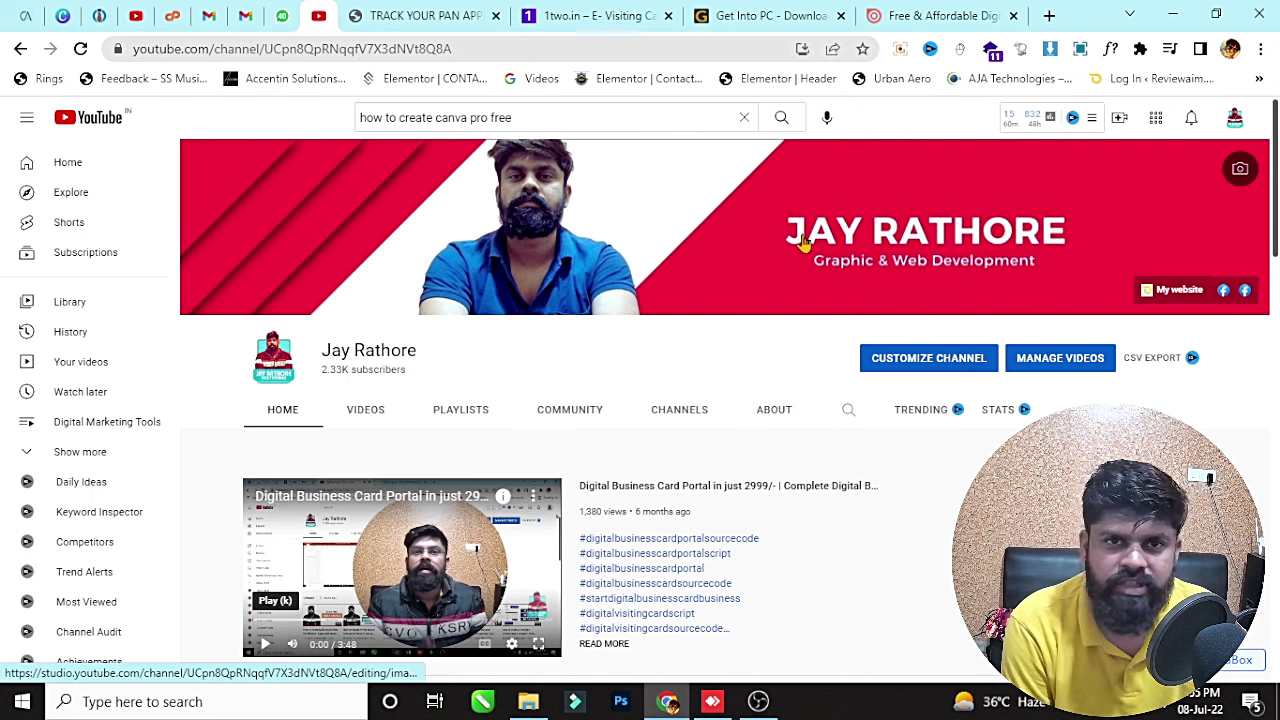
# - Leave the YouTube tab and load canva.com from another tab's address bar
pyautogui.click(441, 10)
pyautogui.click(443, 48)
pyautogui.write('canva.com')
pyautogui.press('Return')
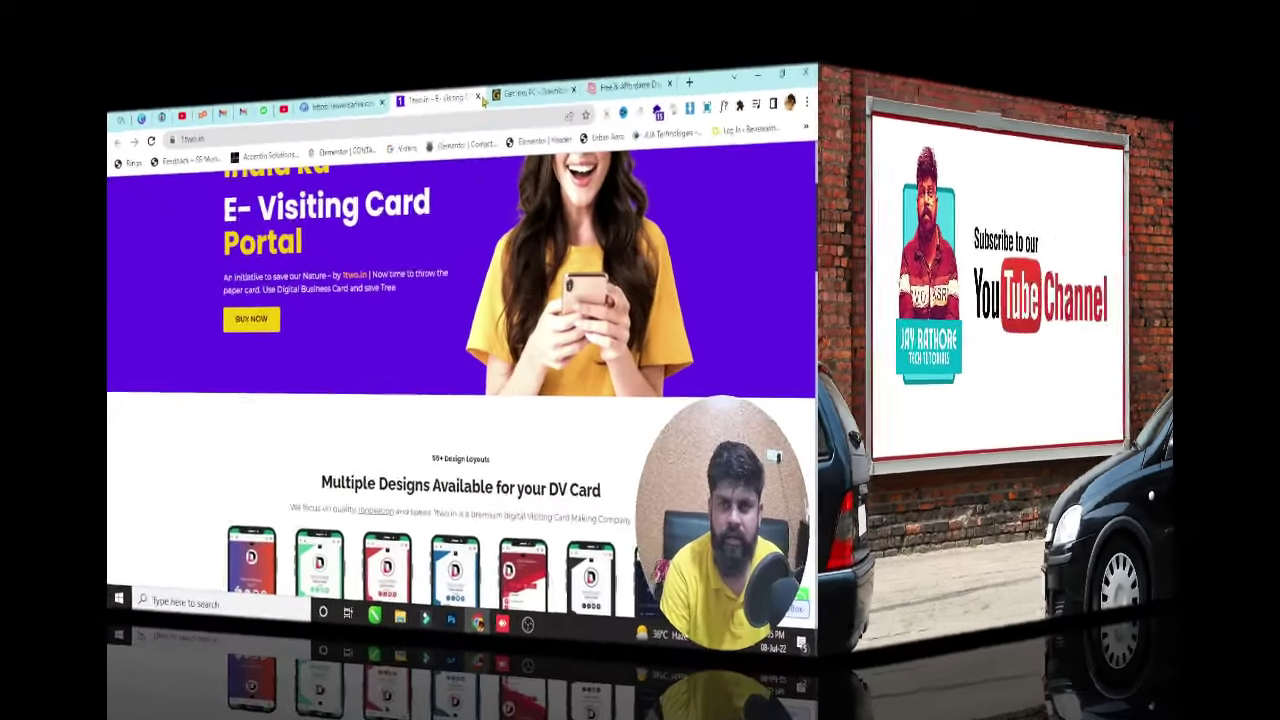
# - Close the three extra browser tabs, leaving only the Canva home tab
pyautogui.click(663, 15)
pyautogui.click(663, 15)
pyautogui.click(540, 15)
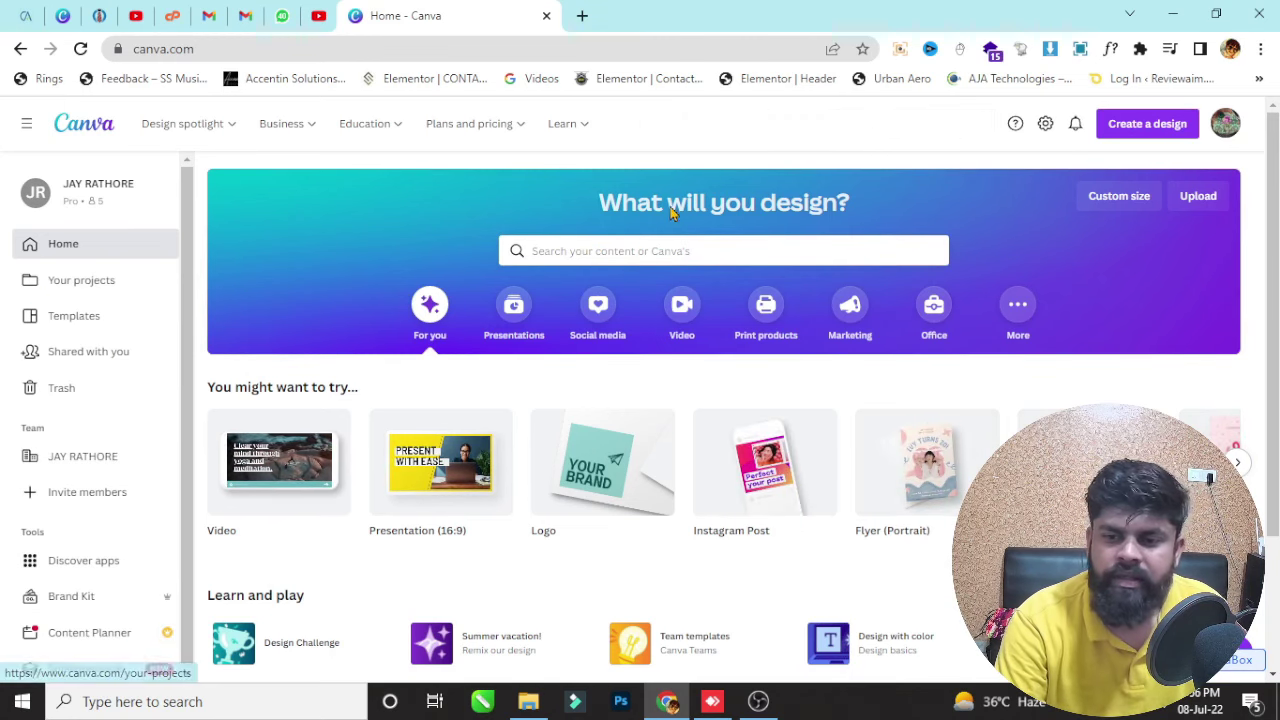
pyautogui.scroll(-2, 549, 400)
pyautogui.scroll(2, 549, 389)
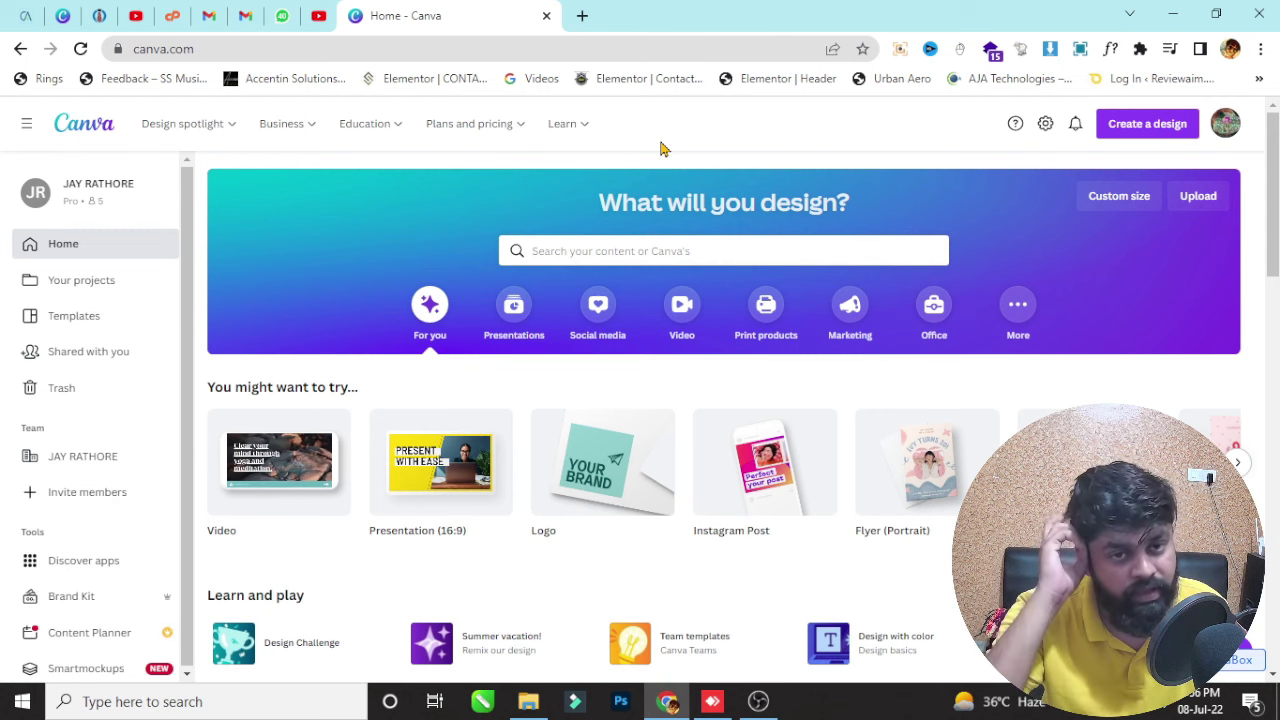
# - Sign out of Canva and sign back in with a different Google account
pyautogui.click(1227, 133)
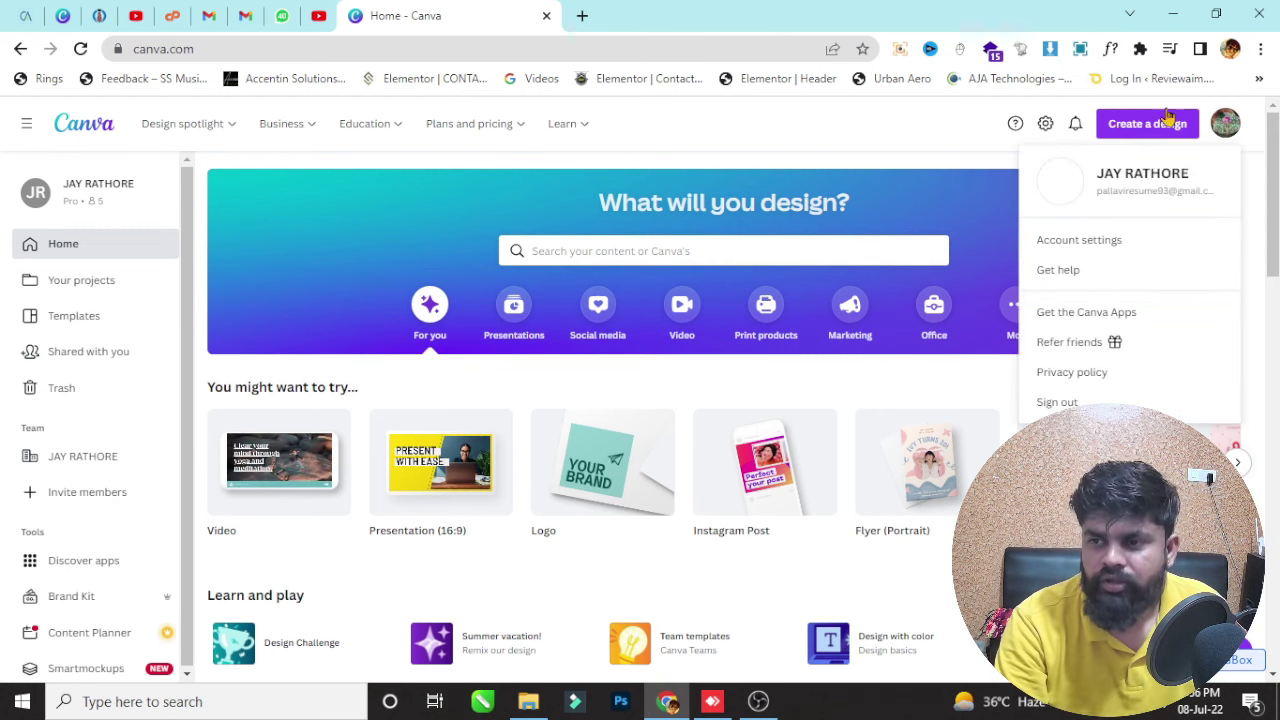
pyautogui.click(1062, 402)
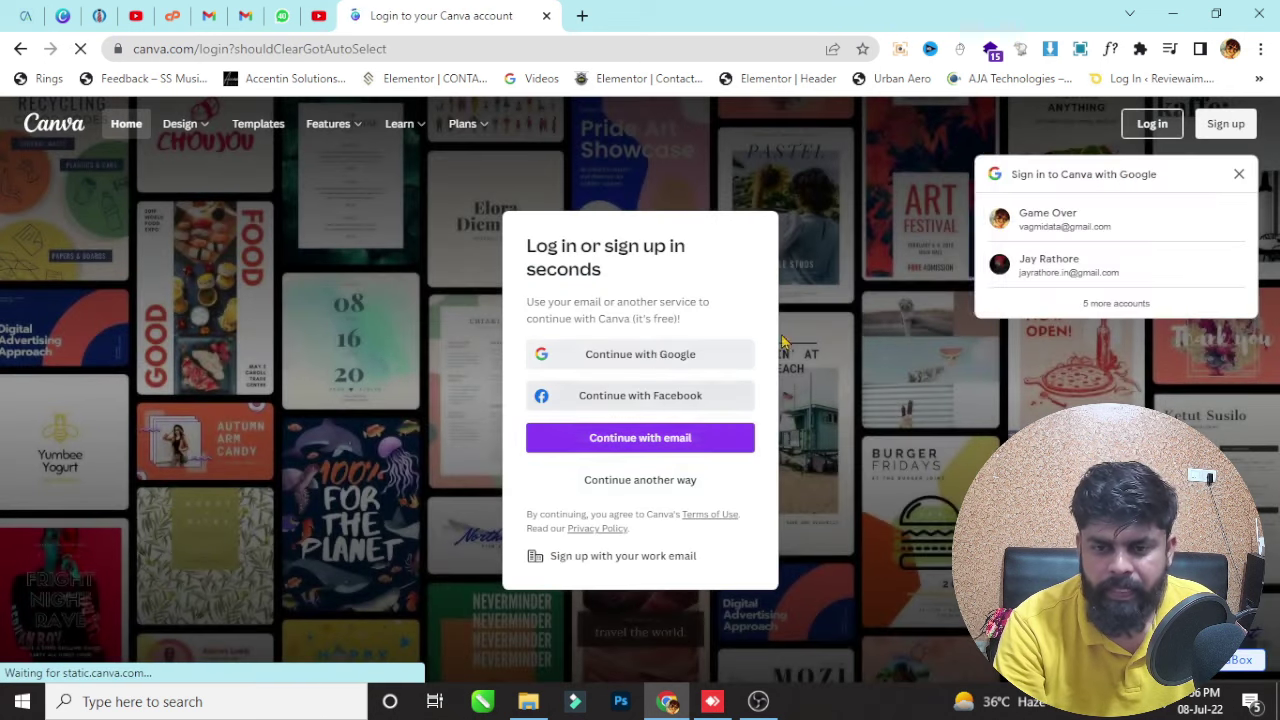
pyautogui.click(660, 360)
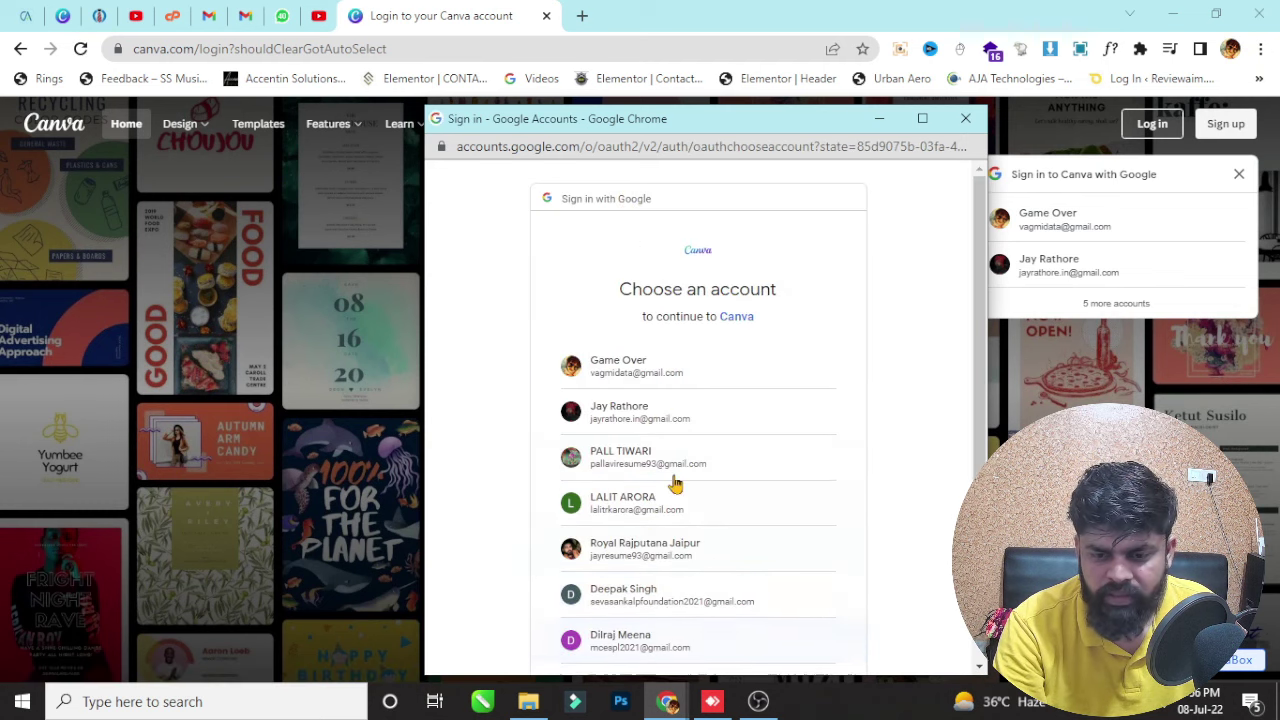
pyautogui.click(660, 421)
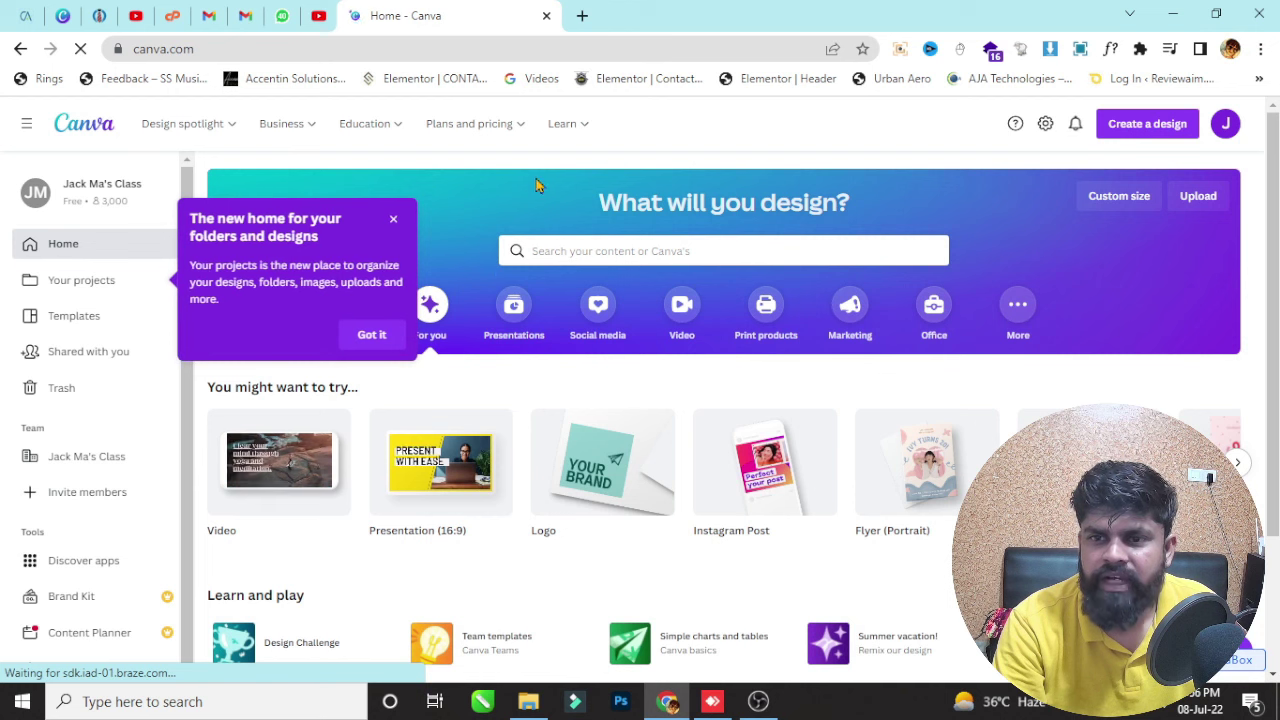
# - Dismiss the folders announcement and create a new A4 Document design
pyautogui.click(393, 218)
pyautogui.scroll(-1, 485, 347)
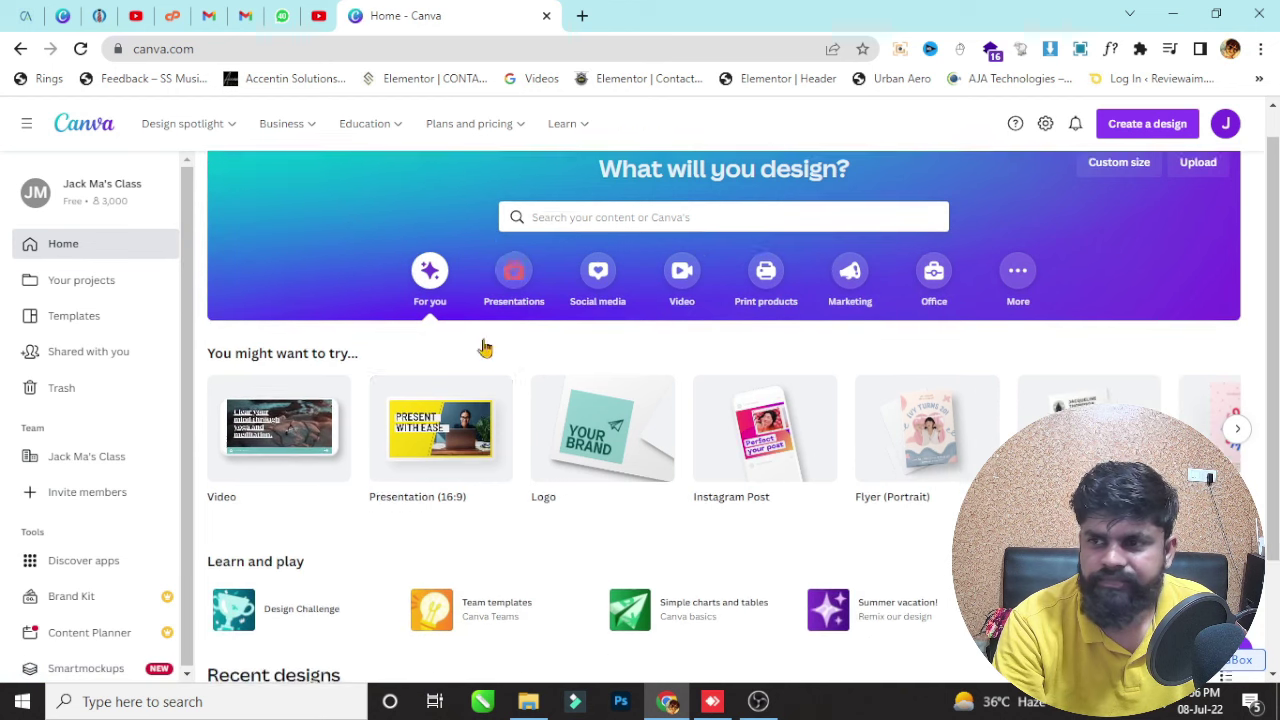
pyautogui.scroll(1, 485, 347)
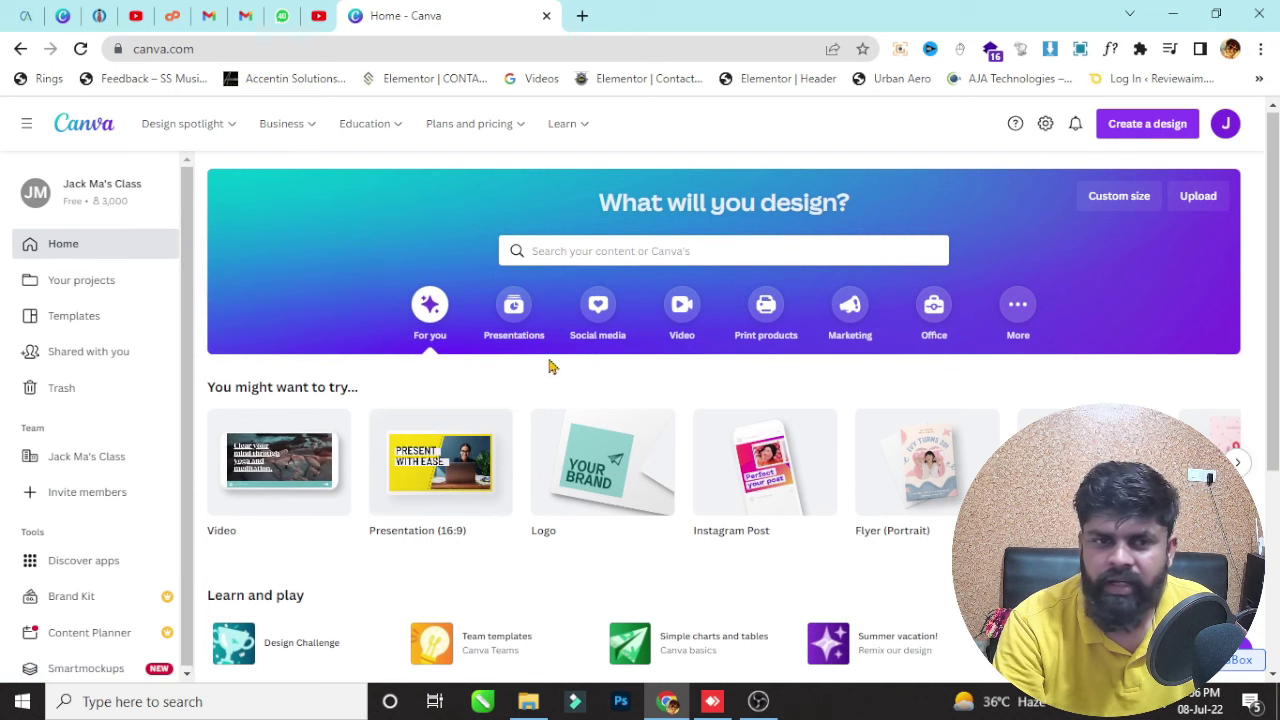
pyautogui.click(1151, 135)
pyautogui.click(965, 550)
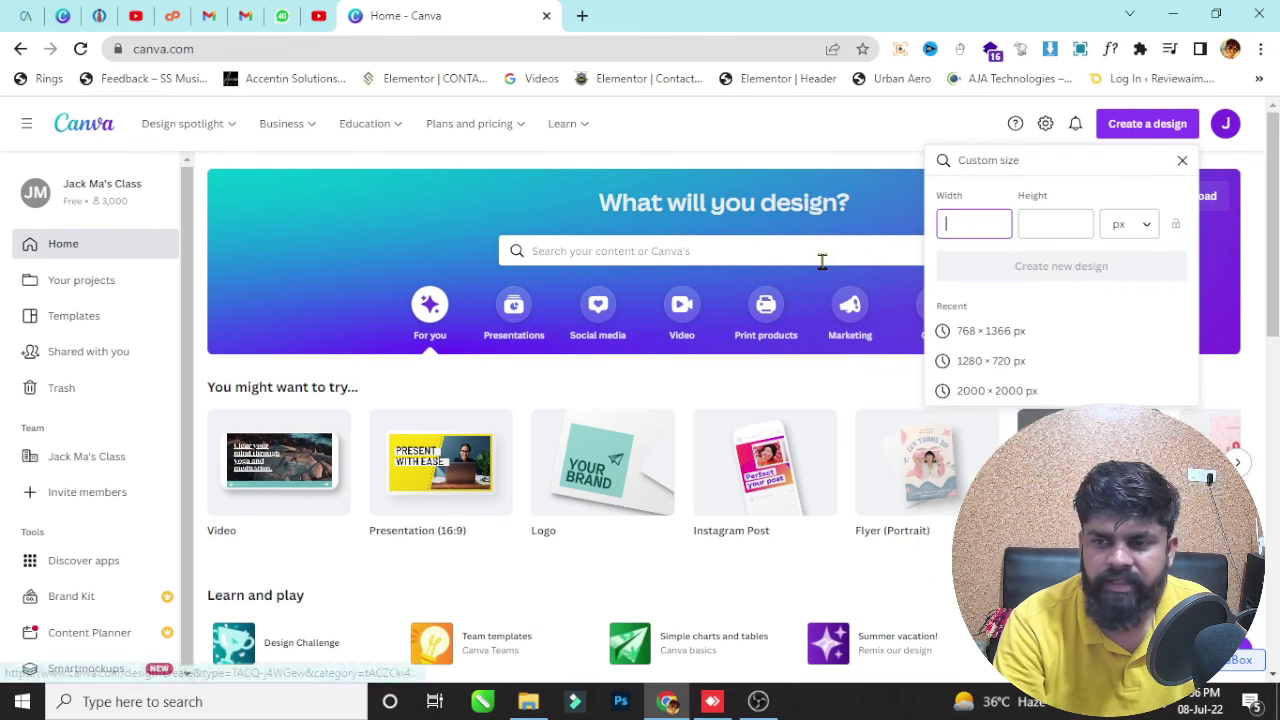
pyautogui.click(1183, 160)
pyautogui.click(1150, 123)
pyautogui.click(1150, 123)
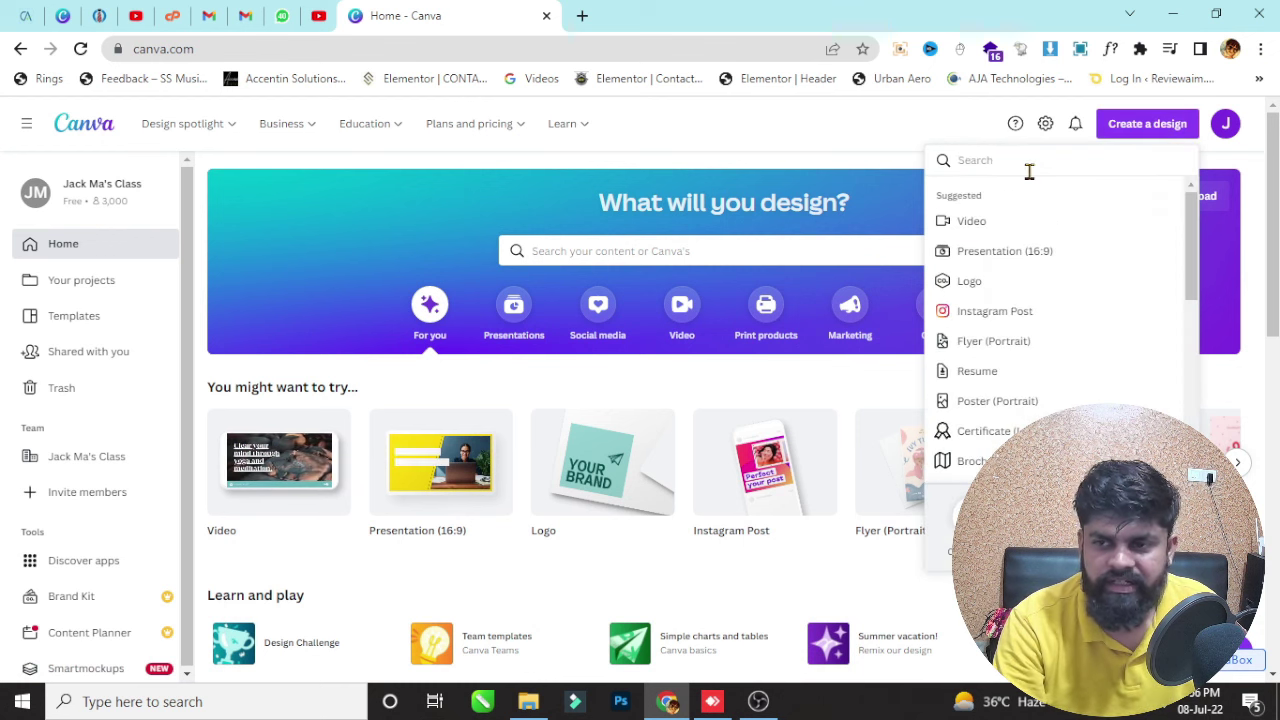
pyautogui.write('a4')
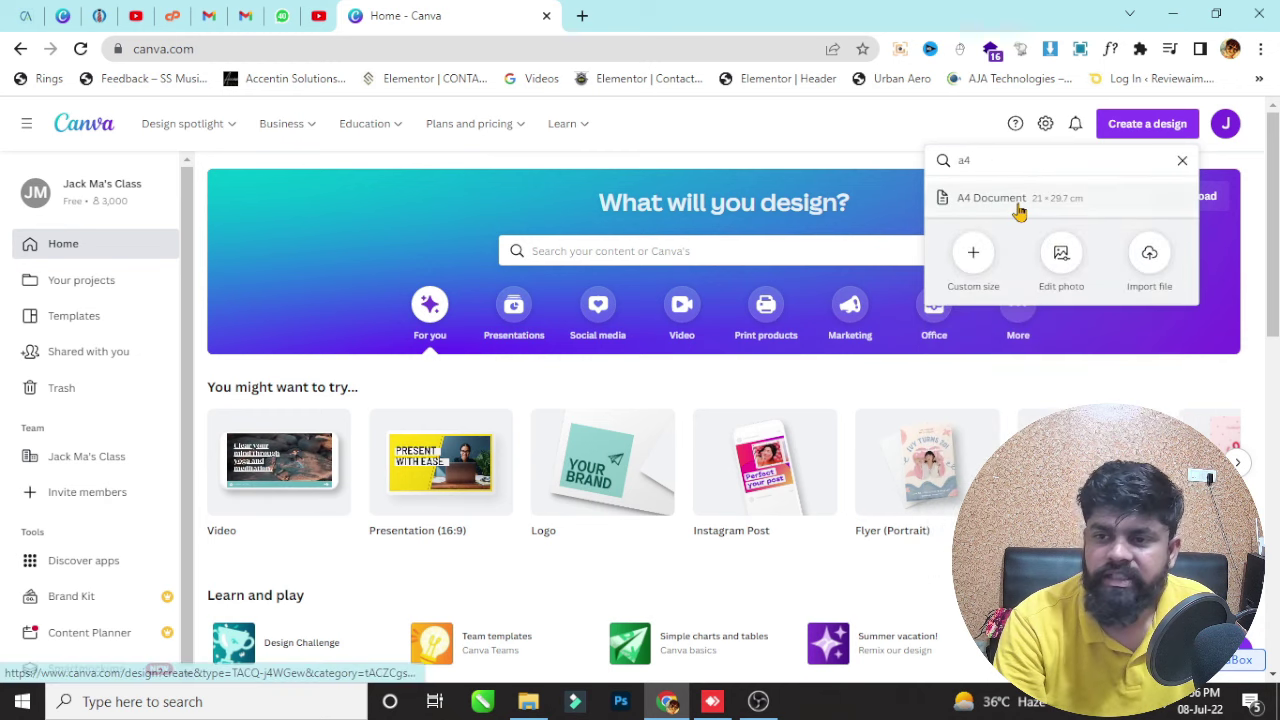
pyautogui.click(1016, 209)
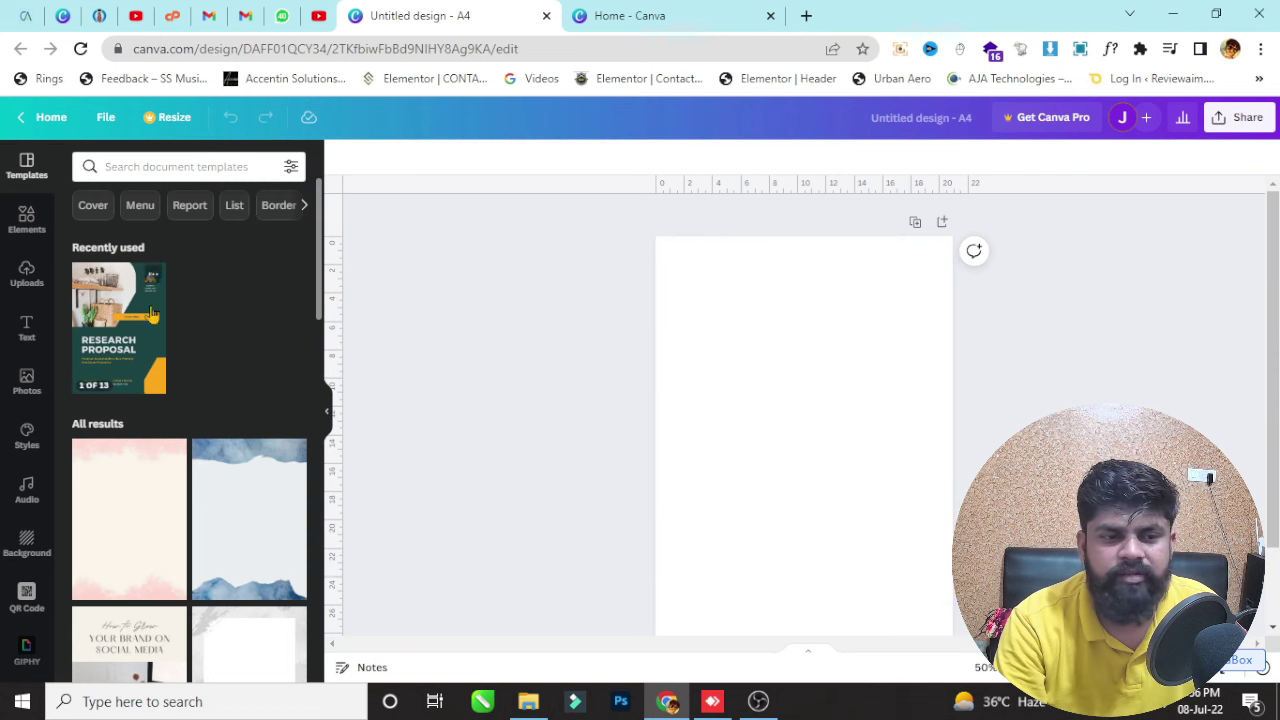
# - Browse the template suggestions for the blank A4 design and open the Elements panel
pyautogui.scroll(-3, 151, 313)
pyautogui.scroll(-3, 145, 510)
pyautogui.scroll(5, 145, 510)
pyautogui.scroll(1, 177, 419)
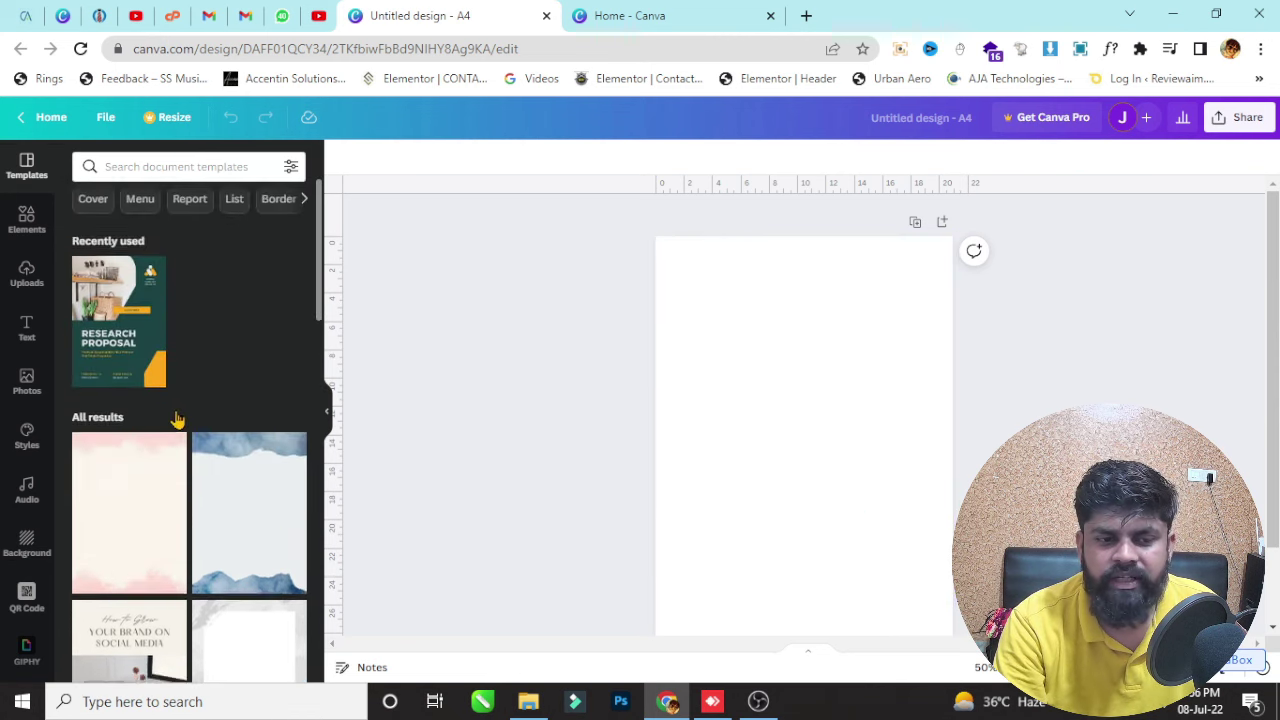
pyautogui.scroll(-5, 177, 419)
pyautogui.scroll(-2, 177, 419)
pyautogui.scroll(3, 177, 419)
pyautogui.scroll(-3, 200, 430)
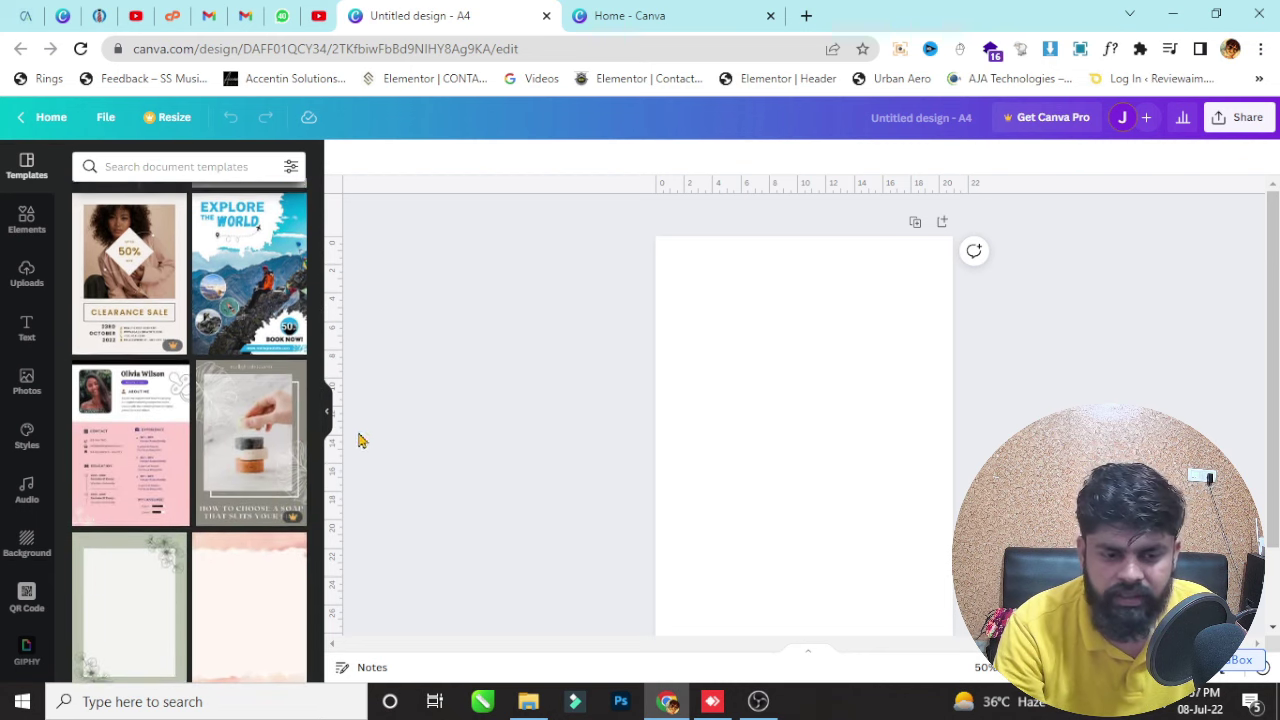
pyautogui.click(27, 220)
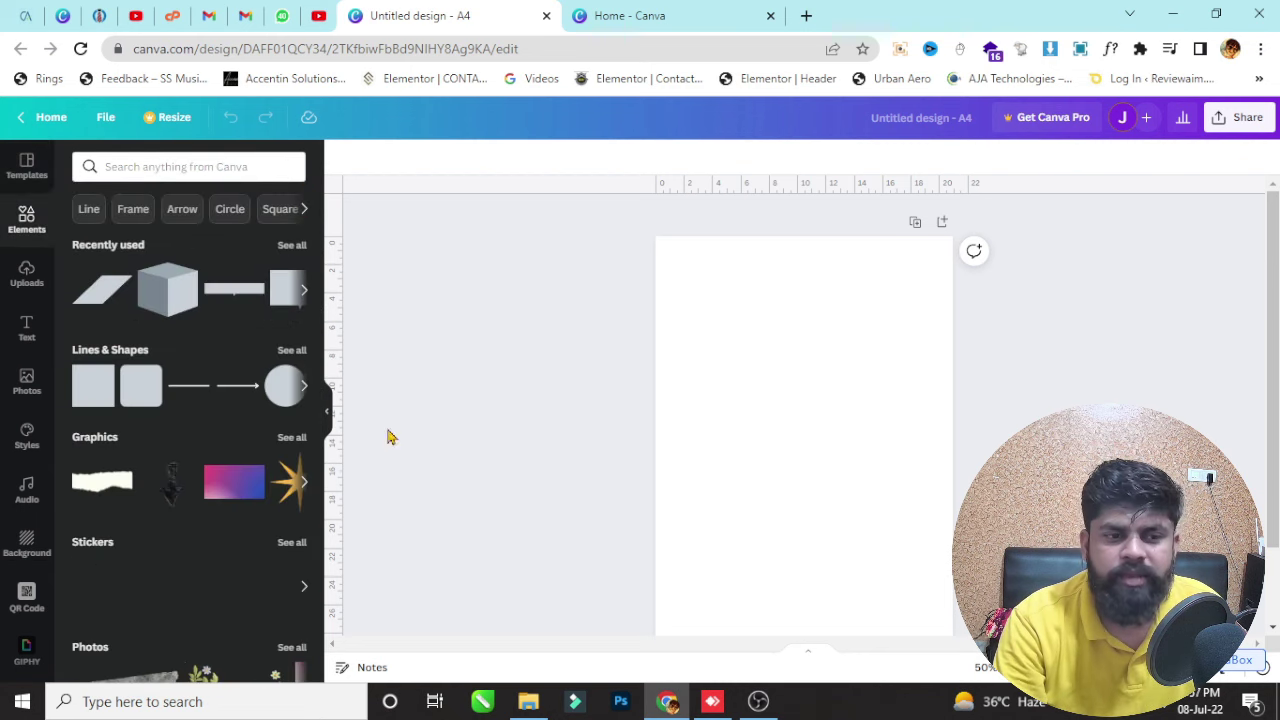
# - Open unbreakable.co.in in a new tab placed ahead of the Canva tabs
pyautogui.click(816, 10)
pyautogui.write('unb')
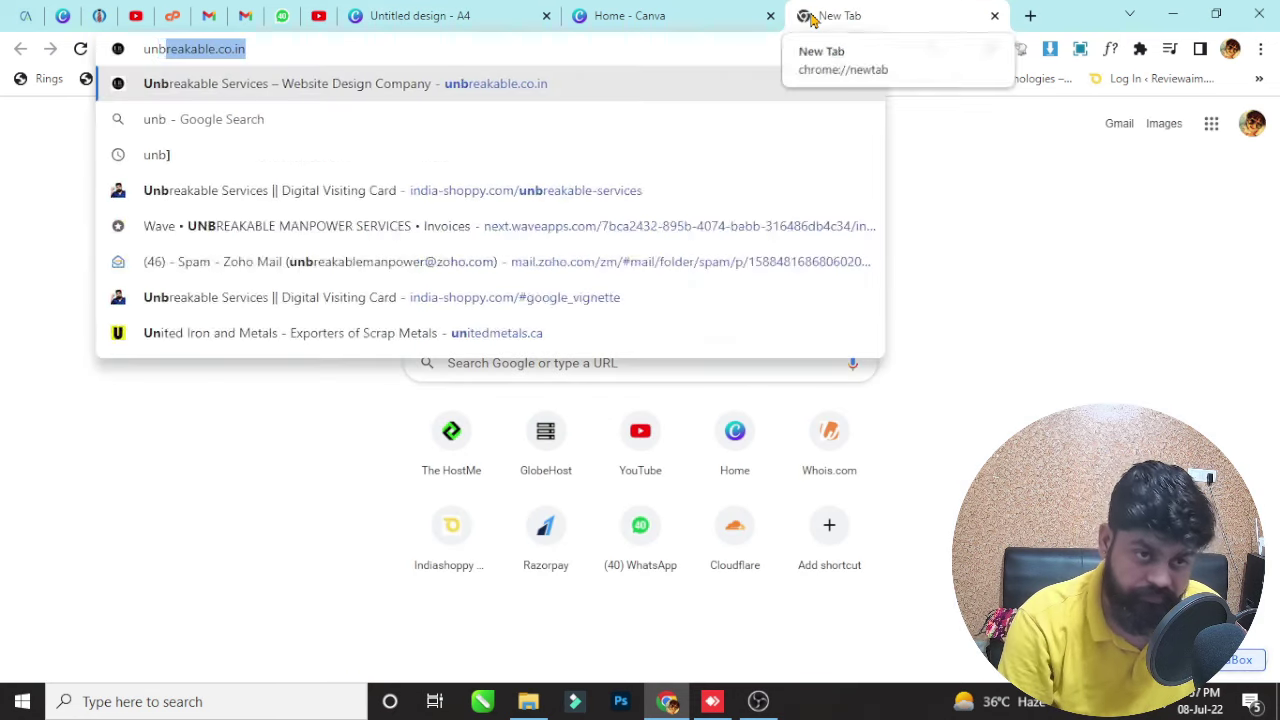
pyautogui.press('Return')
pyautogui.moveTo(829, 14); pyautogui.dragTo(460, 11)
pyautogui.rightClick(460, 11)
pyautogui.click(500, 185)
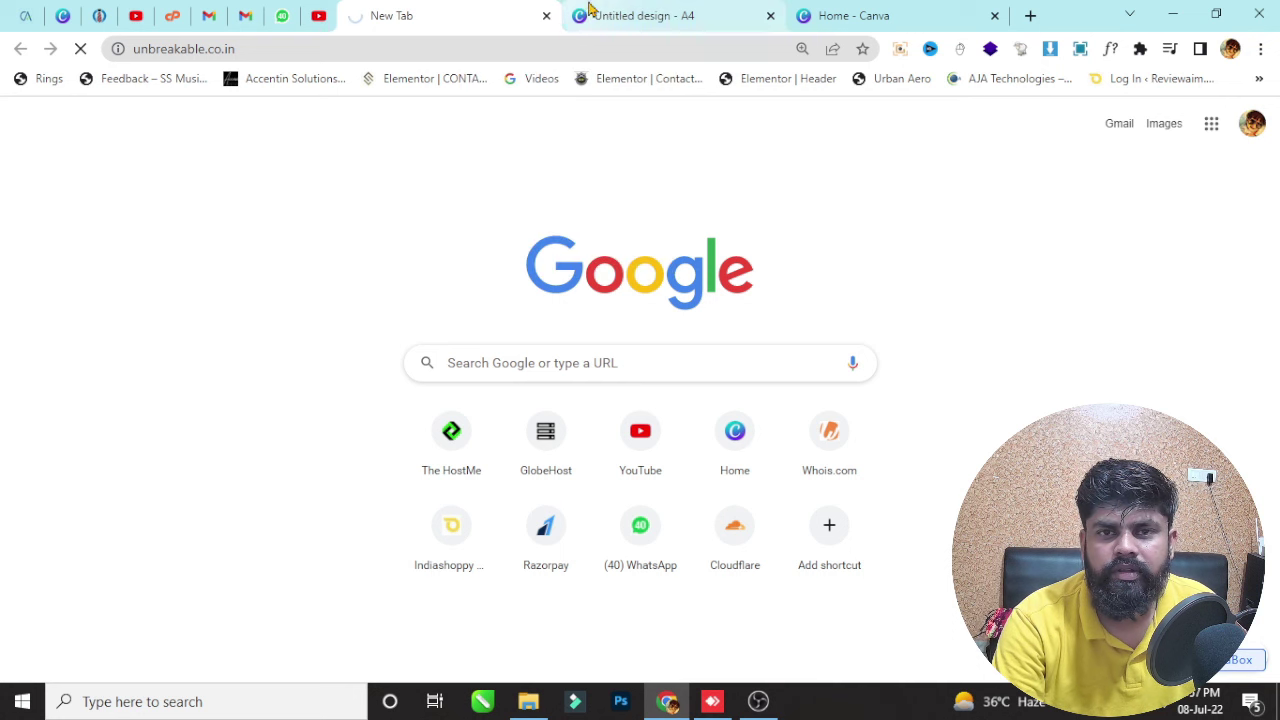
pyautogui.click(590, 12)
pyautogui.click(452, 16)
pyautogui.click(281, 18)
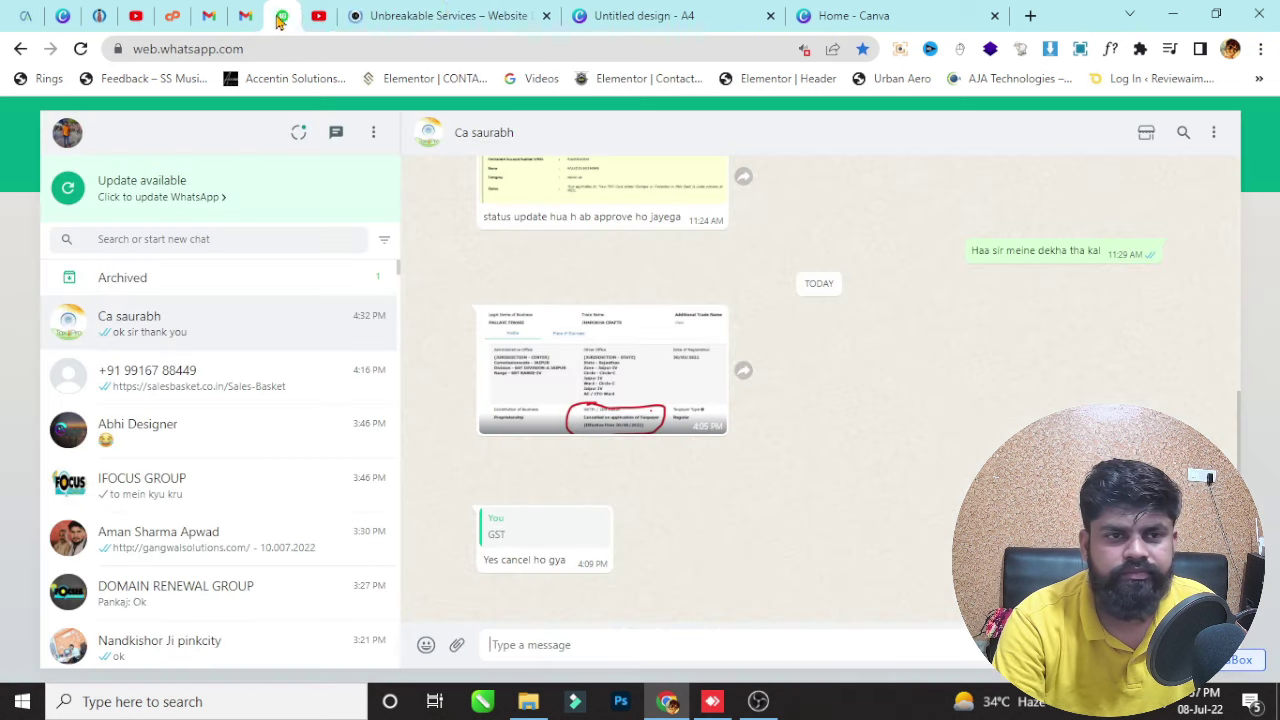
pyautogui.click(447, 12)
# - Save the site's logo as bbb1-1536x456.png and close the site tab
pyautogui.rightClick(283, 180)
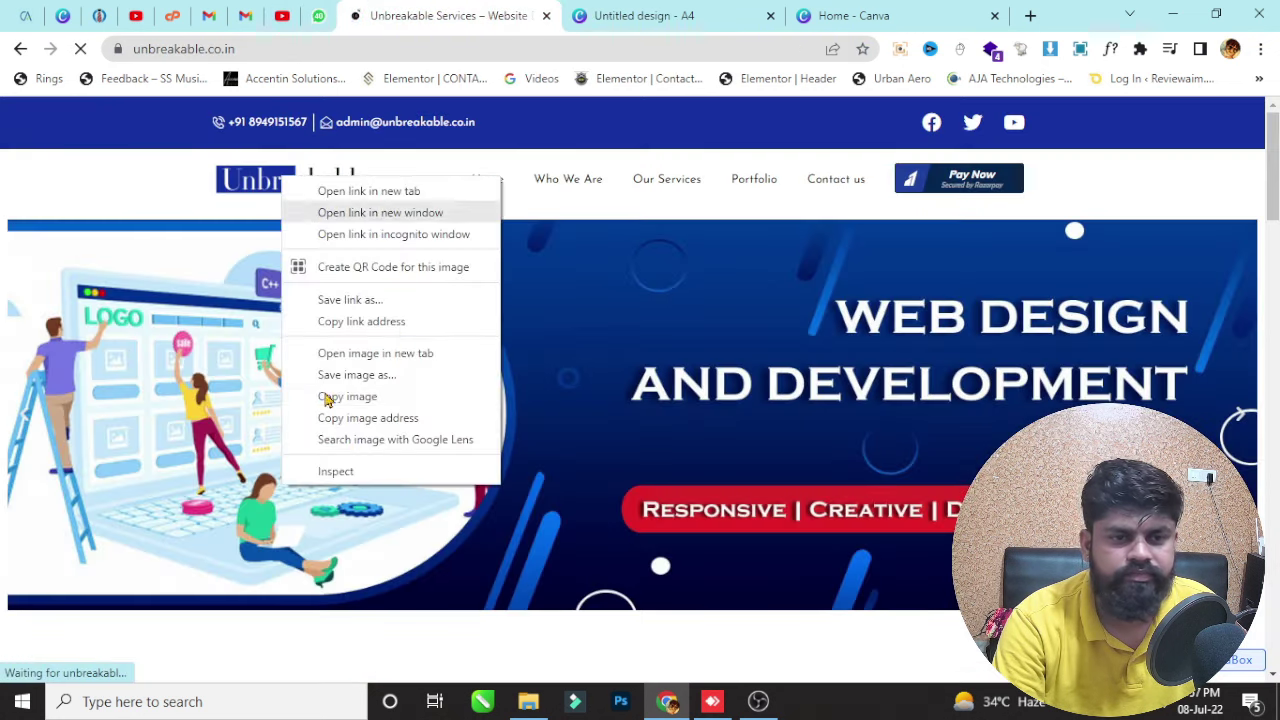
pyautogui.click(350, 374)
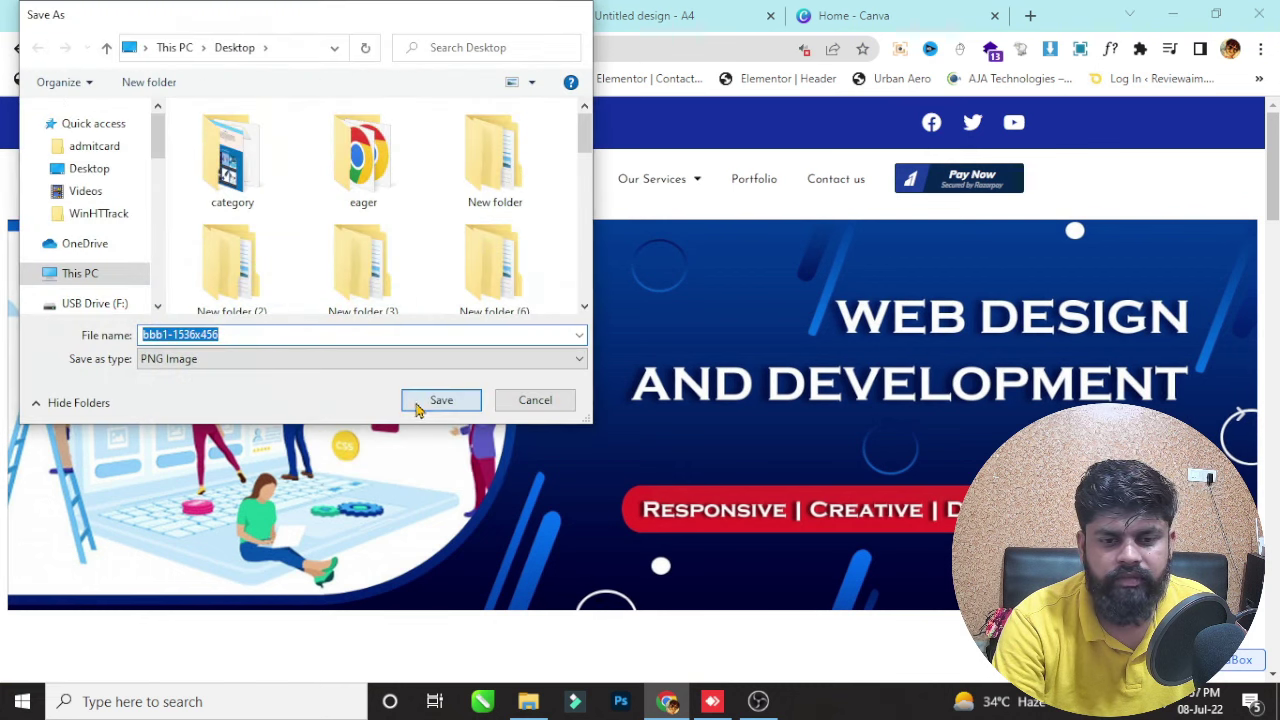
pyautogui.click(425, 401)
pyautogui.middleClick(471, 12)
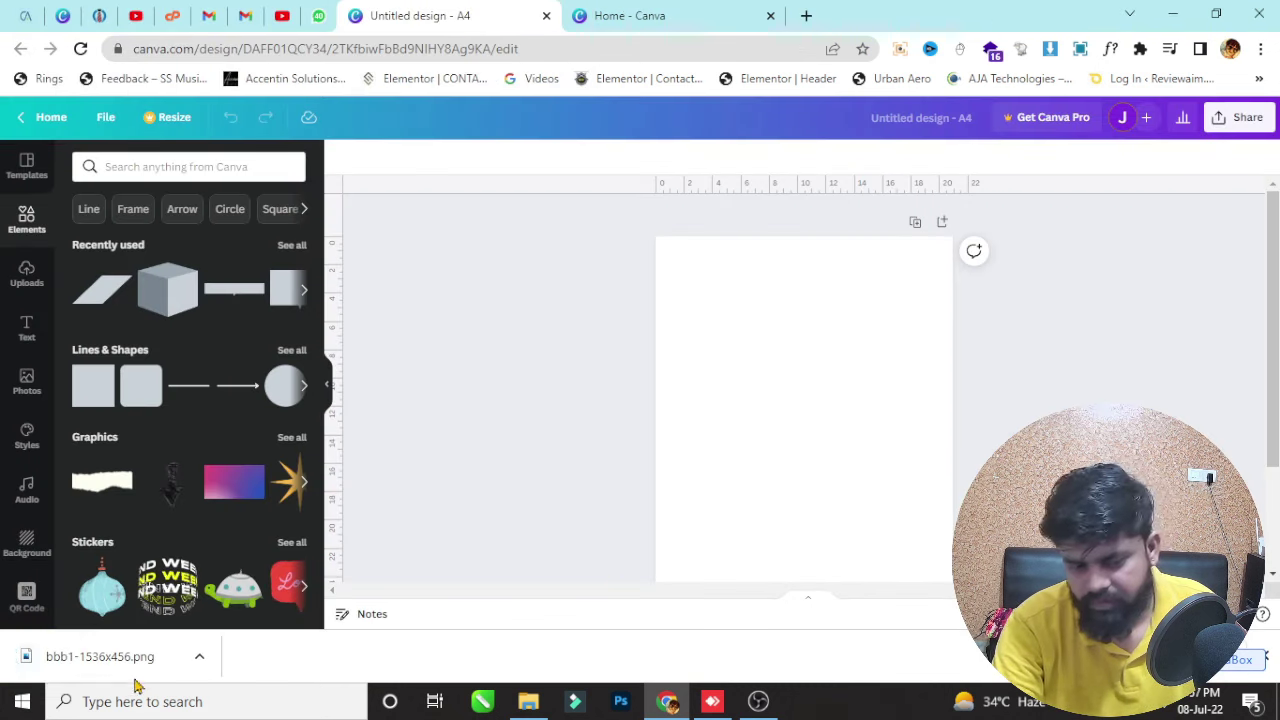
# - Upload the downloaded logo PNG onto the page and place it in the top-left corner
pyautogui.moveTo(100, 656)
pyautogui.mouseDown()
pyautogui.moveTo(818, 497)
pyautogui.moveTo(806, 326)
pyautogui.mouseUp()
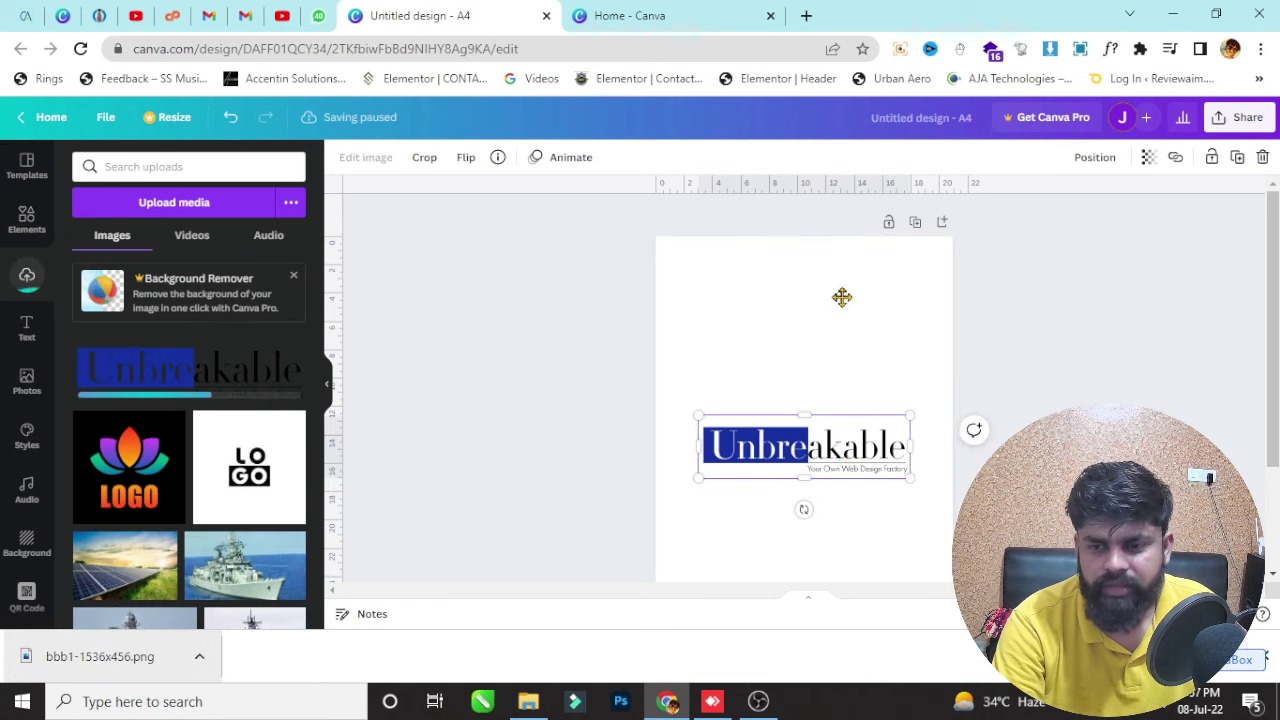
pyautogui.moveTo(842, 446)
pyautogui.mouseDown()
pyautogui.moveTo(853, 305)
pyautogui.moveTo(716, 262)
pyautogui.moveTo(736, 264)
pyautogui.mouseUp()
pyautogui.click(811, 337)
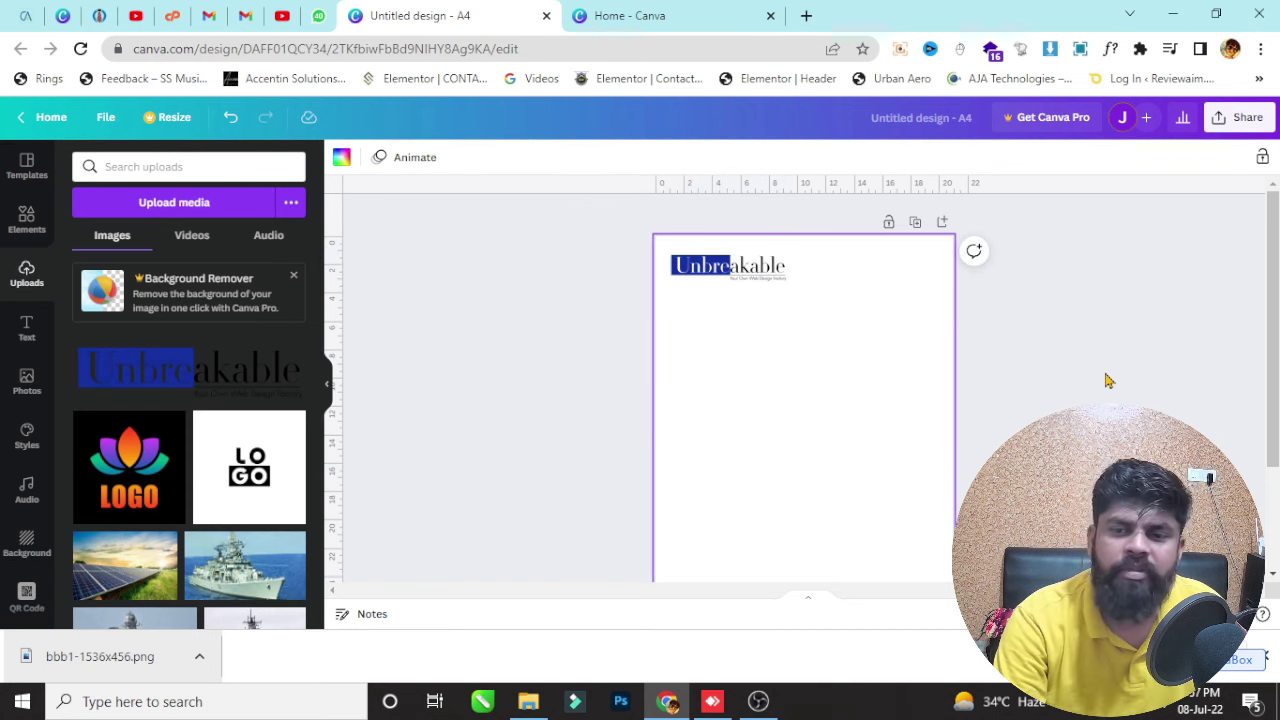
pyautogui.scroll(-3, 786, 286)
pyautogui.scroll(3, 935, 460)
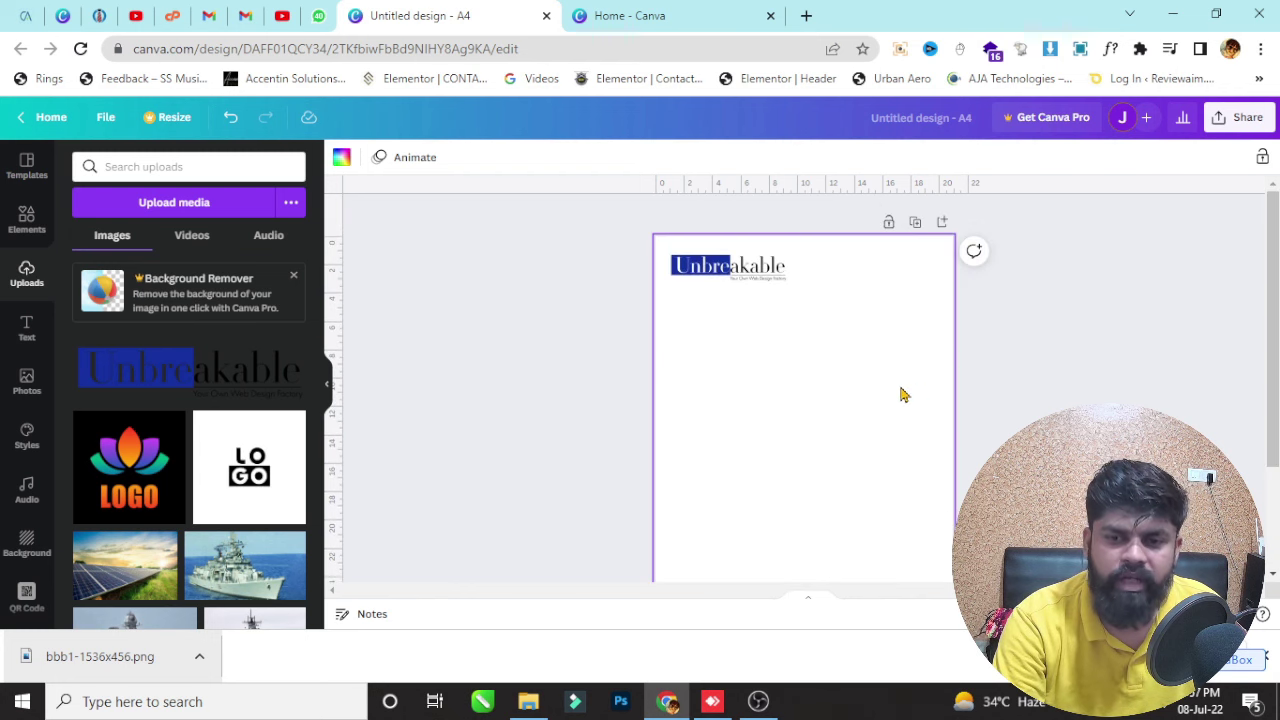
# - Search Google Images for 'professional IT company' in a new tab
pyautogui.click(809, 15)
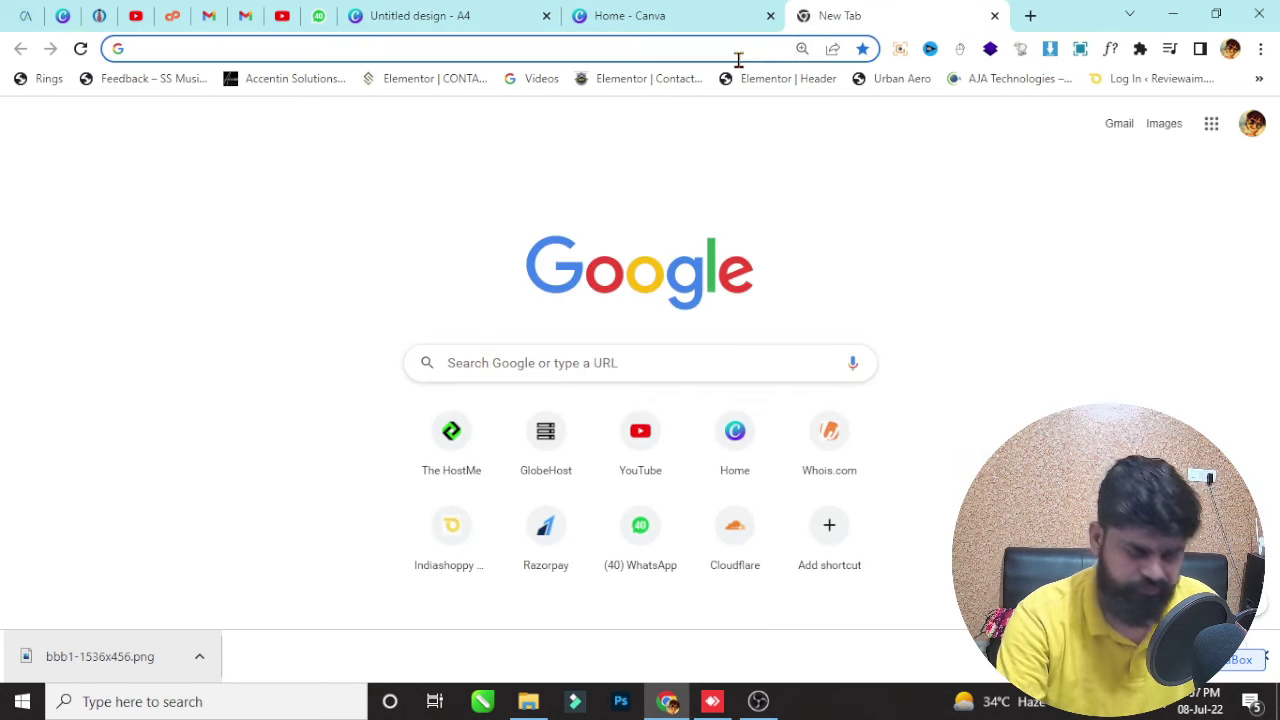
pyautogui.write('professiona')
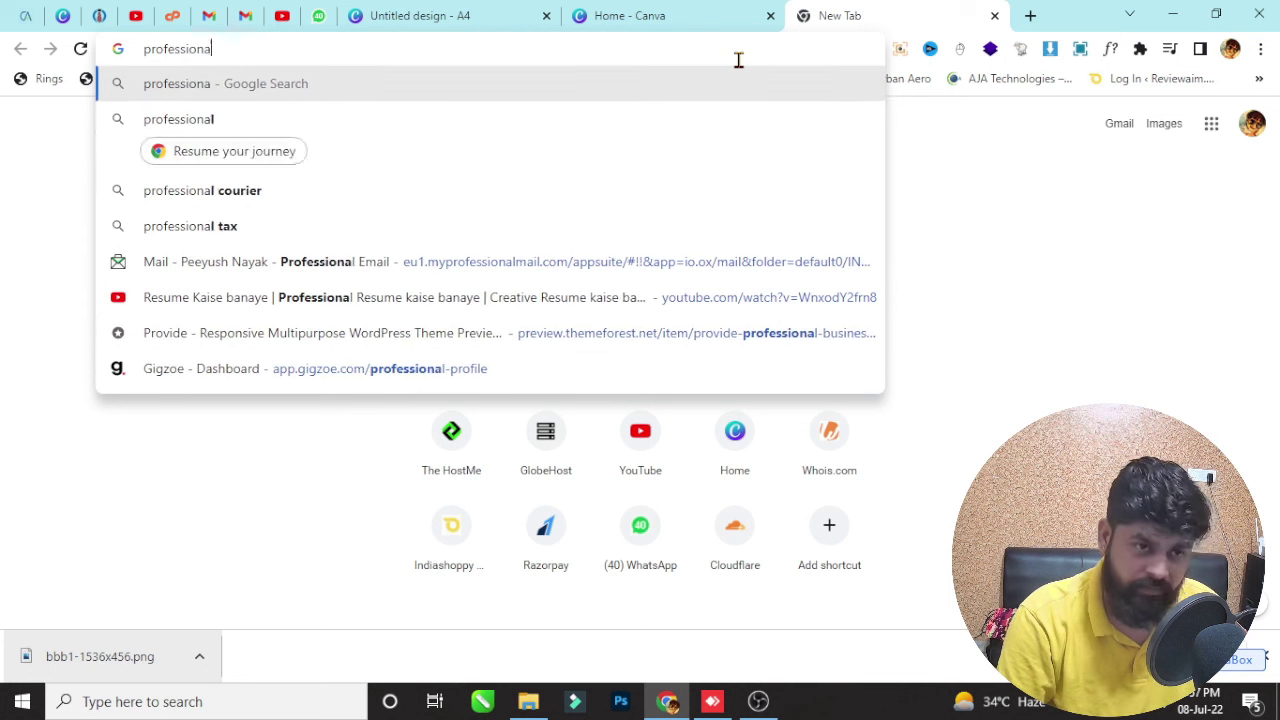
pyautogui.write('l IT comp')
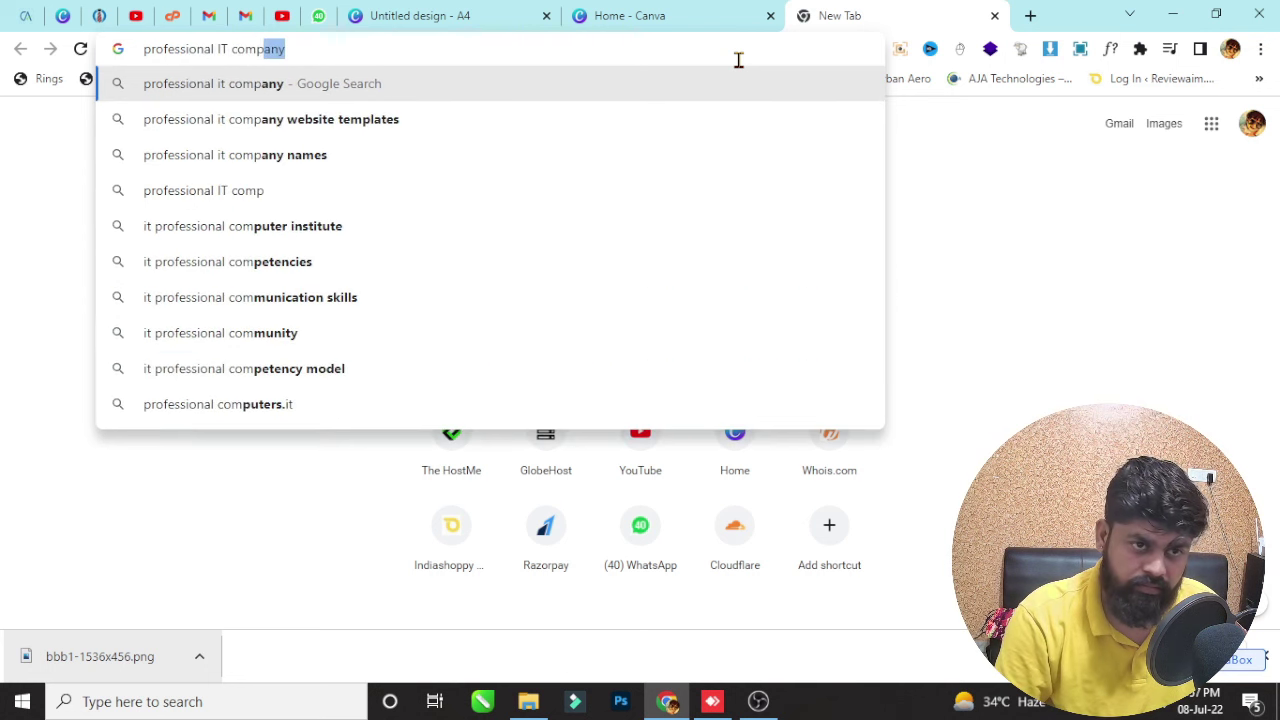
pyautogui.write('any')
pyautogui.press('Return')
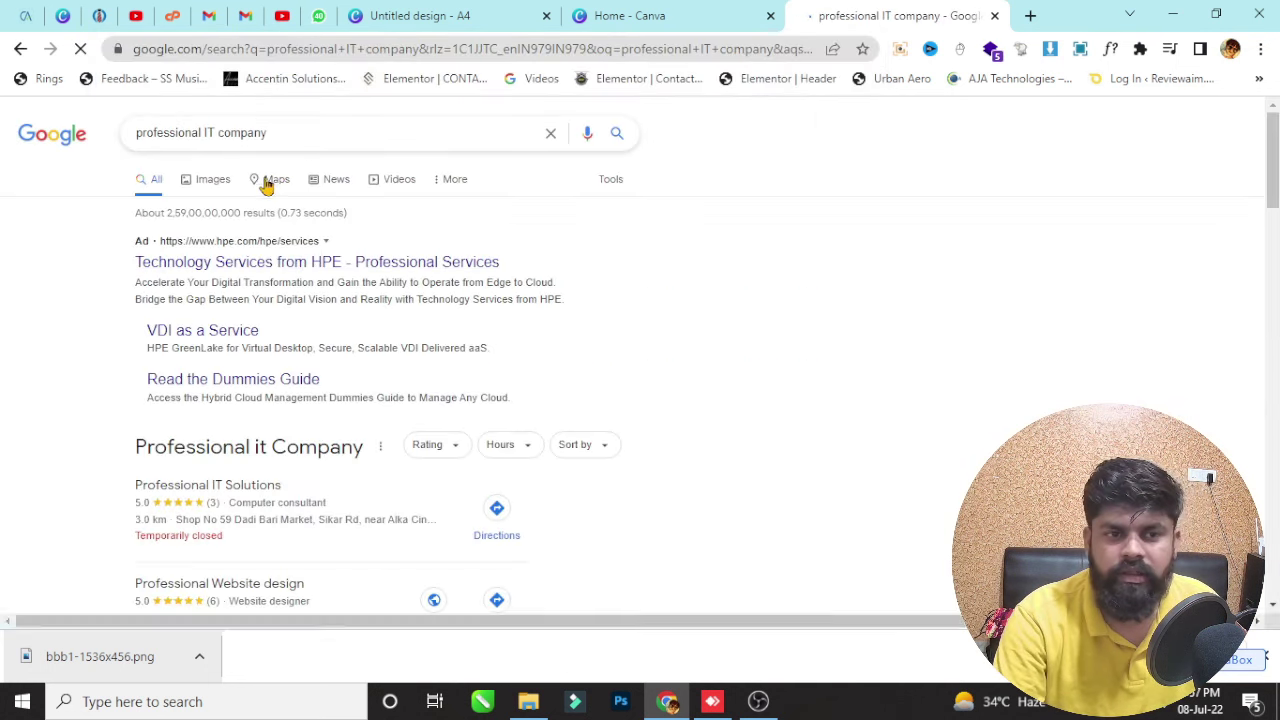
pyautogui.click(213, 180)
pyautogui.moveTo(955, 14); pyautogui.dragTo(725, 14)
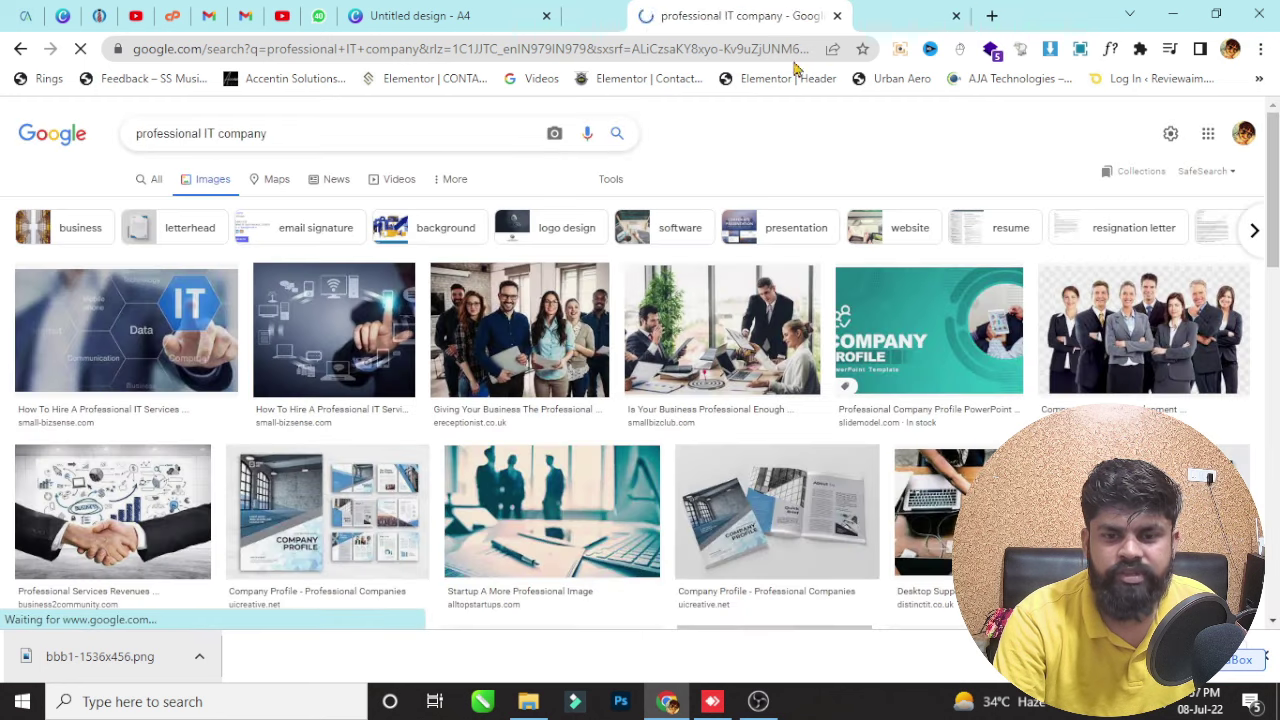
# - Save the young-professionals team photo to the Desktop as a JPEG and return to Canva
pyautogui.click(522, 343)
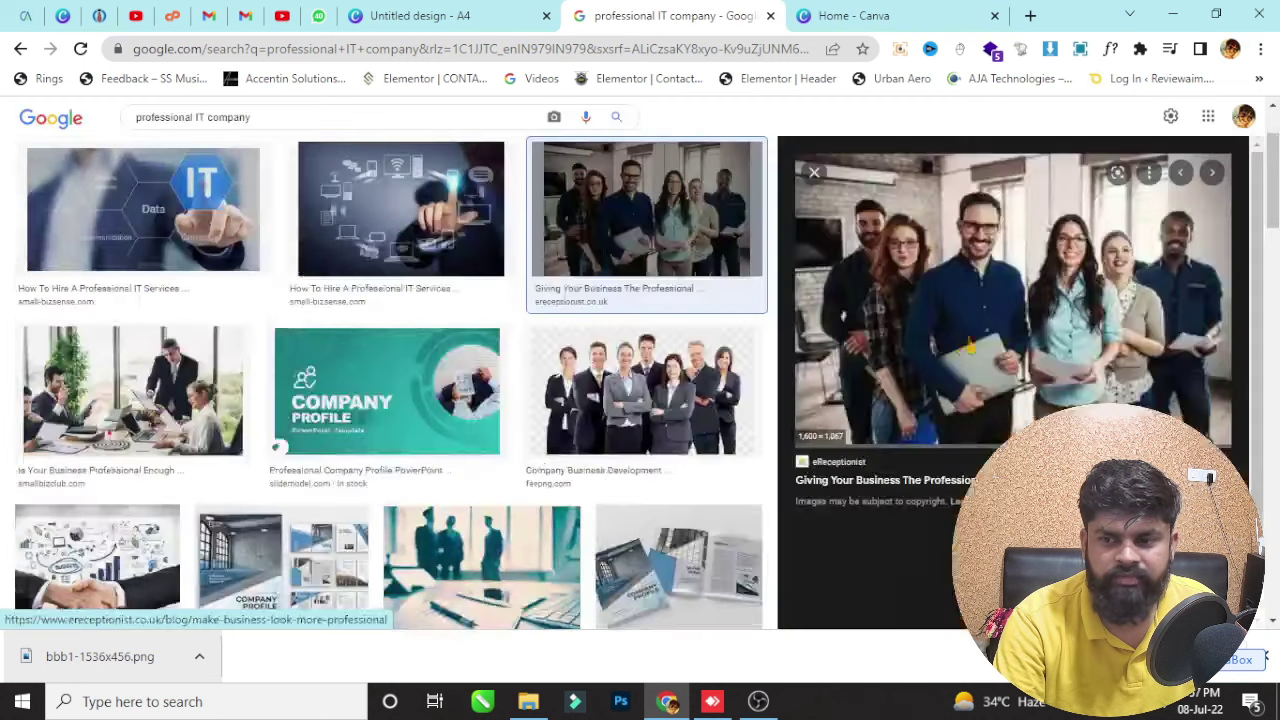
pyautogui.rightClick(1030, 259)
pyautogui.click(1100, 458)
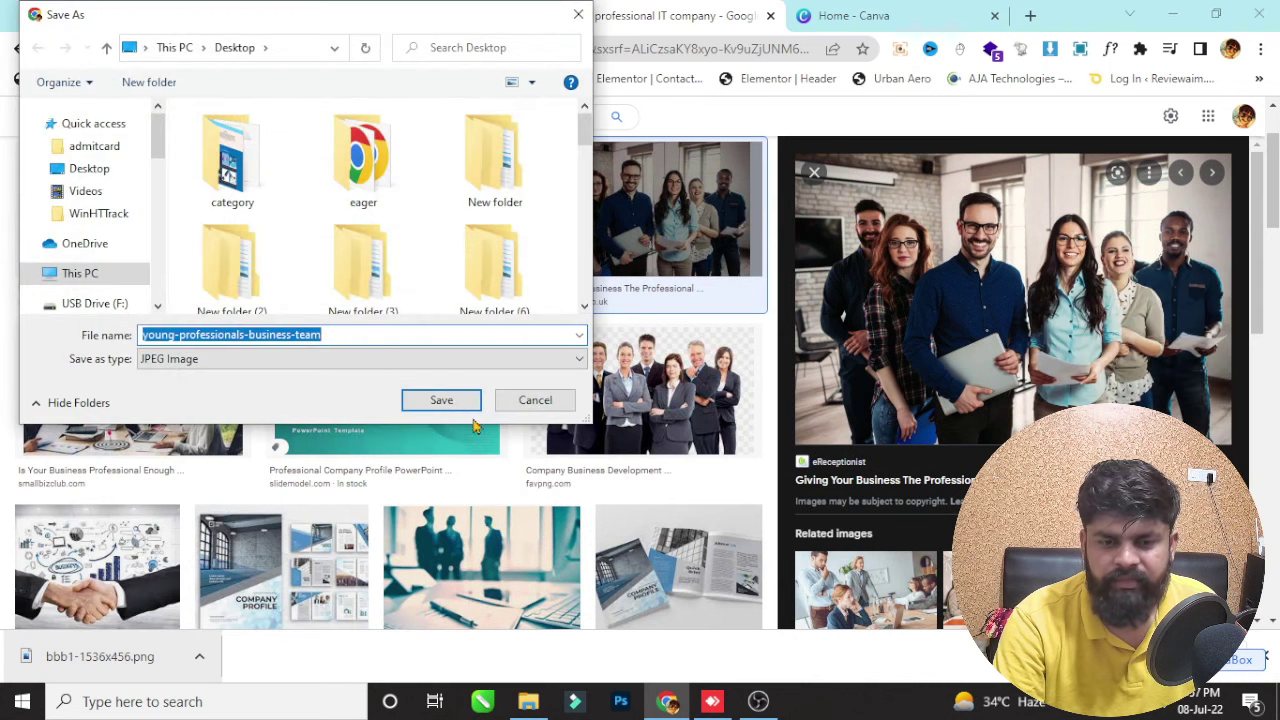
pyautogui.click(437, 397)
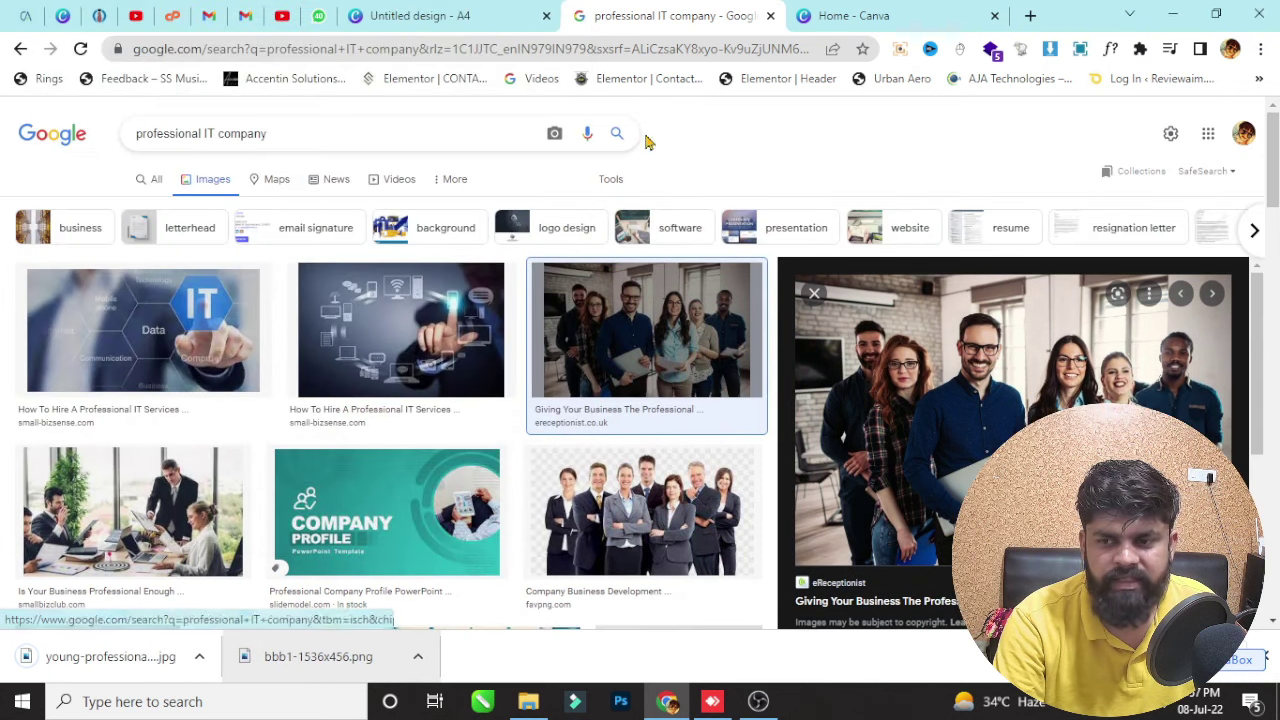
pyautogui.hotkey('ctrl', 'shift', 'Tab')
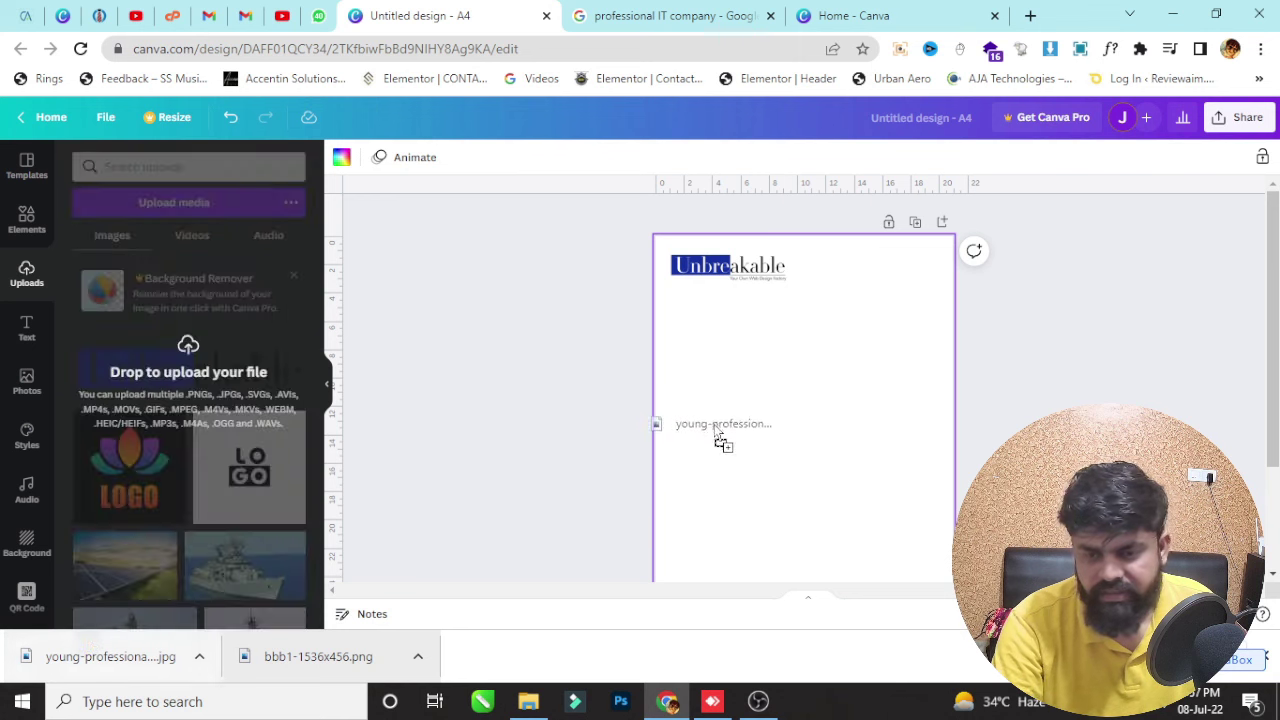
# - Drop the team photo onto the cover page and enlarge it to fill the whole page
pyautogui.moveTo(135, 663); pyautogui.dragTo(740, 432)
pyautogui.moveTo(868, 466); pyautogui.dragTo(809, 328)
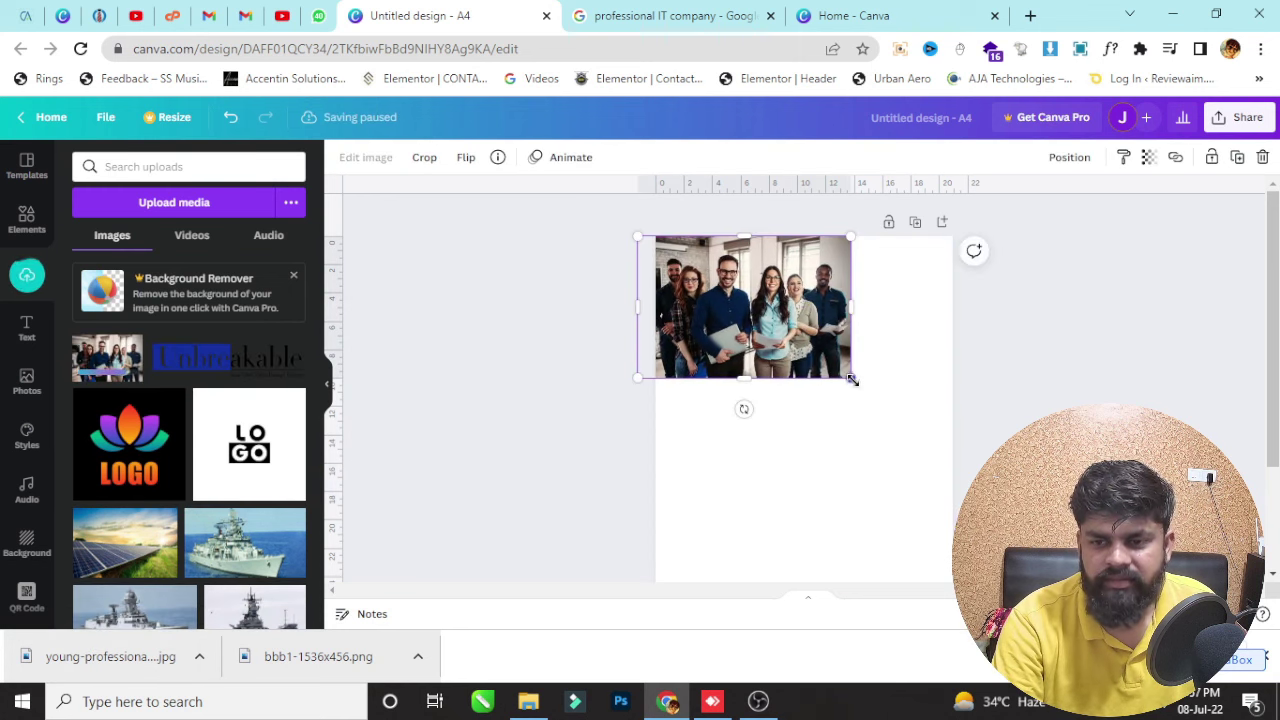
pyautogui.moveTo(851, 379); pyautogui.dragTo(1268, 656)
pyautogui.moveTo(891, 457); pyautogui.dragTo(838, 441)
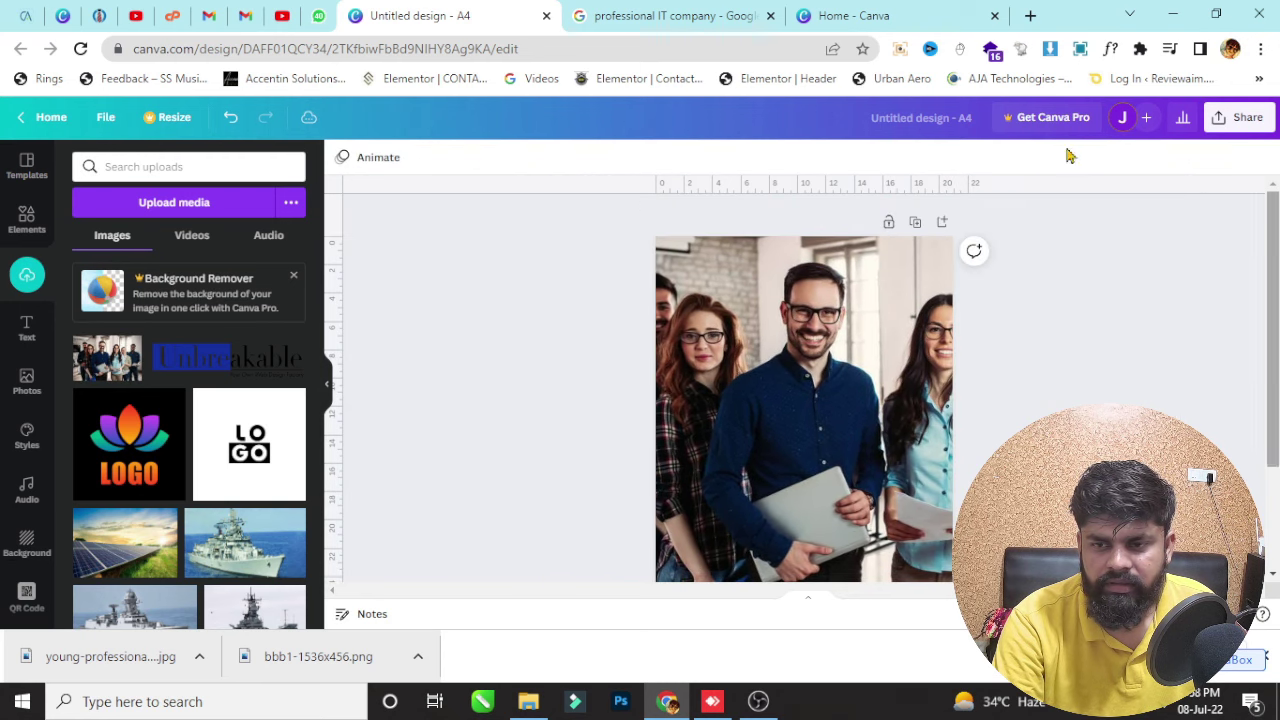
pyautogui.scroll(-3, 815, 495)
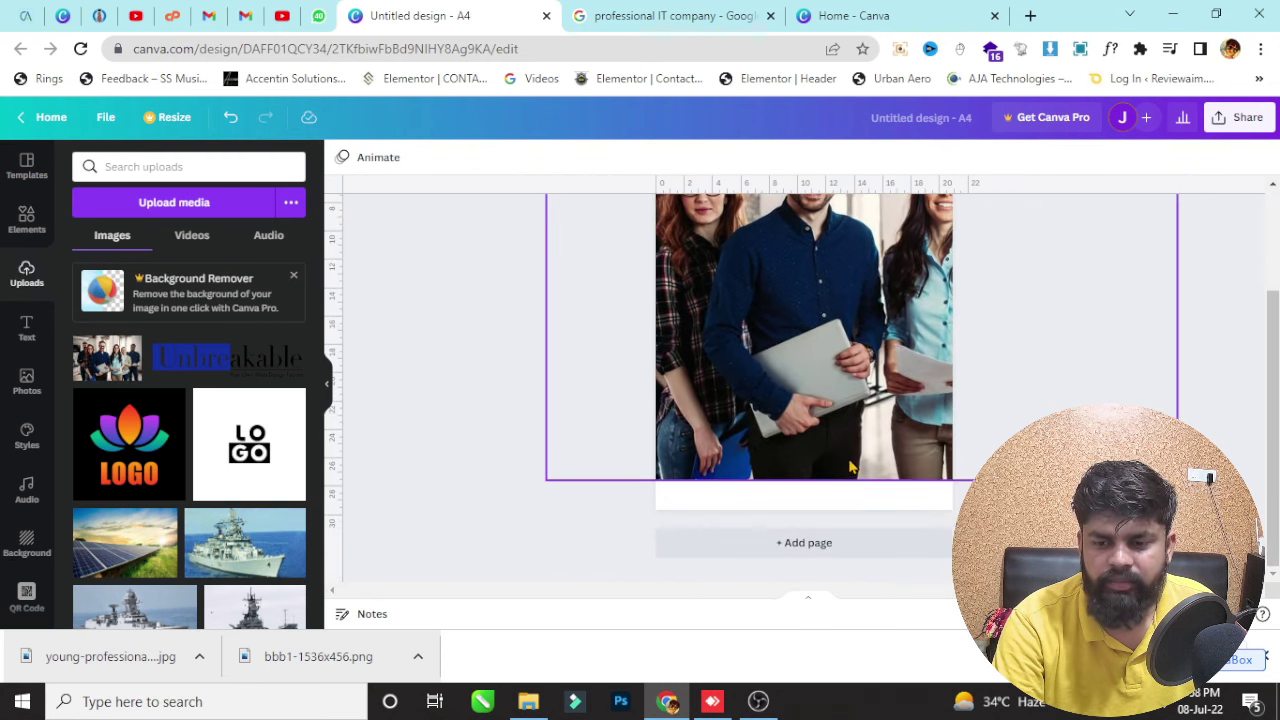
pyautogui.moveTo(851, 467); pyautogui.dragTo(861, 530)
pyautogui.moveTo(950, 443)
pyautogui.mouseDown()
pyautogui.moveTo(960, 452)
pyautogui.moveTo(905, 463)
pyautogui.mouseUp()
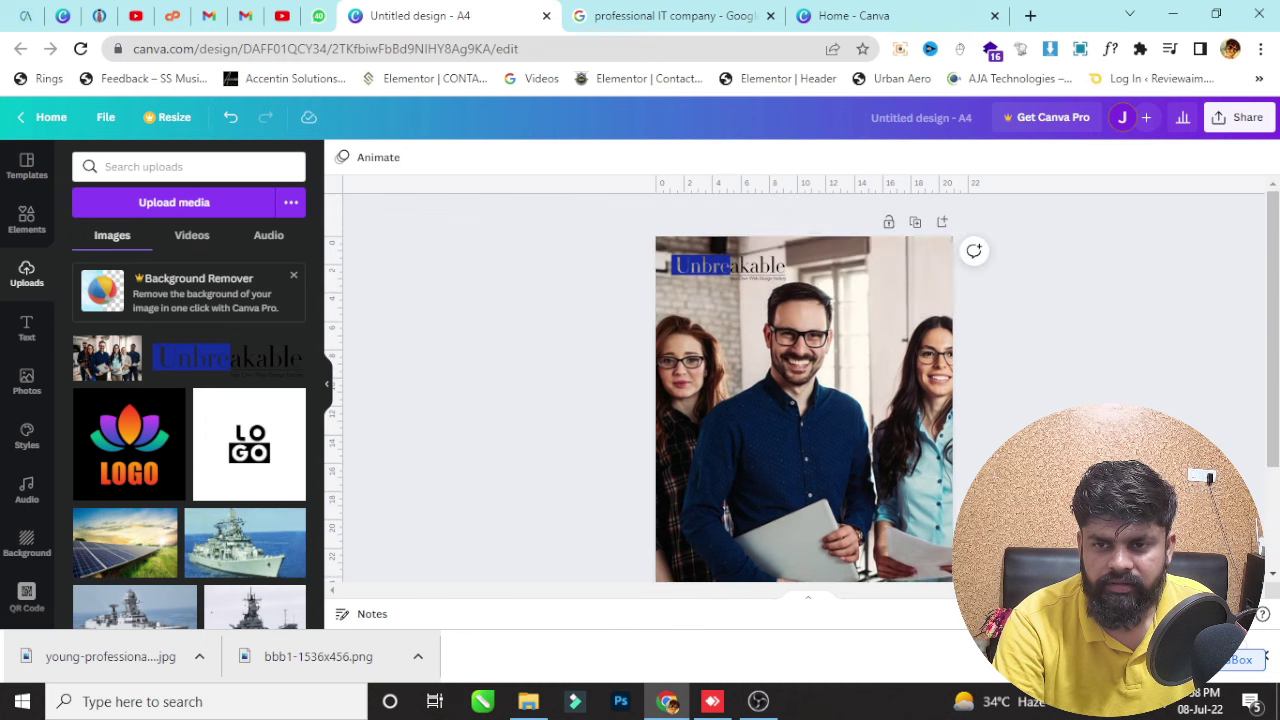
# - Set the team photo as the page background and open the Elements panel
pyautogui.rightClick(945, 412)
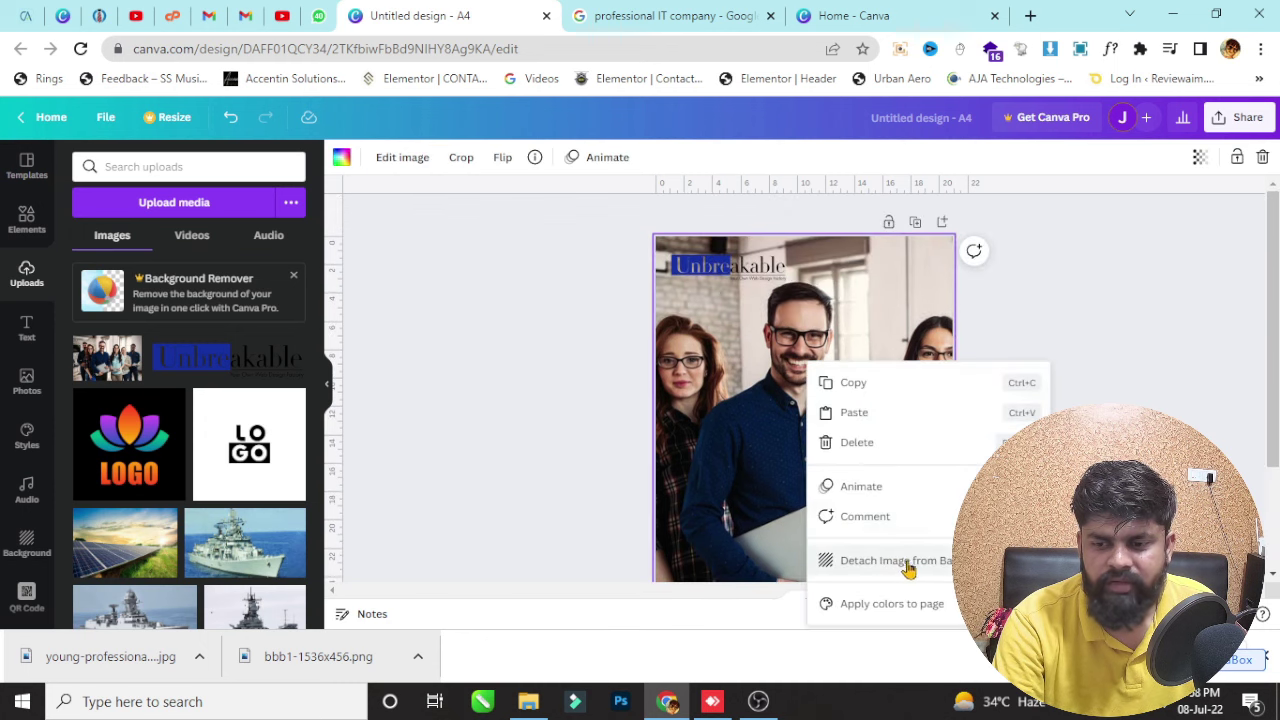
pyautogui.click(1000, 420)
pyautogui.scroll(-1, 1000, 420)
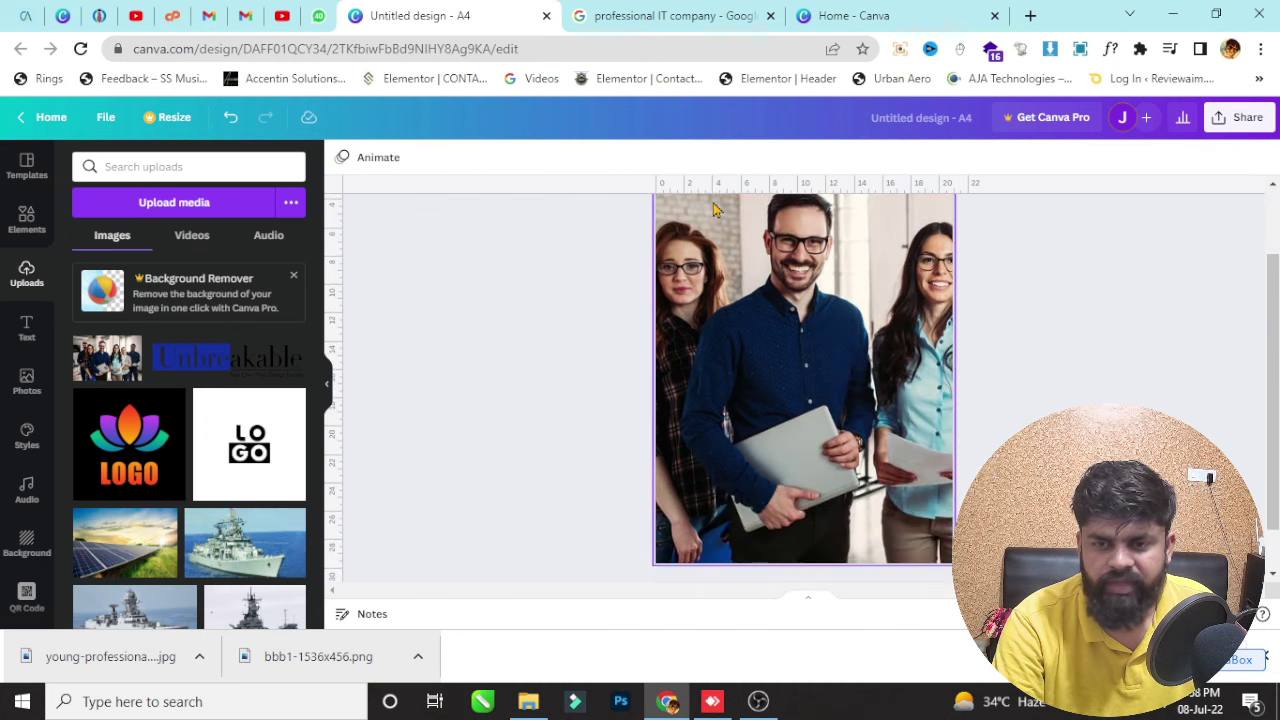
pyautogui.scroll(1, 1117, 383)
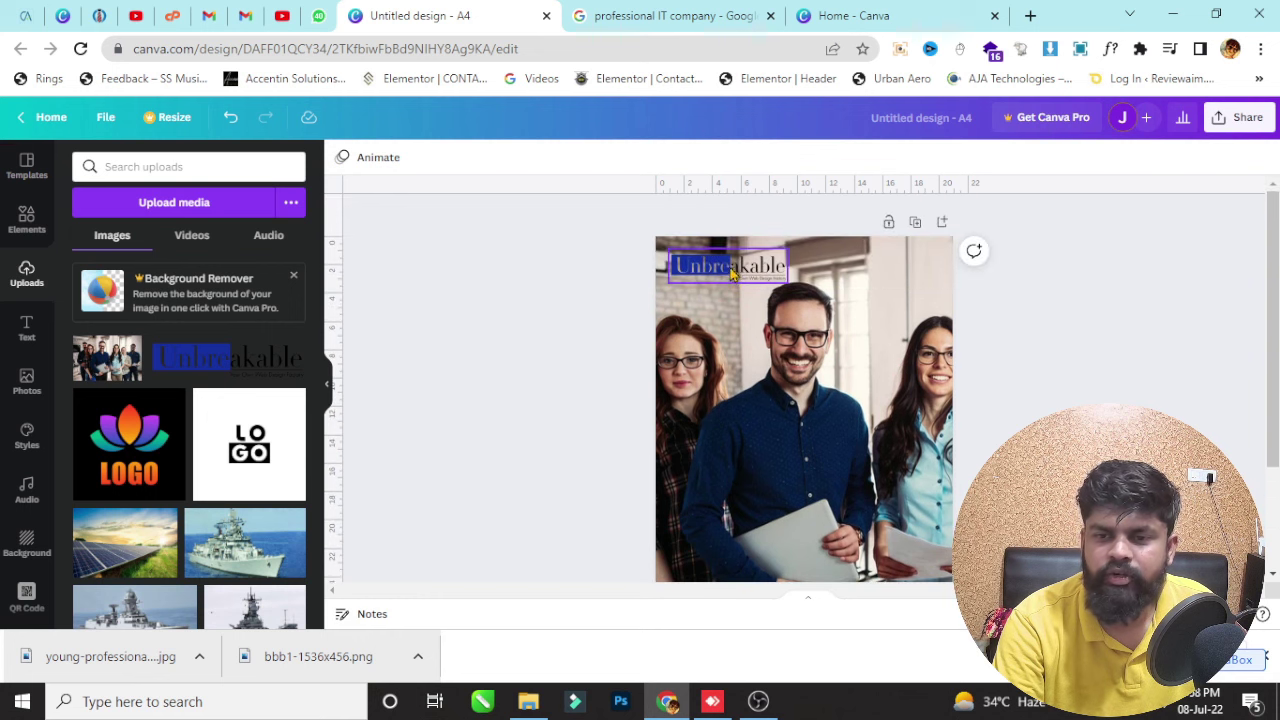
pyautogui.scroll(-2, 800, 400)
pyautogui.scroll(1, 800, 400)
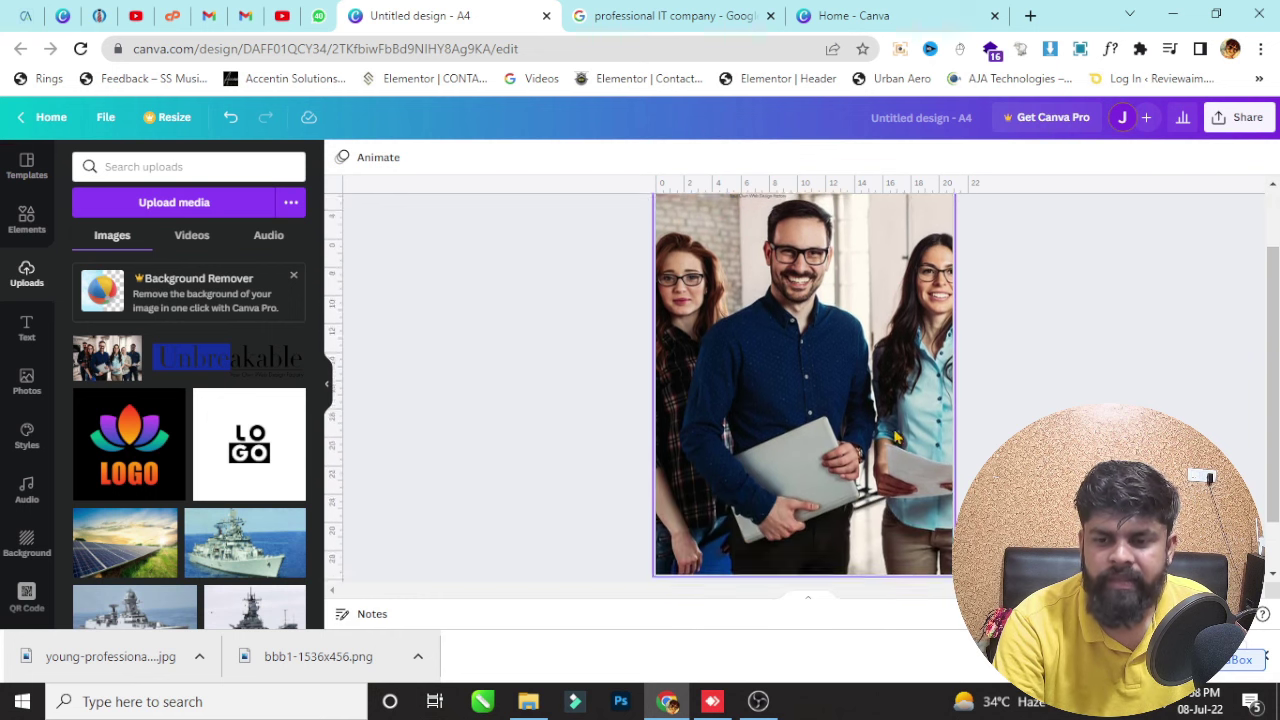
pyautogui.scroll(1, 800, 400)
pyautogui.scroll(-1, 800, 400)
pyautogui.click(48, 226)
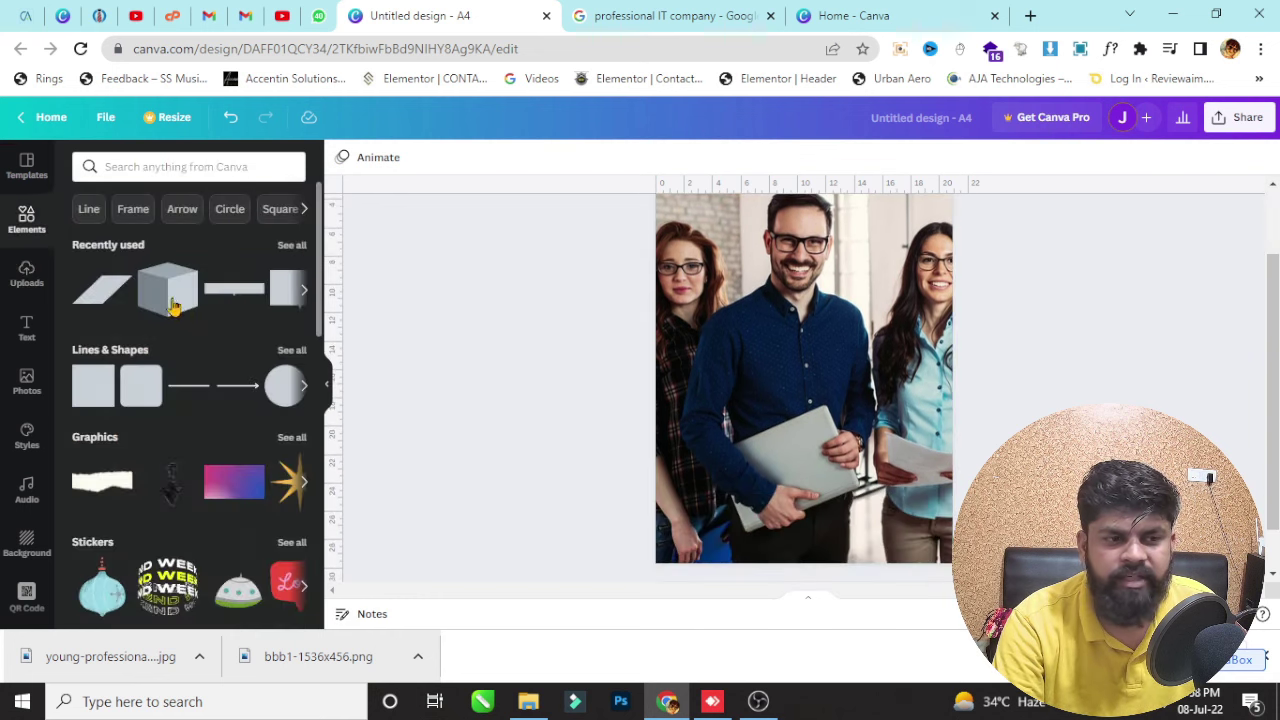
# - Add a square and drag it into a bar along the page's bottom edge
pyautogui.click(97, 399)
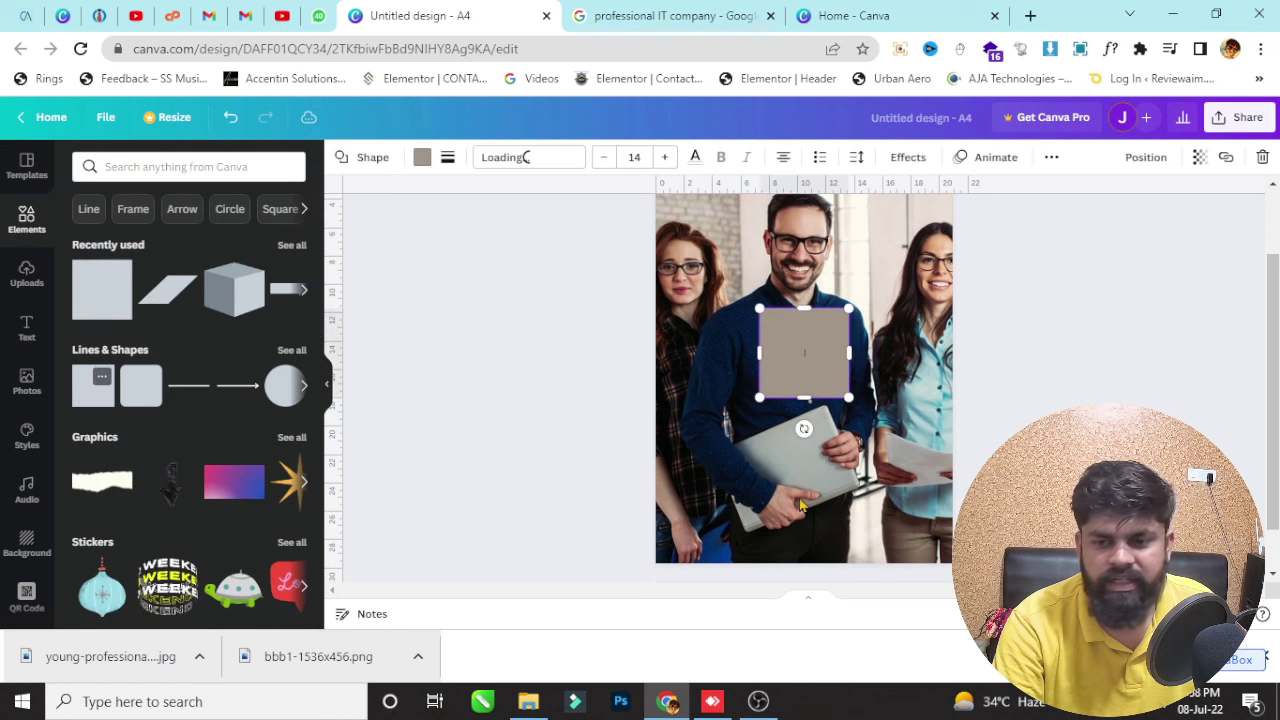
pyautogui.scroll(-1, 826, 358)
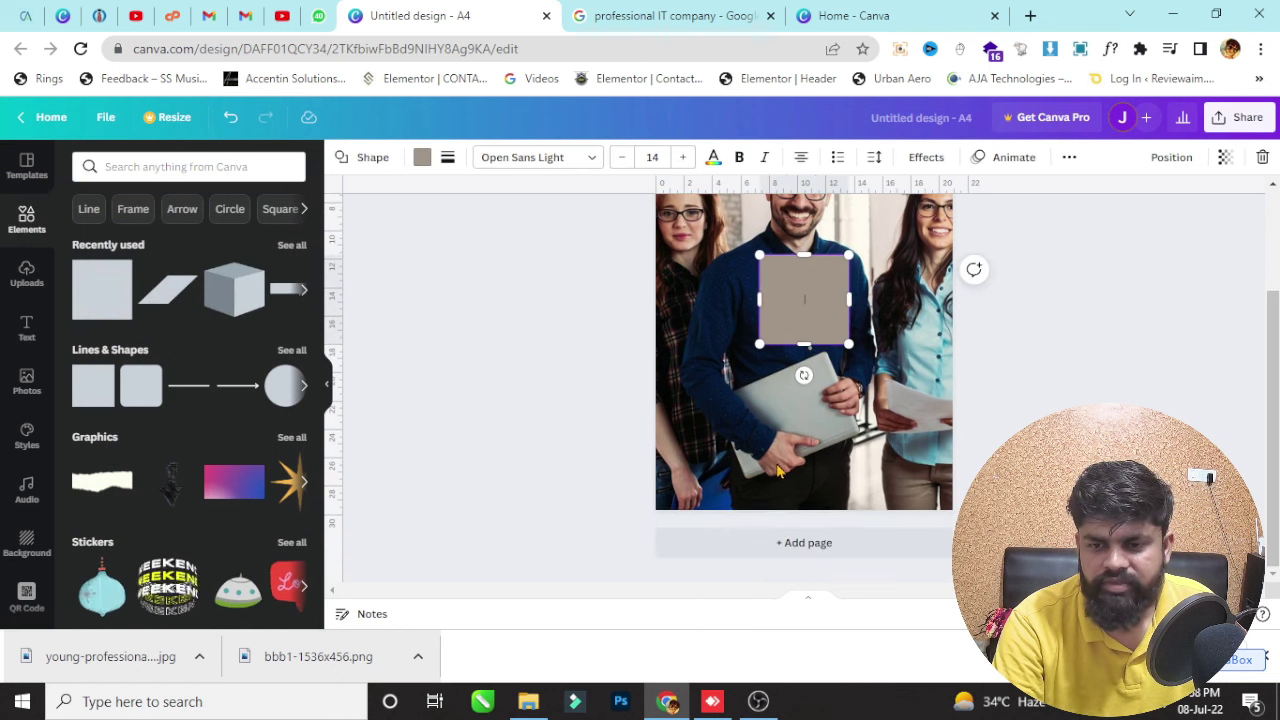
pyautogui.press('Return')
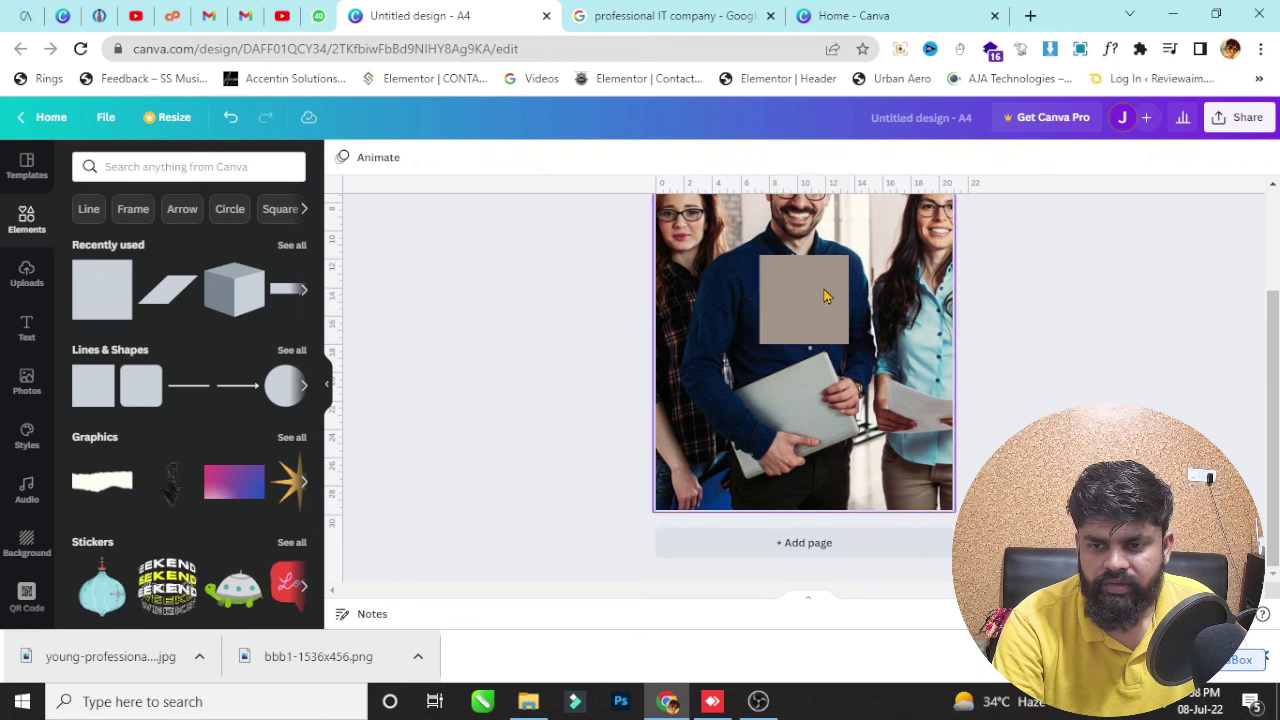
pyautogui.moveTo(823, 285)
pyautogui.mouseDown()
pyautogui.moveTo(674, 512)
pyautogui.moveTo(952, 505)
pyautogui.mouseUp()
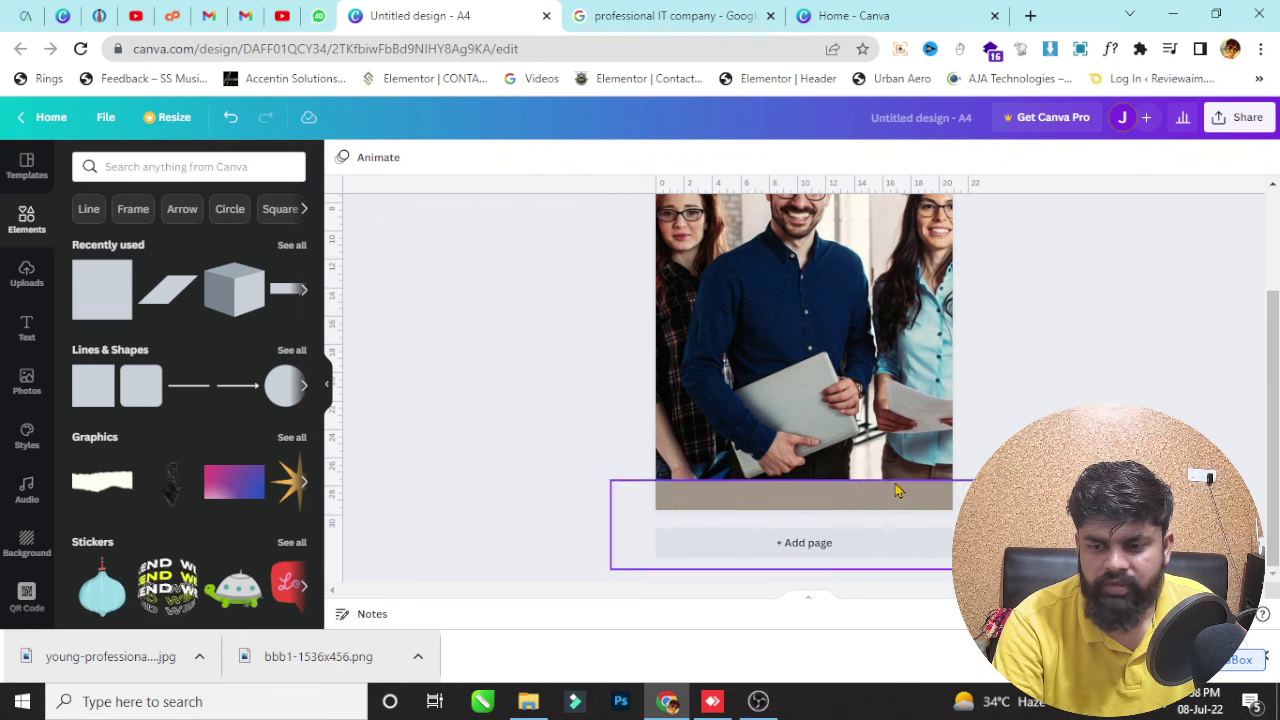
# - Recolour the bottom bar light orange
pyautogui.click(421, 158)
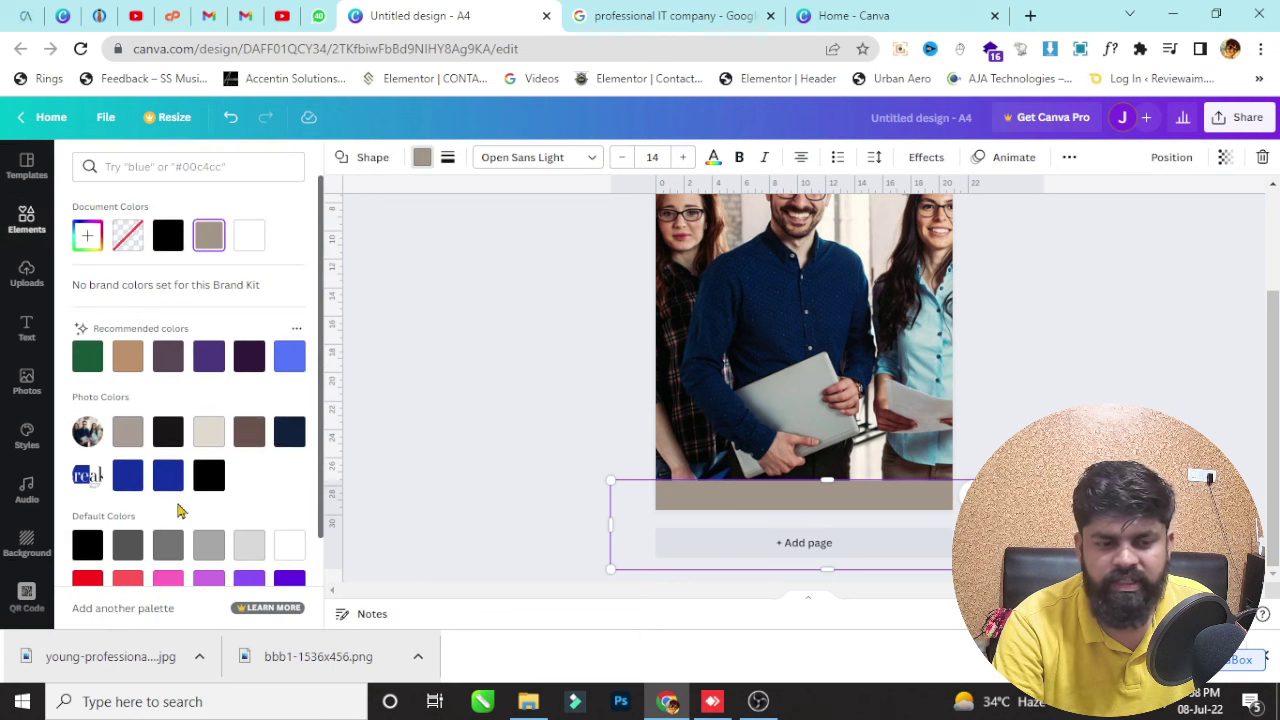
pyautogui.scroll(-2, 210, 500)
pyautogui.click(423, 543)
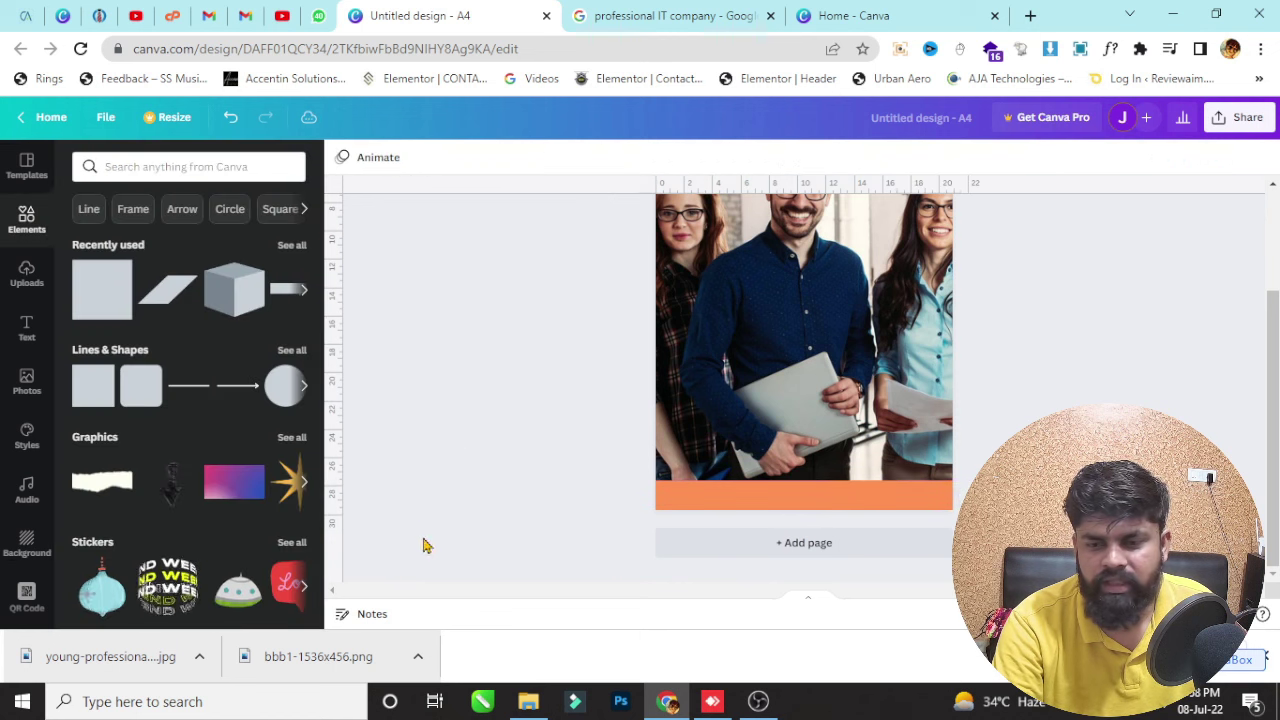
pyautogui.click(843, 508)
pyautogui.click(423, 157)
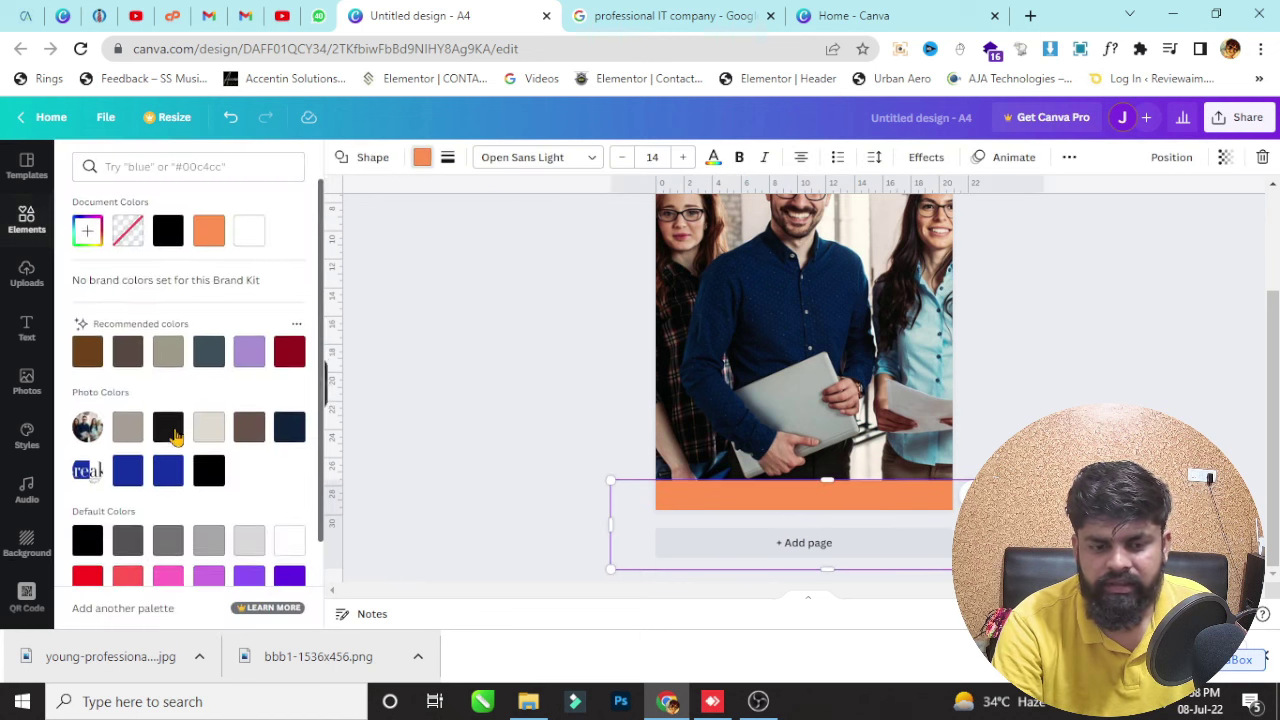
pyautogui.scroll(-2, 220, 530)
pyautogui.click(243, 555)
pyautogui.click(1019, 399)
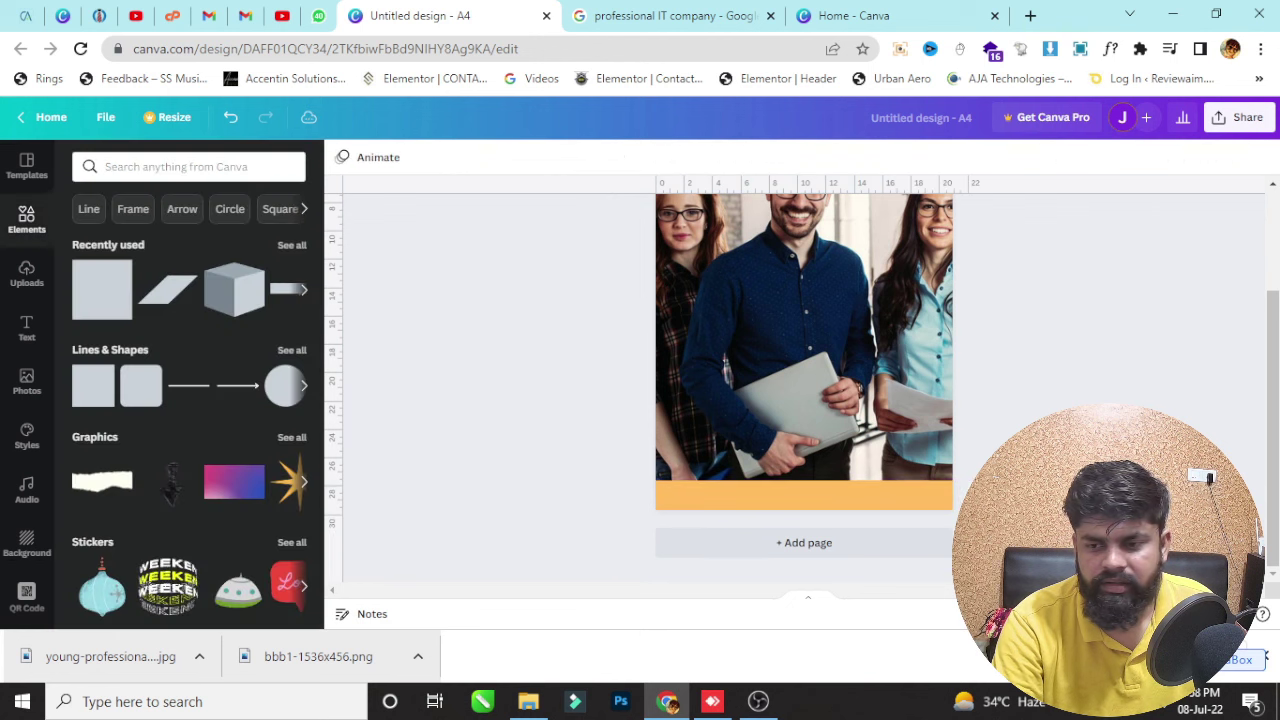
pyautogui.scroll(3, 1019, 399)
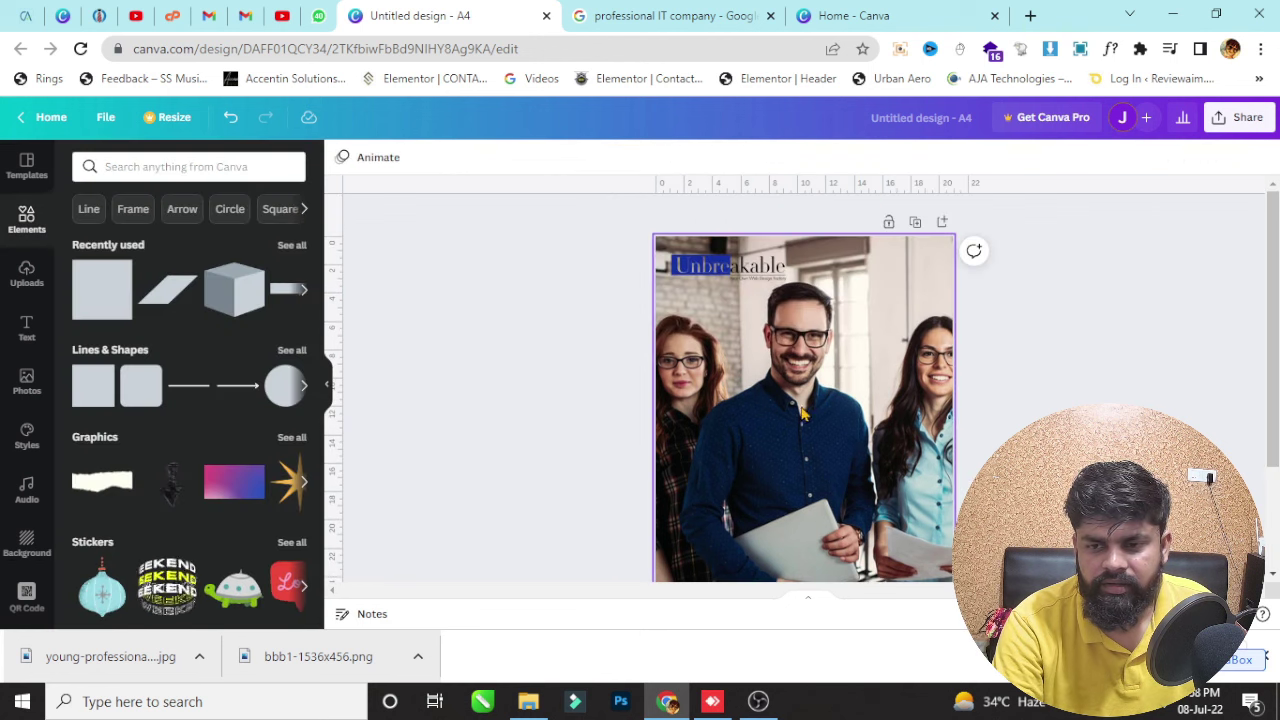
# - Add a full-page orange overlay at 43 transparency, layered behind the logo
pyautogui.click(88, 288)
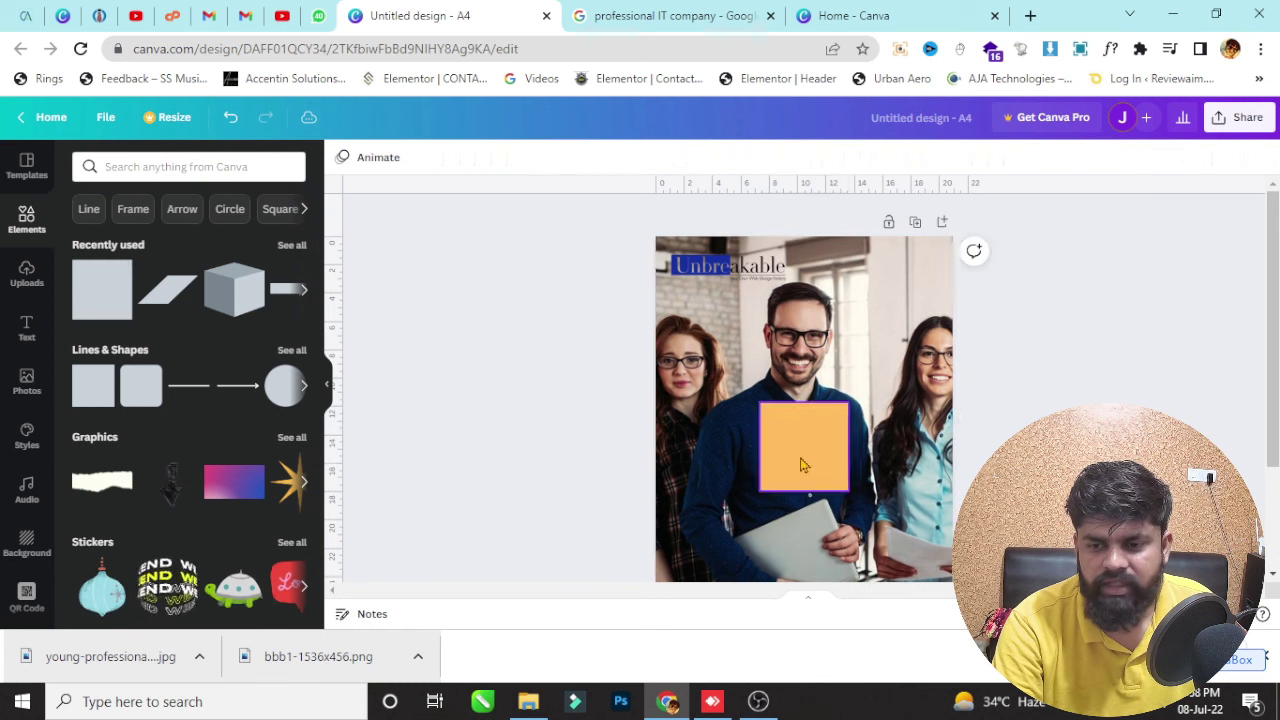
pyautogui.moveTo(800, 460)
pyautogui.mouseDown()
pyautogui.moveTo(688, 286)
pyautogui.moveTo(1044, 580)
pyautogui.mouseUp()
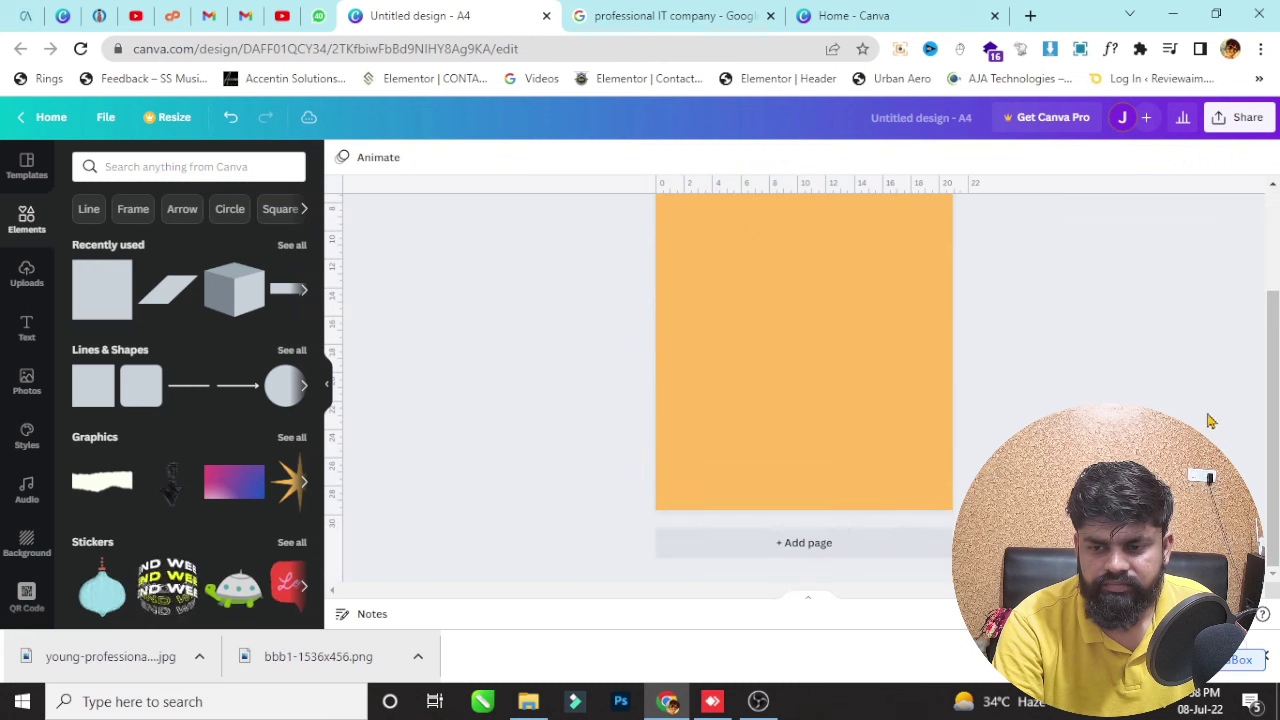
pyautogui.click(866, 371)
pyautogui.rightClick(866, 371)
pyautogui.click(957, 466)
pyautogui.scroll(2, 893, 429)
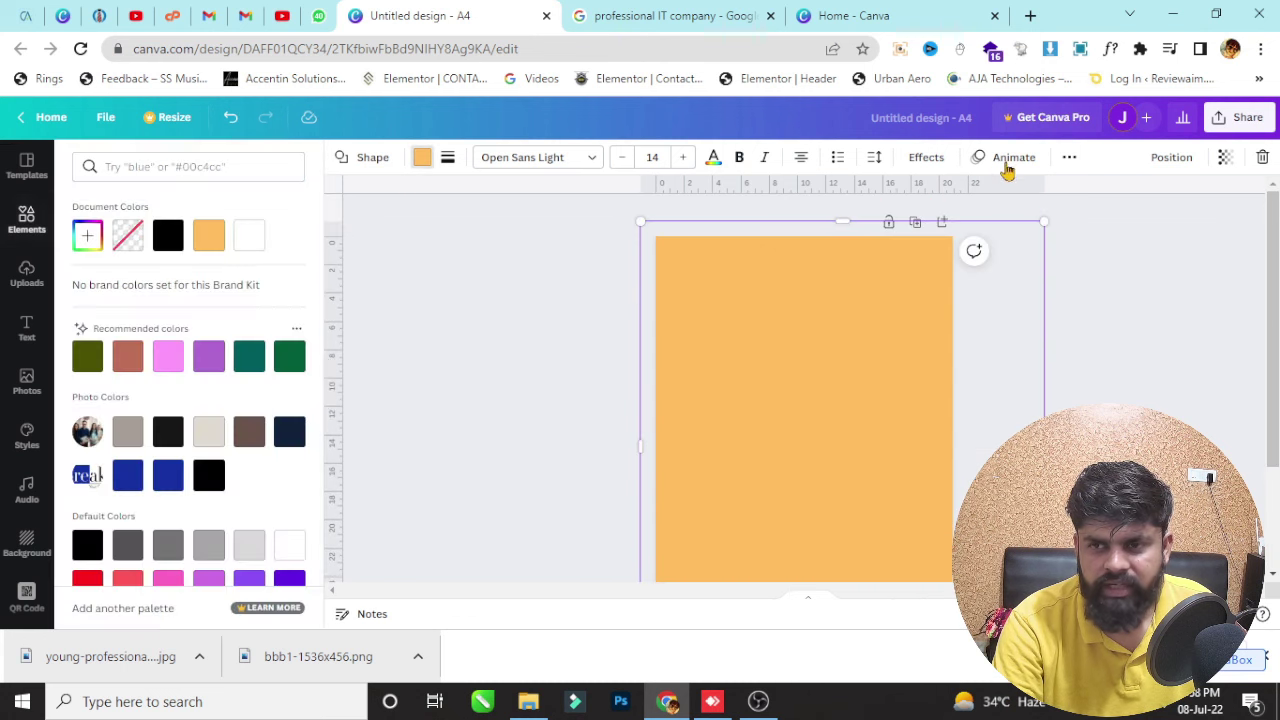
pyautogui.click(1225, 157)
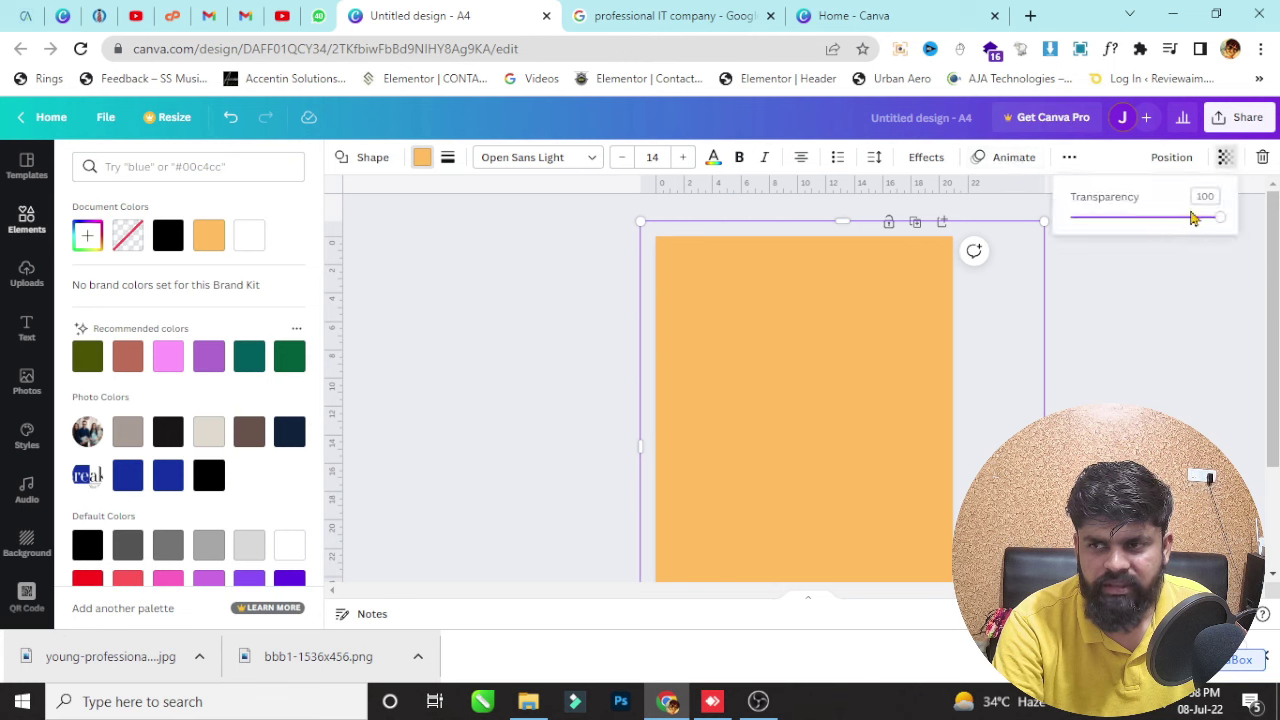
pyautogui.moveTo(1191, 214)
pyautogui.mouseDown()
pyautogui.moveTo(1122, 224)
pyautogui.moveTo(1136, 224)
pyautogui.mouseUp()
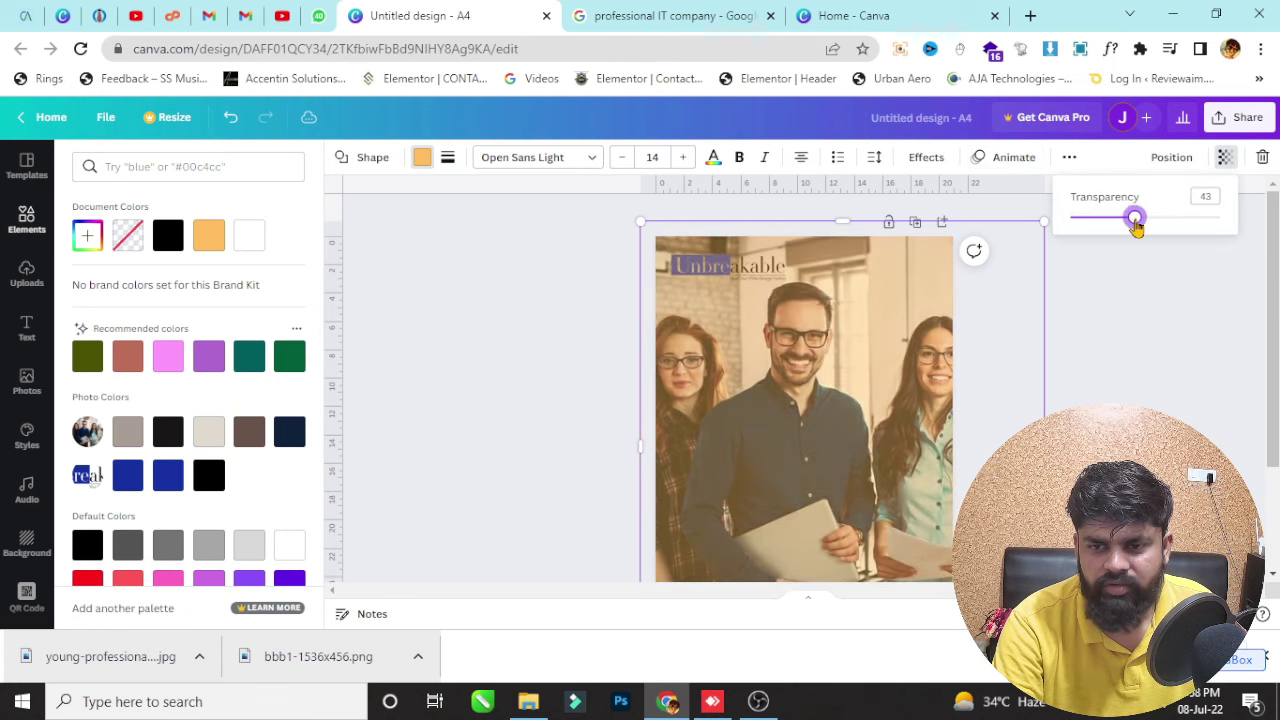
pyautogui.rightClick(831, 390)
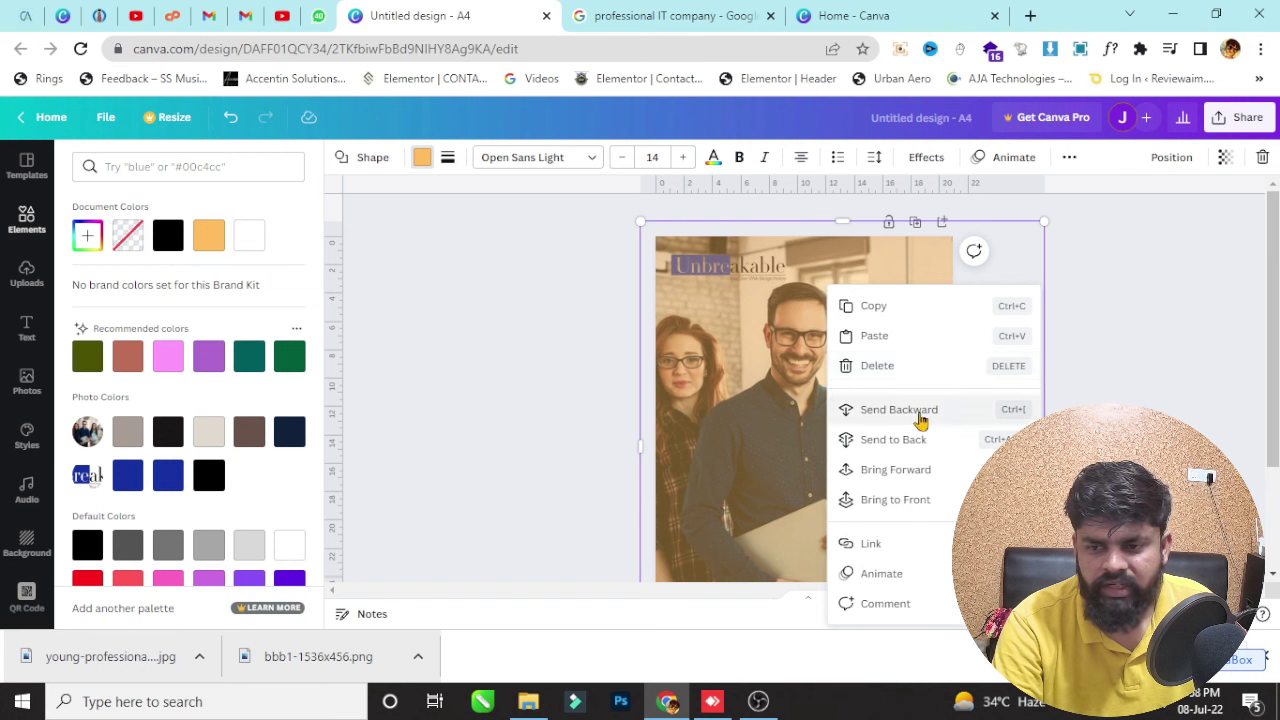
pyautogui.click(922, 429)
pyautogui.press('Escape')
# - Send the orange bottom bar to the back and reselect it
pyautogui.scroll(-3, 762, 213)
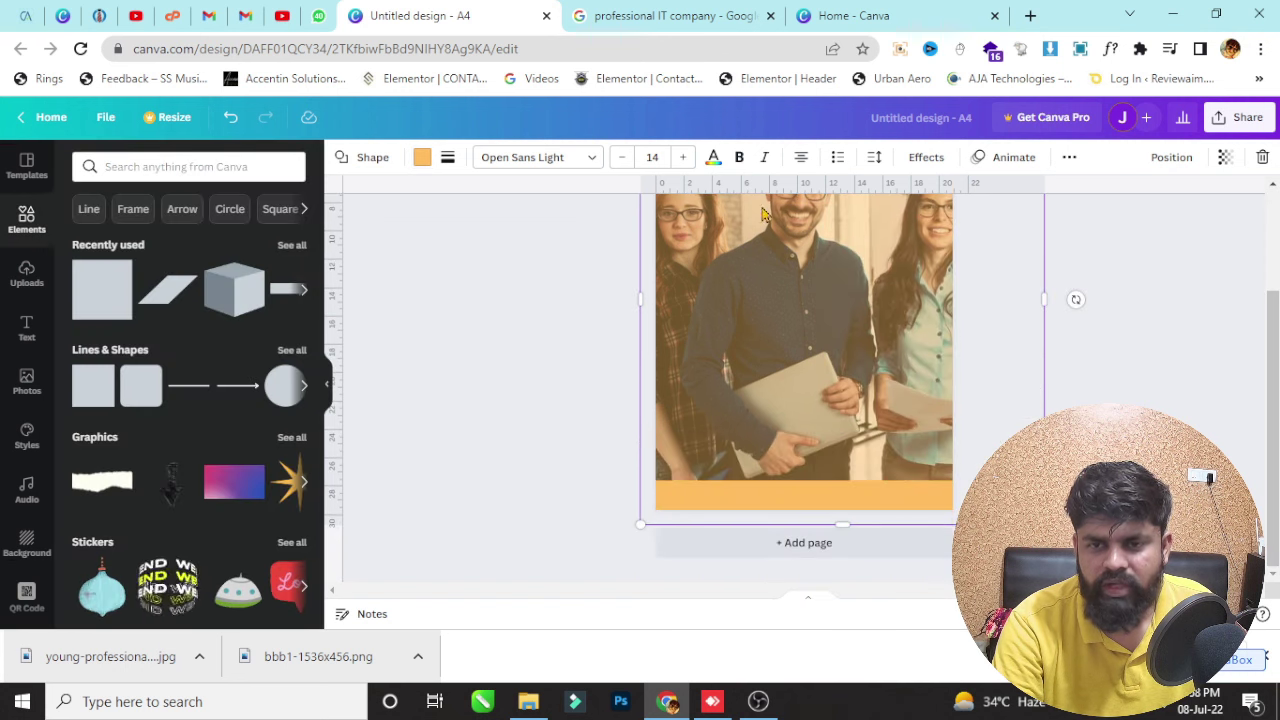
pyautogui.click(837, 520)
pyautogui.rightClick(838, 513)
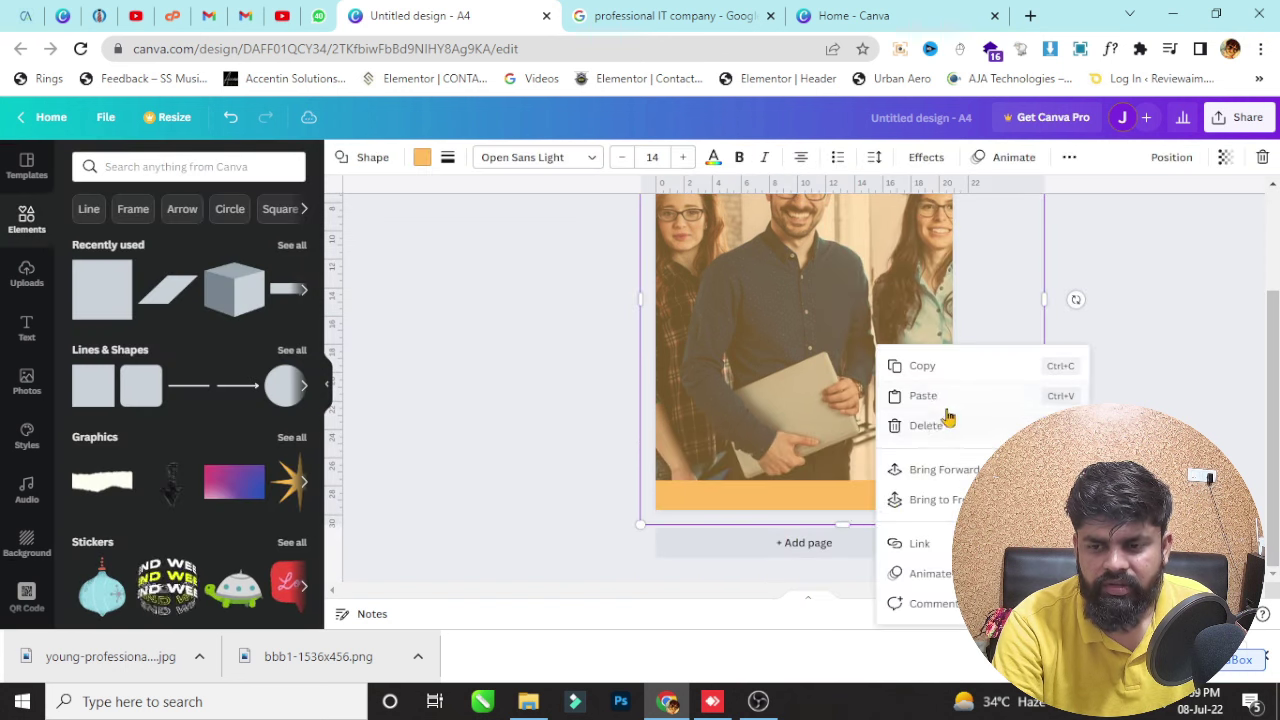
pyautogui.click(838, 513)
pyautogui.rightClick(840, 506)
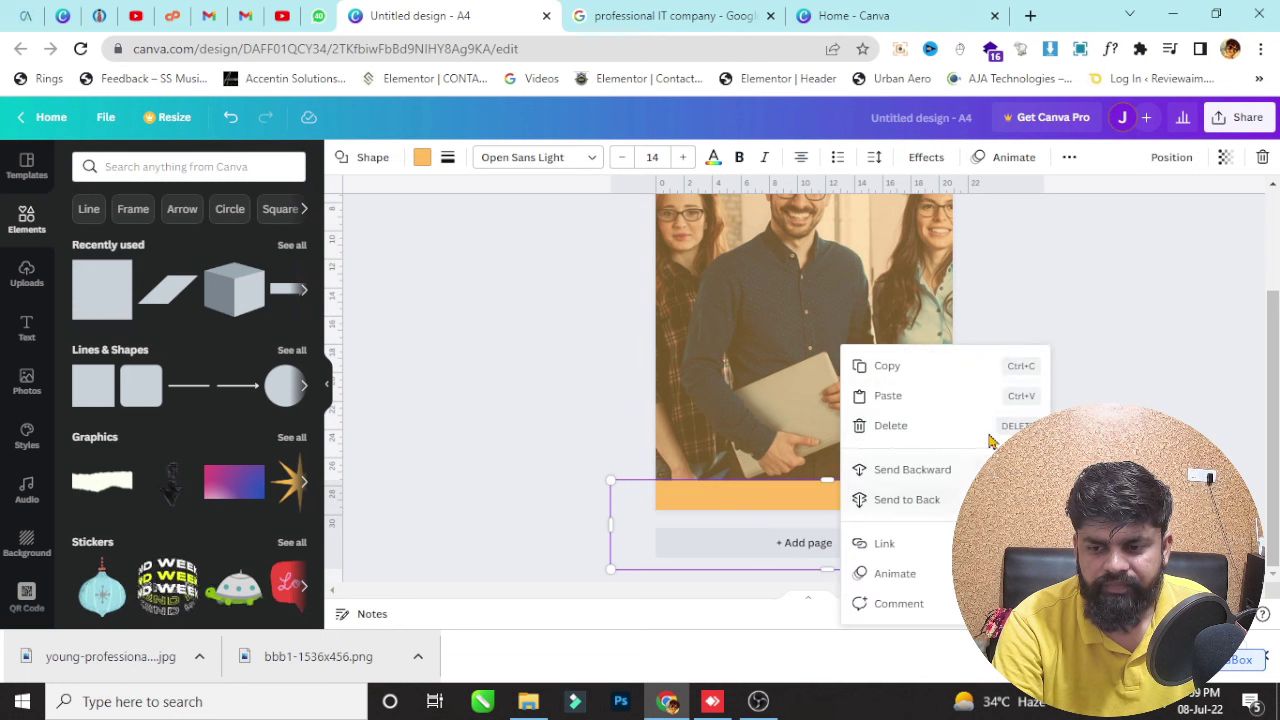
pyautogui.click(905, 499)
pyautogui.scroll(3, 870, 510)
pyautogui.scroll(-3, 860, 505)
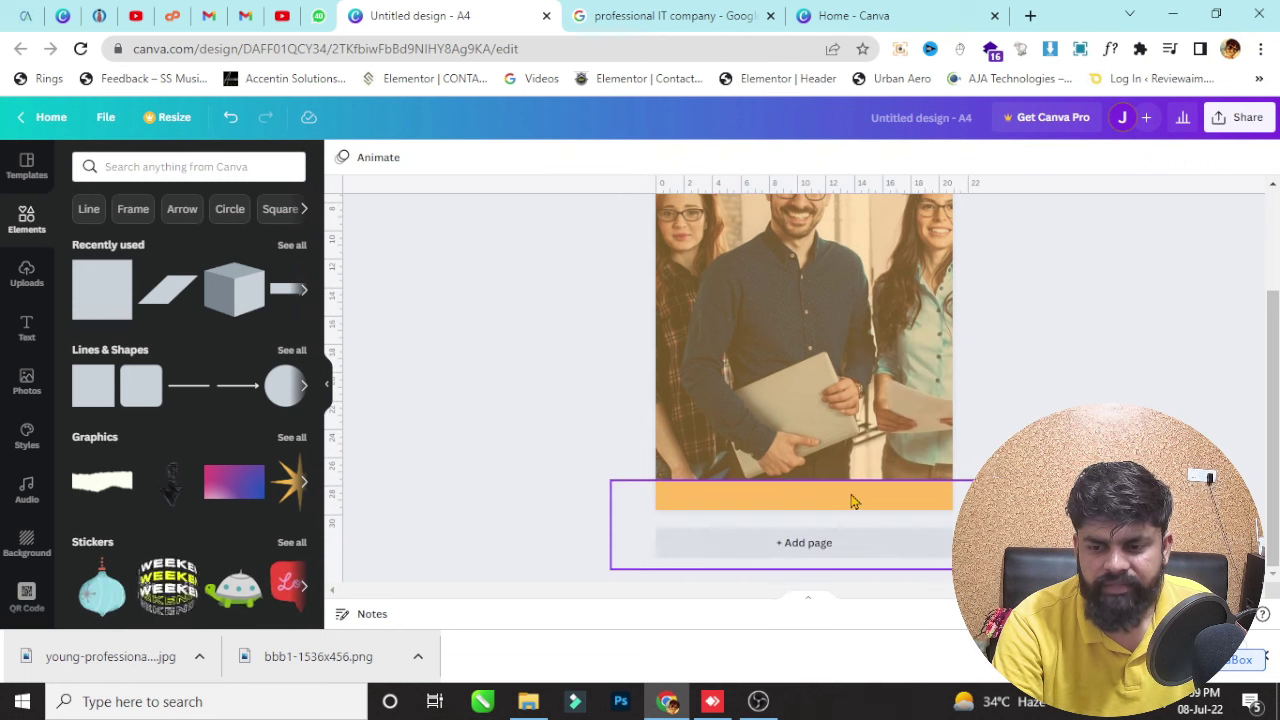
pyautogui.click(853, 500)
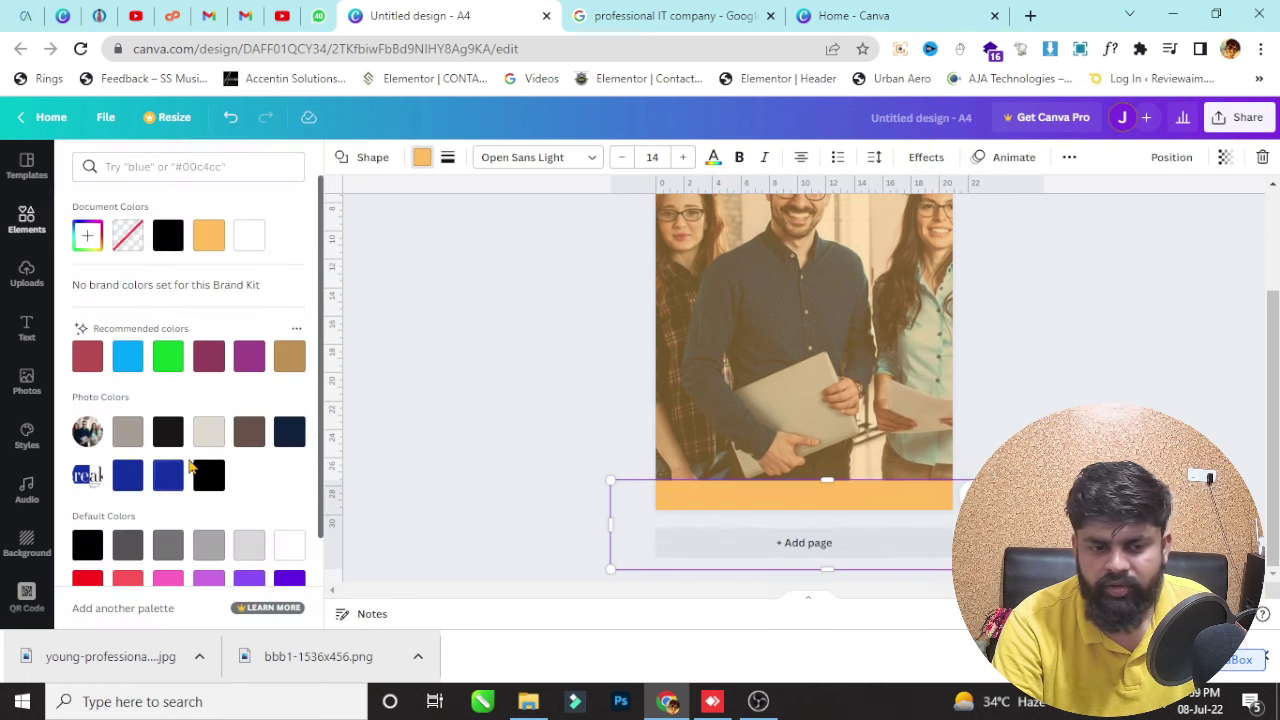
# - Recolour the bottom bar dark blue and align it flush with the page bottom
pyautogui.scroll(-2, 190, 468)
pyautogui.click(128, 403)
pyautogui.scroll(3, 800, 380)
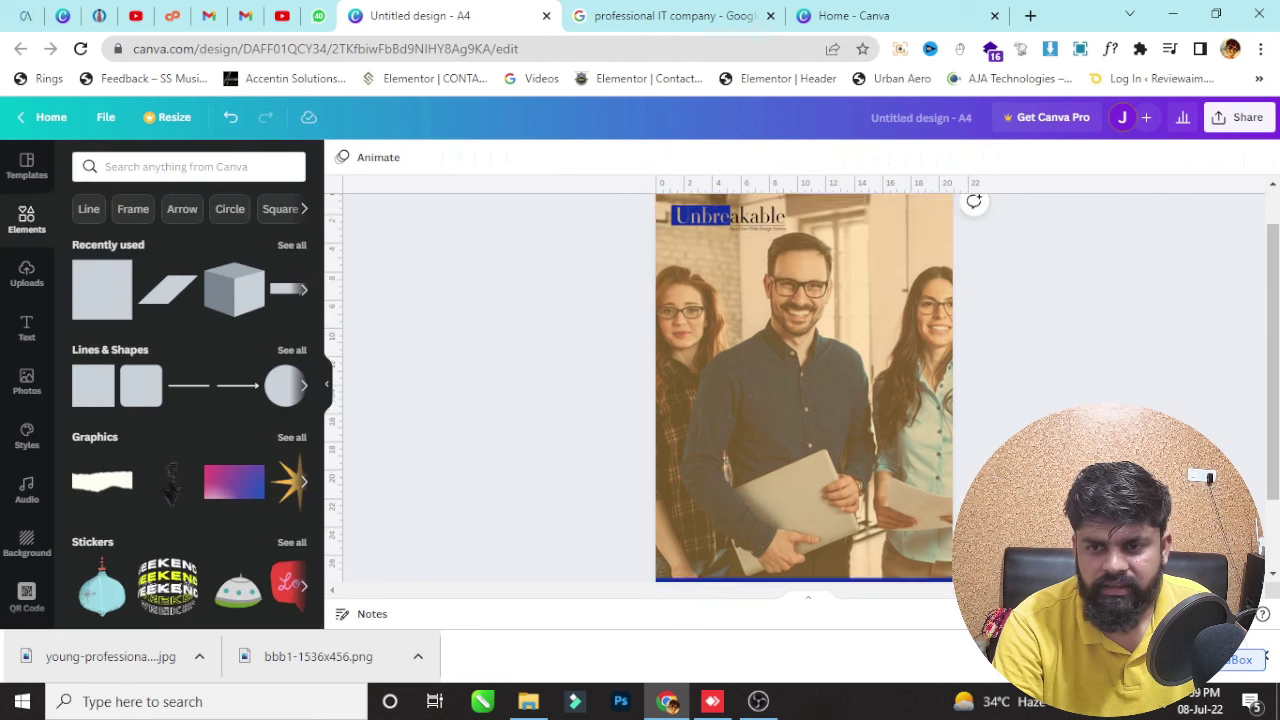
pyautogui.scroll(-2, 858, 435)
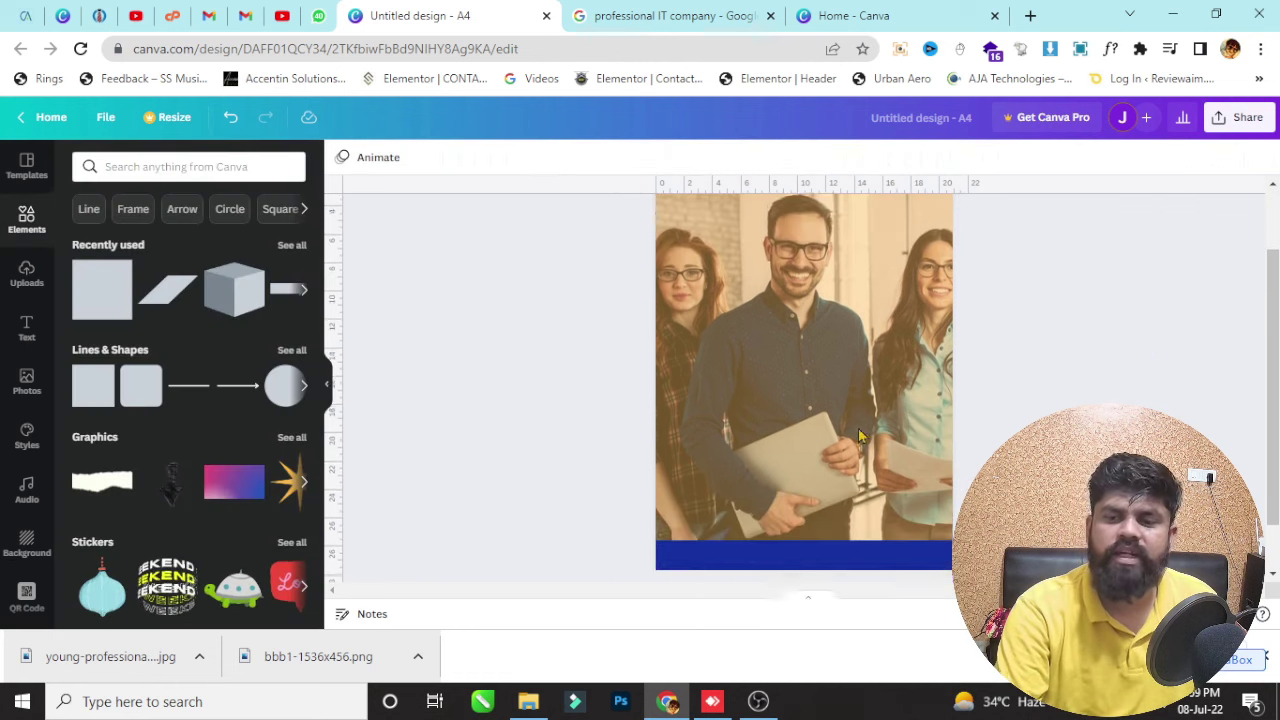
pyautogui.scroll(-1, 858, 435)
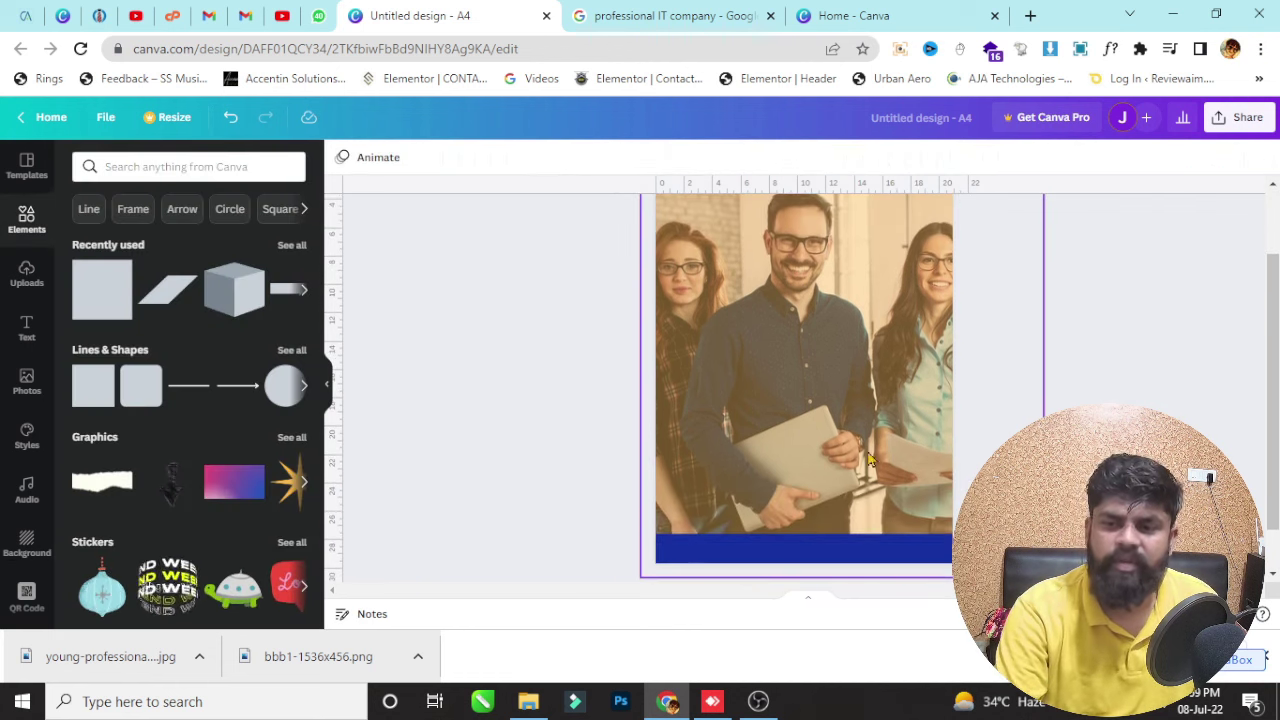
pyautogui.click(789, 553)
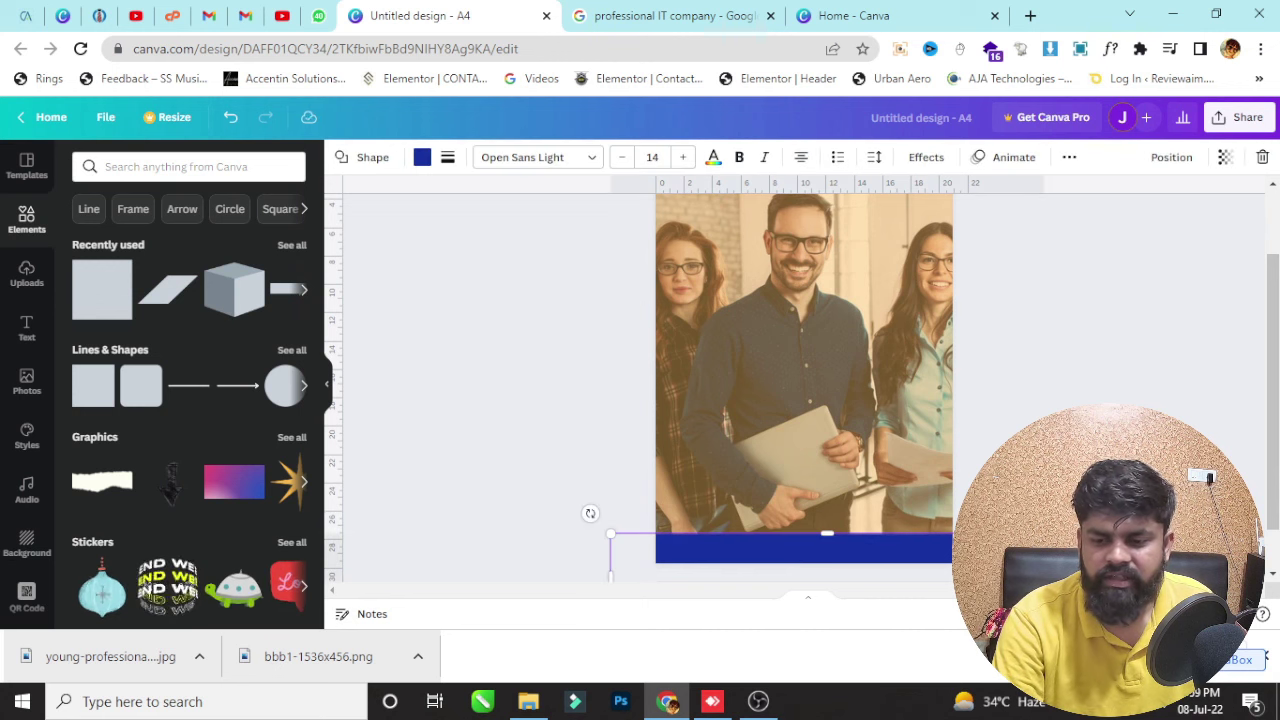
pyautogui.moveTo(803, 536); pyautogui.dragTo(799, 530)
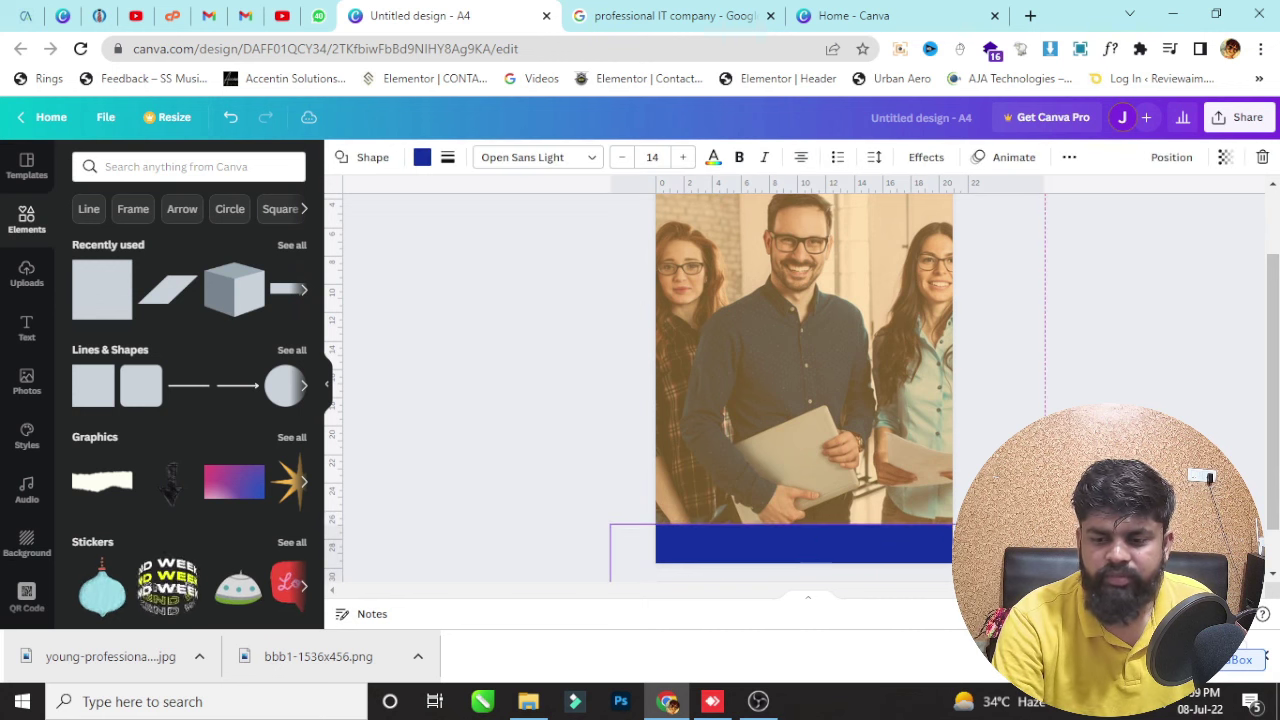
pyautogui.click(371, 437)
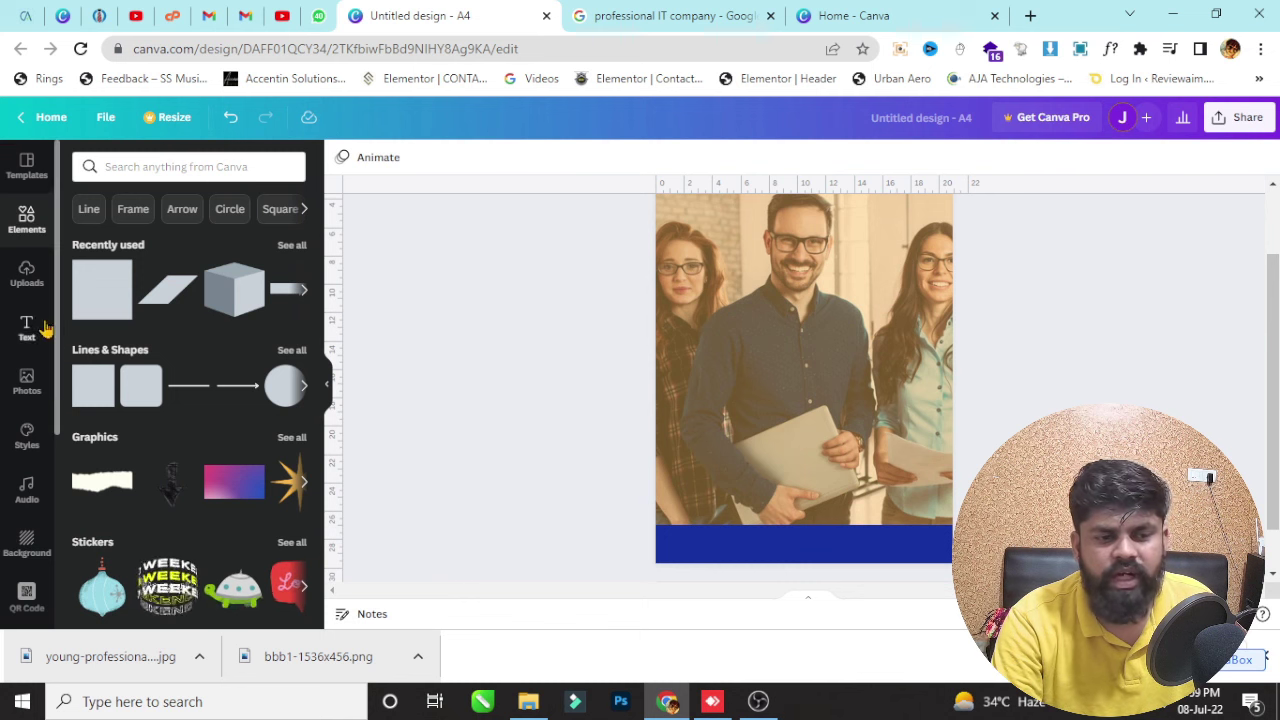
pyautogui.scroll(2, 631, 521)
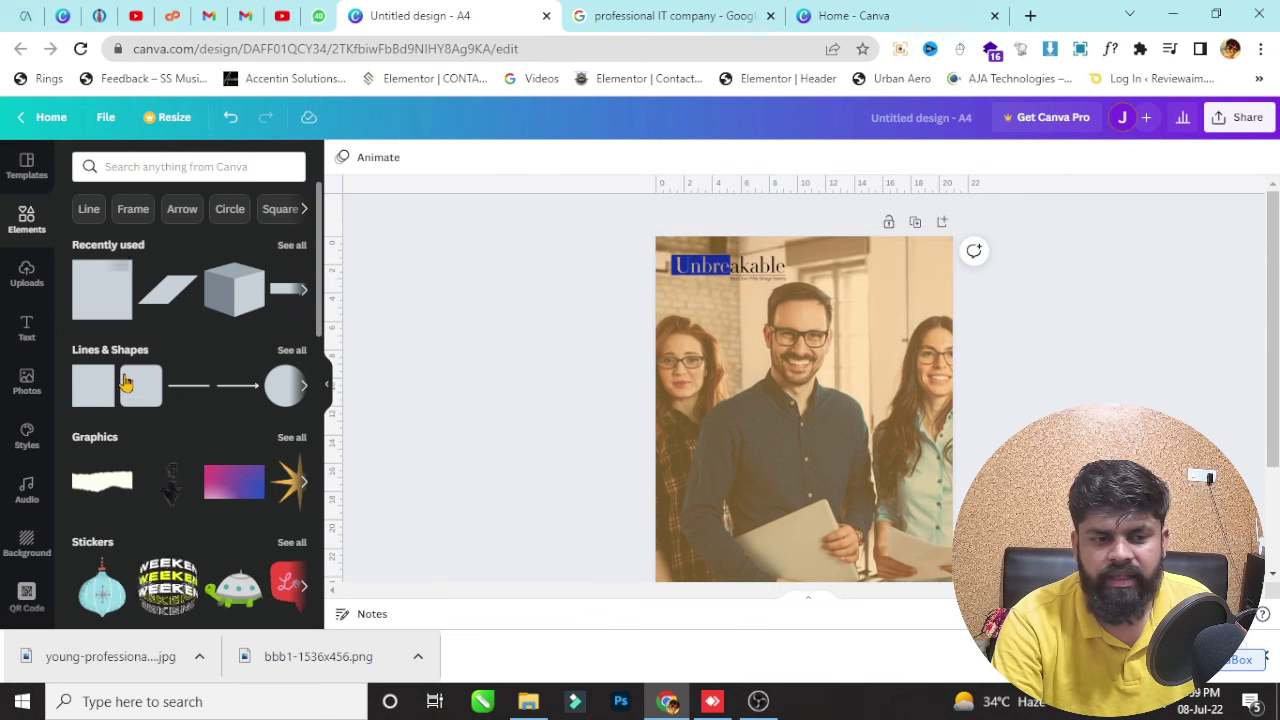
# - Add a rounded square and stretch it into a wide dark-blue bar centred over the photo
pyautogui.moveTo(140, 386)
pyautogui.mouseDown()
pyautogui.moveTo(790, 450)
pyautogui.moveTo(935, 447)
pyautogui.mouseUp()
pyautogui.moveTo(847, 402)
pyautogui.mouseDown()
pyautogui.moveTo(847, 437)
pyautogui.moveTo(805, 499)
pyautogui.mouseUp()
pyautogui.click(842, 500)
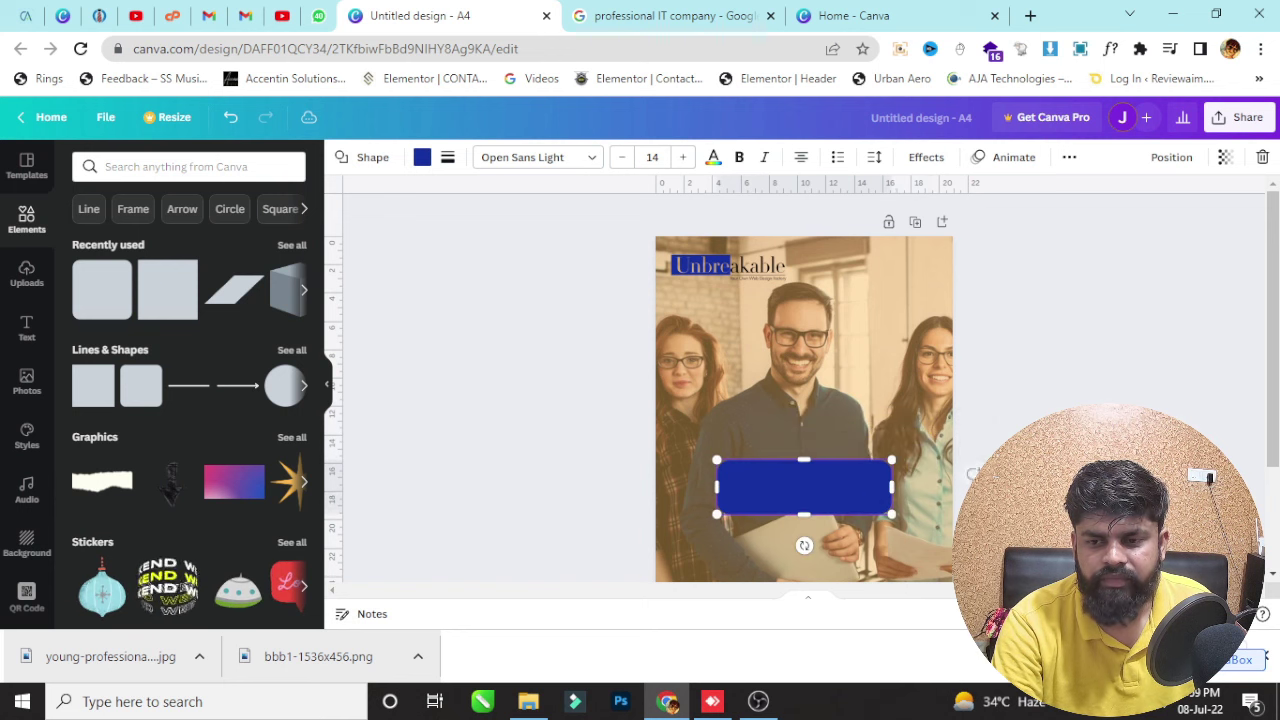
pyautogui.click(975, 250)
pyautogui.scroll(-3, 975, 250)
pyautogui.moveTo(811, 348); pyautogui.dragTo(810, 341)
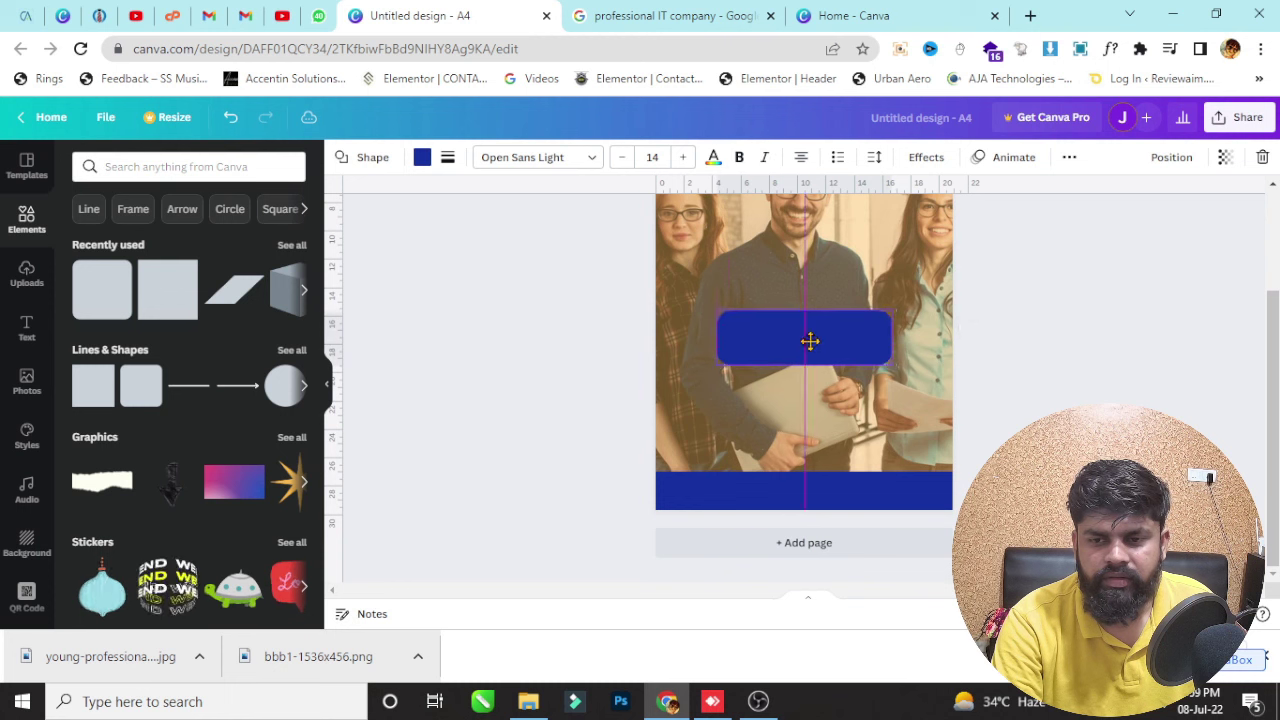
pyautogui.click(1068, 344)
# - Add a heading reading COMPANY PROFILE and reduce its font size
pyautogui.click(27, 327)
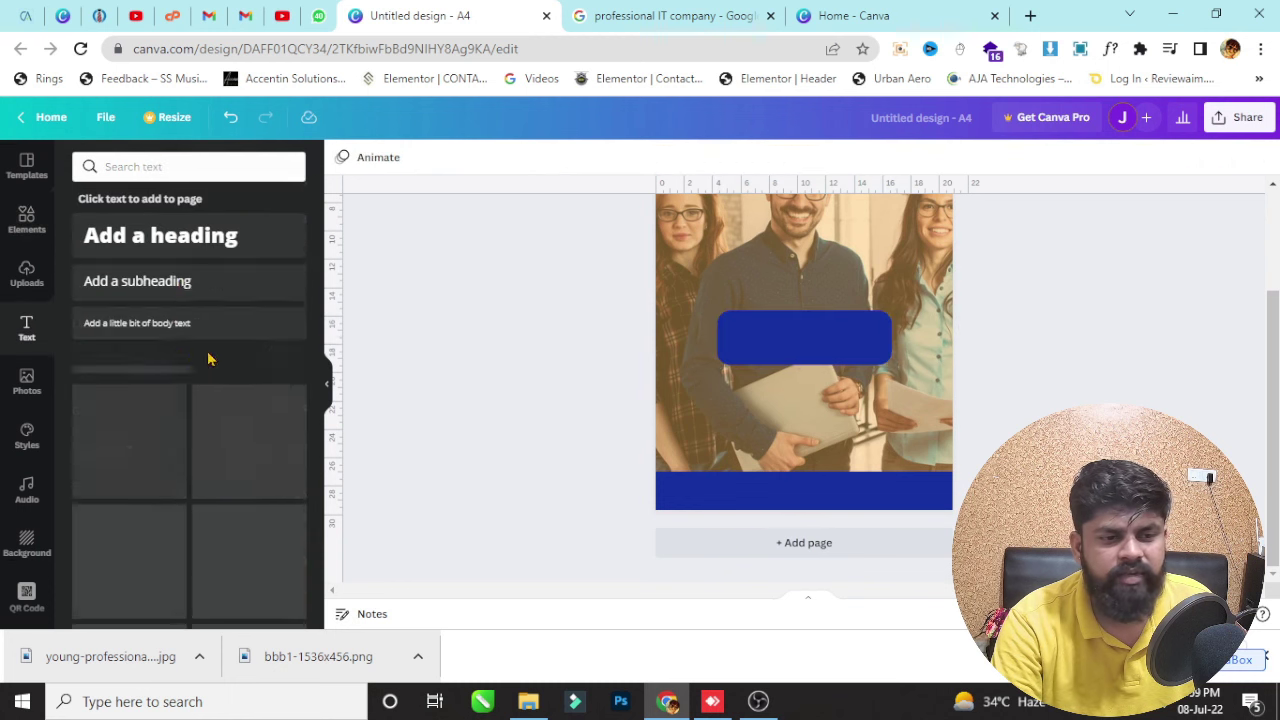
pyautogui.click(170, 247)
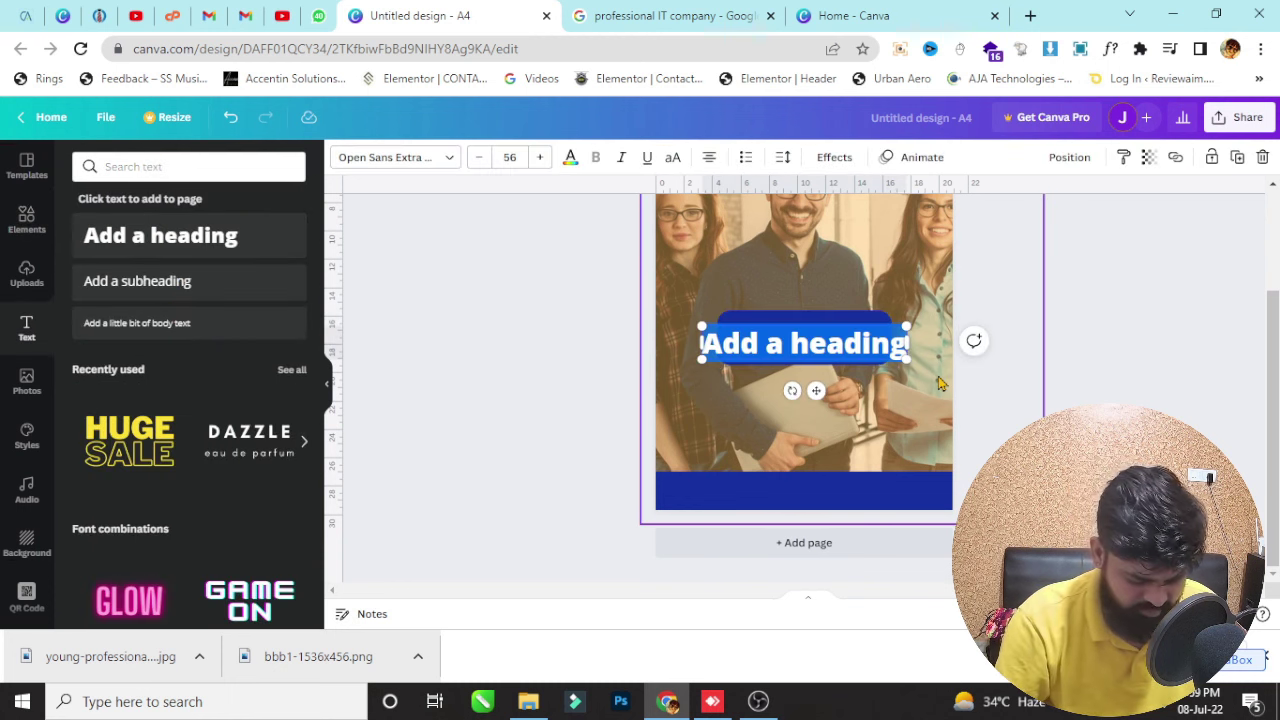
pyautogui.write('COMPANY PROFILE')
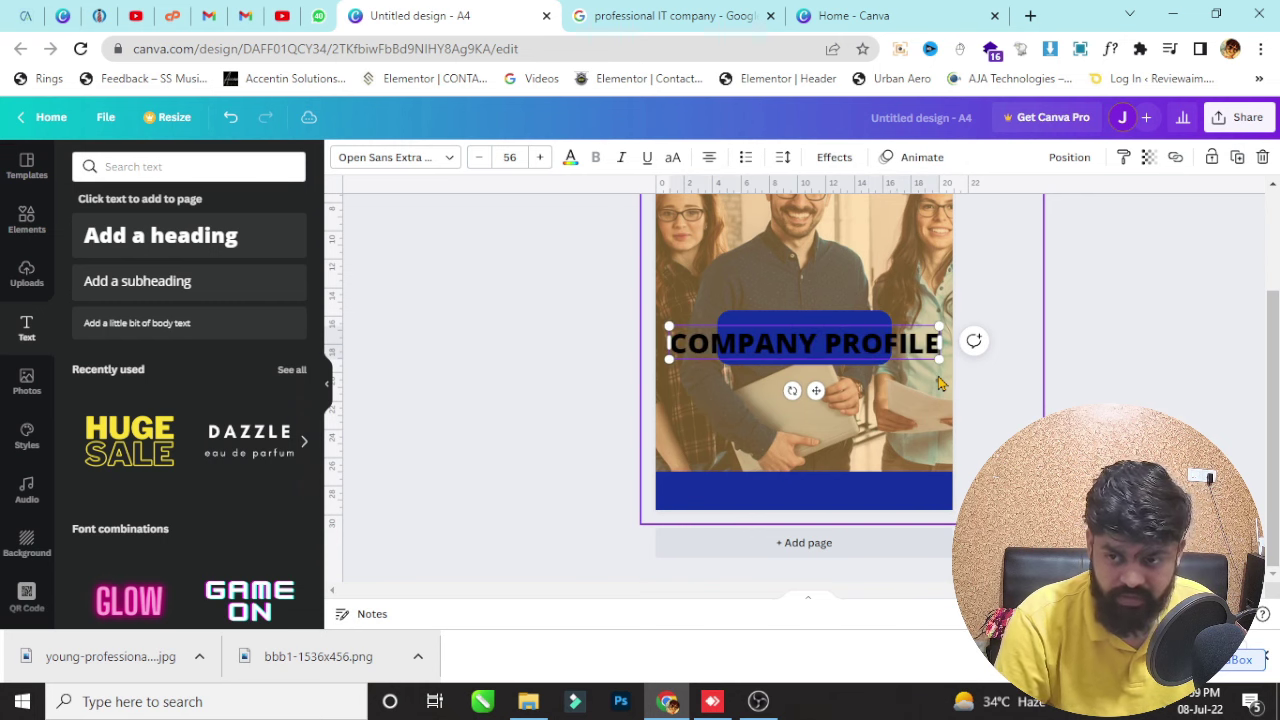
pyautogui.click(476, 160)
pyautogui.click(476, 160)
pyautogui.click(476, 160)
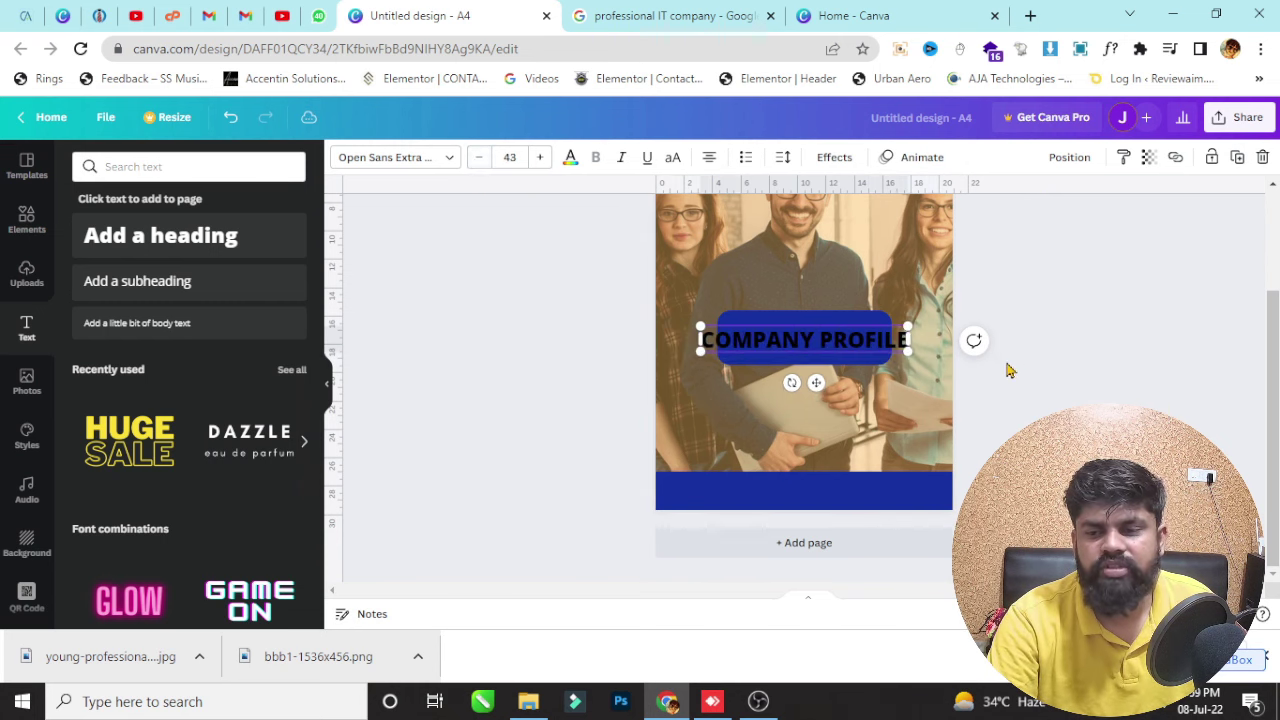
# - Widen the dark-blue rounded bar and shift it to sit under the heading
pyautogui.click(1070, 360)
pyautogui.click(803, 327)
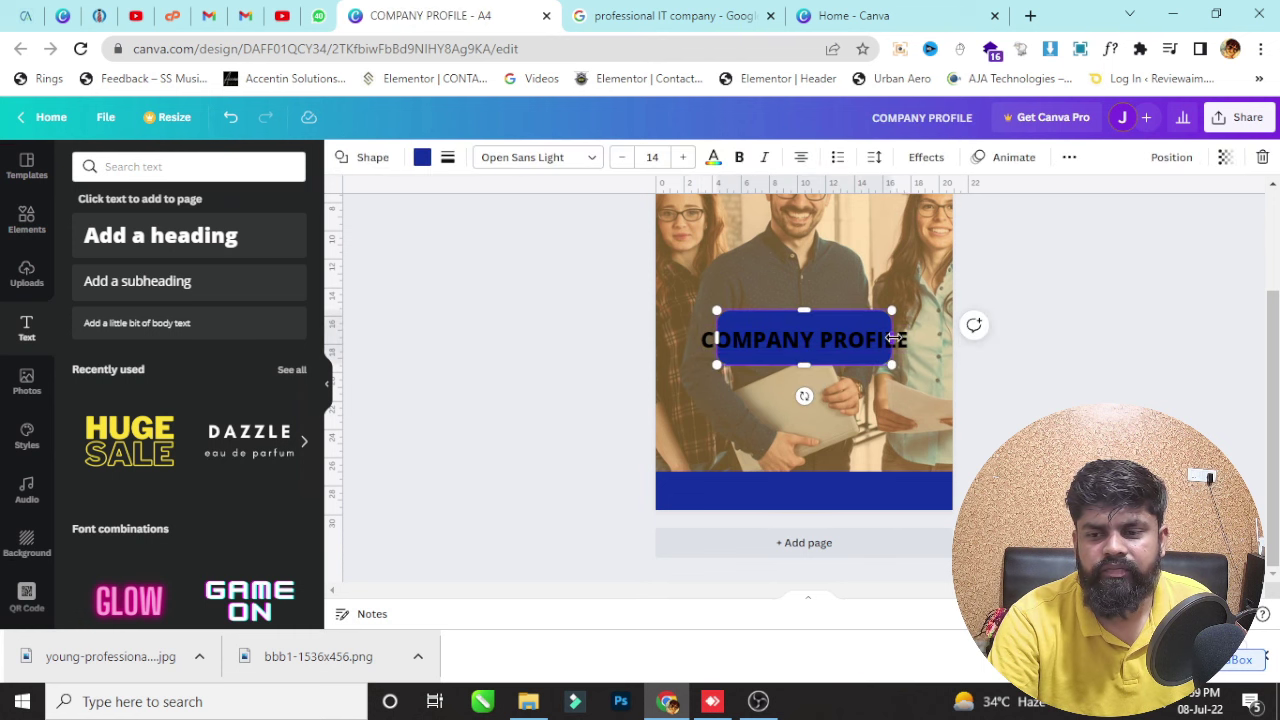
pyautogui.moveTo(914, 338); pyautogui.dragTo(916, 338)
pyautogui.moveTo(688, 335); pyautogui.dragTo(686, 336)
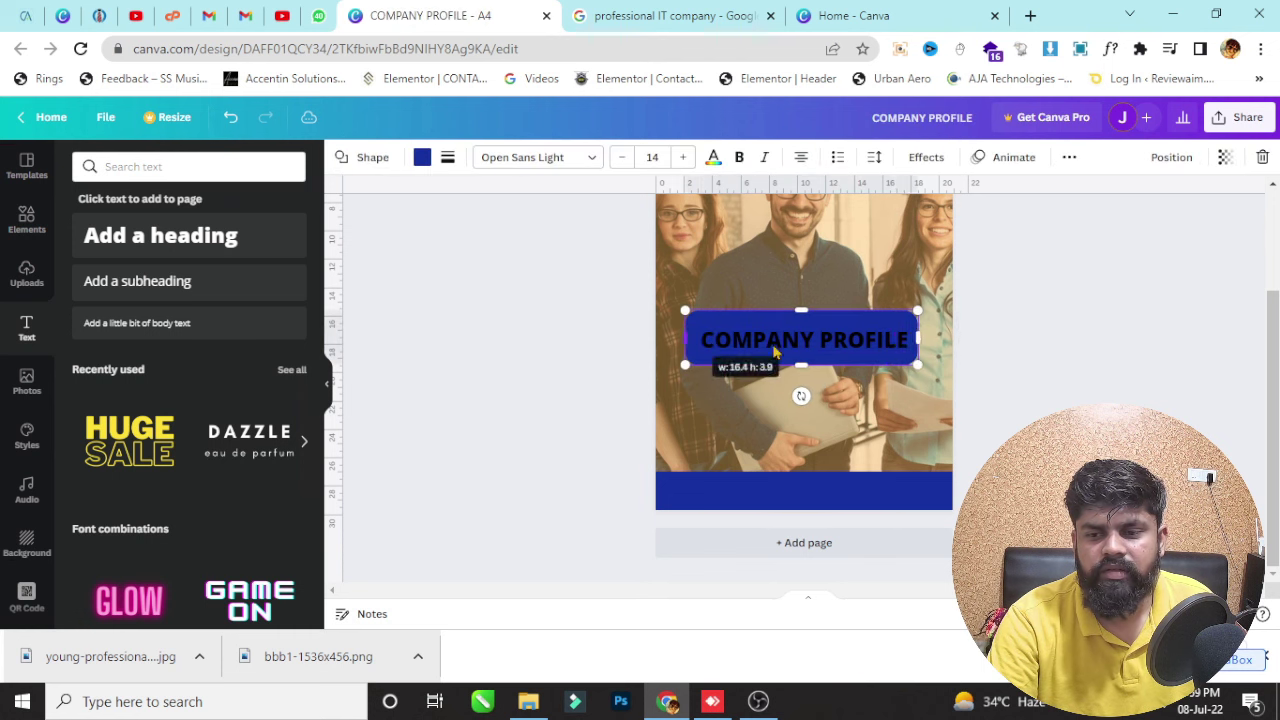
pyautogui.click(1131, 380)
pyautogui.scroll(3, 1131, 380)
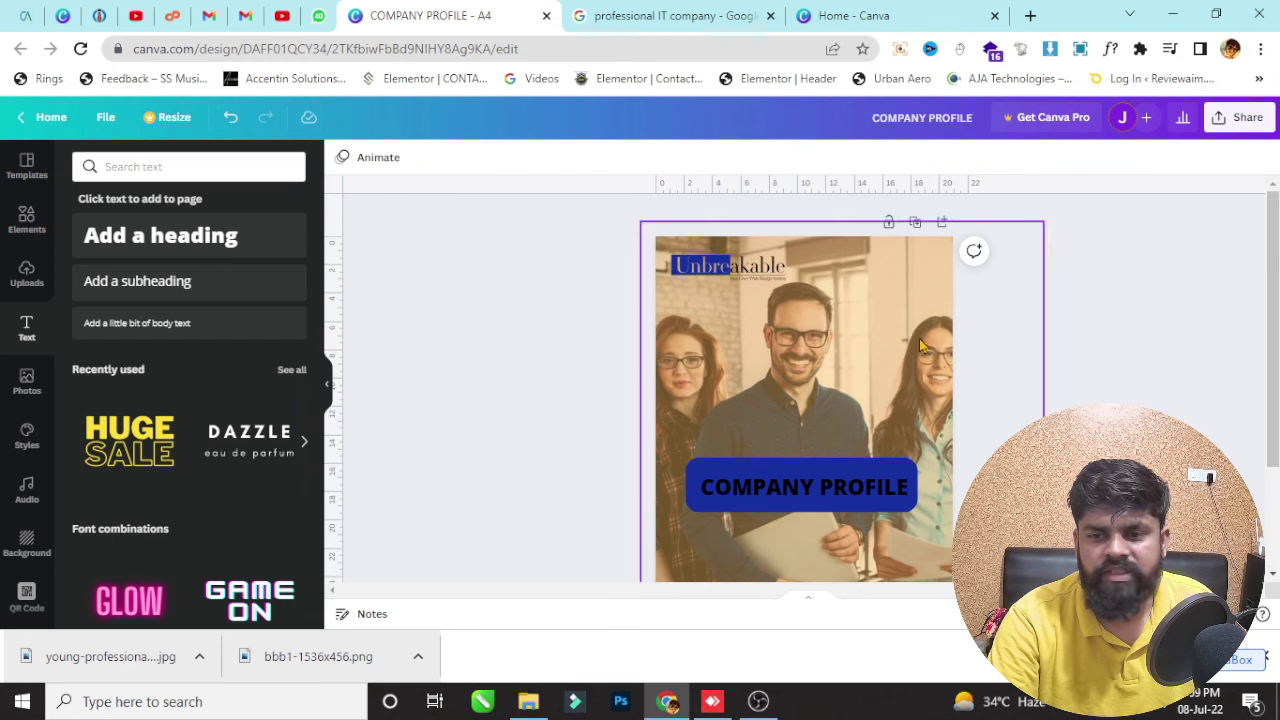
pyautogui.scroll(-2, 919, 338)
pyautogui.click(870, 385)
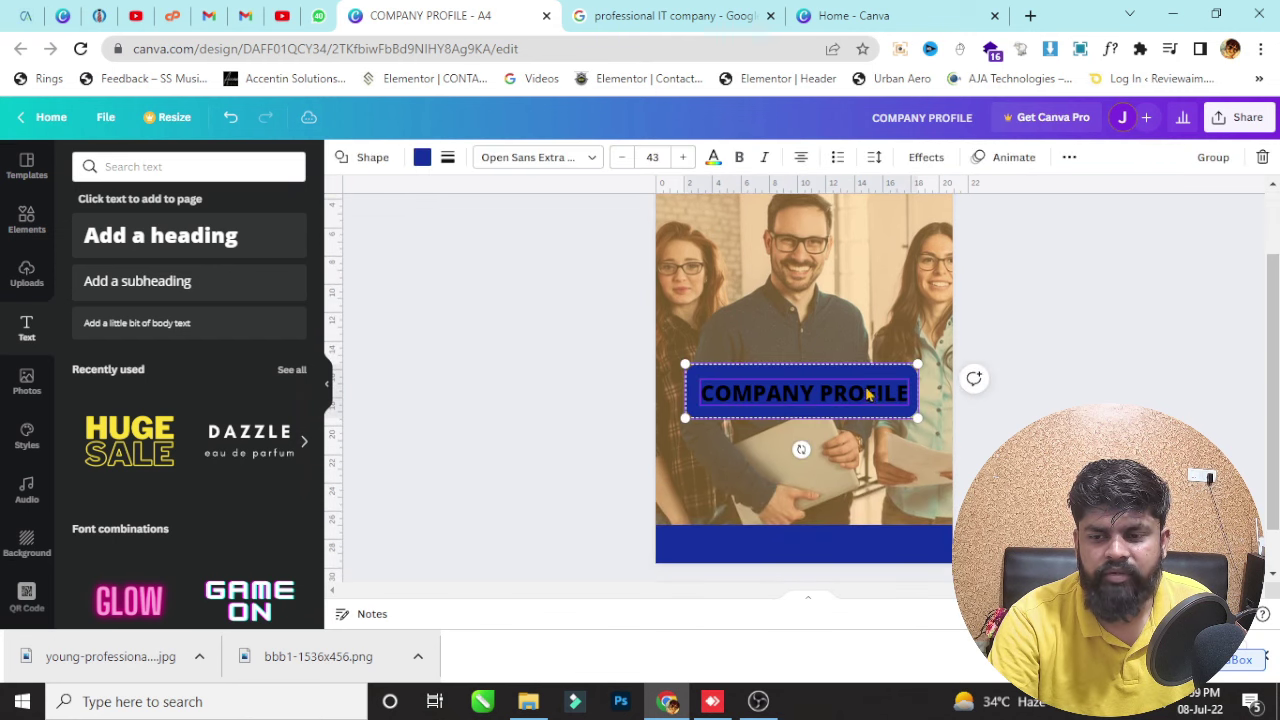
pyautogui.moveTo(858, 392); pyautogui.dragTo(871, 392)
pyautogui.click(1117, 383)
# - Make the COMPANY PROFILE heading text white
pyautogui.click(813, 392)
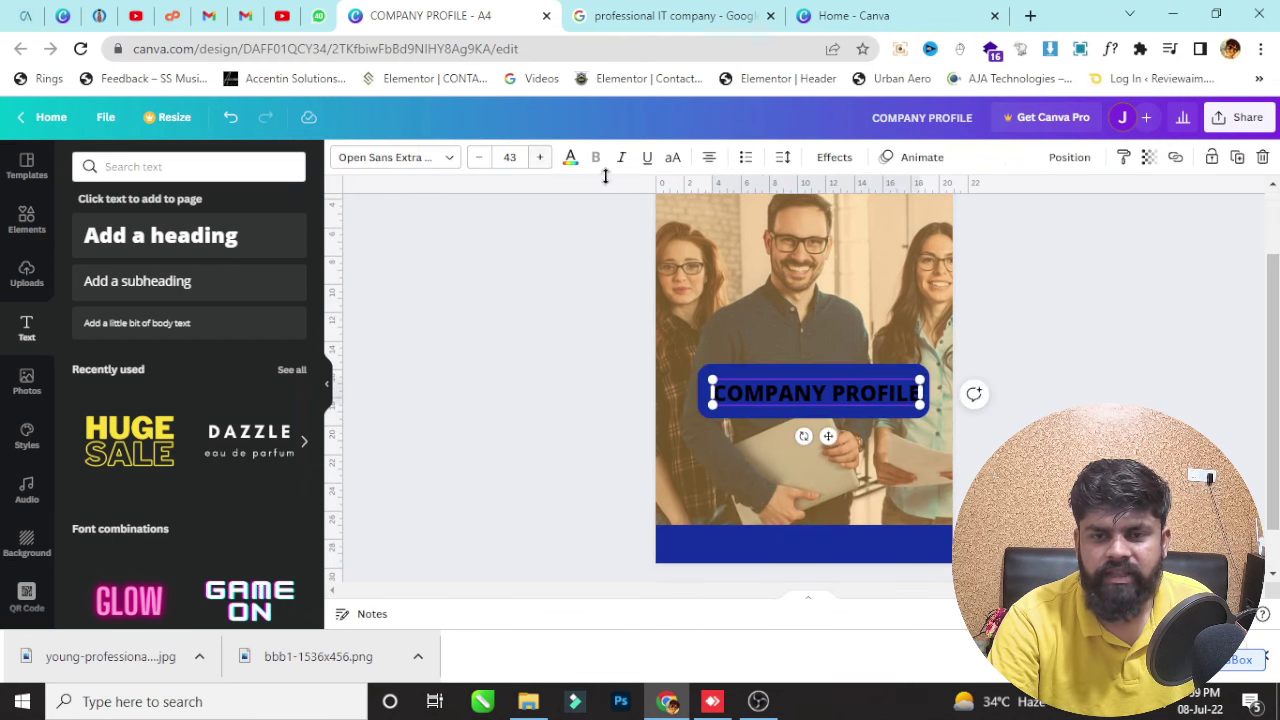
pyautogui.click(570, 157)
pyautogui.click(249, 234)
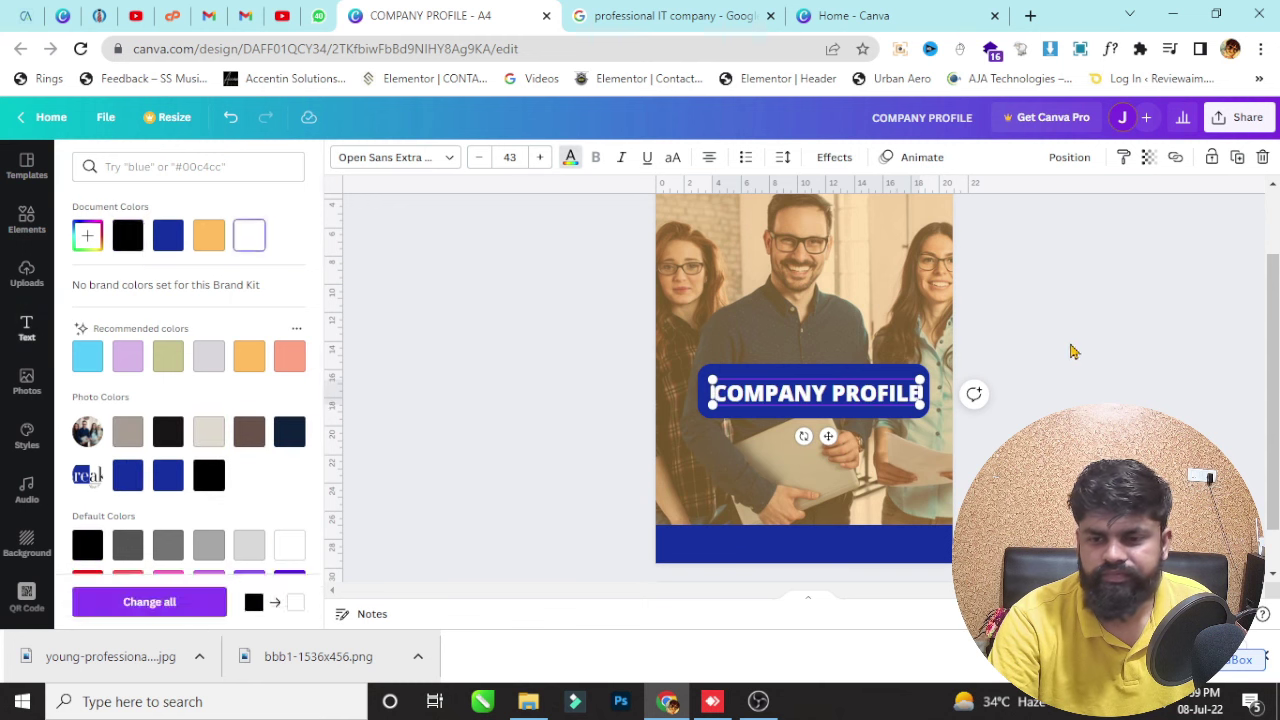
pyautogui.click(1071, 349)
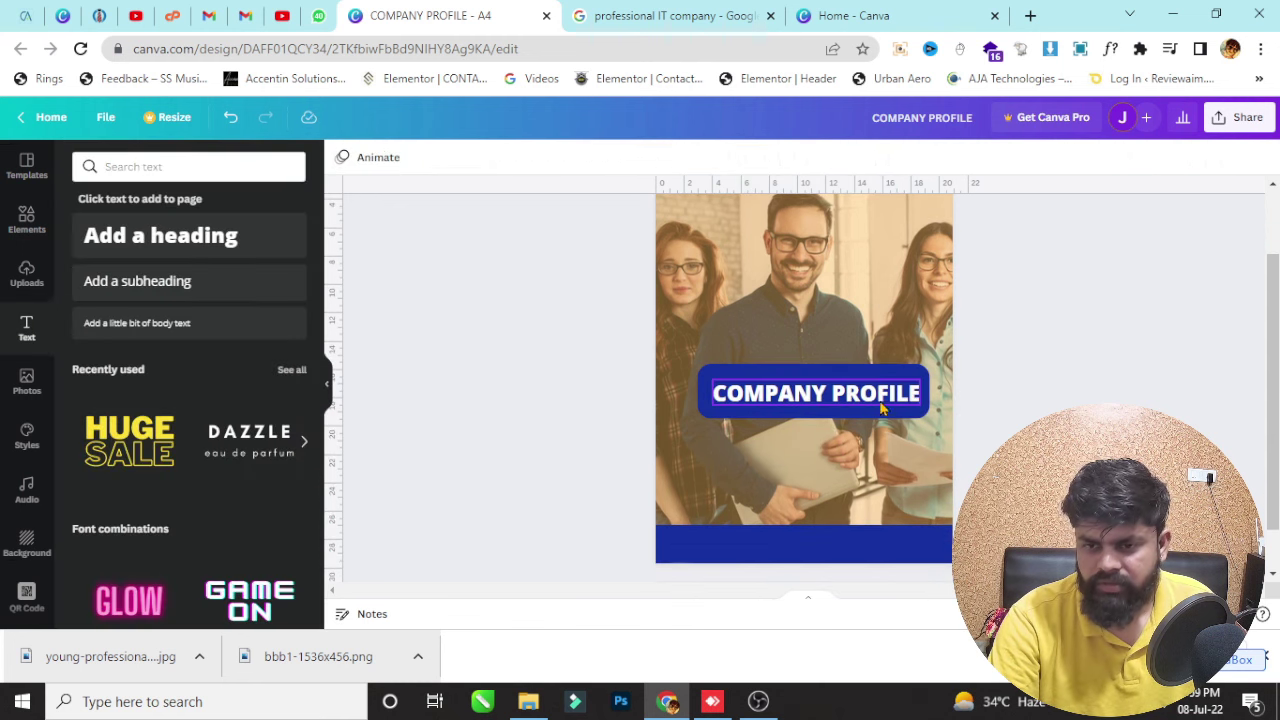
# - Move the bar and heading down onto the bottom band and shrink the heading to 32
pyautogui.click(860, 377)
pyautogui.moveTo(854, 397); pyautogui.dragTo(857, 490)
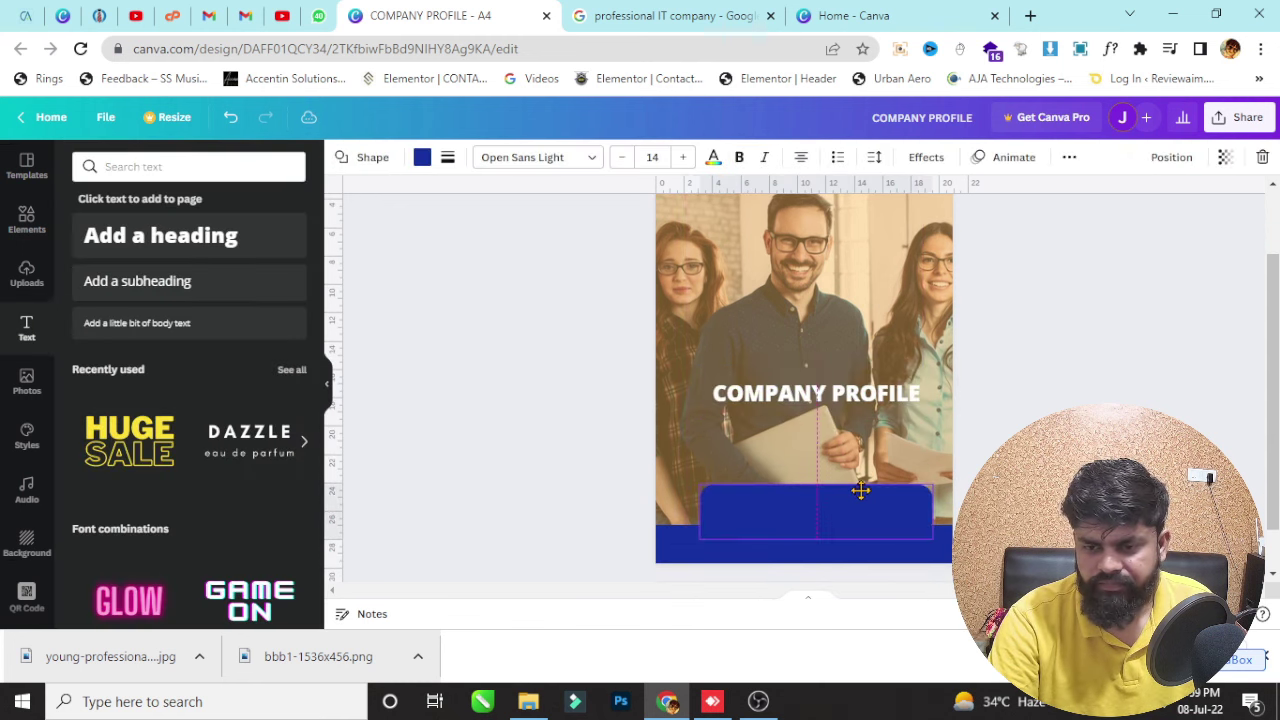
pyautogui.moveTo(852, 417); pyautogui.dragTo(845, 507)
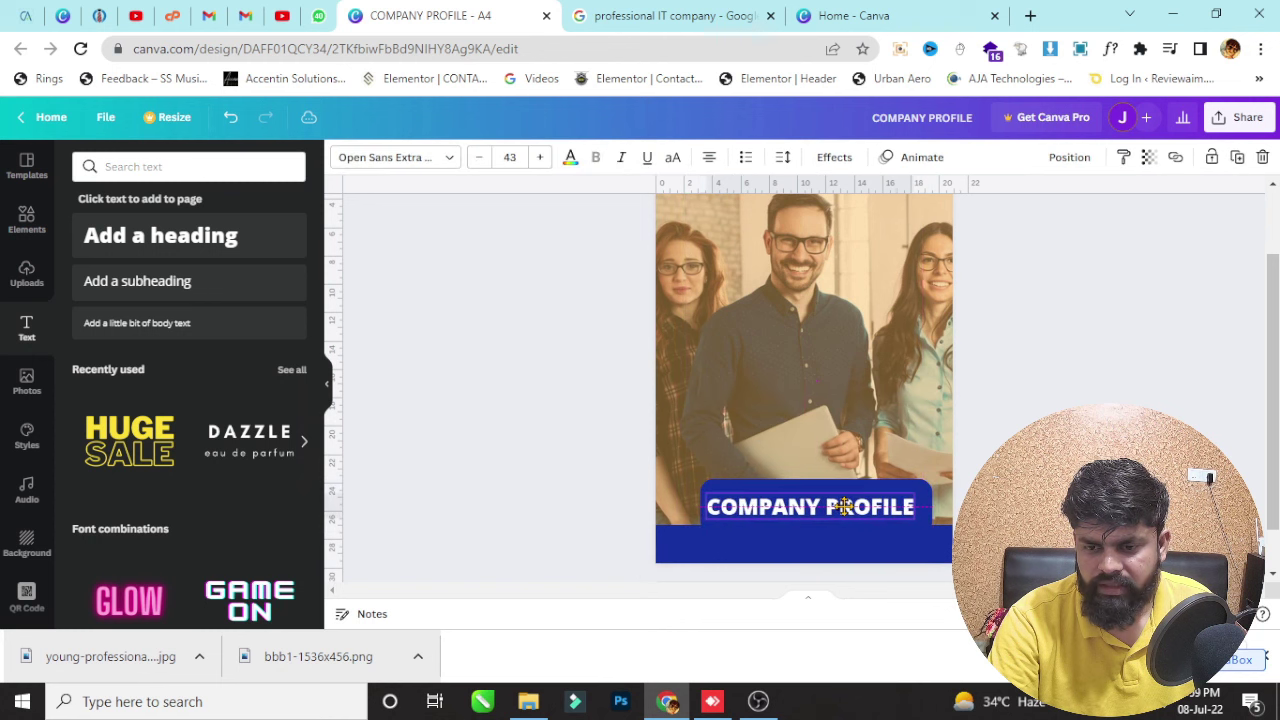
pyautogui.click(481, 160)
pyautogui.click(481, 160)
pyautogui.click(481, 160)
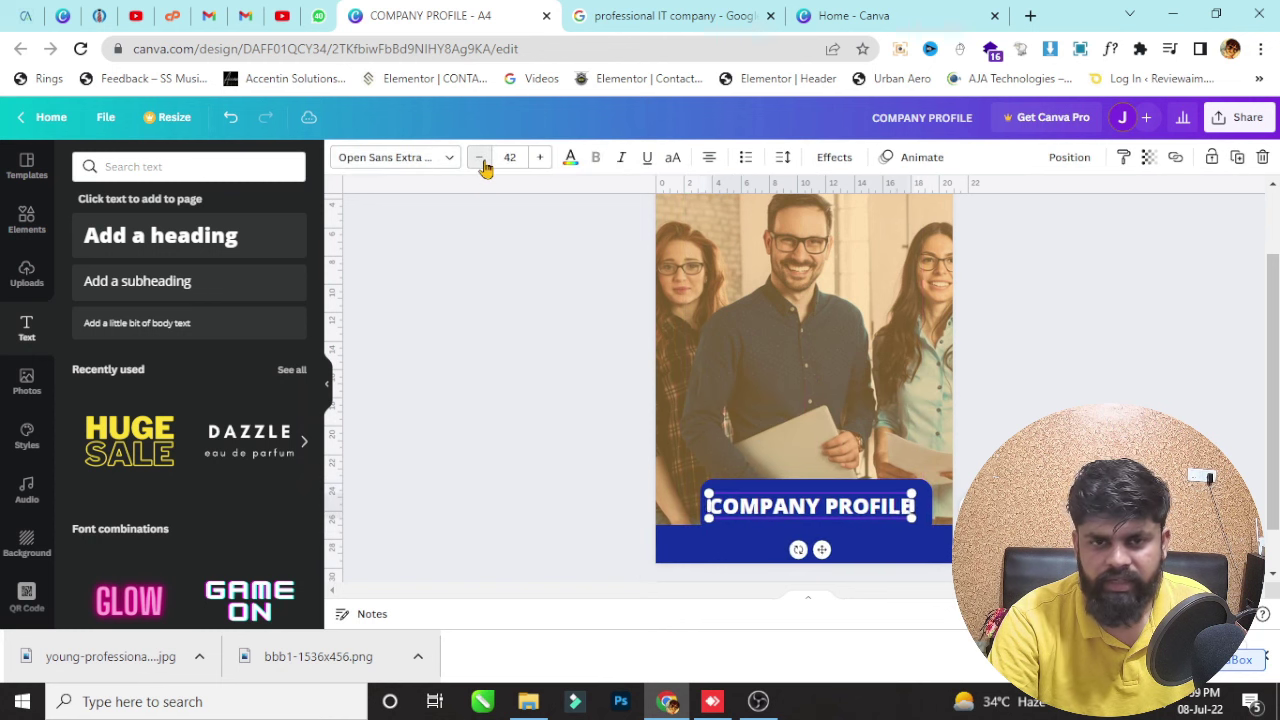
pyautogui.click(481, 162)
pyautogui.click(481, 162)
pyautogui.click(481, 162)
pyautogui.click(481, 162)
pyautogui.click(481, 162)
pyautogui.click(481, 162)
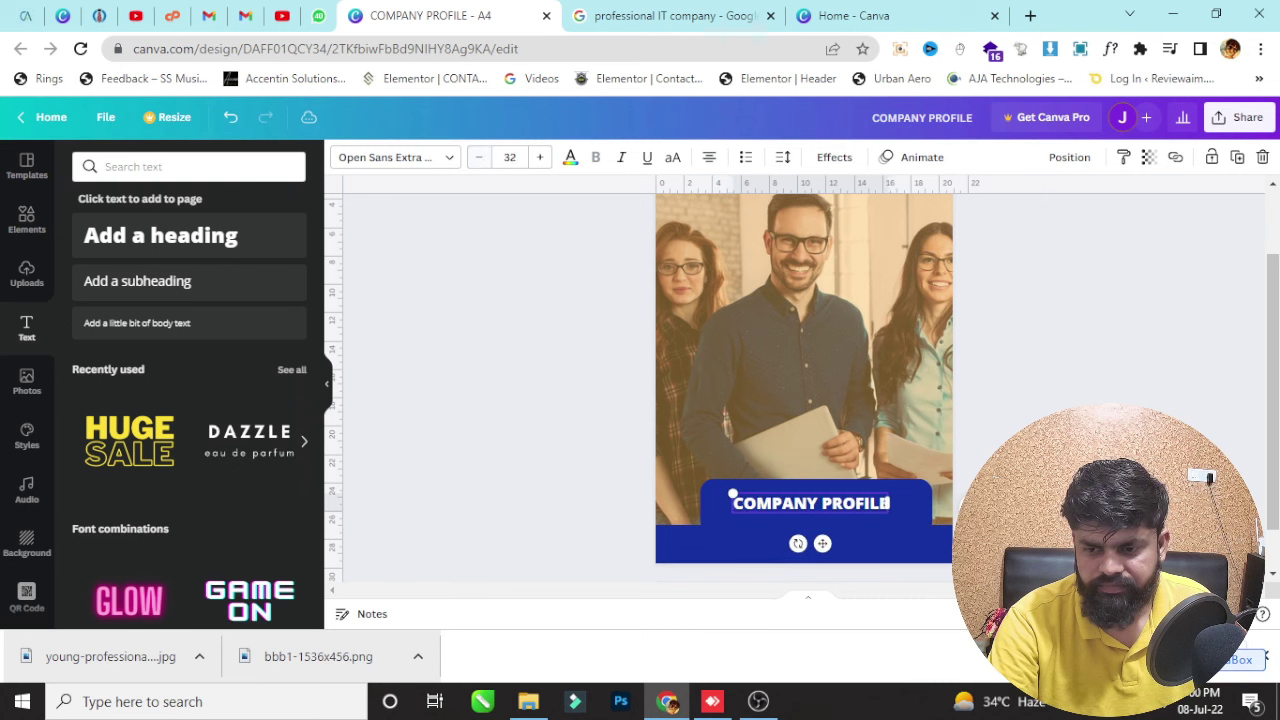
pyautogui.click(912, 503)
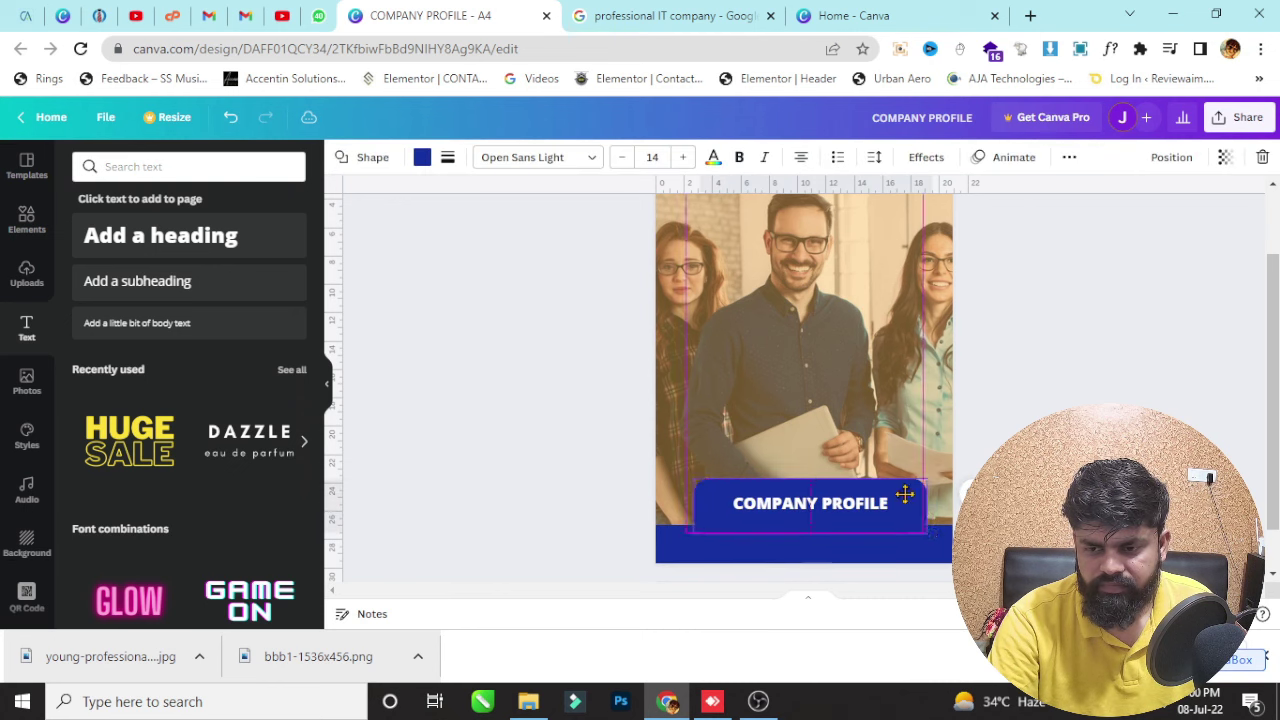
# - Fill the label shape orange and make the COMPANY PROFILE text black
pyautogui.click(422, 157)
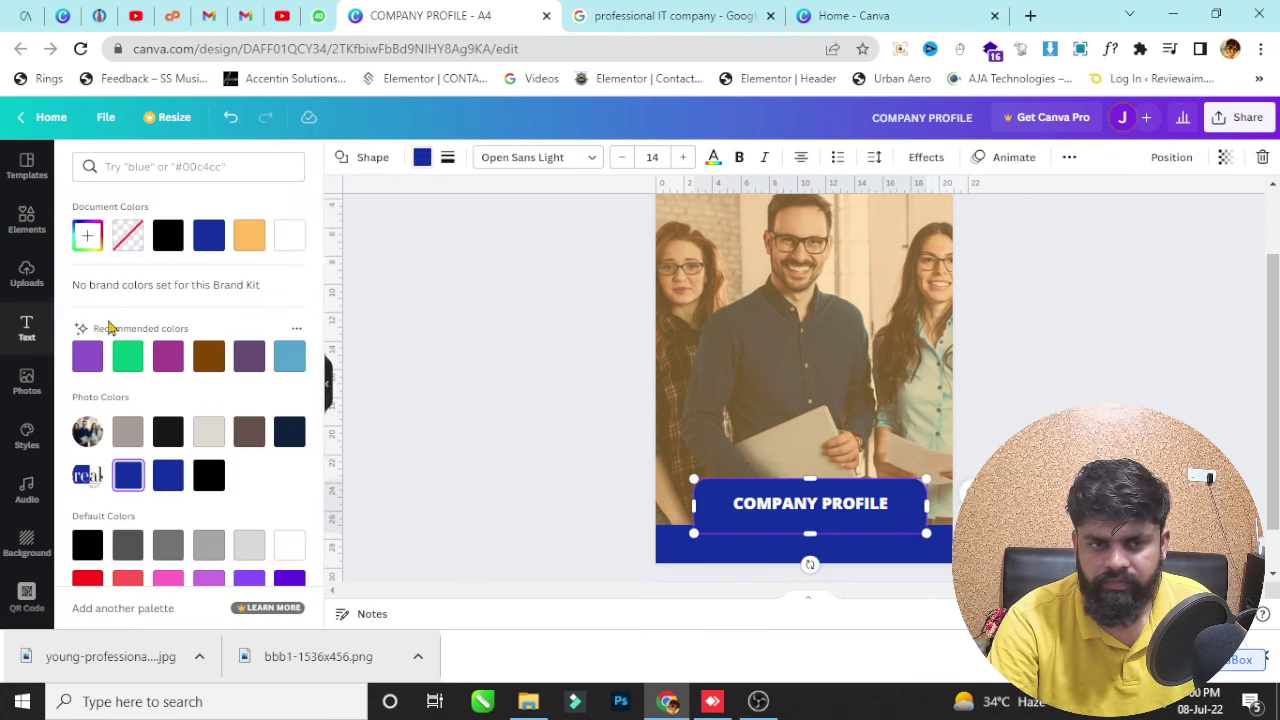
pyautogui.click(249, 236)
pyautogui.click(957, 444)
pyautogui.doubleClick(838, 508)
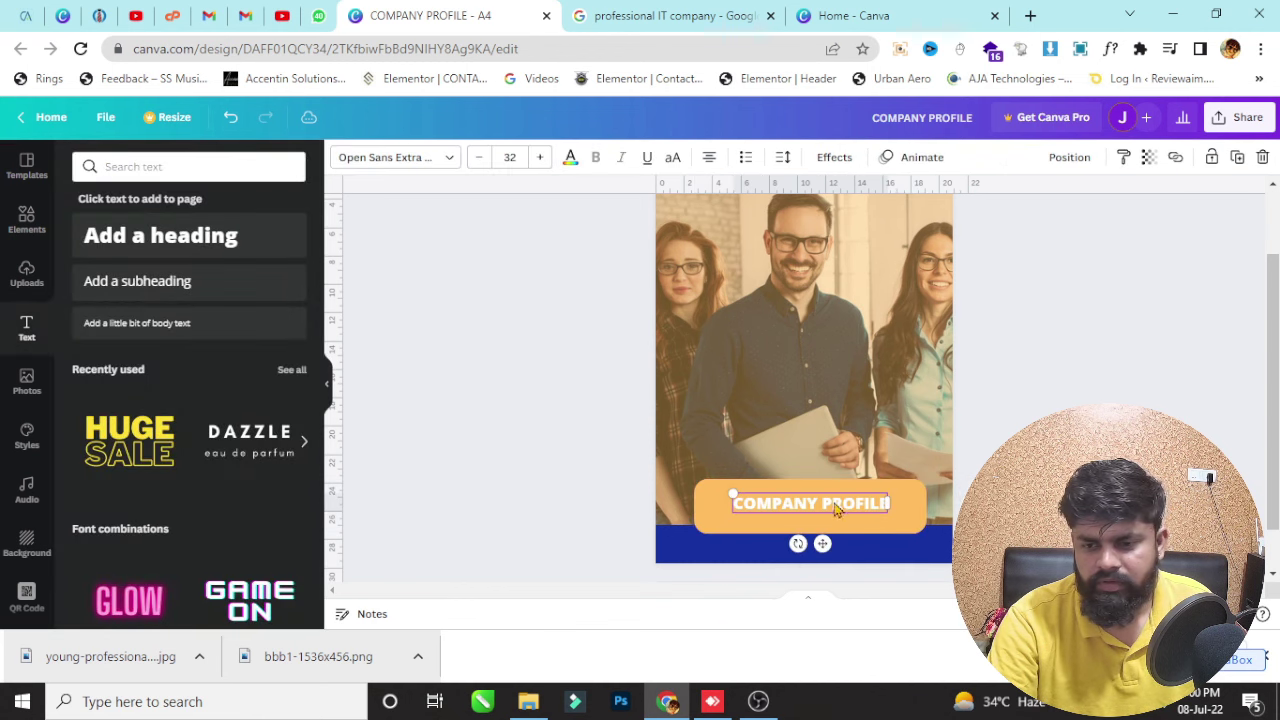
pyautogui.click(573, 162)
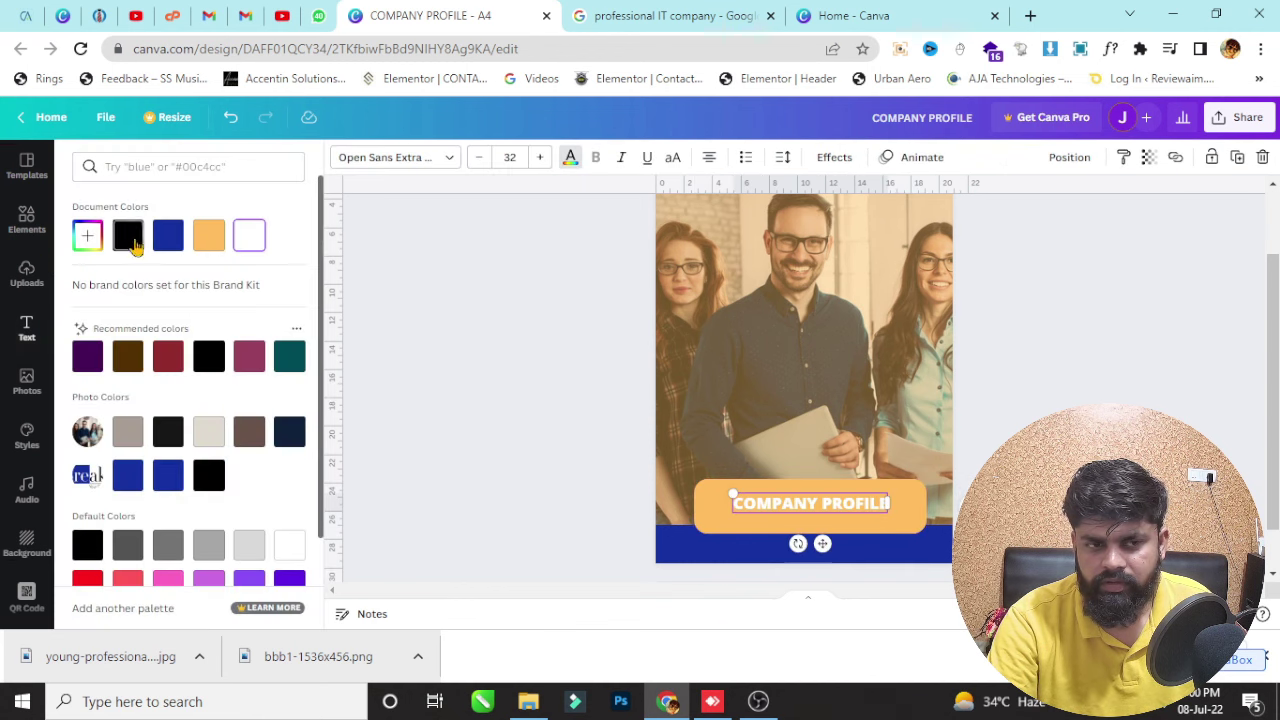
pyautogui.click(127, 235)
pyautogui.press('Escape')
# - Shorten the orange label shape and nudge it down just above the blue bar
pyautogui.scroll(2, 1025, 305)
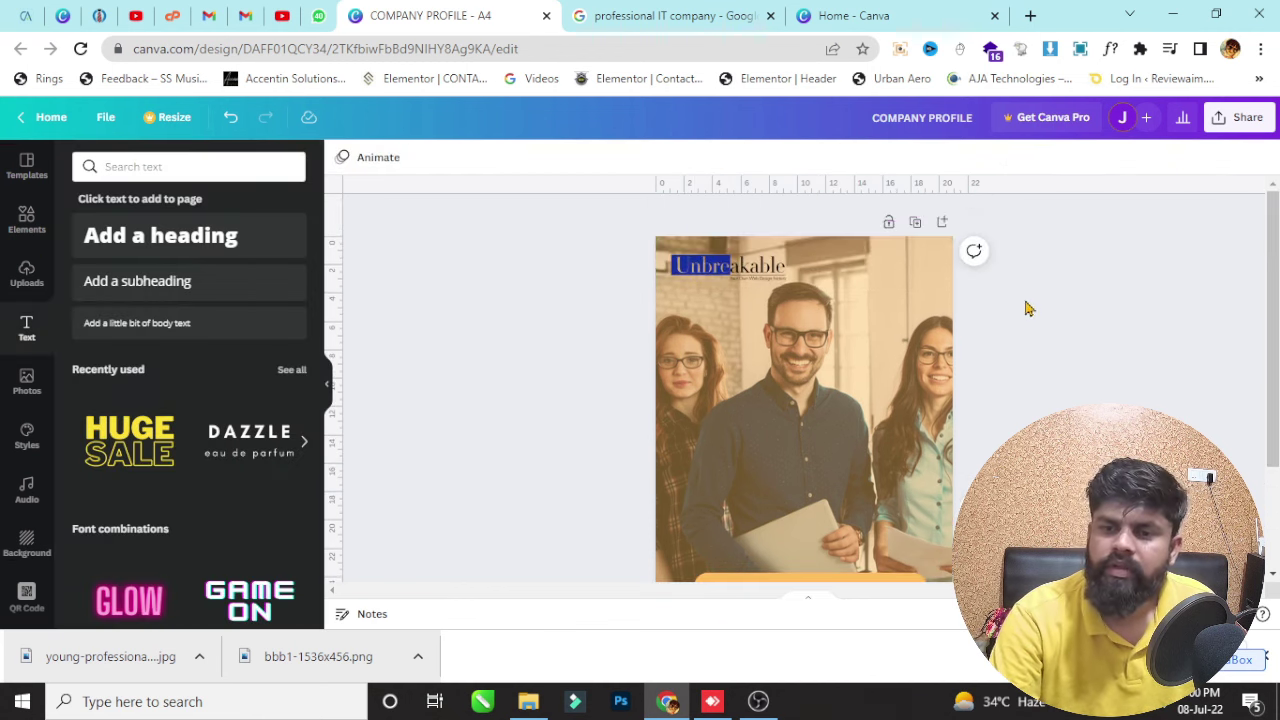
pyautogui.scroll(-3, 1008, 340)
pyautogui.scroll(-1, 893, 460)
pyautogui.click(900, 457)
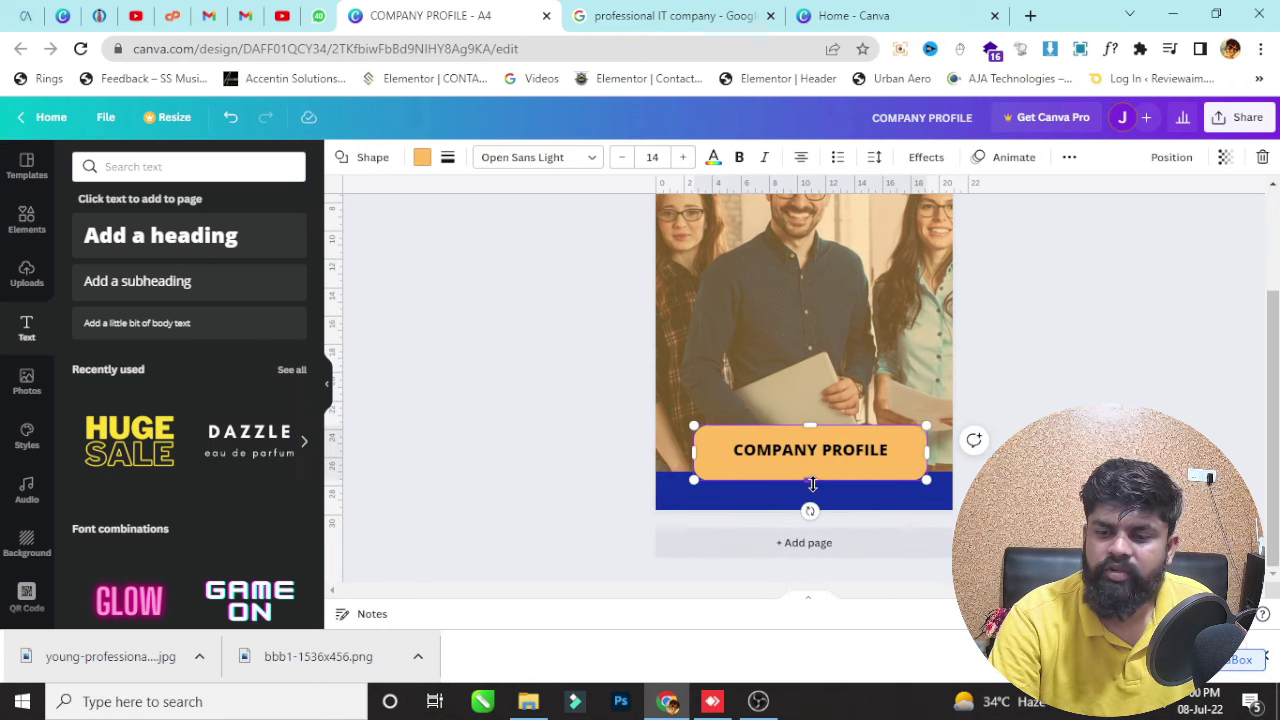
pyautogui.moveTo(810, 478); pyautogui.dragTo(810, 469)
pyautogui.moveTo(914, 451); pyautogui.dragTo(910, 461)
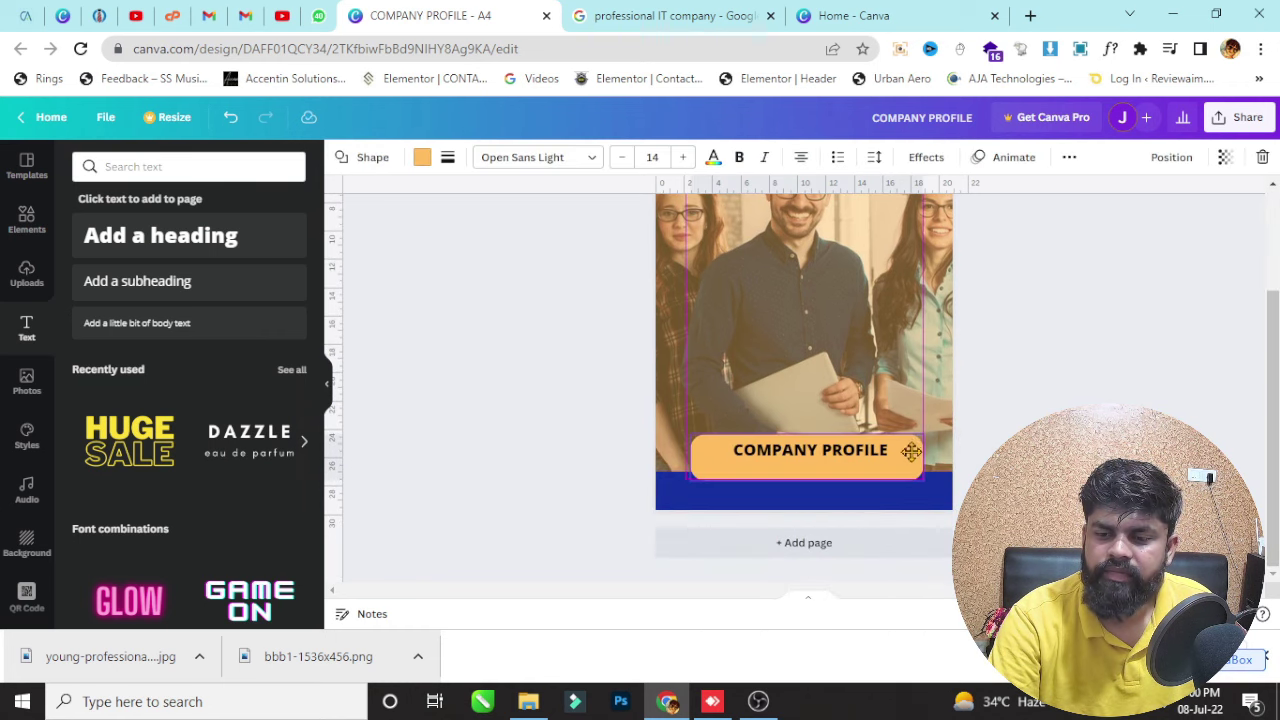
pyautogui.doubleClick(787, 458)
pyautogui.click(1212, 392)
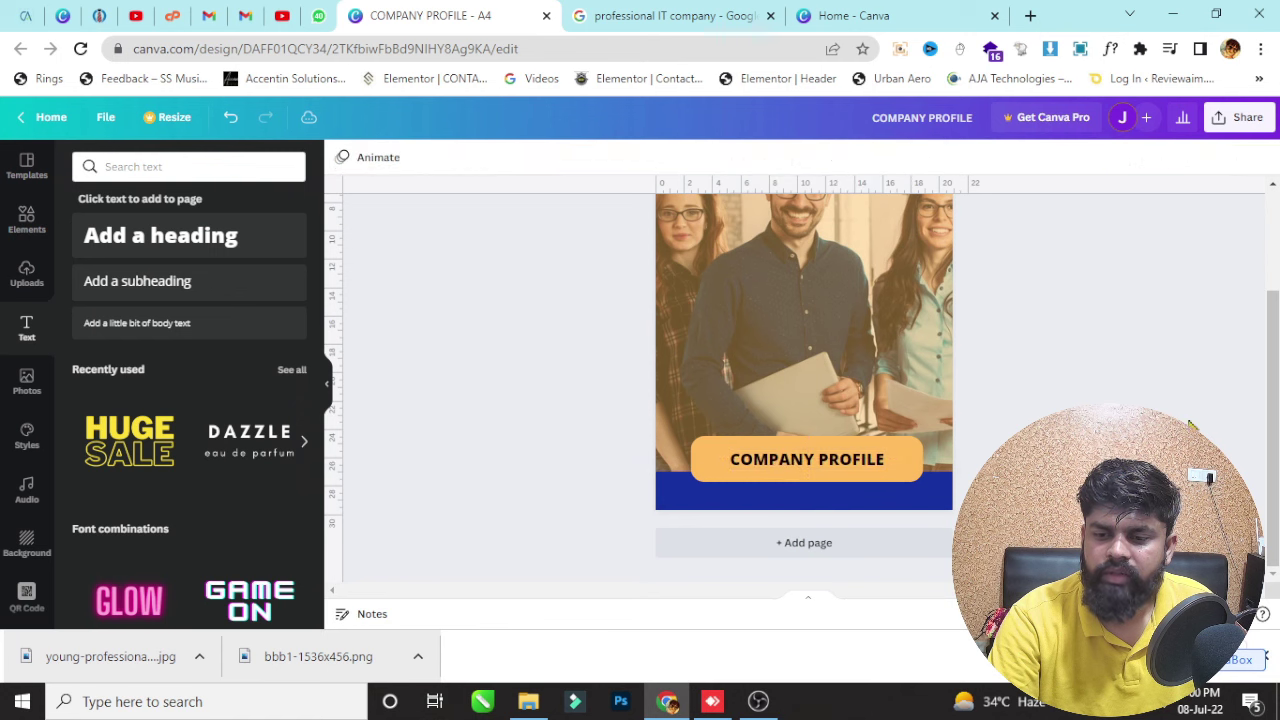
pyautogui.scroll(2, 1212, 395)
pyautogui.scroll(-2, 1212, 395)
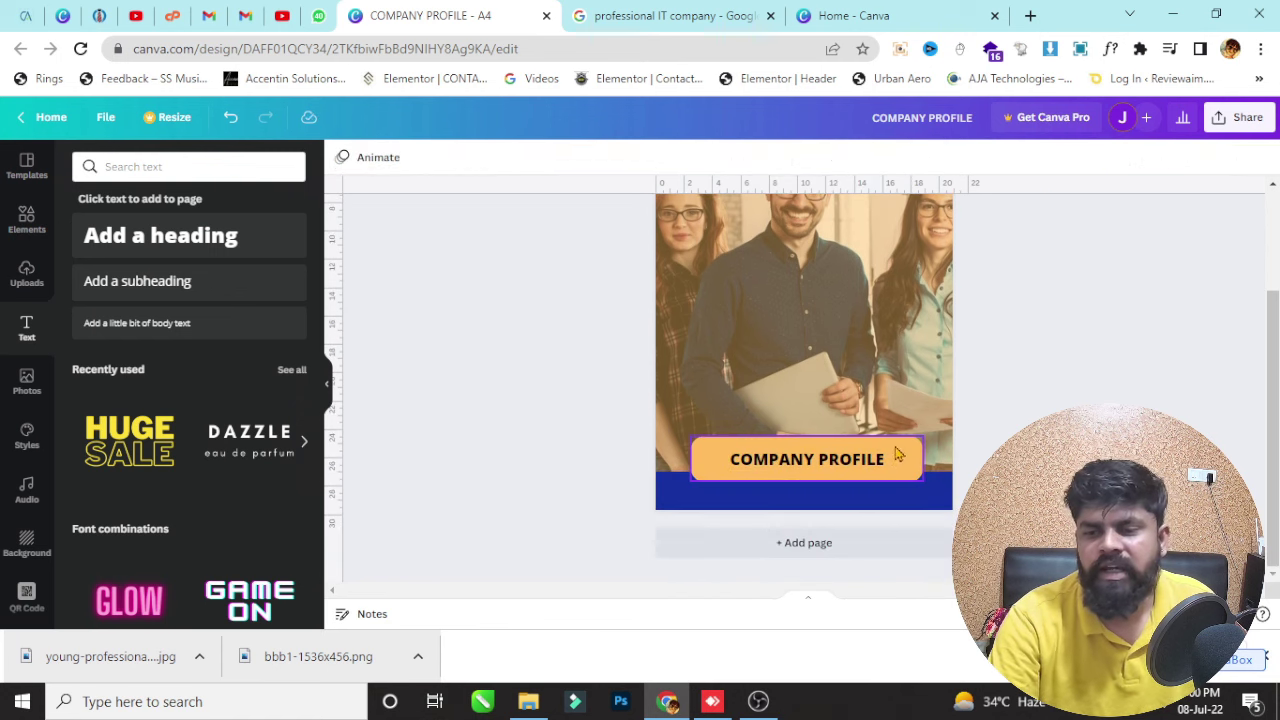
pyautogui.click(865, 457)
pyautogui.press('Escape')
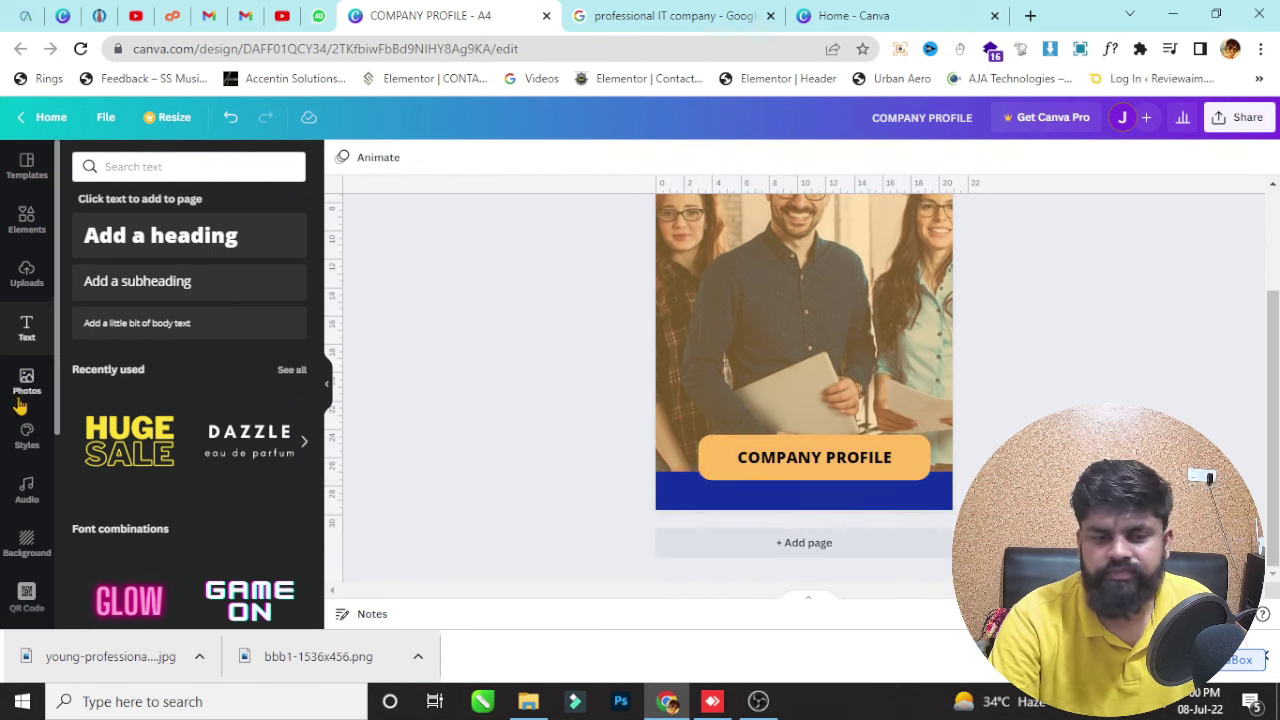
# - Add a subheading with the two contact phone numbers in bold white 26 pt text
pyautogui.click(146, 303)
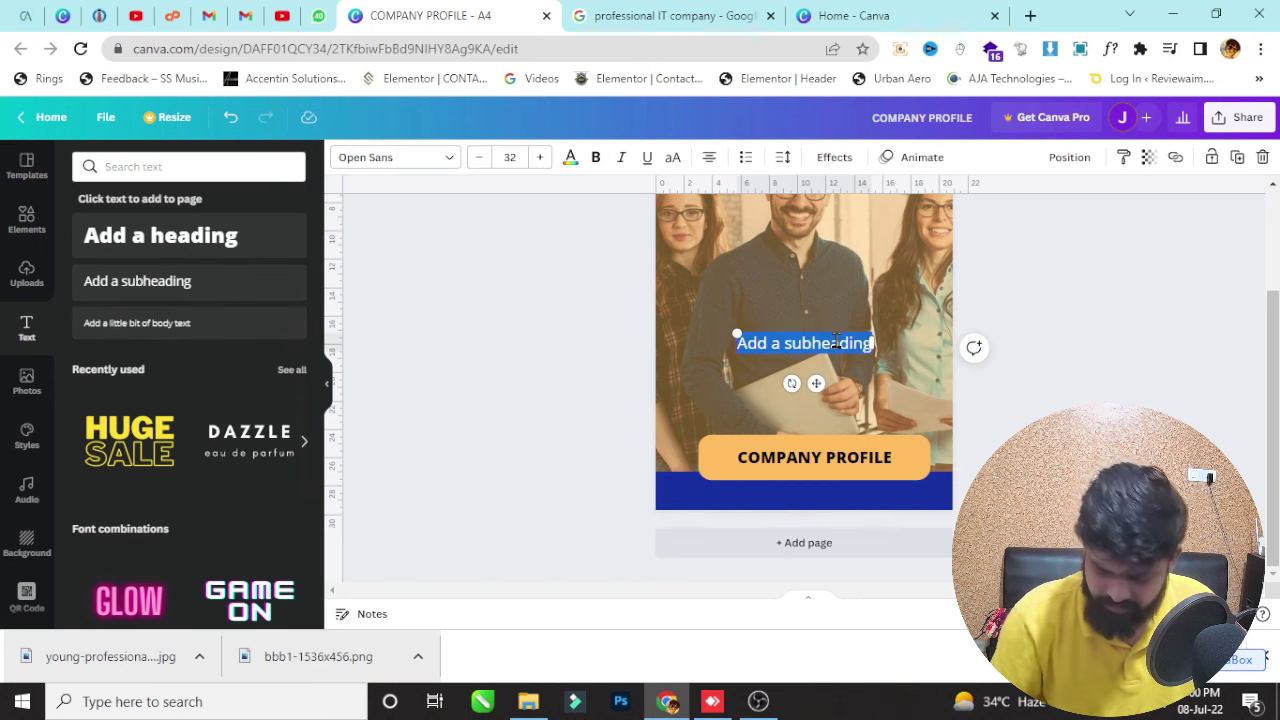
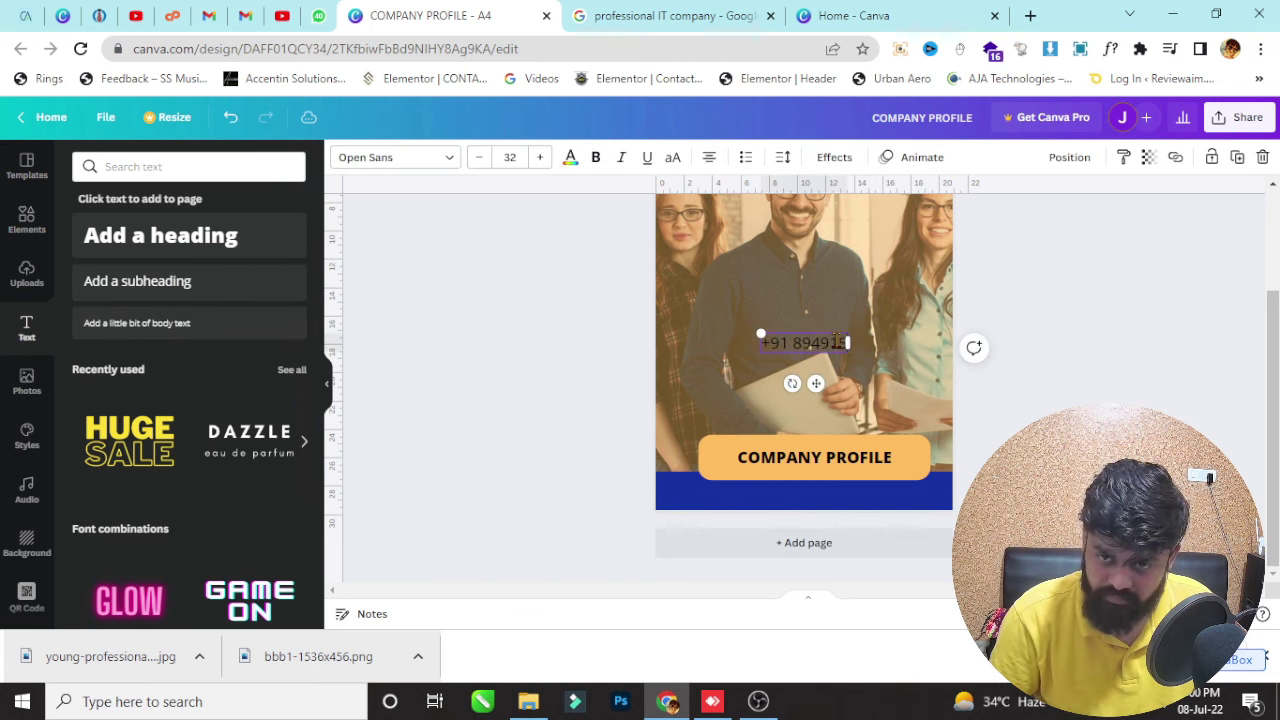
pyautogui.write(' |')
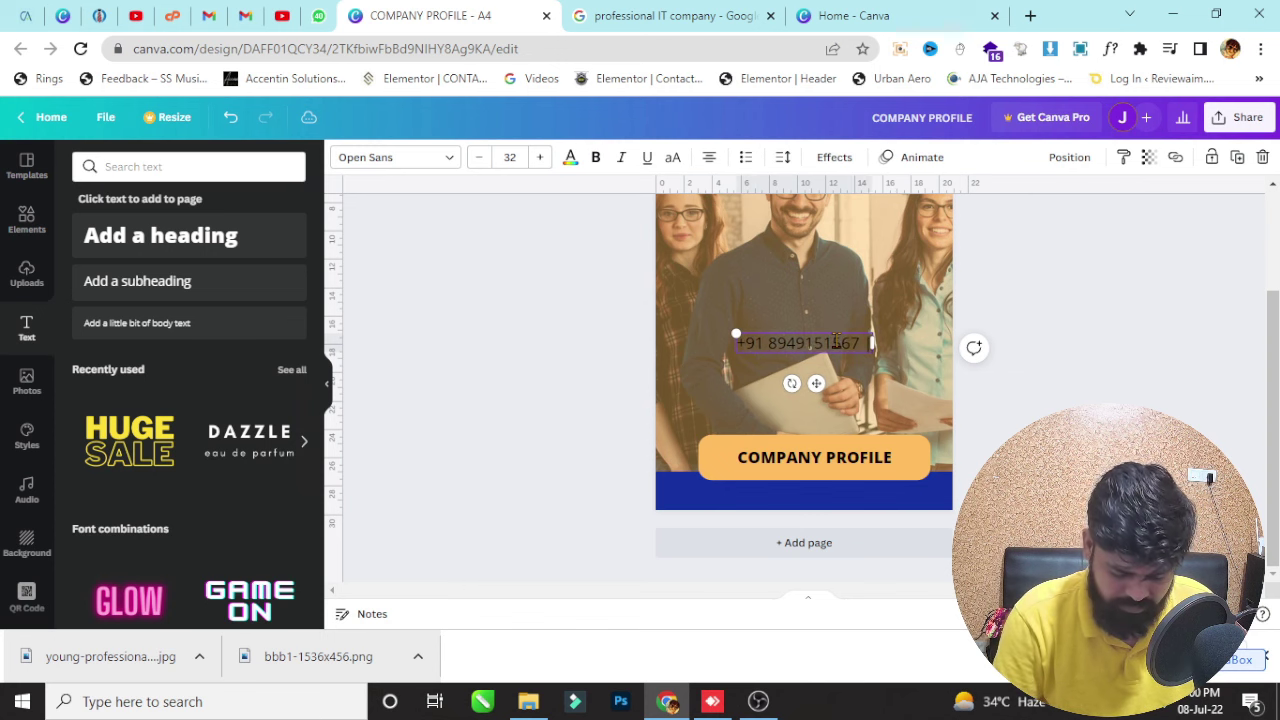
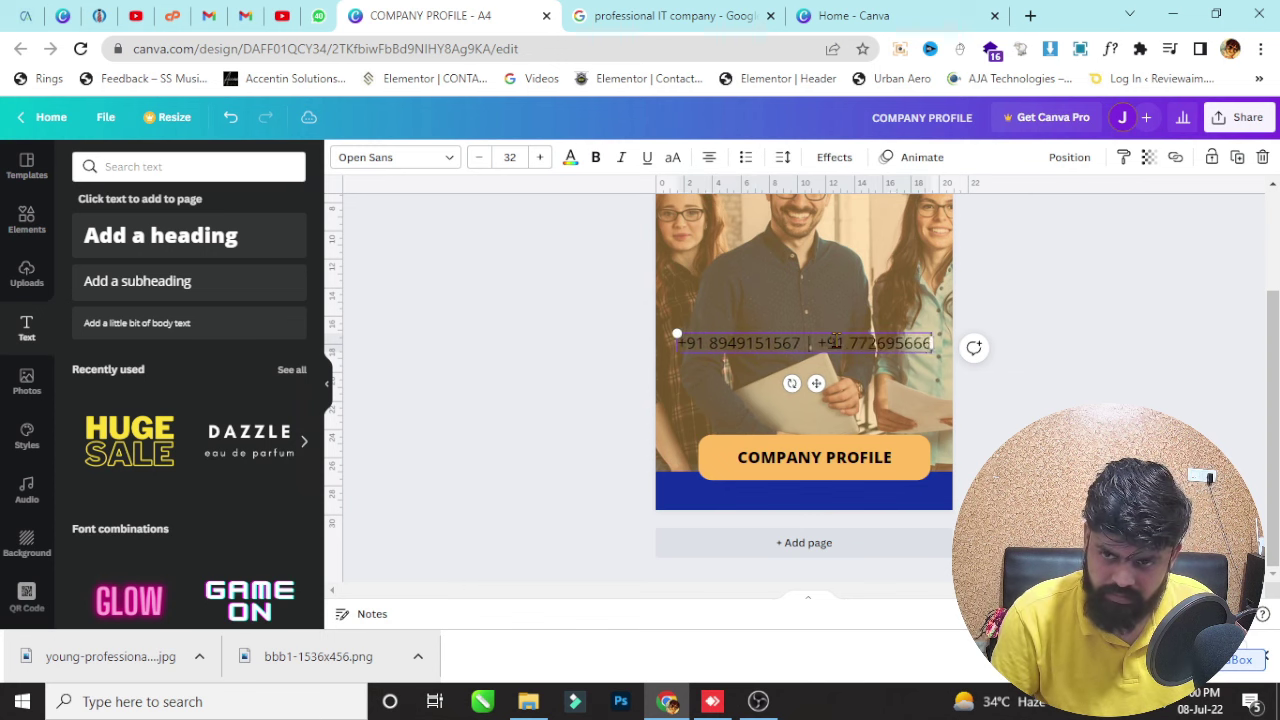
pyautogui.hotkey('ctrl', 'a')
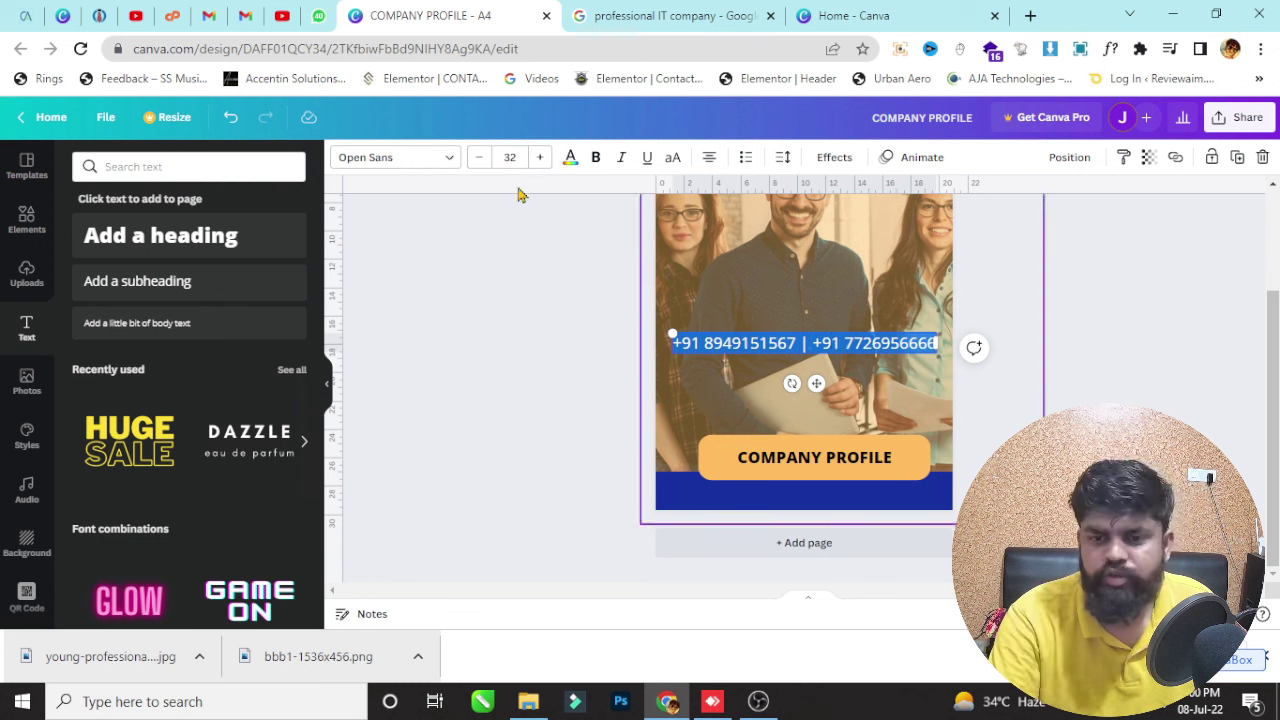
pyautogui.doubleClick(486, 165)
pyautogui.doubleClick(487, 166)
pyautogui.doubleClick(488, 167)
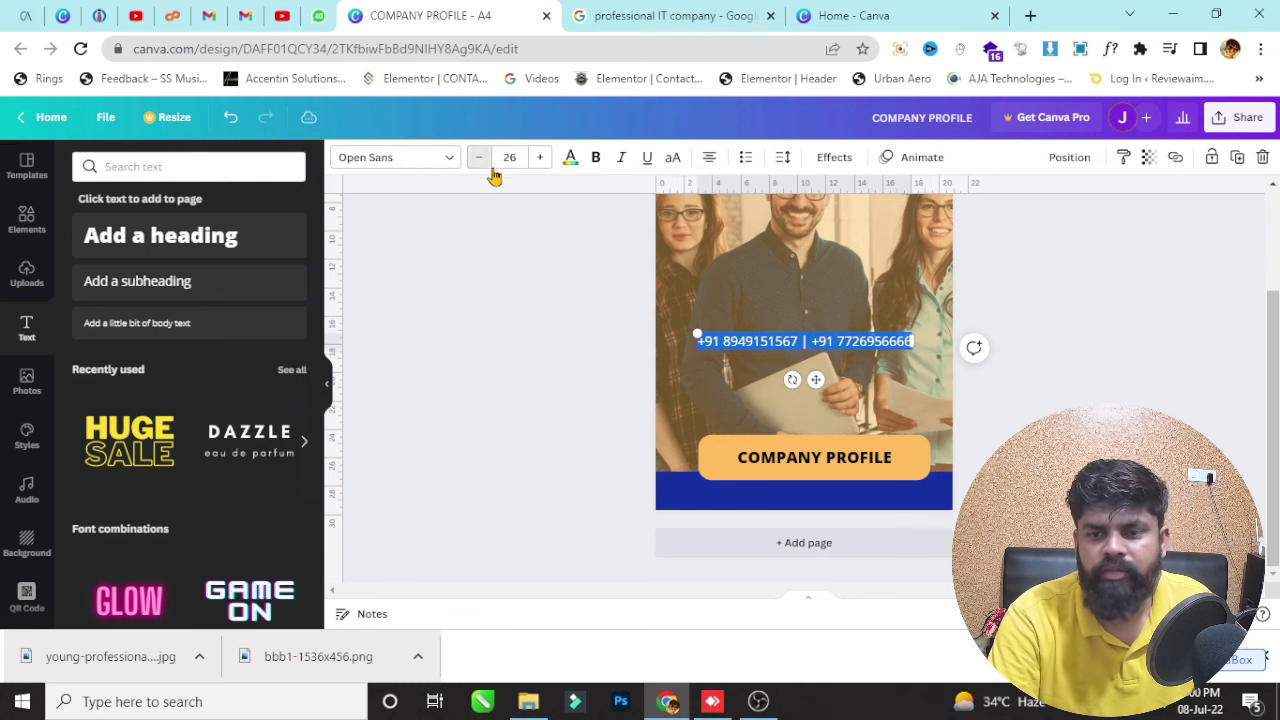
pyautogui.click(570, 158)
pyautogui.click(250, 236)
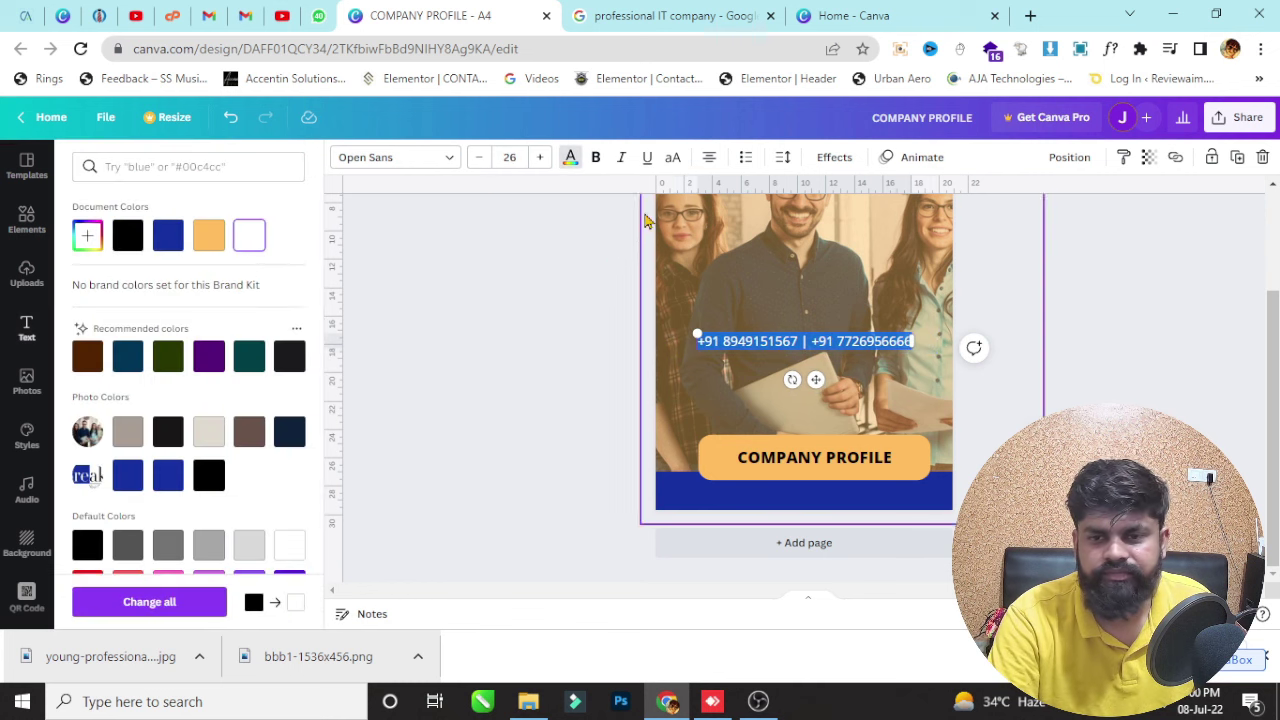
pyautogui.click(595, 157)
# - Move the phone numbers into the blue bottom bar and centre them
pyautogui.moveTo(905, 346); pyautogui.dragTo(905, 497)
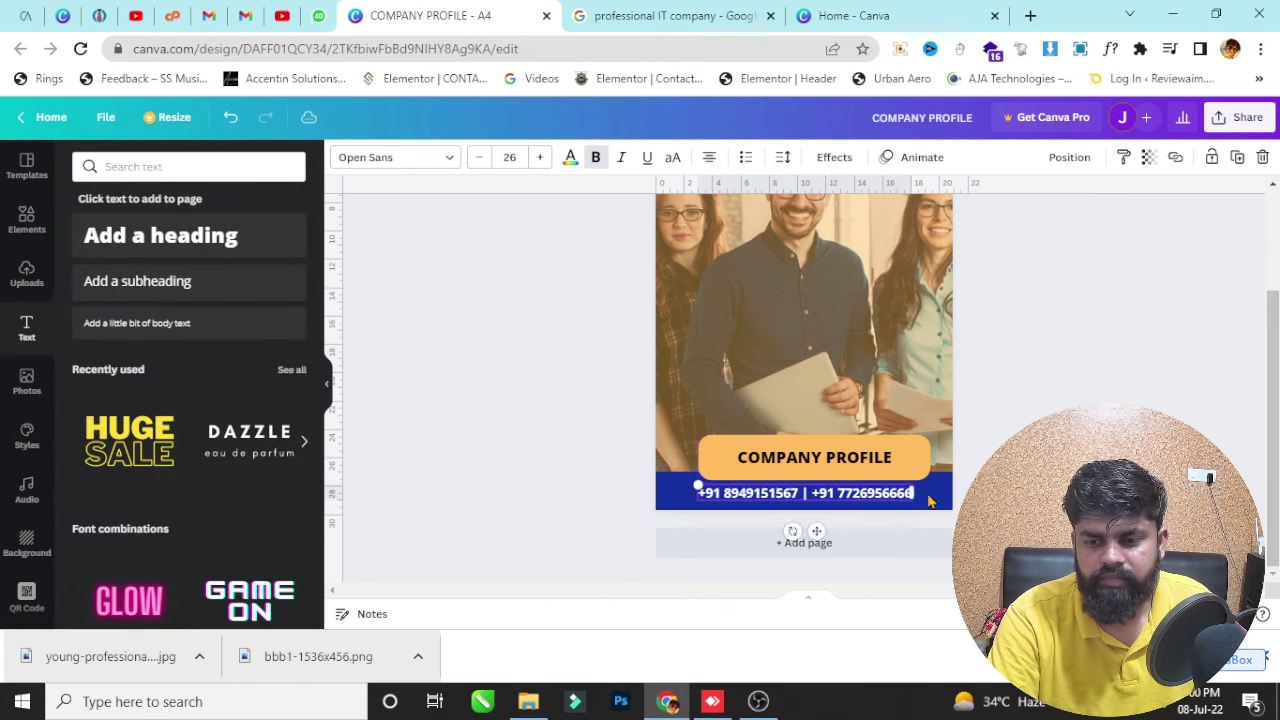
pyautogui.click(930, 500)
pyautogui.click(912, 493)
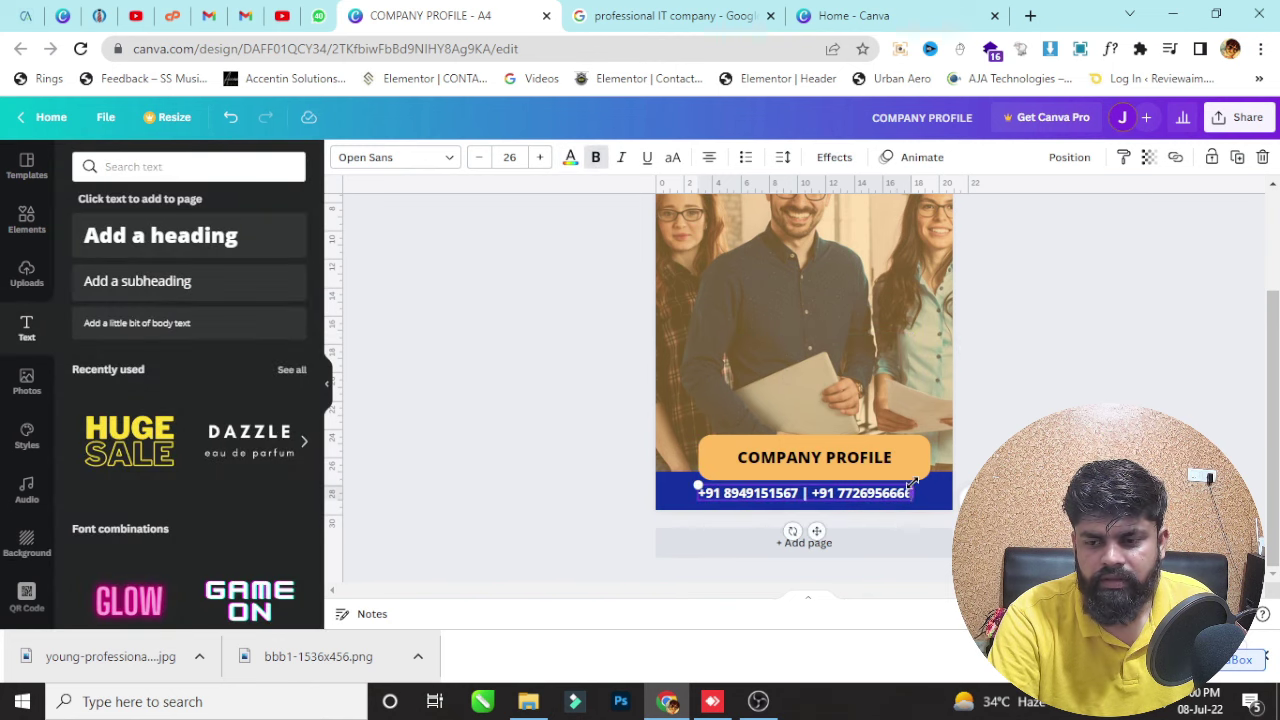
pyautogui.moveTo(857, 499); pyautogui.dragTo(864, 499)
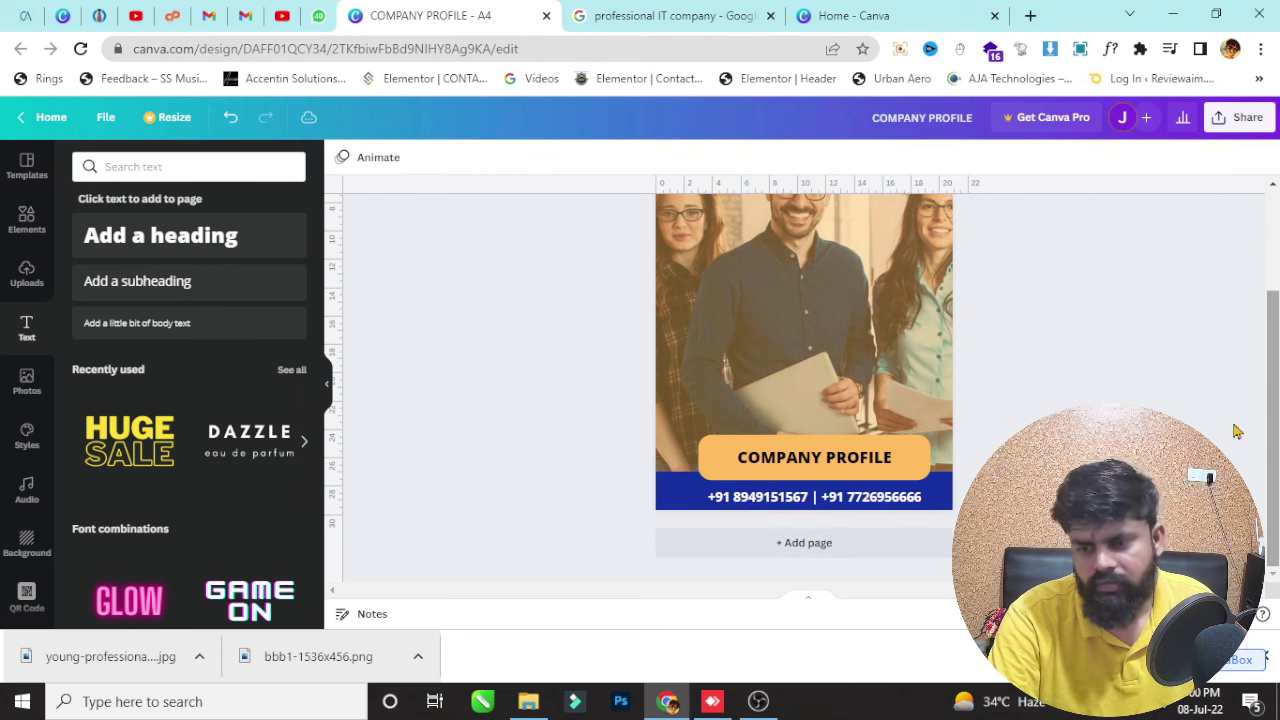
# - Recolour the label shape to custom orange #ED930B and make COMPANY PROFILE white
pyautogui.click(706, 442)
pyautogui.click(422, 157)
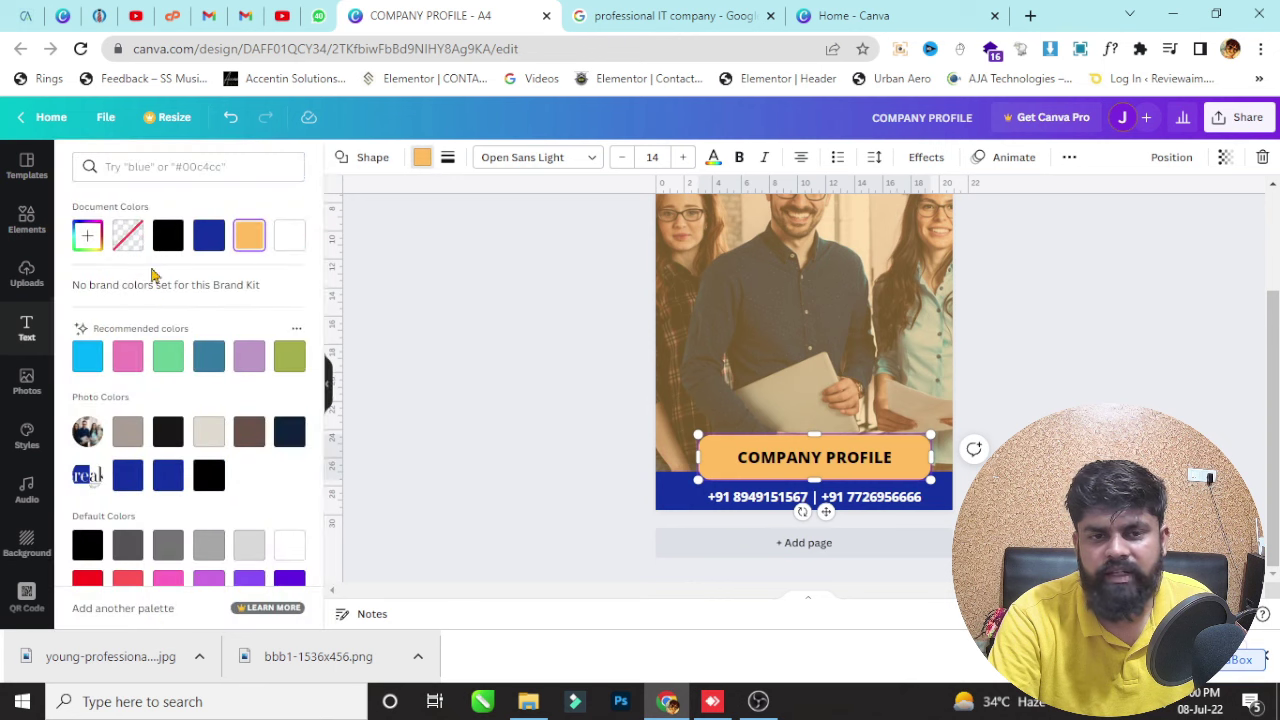
pyautogui.click(87, 235)
pyautogui.moveTo(240, 285); pyautogui.dragTo(275, 275)
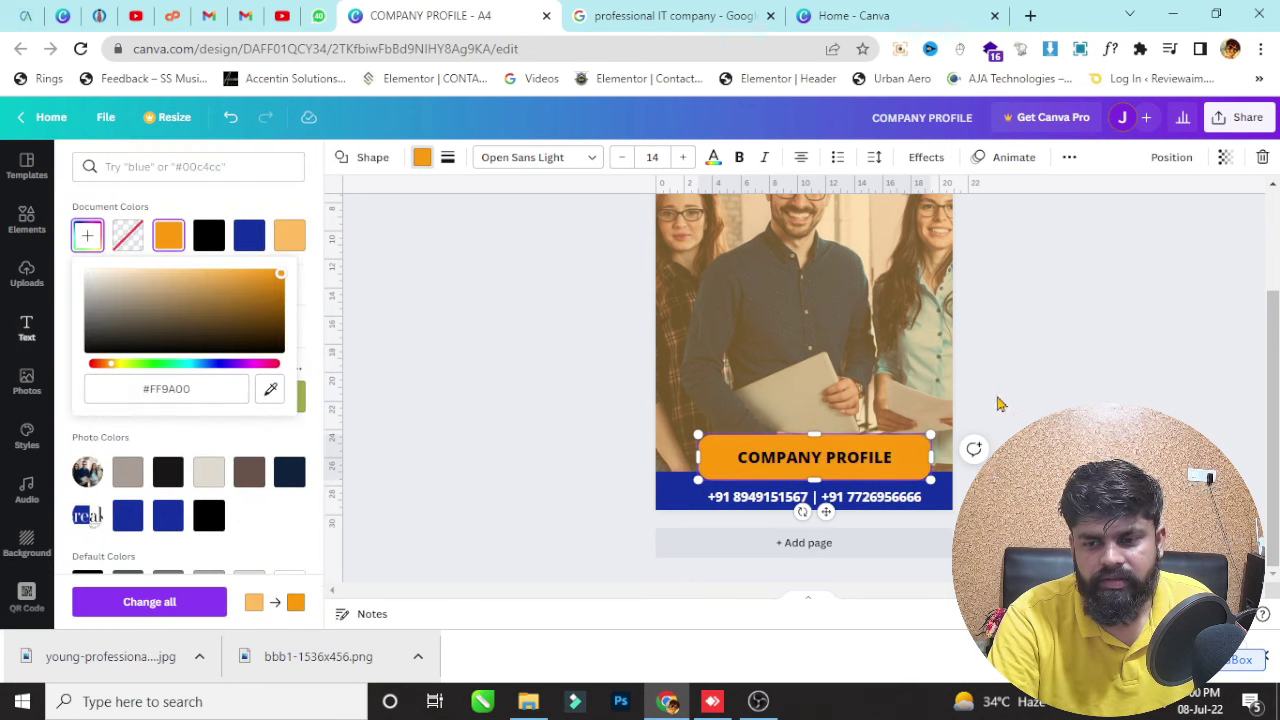
pyautogui.doubleClick(814, 457)
pyautogui.click(569, 158)
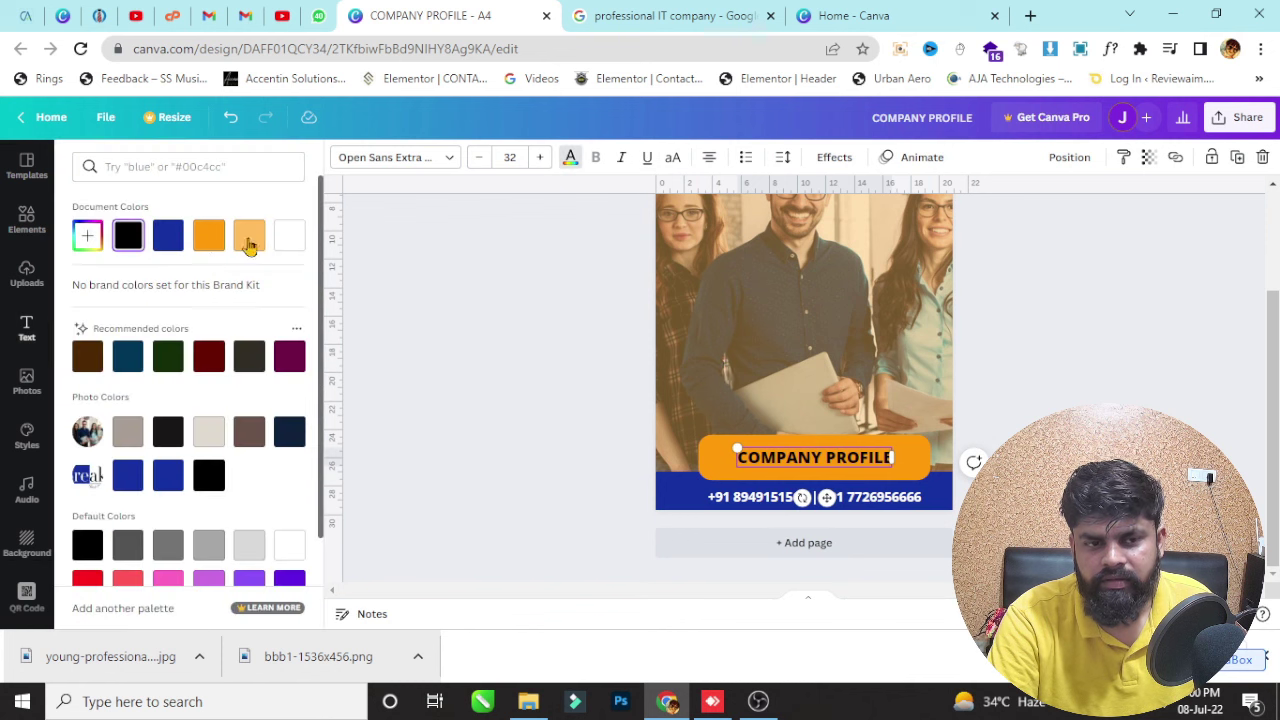
pyautogui.click(1060, 361)
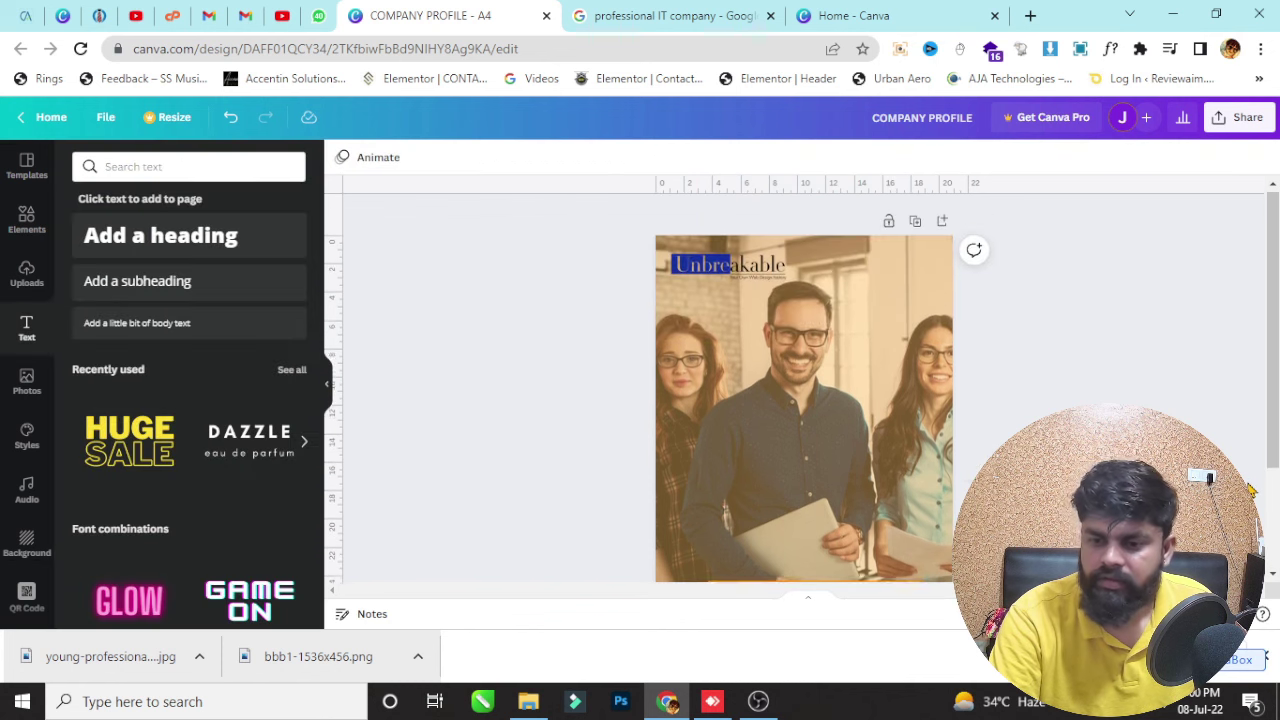
# - Narrow the orange label shape slightly and centre it above the phone-number band
pyautogui.click(922, 452)
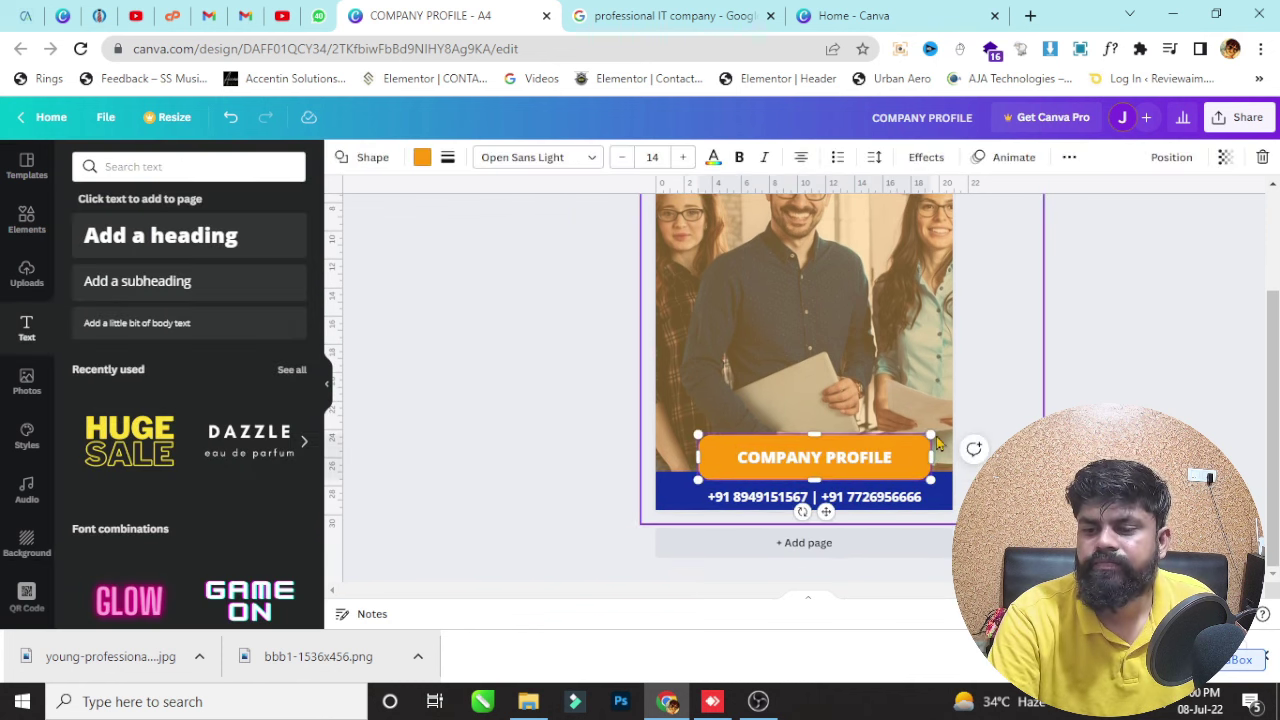
pyautogui.moveTo(930, 436); pyautogui.dragTo(920, 436)
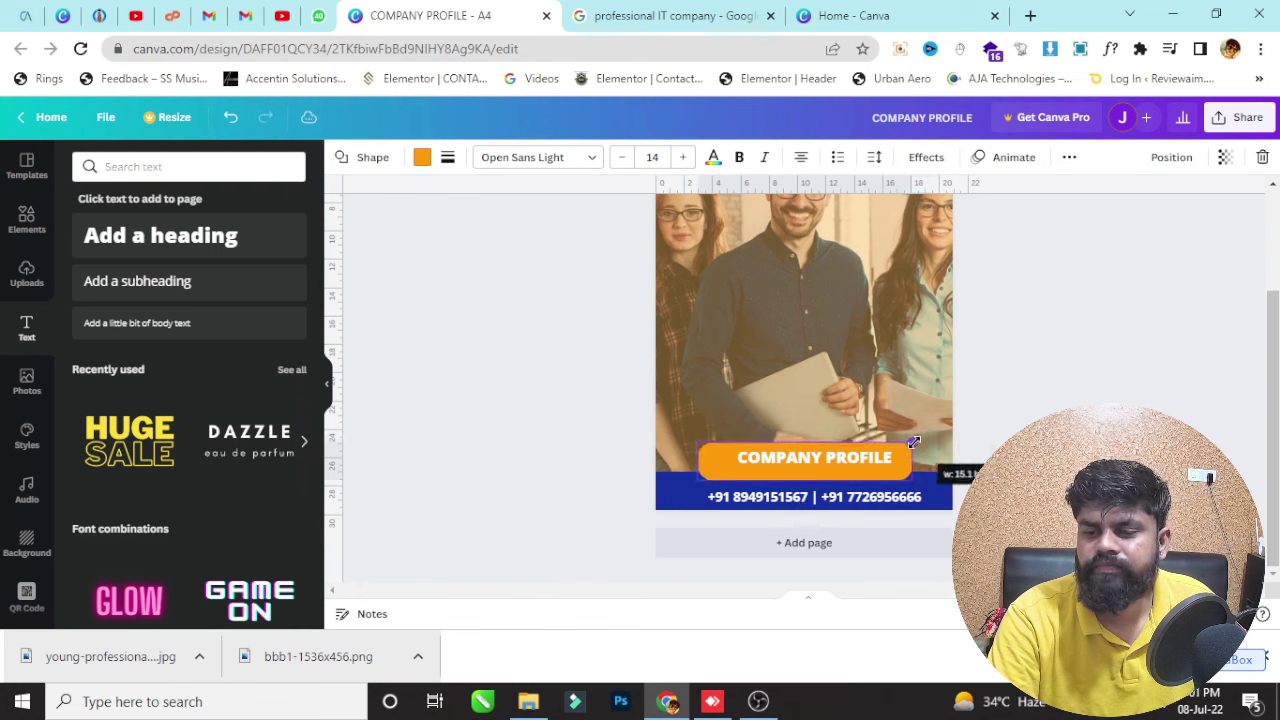
pyautogui.moveTo(898, 466); pyautogui.dragTo(902, 466)
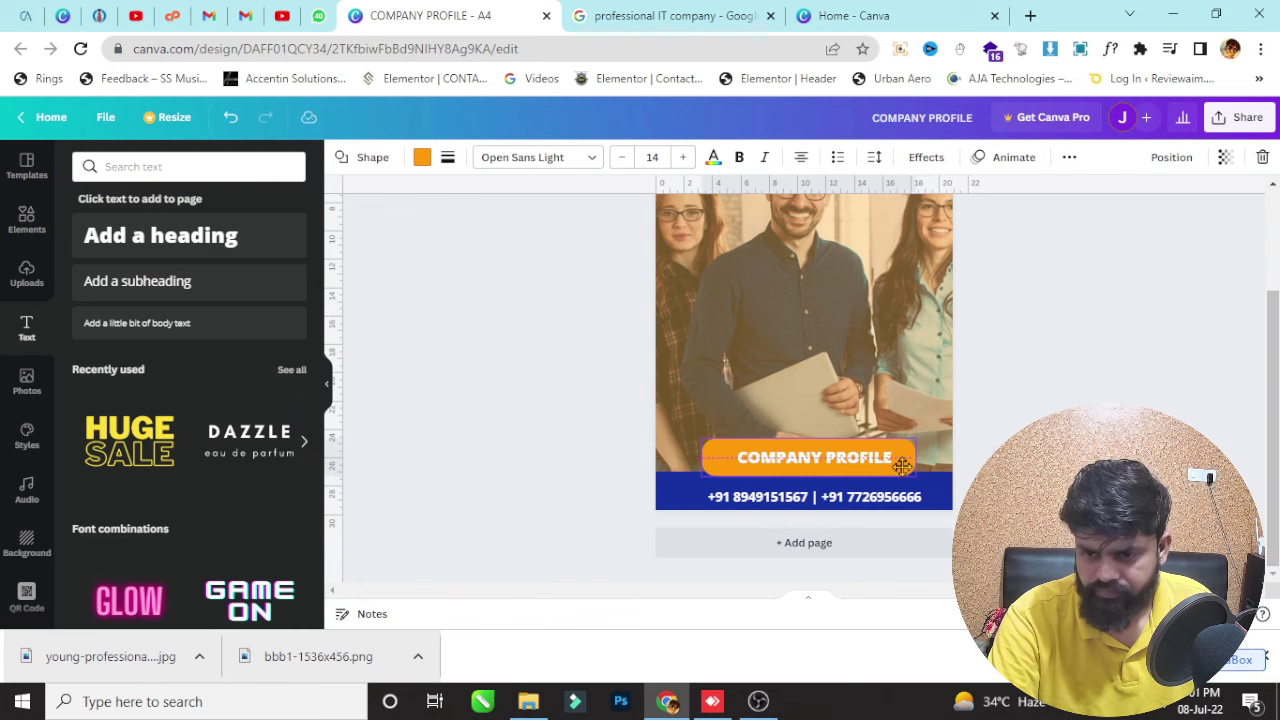
pyautogui.click(845, 500)
pyautogui.click(849, 497)
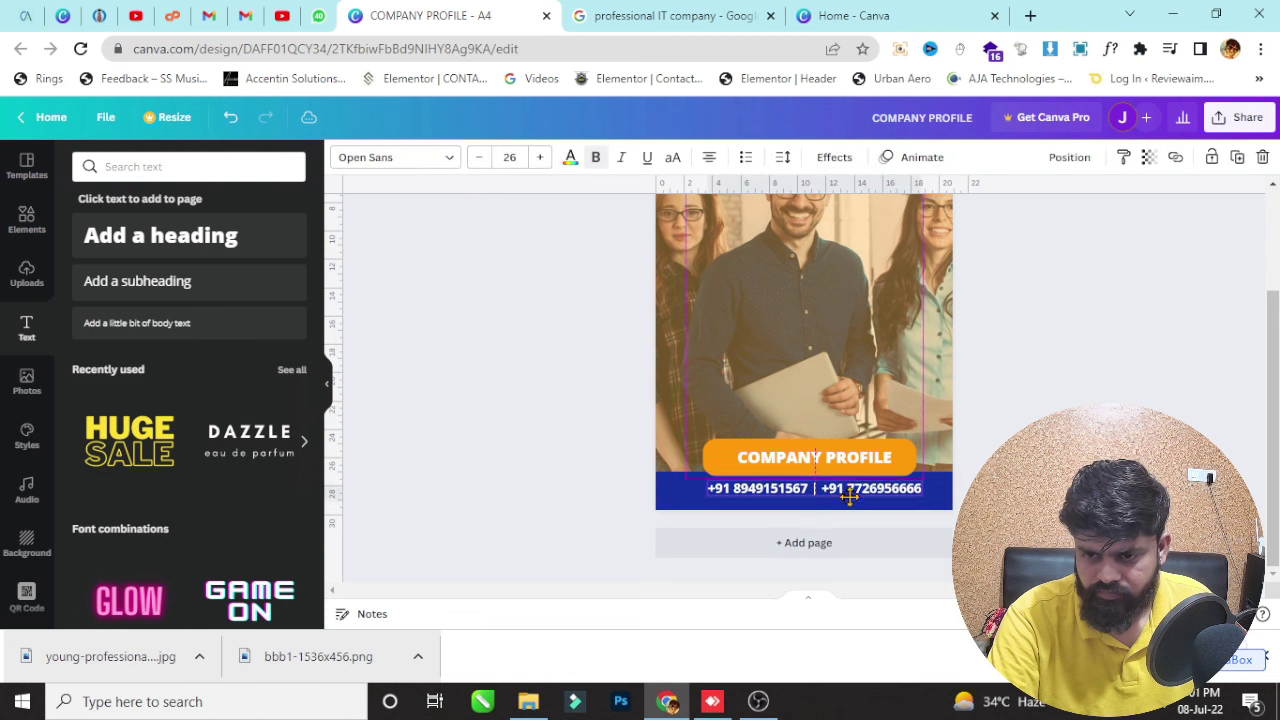
pyautogui.click(898, 445)
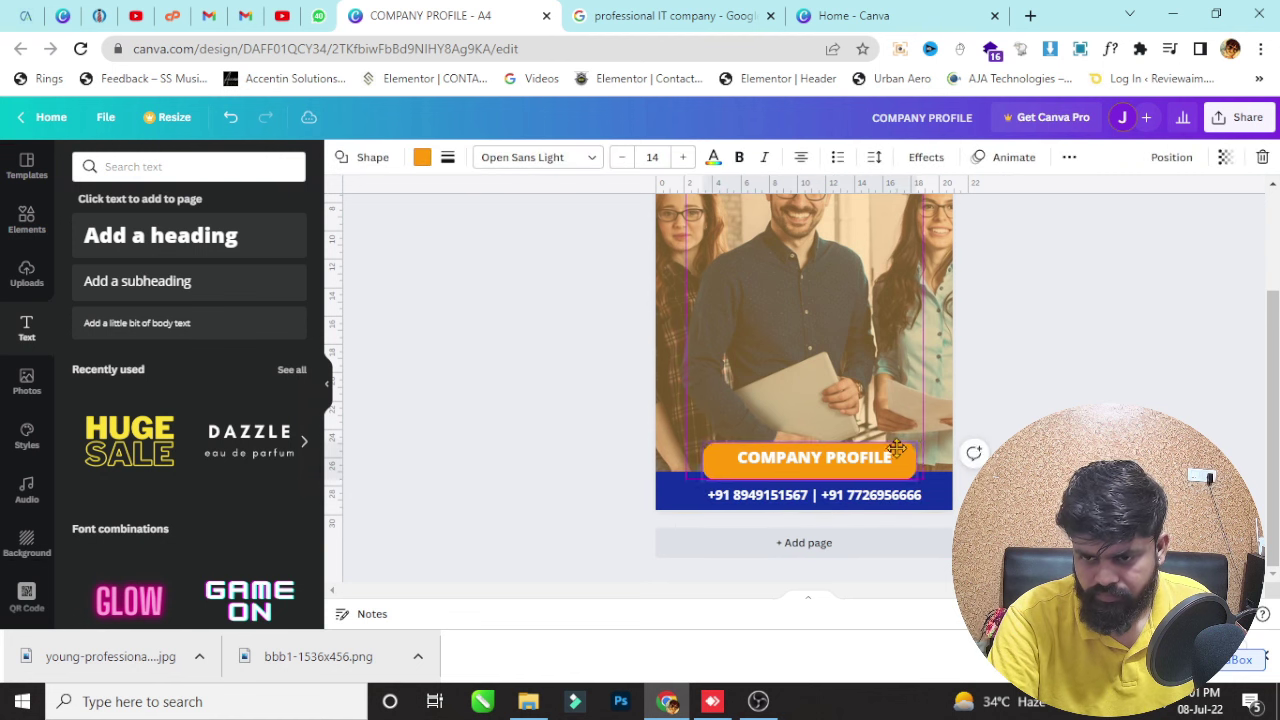
pyautogui.click(1230, 374)
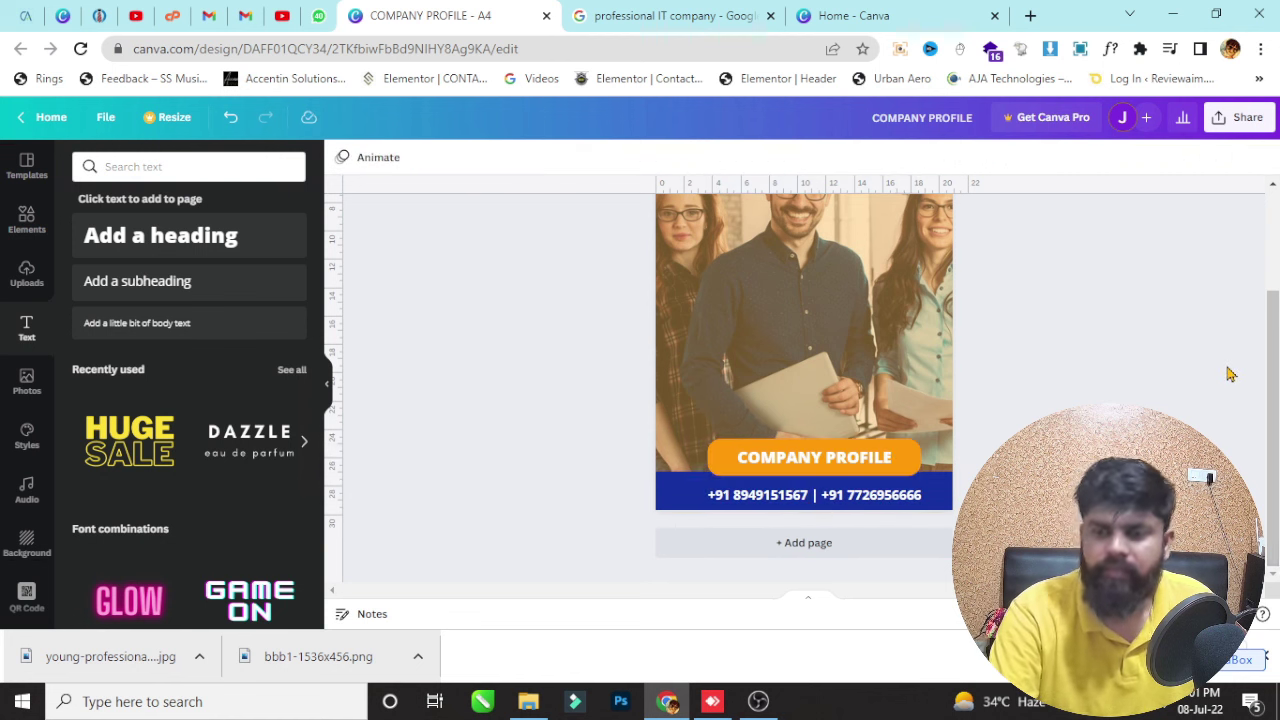
pyautogui.scroll(2, 1230, 374)
# - Make the COMPANY PROFILE title bold
pyautogui.scroll(-2, 1230, 374)
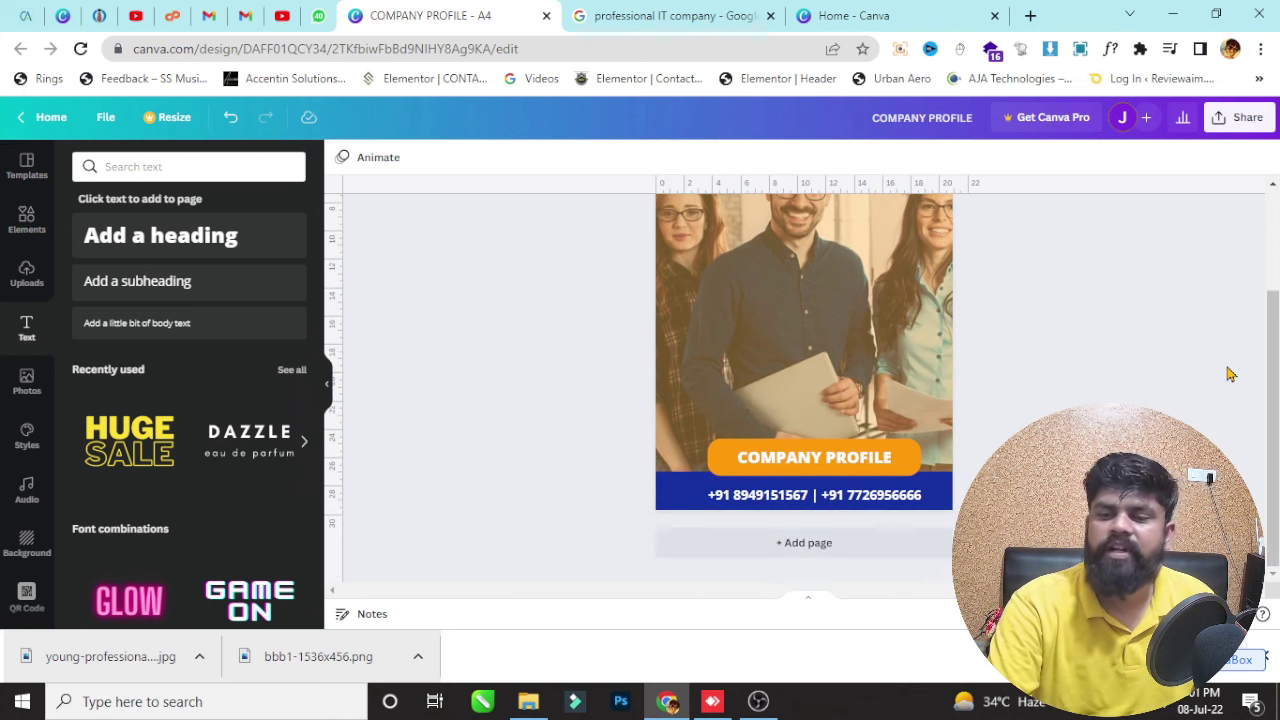
pyautogui.click(872, 455)
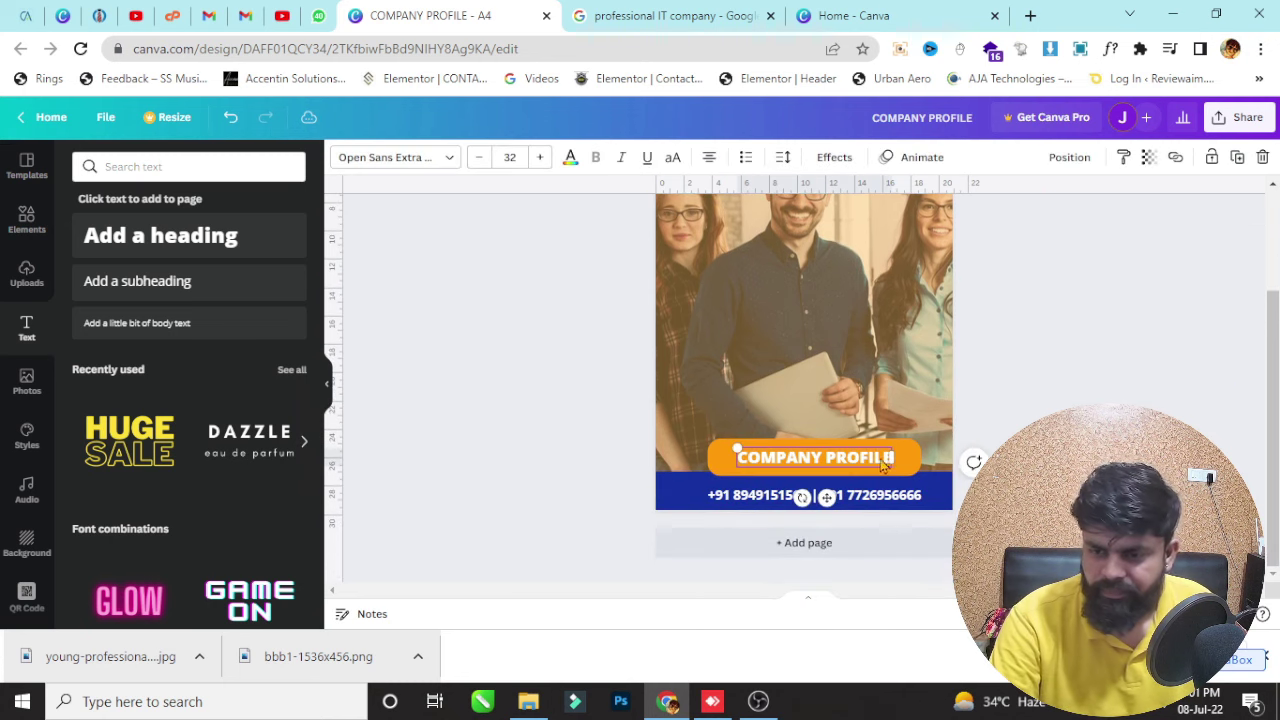
pyautogui.click(392, 157)
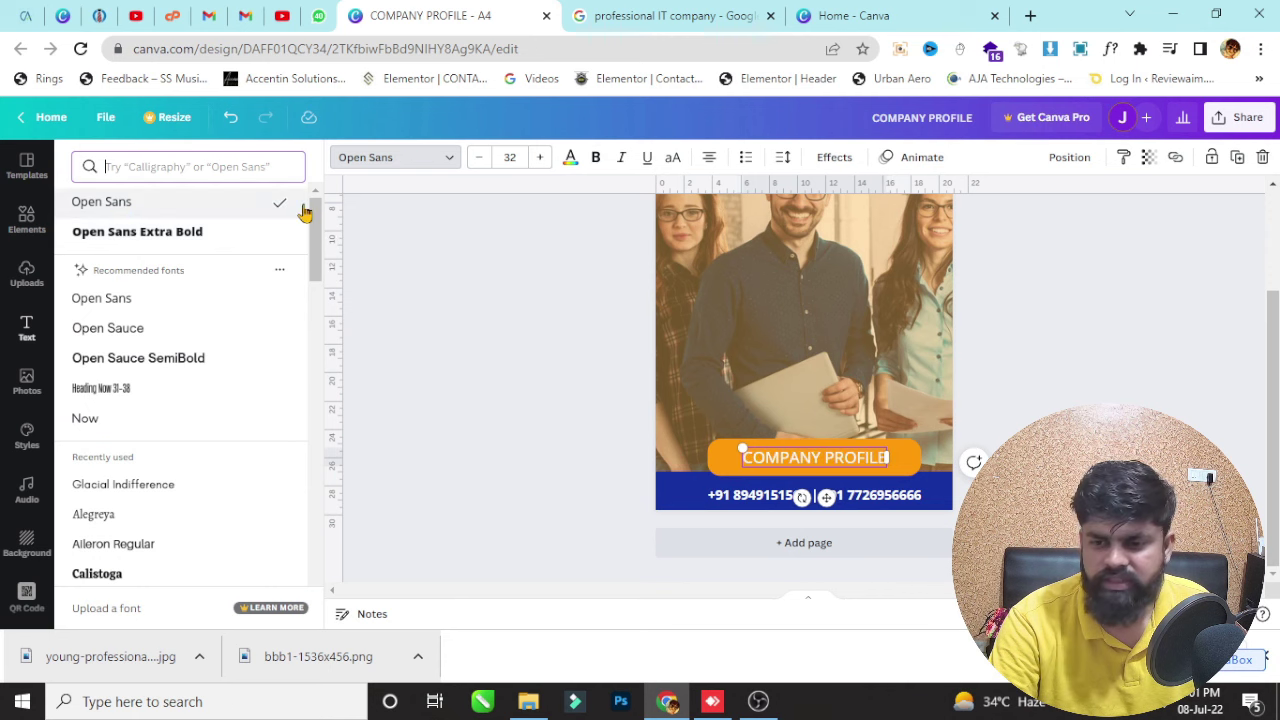
pyautogui.click(594, 160)
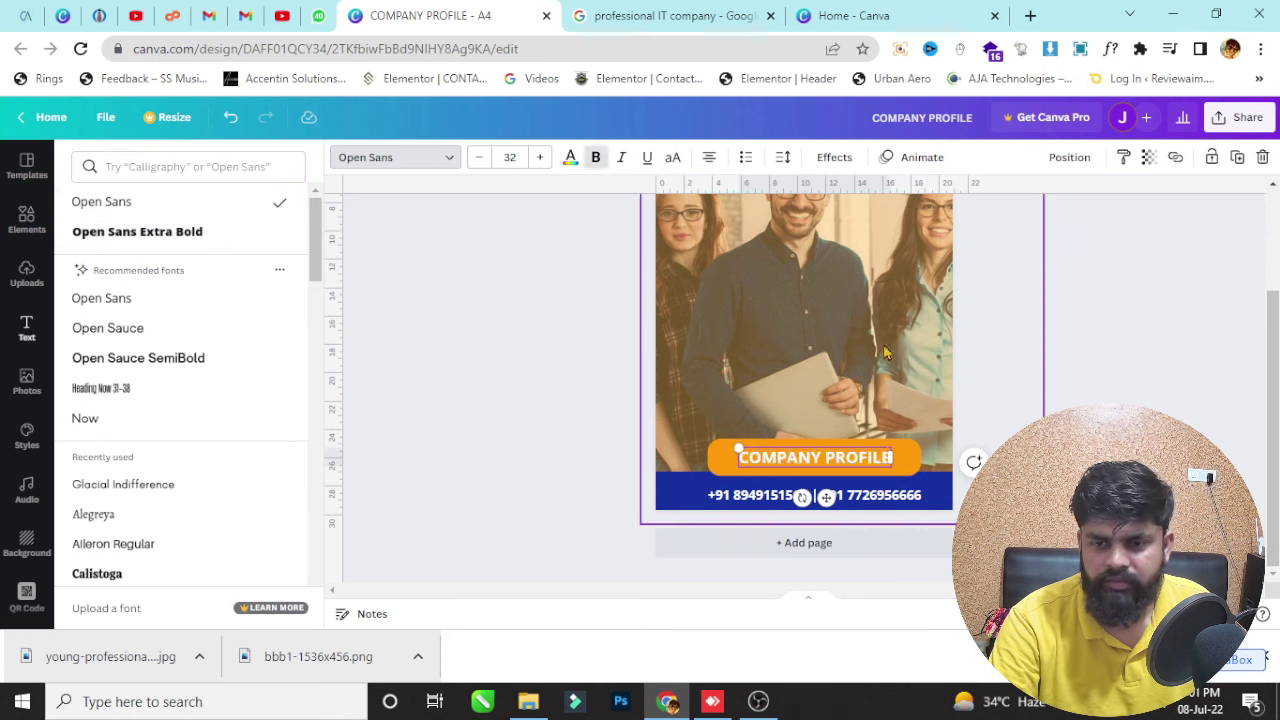
pyautogui.click(1097, 356)
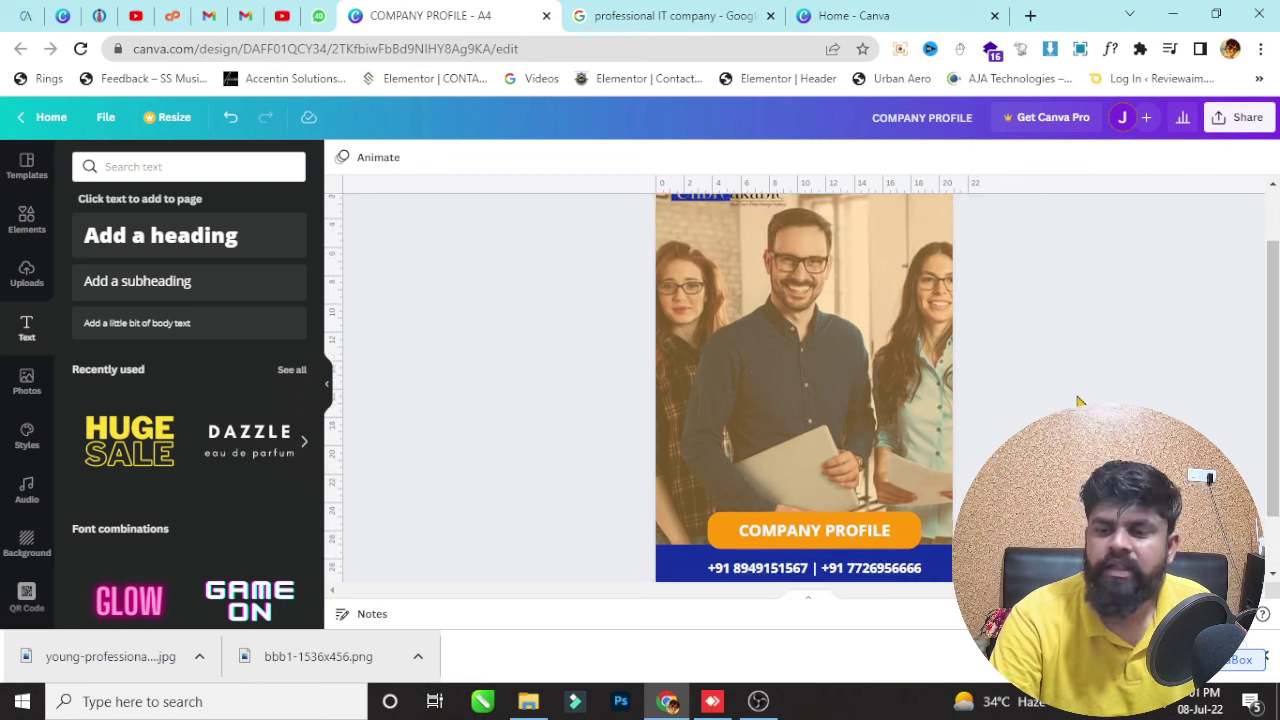
# - Set the phone-number text in the Glacial Indifference font
pyautogui.doubleClick(815, 497)
pyautogui.click(366, 157)
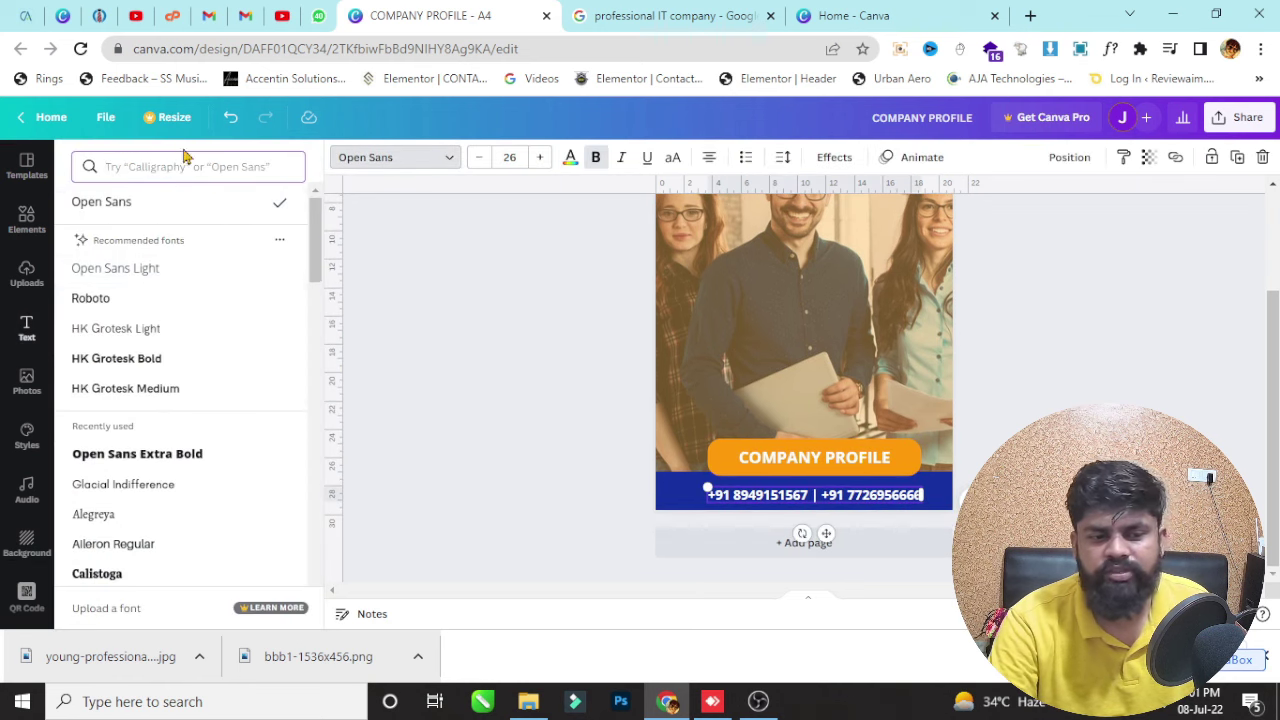
pyautogui.write('GLAC')
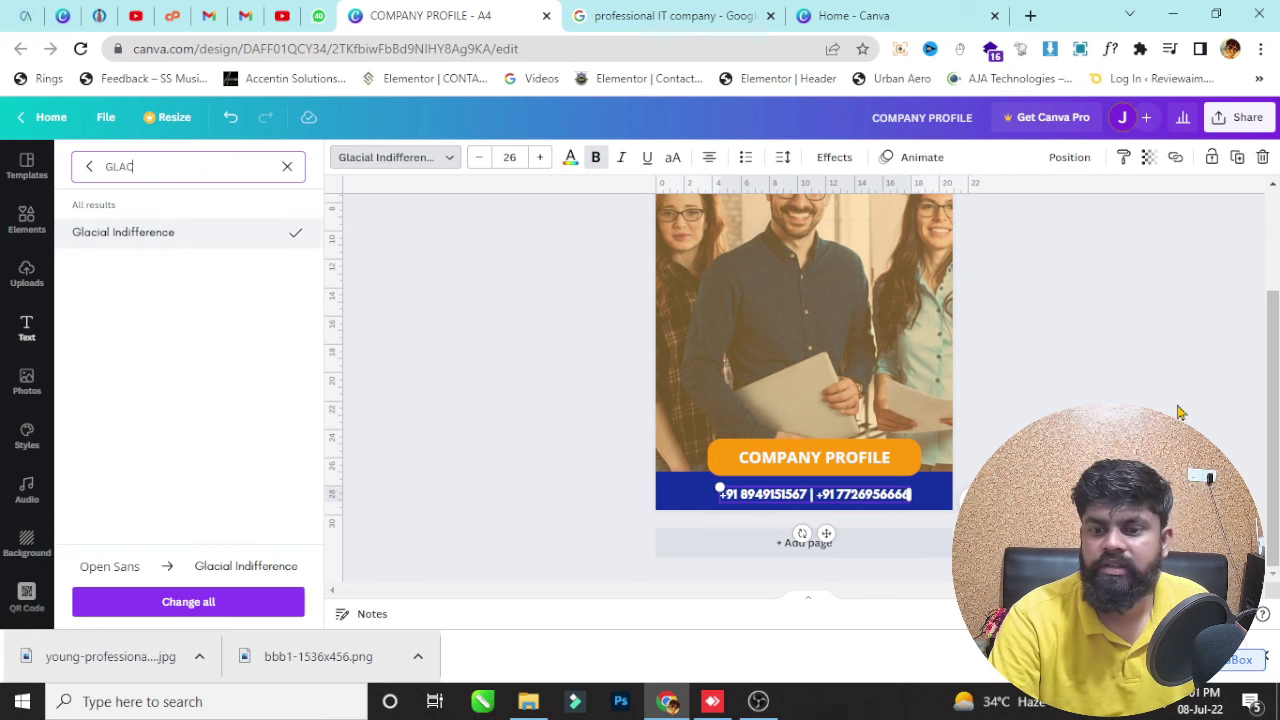
pyautogui.click(813, 500)
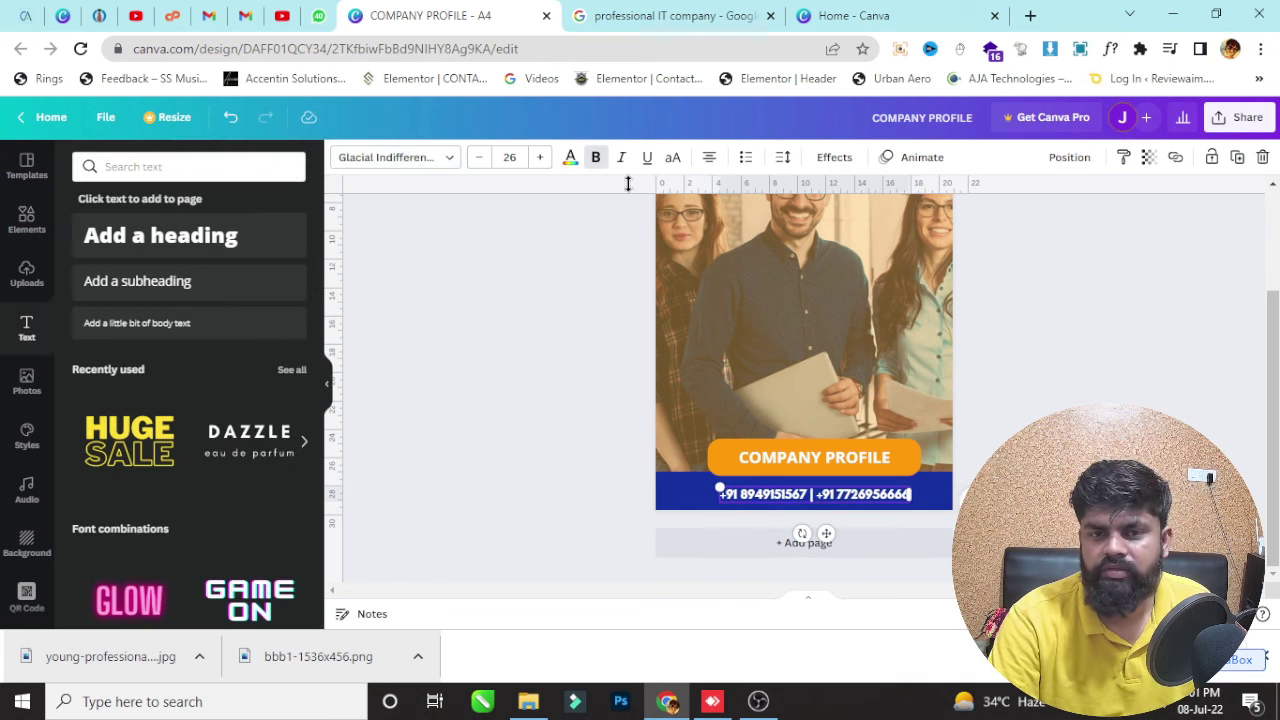
pyautogui.click(1006, 394)
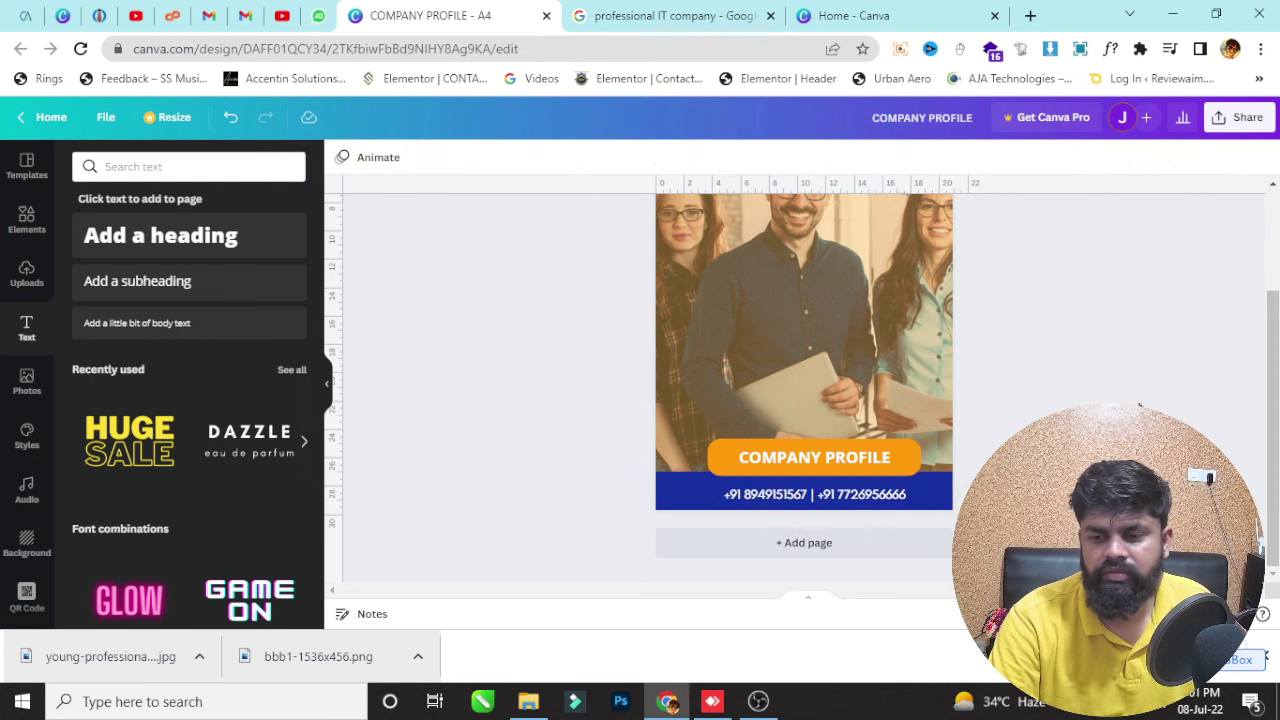
pyautogui.scroll(3, 608, 222)
pyautogui.scroll(-3, 608, 222)
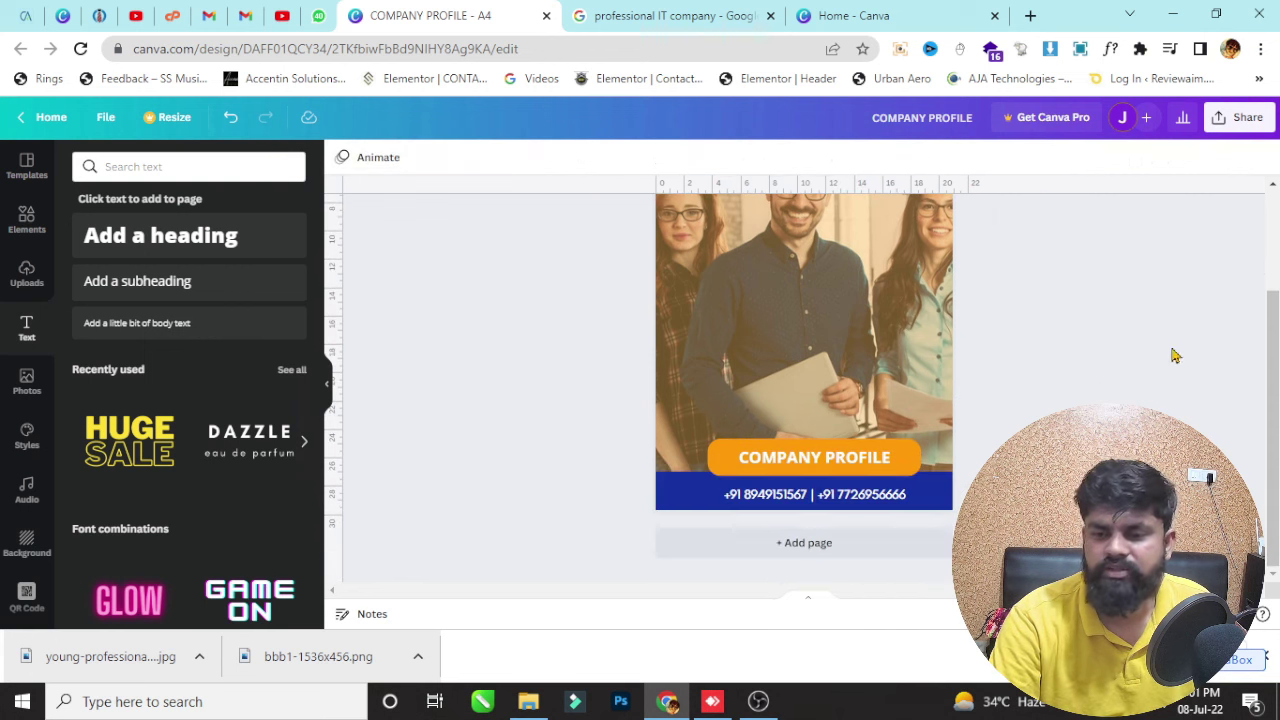
# - Review the finished cover, selecting the COMPANY PROFILE title and scrolling over the page
pyautogui.click(834, 464)
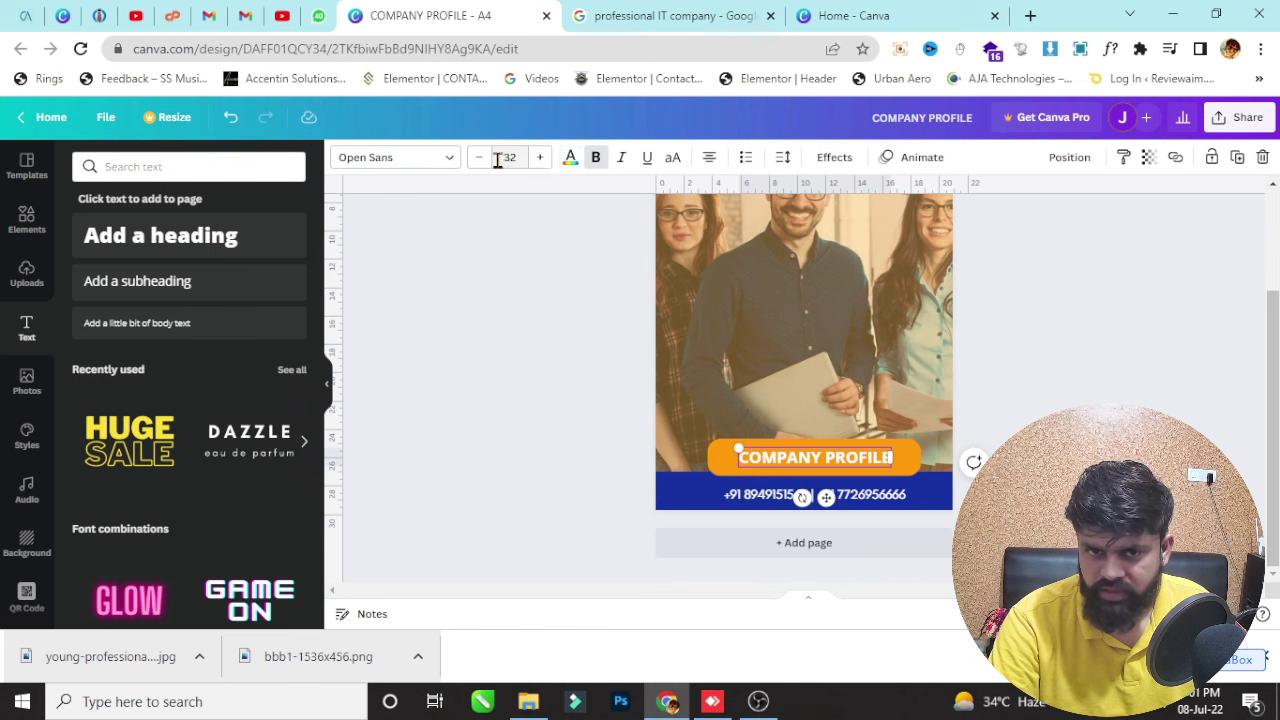
pyautogui.click(1040, 410)
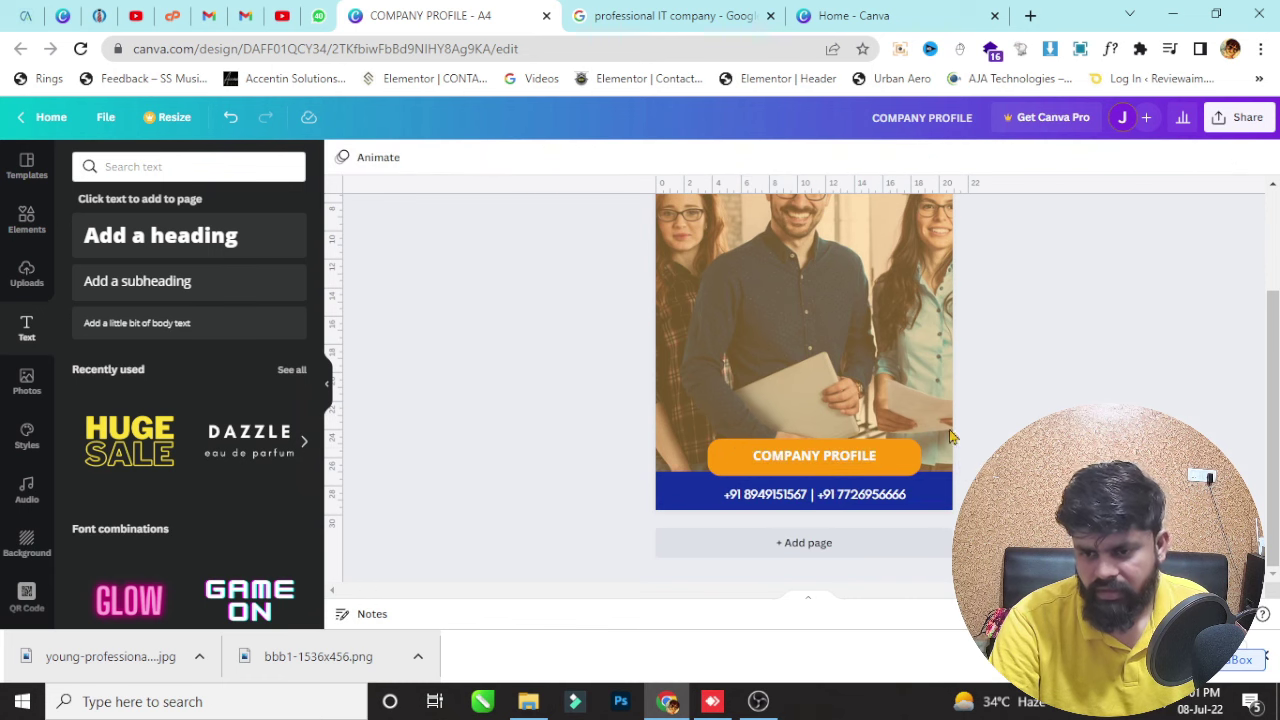
pyautogui.click(848, 463)
pyautogui.click(1245, 403)
pyautogui.scroll(3, 1245, 403)
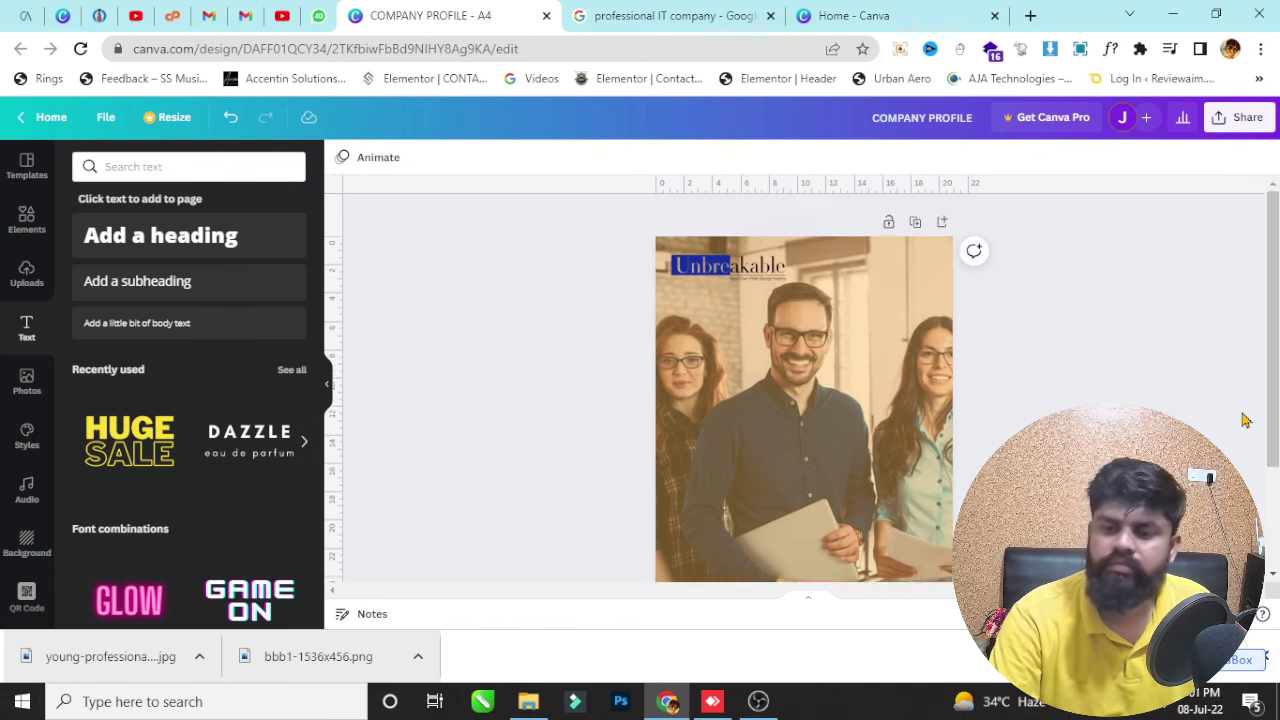
pyautogui.scroll(-2, 1245, 410)
pyautogui.scroll(-1, 804, 380)
pyautogui.scroll(-2, 804, 380)
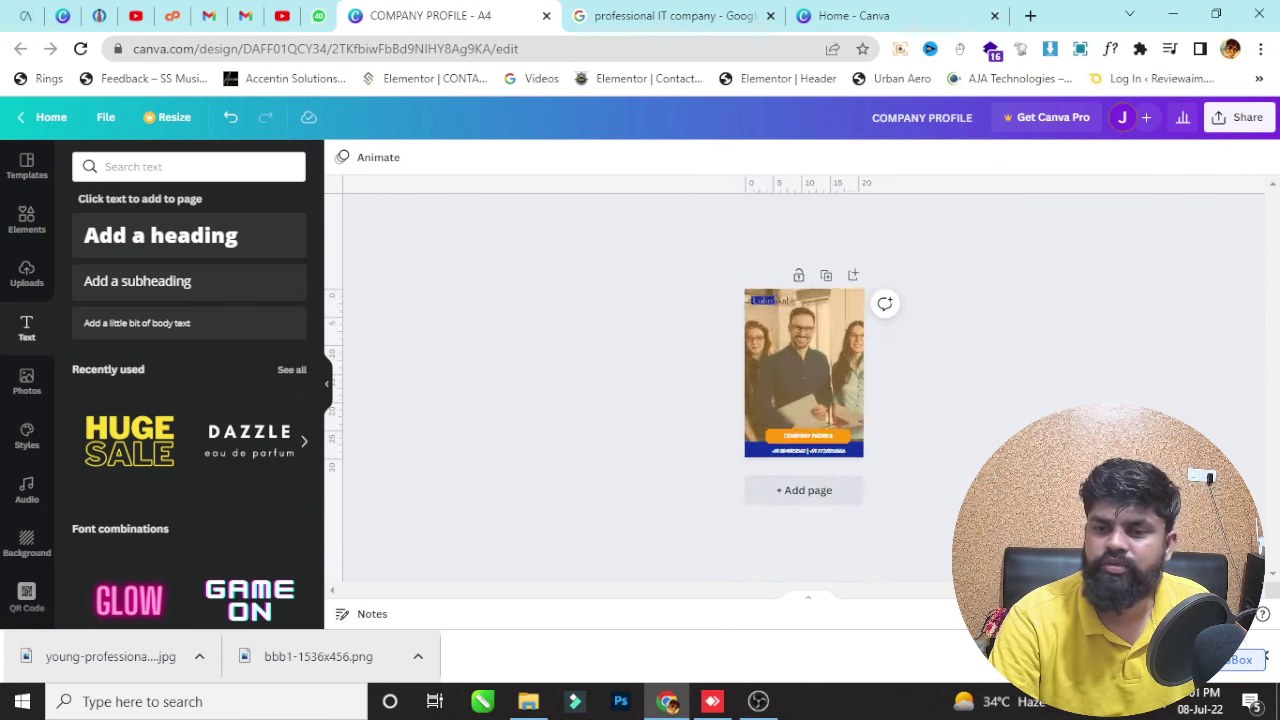
pyautogui.scroll(3, 804, 380)
pyautogui.scroll(-1, 804, 380)
# - Add a blank second page and browse Elements to the full list of frames
pyautogui.scroll(-1, 1181, 374)
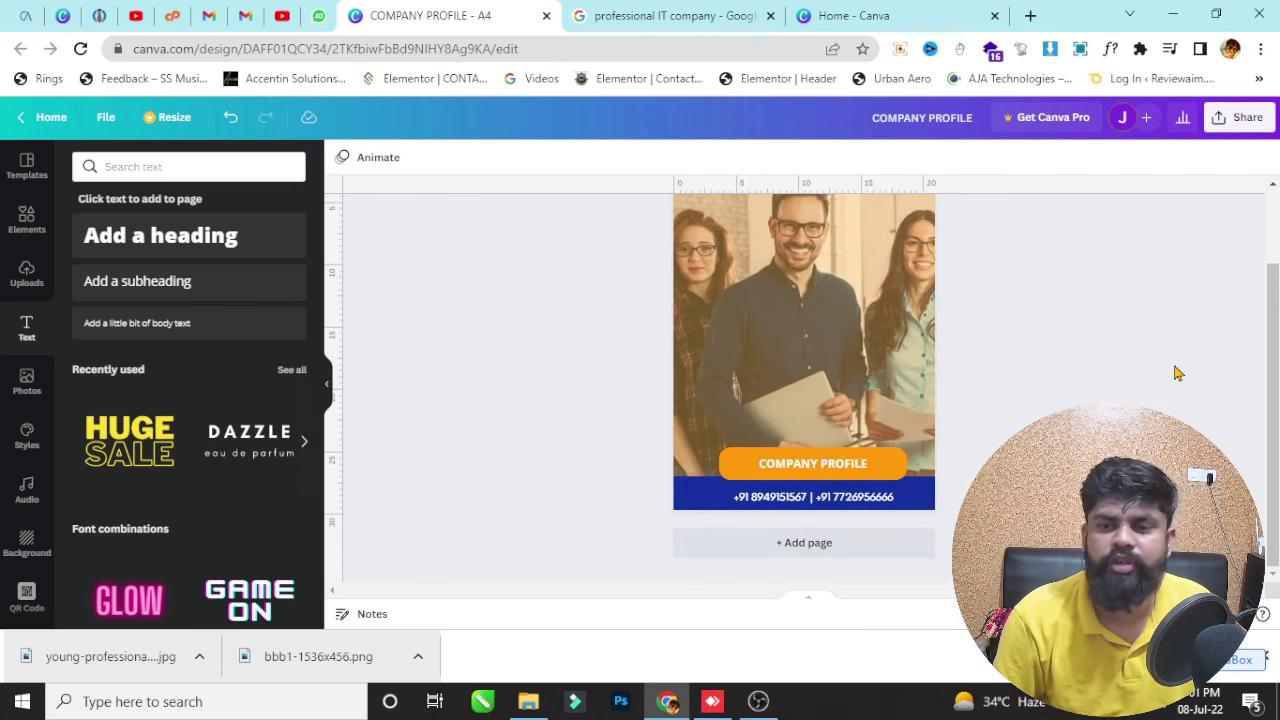
pyautogui.click(800, 545)
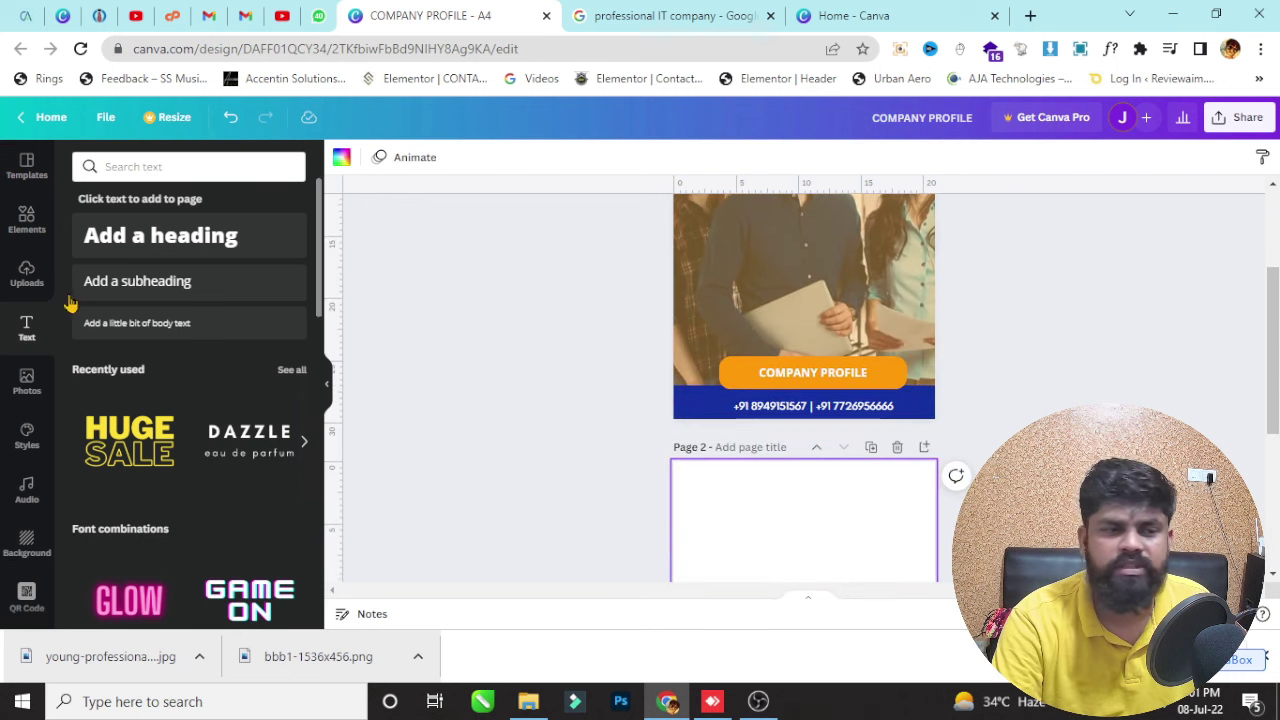
pyautogui.click(29, 220)
pyautogui.scroll(-10, 160, 340)
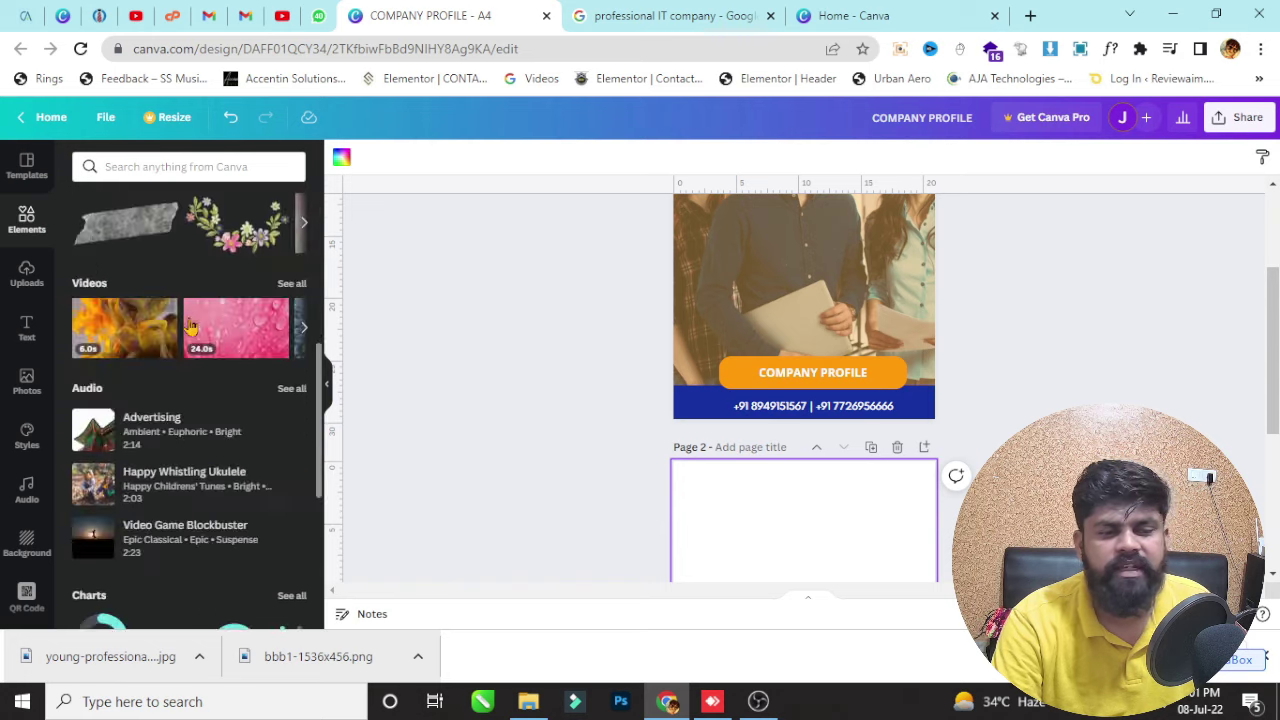
pyautogui.scroll(-5, 189, 331)
pyautogui.scroll(-3, 250, 400)
pyautogui.scroll(-2, 290, 470)
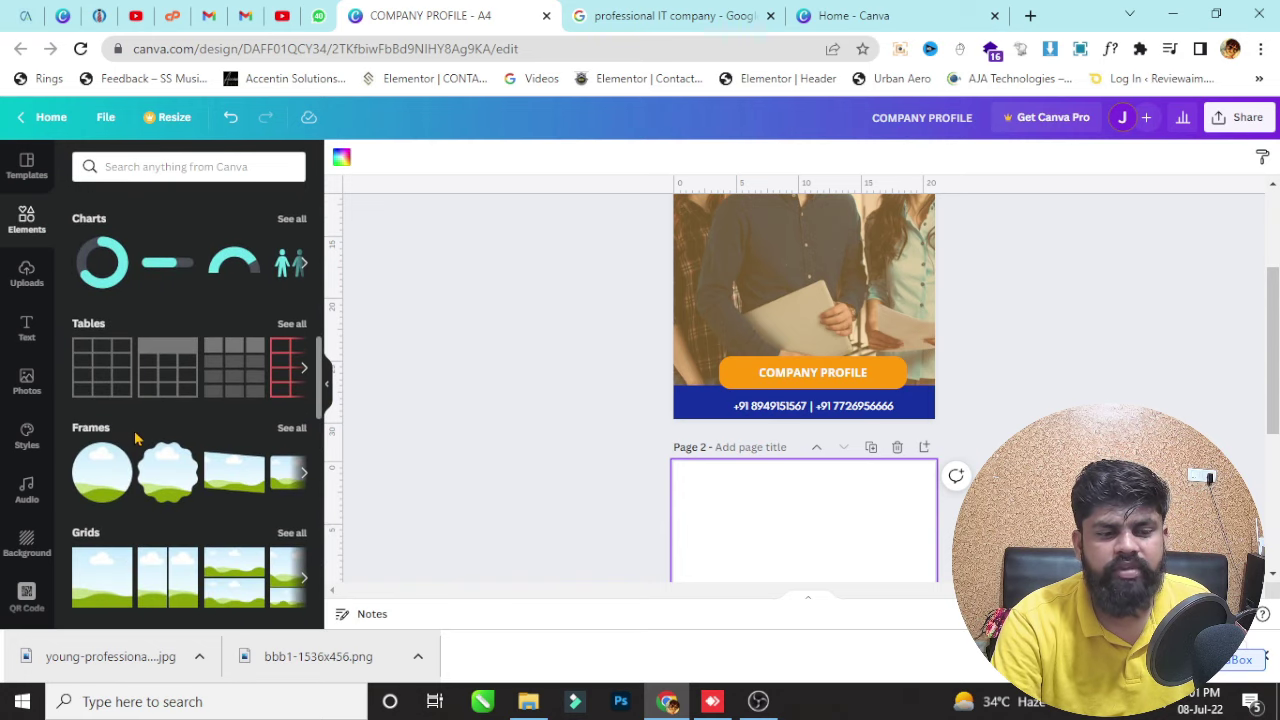
pyautogui.click(291, 430)
pyautogui.scroll(-3, 286, 320)
pyautogui.scroll(-2, 284, 322)
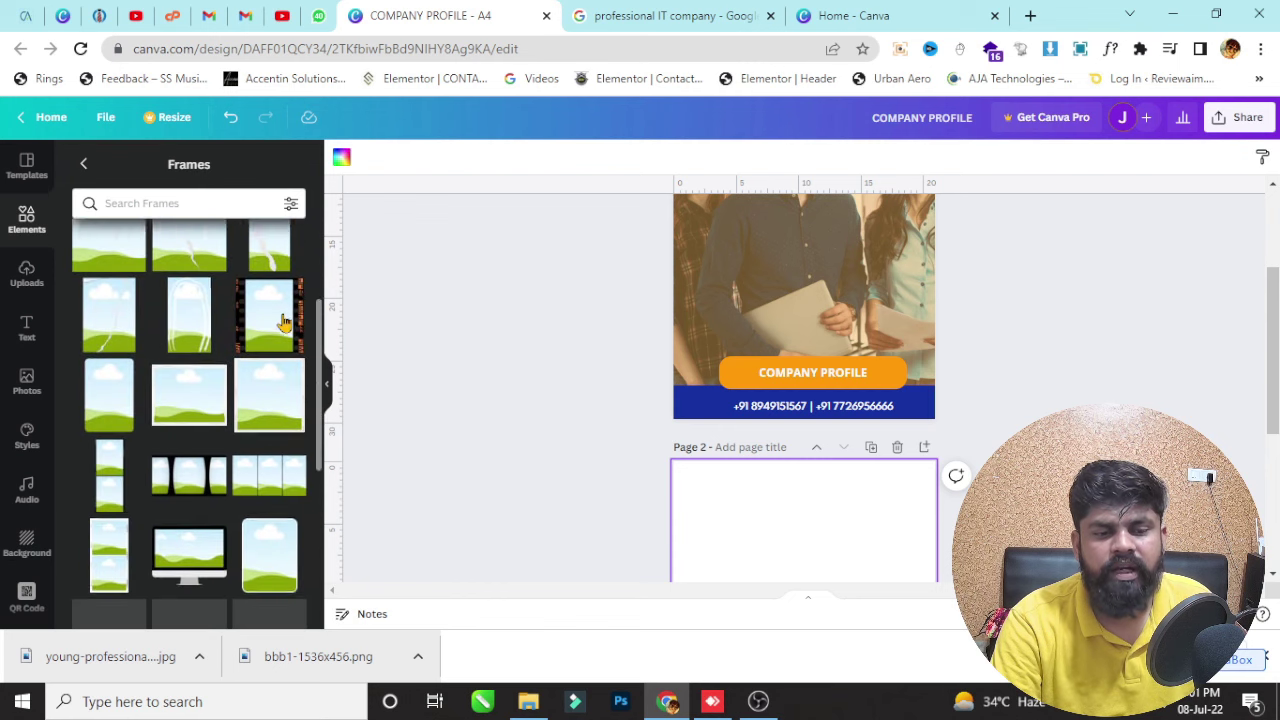
pyautogui.scroll(-5, 284, 322)
pyautogui.scroll(-2, 284, 322)
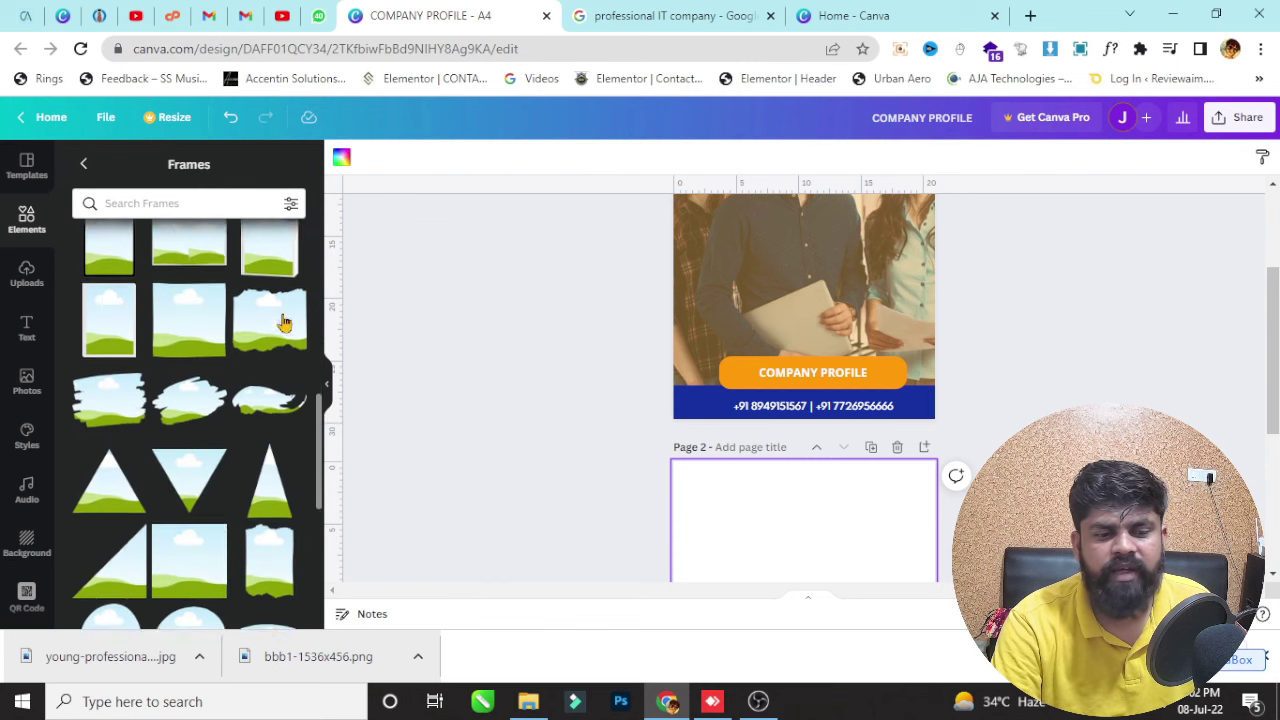
pyautogui.scroll(-1, 284, 322)
# - Place a brush-edged landscape frame on page 2, enlarged to nearly page width near the top
pyautogui.moveTo(109, 250); pyautogui.dragTo(820, 510)
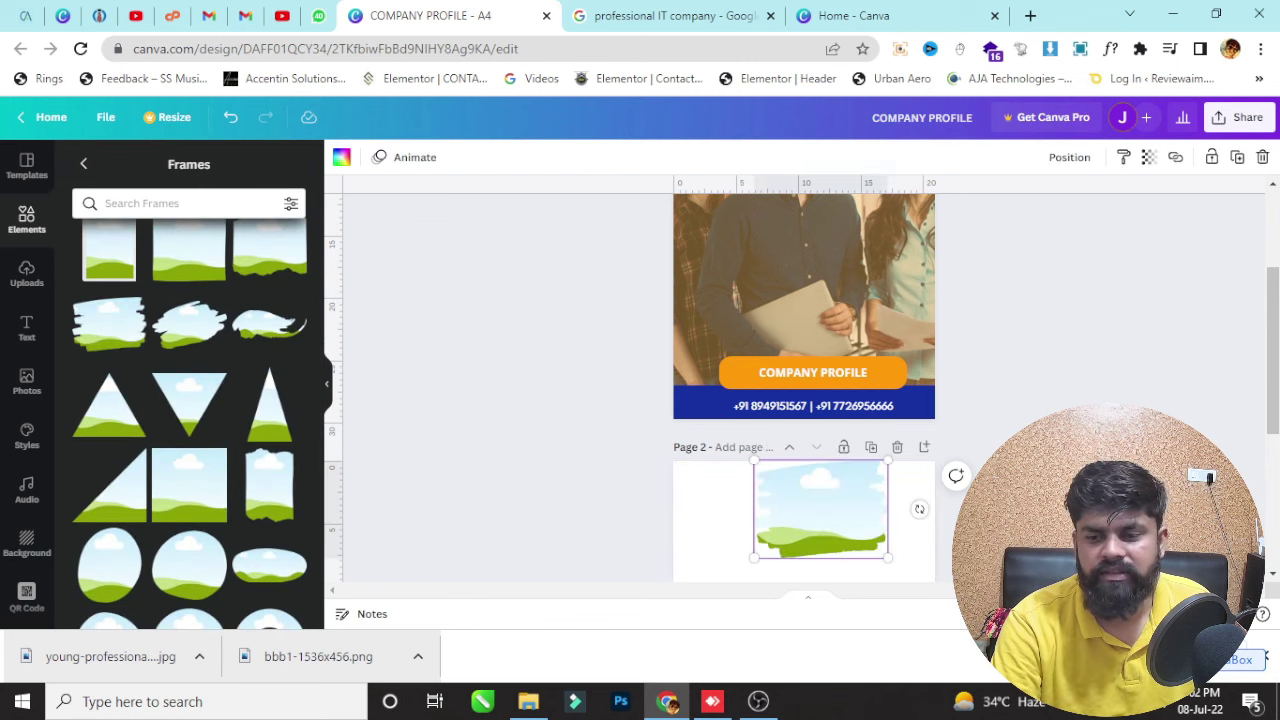
pyautogui.scroll(-3, 820, 500)
pyautogui.moveTo(814, 244); pyautogui.dragTo(808, 265)
pyautogui.moveTo(749, 312); pyautogui.dragTo(714, 330)
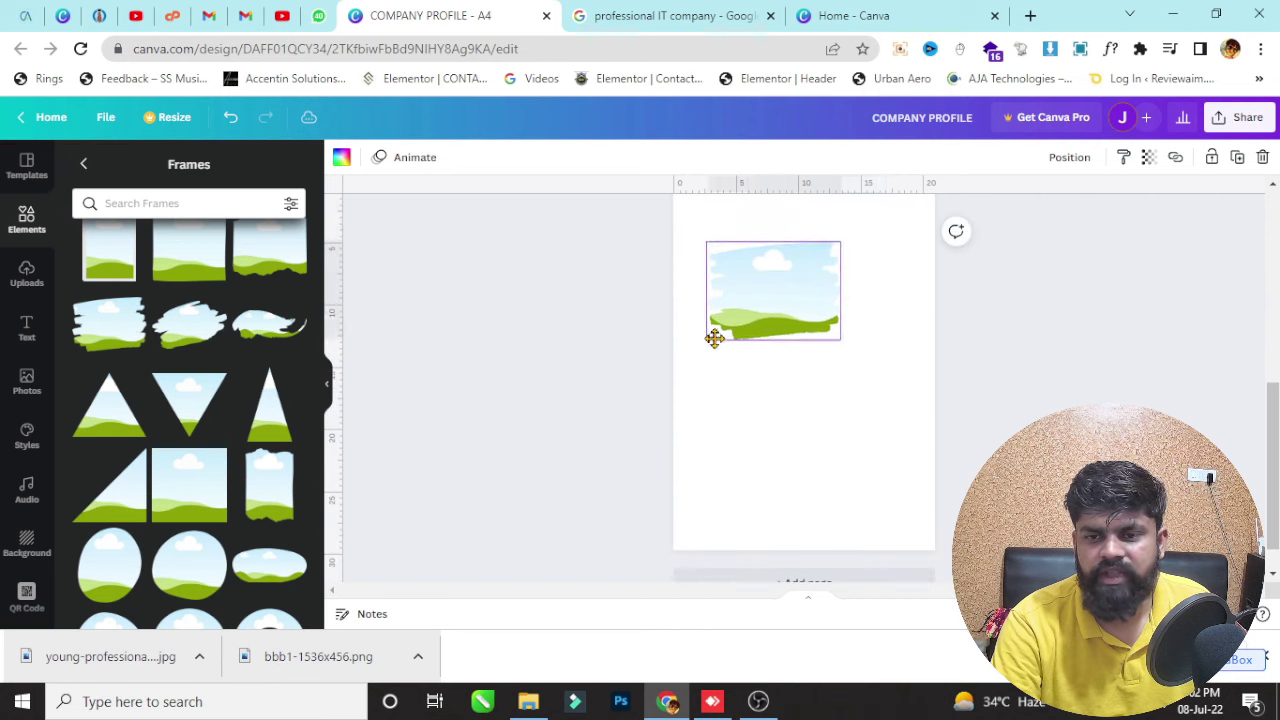
pyautogui.scroll(2, 787, 370)
pyautogui.click(789, 299)
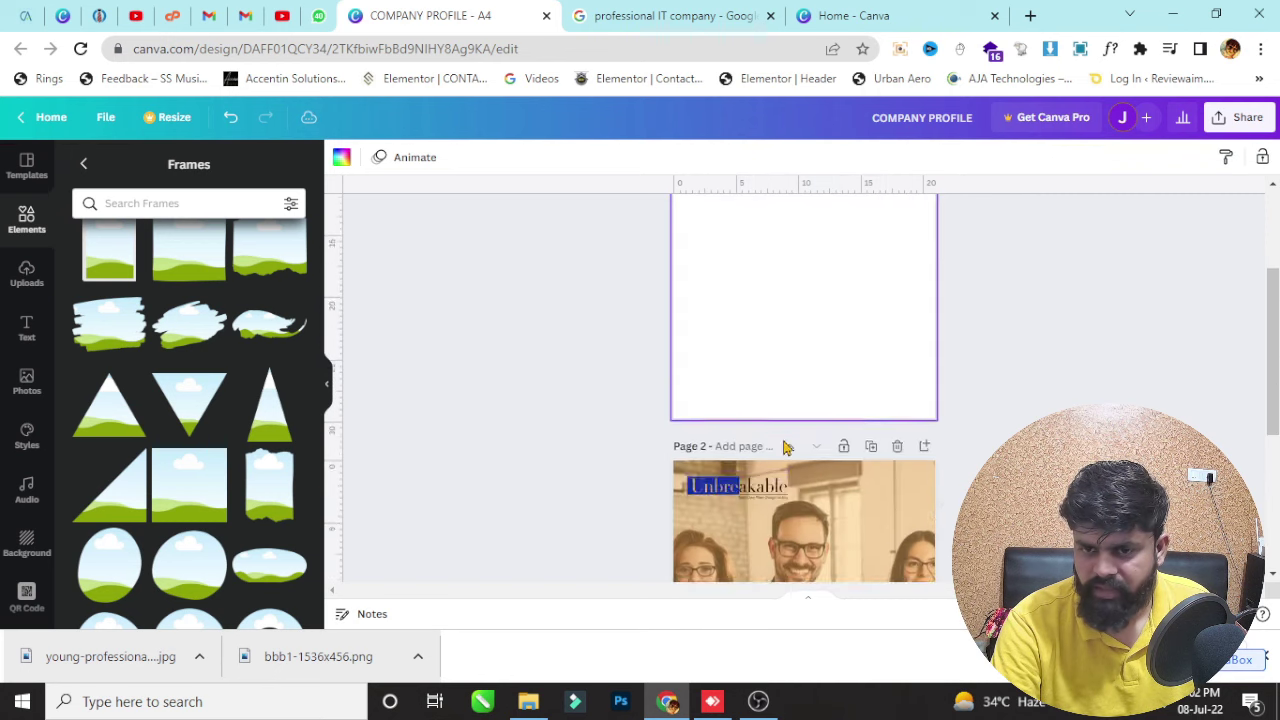
pyautogui.hotkey('ctrl', 'z')
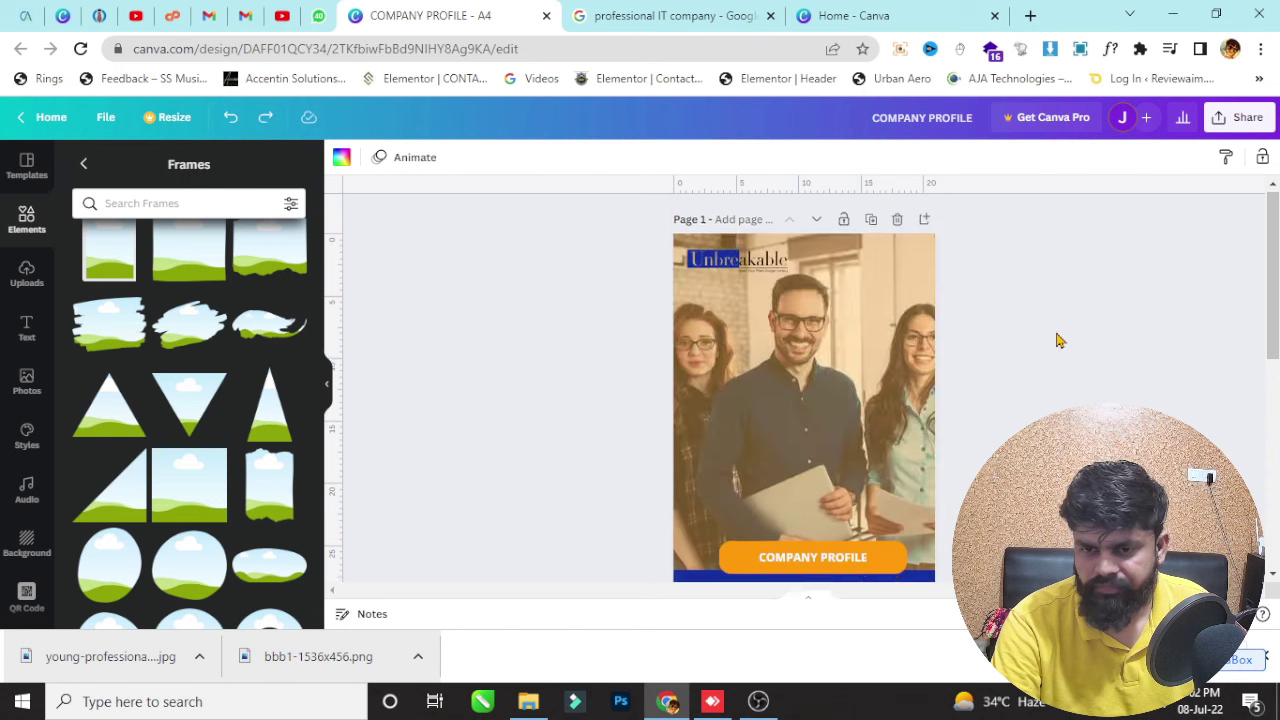
pyautogui.moveTo(843, 503); pyautogui.dragTo(927, 556)
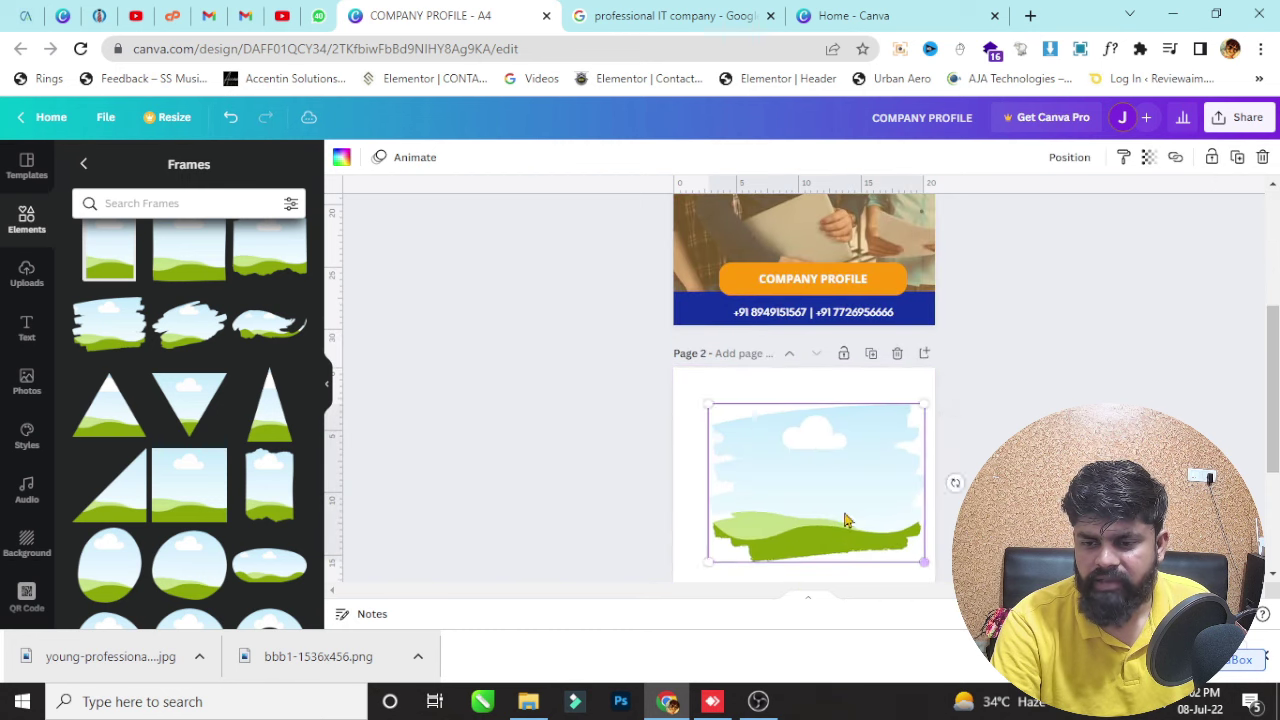
pyautogui.moveTo(834, 489); pyautogui.dragTo(834, 491)
pyautogui.scroll(-2, 800, 400)
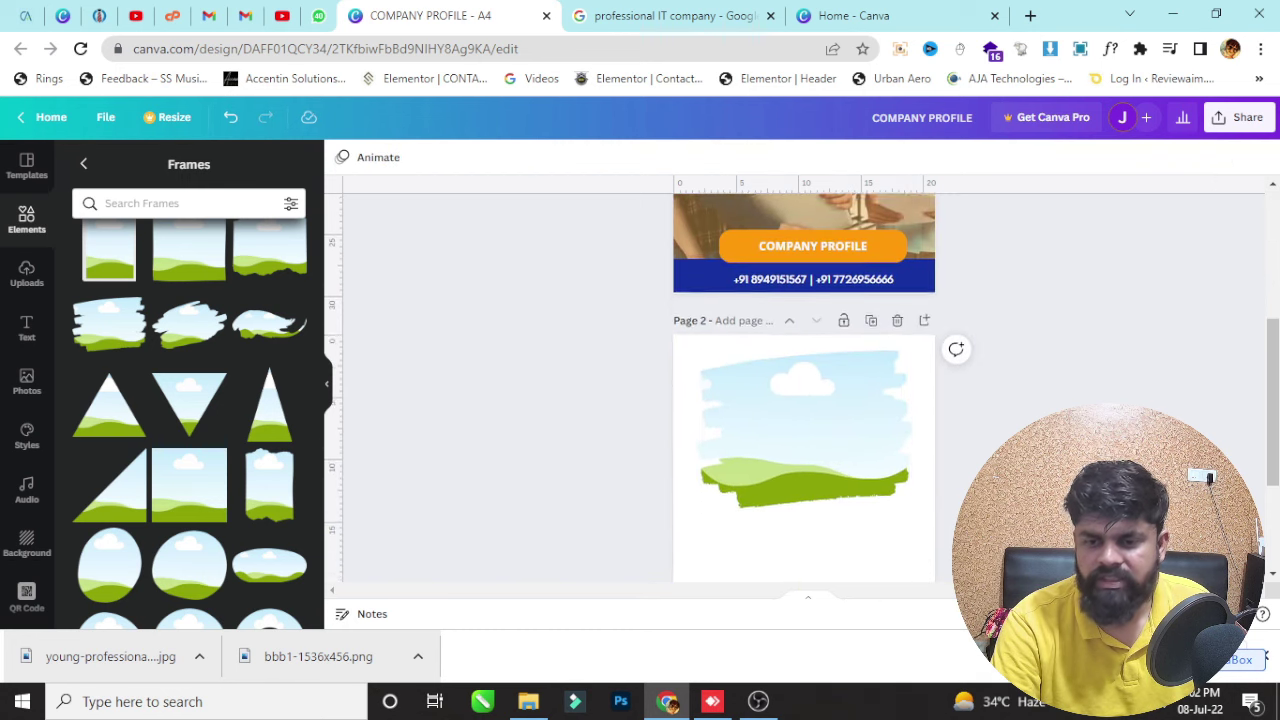
pyautogui.click(766, 371)
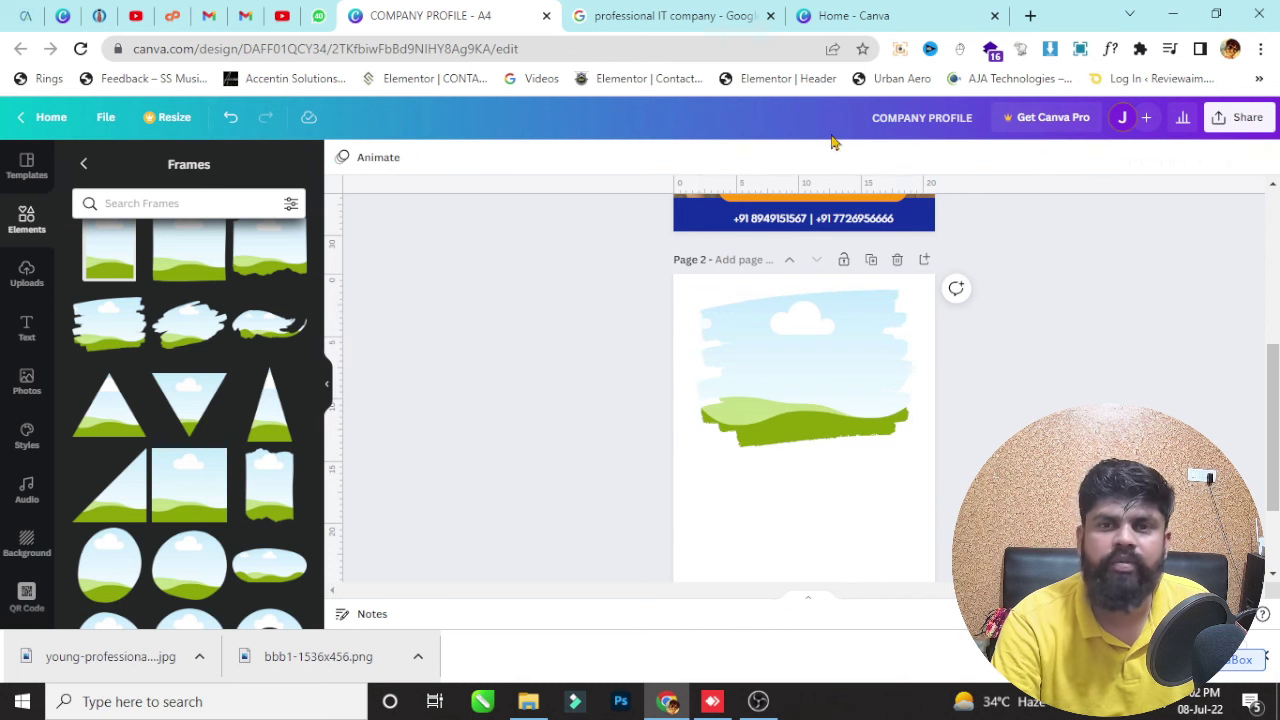
# - Download a business-meeting photo from the Google Images results
pyautogui.click(640, 15)
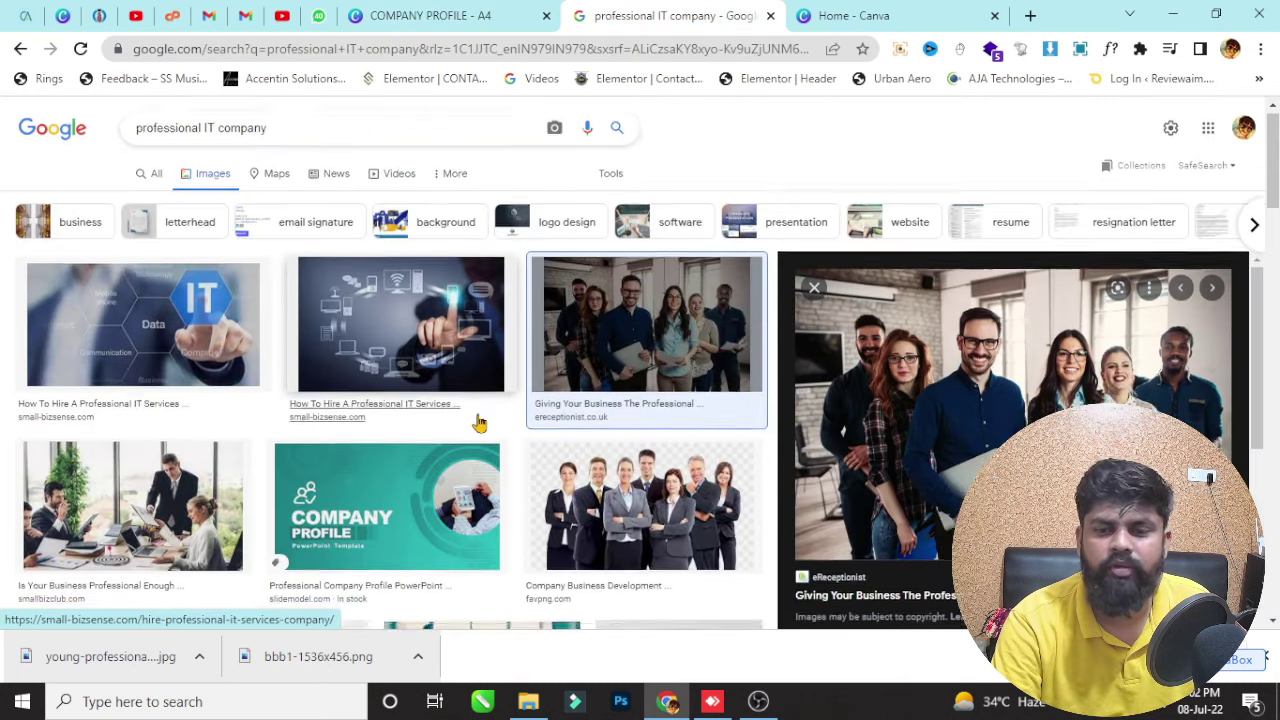
pyautogui.scroll(-2, 479, 423)
pyautogui.click(130, 320)
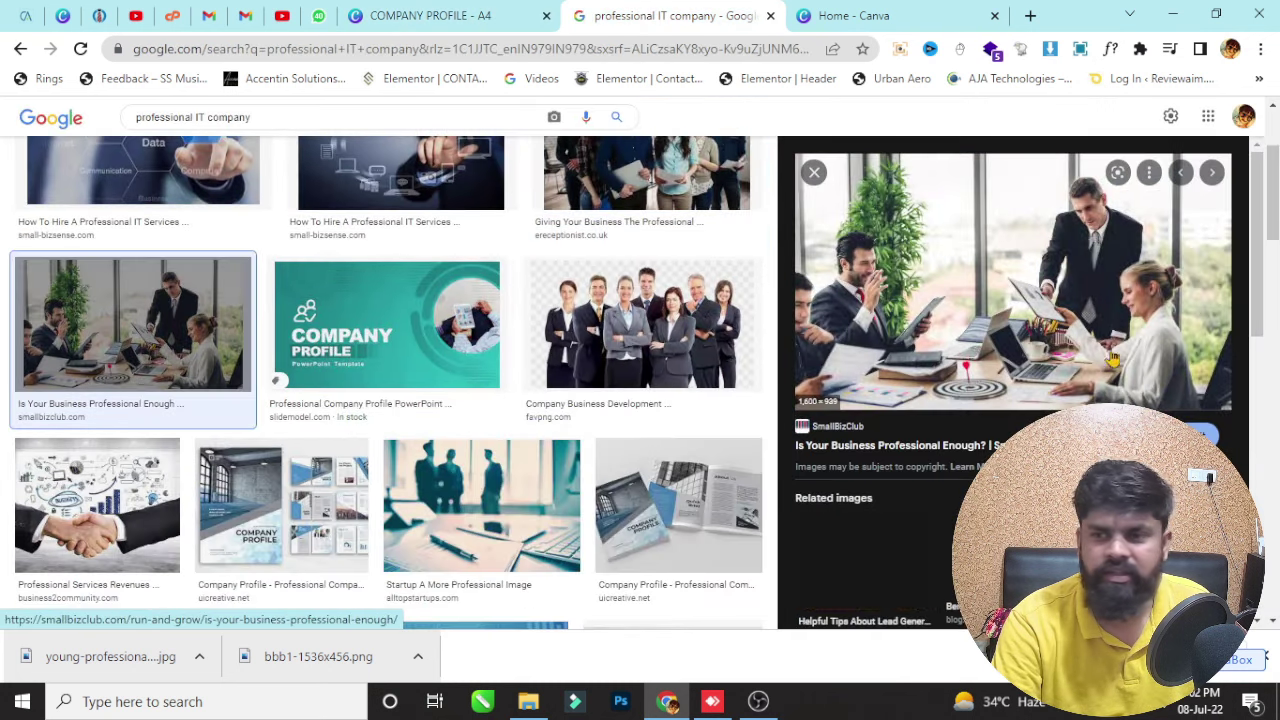
pyautogui.rightClick(1062, 268)
pyautogui.click(1130, 463)
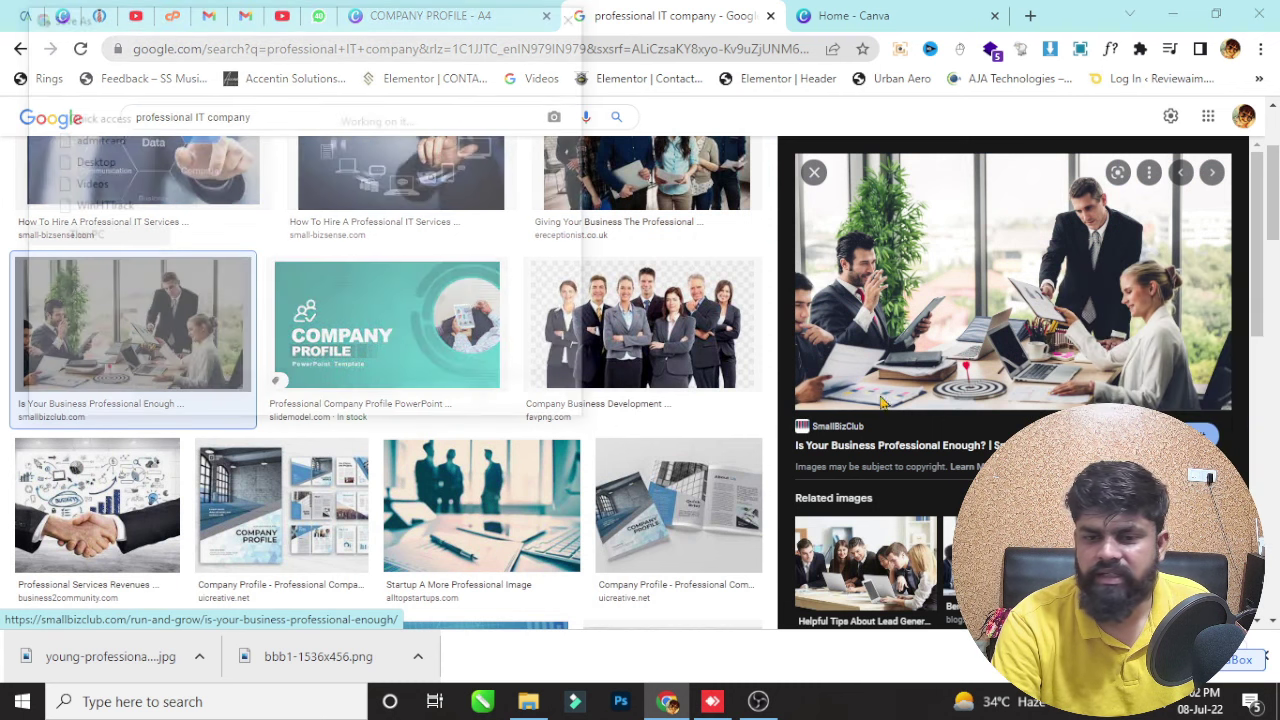
pyautogui.click(440, 400)
pyautogui.click(430, 15)
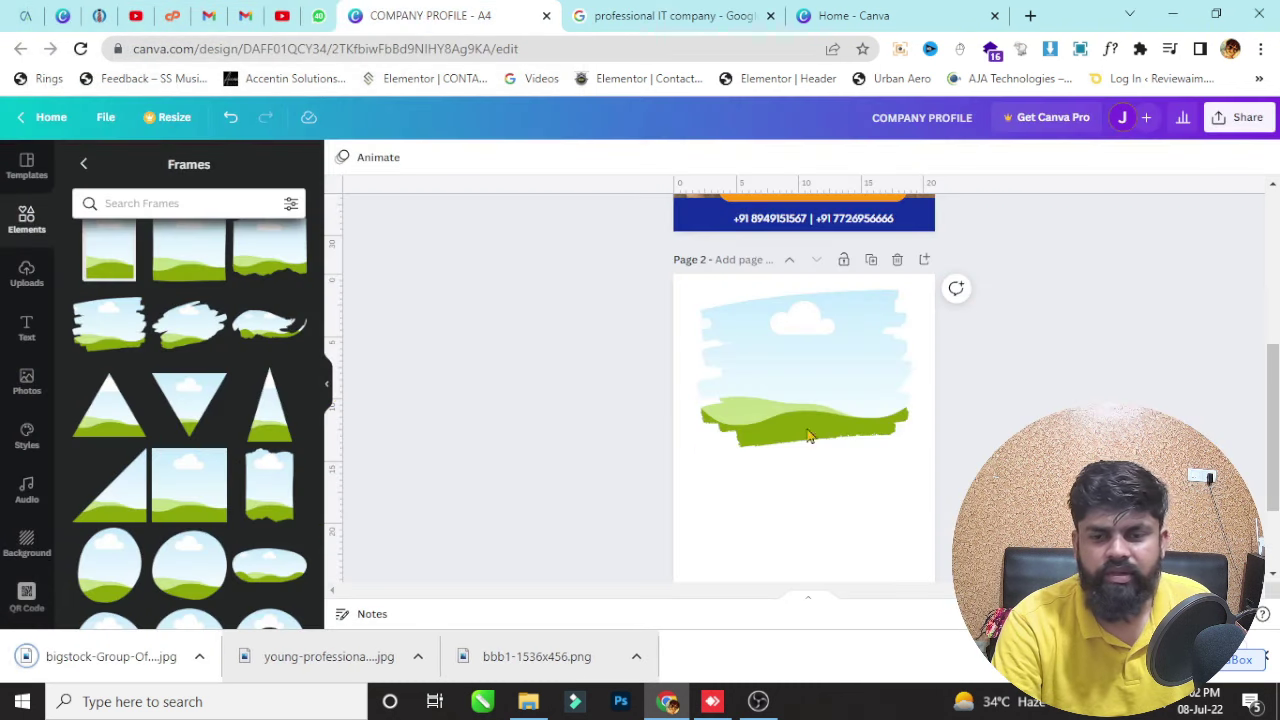
# - Upload the downloaded meeting photo, drop it into page 2's torn-edge frame, and enlarge and align it
pyautogui.click(27, 273)
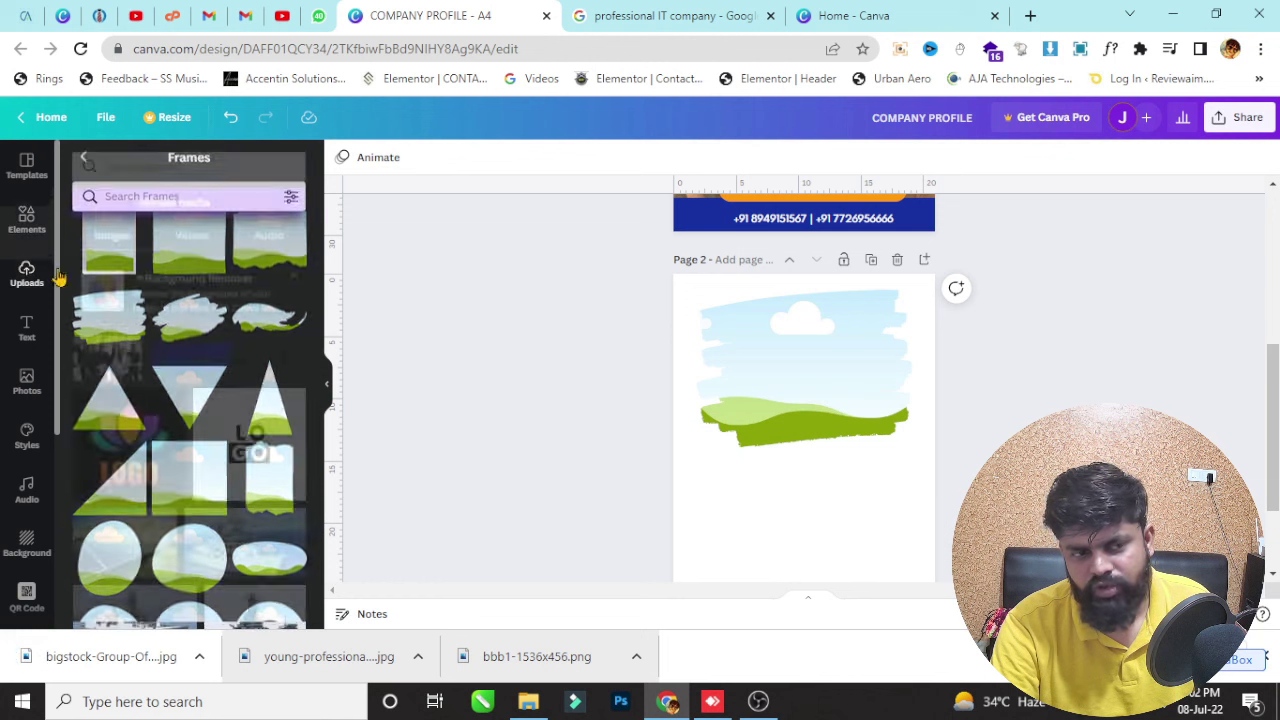
pyautogui.moveTo(100, 656)
pyautogui.mouseDown()
pyautogui.moveTo(335, 368)
pyautogui.moveTo(337, 383)
pyautogui.mouseUp()
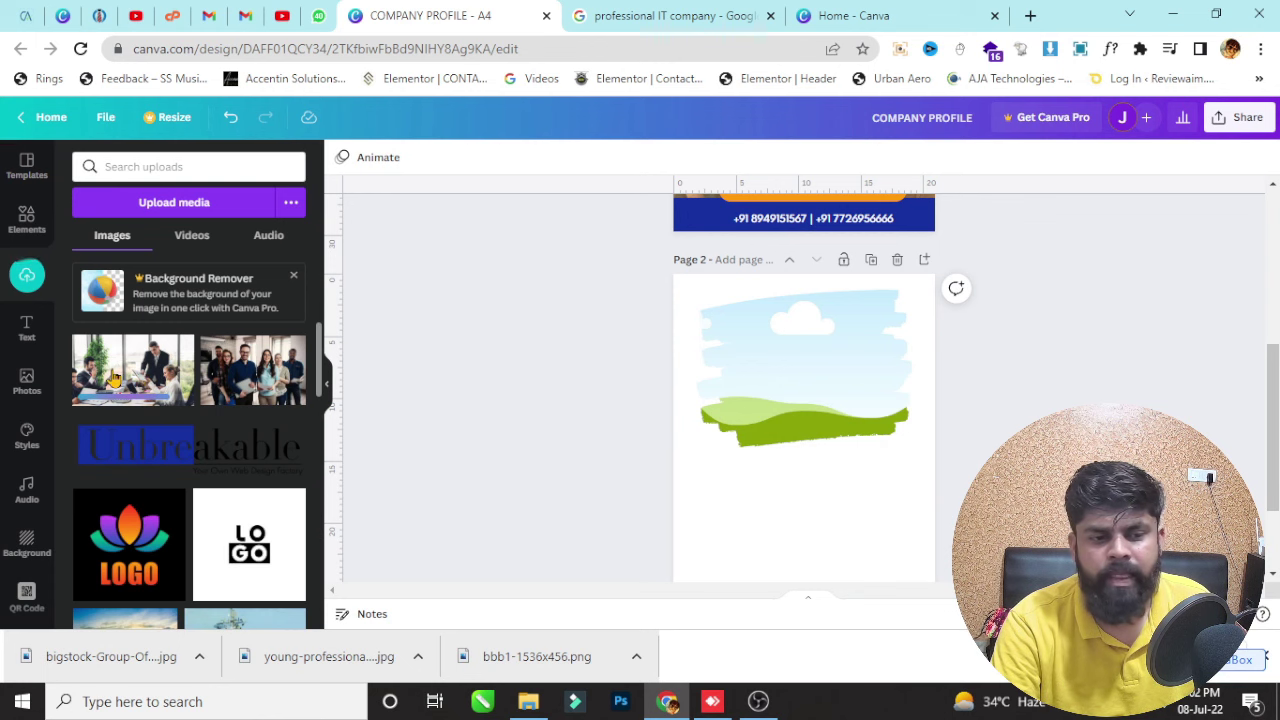
pyautogui.moveTo(115, 378); pyautogui.dragTo(800, 376)
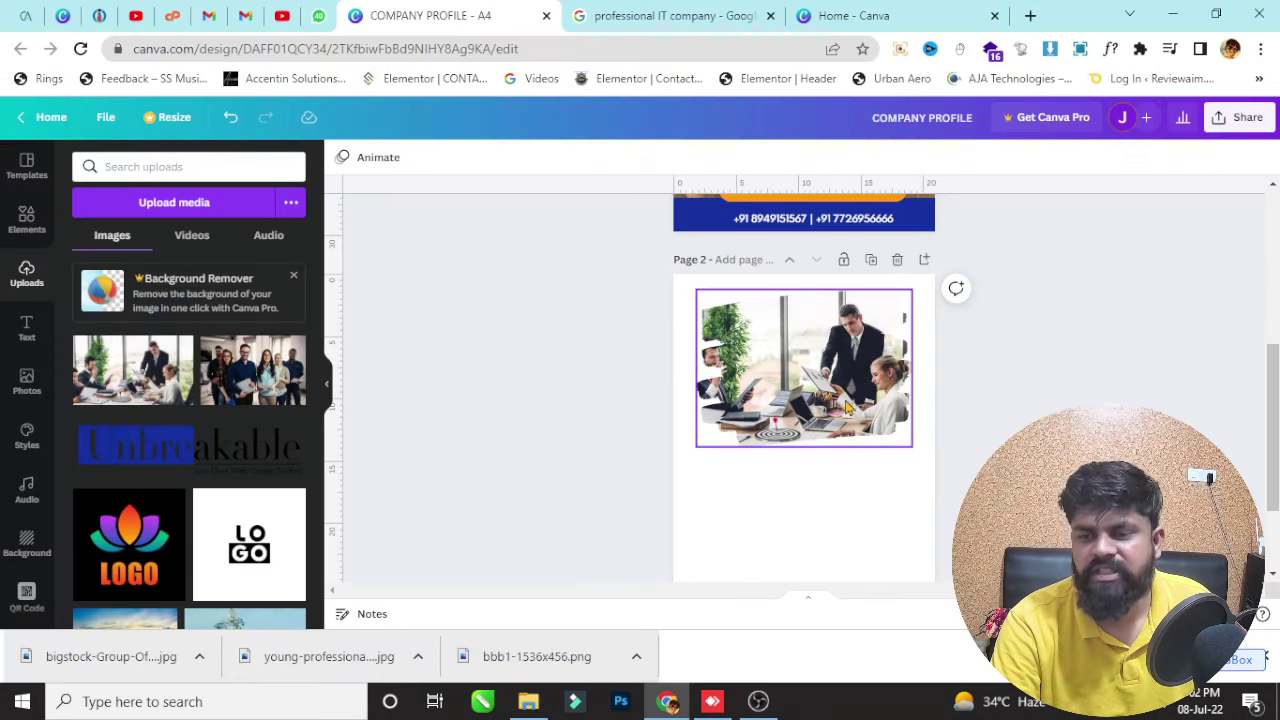
pyautogui.click(845, 405)
pyautogui.moveTo(908, 446)
pyautogui.mouseDown()
pyautogui.moveTo(920, 457)
pyautogui.moveTo(878, 424)
pyautogui.mouseUp()
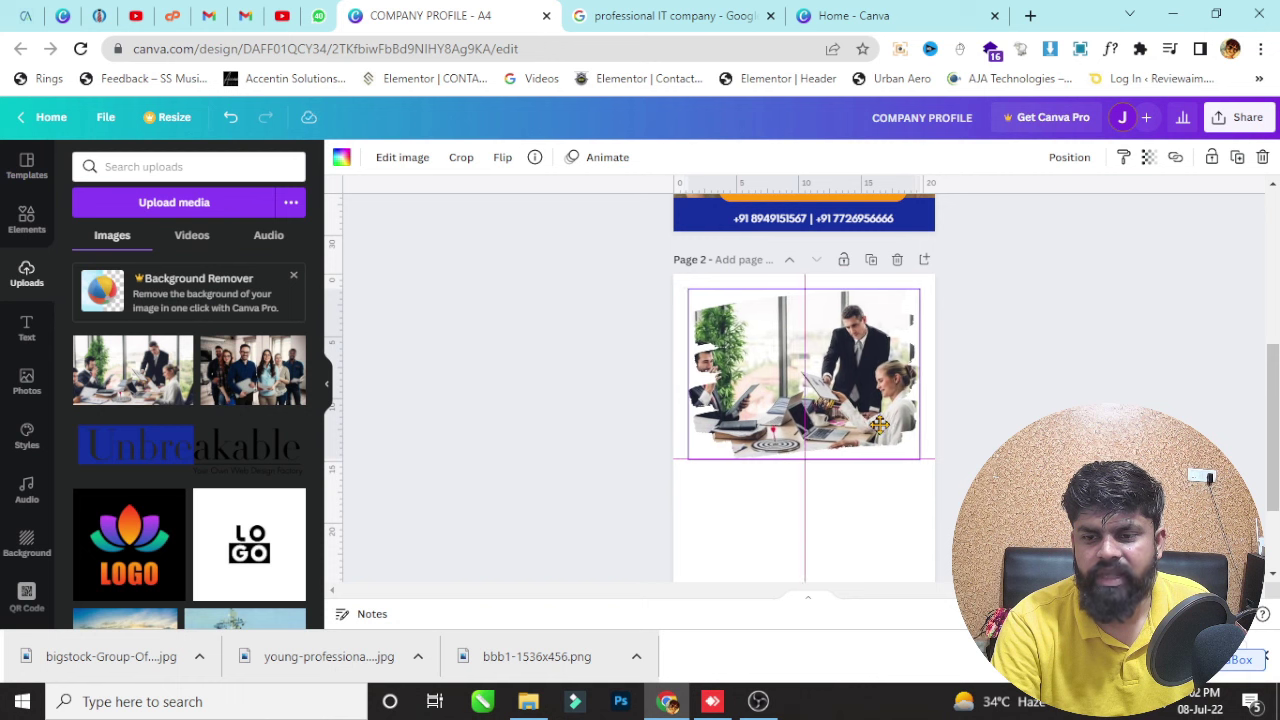
pyautogui.scroll(-2, 950, 440)
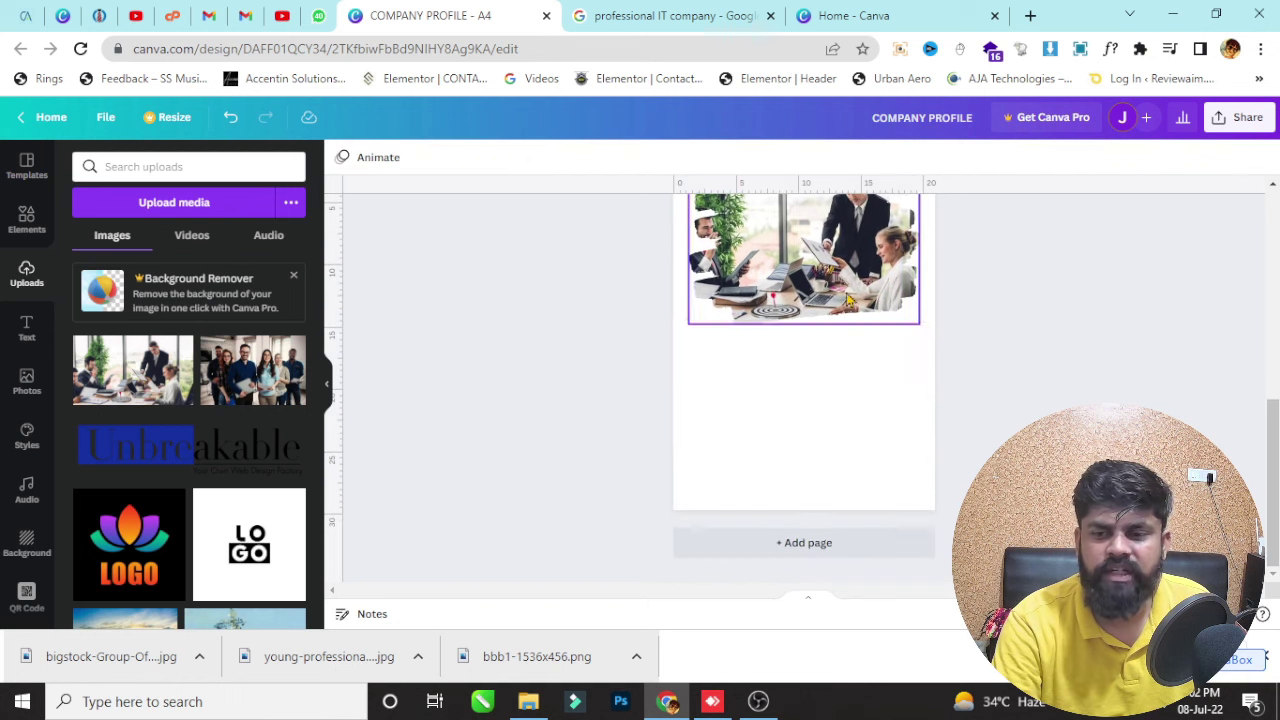
# - Add a 'Who We Are' heading to page 2 at size 41 in dark blue
pyautogui.click(27, 328)
pyautogui.click(185, 242)
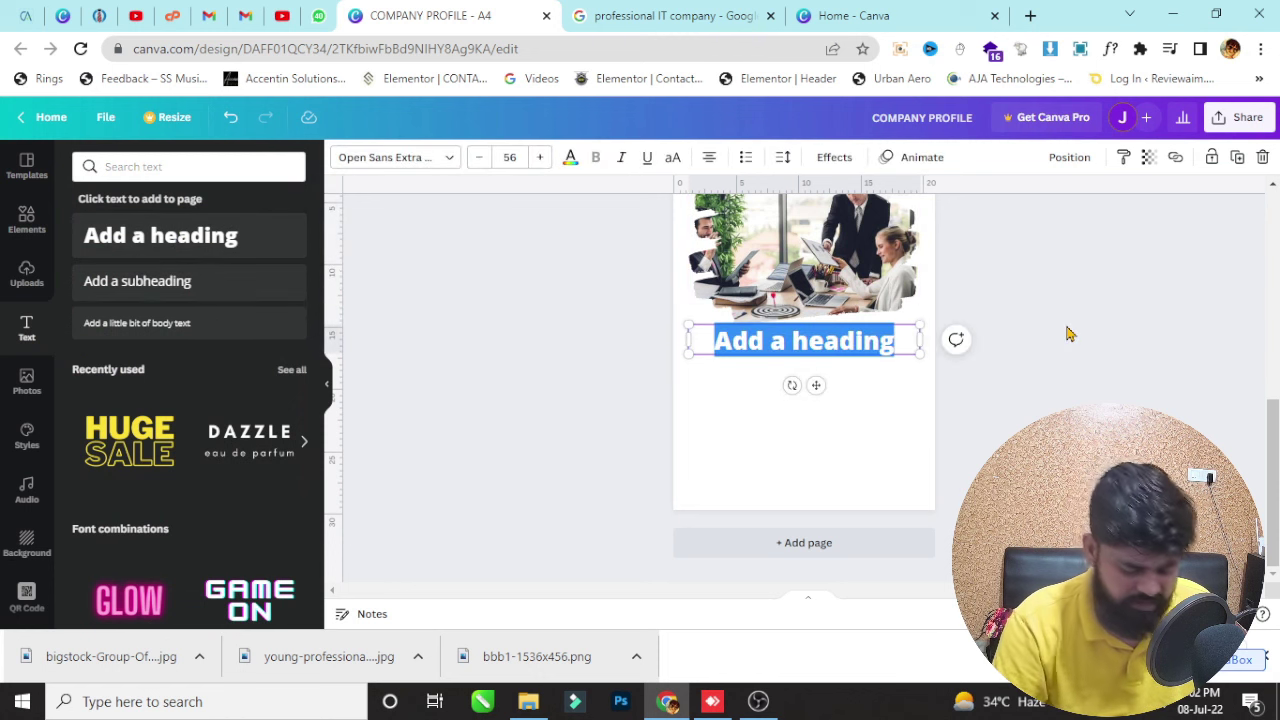
pyautogui.write('wHO ')
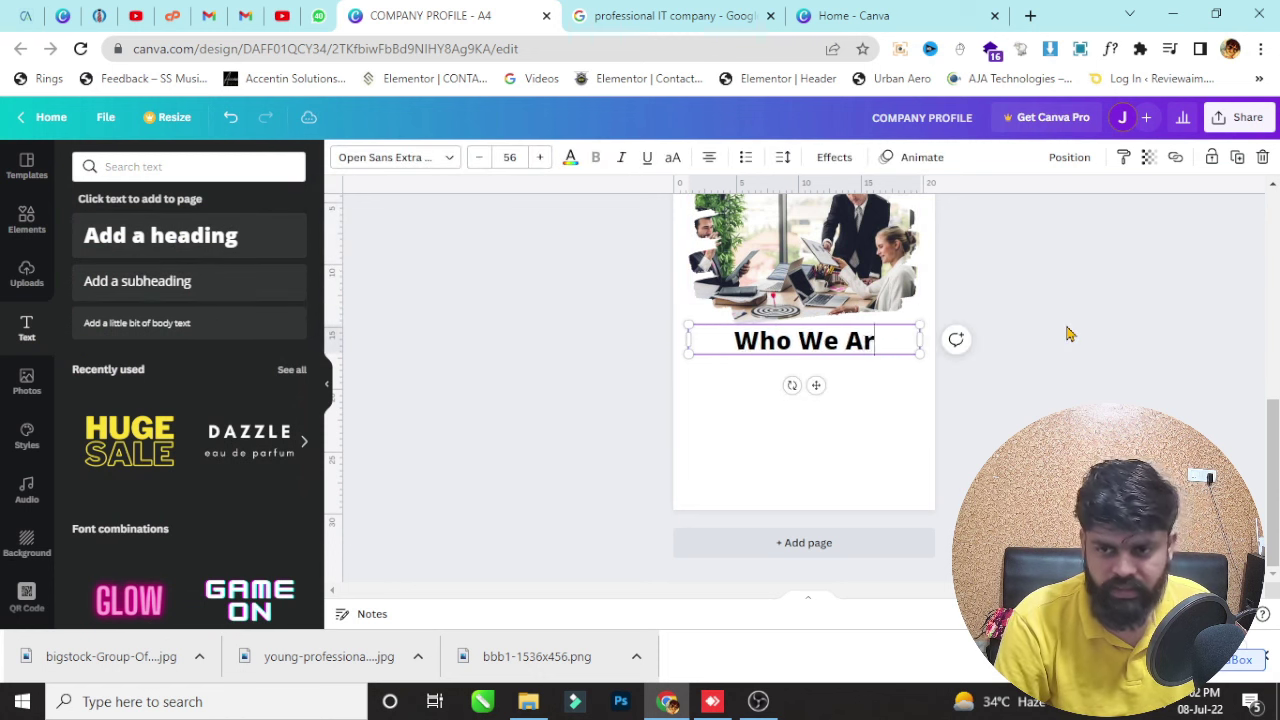
pyautogui.write('e')
pyautogui.hotkey('ctrl', 'a')
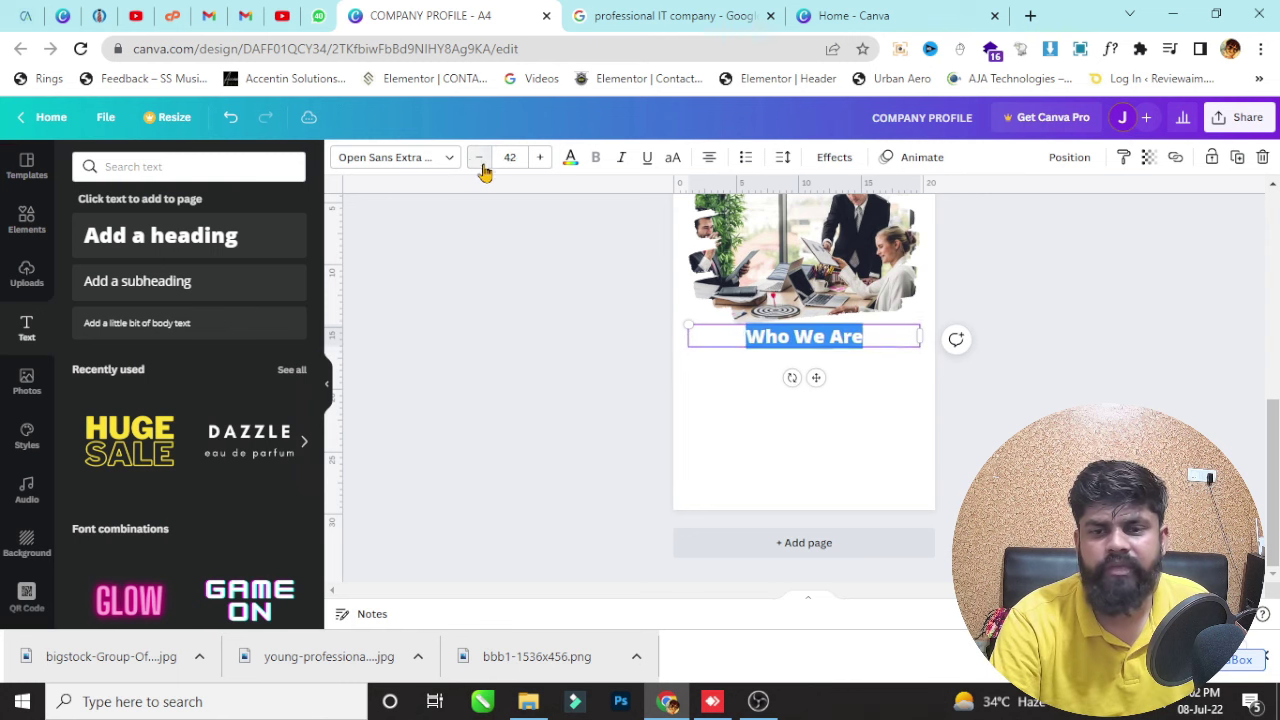
pyautogui.click(575, 160)
pyautogui.click(166, 234)
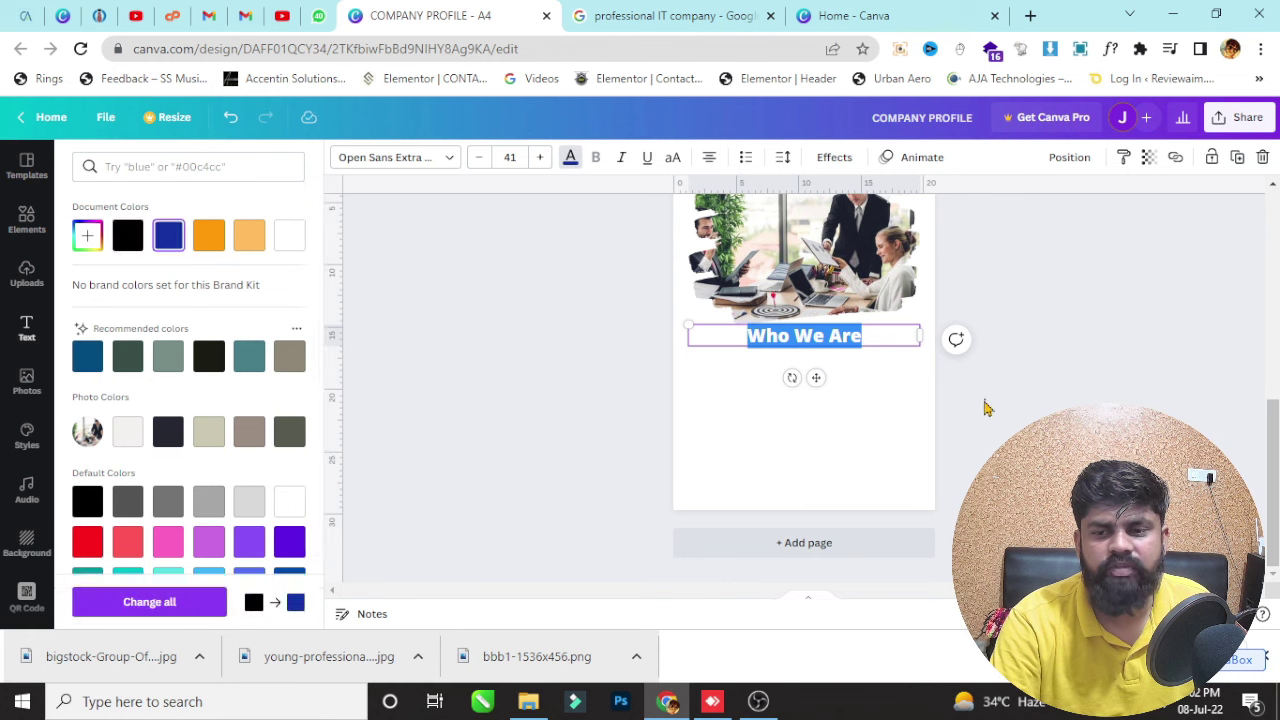
pyautogui.click(1150, 389)
# - Centre the heading under the photo and set it in Glacial Indifference
pyautogui.click(820, 295)
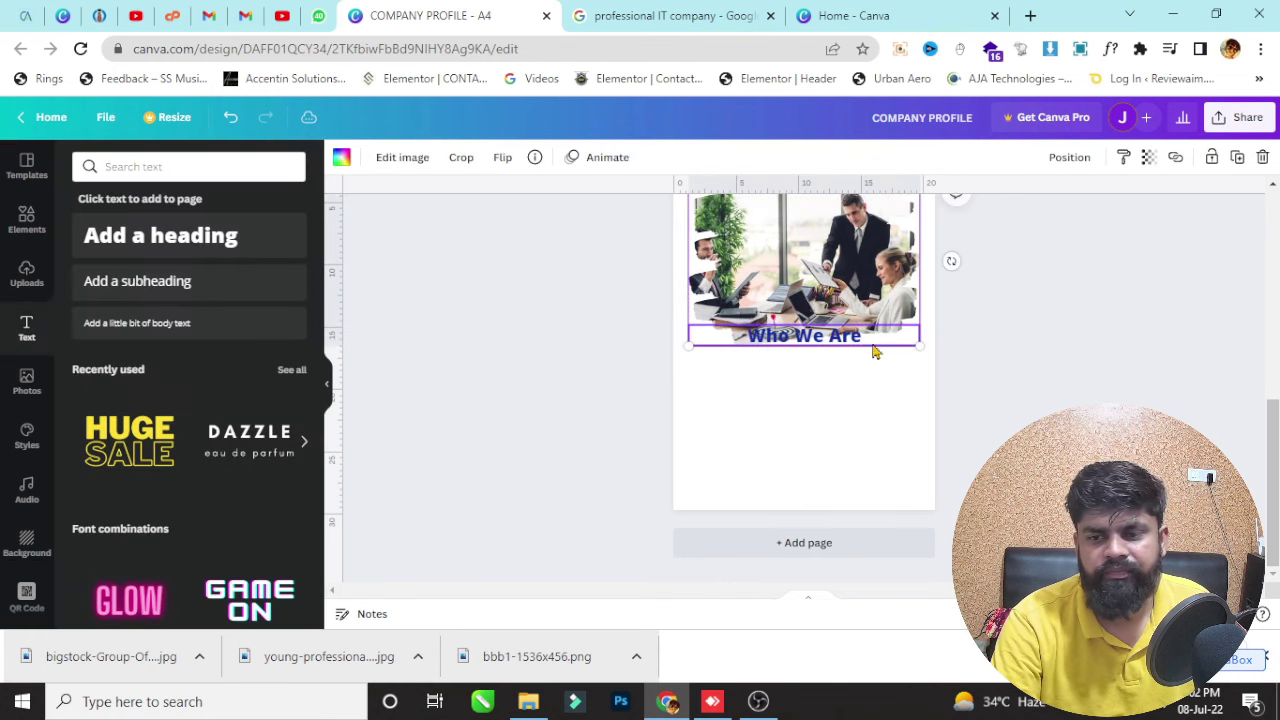
pyautogui.click(871, 360)
pyautogui.moveTo(849, 346); pyautogui.dragTo(930, 375)
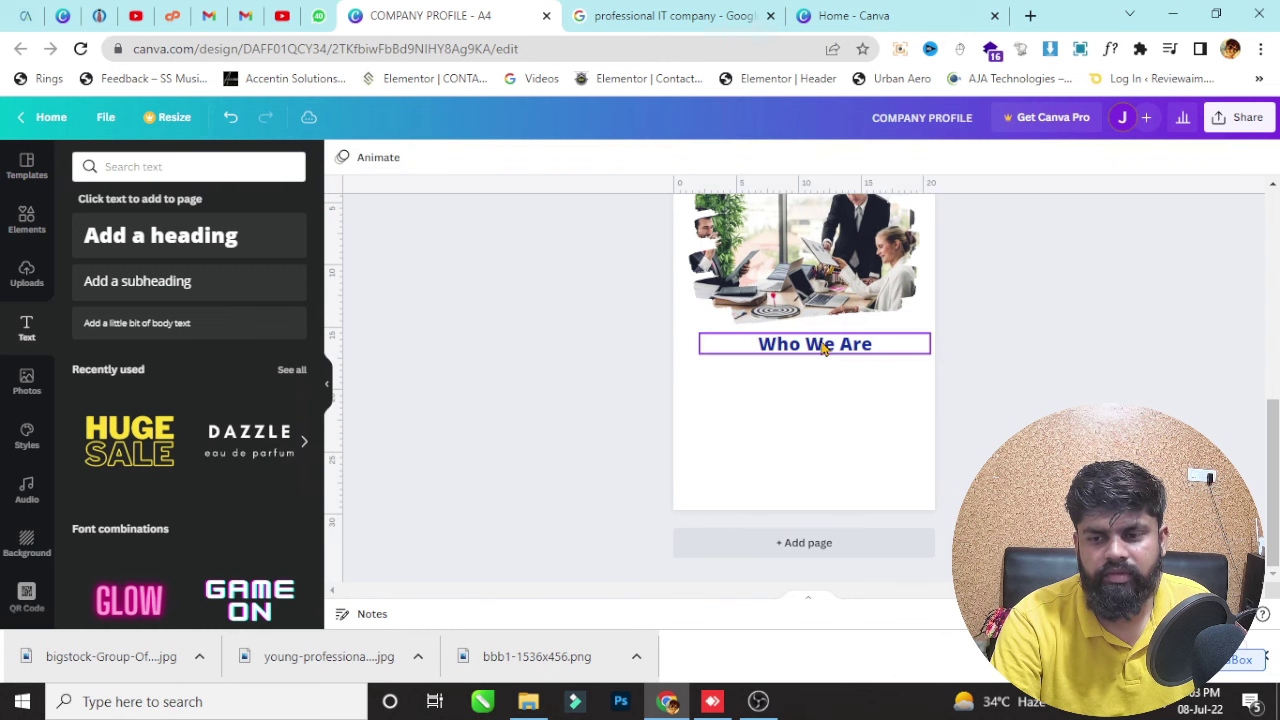
pyautogui.moveTo(822, 340); pyautogui.dragTo(816, 341)
pyautogui.click(372, 157)
pyautogui.write('GLAC')
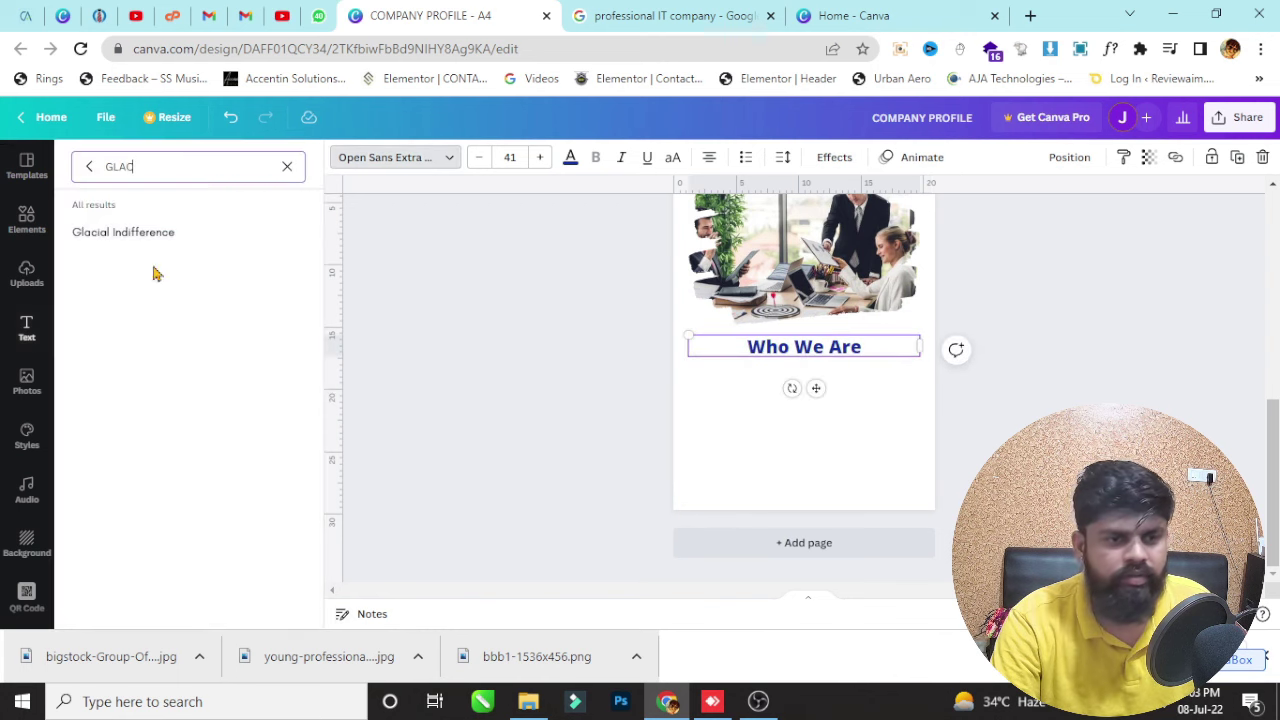
pyautogui.click(140, 232)
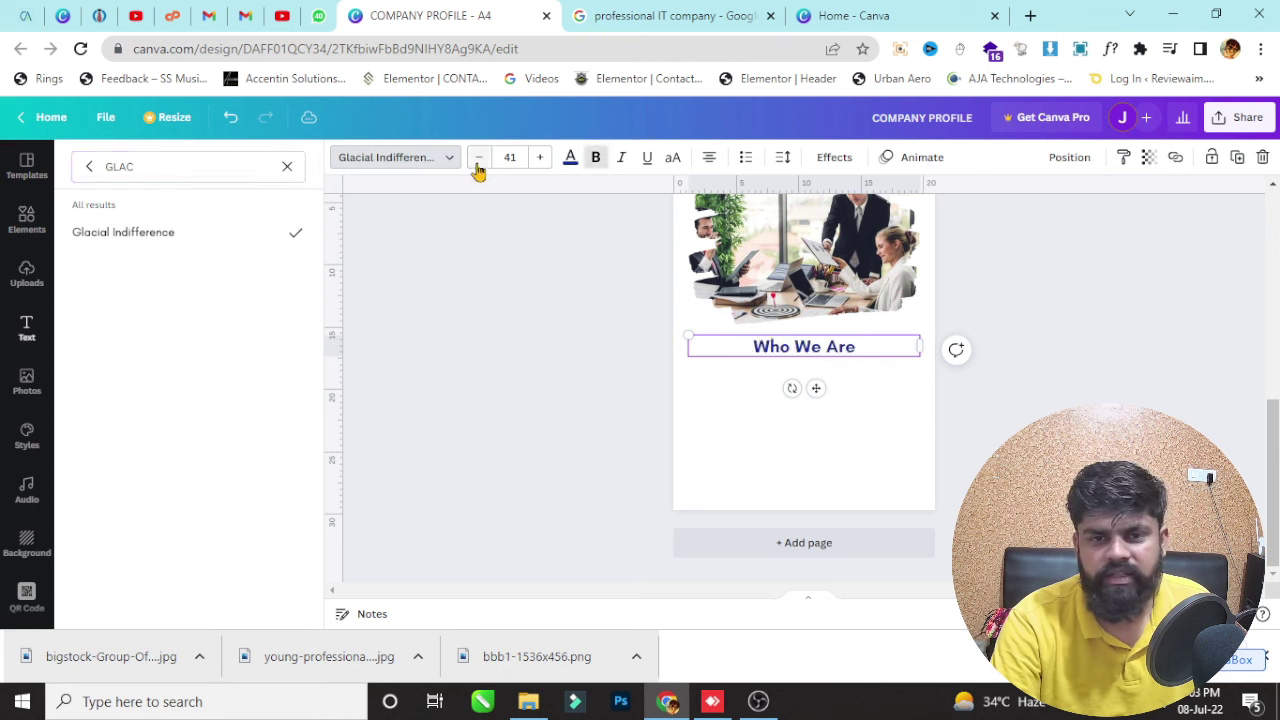
# - Add a body text box onto page 2 beneath the heading, discarding an extra subheading
pyautogui.click(1008, 425)
pyautogui.scroll(2, 1054, 371)
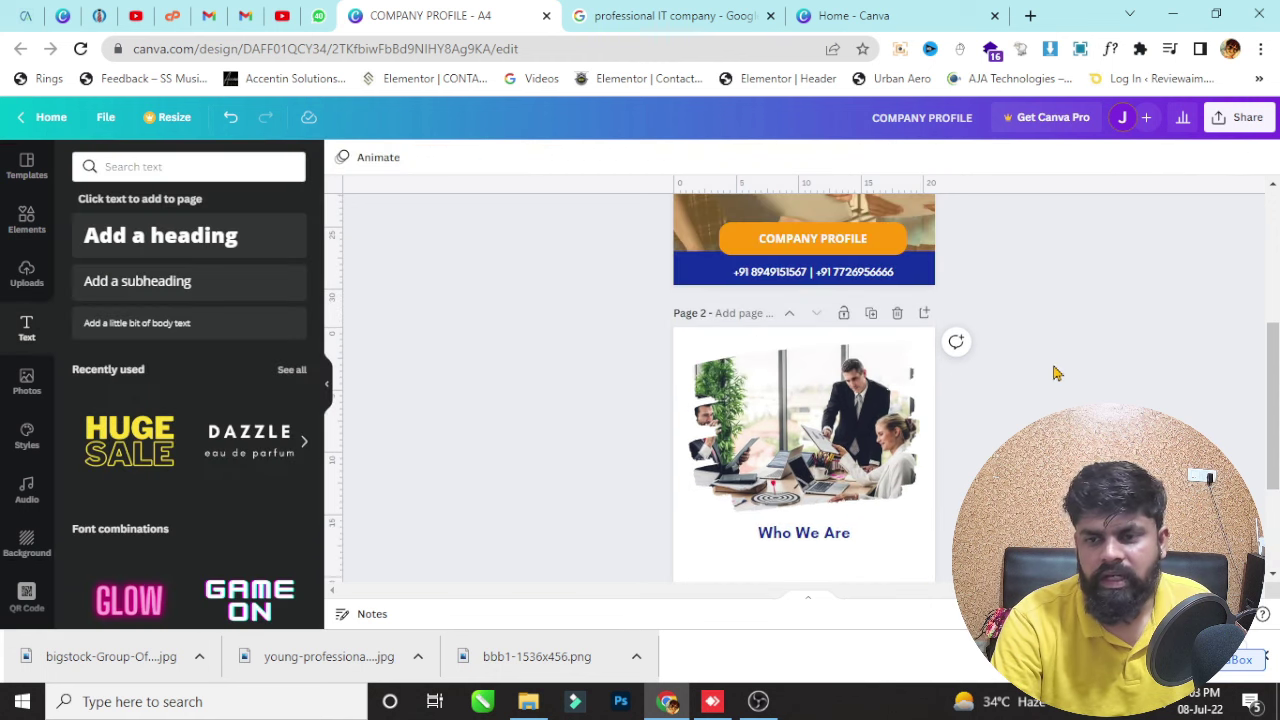
pyautogui.scroll(-2, 529, 372)
pyautogui.click(137, 281)
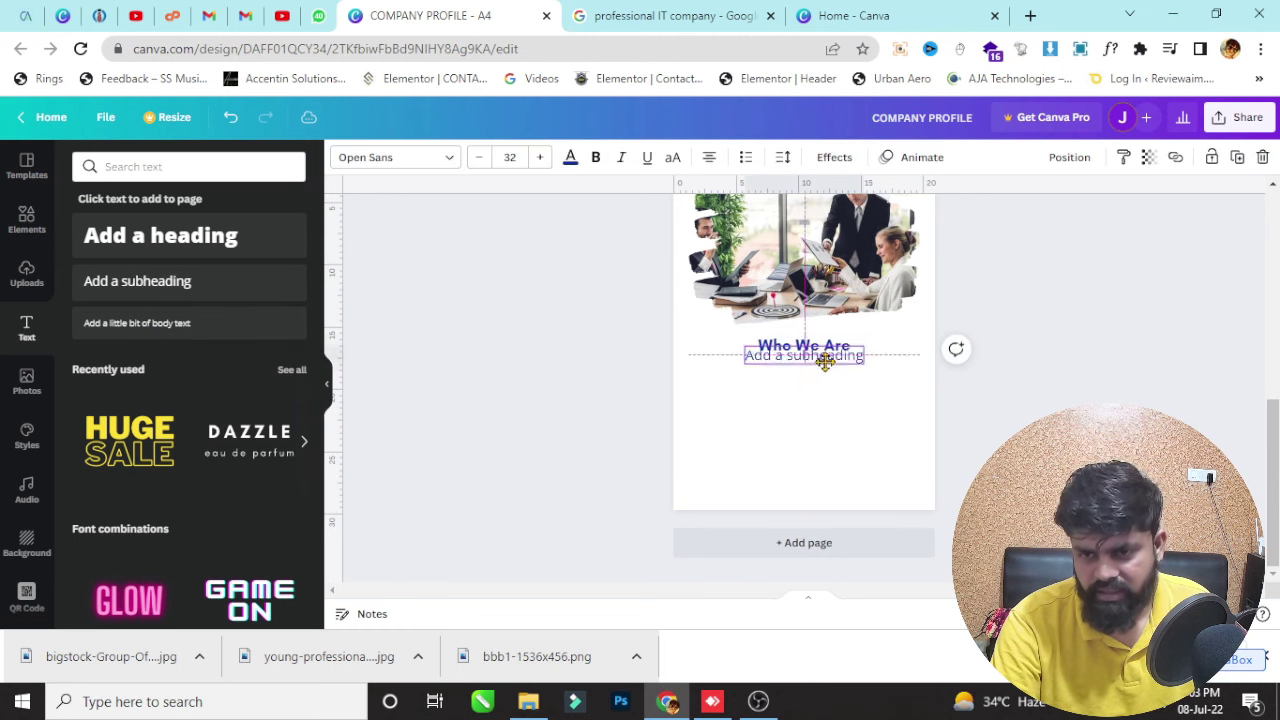
pyautogui.moveTo(820, 345); pyautogui.dragTo(823, 365)
pyautogui.press('Delete')
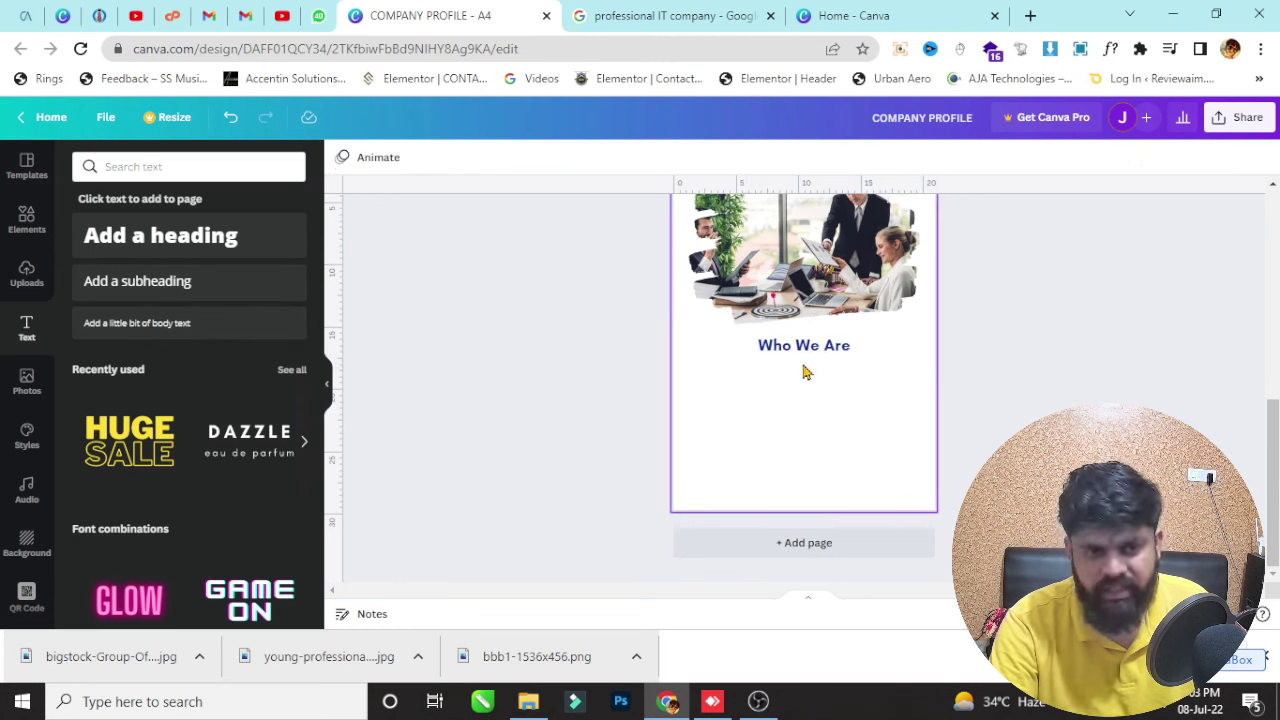
pyautogui.click(803, 343)
pyautogui.press('Escape')
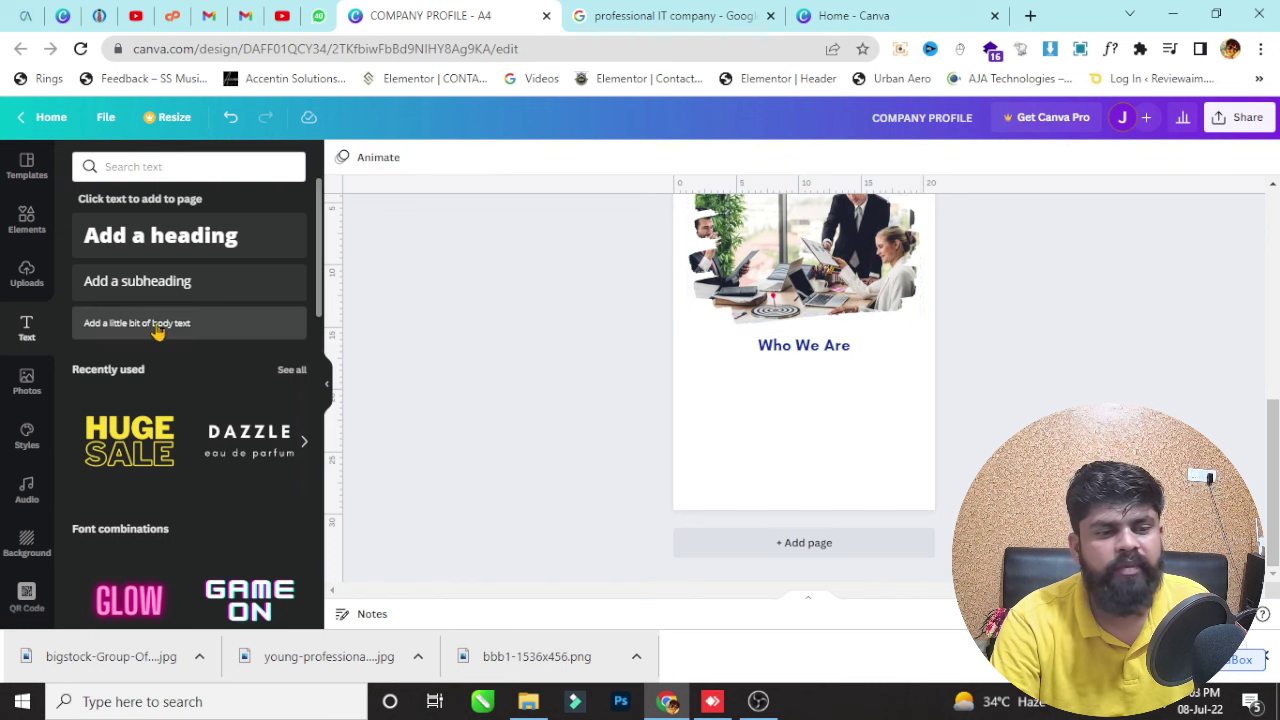
pyautogui.moveTo(302, 345)
pyautogui.mouseDown()
pyautogui.moveTo(866, 340)
pyautogui.moveTo(848, 380)
pyautogui.mouseUp()
# - Open unbreakable.co.in in a new tab at the start of the tab bar and pin it
pyautogui.click(787, 16)
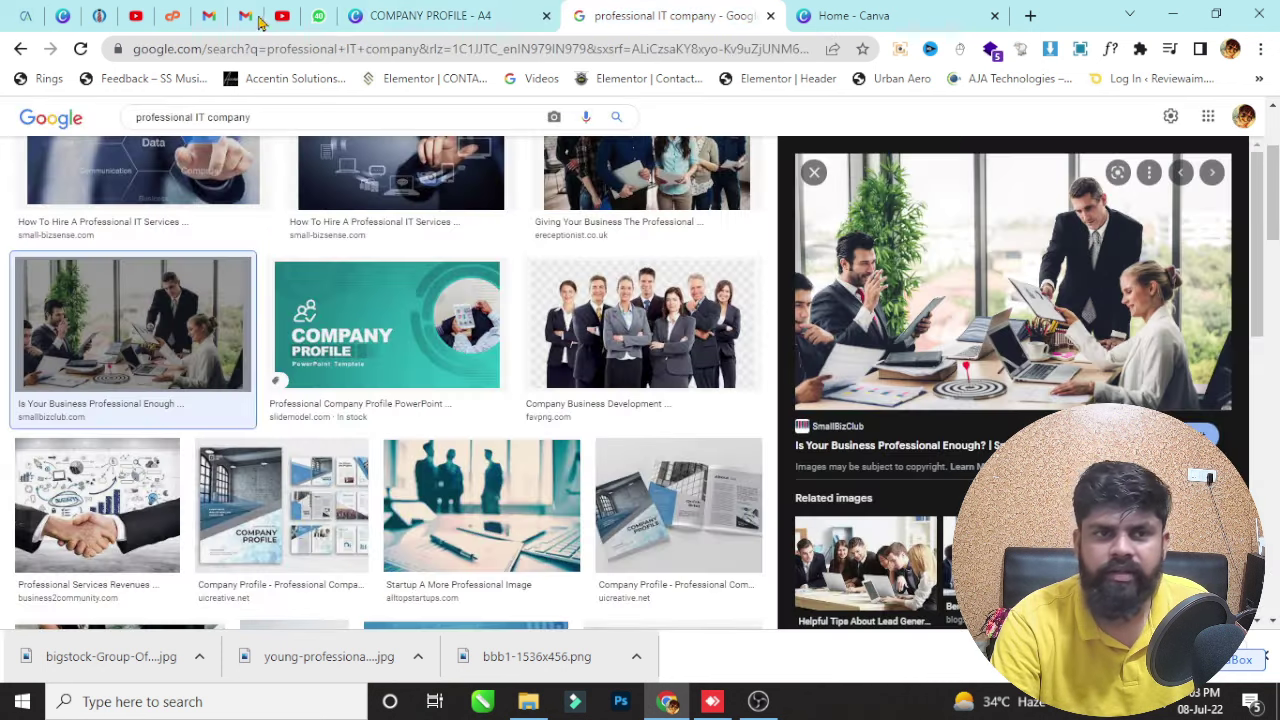
pyautogui.click(962, 17)
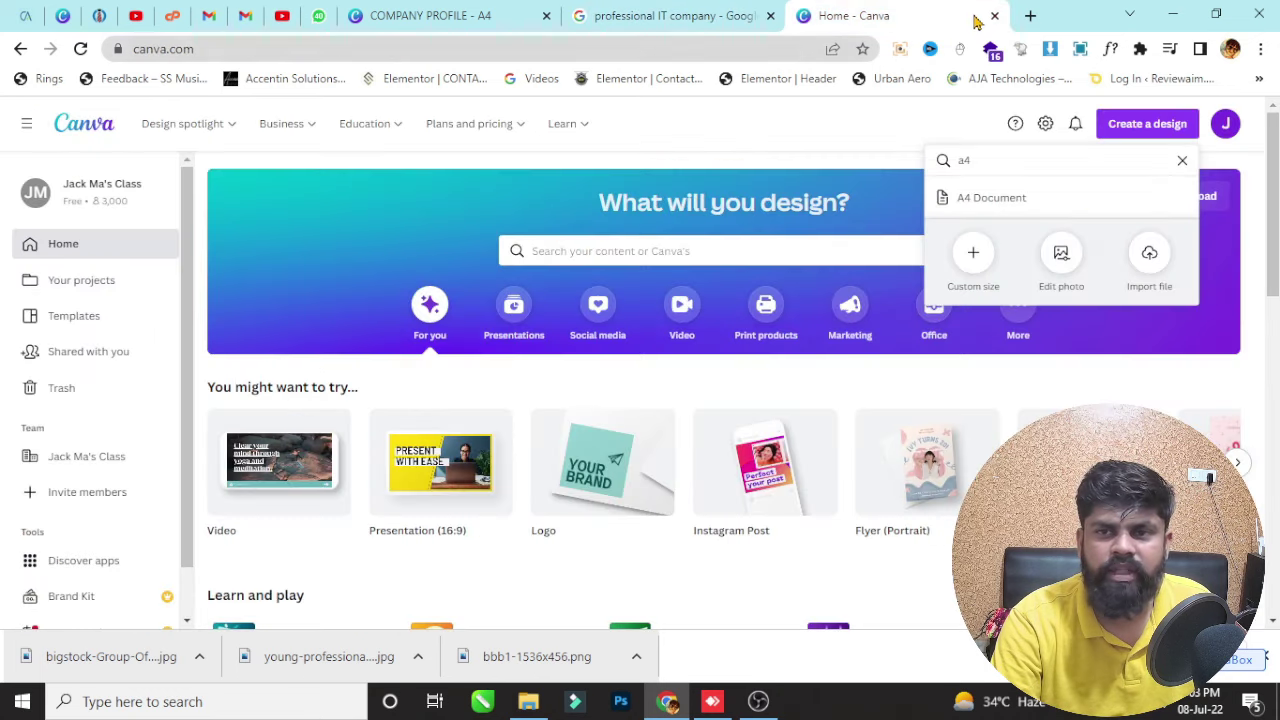
pyautogui.click(1028, 17)
pyautogui.moveTo(940, 16); pyautogui.dragTo(365, 12)
pyautogui.write('u')
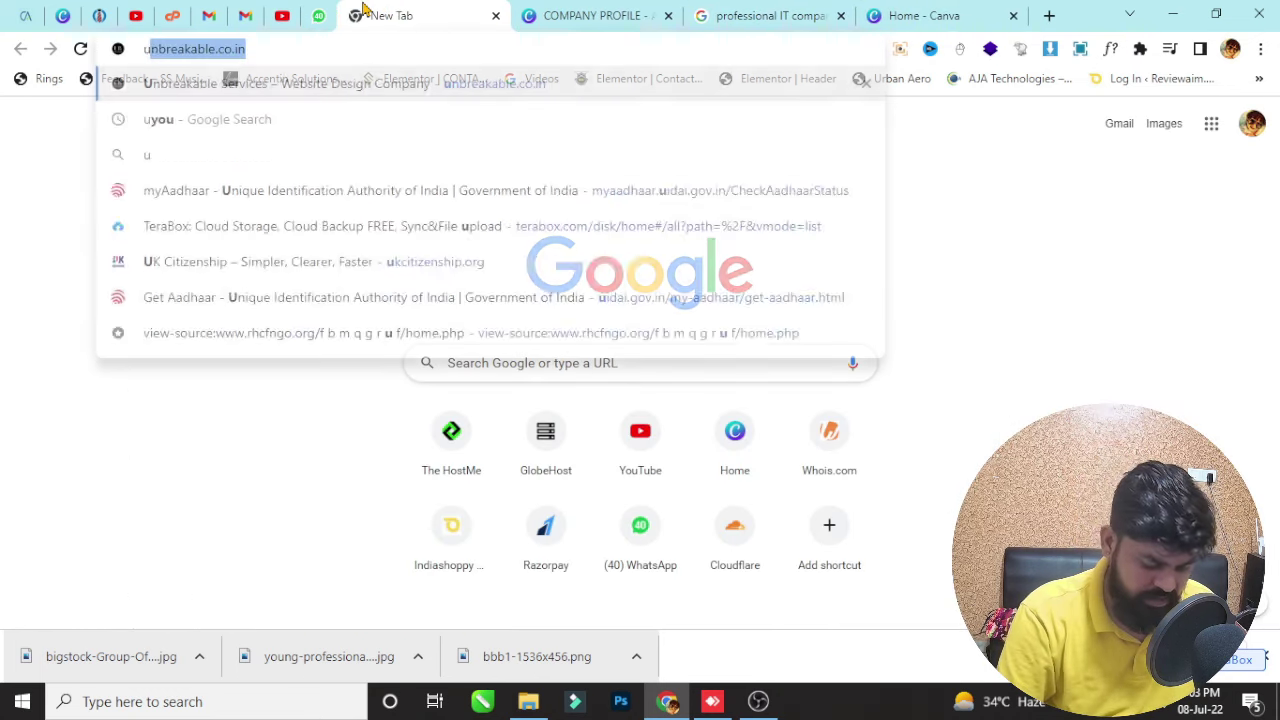
pyautogui.write('n')
pyautogui.press('Return')
pyautogui.rightClick(365, 12)
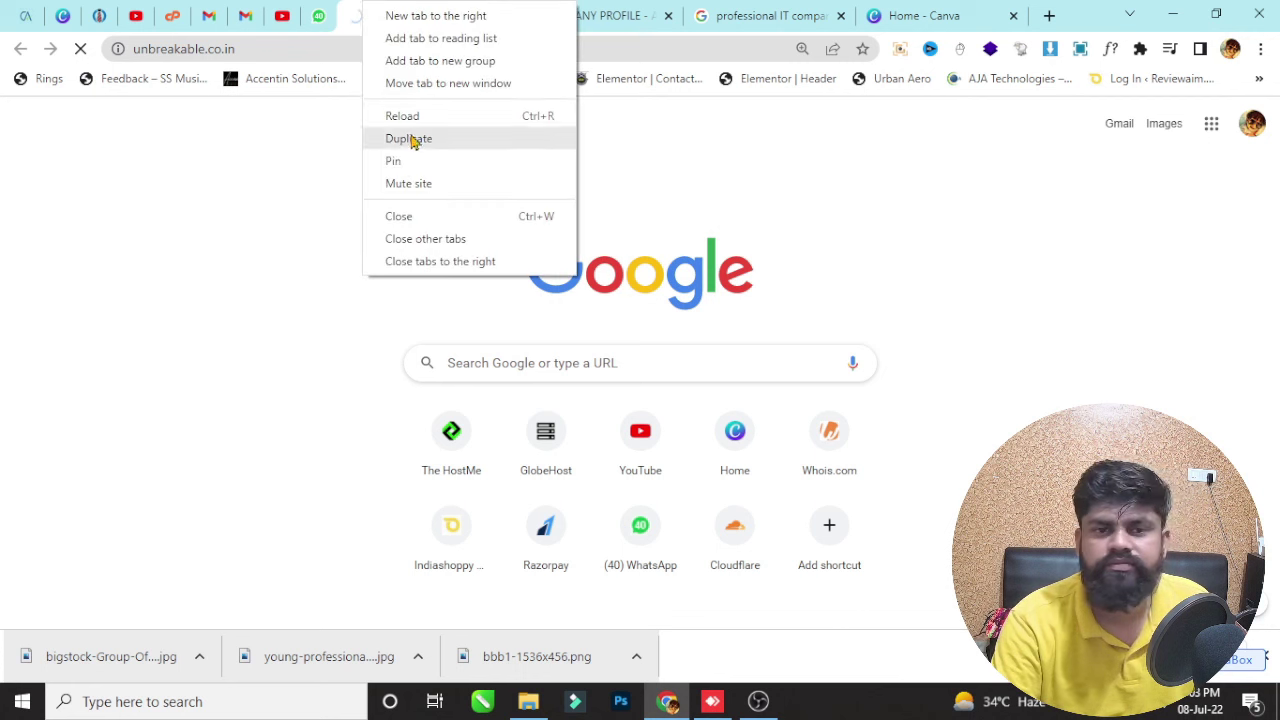
pyautogui.click(409, 160)
# - Copy the website's two introduction paragraphs and return to the COMPANY PROFILE design
pyautogui.scroll(-3, 548, 355)
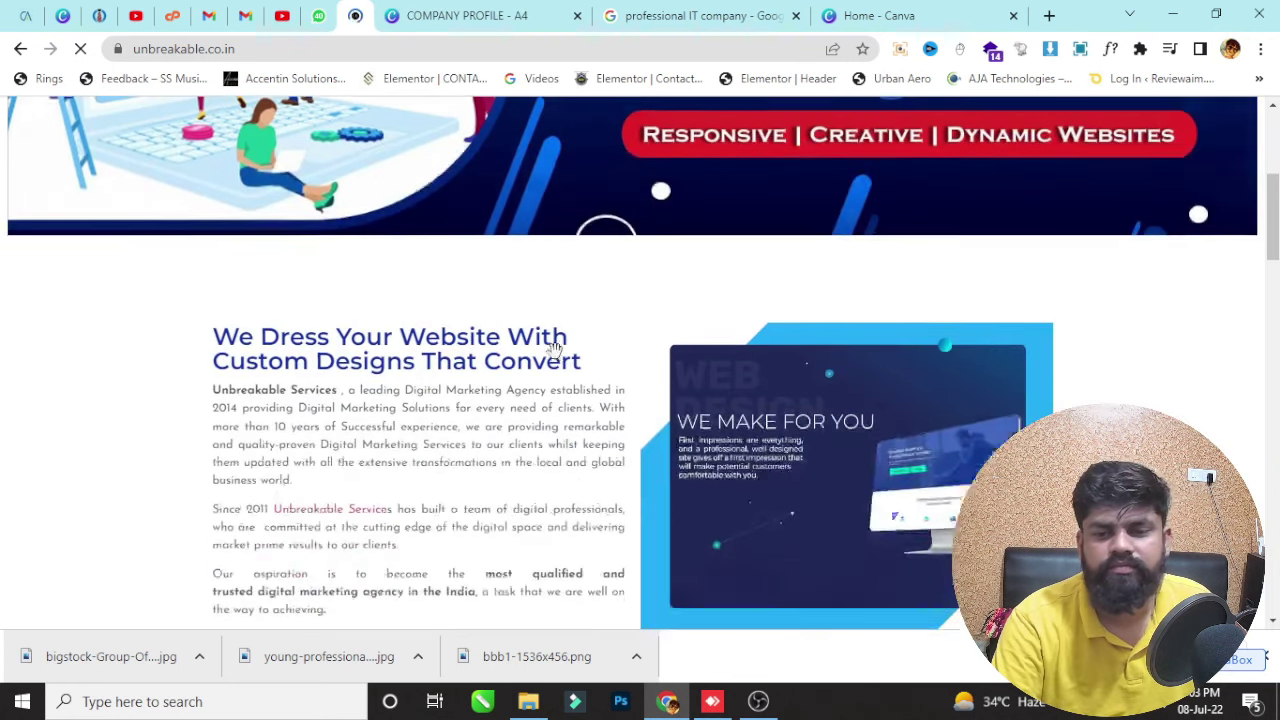
pyautogui.rightClick(355, 15)
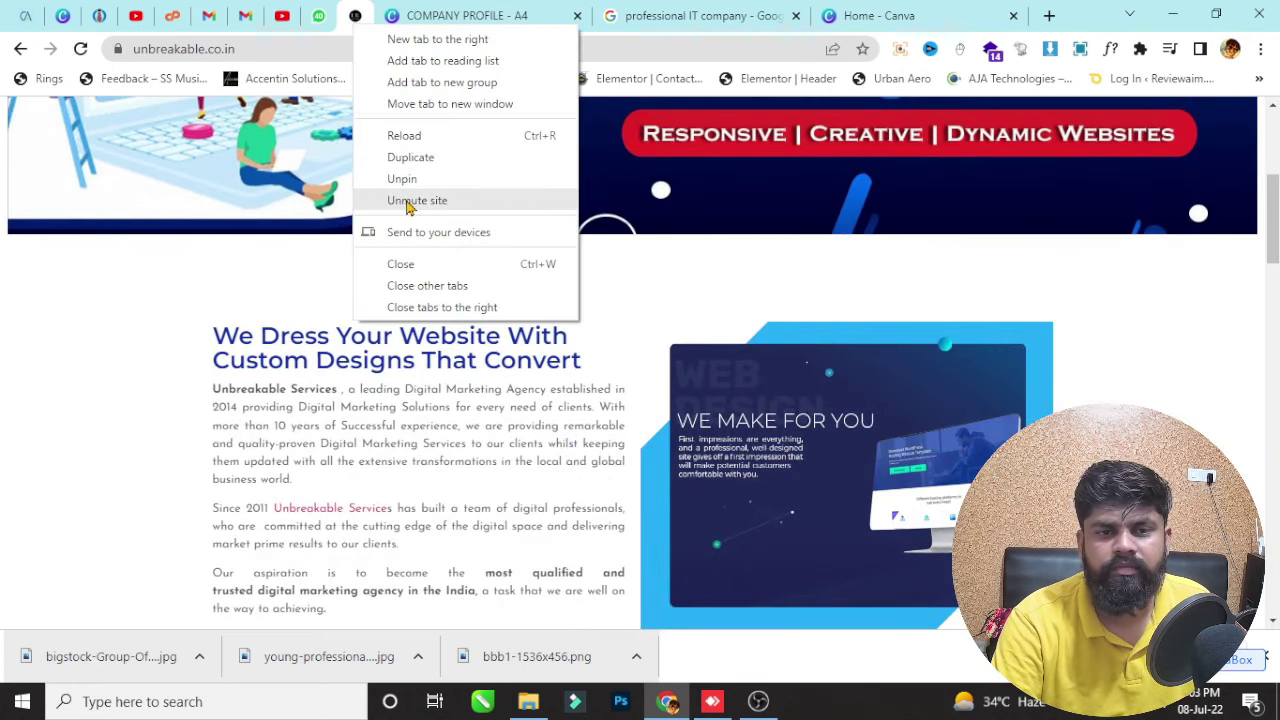
pyautogui.click(205, 421)
pyautogui.moveTo(212, 389); pyautogui.dragTo(232, 407)
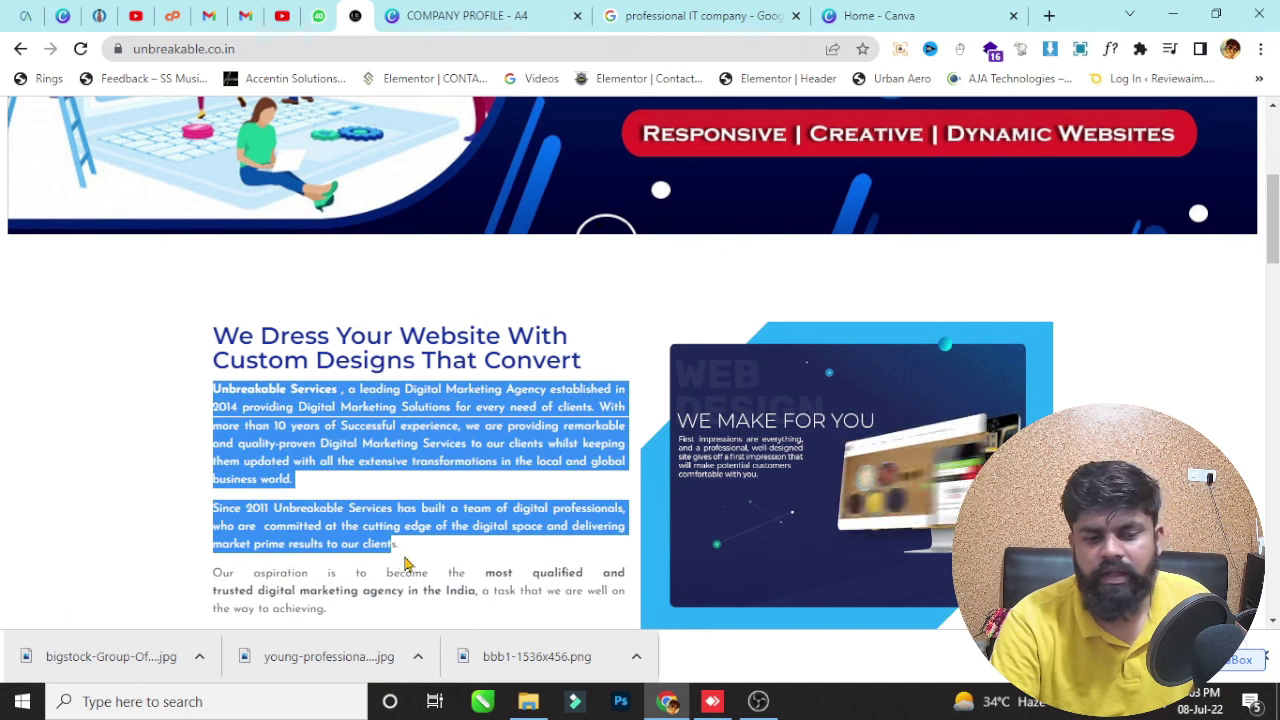
pyautogui.moveTo(355, 538)
pyautogui.mouseDown()
pyautogui.moveTo(400, 572)
pyautogui.moveTo(212, 389)
pyautogui.mouseUp()
pyautogui.click(398, 543)
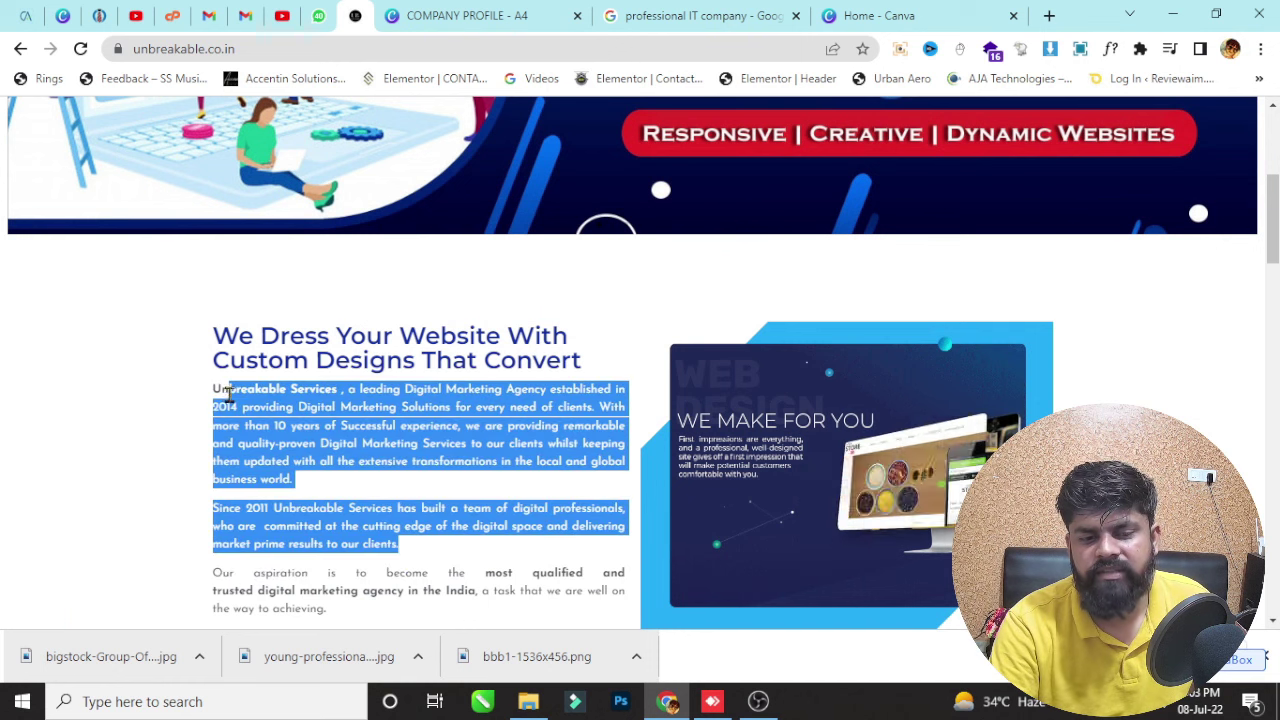
pyautogui.click(852, 15)
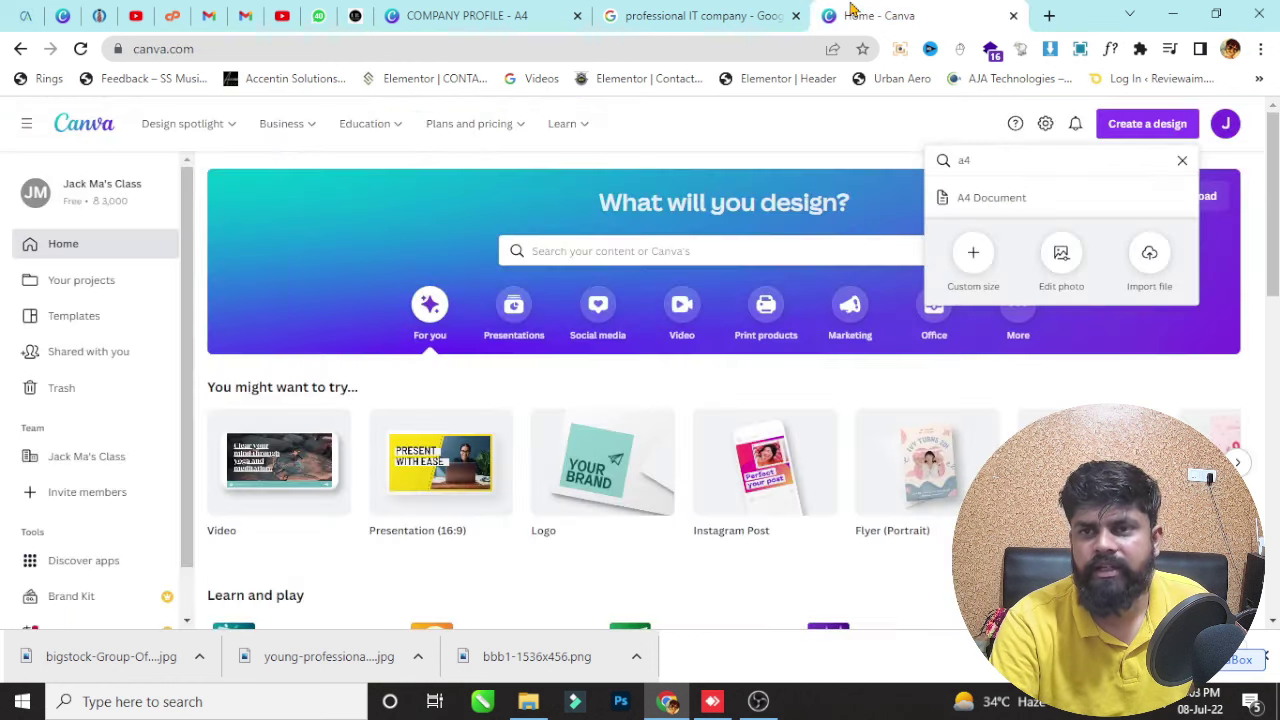
pyautogui.click(449, 12)
# - Paste the about-us paragraphs into the body text box and widen it across the page
pyautogui.hotkey('ctrl', 'v')
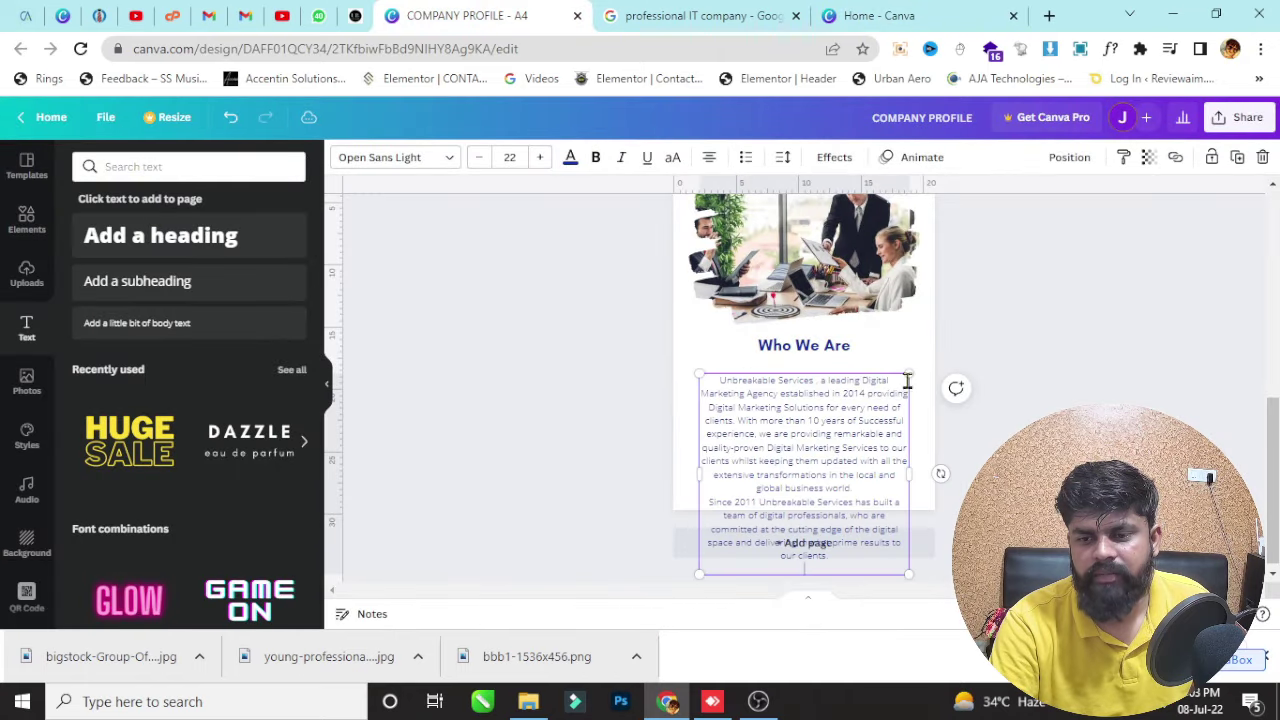
pyautogui.hotkey('ctrl', 'a')
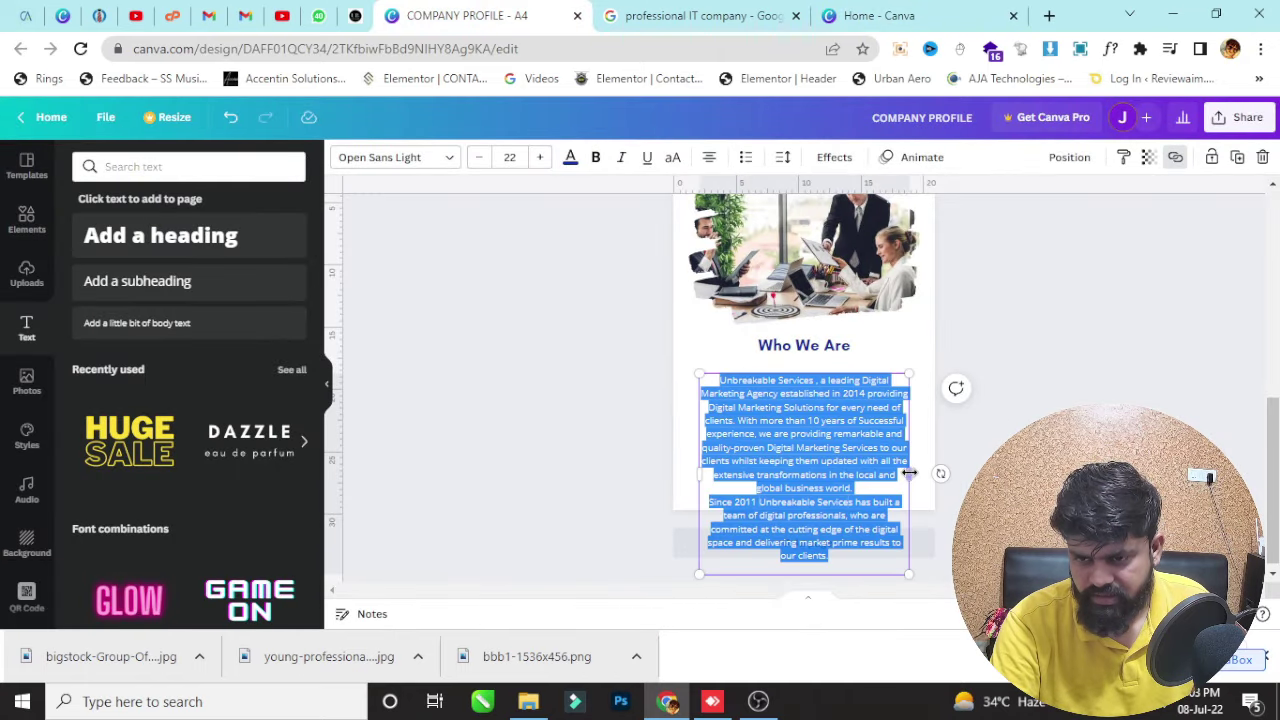
pyautogui.moveTo(909, 473); pyautogui.dragTo(964, 470)
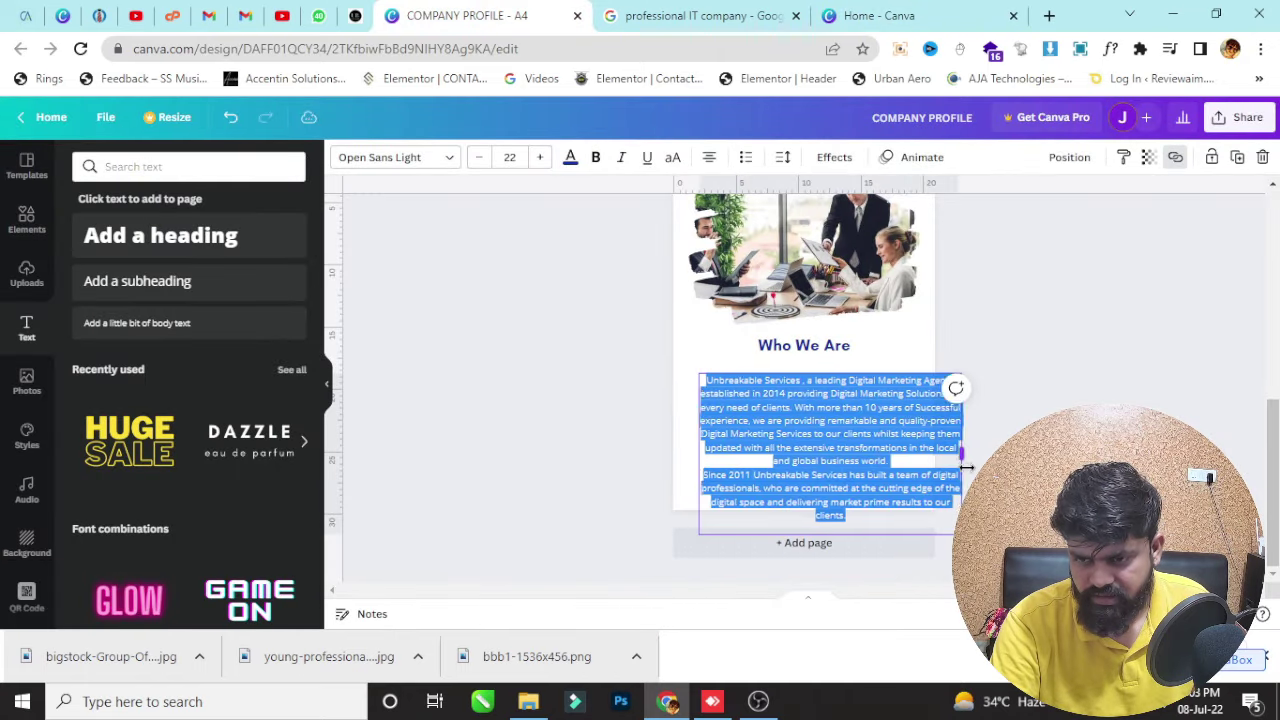
pyautogui.click(709, 160)
pyautogui.click(709, 160)
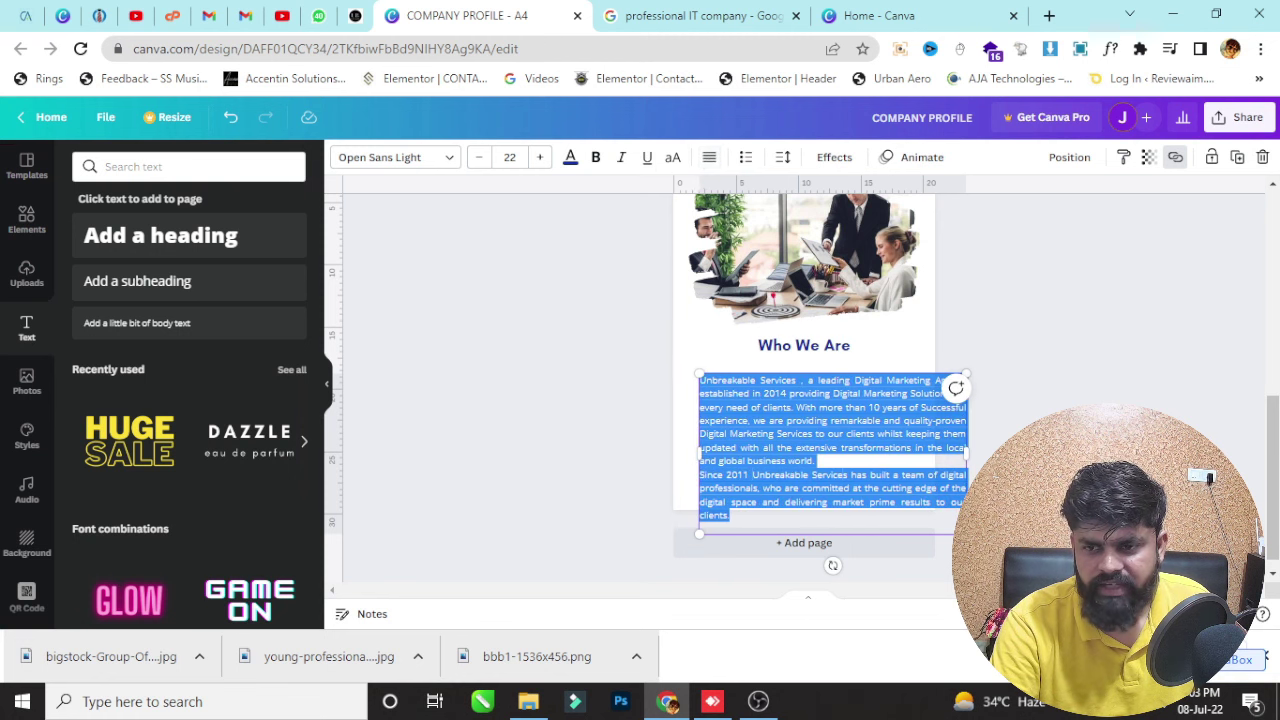
pyautogui.moveTo(898, 482); pyautogui.dragTo(872, 465)
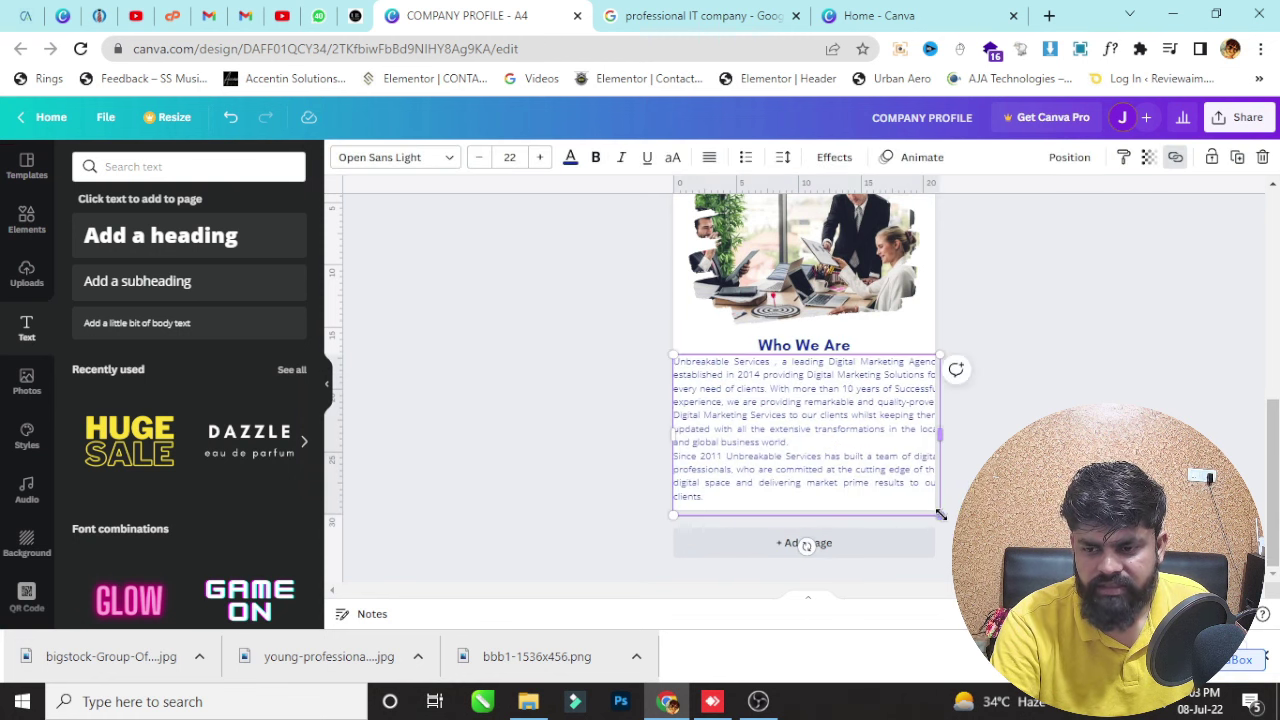
pyautogui.moveTo(941, 515); pyautogui.dragTo(900, 491)
pyautogui.moveTo(782, 420); pyautogui.dragTo(797, 425)
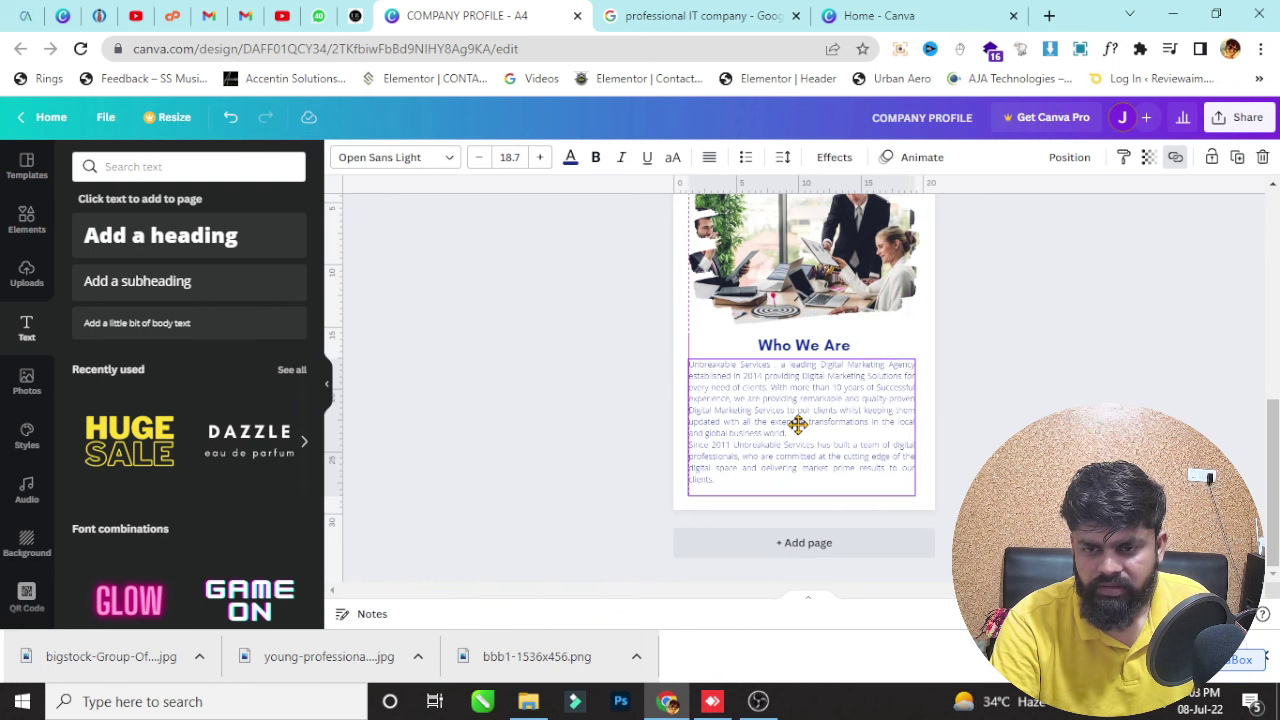
pyautogui.moveTo(915, 426); pyautogui.dragTo(921, 431)
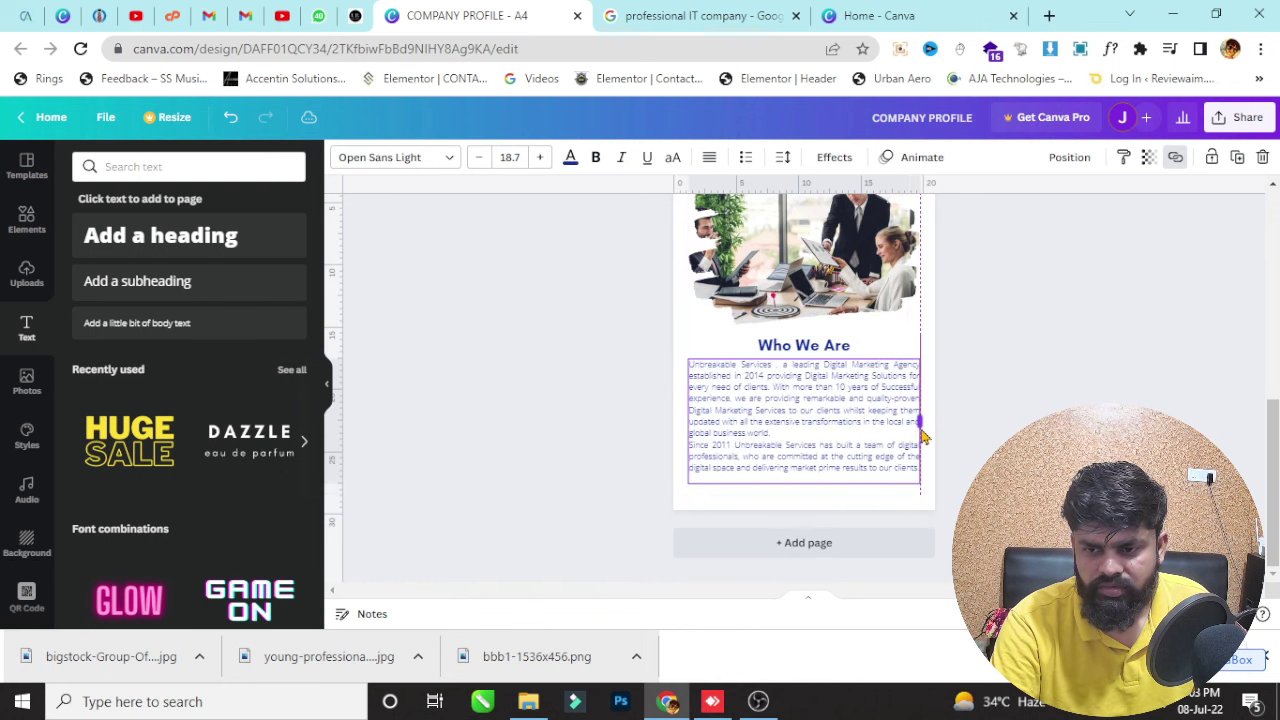
# - Set the body text font to Glacial Indifference, keeping its colour
pyautogui.tripleClick(850, 427)
pyautogui.click(405, 160)
pyautogui.write('GLAC')
pyautogui.click(123, 232)
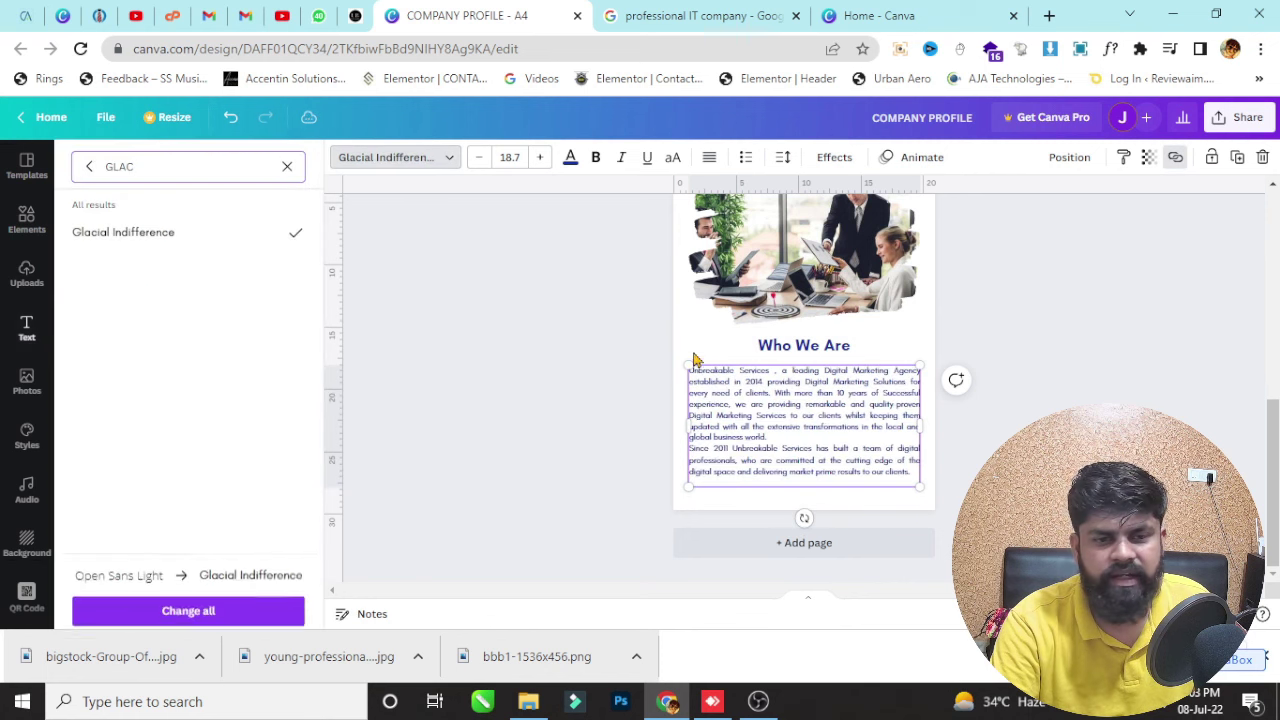
pyautogui.click(570, 158)
pyautogui.press('Escape')
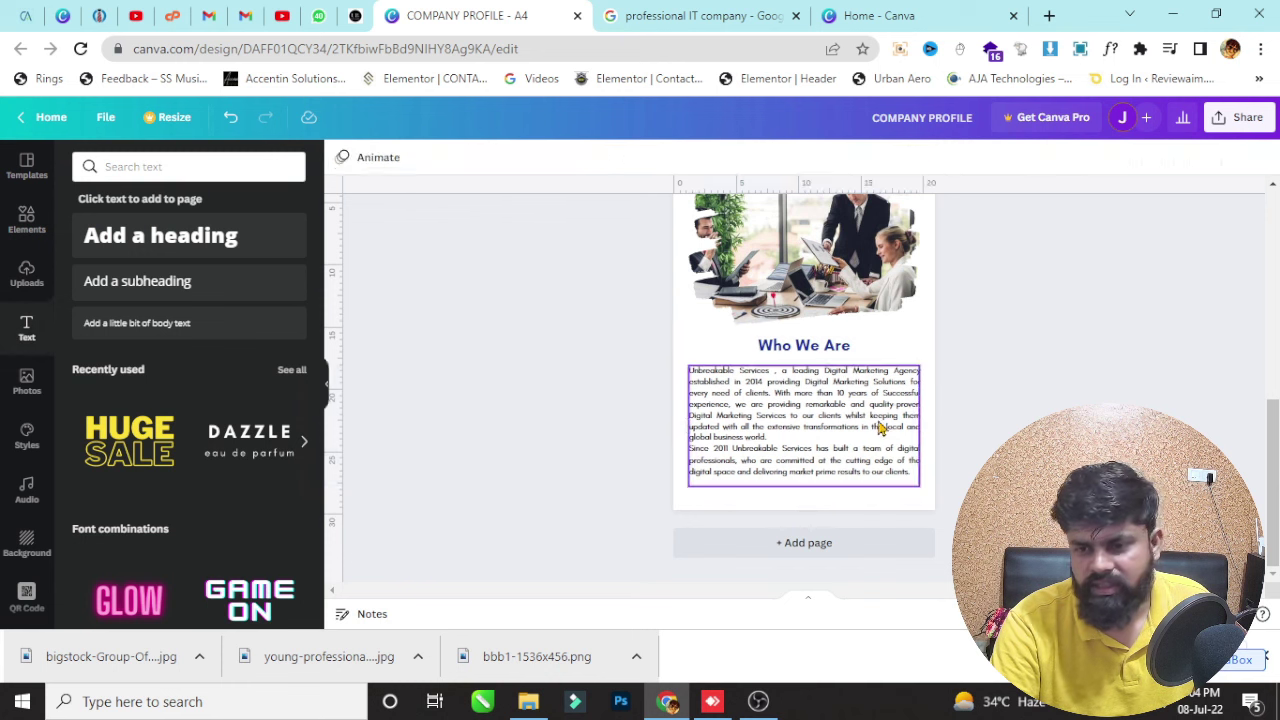
# - Enlarge all body text to 20.7 and centre-align it
pyautogui.tripleClick(890, 427)
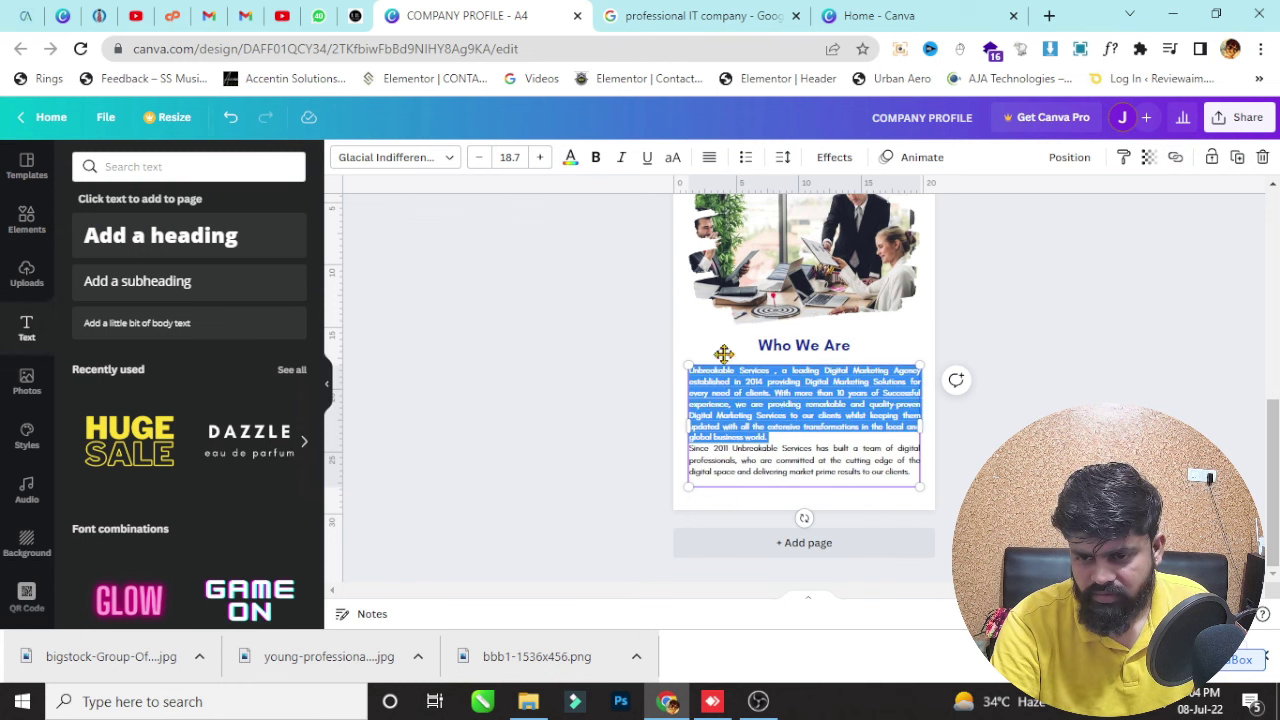
pyautogui.hotkey('ctrl', 'a')
pyautogui.click(540, 158)
pyautogui.click(540, 158)
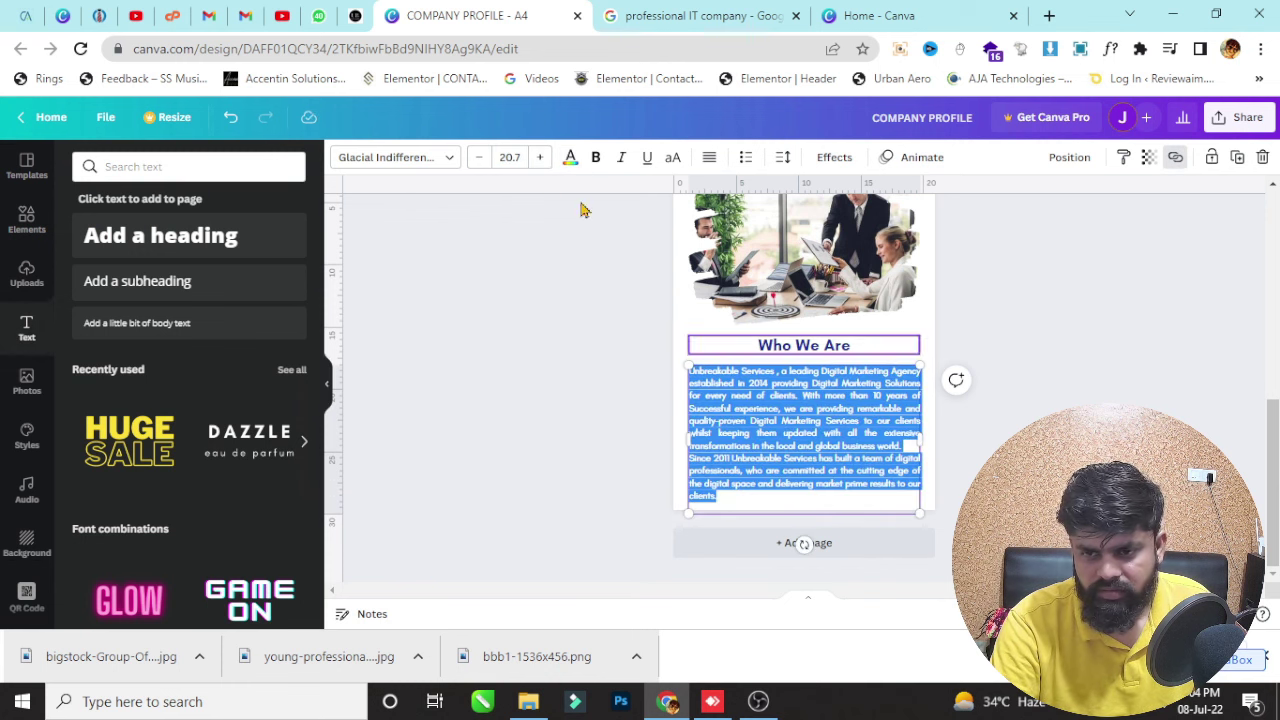
pyautogui.click(710, 160)
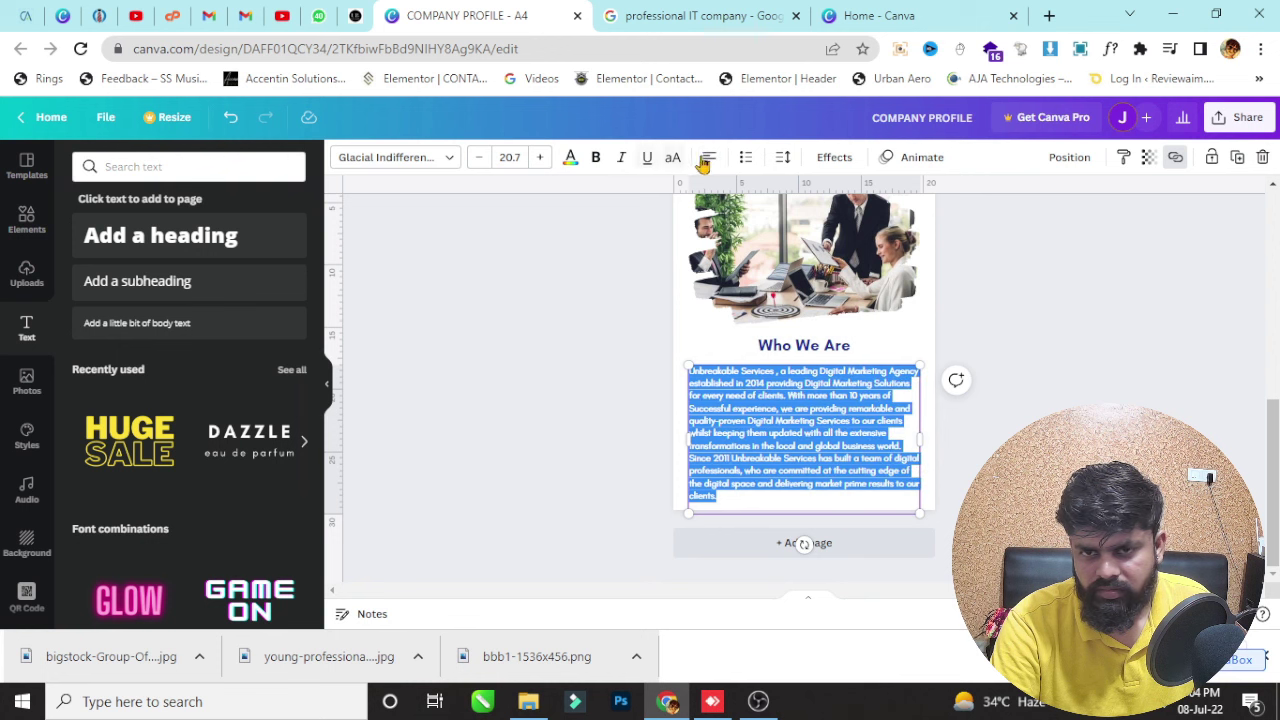
pyautogui.click(707, 160)
pyautogui.click(1062, 398)
pyautogui.click(843, 447)
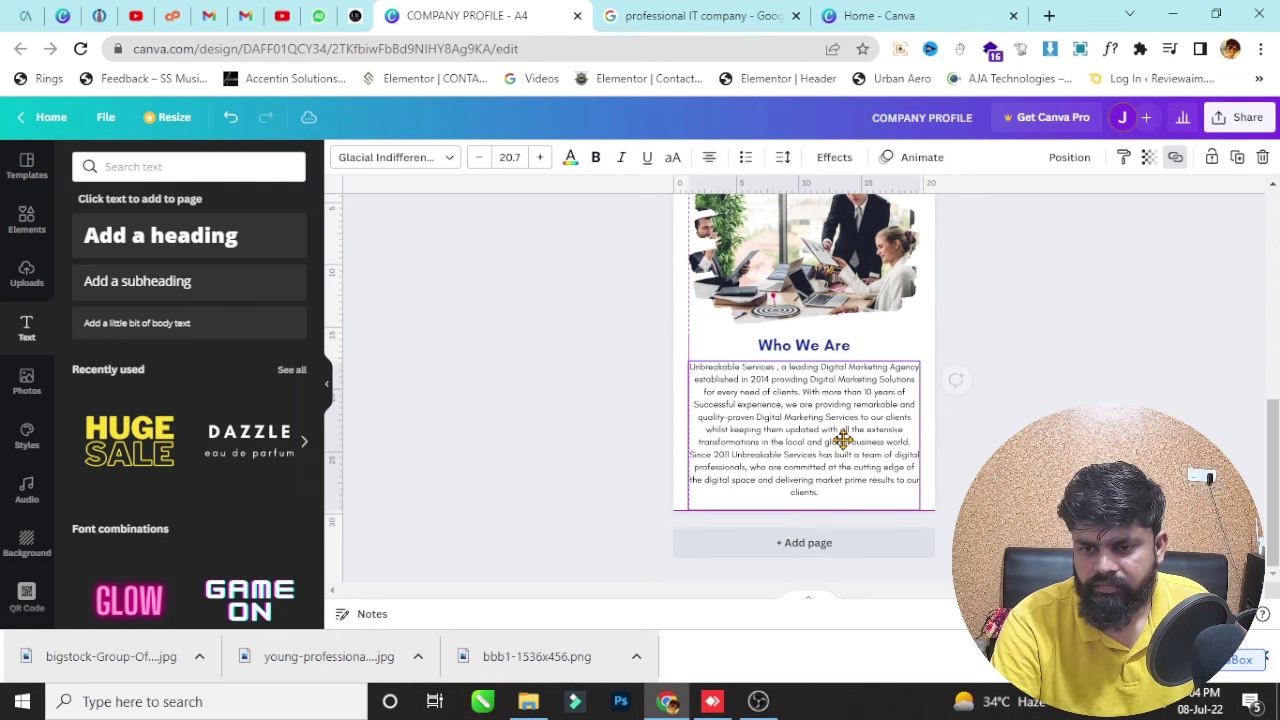
pyautogui.click(1191, 406)
# - Check the body text box and nudge the 'Who We Are' heading up slightly
pyautogui.scroll(2, 1062, 300)
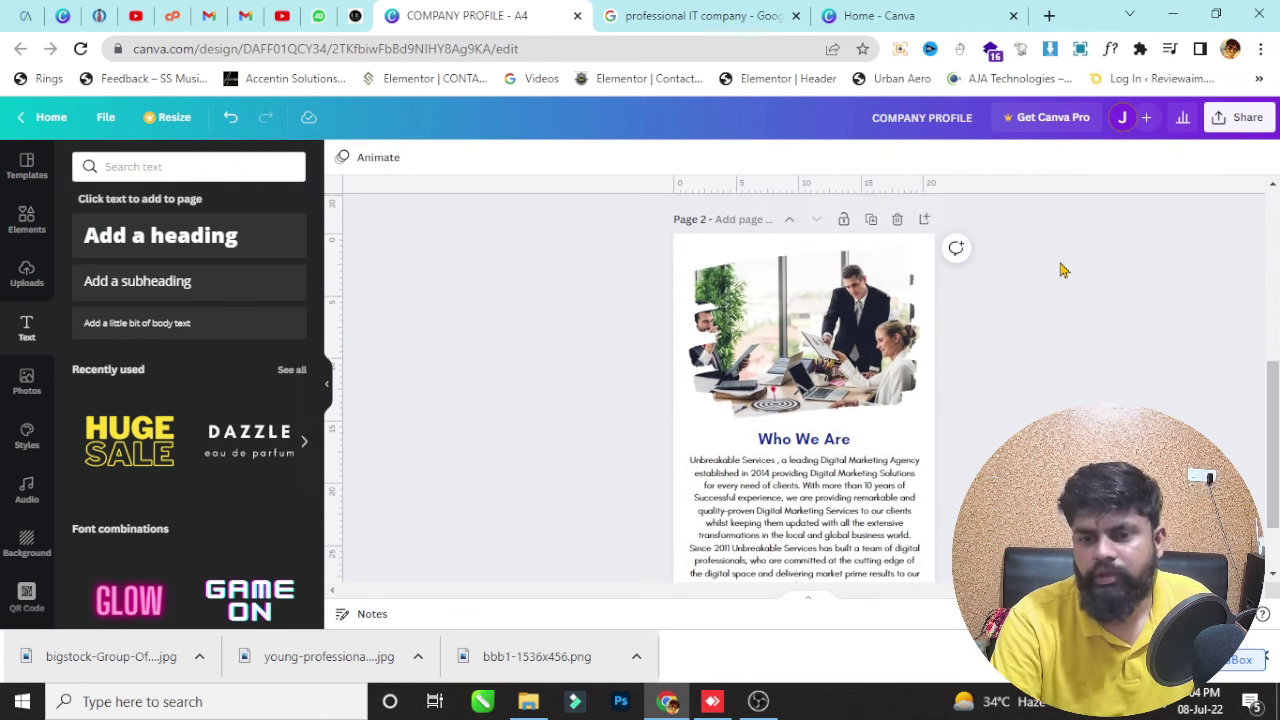
pyautogui.scroll(-2, 1060, 271)
pyautogui.click(860, 422)
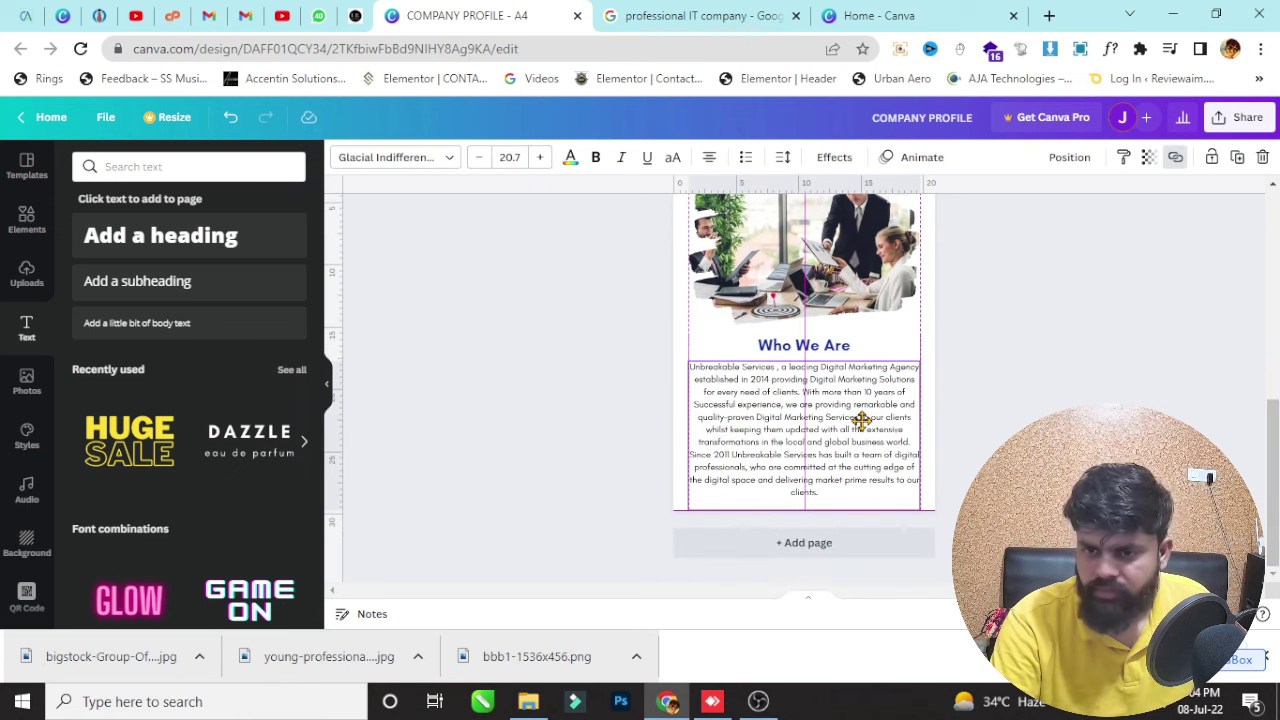
pyautogui.click(860, 422)
pyautogui.click(1006, 403)
pyautogui.scroll(2, 806, 422)
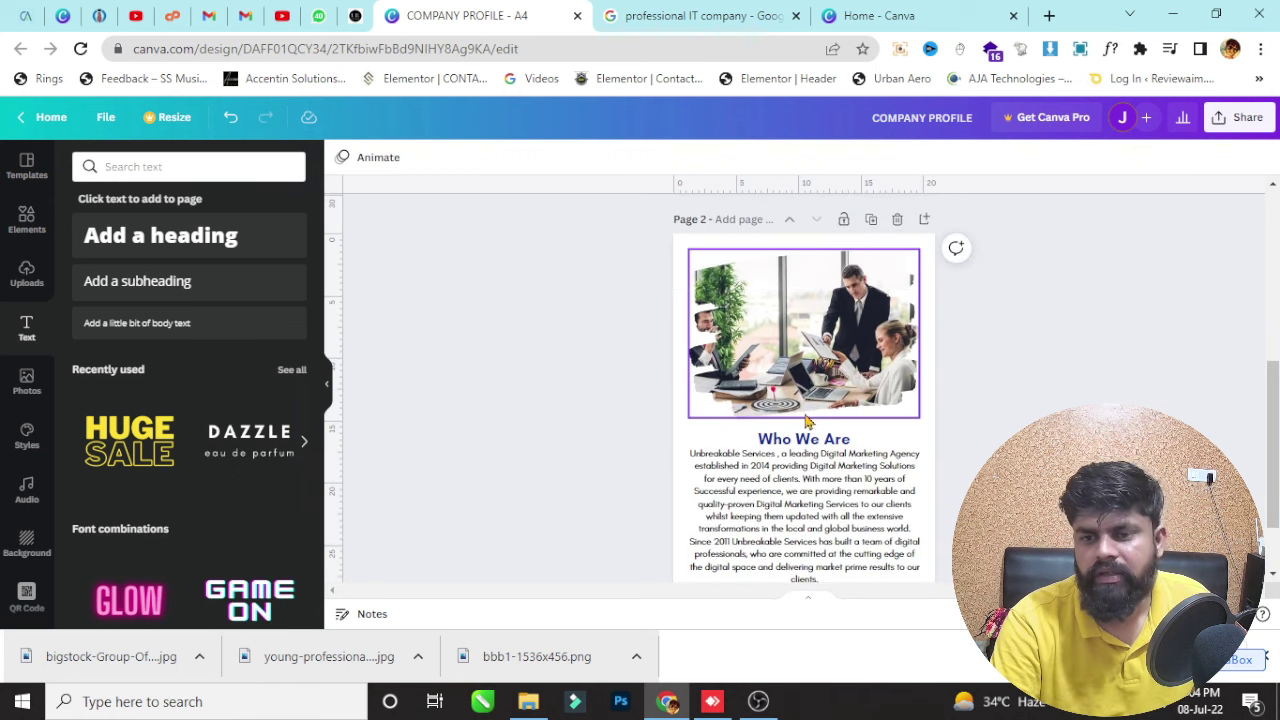
pyautogui.moveTo(780, 438); pyautogui.dragTo(806, 432)
pyautogui.click(1182, 346)
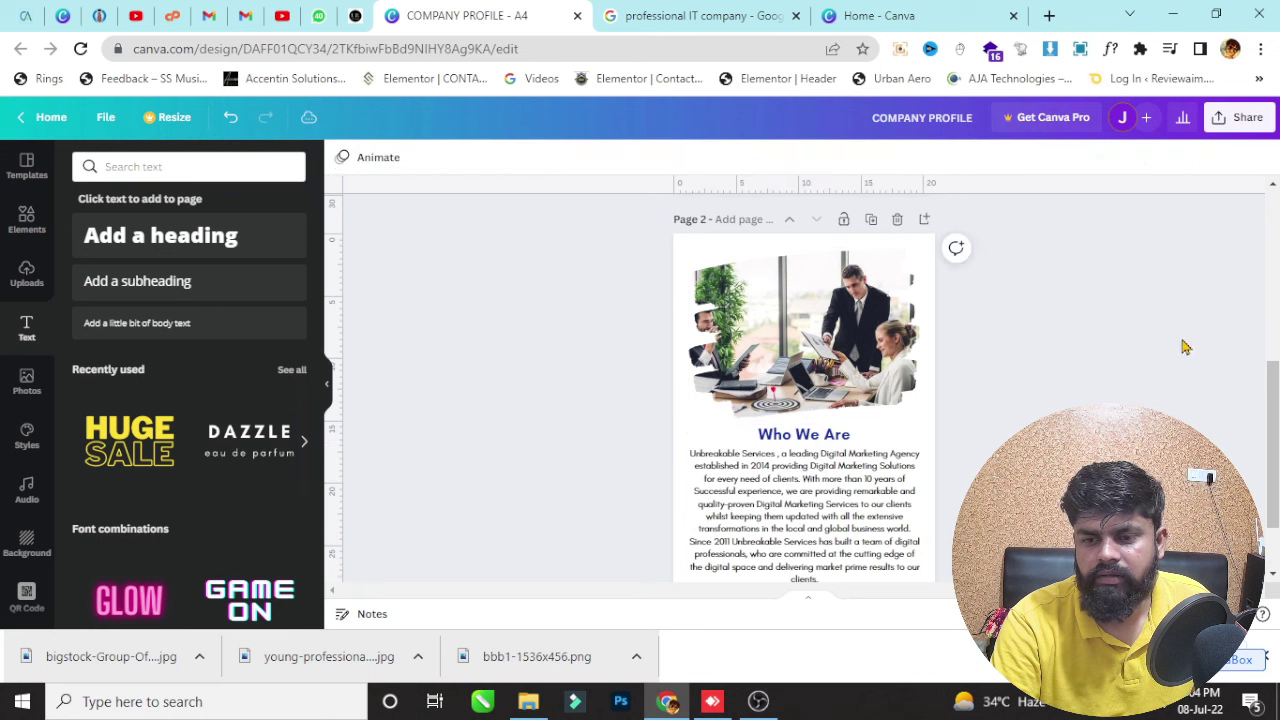
# - Download the design as a PDF Standard file saved to the Desktop as COMPANY PROFILE
pyautogui.click(1230, 121)
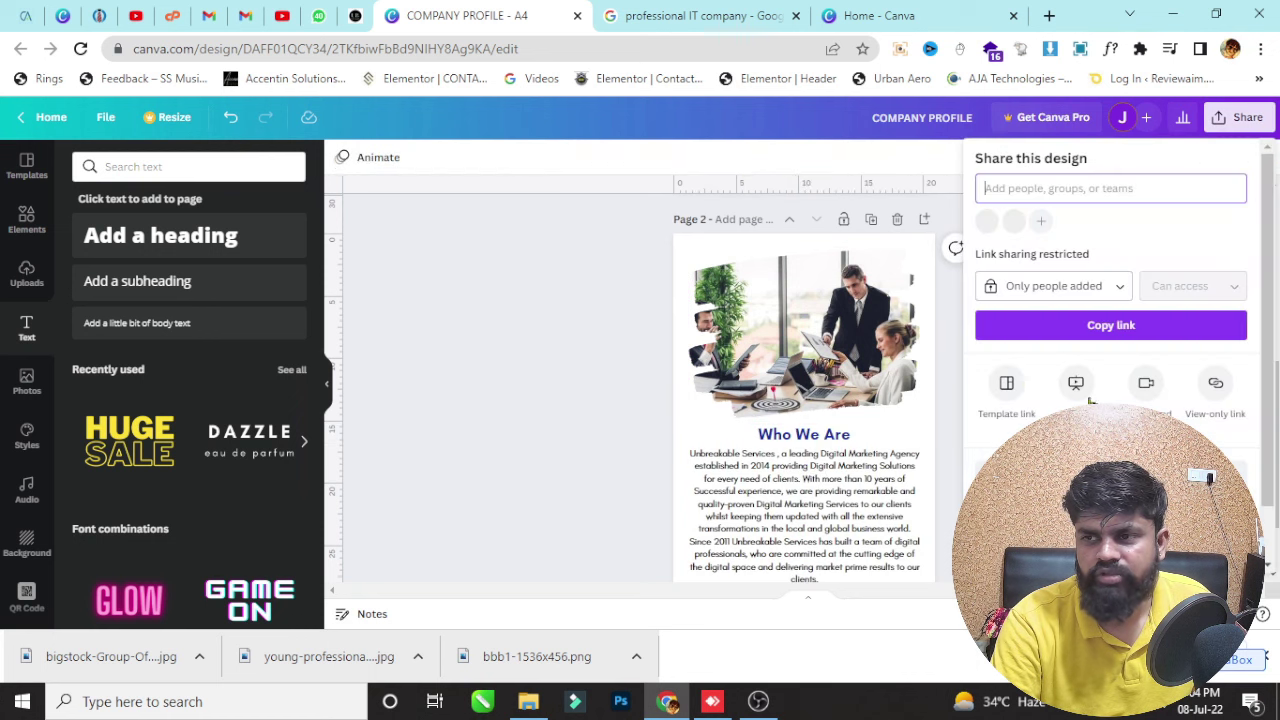
pyautogui.click(1006, 468)
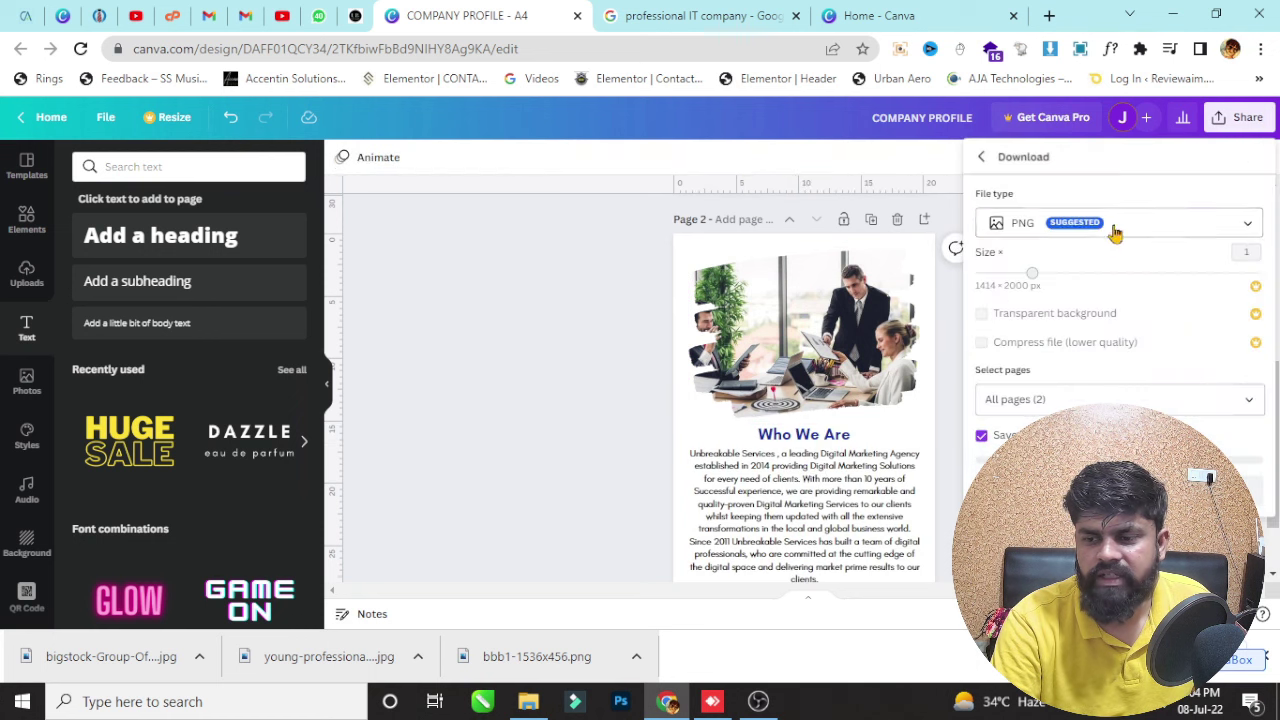
pyautogui.click(1027, 228)
pyautogui.click(1050, 187)
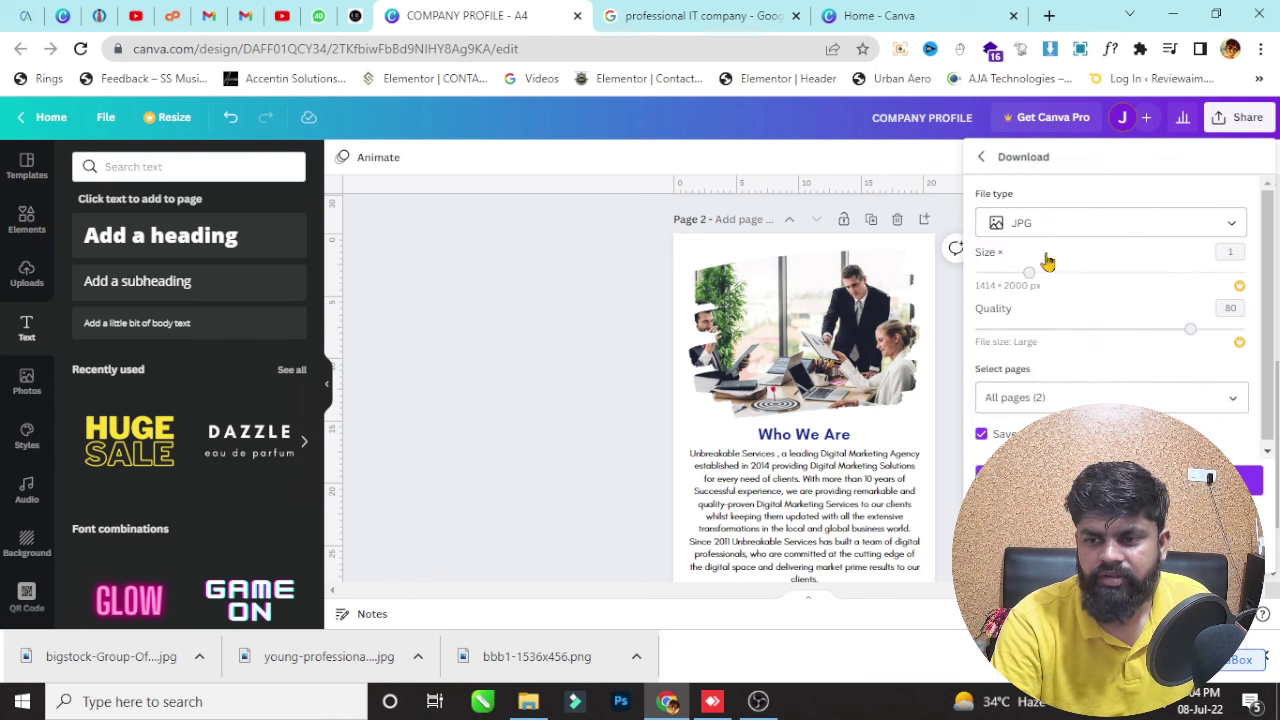
pyautogui.click(1035, 222)
pyautogui.click(1062, 338)
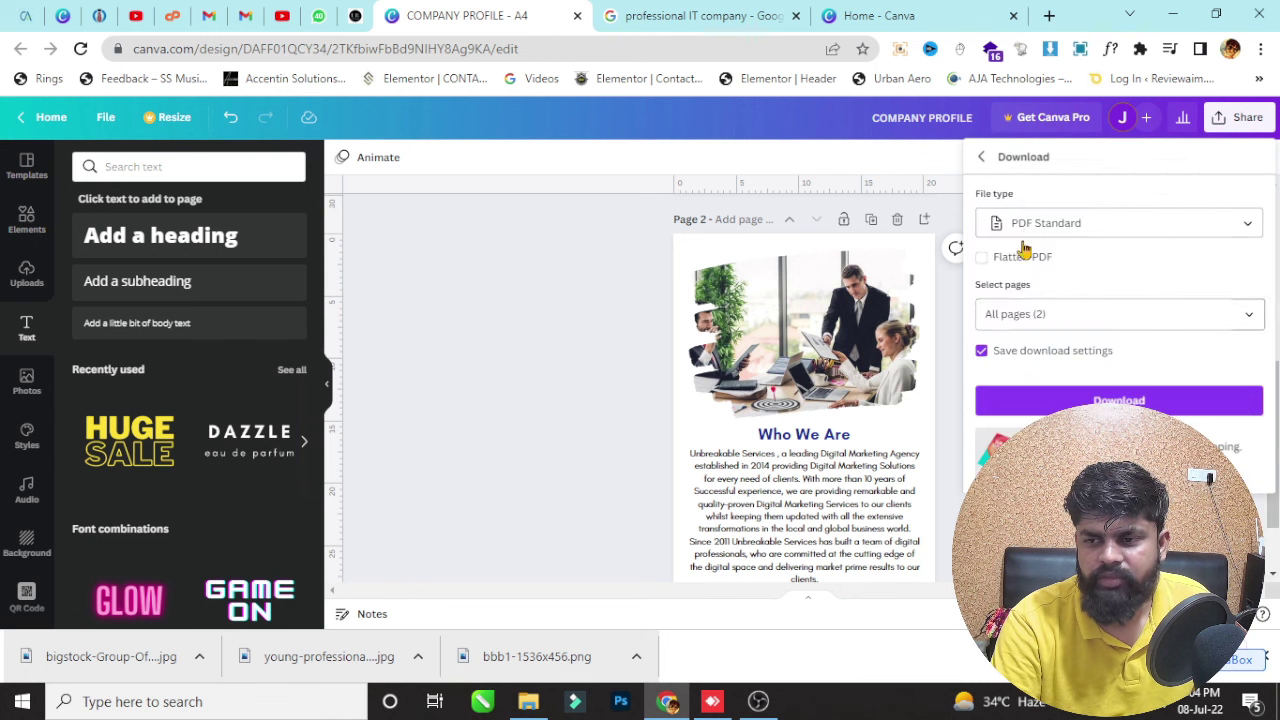
pyautogui.click(1028, 228)
pyautogui.click(1048, 240)
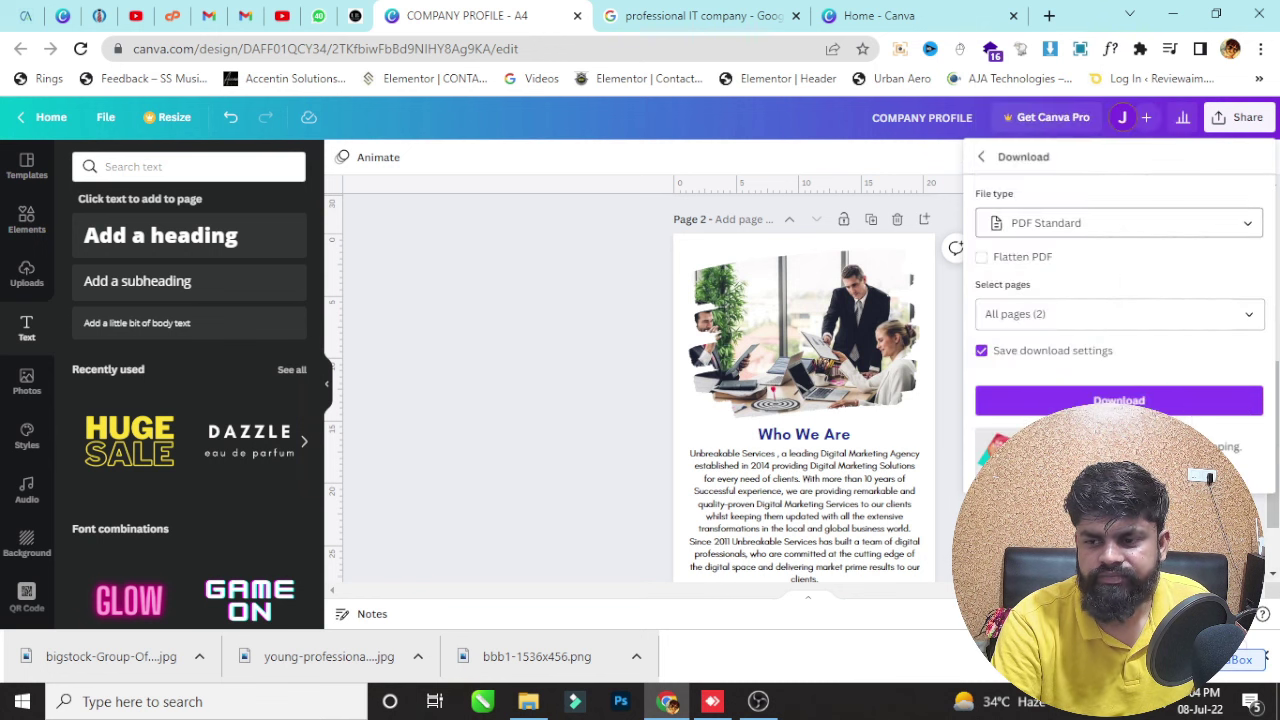
pyautogui.click(1218, 400)
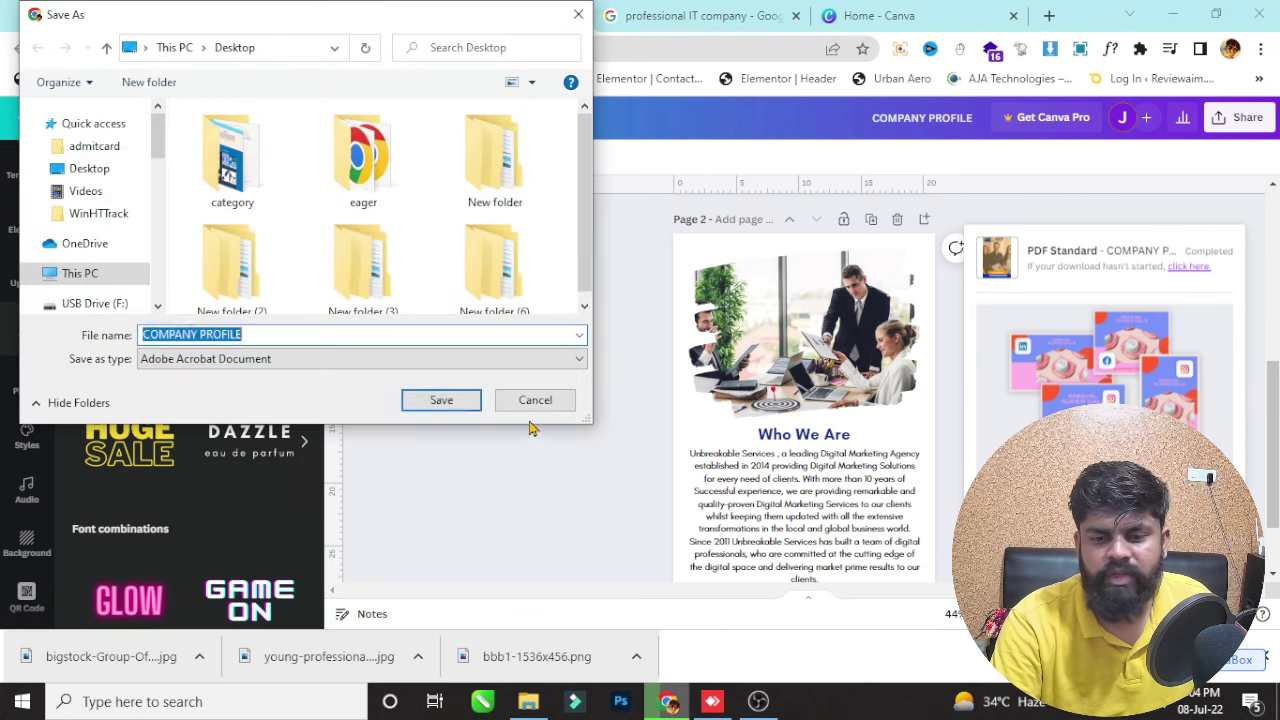
pyautogui.click(443, 400)
# - Open COMPANY PROFILE.pdf, zoom out to 50% and scroll through both pages
pyautogui.click(75, 658)
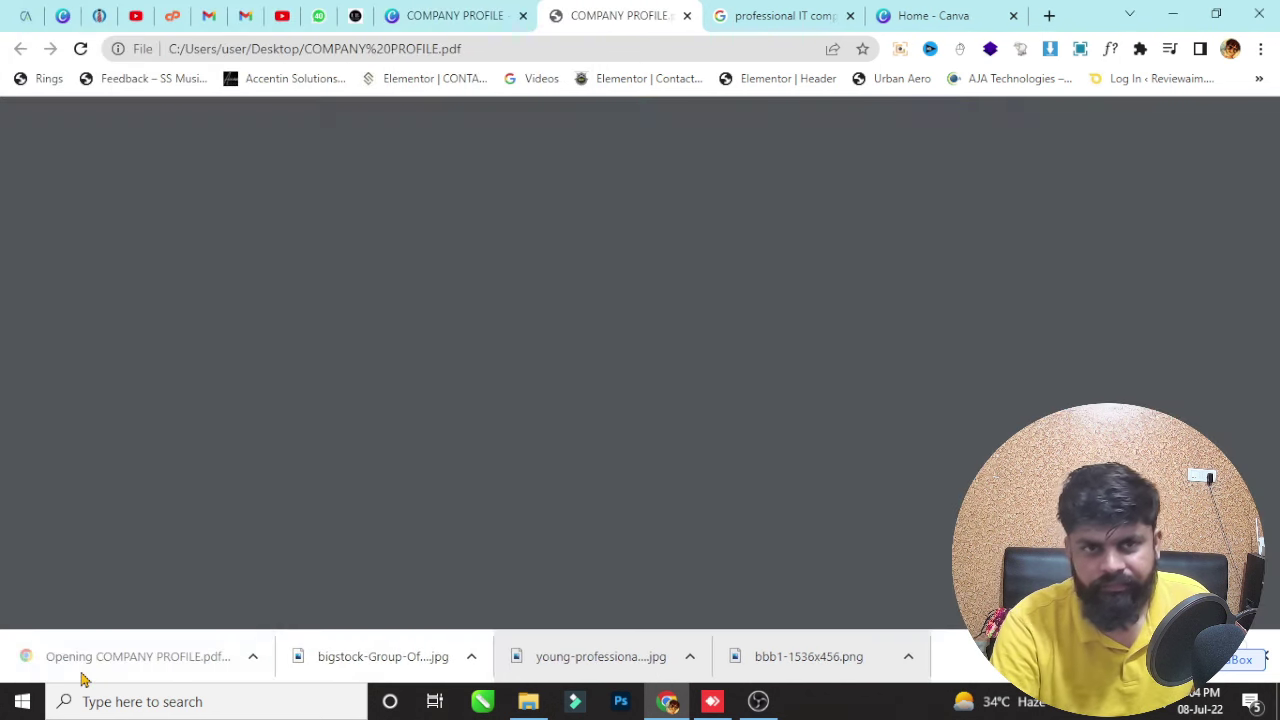
pyautogui.click(588, 126)
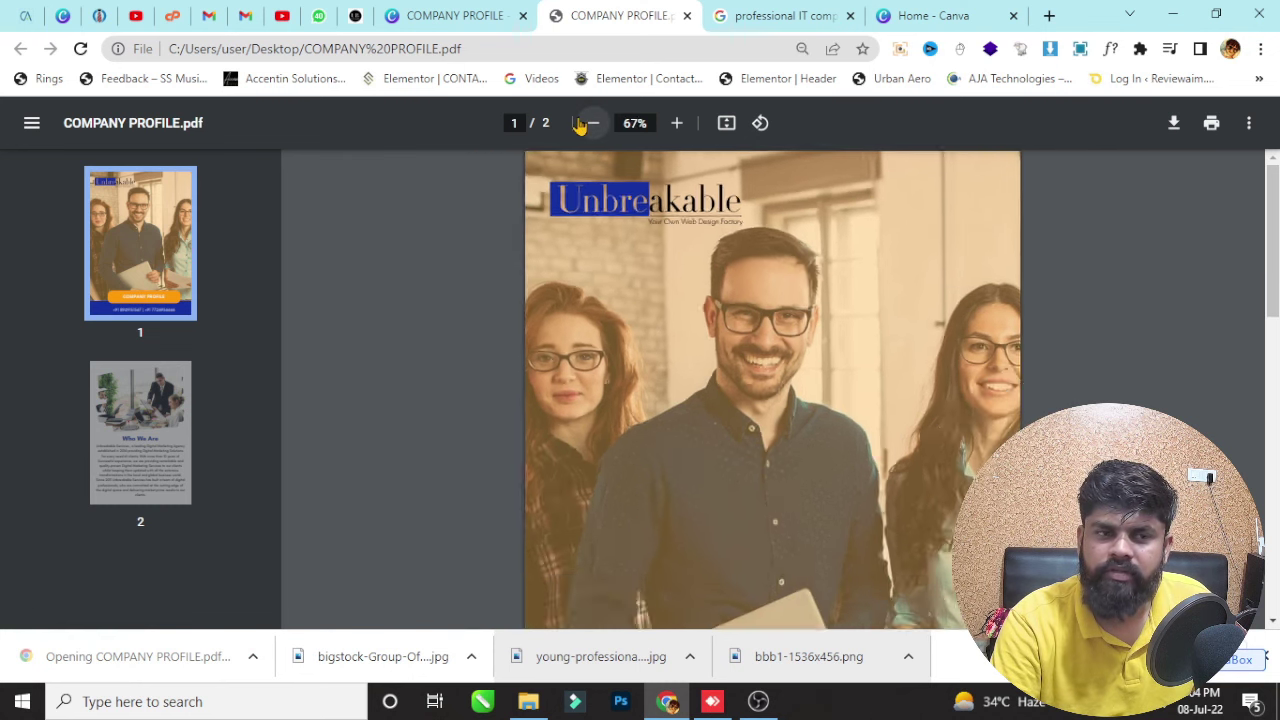
pyautogui.click(588, 126)
pyautogui.scroll(-2, 1025, 325)
pyautogui.scroll(2, 1024, 325)
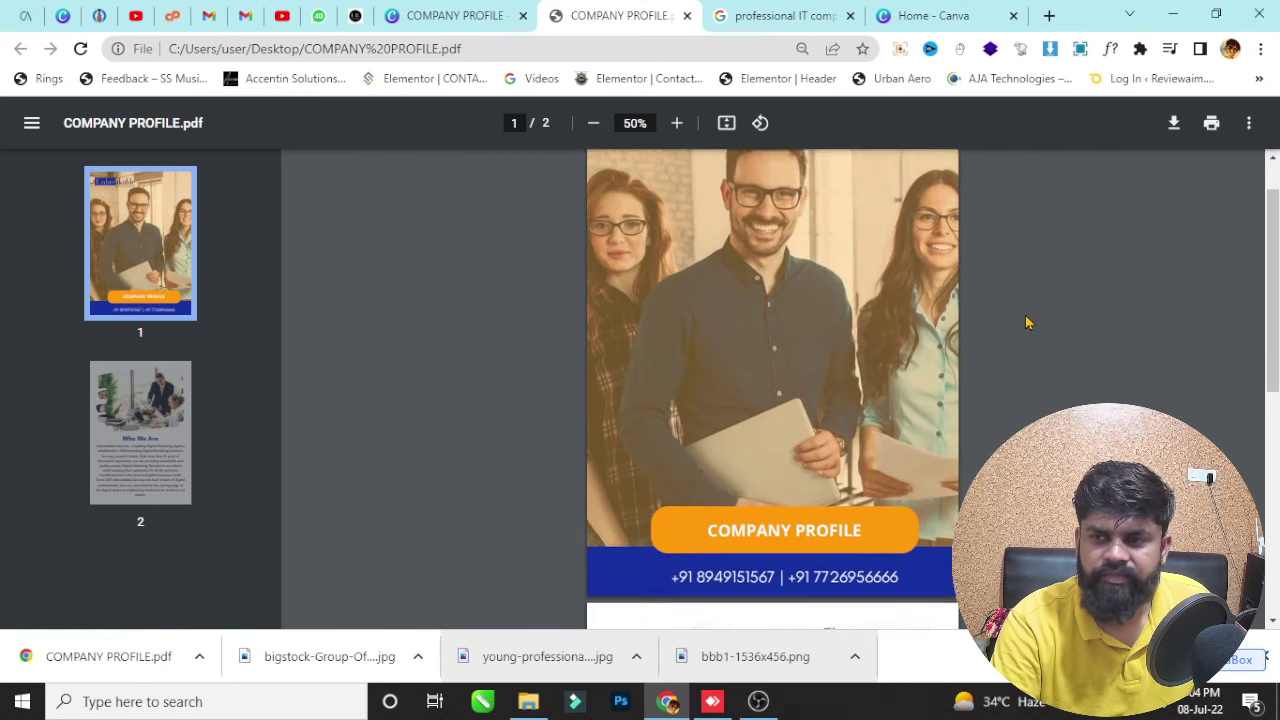
pyautogui.scroll(-2, 1170, 400)
pyautogui.scroll(-5, 1140, 397)
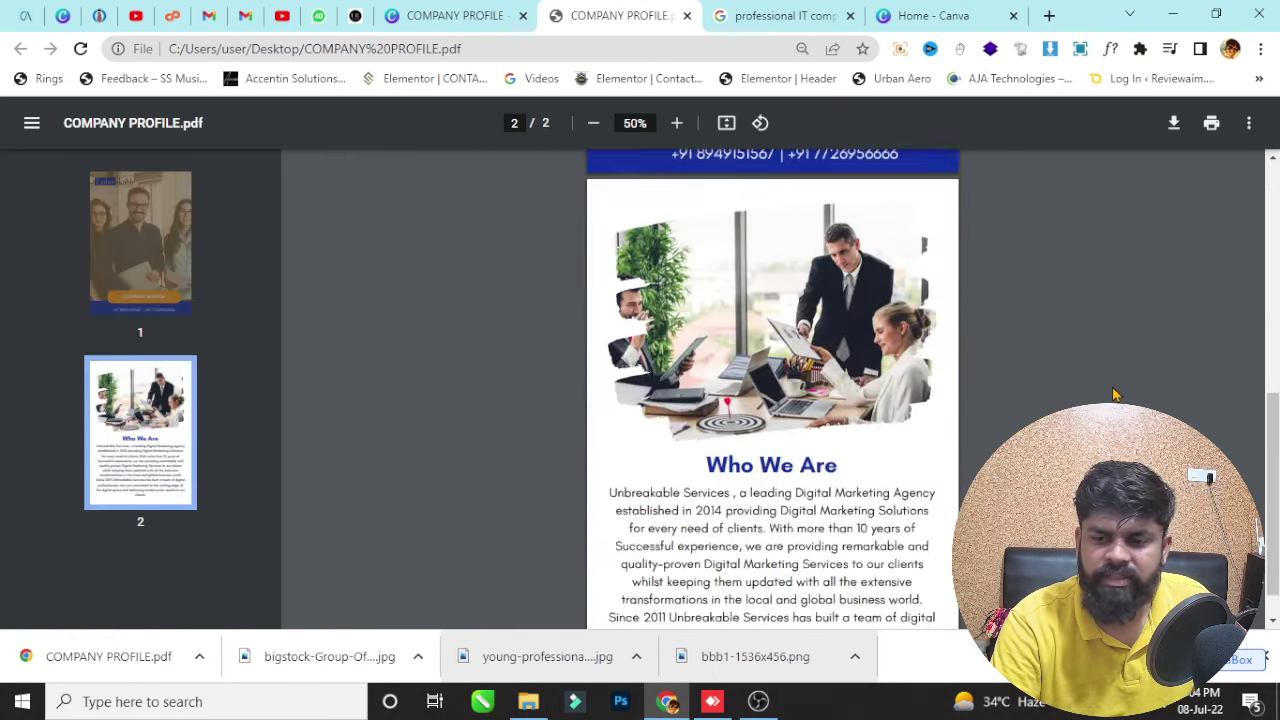
pyautogui.scroll(-1, 1114, 394)
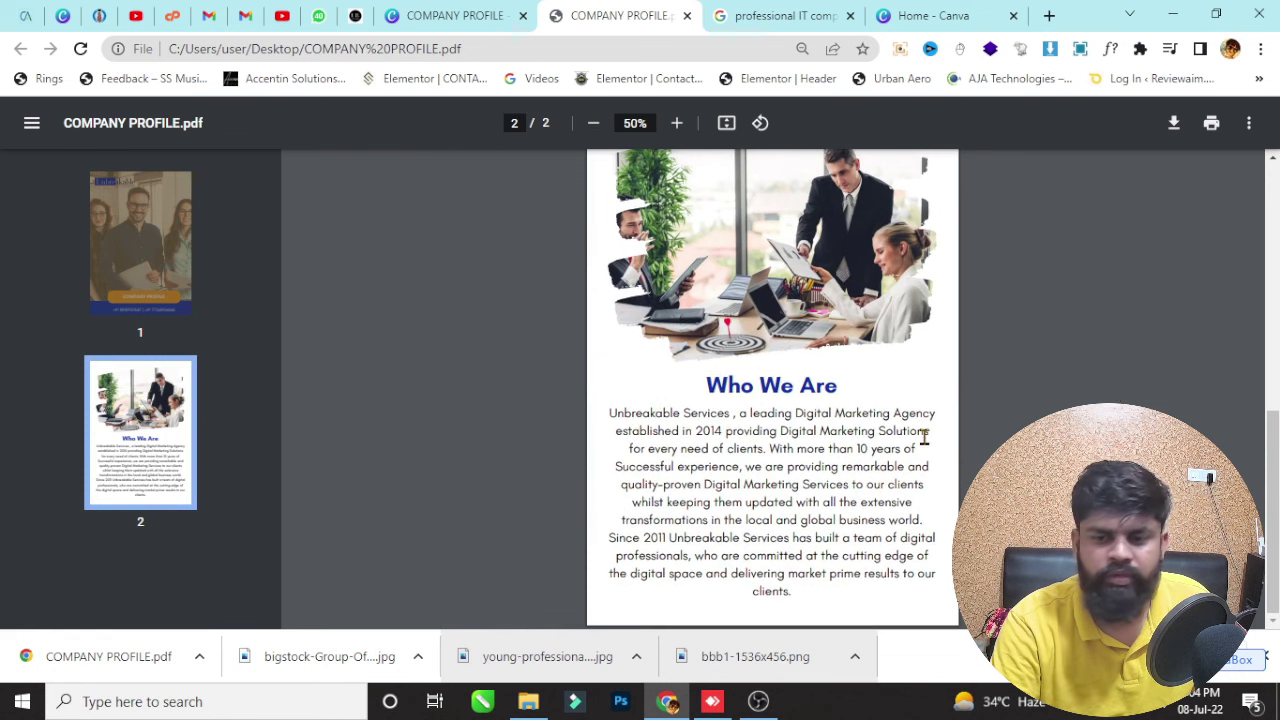
pyautogui.scroll(1, 924, 437)
pyautogui.scroll(3, 924, 437)
pyautogui.scroll(2, 924, 437)
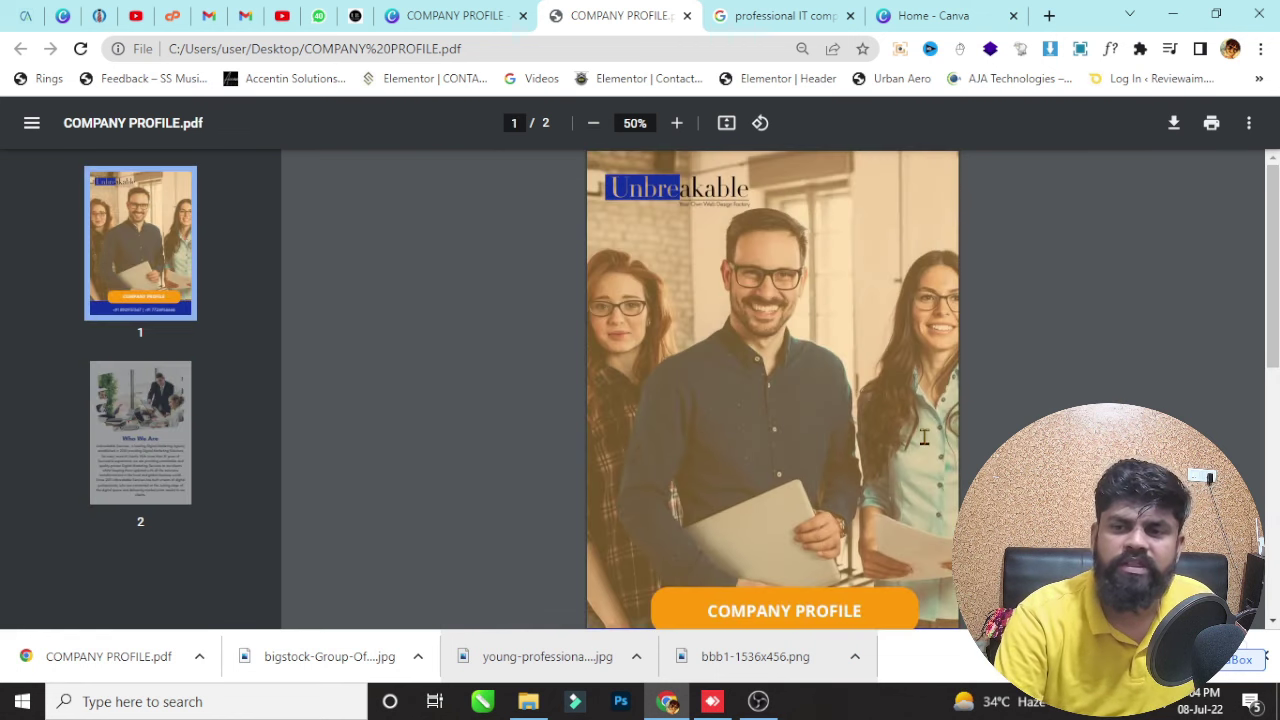
pyautogui.scroll(-6, 924, 437)
# - Back in Canva, duplicate page 2 into a new Page 3 and select its office photo
pyautogui.click(450, 15)
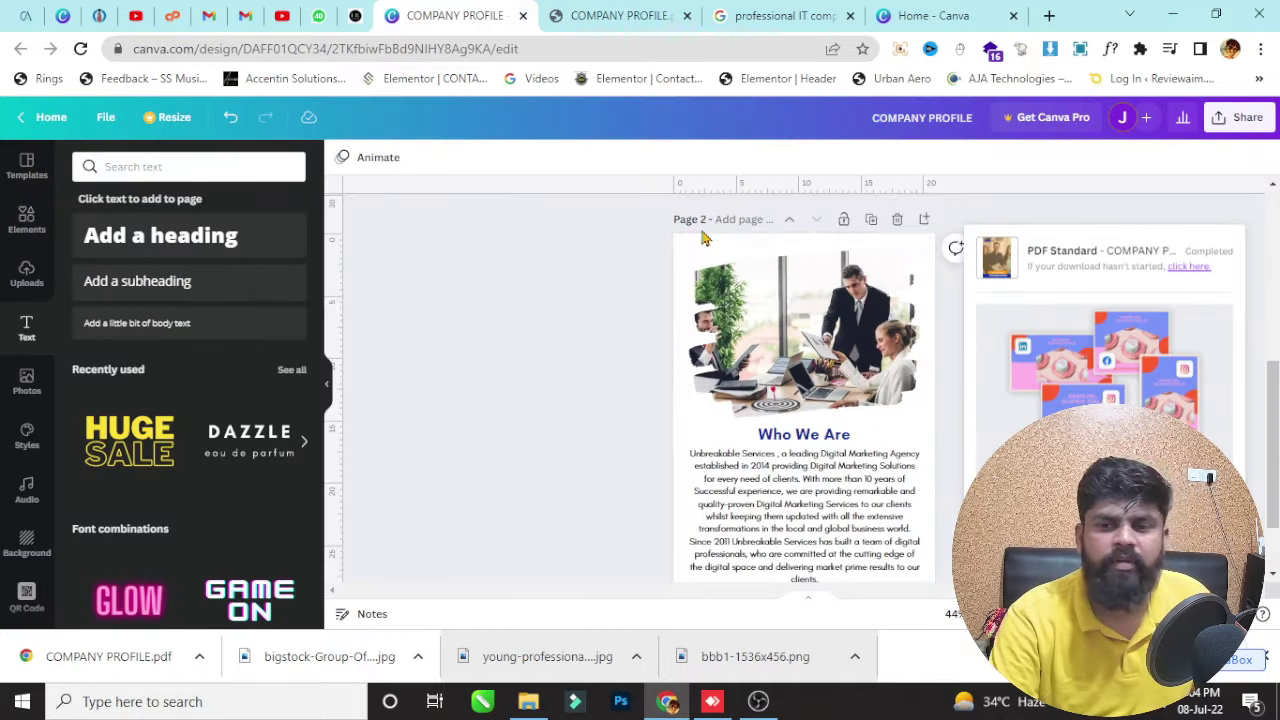
pyautogui.scroll(-1, 893, 287)
pyautogui.scroll(2, 893, 287)
pyautogui.scroll(2, 890, 330)
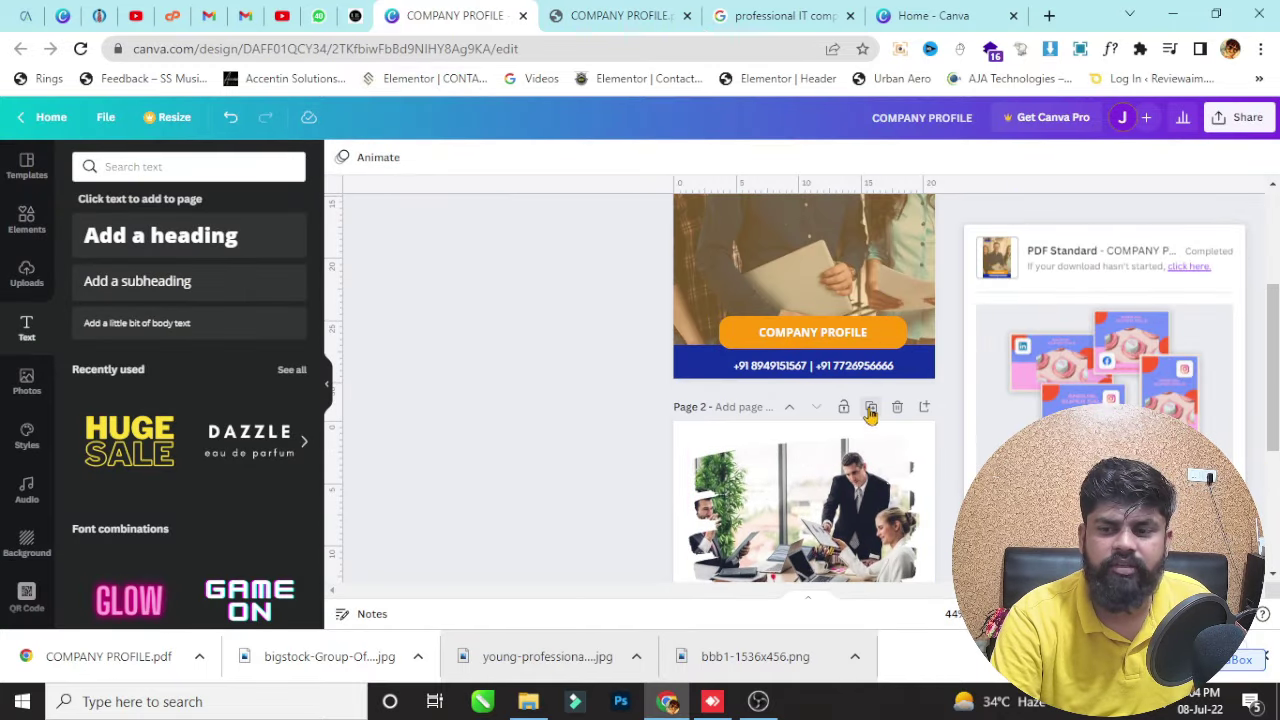
pyautogui.click(870, 408)
pyautogui.scroll(-2, 1005, 345)
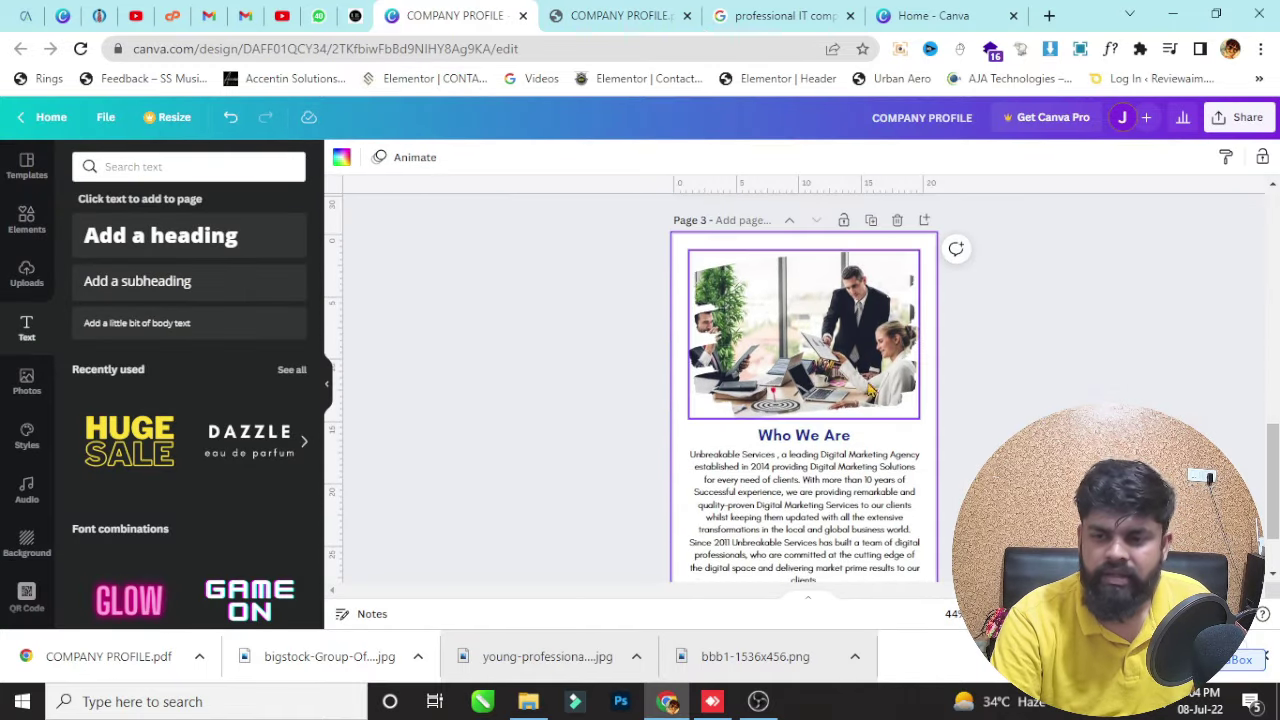
pyautogui.click(785, 262)
# - Search Google Images for 'IT SERVICES' and save the hexagon SERVICE image
pyautogui.click(784, 15)
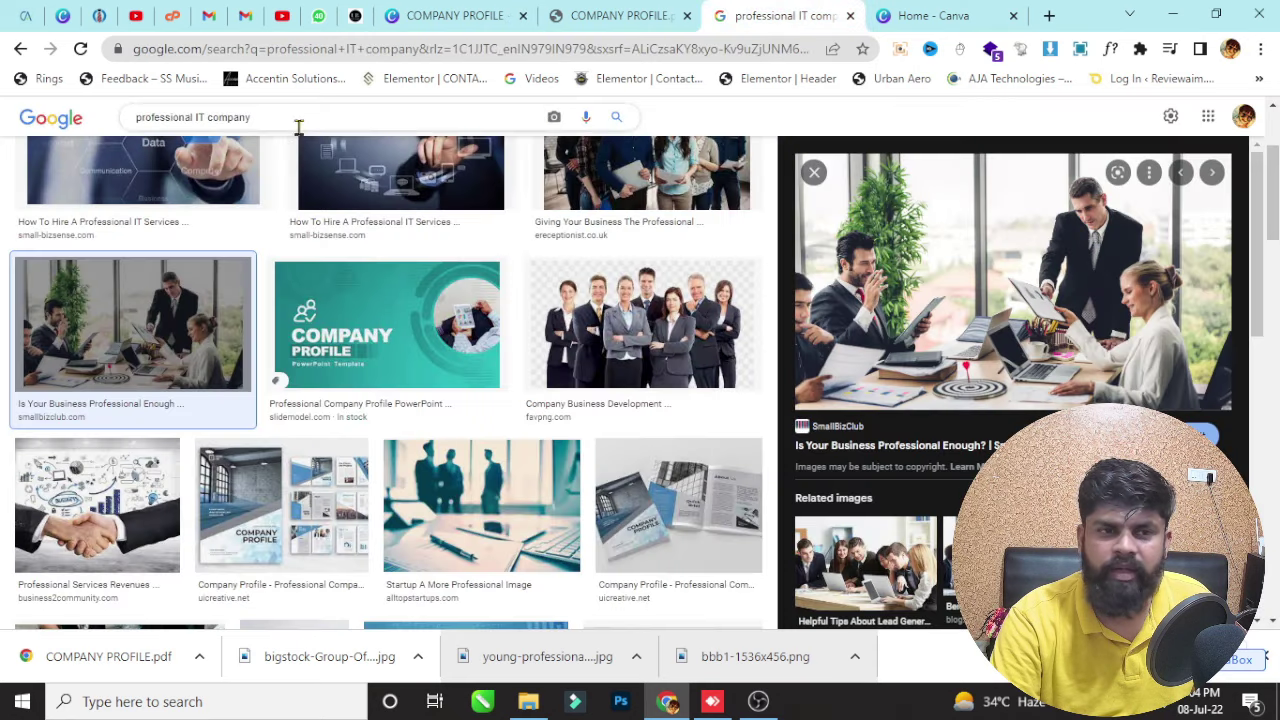
pyautogui.tripleClick(300, 117)
pyautogui.write('IT SER')
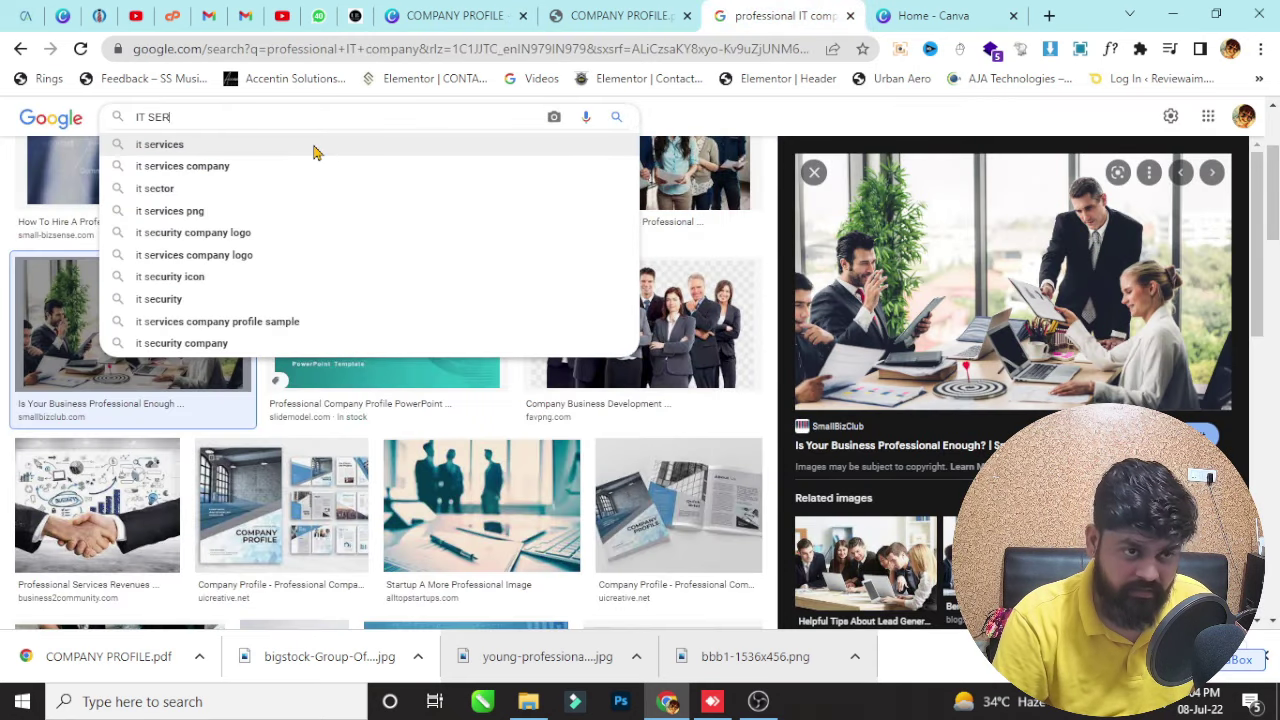
pyautogui.write('VICES')
pyautogui.press('Return')
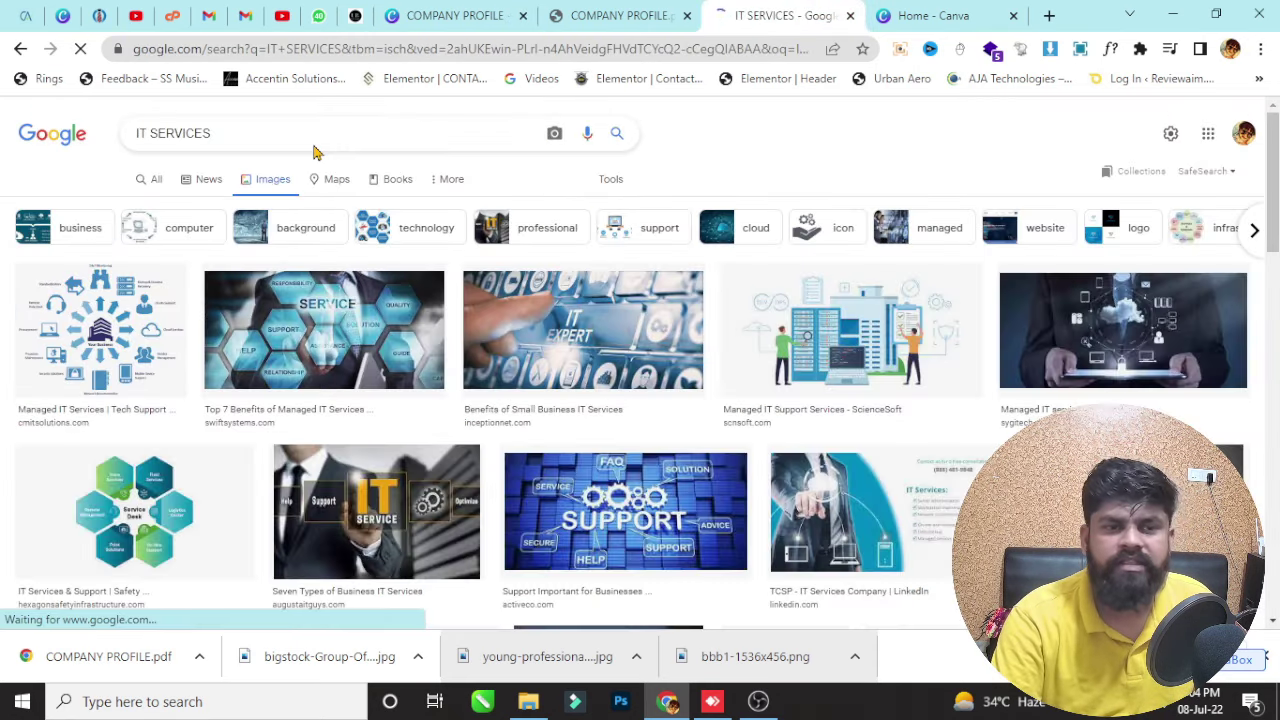
pyautogui.click(320, 330)
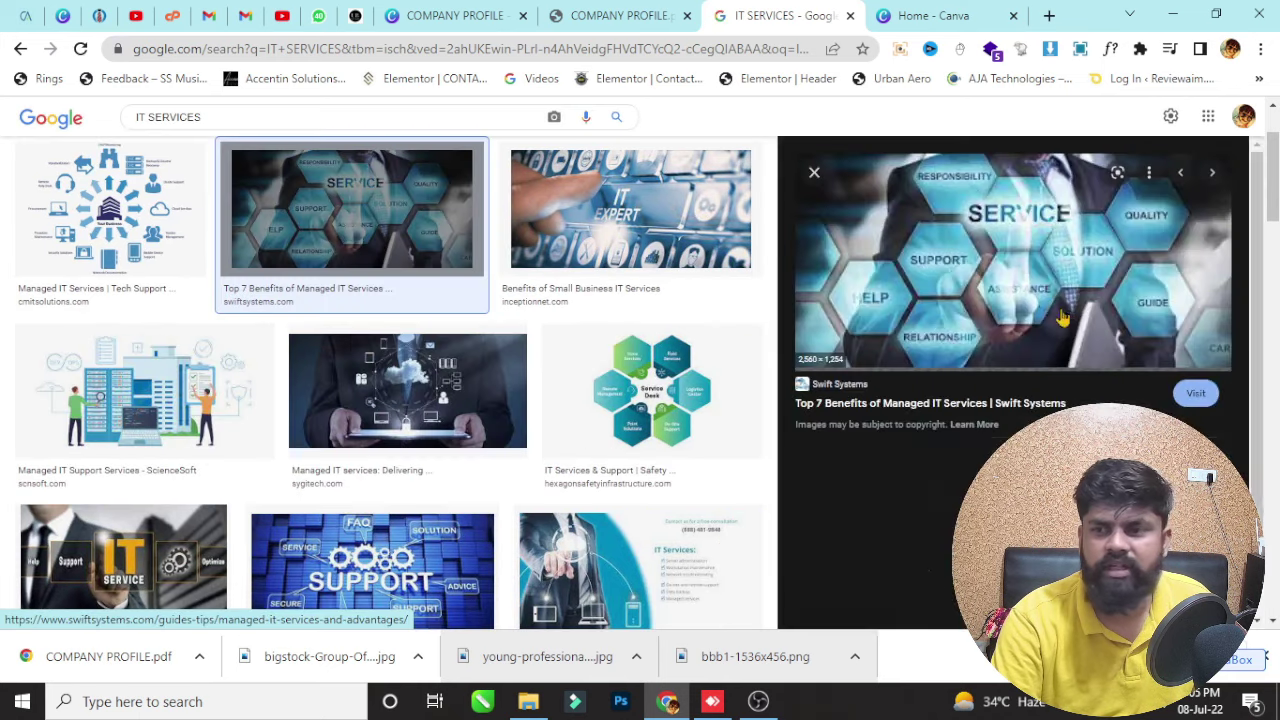
pyautogui.rightClick(1024, 256)
pyautogui.click(1090, 417)
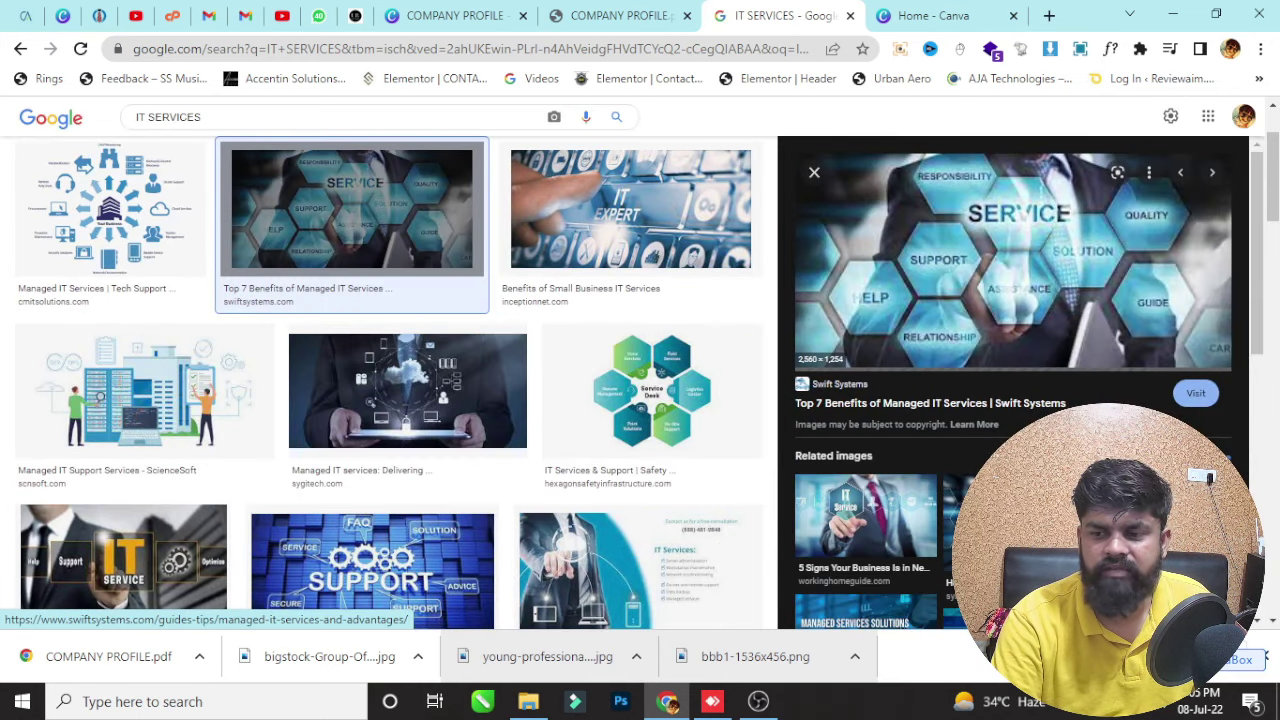
pyautogui.click(441, 399)
# - Check Canva's uploads panel, then save the SERVICE preview image from the results again
pyautogui.click(455, 15)
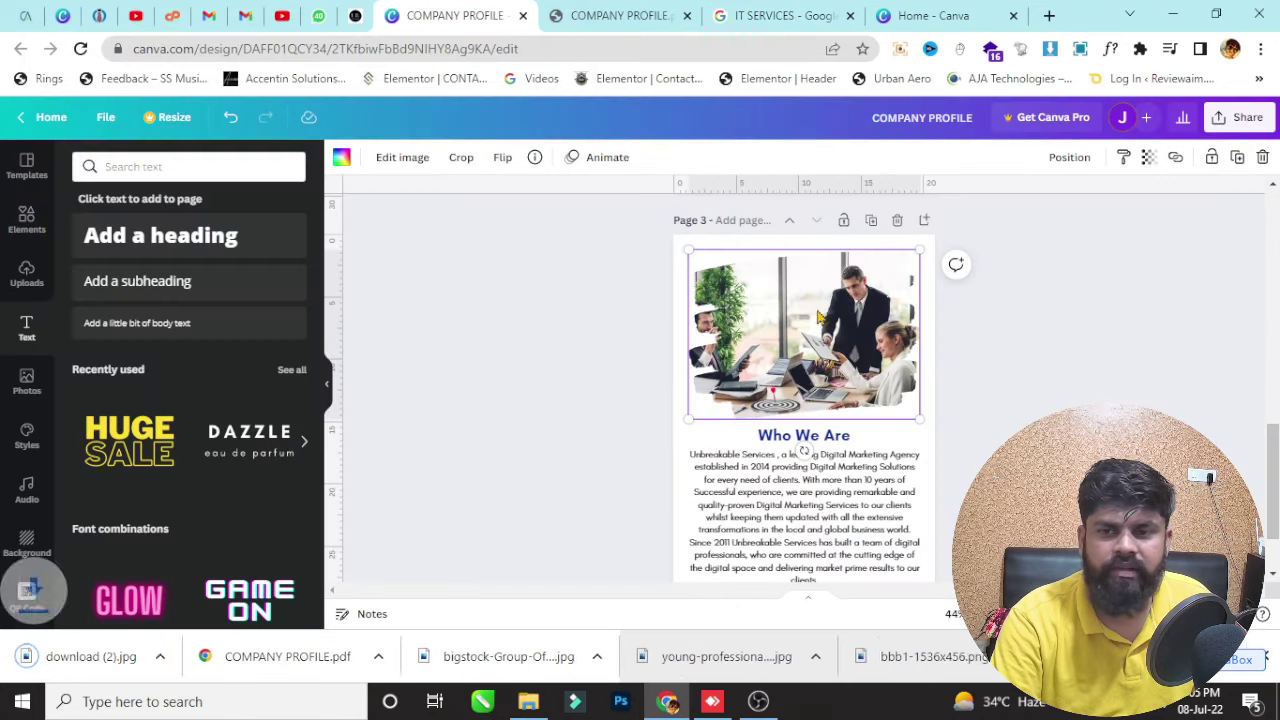
pyautogui.click(27, 275)
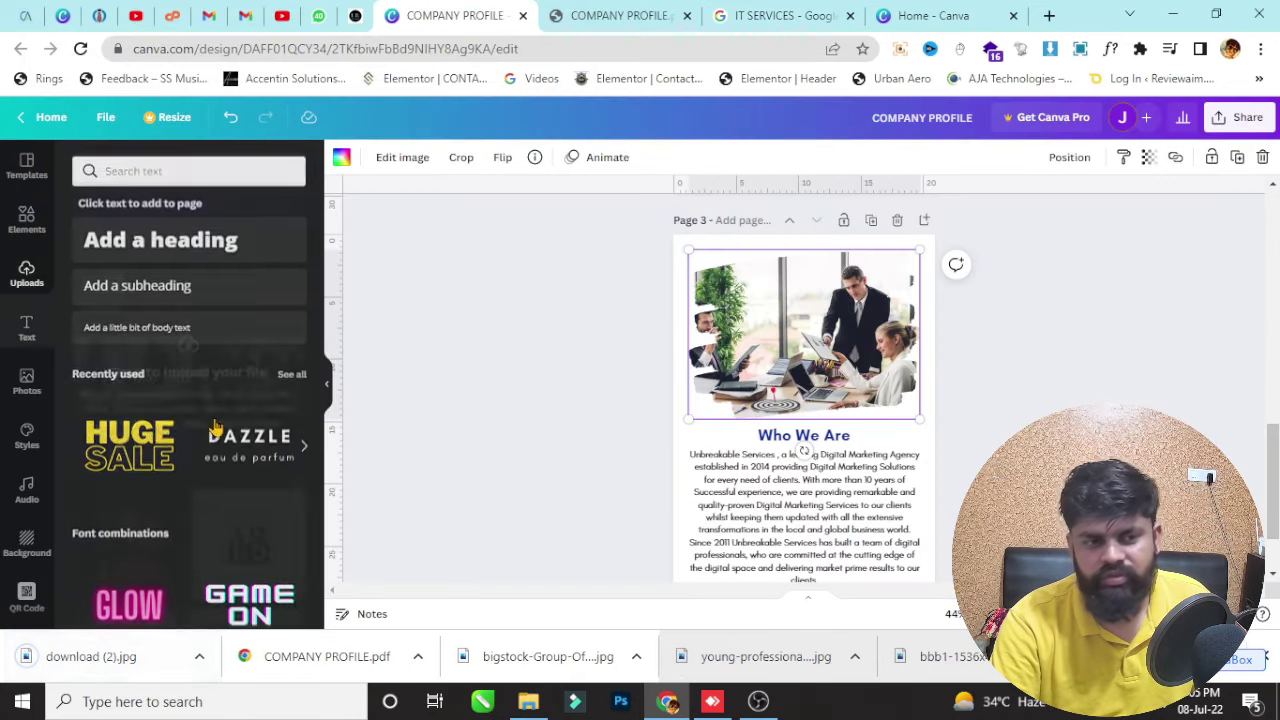
pyautogui.click(780, 15)
pyautogui.rightClick(998, 230)
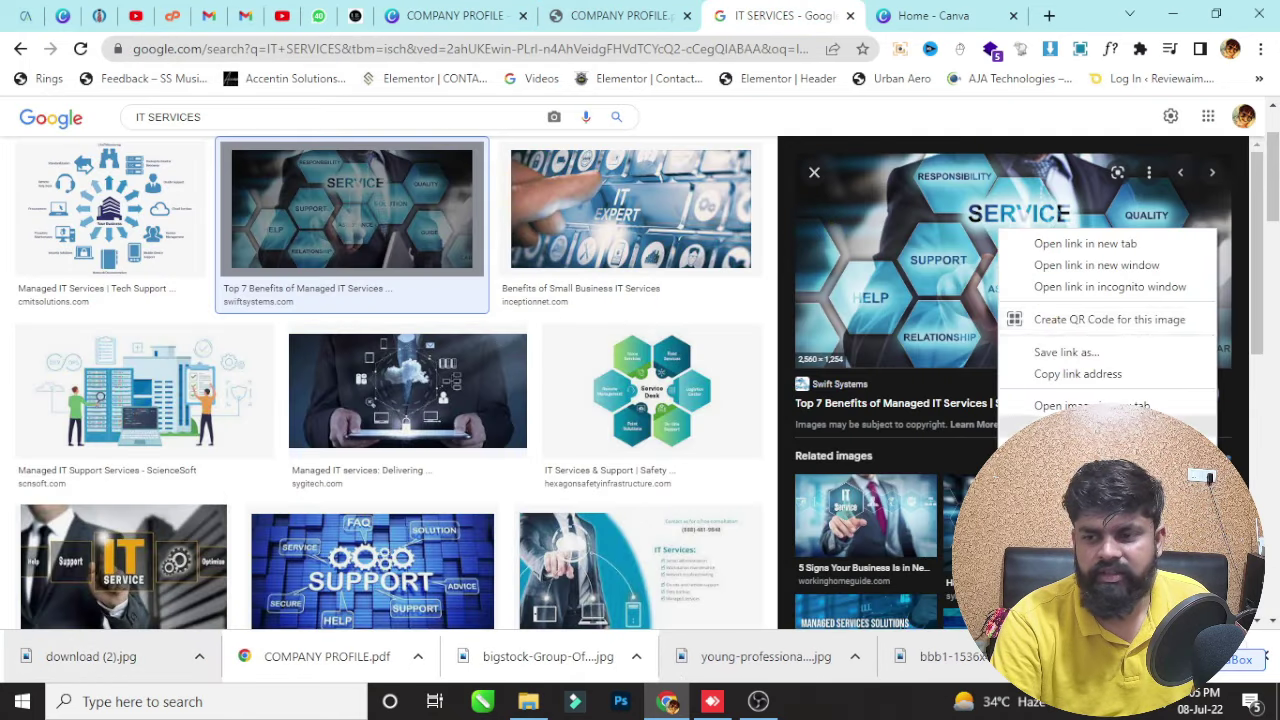
pyautogui.click(1060, 436)
pyautogui.click(443, 400)
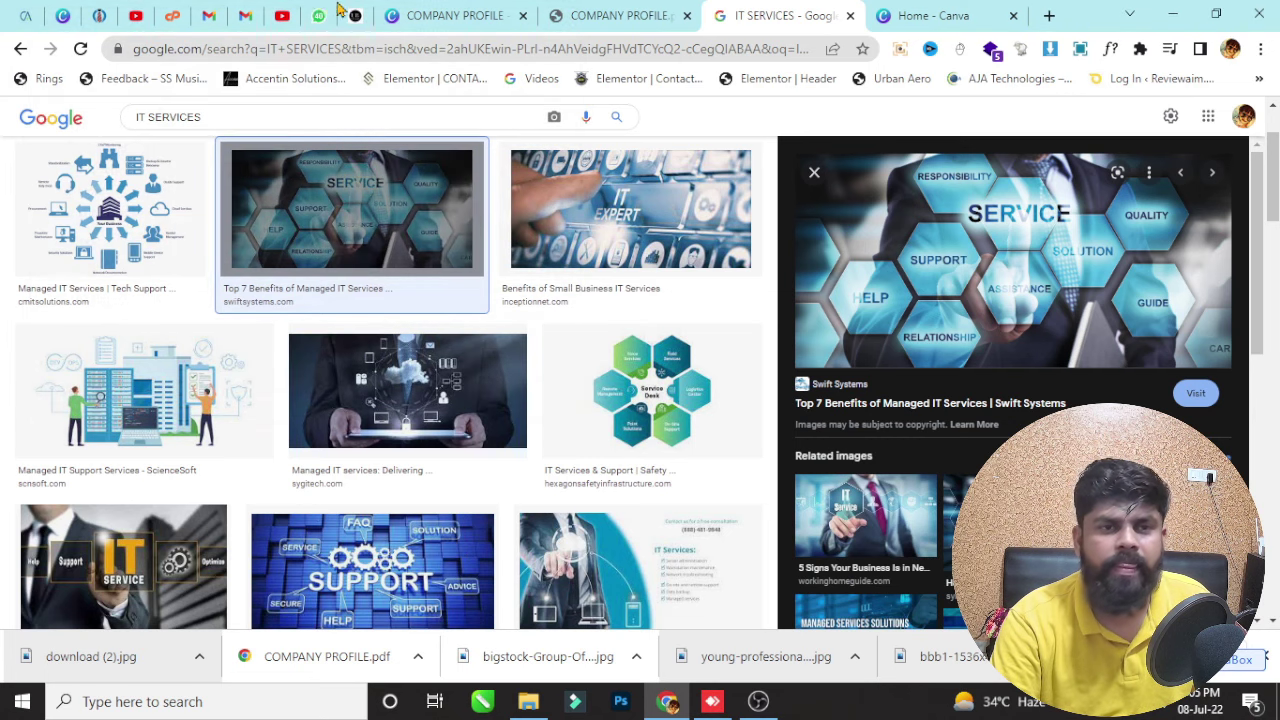
pyautogui.click(455, 15)
# - Upload the downloaded SERVICE image and swap it into page 3's torn-edge photo frame
pyautogui.moveTo(110, 656); pyautogui.dragTo(278, 465)
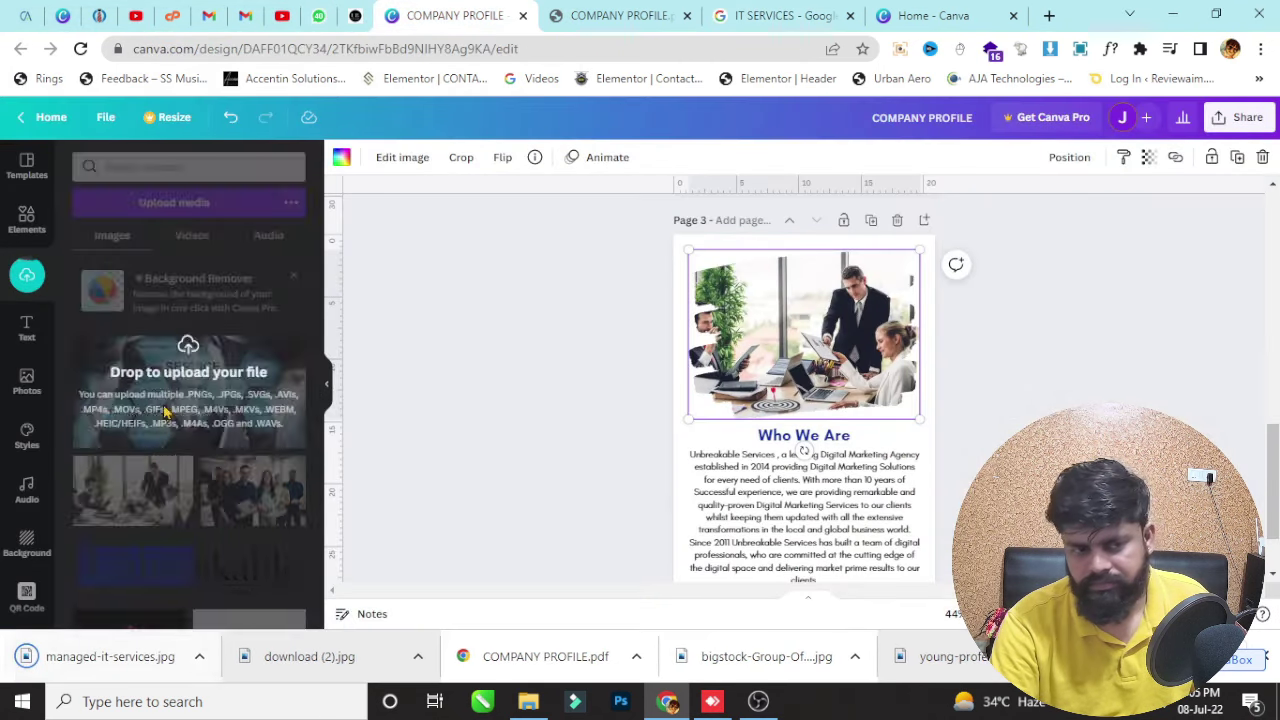
pyautogui.moveTo(190, 675); pyautogui.dragTo(163, 405)
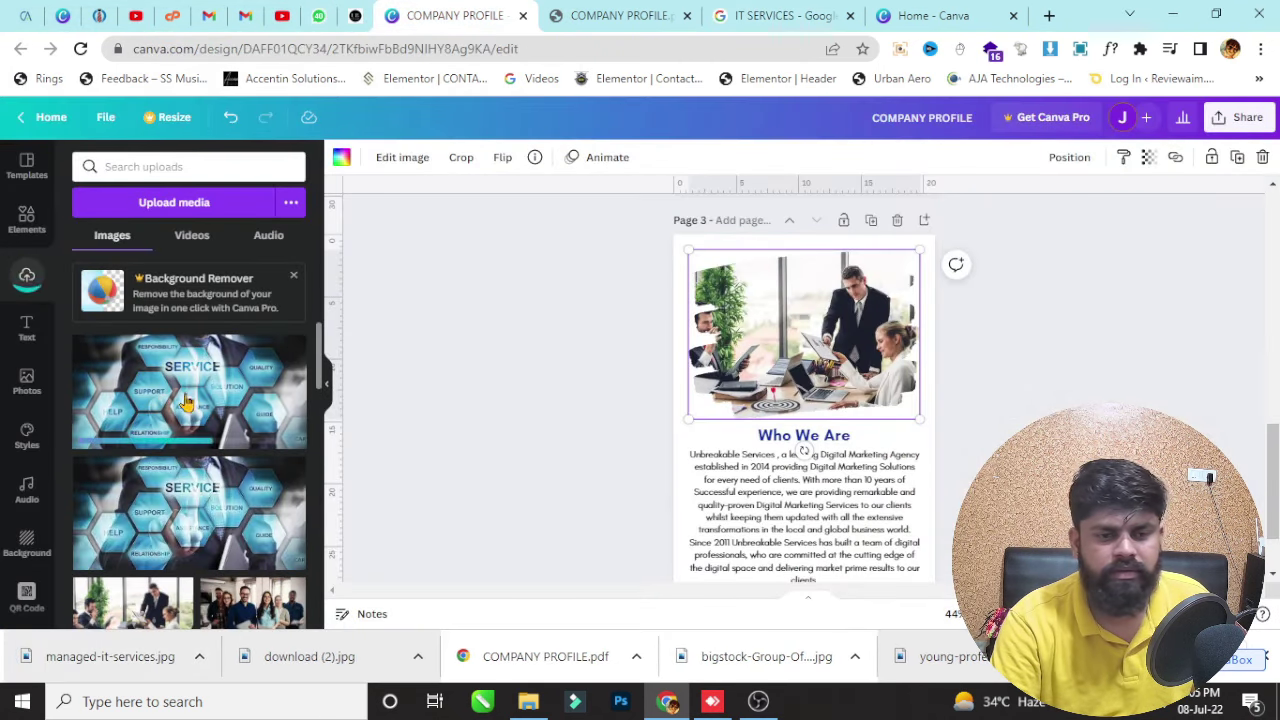
pyautogui.moveTo(185, 400); pyautogui.dragTo(225, 426)
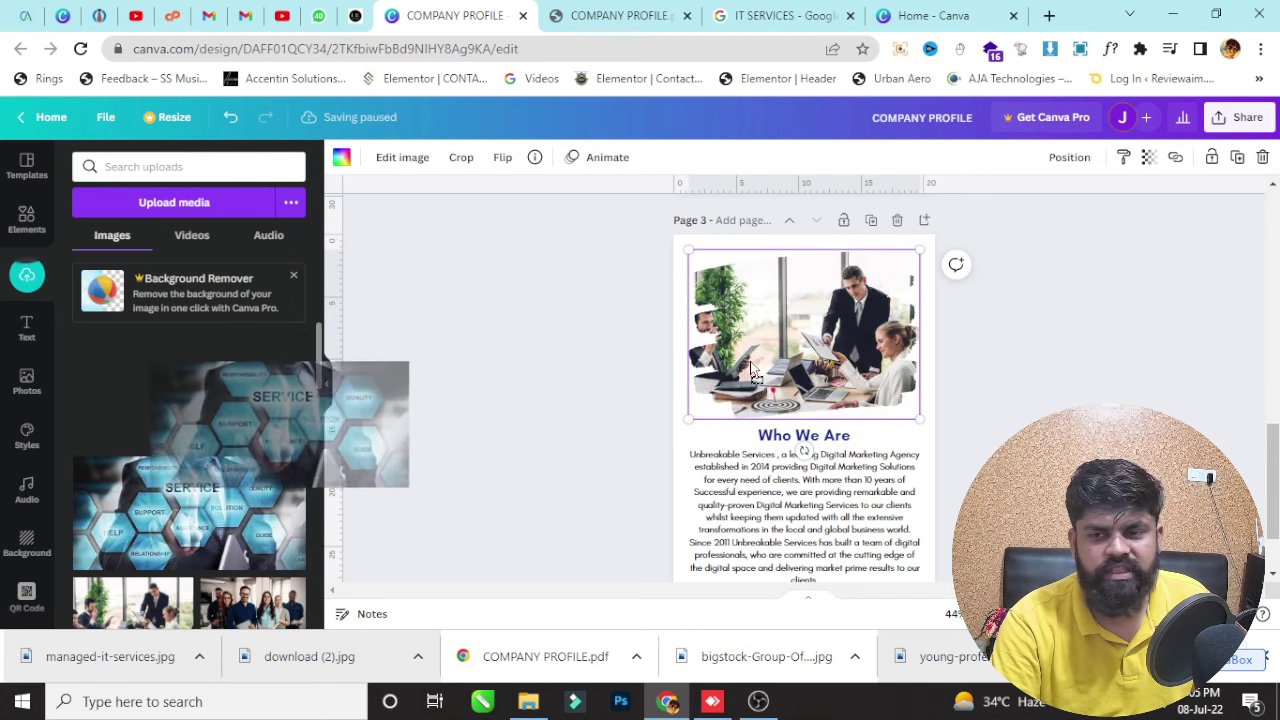
pyautogui.moveTo(755, 372); pyautogui.dragTo(760, 370)
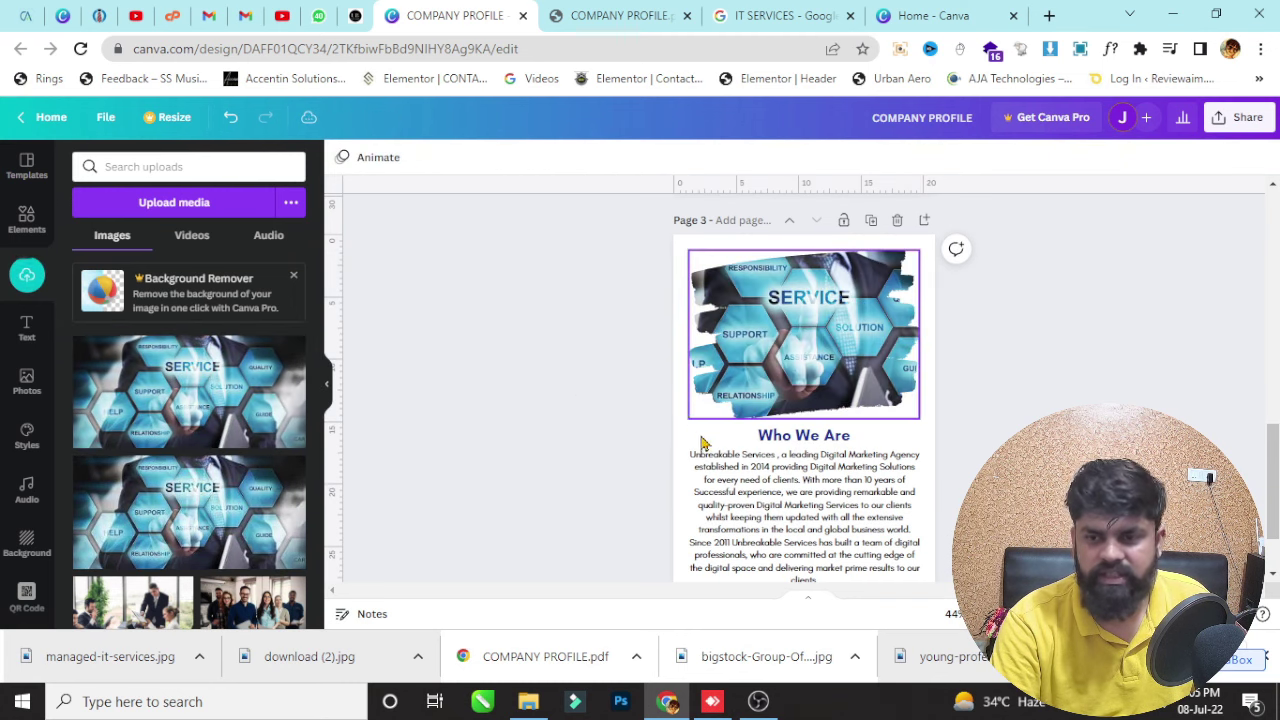
pyautogui.click(995, 363)
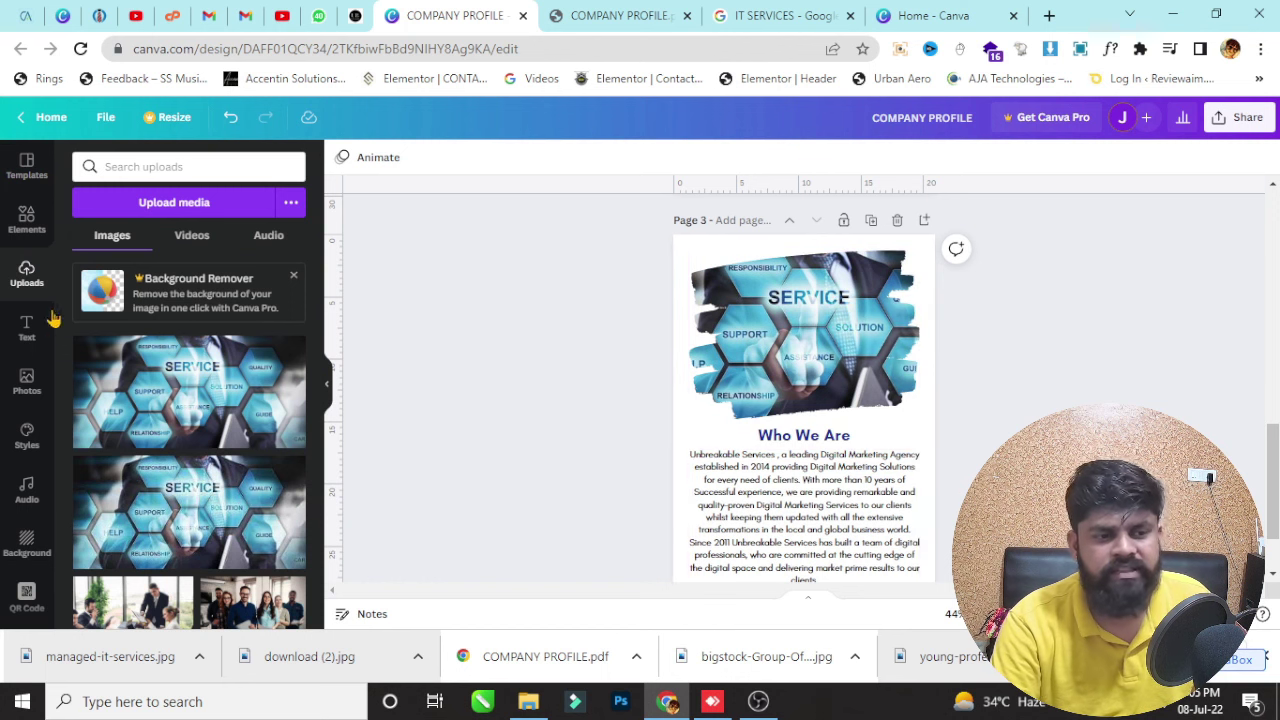
# - Open the Frames collection and delete the Who We Are body text on page 3
pyautogui.scroll(-2, 190, 450)
pyautogui.click(27, 220)
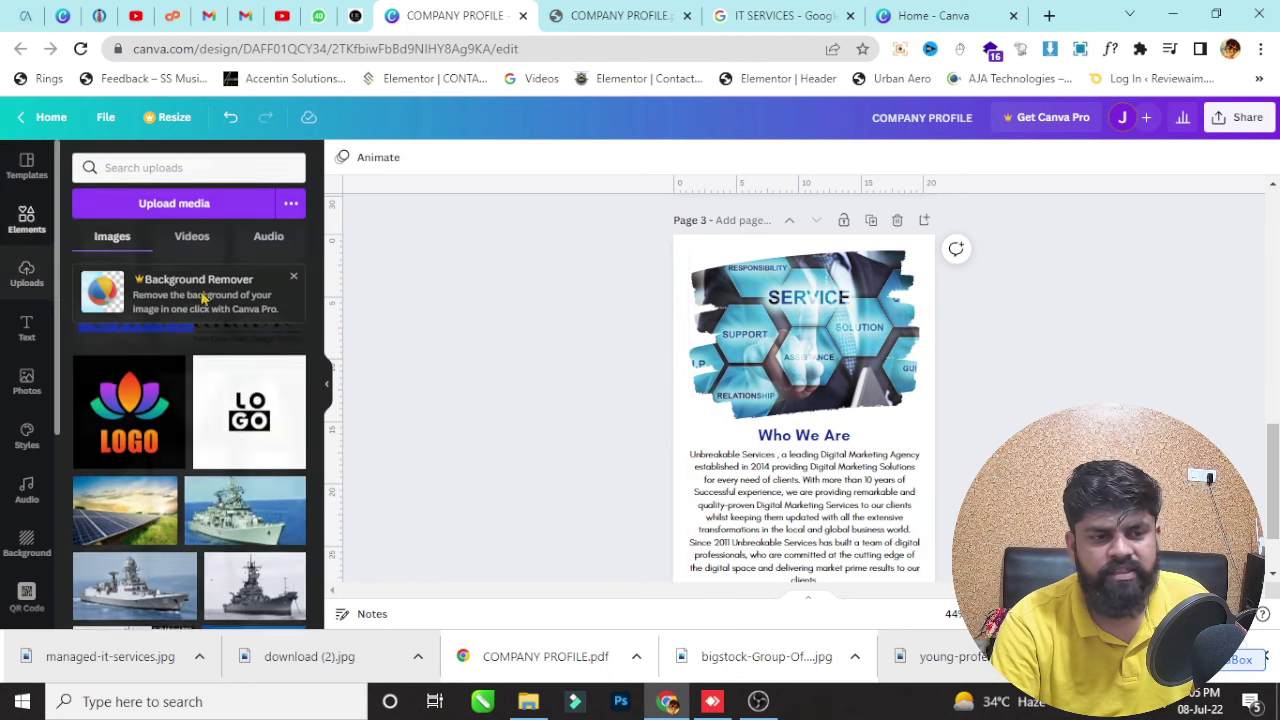
pyautogui.scroll(-3, 195, 410)
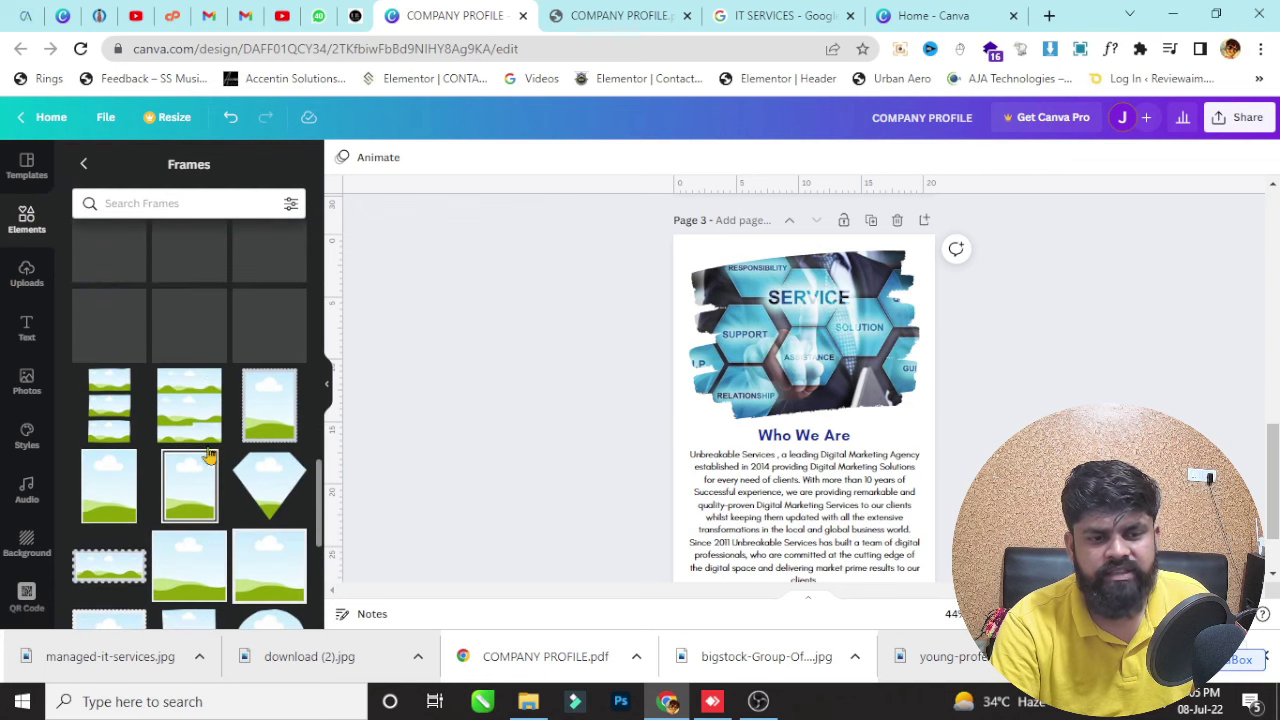
pyautogui.scroll(-2, 965, 448)
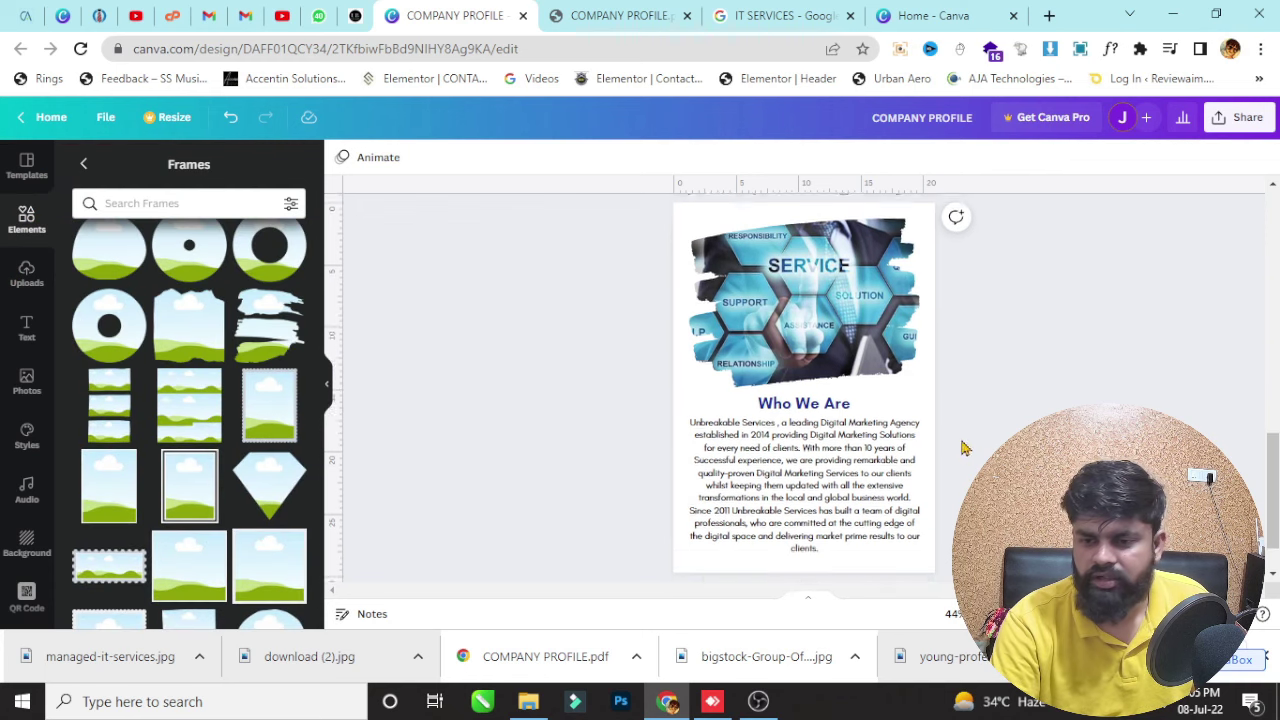
pyautogui.click(853, 358)
pyautogui.press('Delete')
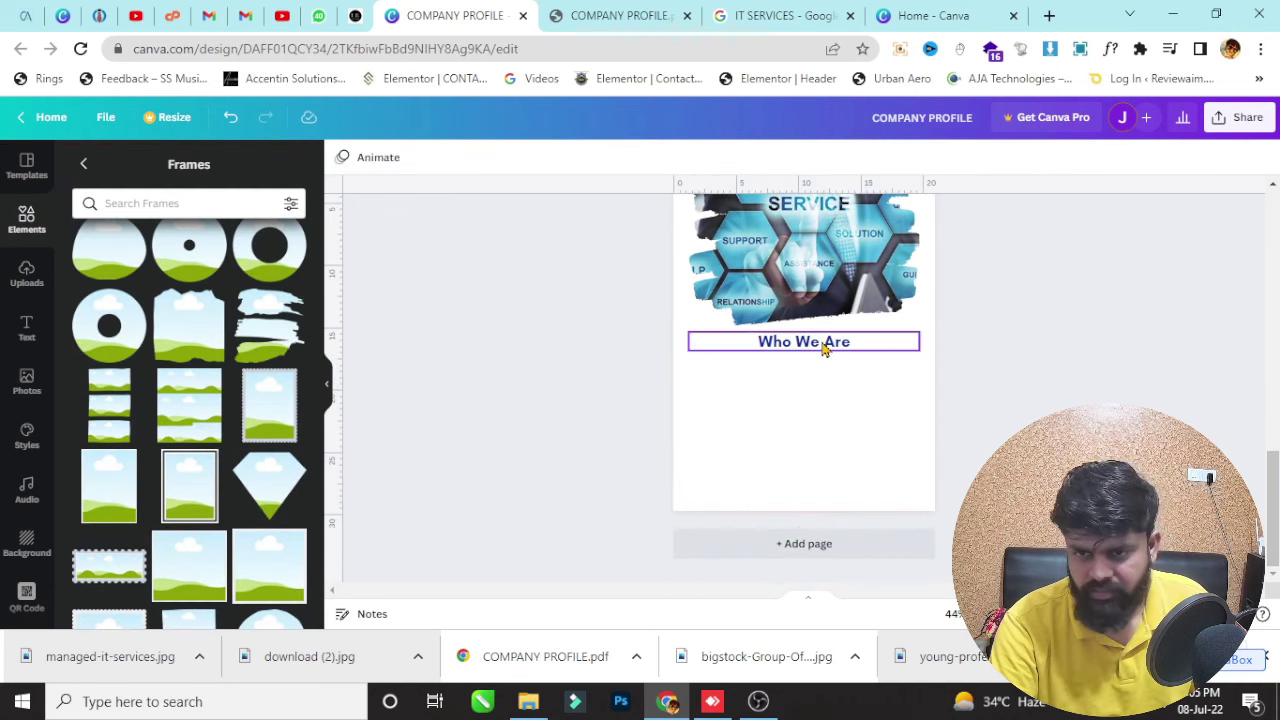
# - Retype the Who We Are heading as 'Services'
pyautogui.doubleClick(826, 343)
pyautogui.write('sER')
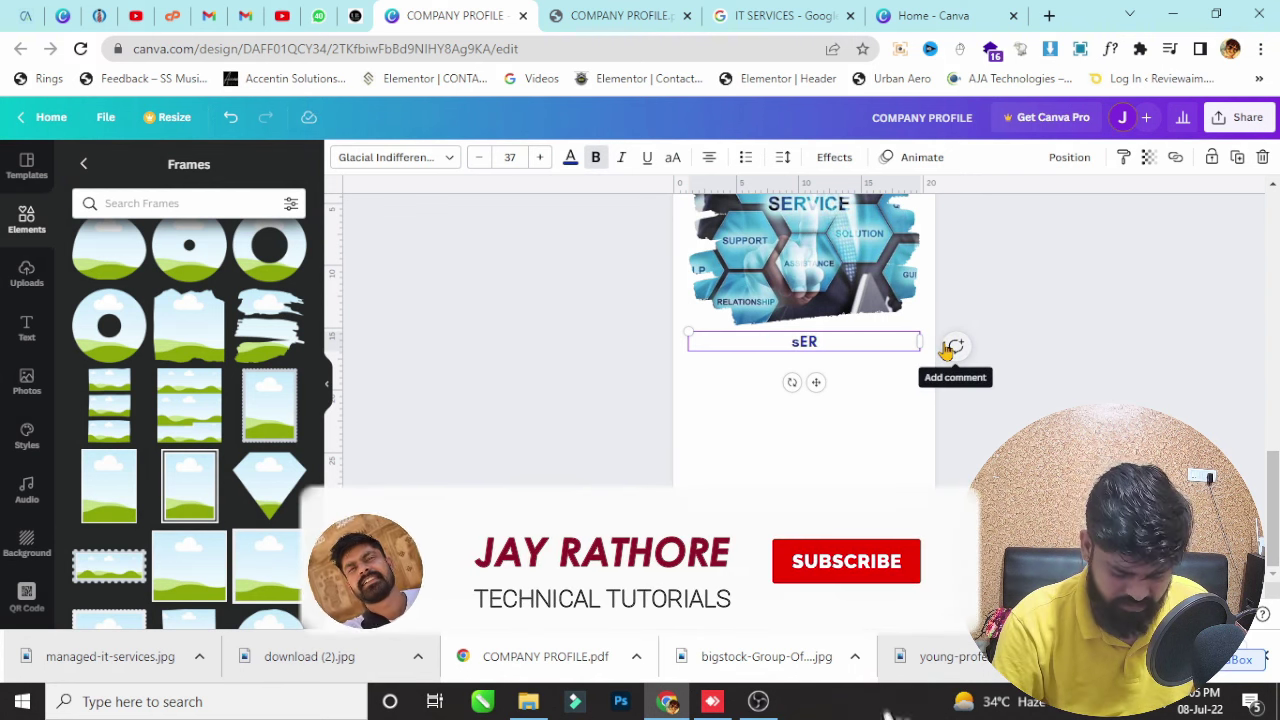
pyautogui.press('BackSpace')
pyautogui.press('BackSpace')
pyautogui.press('BackSpace')
pyautogui.write('Services')
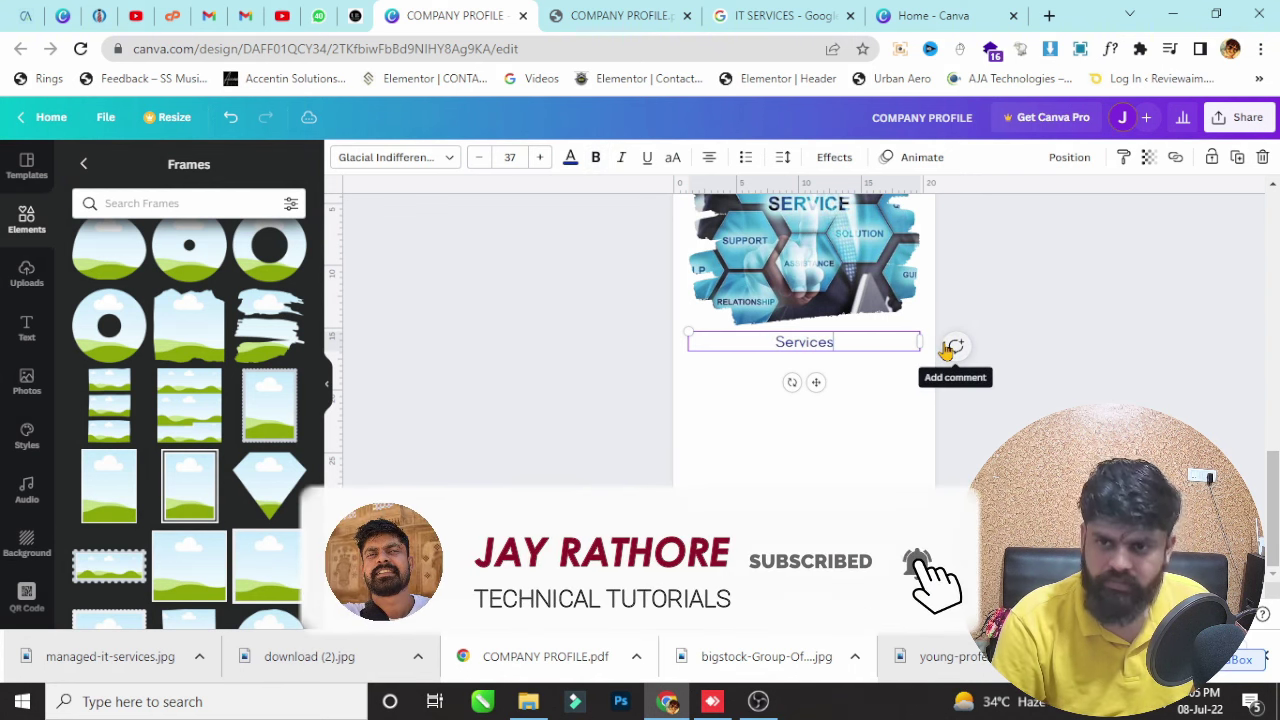
pyautogui.hotkey('ctrl', 'a')
pyautogui.press('Escape')
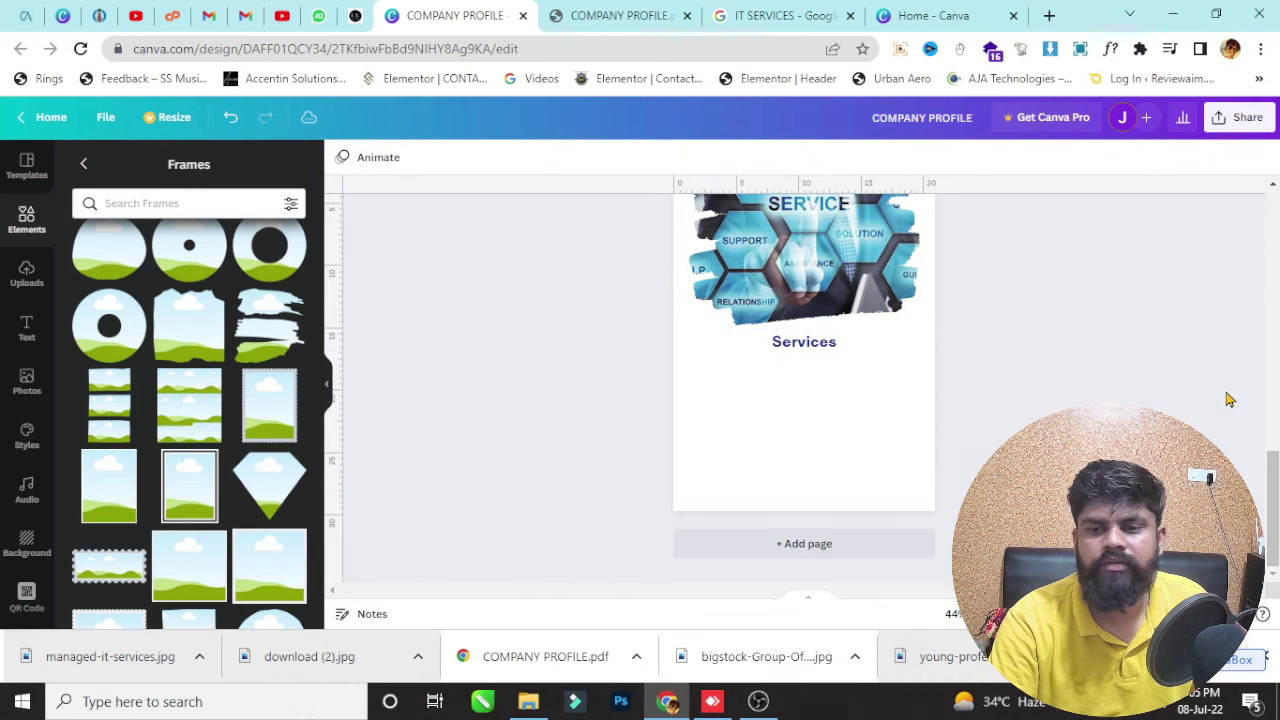
# - Select the Social Media Promotion description and heading on the company website
pyautogui.click(360, 17)
pyautogui.scroll(-2, 550, 323)
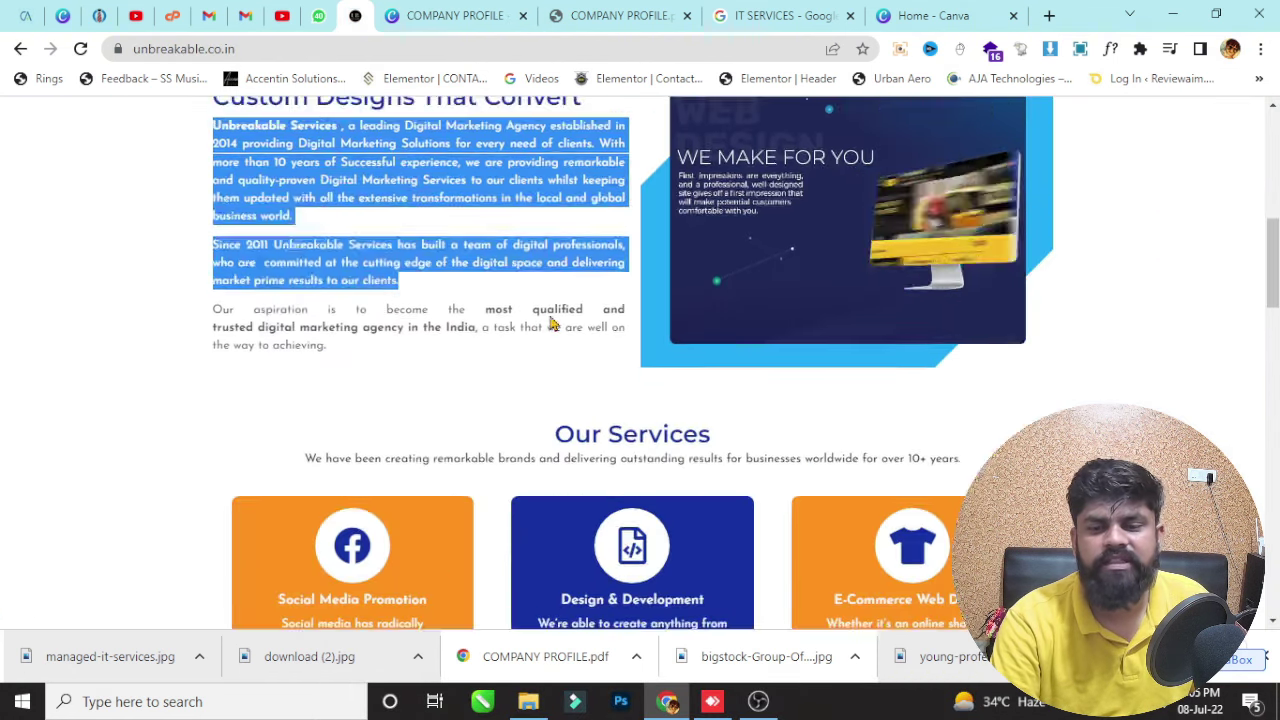
pyautogui.scroll(-5, 550, 323)
pyautogui.scroll(1, 326, 283)
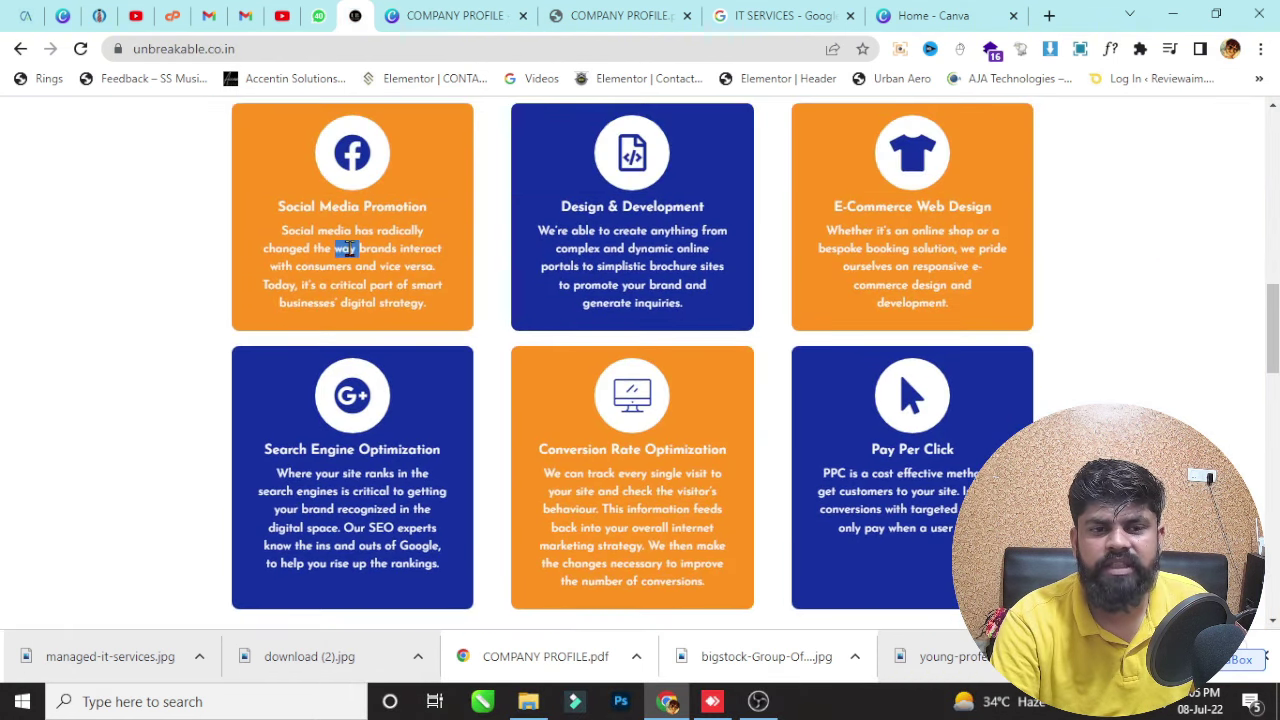
pyautogui.tripleClick(347, 249)
pyautogui.click(462, 12)
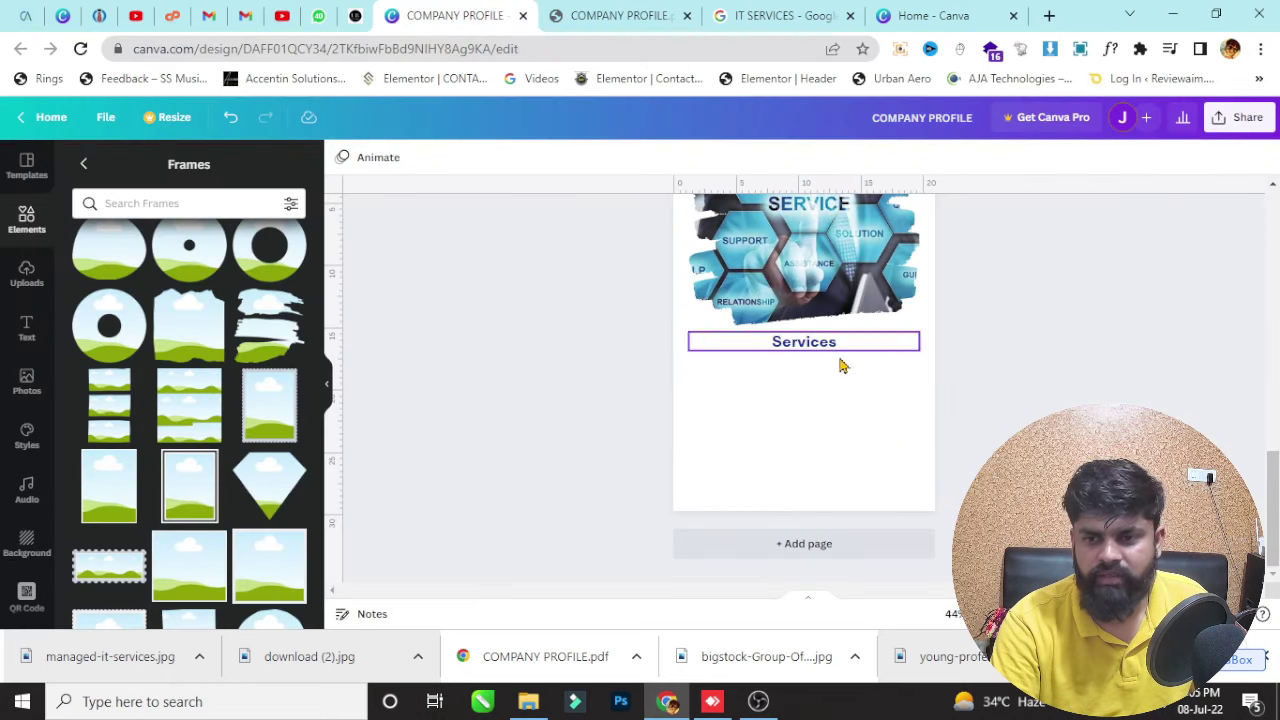
pyautogui.scroll(3, 840, 366)
pyautogui.scroll(-1, 848, 334)
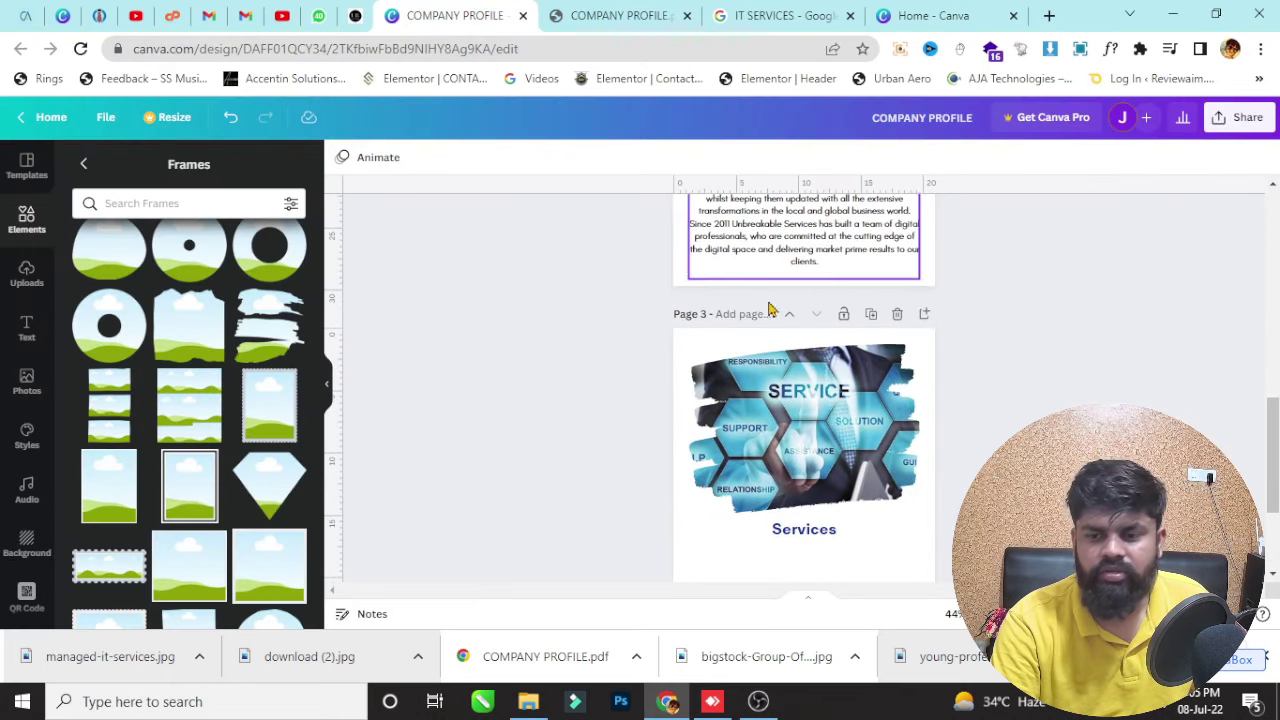
pyautogui.scroll(-2, 834, 408)
pyautogui.click(352, 15)
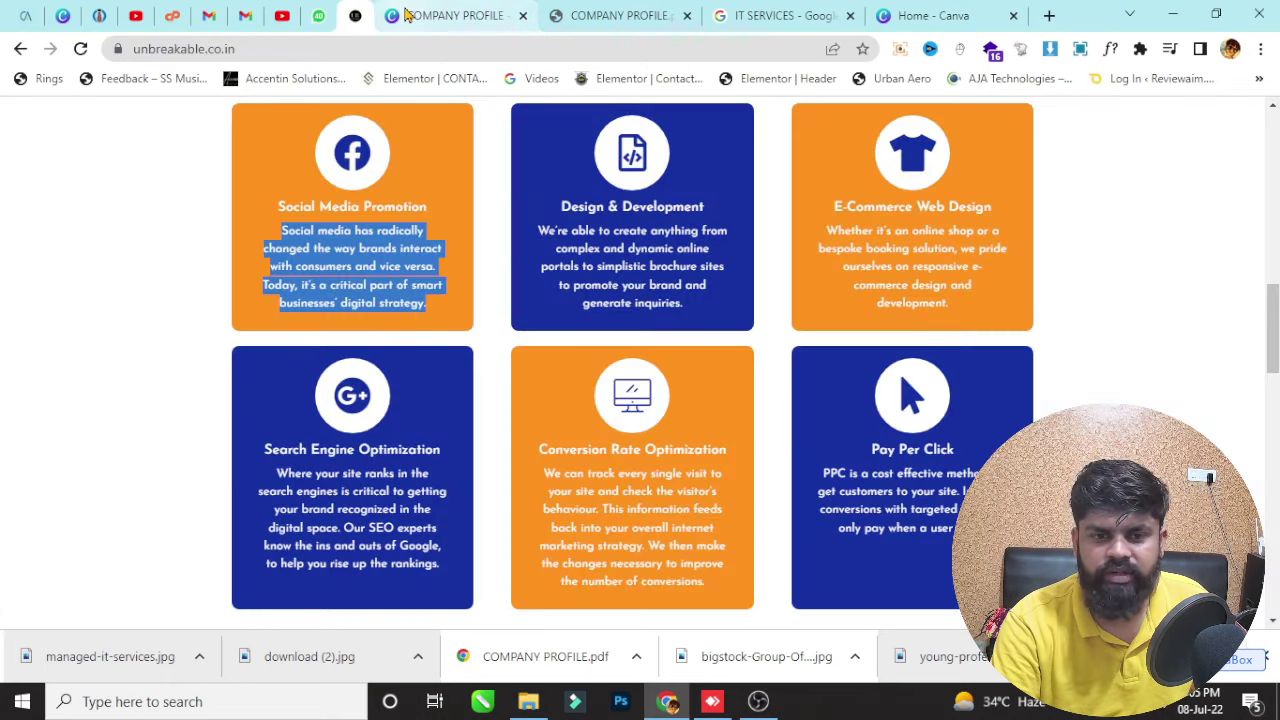
pyautogui.moveTo(428, 206); pyautogui.dragTo(277, 206)
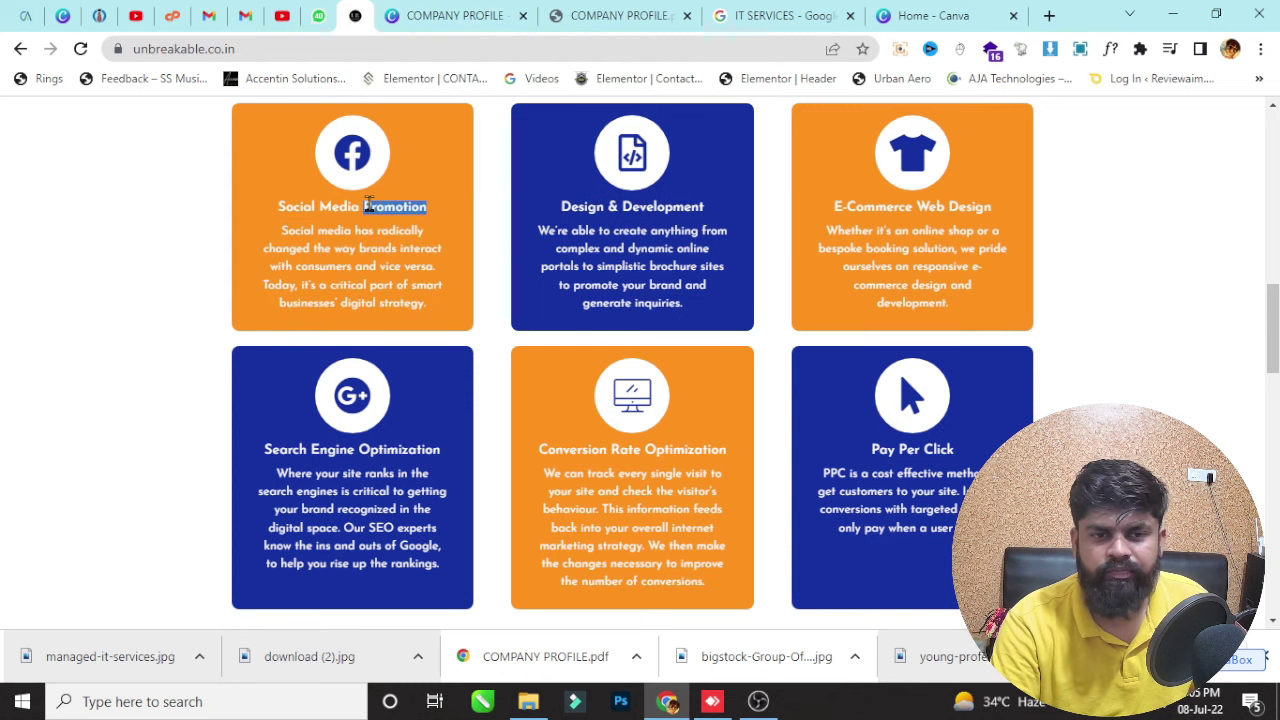
pyautogui.click(794, 12)
# - Remove the SERVICE image from page 3 and move the Services heading to the top
pyautogui.click(462, 15)
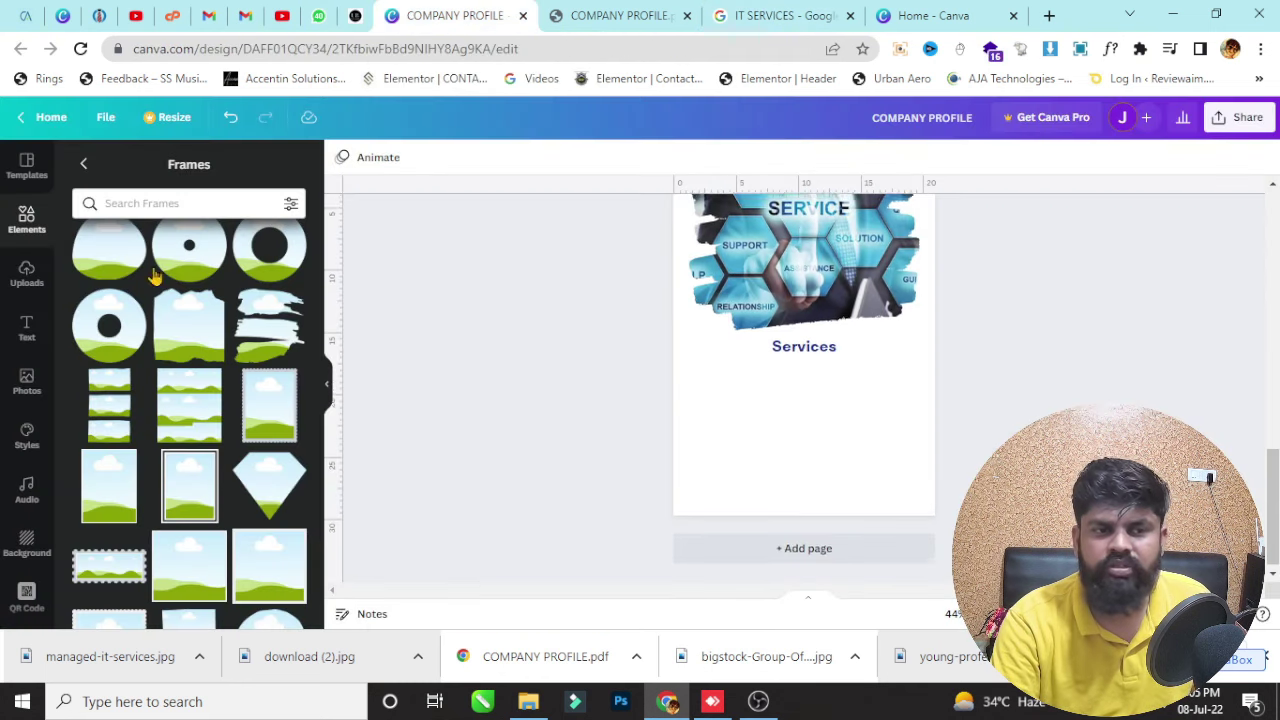
pyautogui.scroll(3, 148, 370)
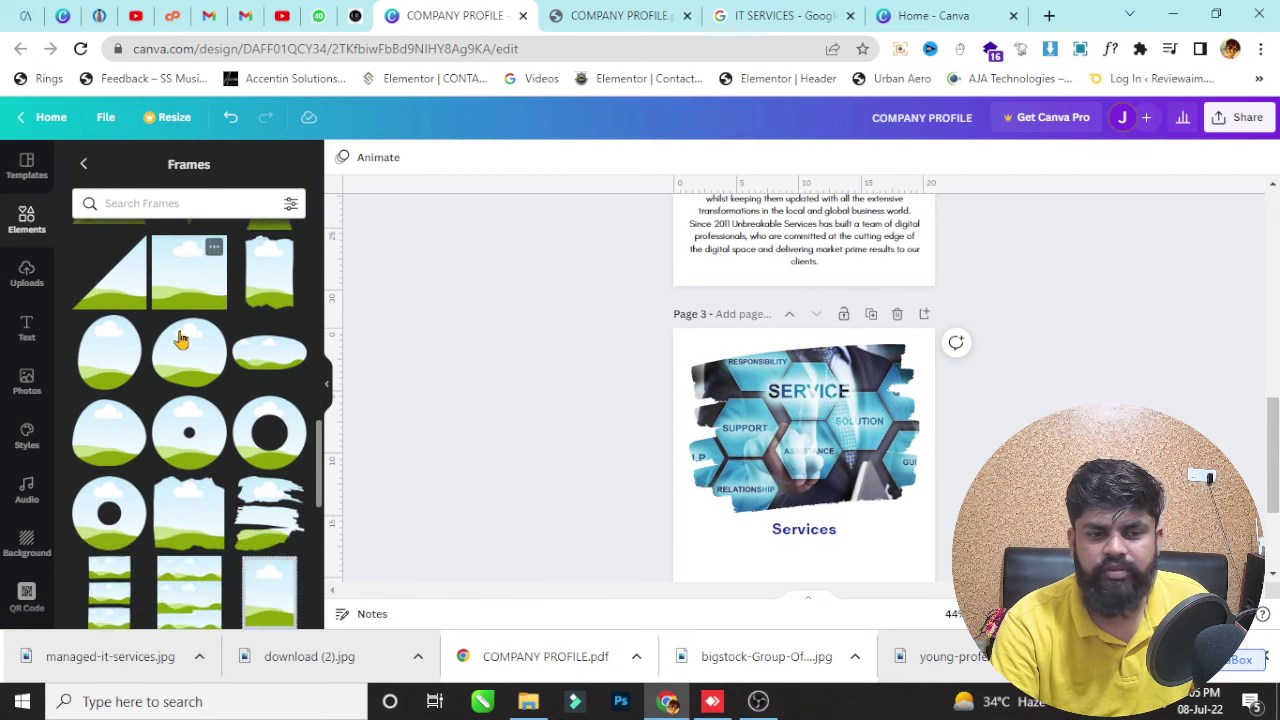
pyautogui.scroll(1, 180, 340)
pyautogui.moveTo(198, 340); pyautogui.dragTo(804, 430)
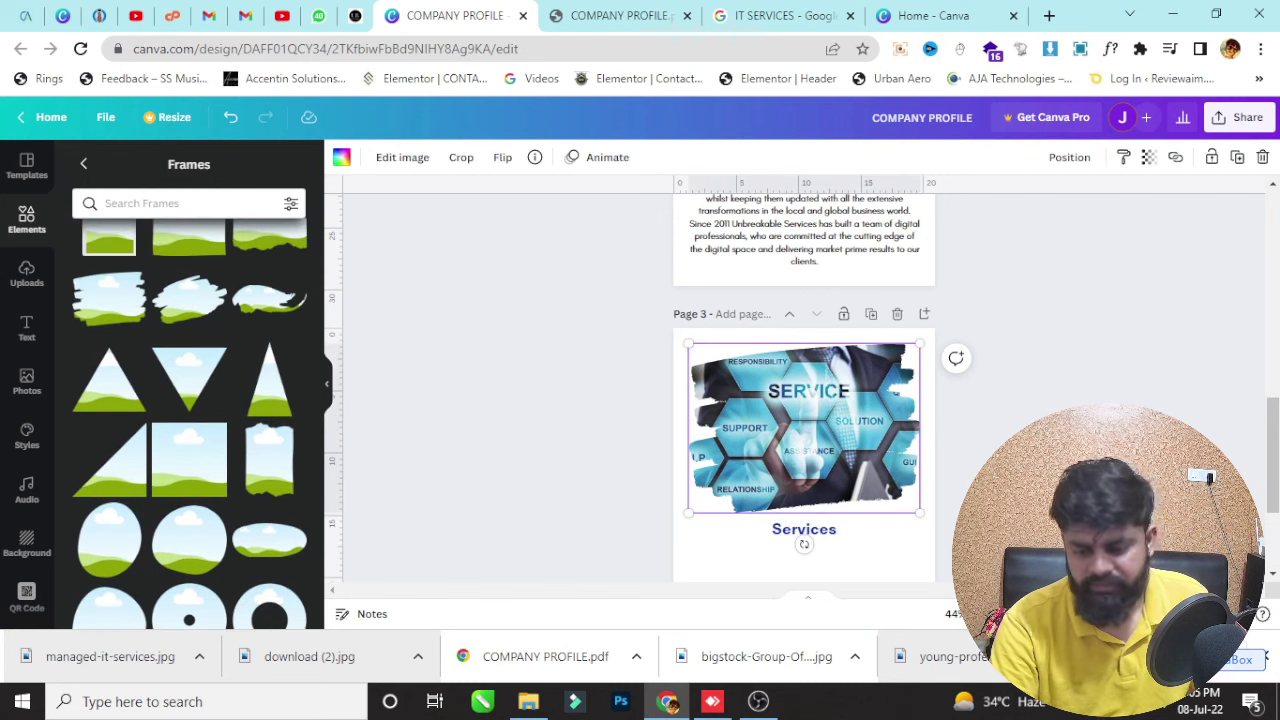
pyautogui.hotkey('ctrl', 'z')
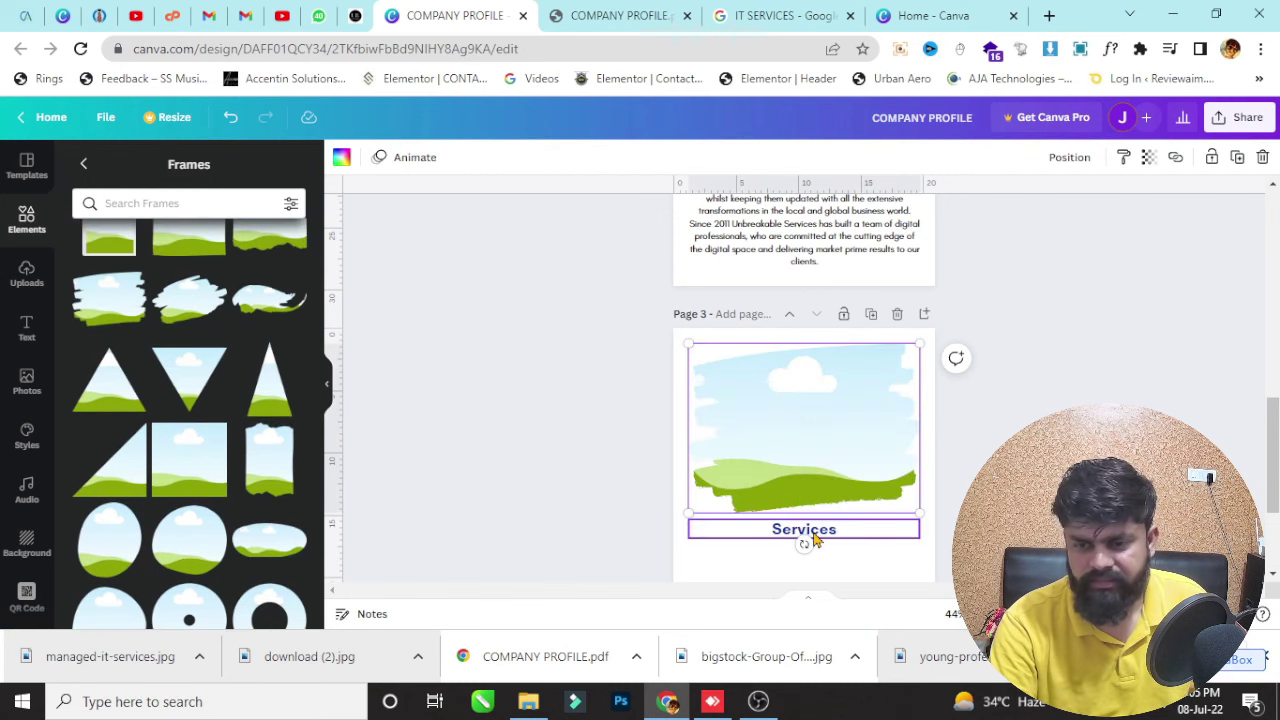
pyautogui.press('Delete')
pyautogui.moveTo(826, 535); pyautogui.dragTo(814, 364)
pyautogui.click(1114, 371)
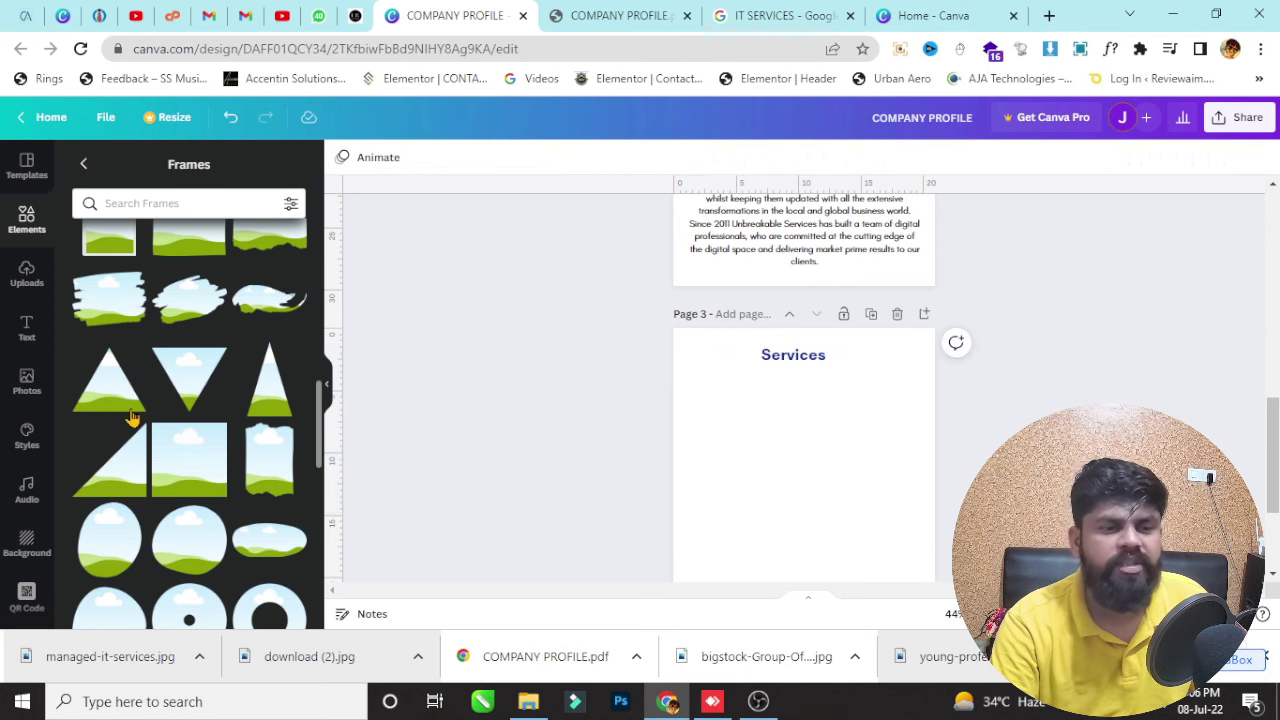
# - Place the monitor frame under the Services heading and shrink it
pyautogui.scroll(2, 147, 398)
pyautogui.scroll(1, 128, 443)
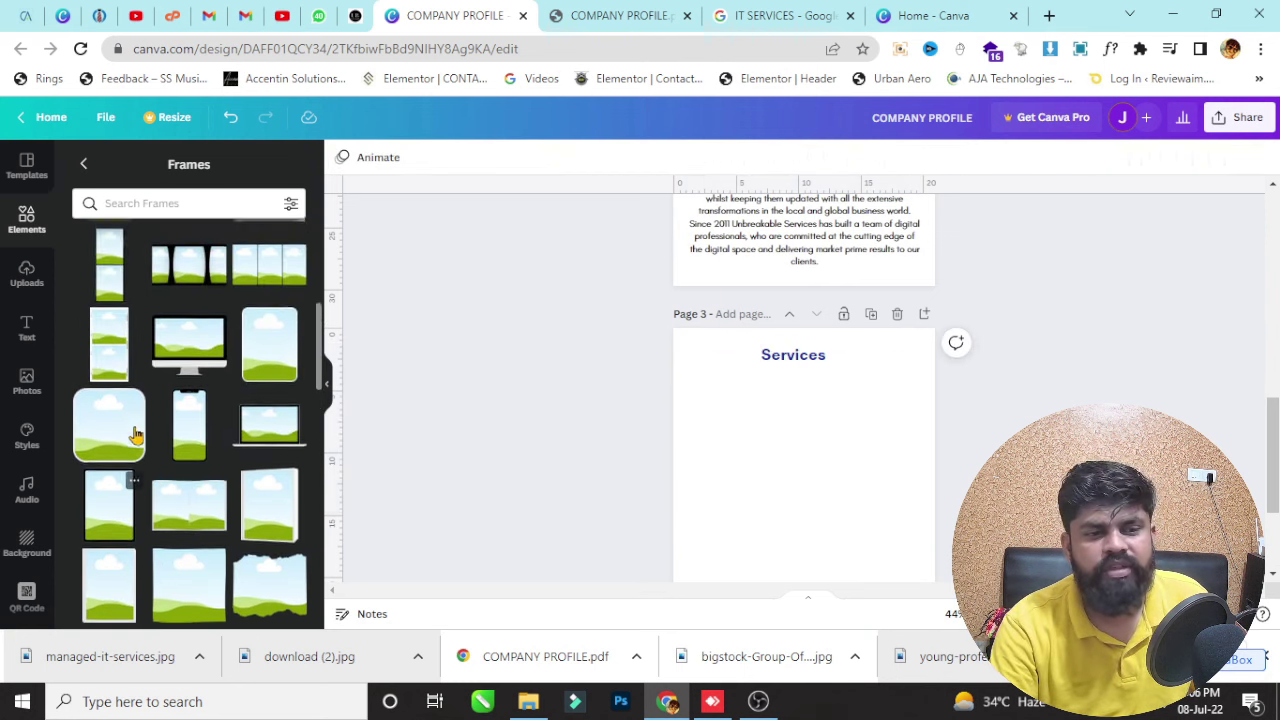
pyautogui.click(185, 370)
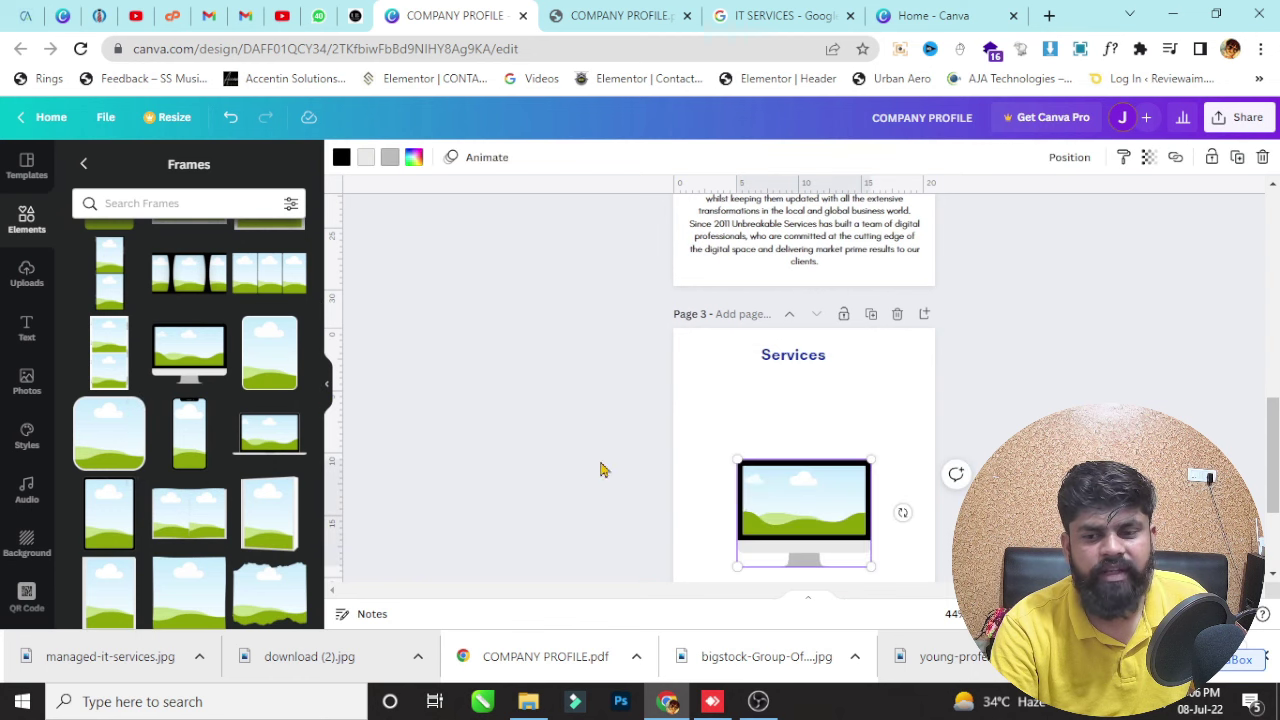
pyautogui.moveTo(804, 484); pyautogui.dragTo(765, 410)
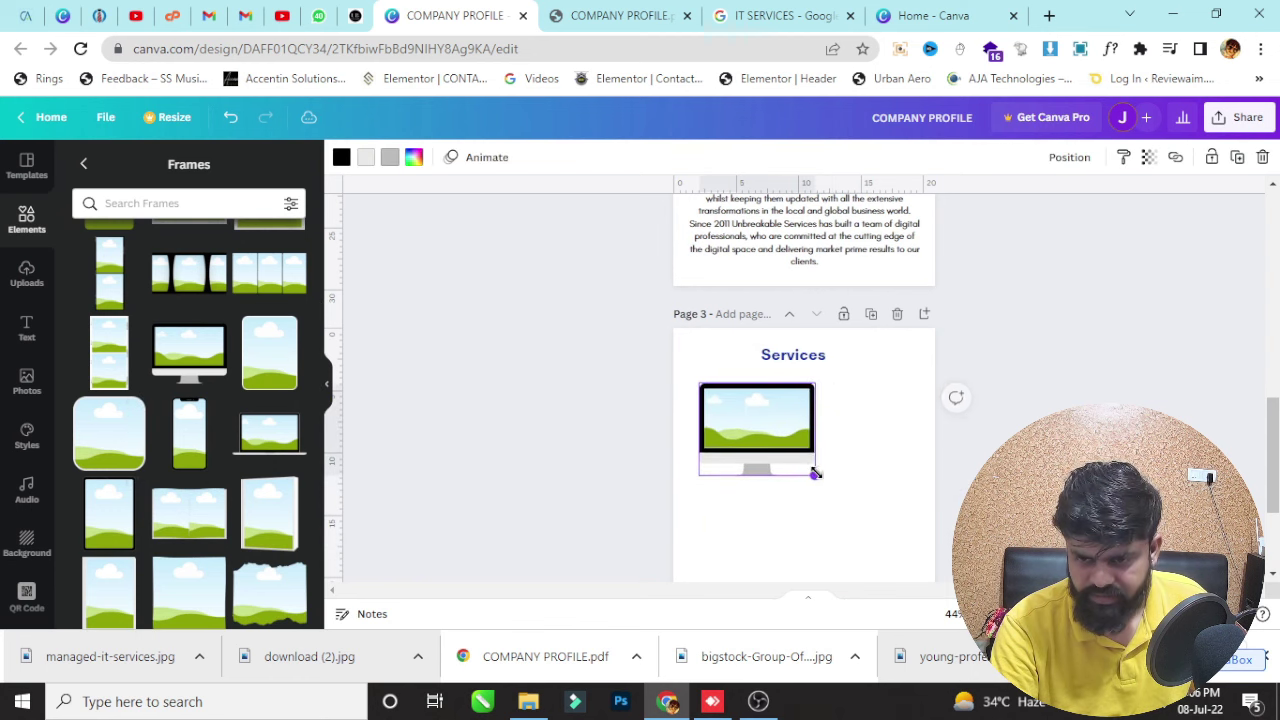
pyautogui.moveTo(832, 489)
pyautogui.mouseDown()
pyautogui.moveTo(848, 481)
pyautogui.moveTo(723, 424)
pyautogui.mouseUp()
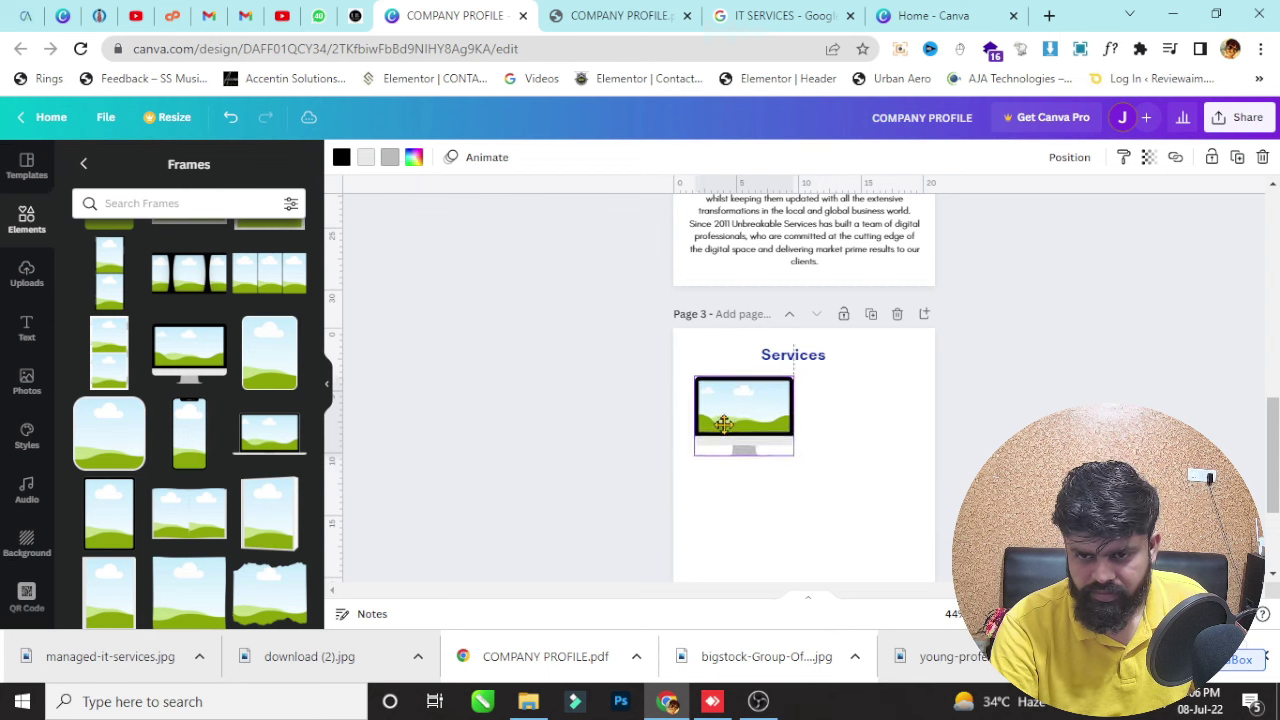
# - Paste a copy of the Who We Are paragraph onto page 3 and narrow it under the monitor
pyautogui.click(985, 458)
pyautogui.scroll(2, 1000, 420)
pyautogui.rightClick(812, 324)
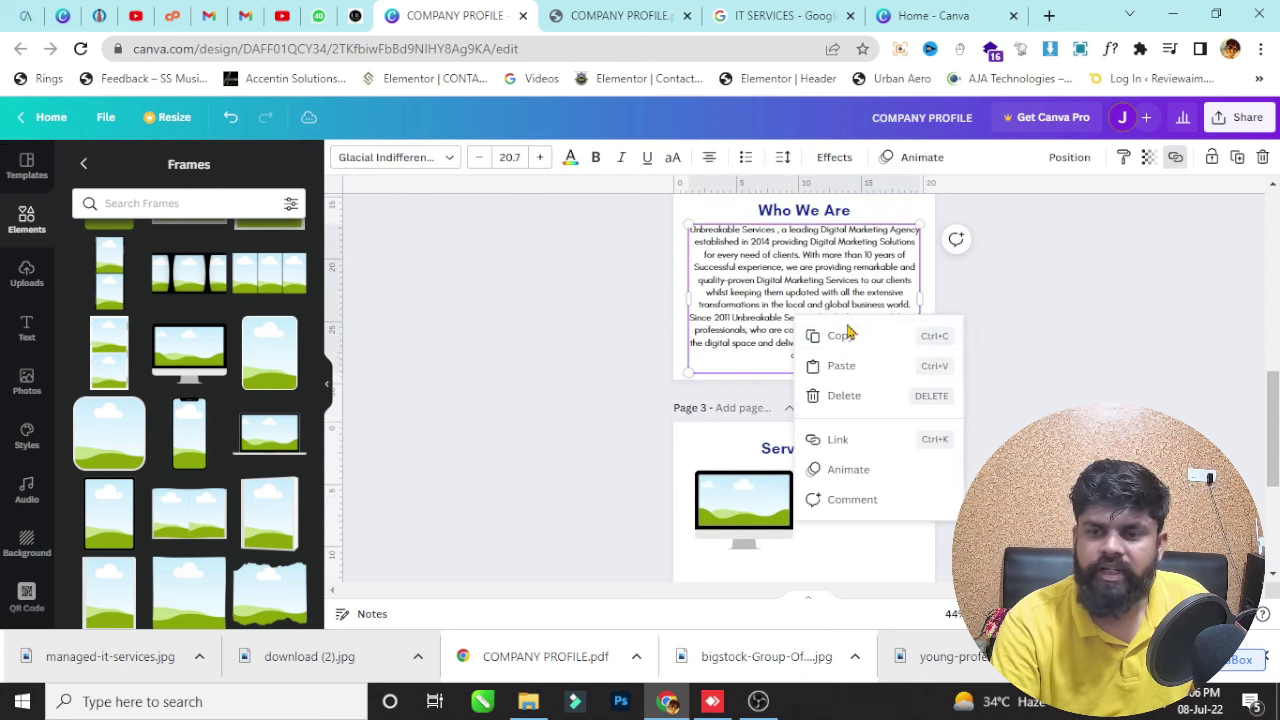
pyautogui.press('Escape')
pyautogui.scroll(-5, 914, 437)
pyautogui.rightClick(875, 420)
pyautogui.click(908, 457)
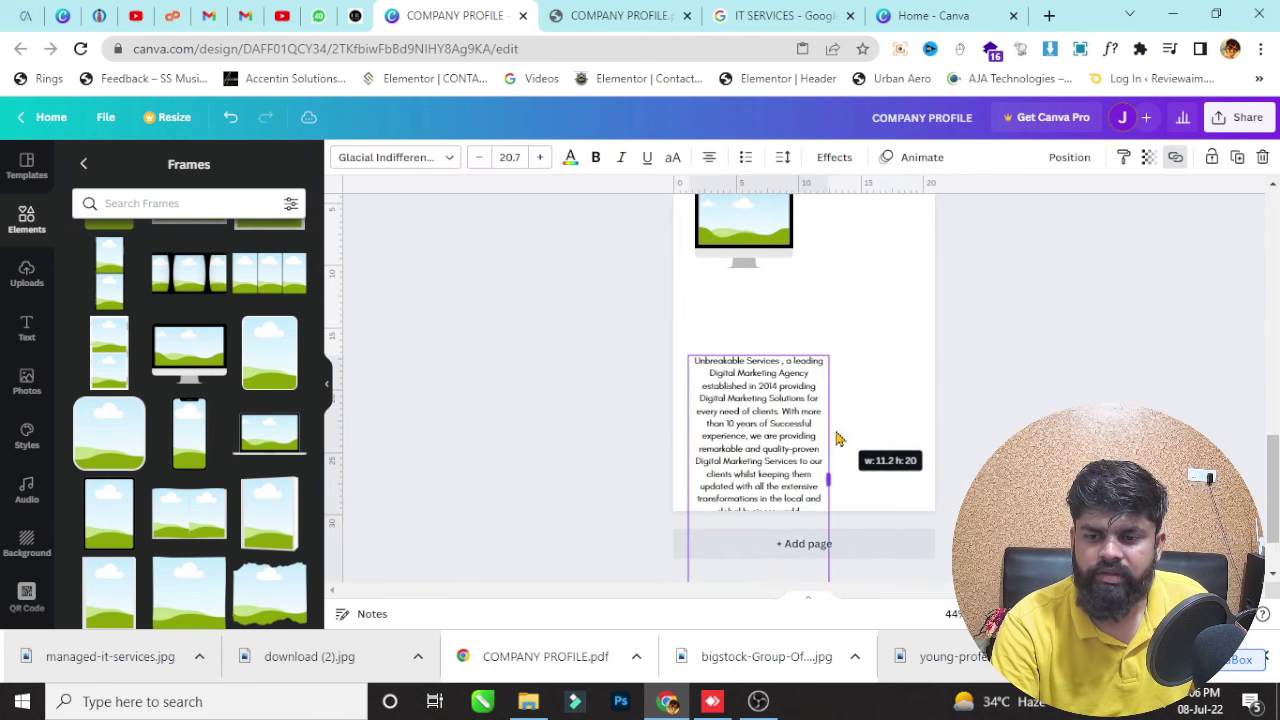
pyautogui.moveTo(928, 428)
pyautogui.mouseDown()
pyautogui.moveTo(826, 428)
pyautogui.moveTo(766, 334)
pyautogui.moveTo(763, 346)
pyautogui.mouseUp()
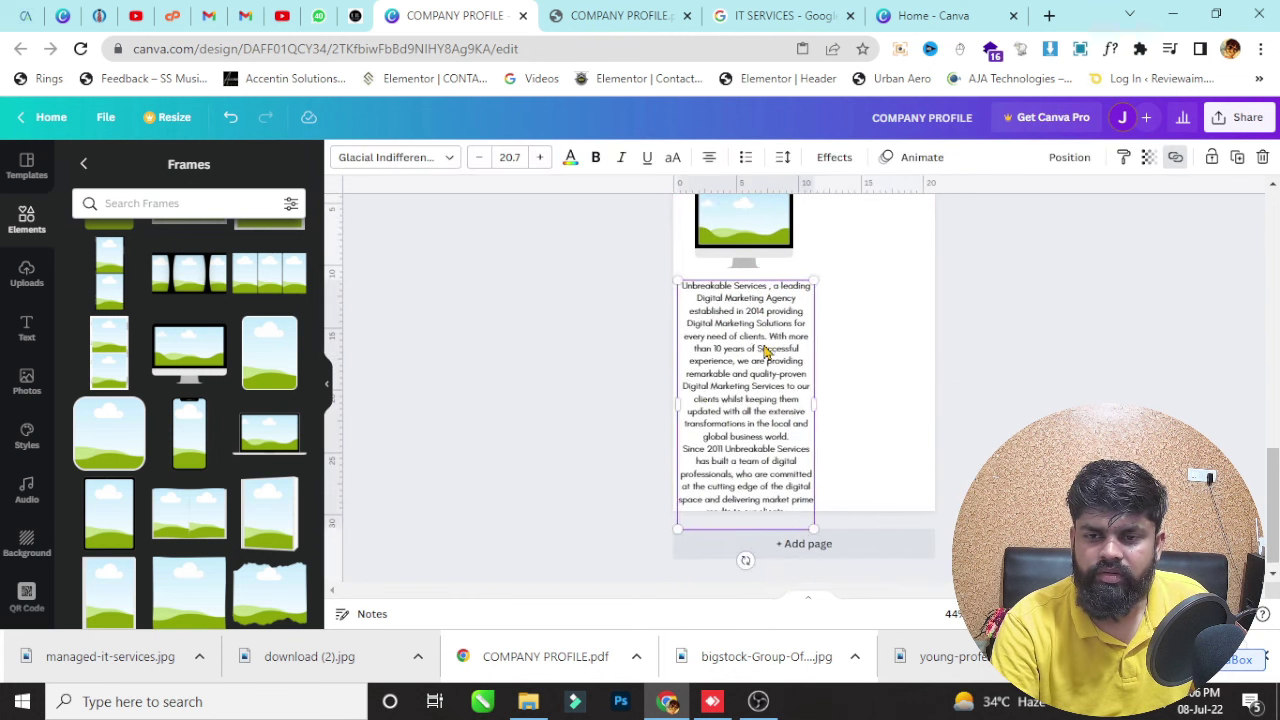
pyautogui.moveTo(674, 397); pyautogui.dragTo(739, 445)
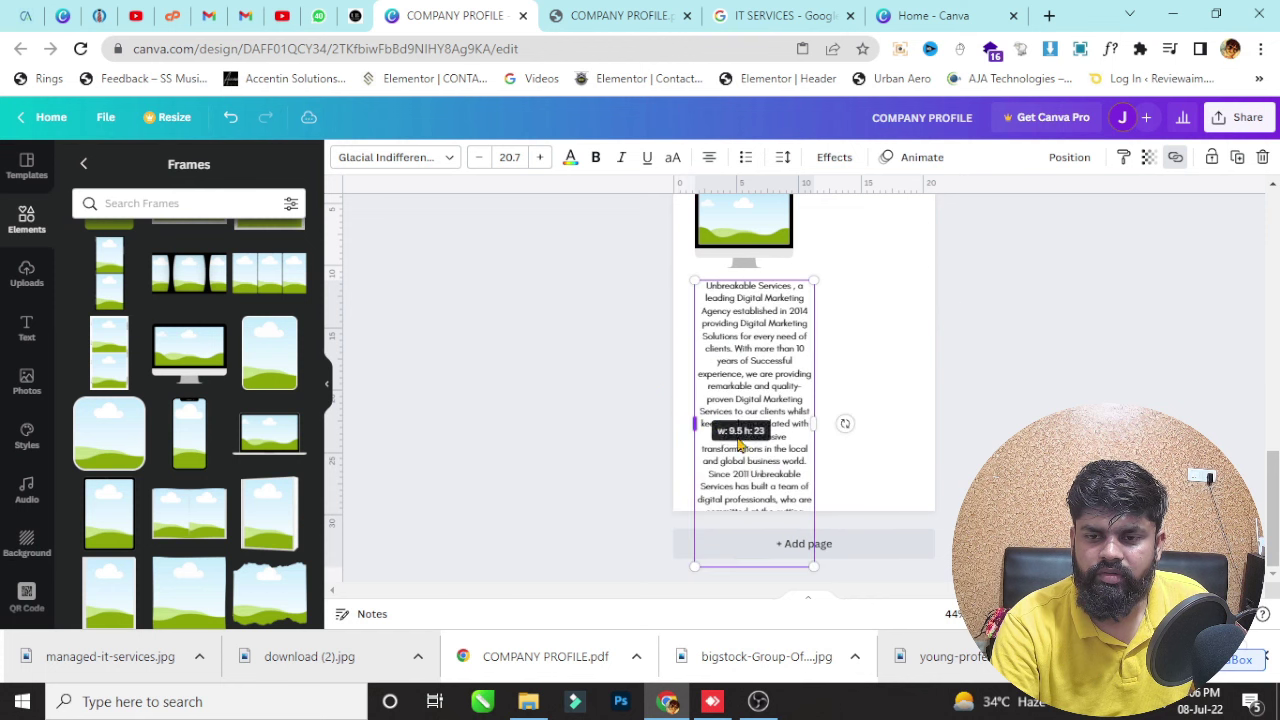
# - Replace the pasted paragraph's text with the website's Social Media Promotion description
pyautogui.doubleClick(744, 384)
pyautogui.click(355, 15)
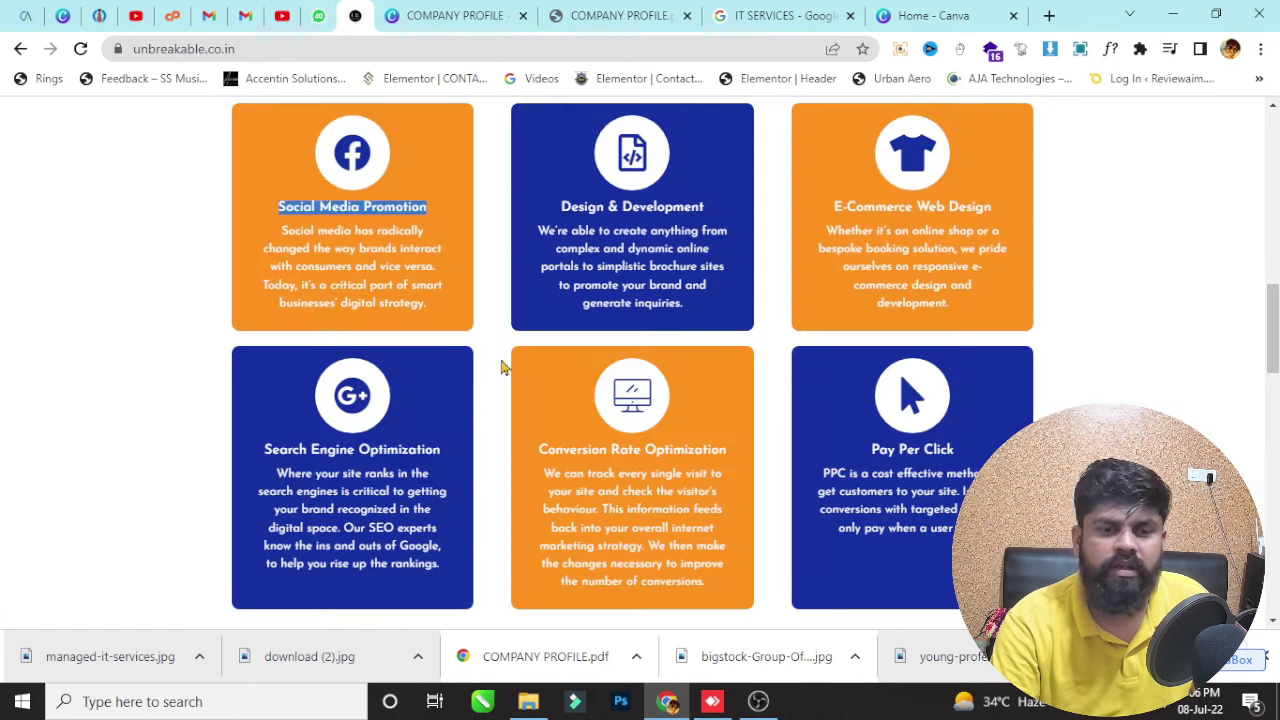
pyautogui.click(340, 248)
pyautogui.tripleClick(340, 248)
pyautogui.hotkey('ctrl', 'c')
pyautogui.click(455, 15)
pyautogui.click(782, 365)
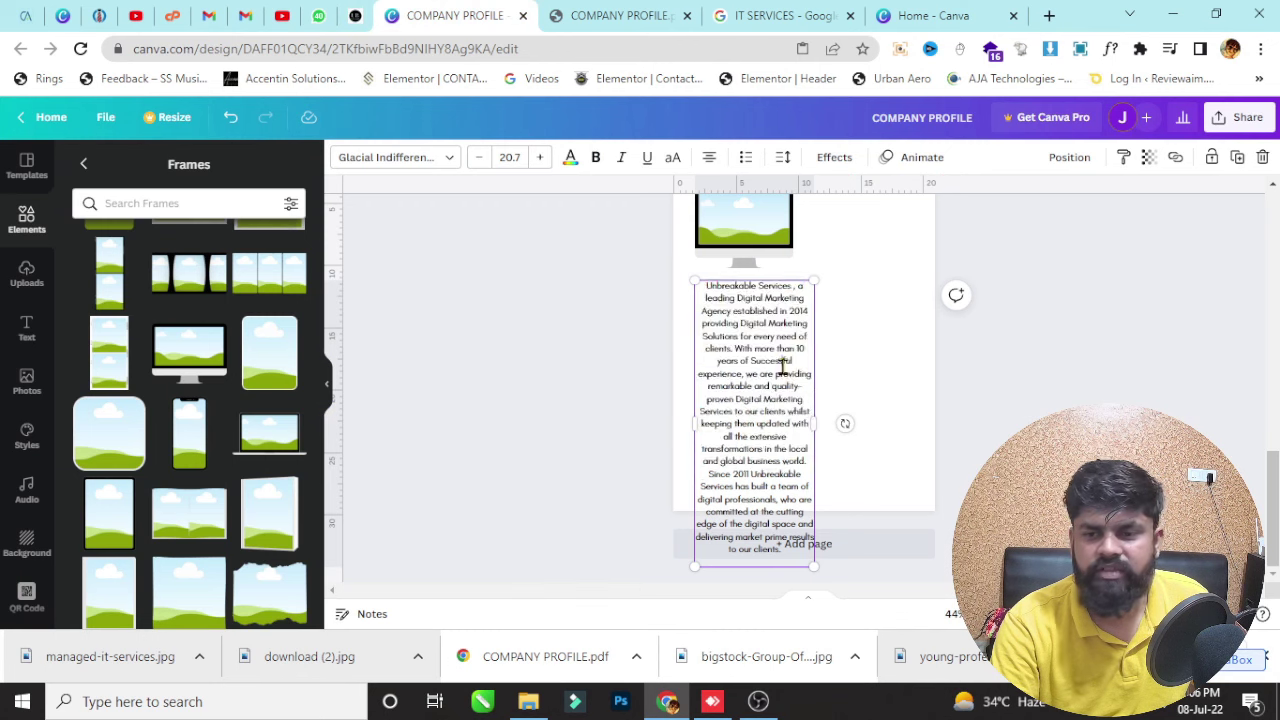
pyautogui.hotkey('ctrl', 'a')
pyautogui.hotkey('ctrl', 'v')
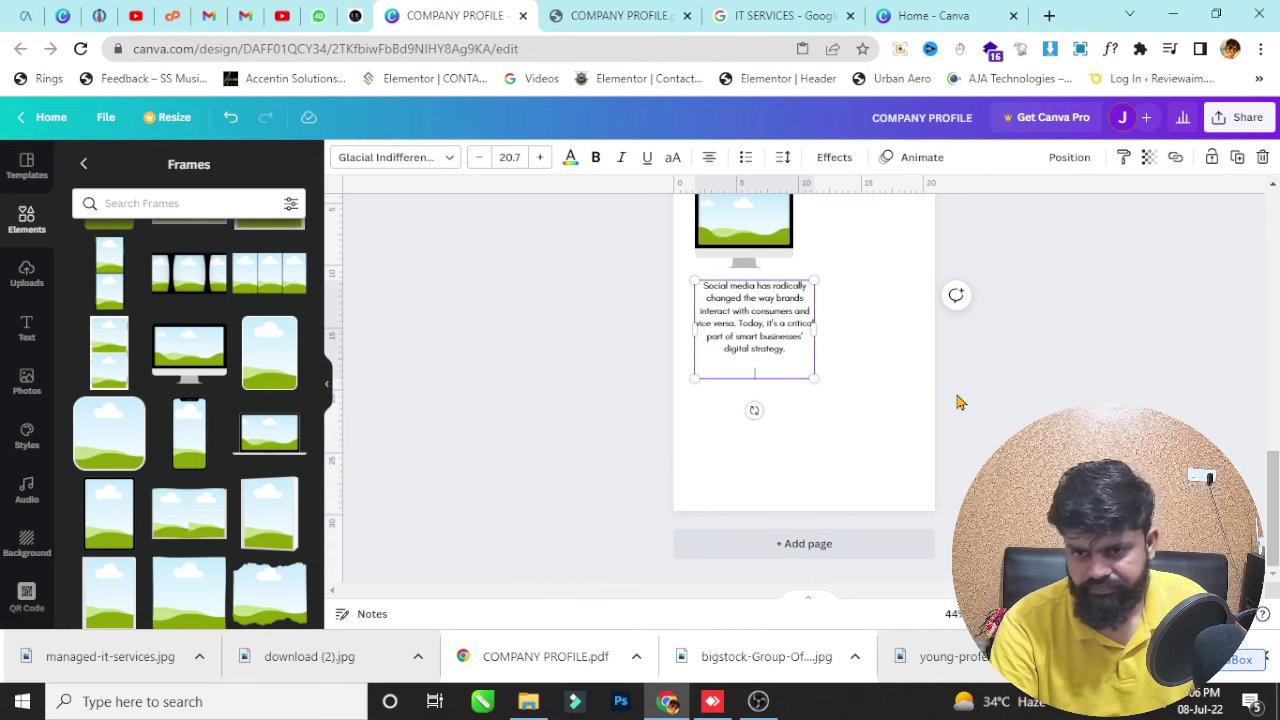
pyautogui.click(806, 383)
# - Nudge the description box into place and clear the website's text selection
pyautogui.click(800, 323)
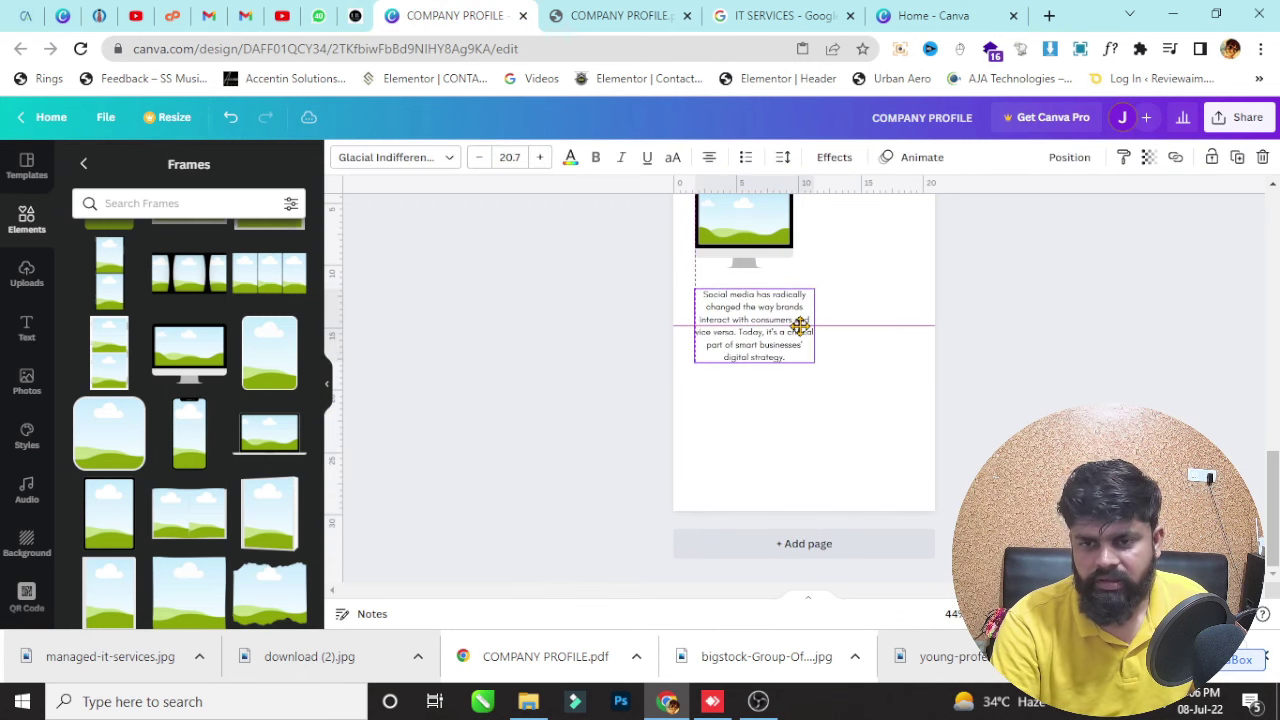
pyautogui.scroll(3, 960, 342)
pyautogui.moveTo(766, 528); pyautogui.dragTo(763, 512)
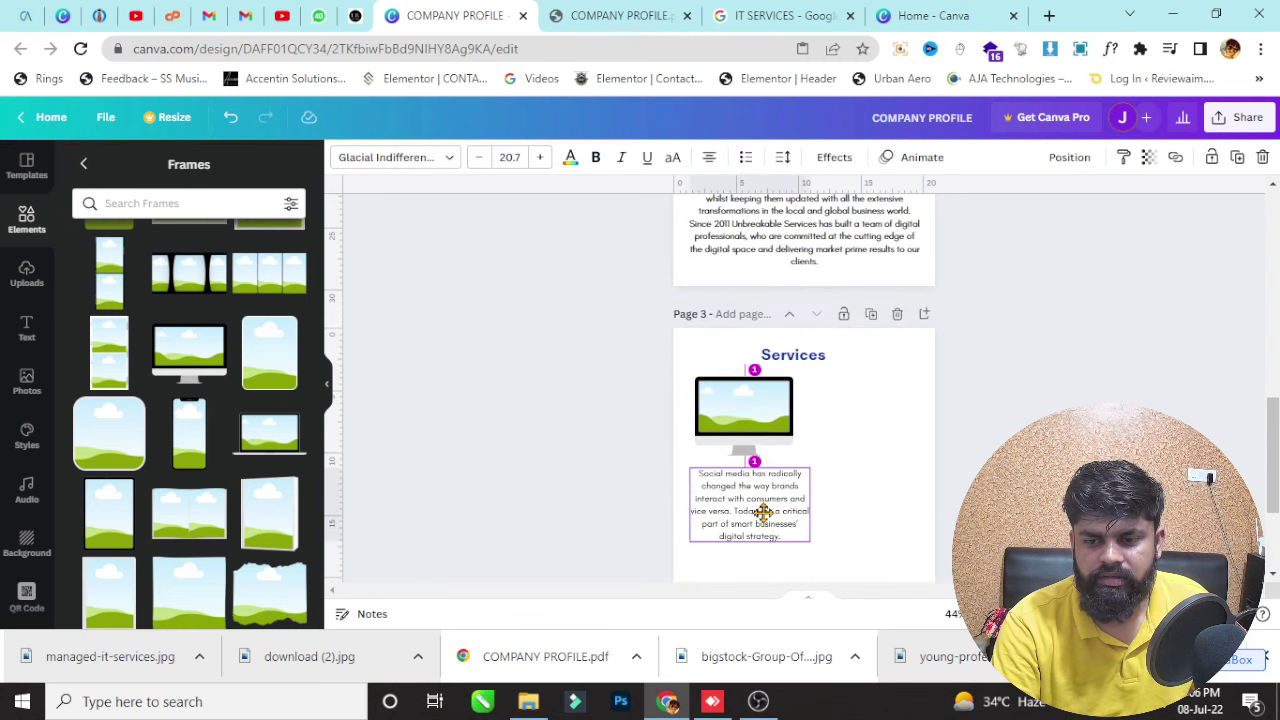
pyautogui.click(955, 485)
pyautogui.click(352, 15)
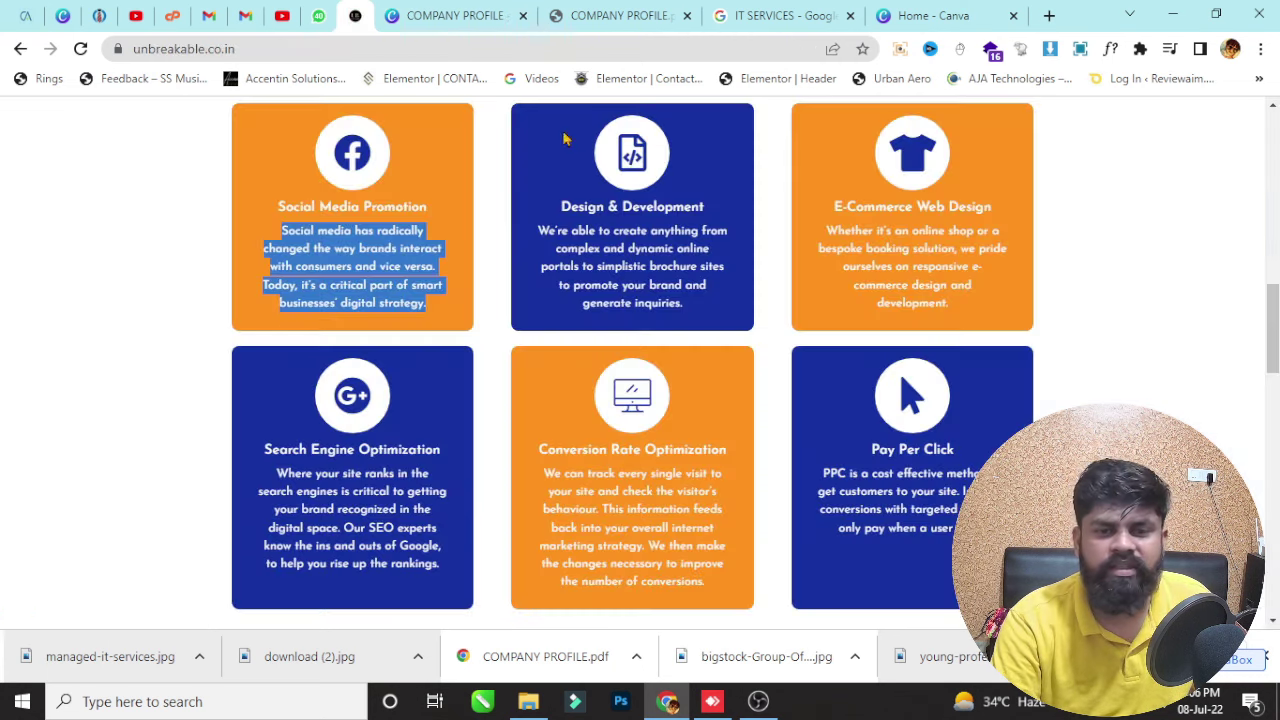
pyautogui.click(378, 205)
pyautogui.click(478, 12)
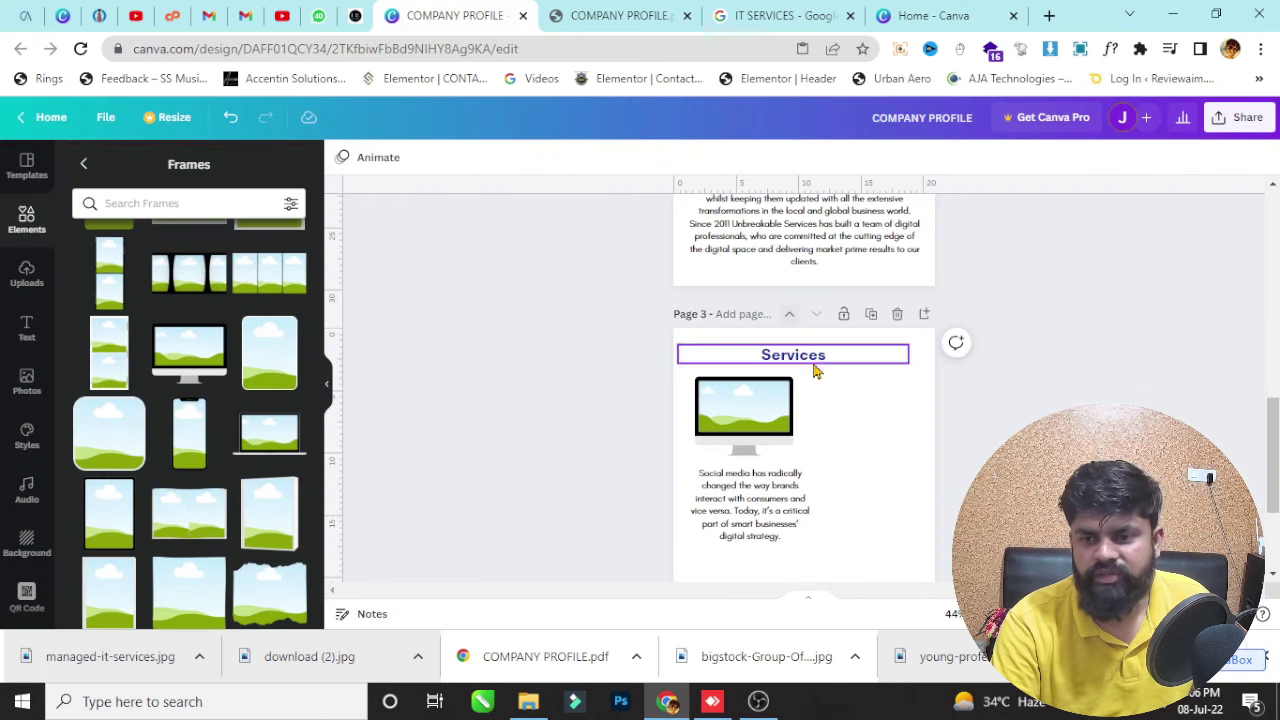
# - Paste a copy of the Services heading between the monitor and the description
pyautogui.scroll(2, 815, 370)
pyautogui.rightClick(818, 452)
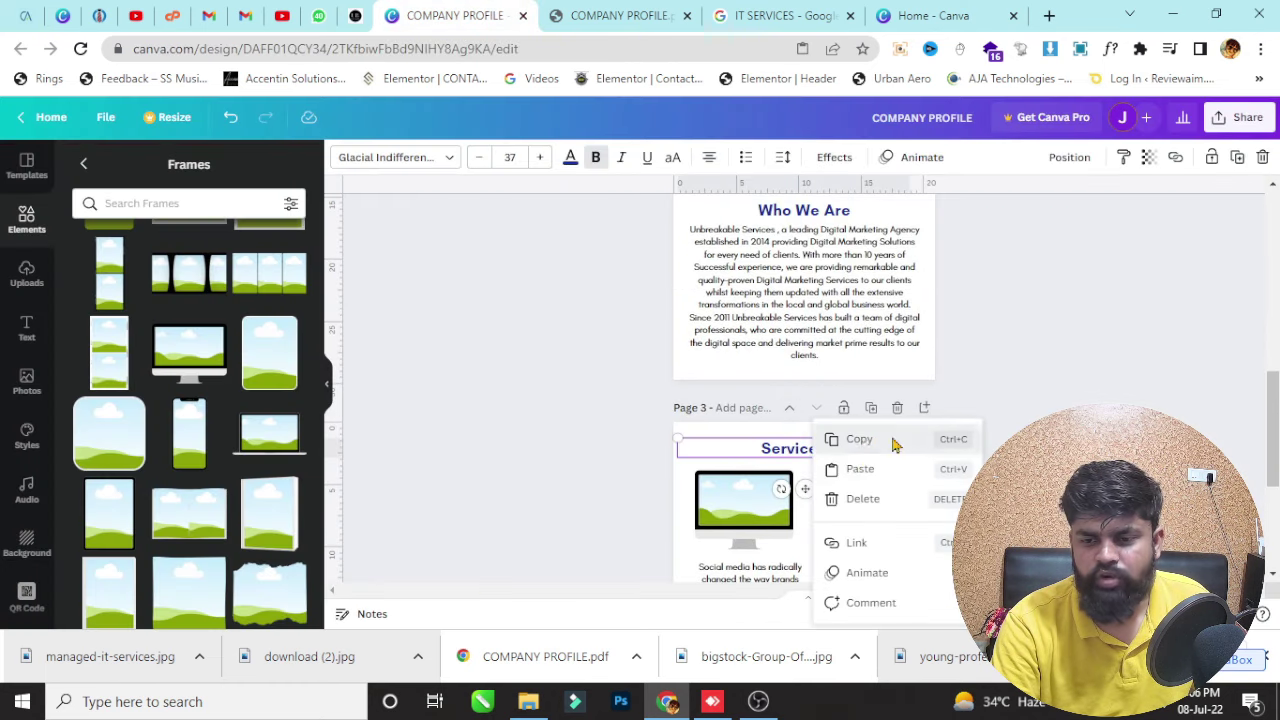
pyautogui.click(858, 439)
pyautogui.scroll(-2, 900, 430)
pyautogui.rightClick(905, 420)
pyautogui.click(915, 448)
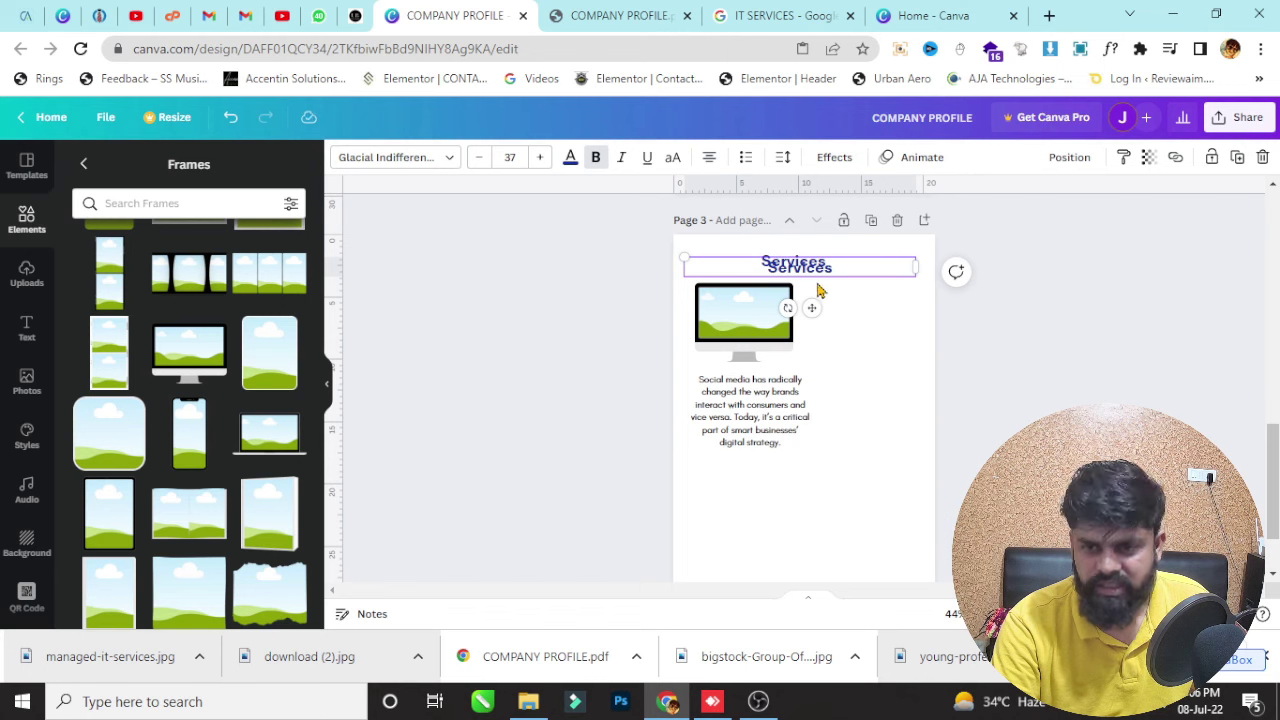
pyautogui.moveTo(811, 307); pyautogui.dragTo(765, 373)
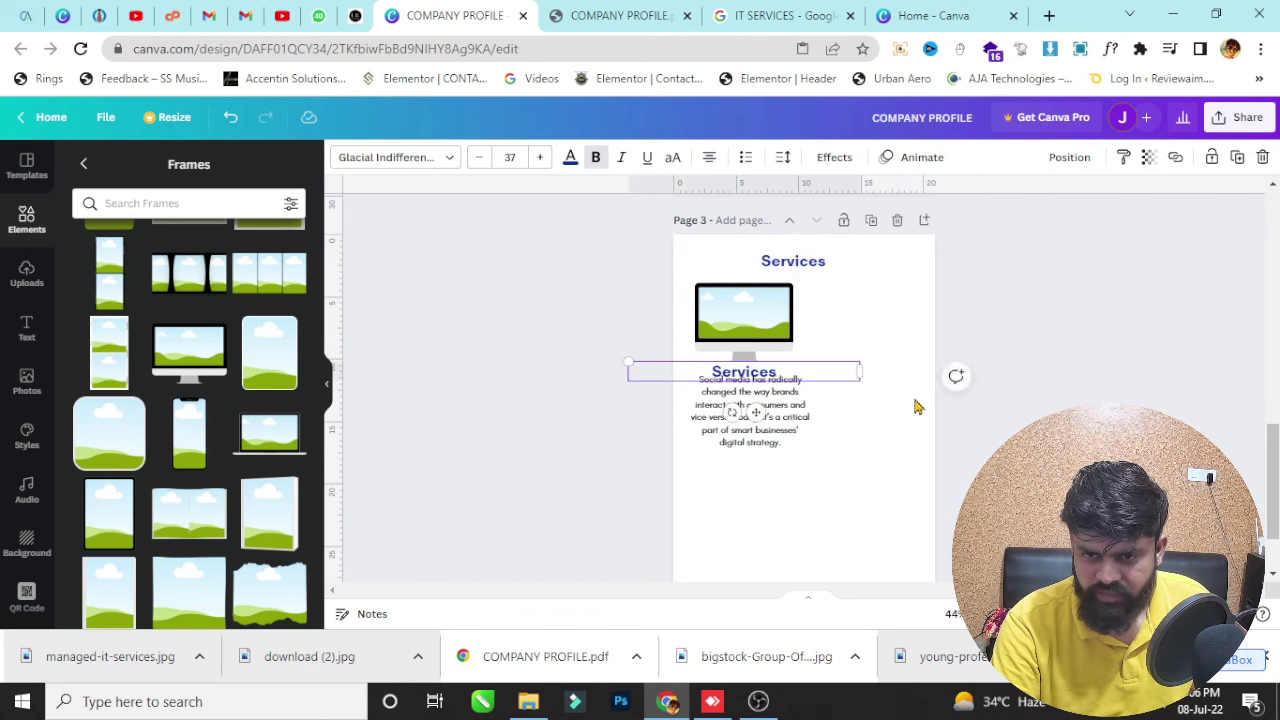
pyautogui.moveTo(758, 427); pyautogui.dragTo(763, 435)
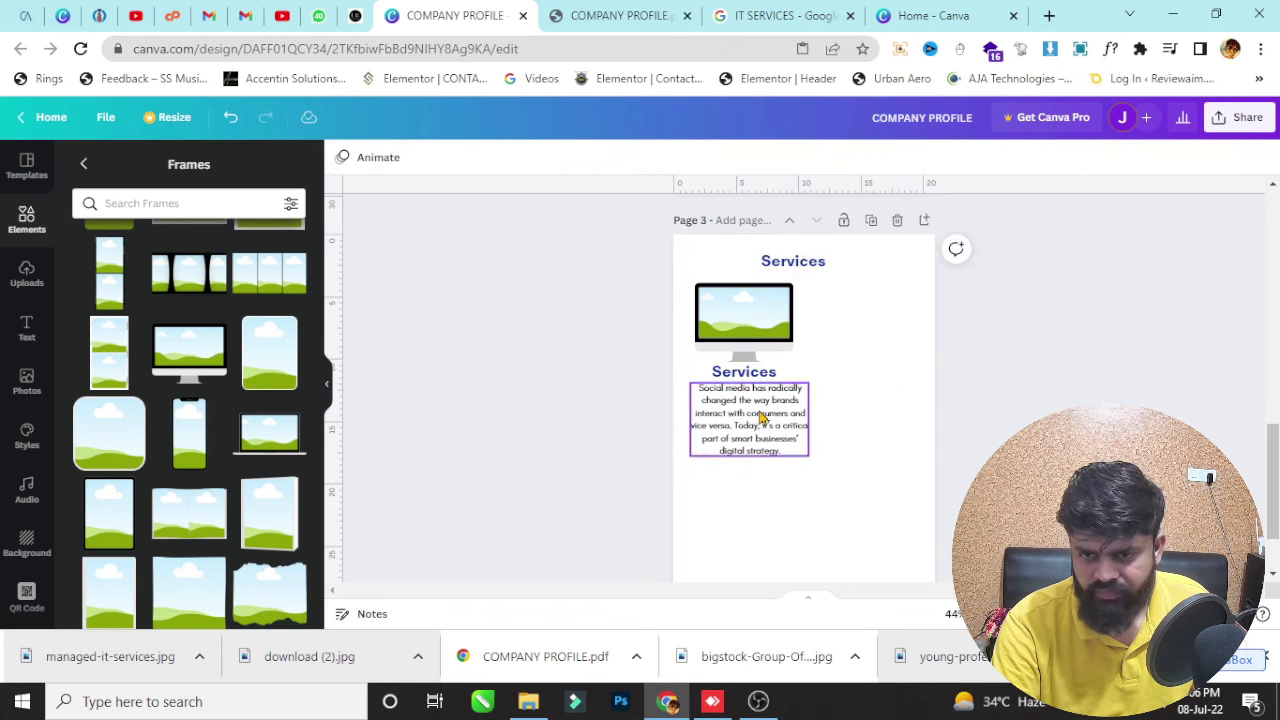
# - Retype the heading copy as 'Social Media Promotion'
pyautogui.click(760, 372)
pyautogui.doubleClick(796, 375)
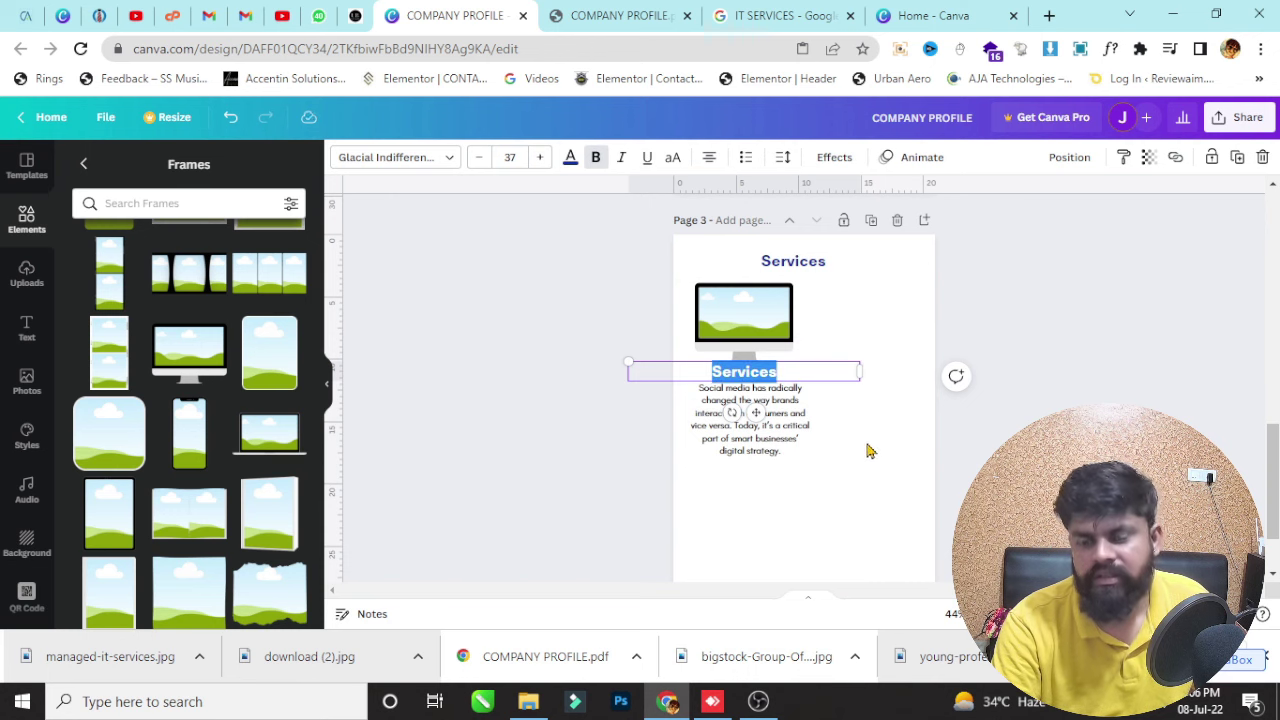
pyautogui.write('S')
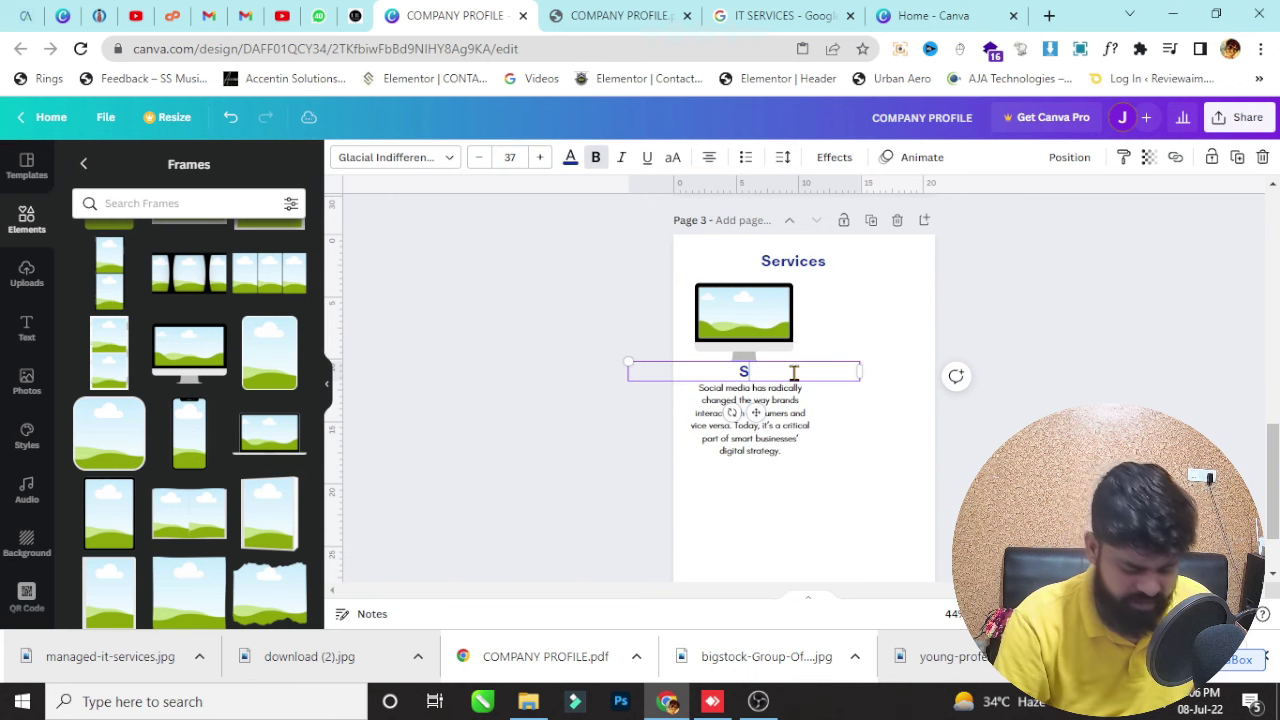
pyautogui.write('ocial Media P')
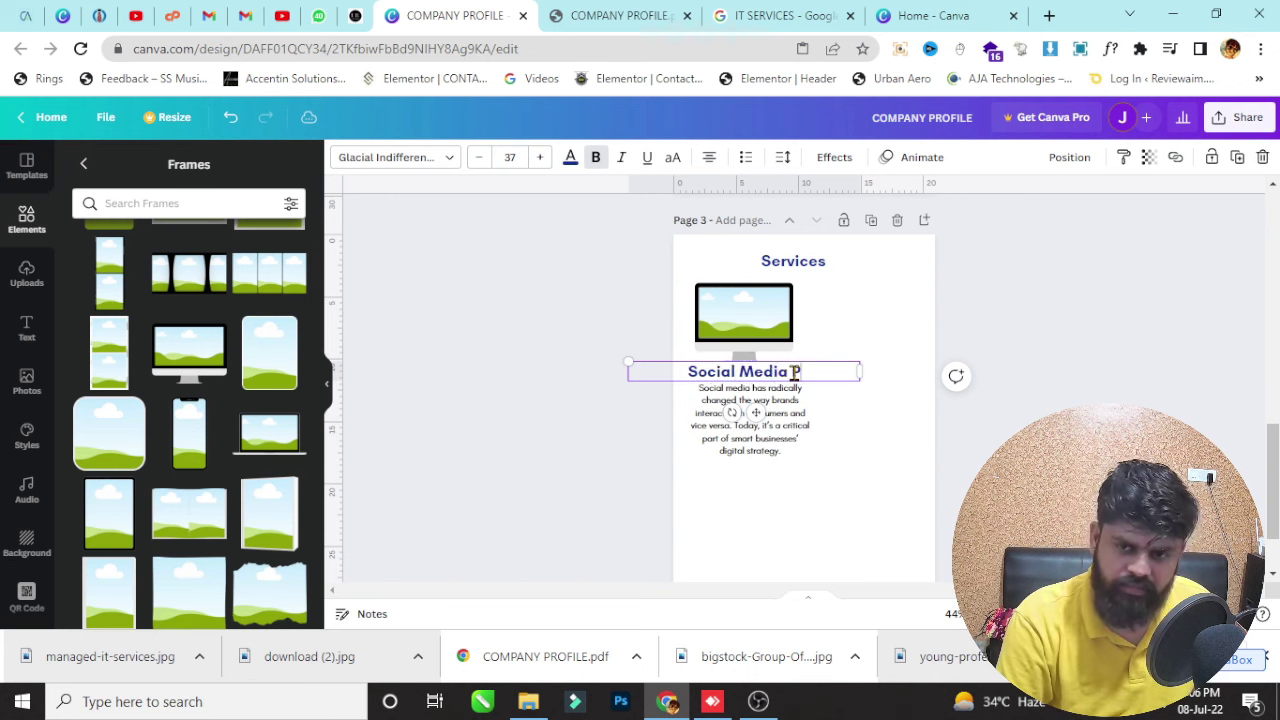
pyautogui.write('n')
pyautogui.hotkey('ctrl', 'a')
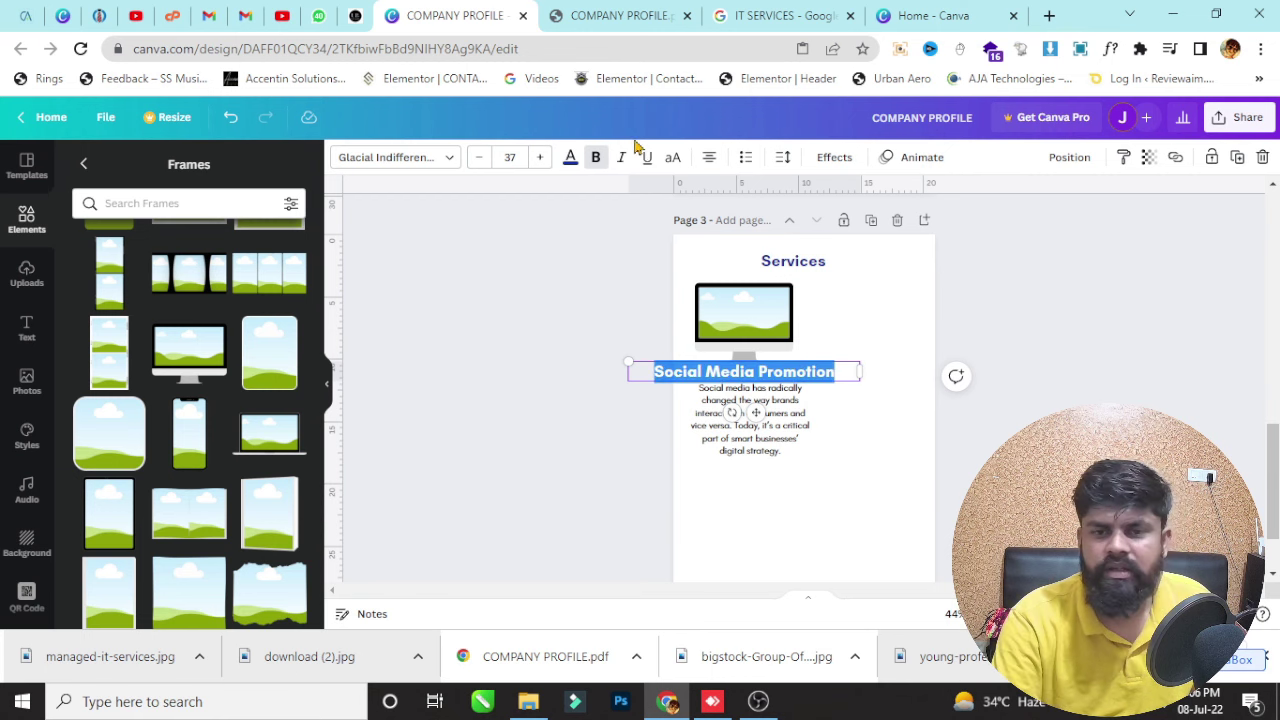
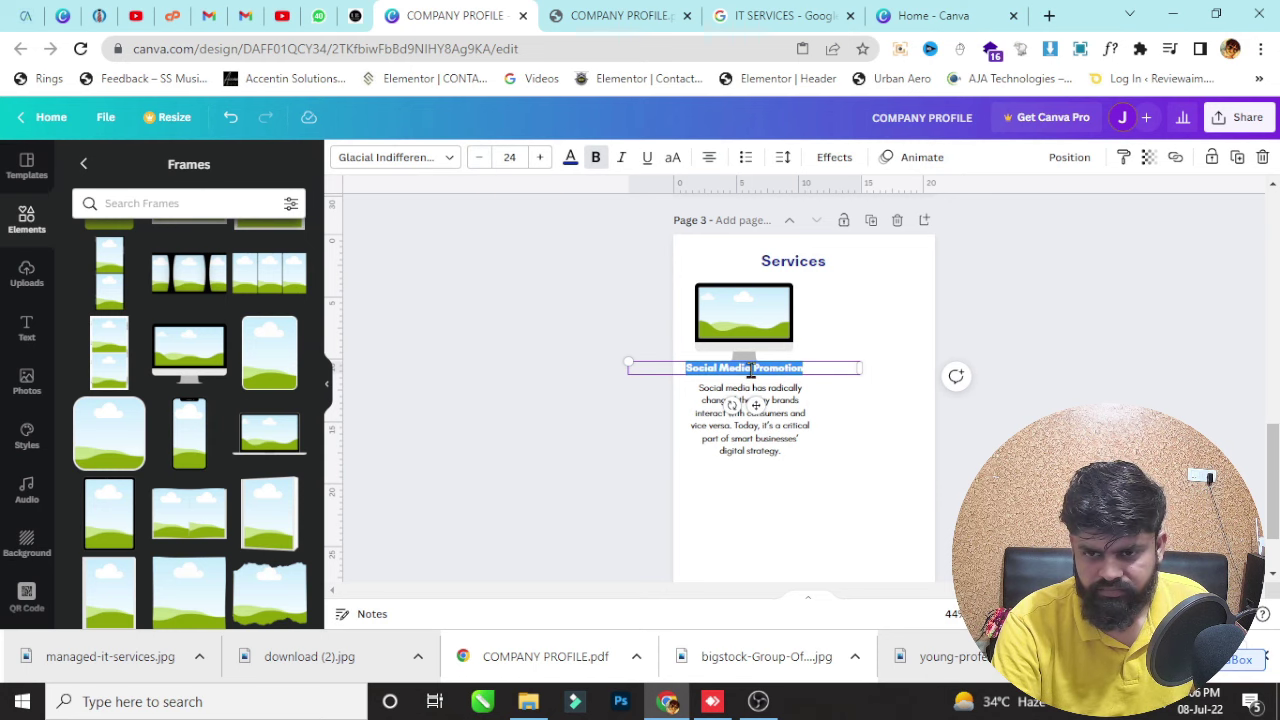
# - Wrap the Social Media Promotion heading onto two lines and centre the paragraph beneath it
pyautogui.click(798, 378)
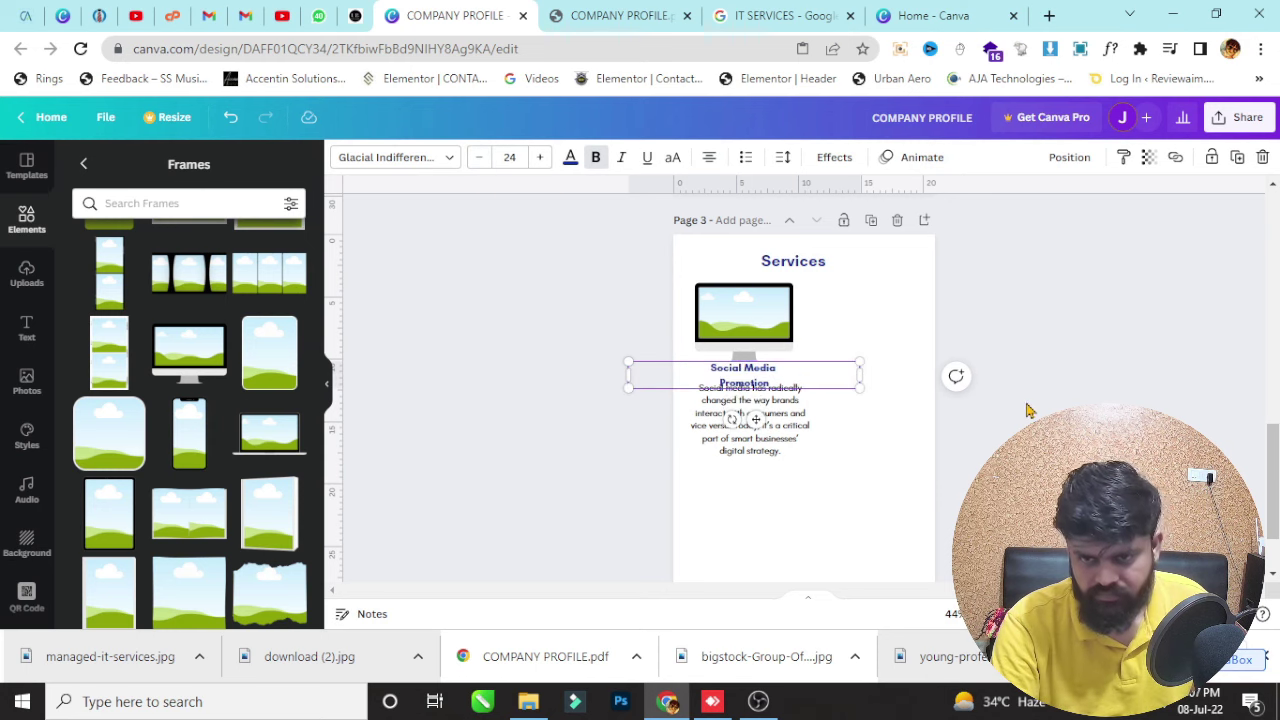
pyautogui.moveTo(750, 420); pyautogui.dragTo(750, 426)
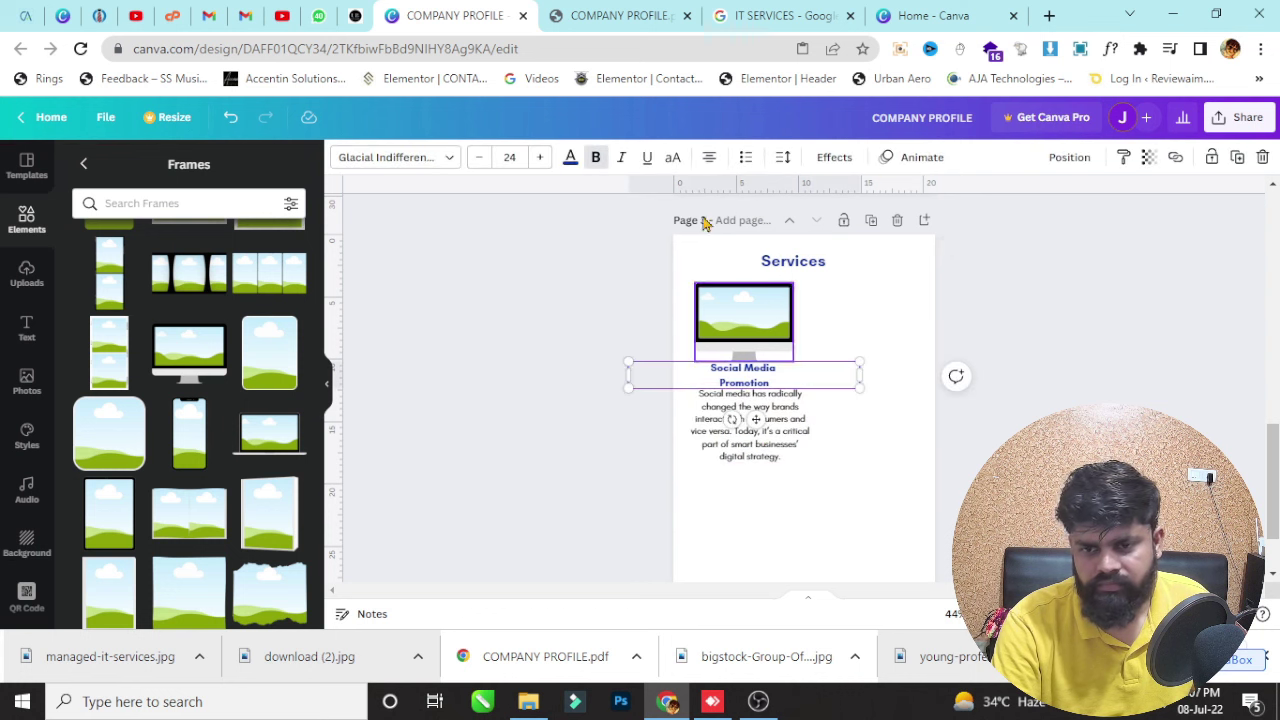
pyautogui.click(783, 160)
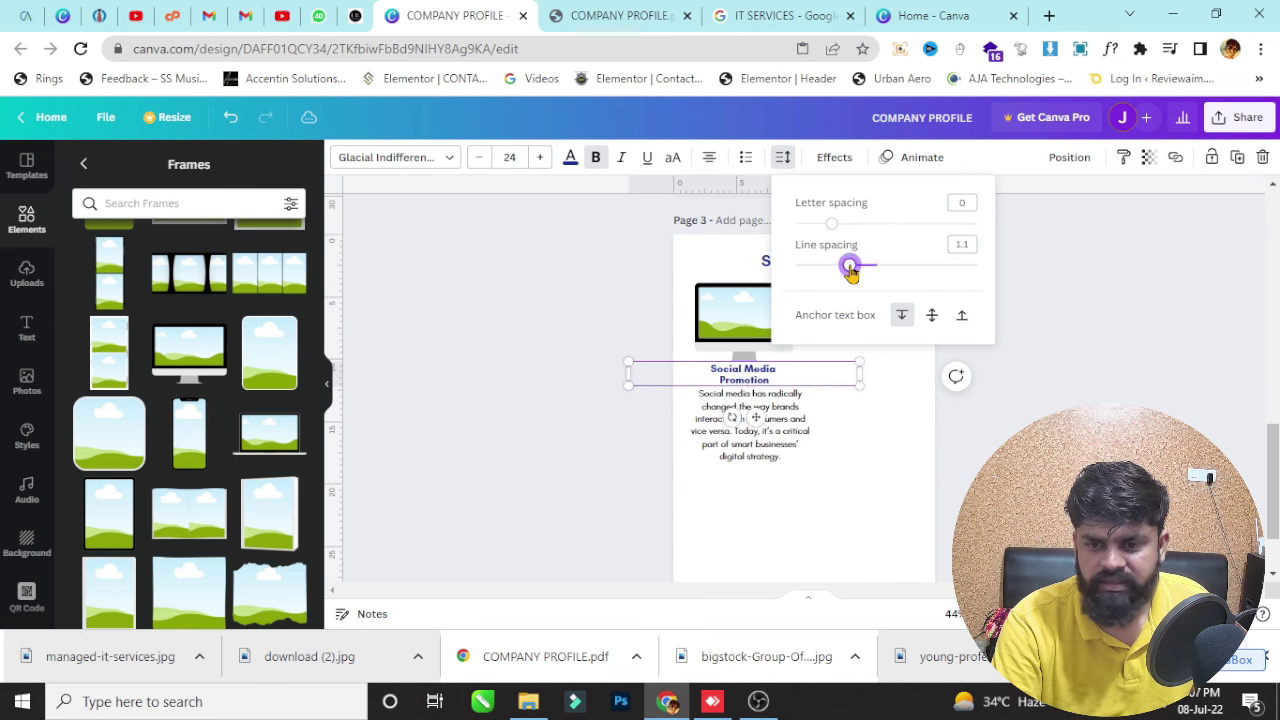
pyautogui.click(745, 372)
pyautogui.click(750, 420)
pyautogui.moveTo(745, 372); pyautogui.dragTo(745, 368)
pyautogui.click(771, 443)
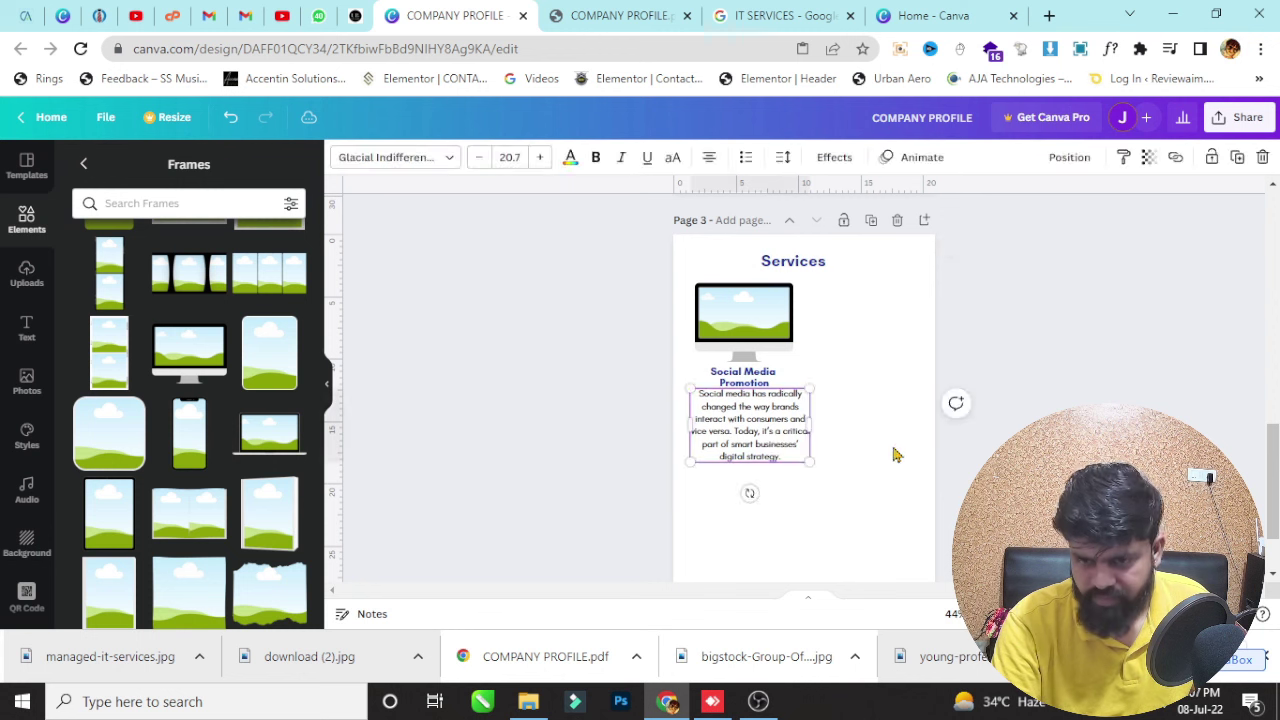
pyautogui.click(995, 440)
pyautogui.moveTo(786, 437); pyautogui.dragTo(774, 438)
# - Increase the heading's font size and move the description paragraph slightly lower
pyautogui.click(743, 377)
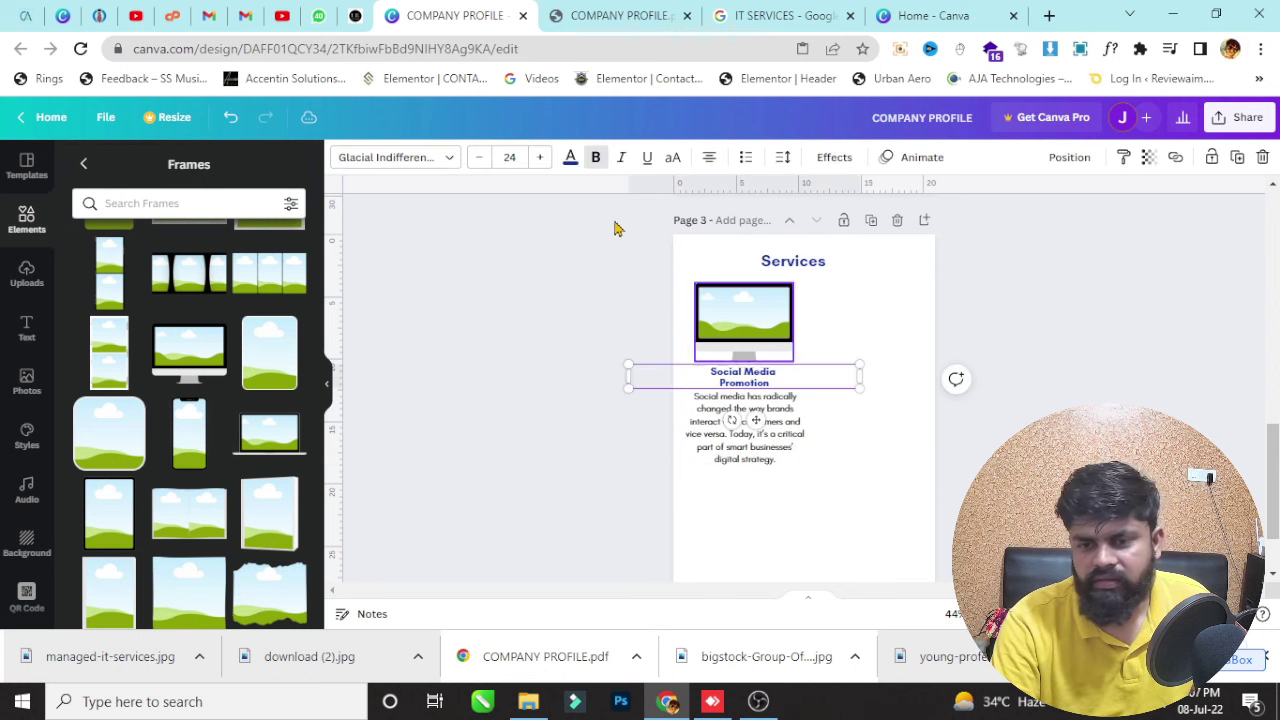
pyautogui.click(537, 163)
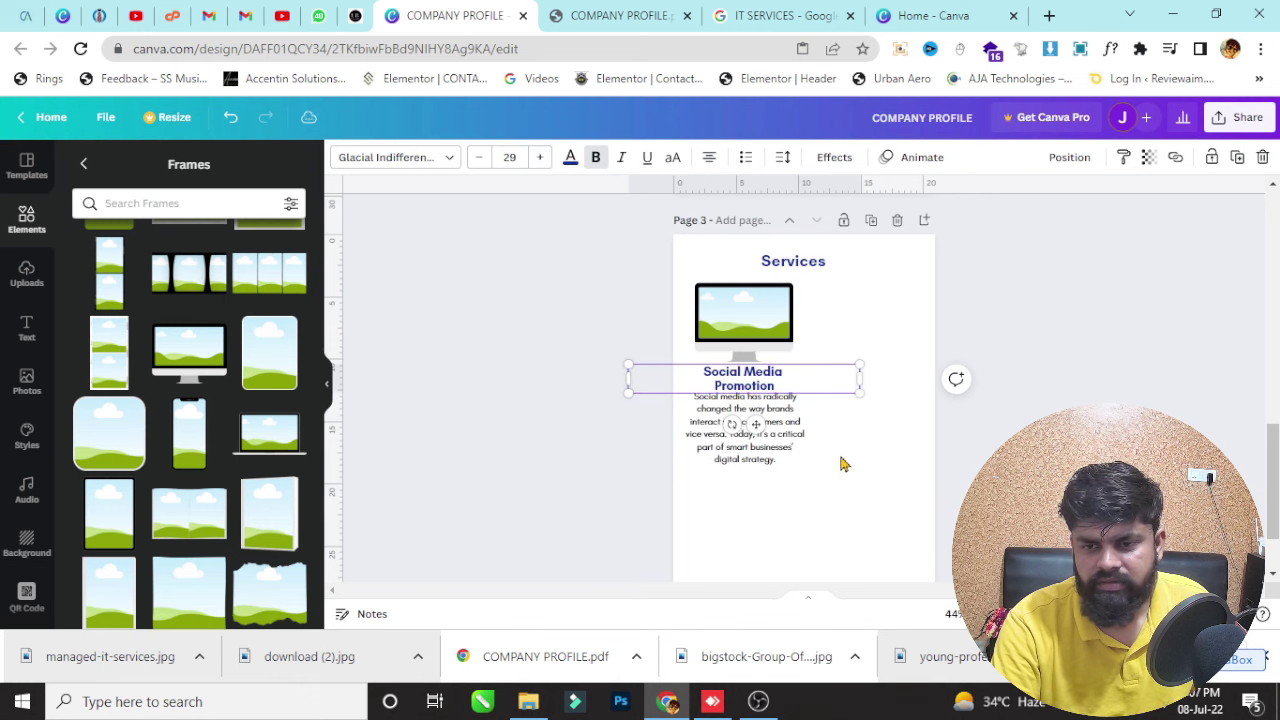
pyautogui.click(947, 477)
pyautogui.moveTo(763, 446); pyautogui.dragTo(766, 459)
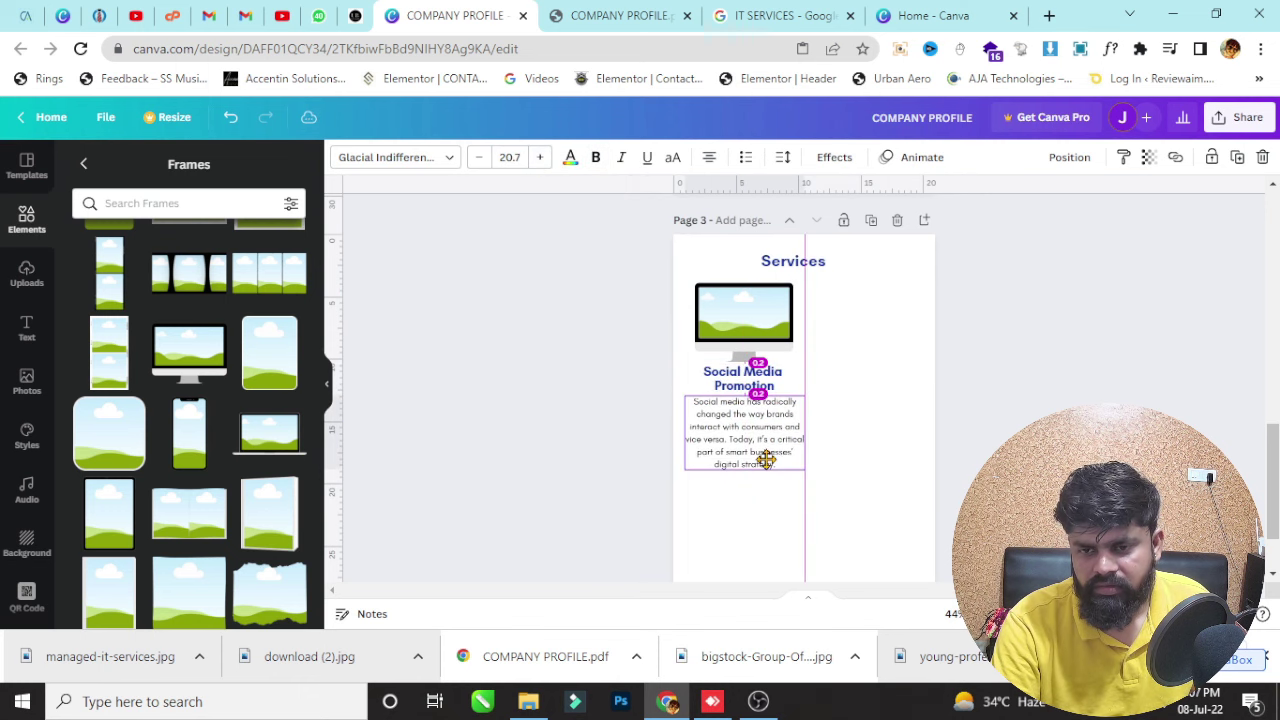
pyautogui.click(966, 451)
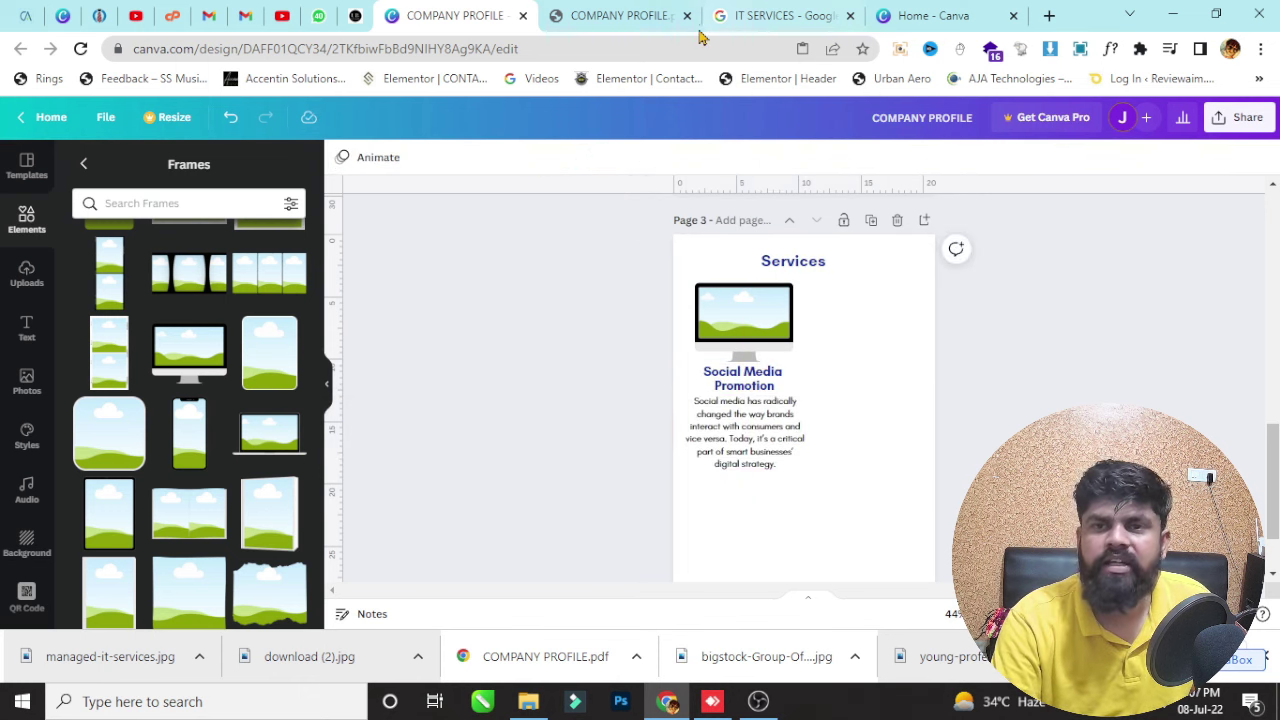
pyautogui.click(770, 15)
# - Search Google Images for 'social media promtion'
pyautogui.click(300, 117)
pyautogui.hotkey('ctrl', 'a')
pyautogui.write('so')
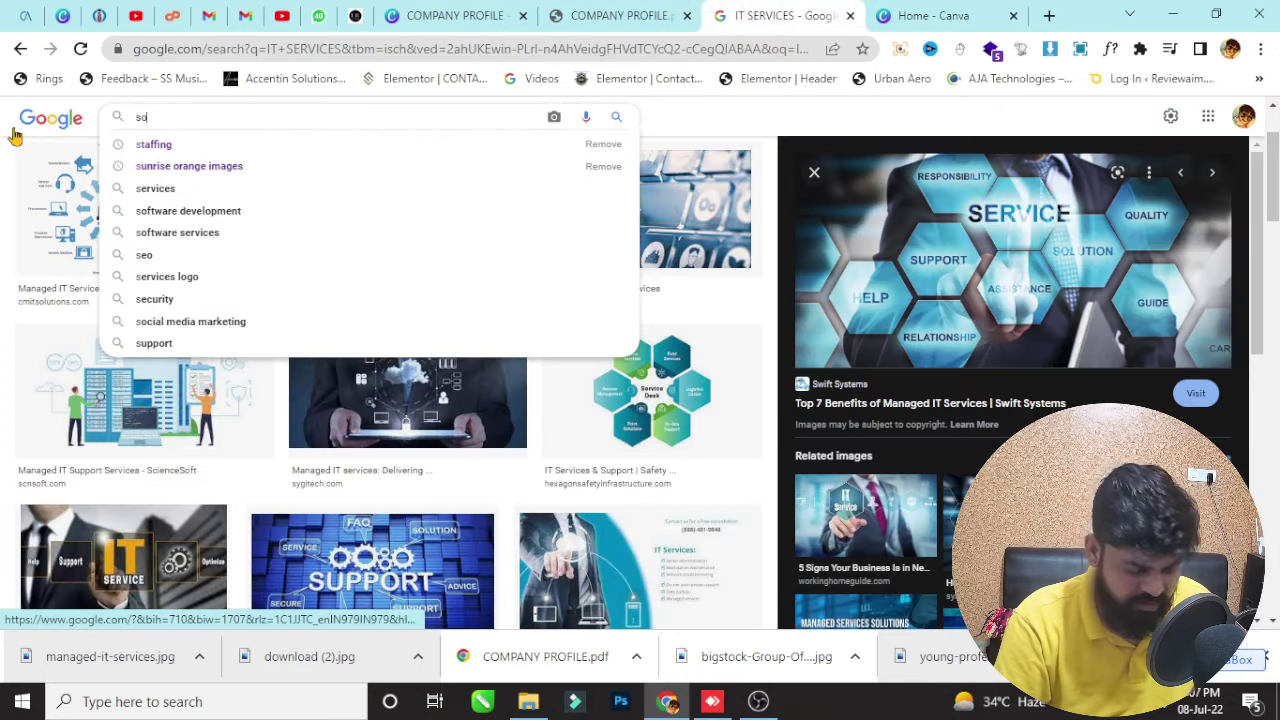
pyautogui.write('cial media prom')
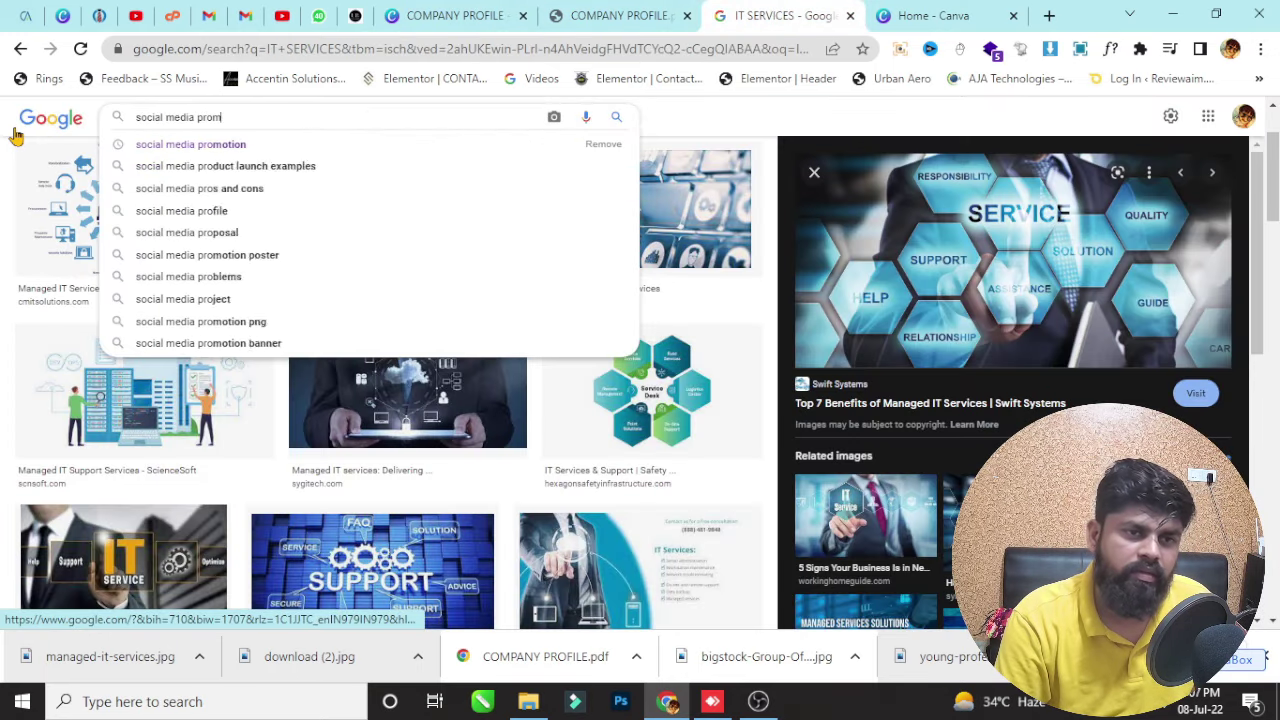
pyautogui.write('tion')
pyautogui.press('Return')
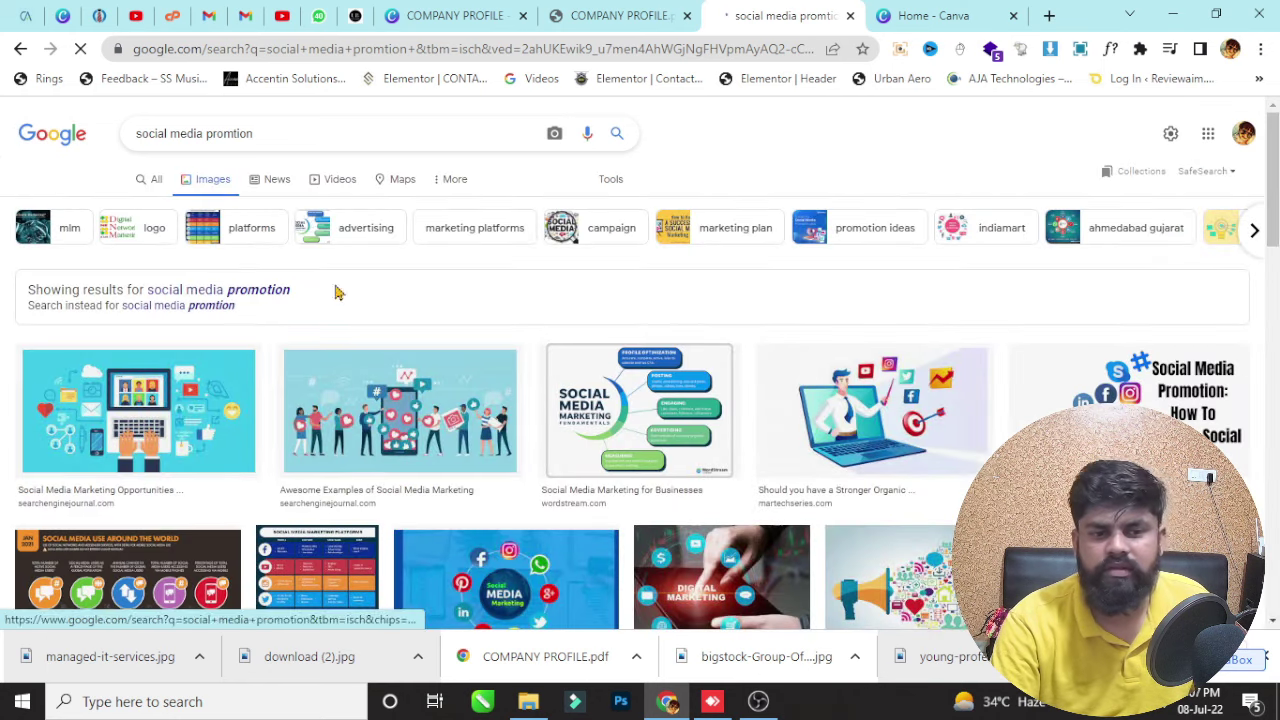
# - Save the first result image to the computer and return to the Canva design
pyautogui.click(168, 420)
pyautogui.rightClick(1022, 234)
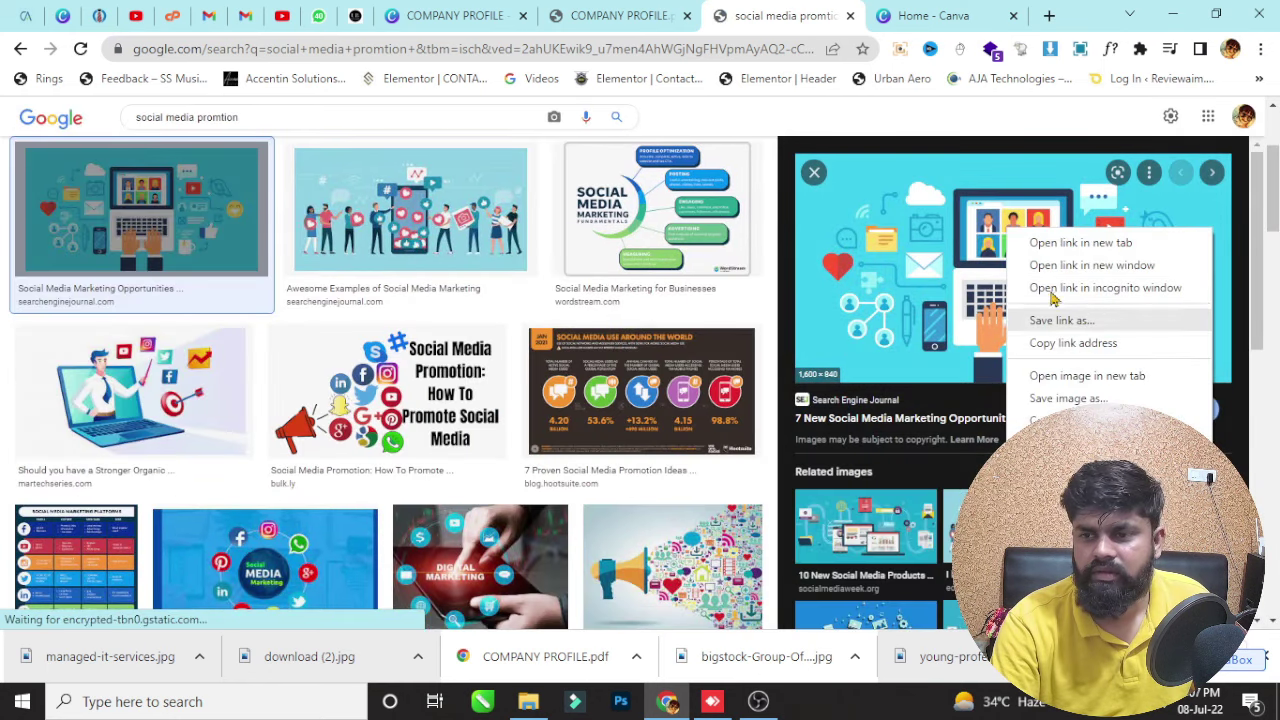
pyautogui.click(1000, 422)
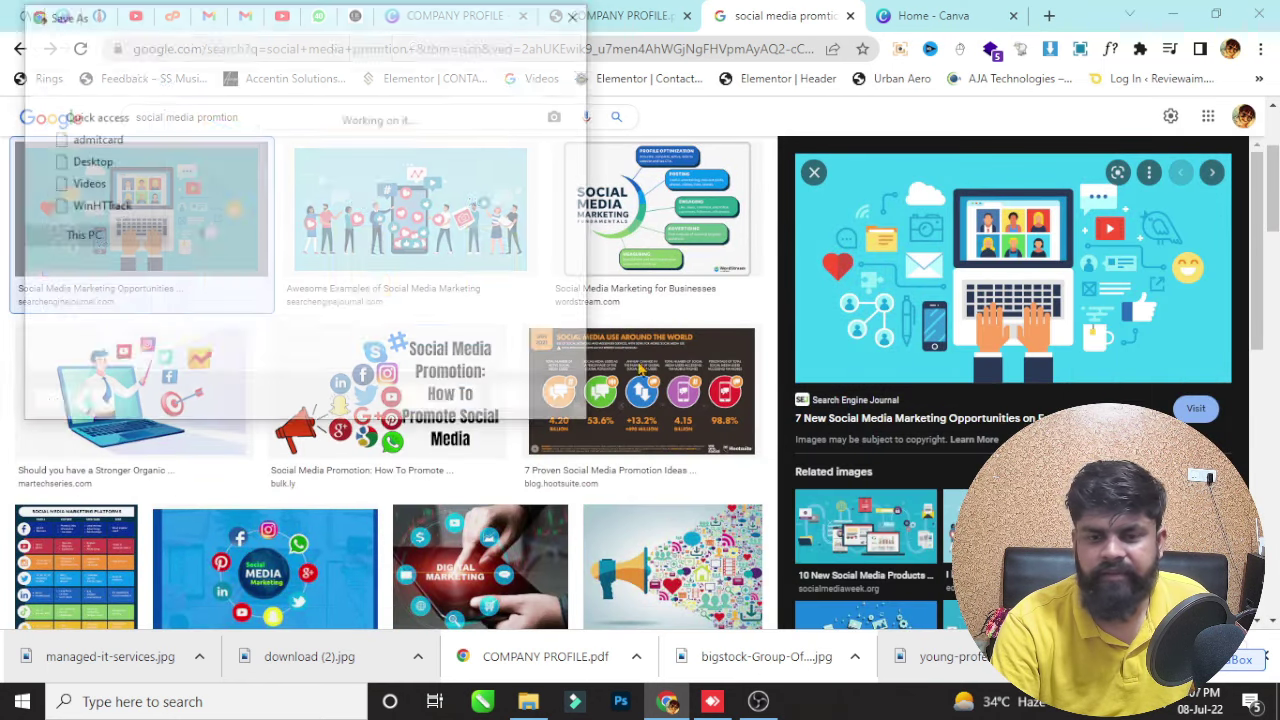
pyautogui.click(440, 399)
pyautogui.click(600, 15)
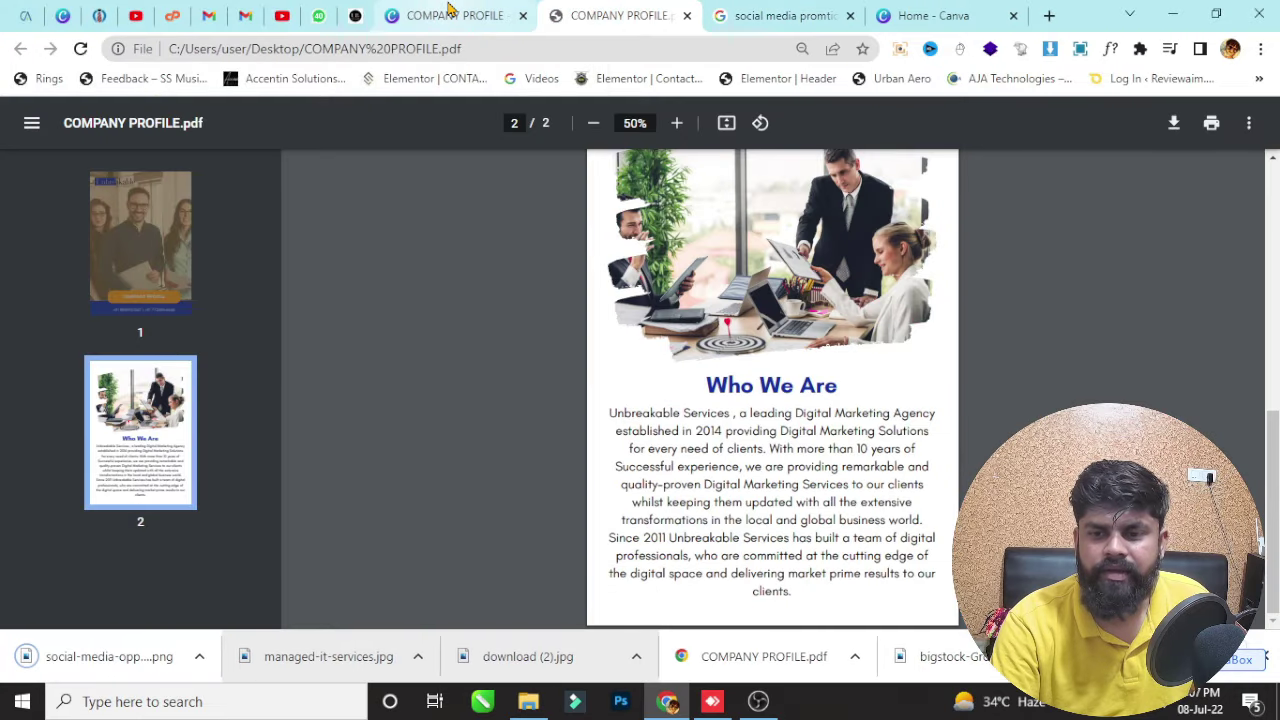
pyautogui.click(450, 12)
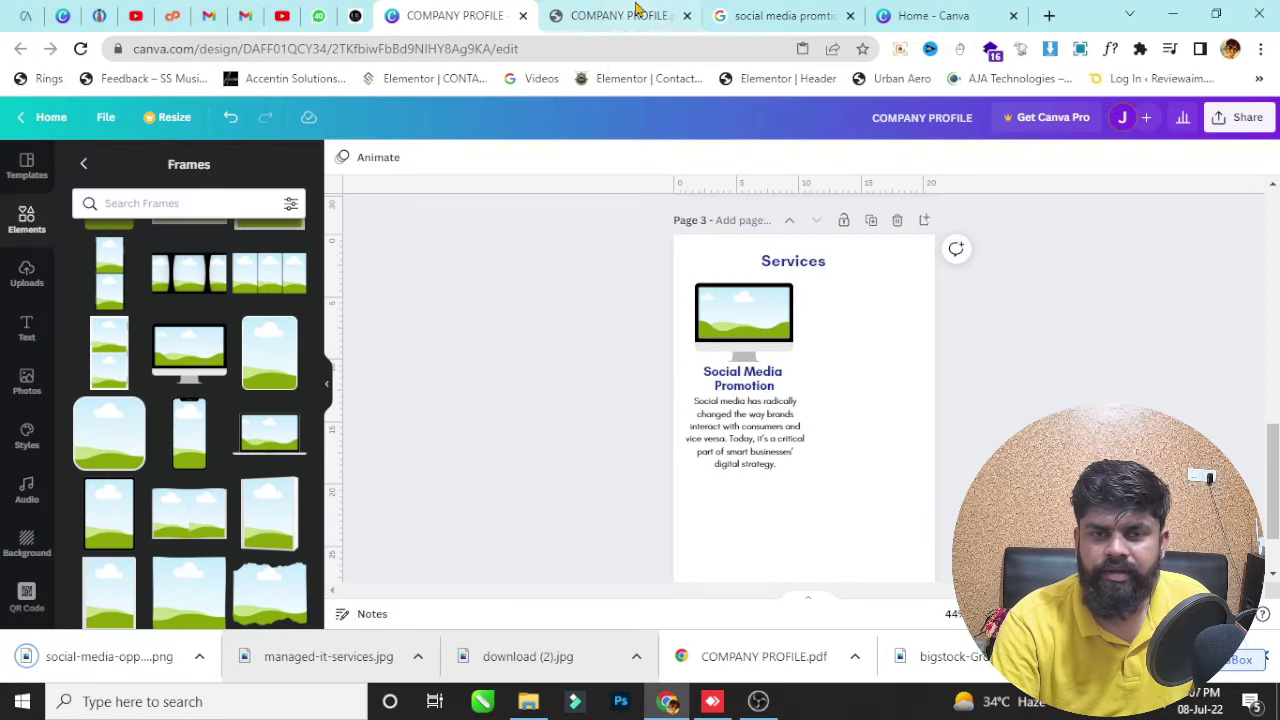
# - Upload the social media image and drop it into the monitor frame
pyautogui.click(27, 273)
pyautogui.moveTo(249, 411)
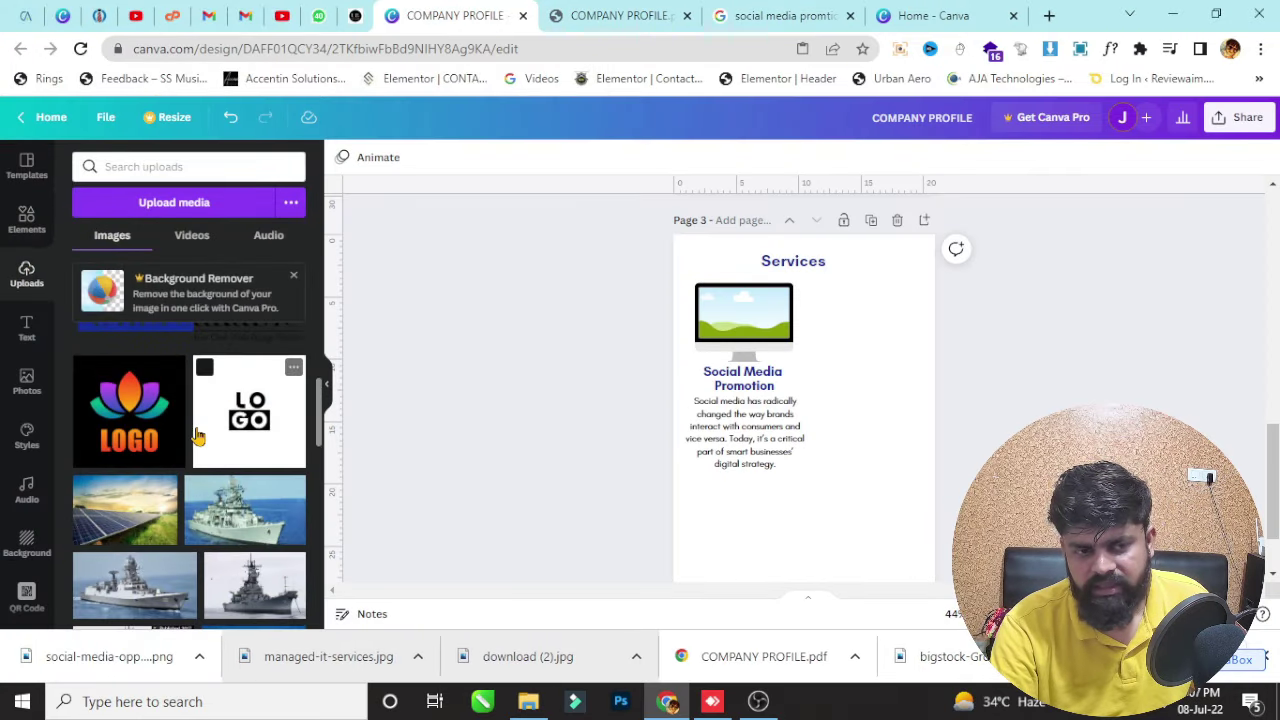
pyautogui.moveTo(115, 665); pyautogui.dragTo(155, 565)
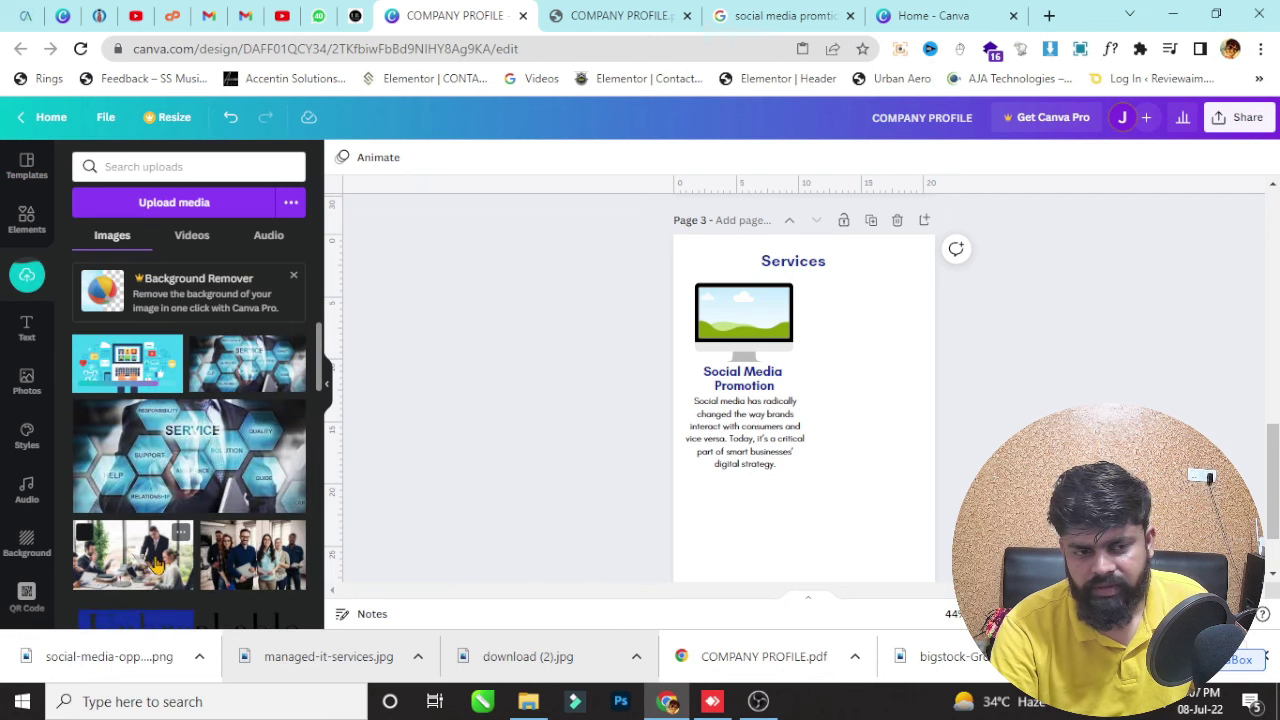
pyautogui.moveTo(128, 364)
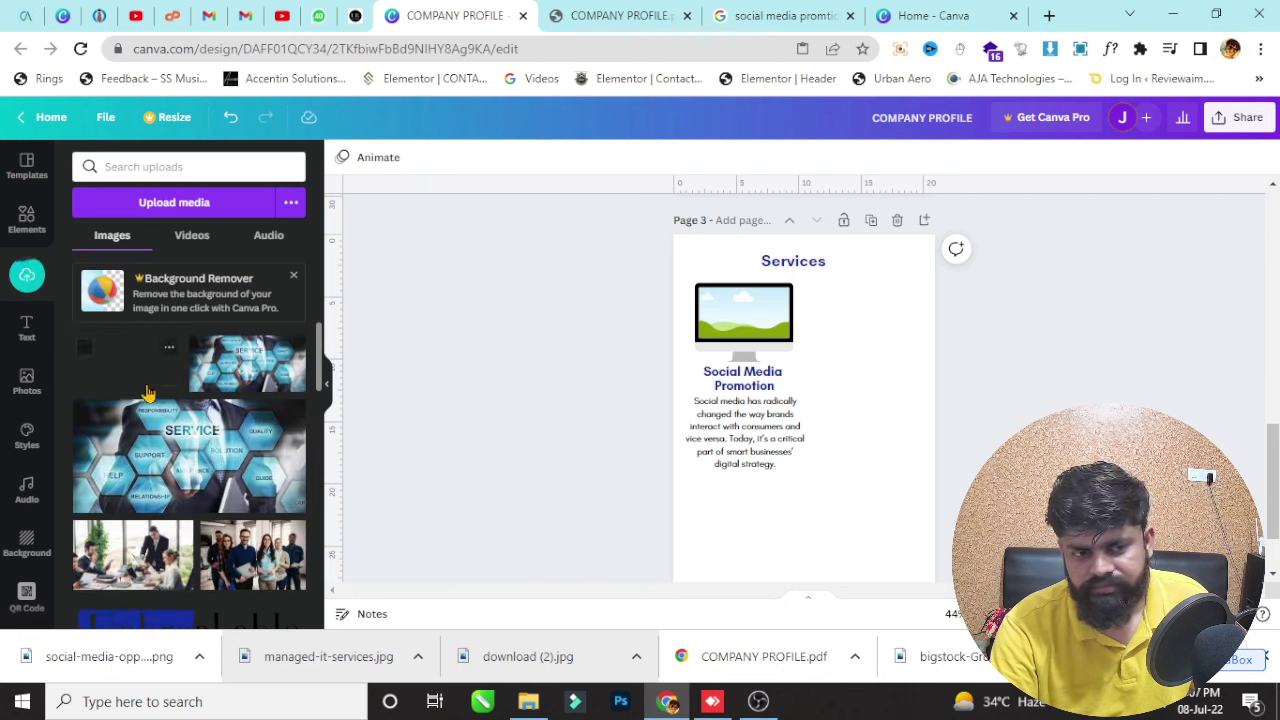
pyautogui.moveTo(498, 371); pyautogui.dragTo(744, 313)
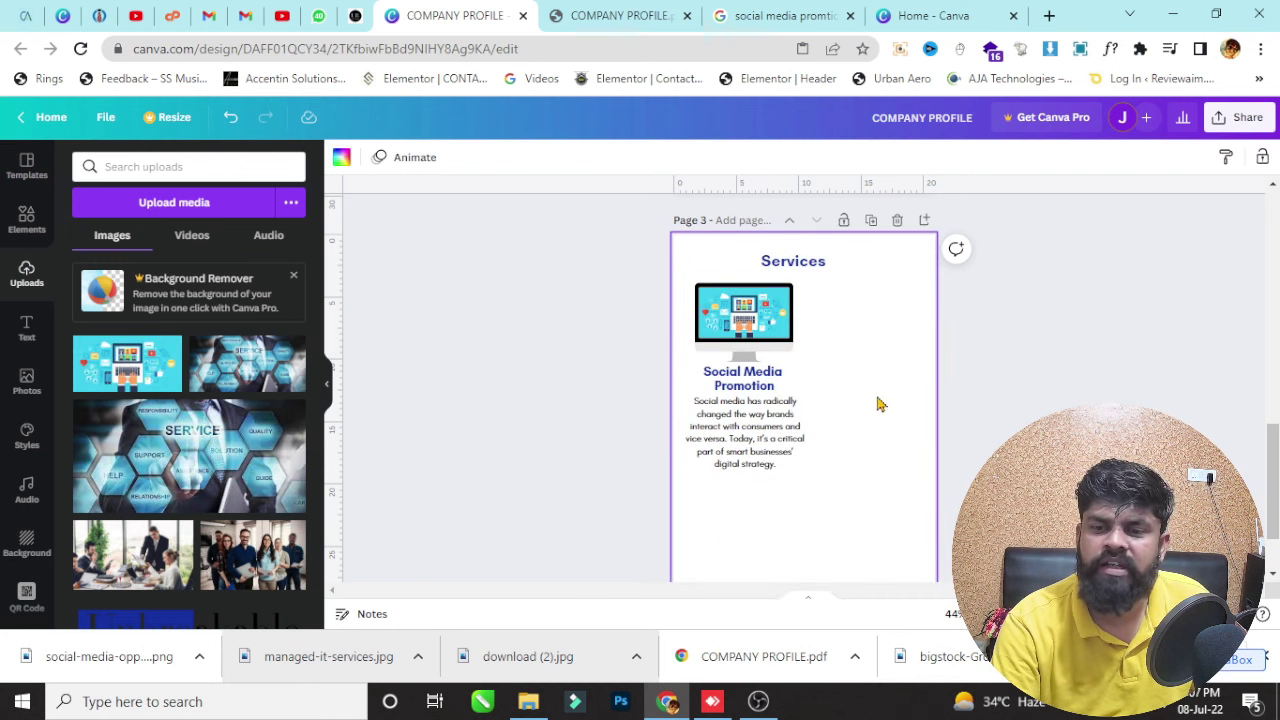
# - Try an orange page background, then revert page 3 to light grey
pyautogui.click(341, 157)
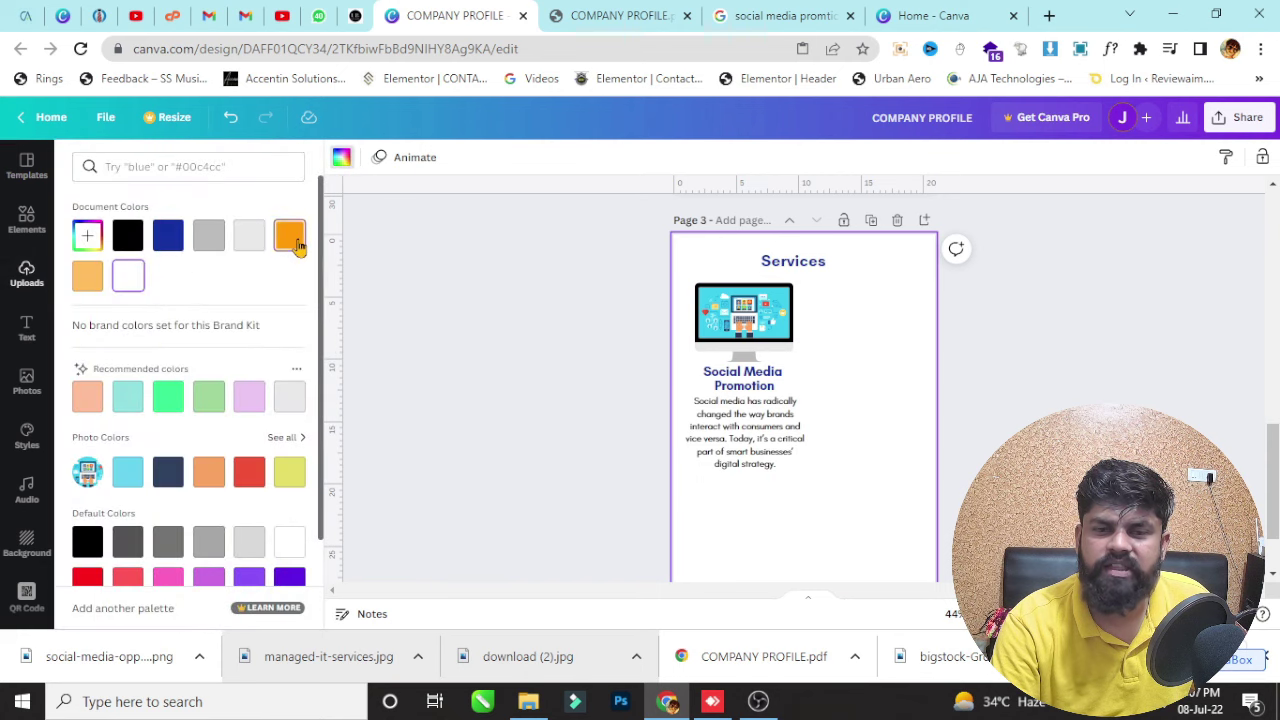
pyautogui.click(290, 237)
pyautogui.click(1003, 359)
pyautogui.scroll(-2, 871, 420)
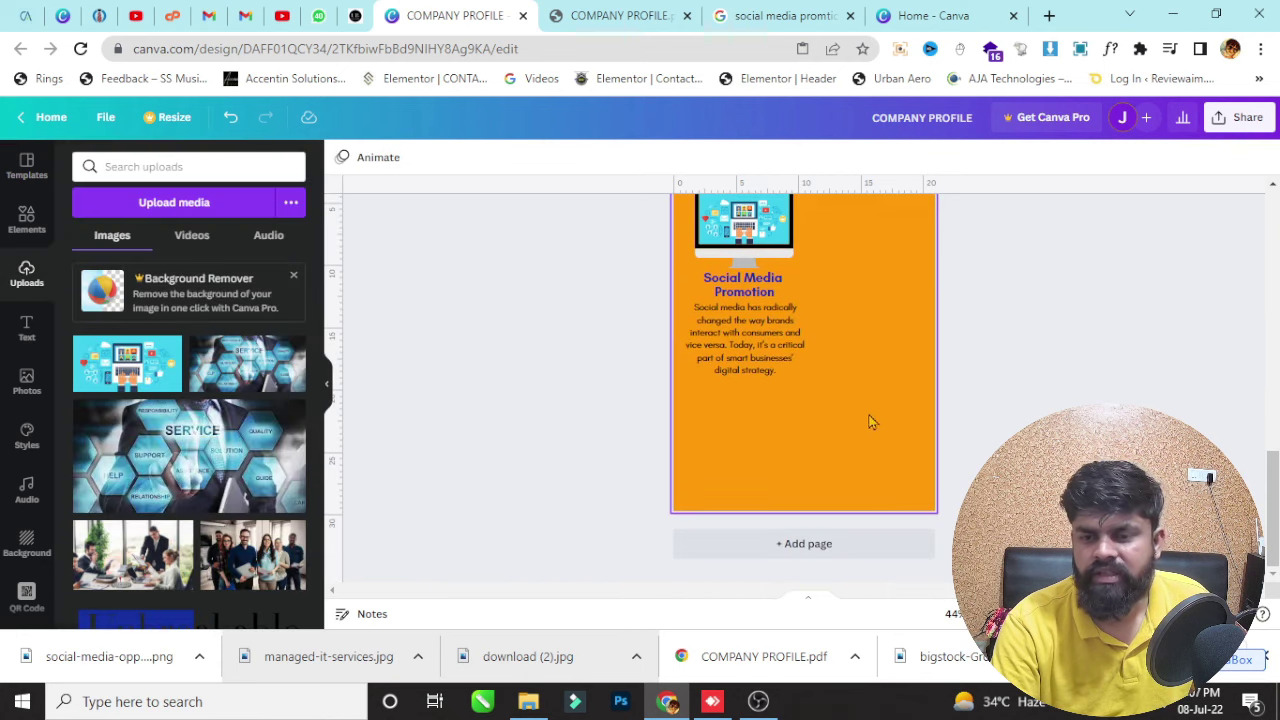
pyautogui.scroll(1, 854, 383)
pyautogui.scroll(2, 812, 457)
pyautogui.click(812, 457)
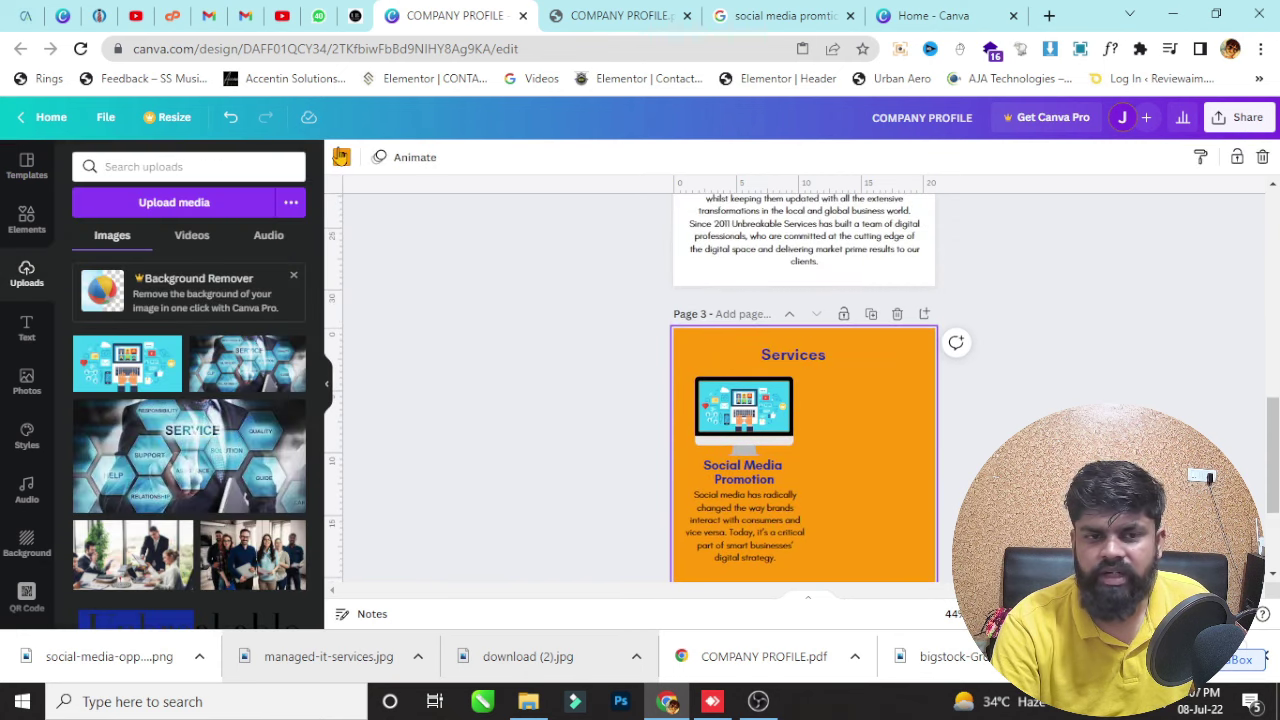
pyautogui.click(341, 157)
pyautogui.click(246, 240)
pyautogui.click(520, 330)
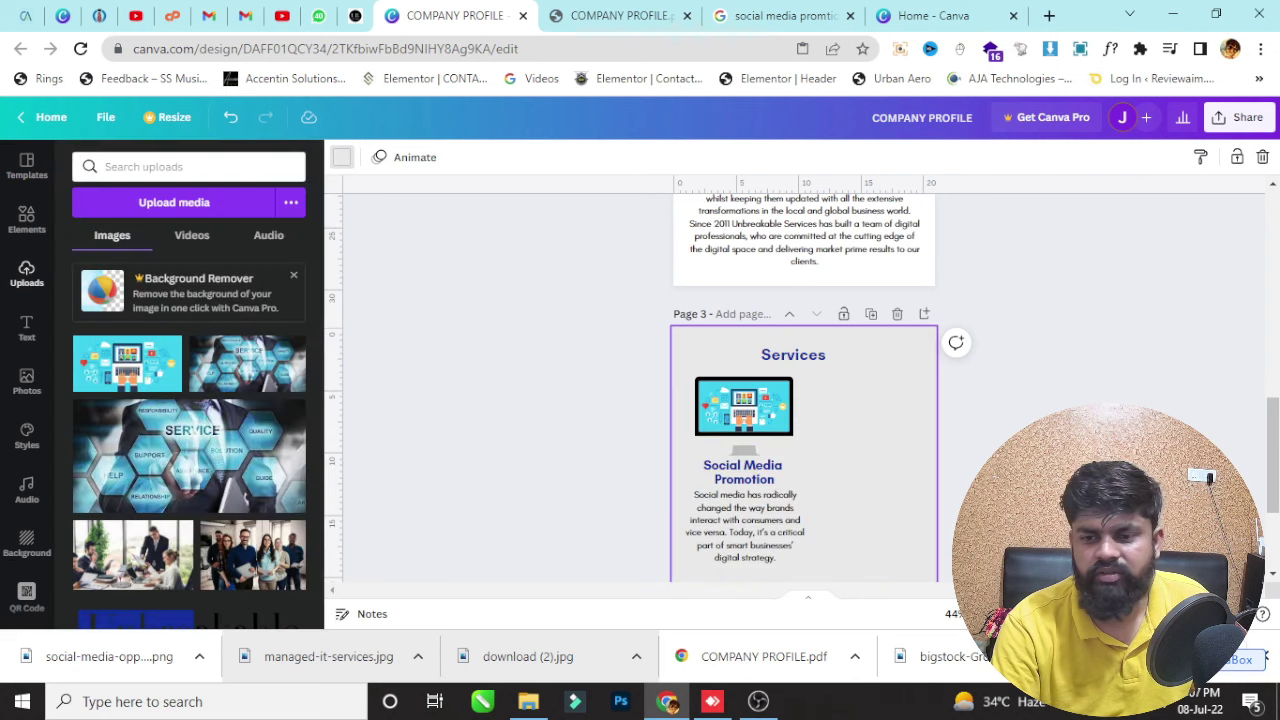
pyautogui.scroll(-1, 791, 389)
pyautogui.scroll(-1, 757, 347)
# - Justify the description paragraph and align it under the heading
pyautogui.click(757, 347)
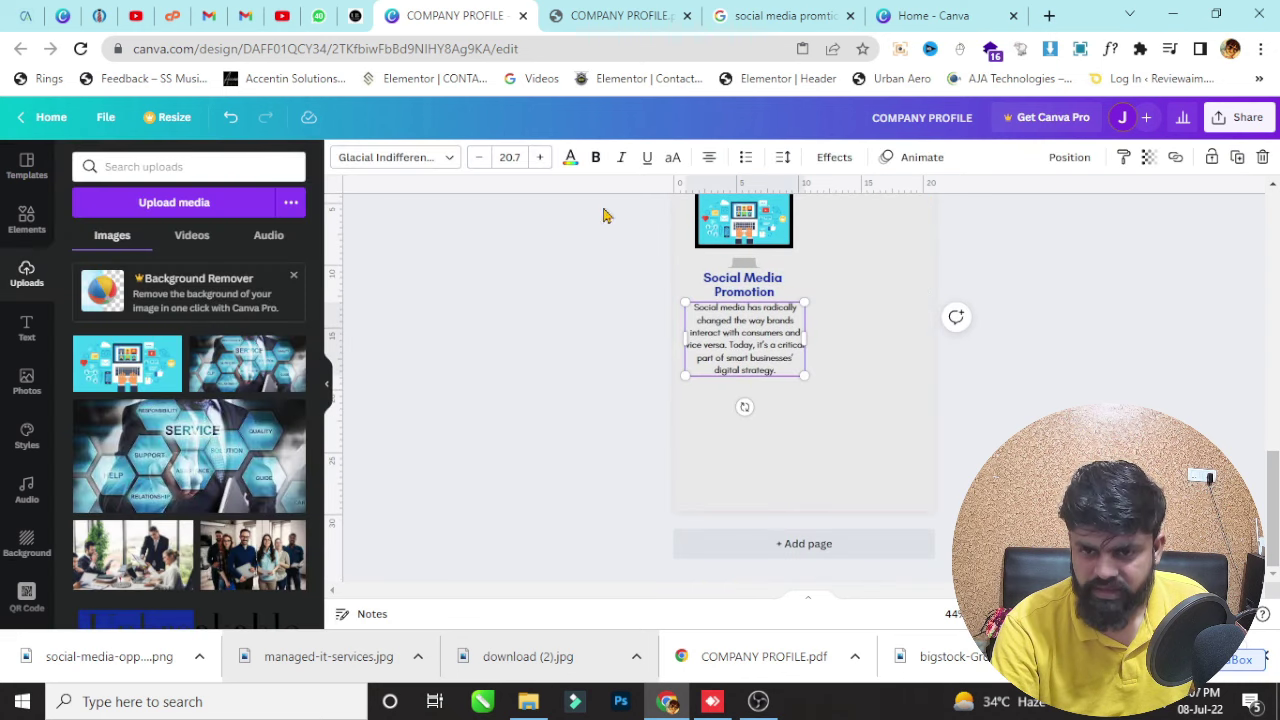
pyautogui.click(709, 158)
pyautogui.click(1090, 400)
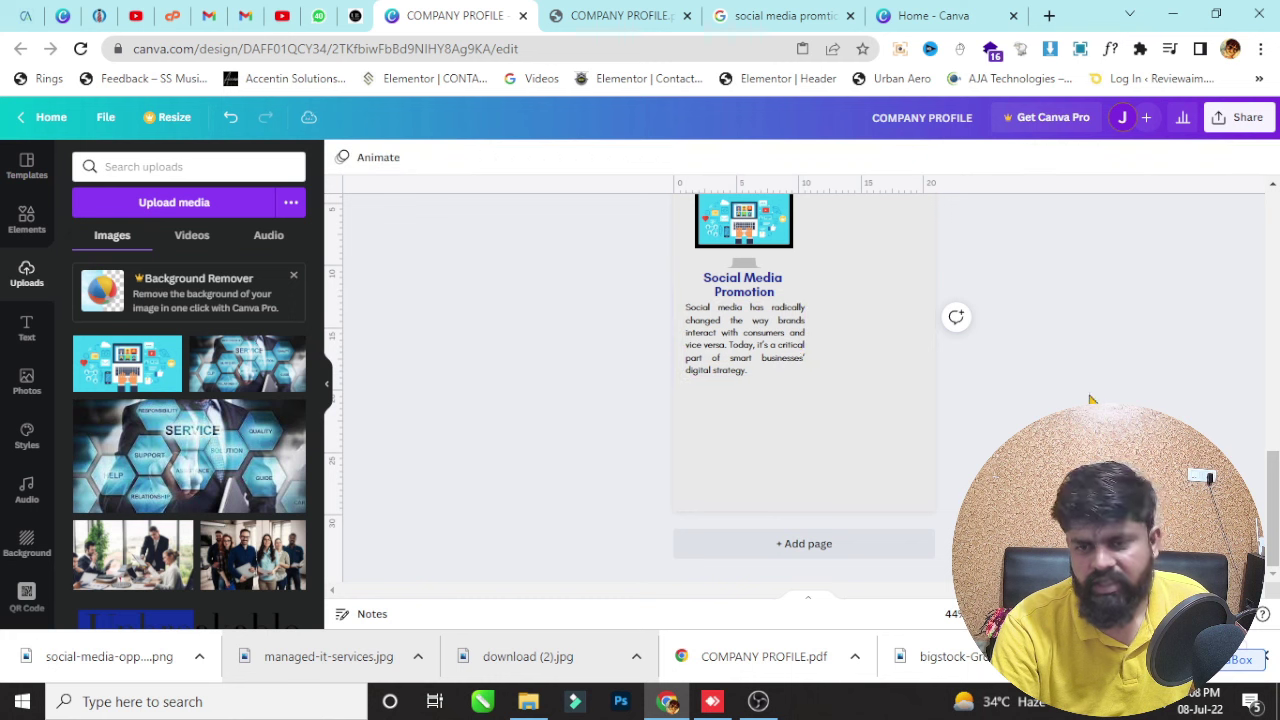
pyautogui.moveTo(795, 346); pyautogui.dragTo(793, 337)
pyautogui.click(913, 312)
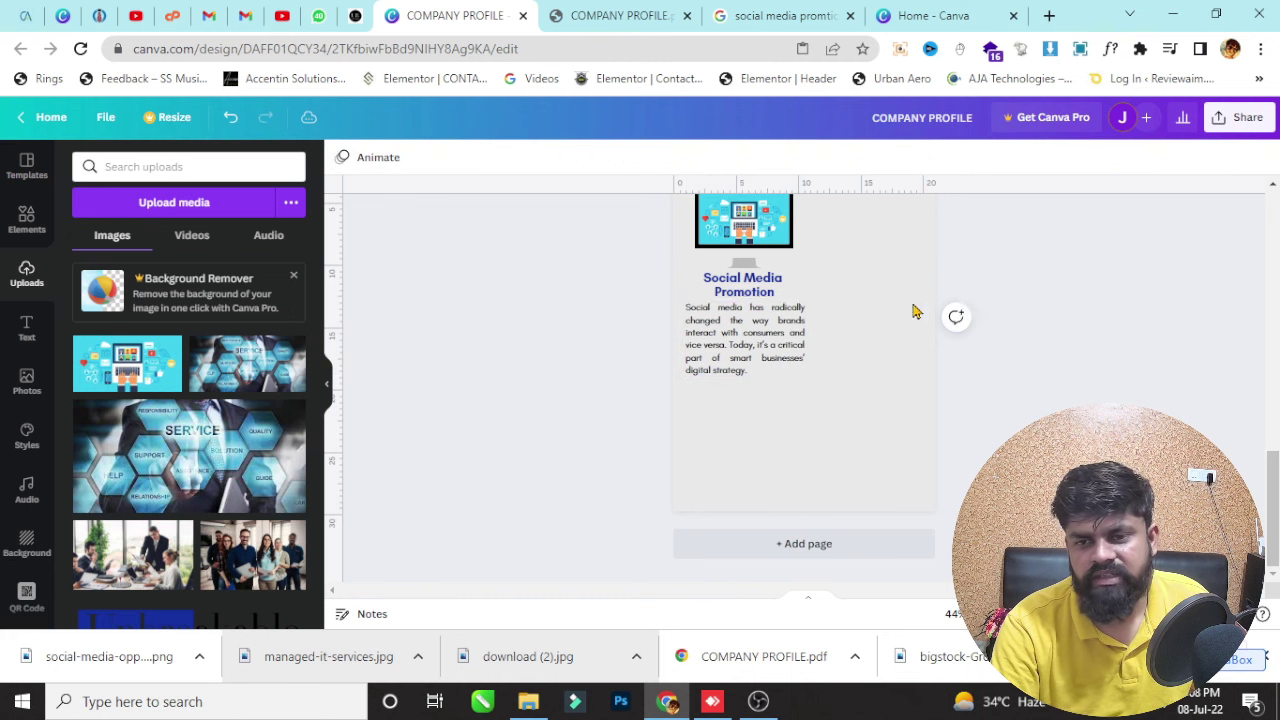
pyautogui.click(745, 340)
pyautogui.click(1160, 377)
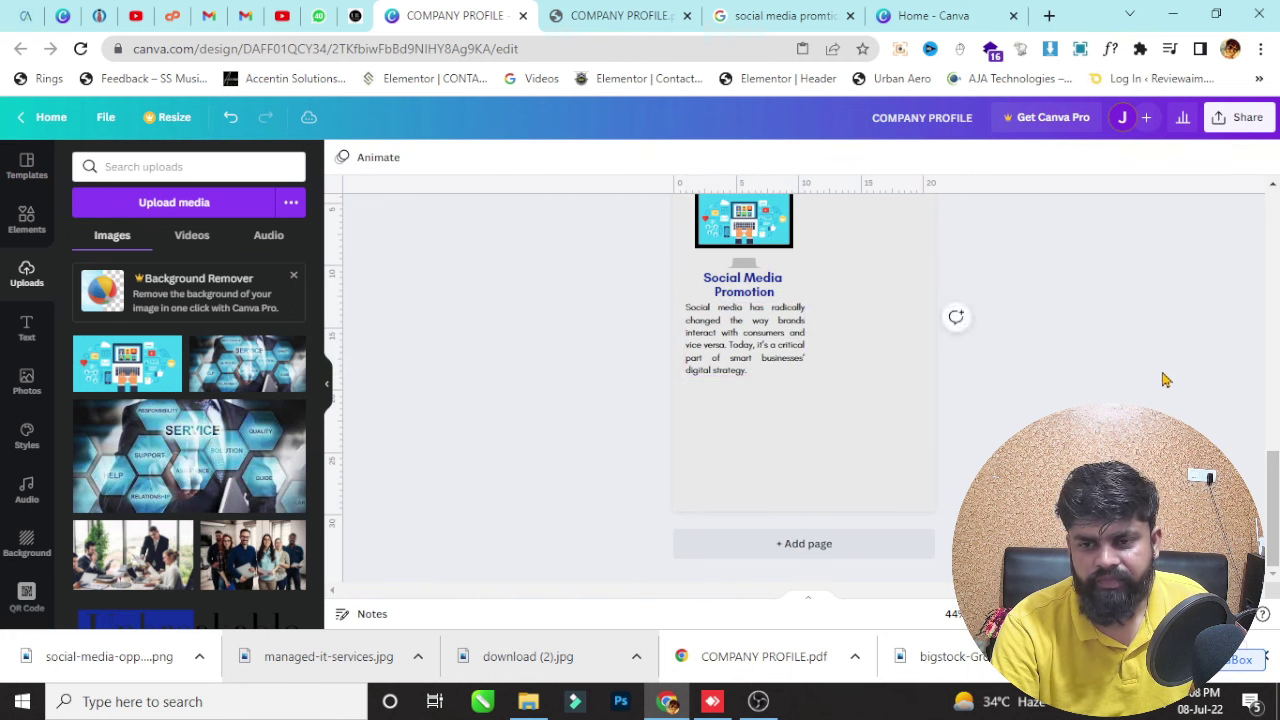
pyautogui.scroll(3, 1125, 374)
pyautogui.scroll(-2, 1125, 374)
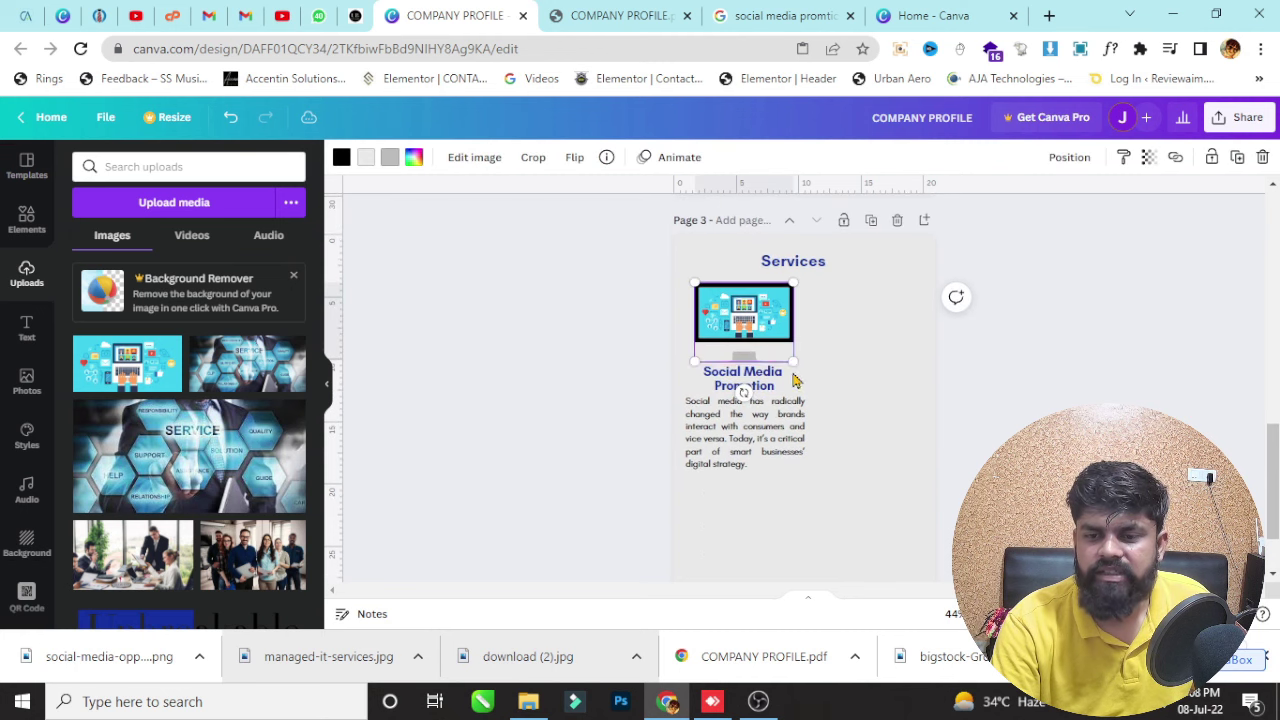
# - Try enlarging the monitor image, then undo the resize
pyautogui.click(780, 378)
pyautogui.click(785, 345)
pyautogui.moveTo(792, 362); pyautogui.dragTo(793, 410)
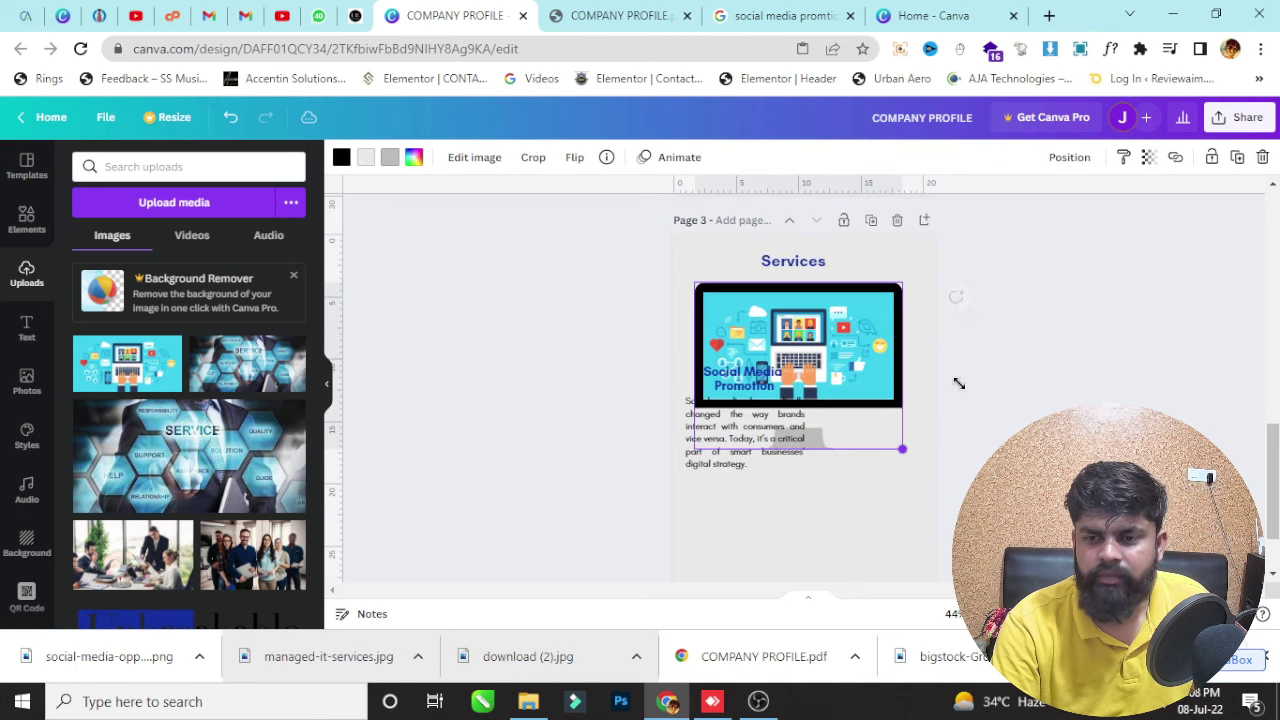
pyautogui.hotkey('ctrl', 'z')
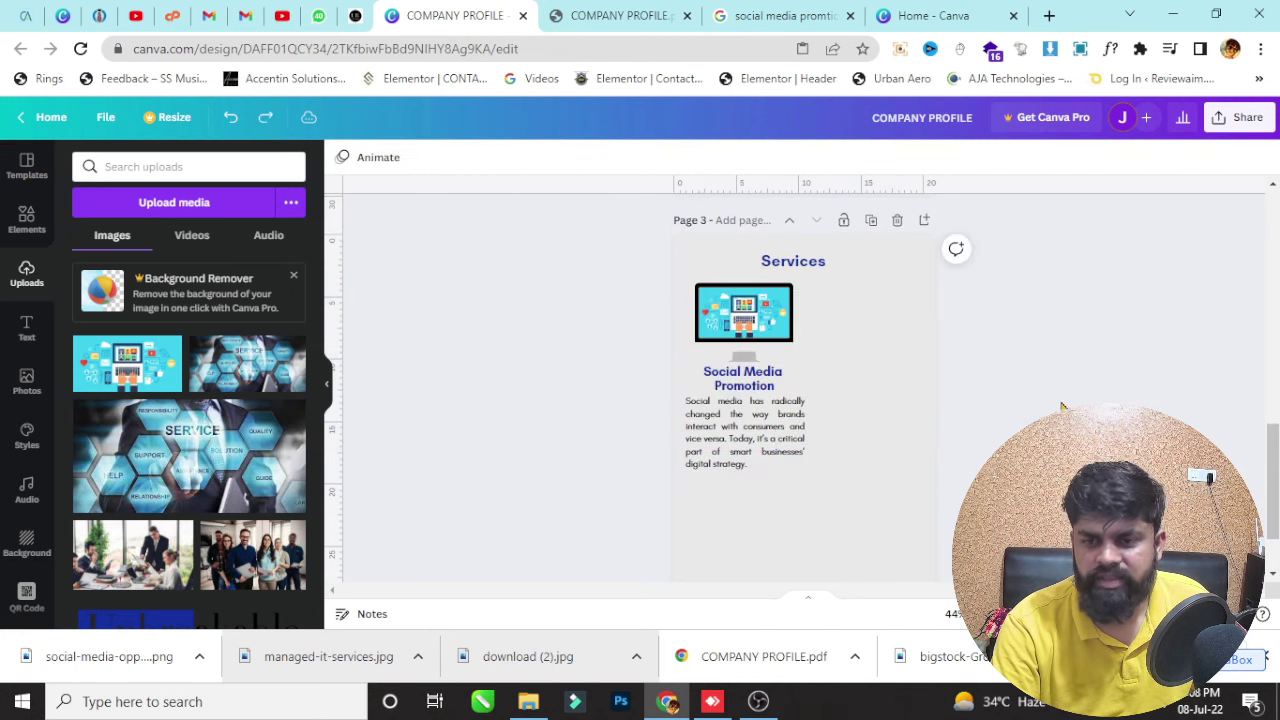
# - Centre-align the Social Media Promotion description text
pyautogui.click(743, 320)
pyautogui.keyDown('shift'); pyautogui.click(765, 380); pyautogui.keyUp('shift')
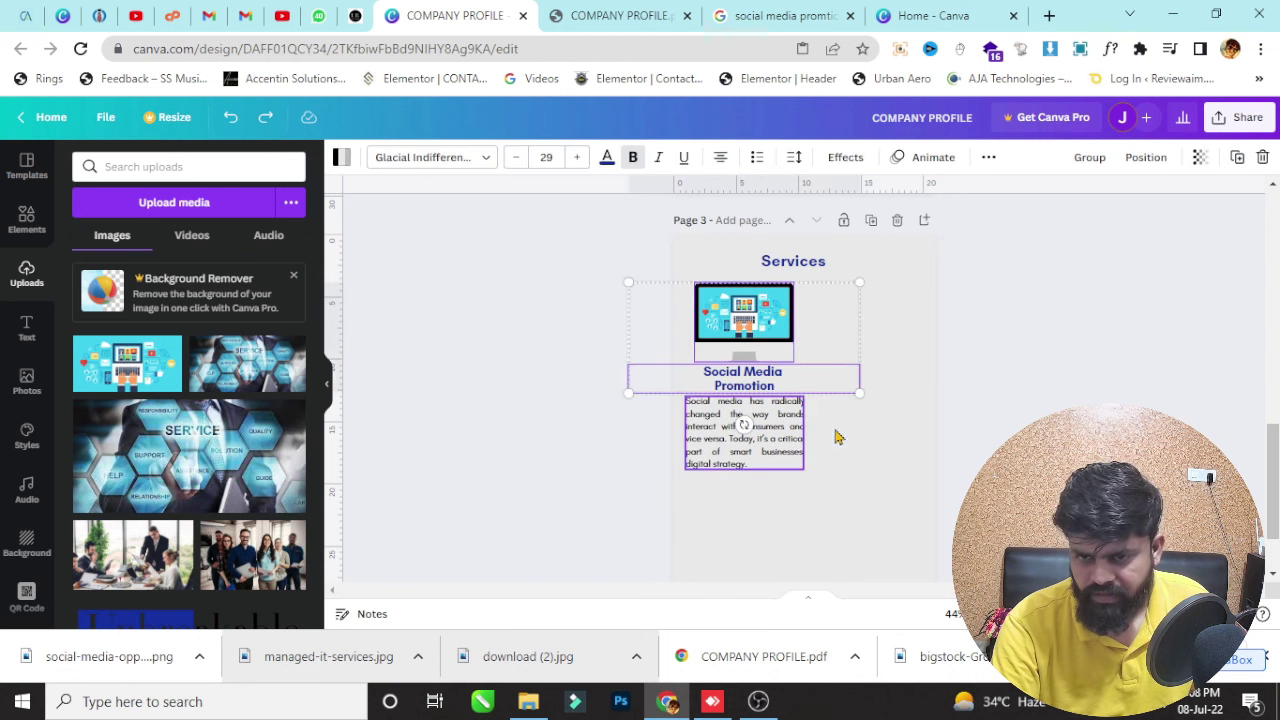
pyautogui.click(770, 434)
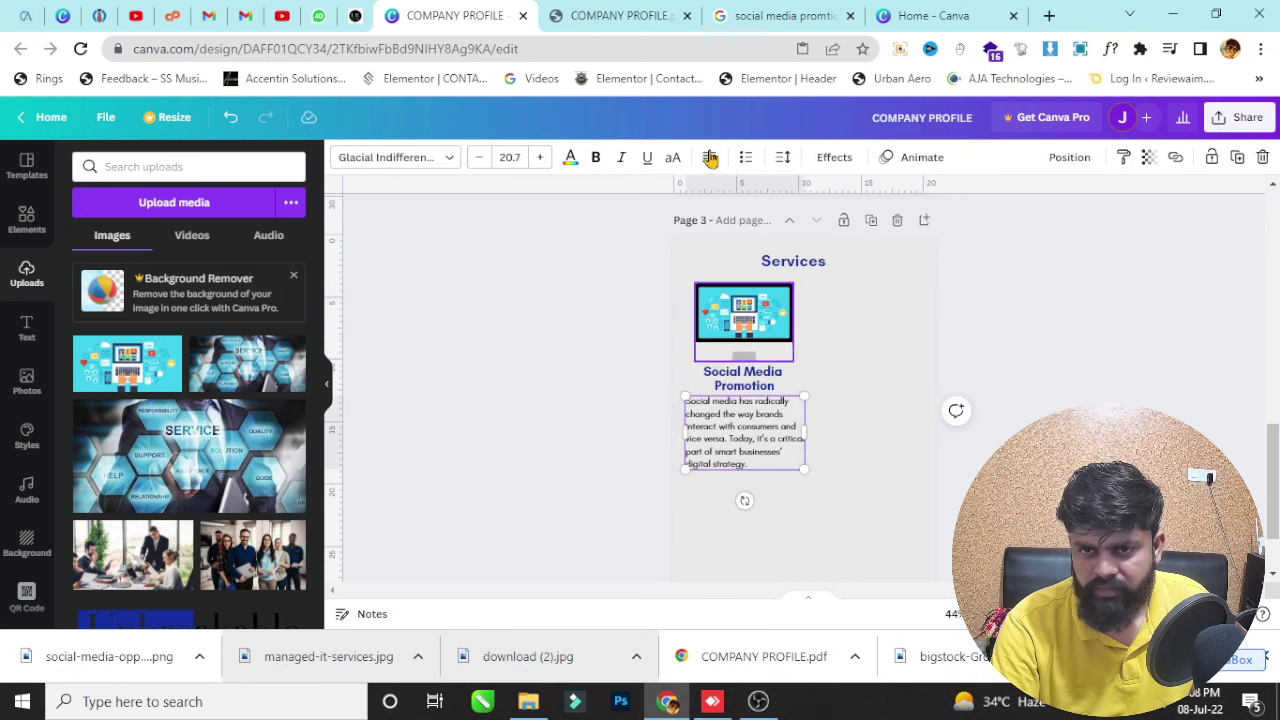
pyautogui.click(710, 158)
pyautogui.click(886, 409)
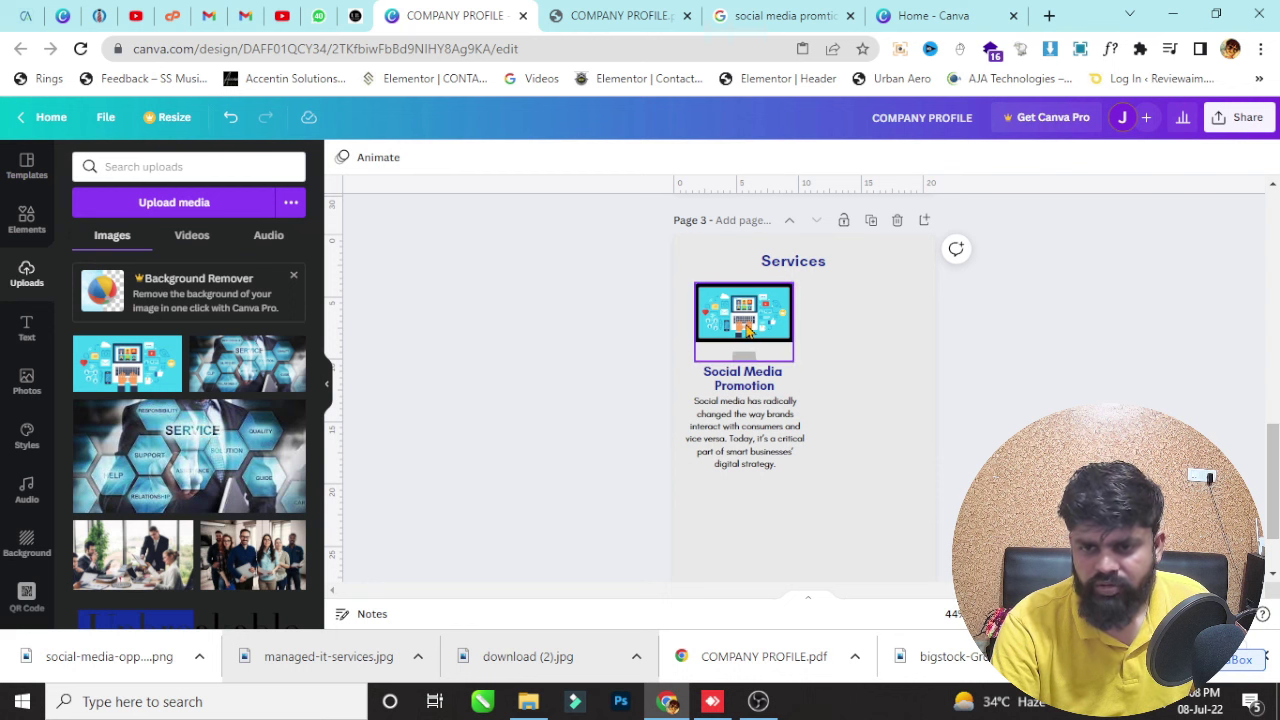
# - Select the monitor image, heading and description together
pyautogui.click(746, 331)
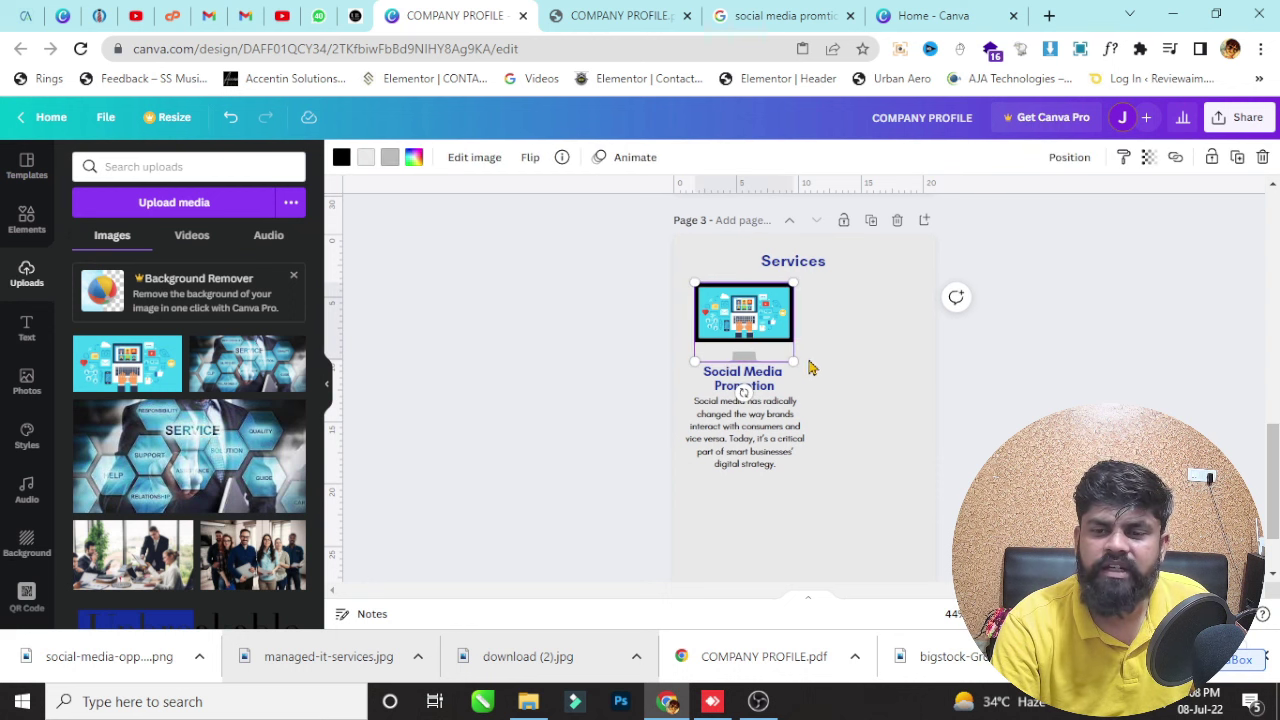
pyautogui.keyDown('shift'); pyautogui.click(768, 388); pyautogui.keyUp('shift')
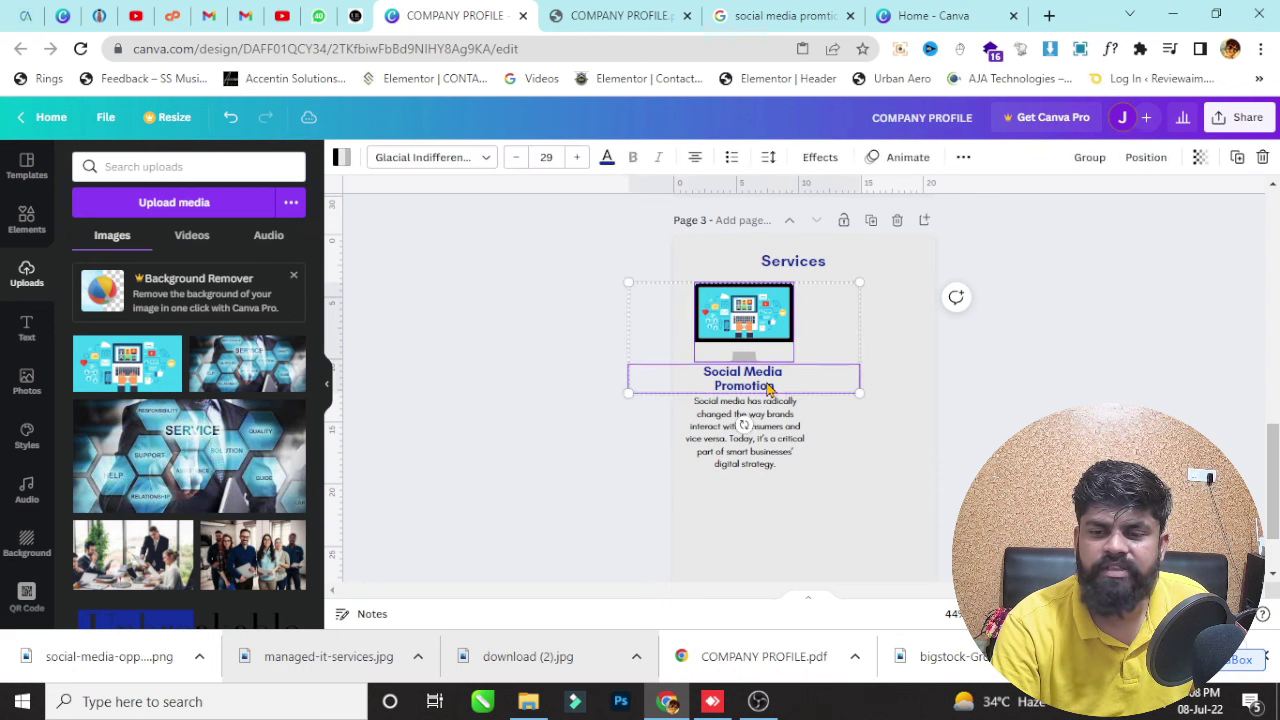
pyautogui.keyDown('shift'); pyautogui.click(771, 437); pyautogui.keyUp('shift')
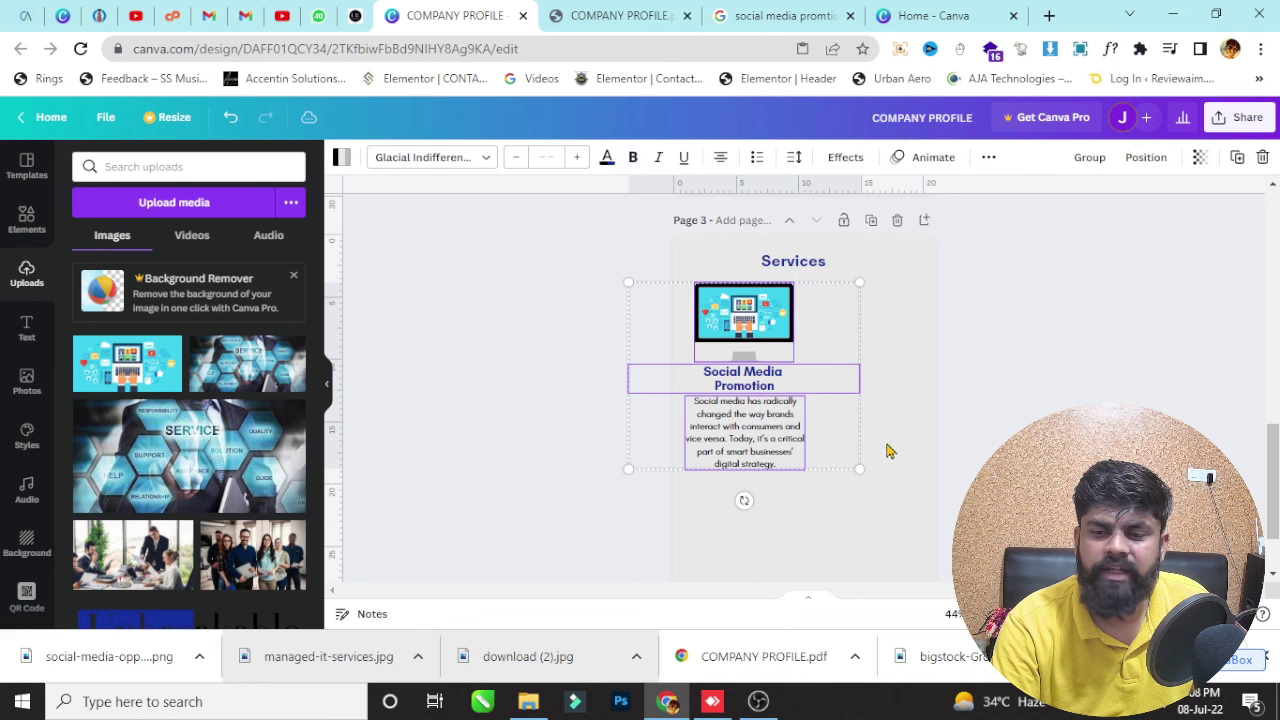
# - Copy and paste the service card, placing the duplicate beside the original
pyautogui.rightClick(743, 427)
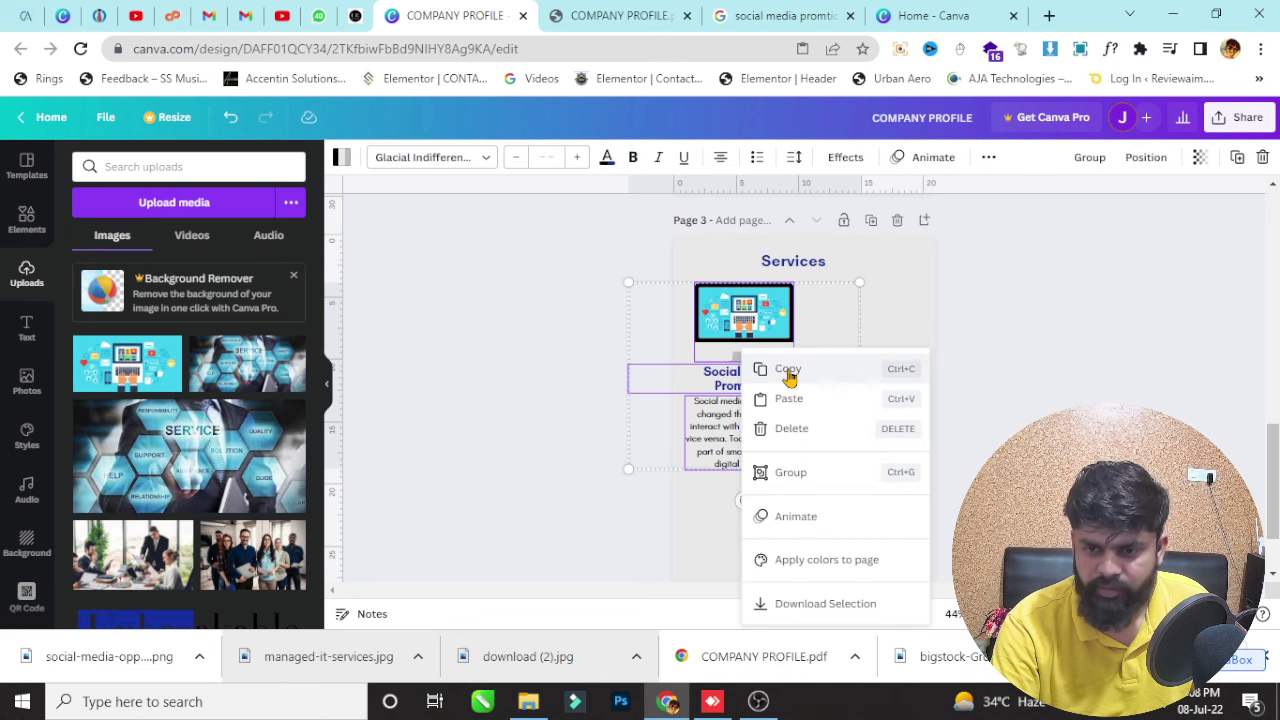
pyautogui.click(789, 371)
pyautogui.rightClick(755, 447)
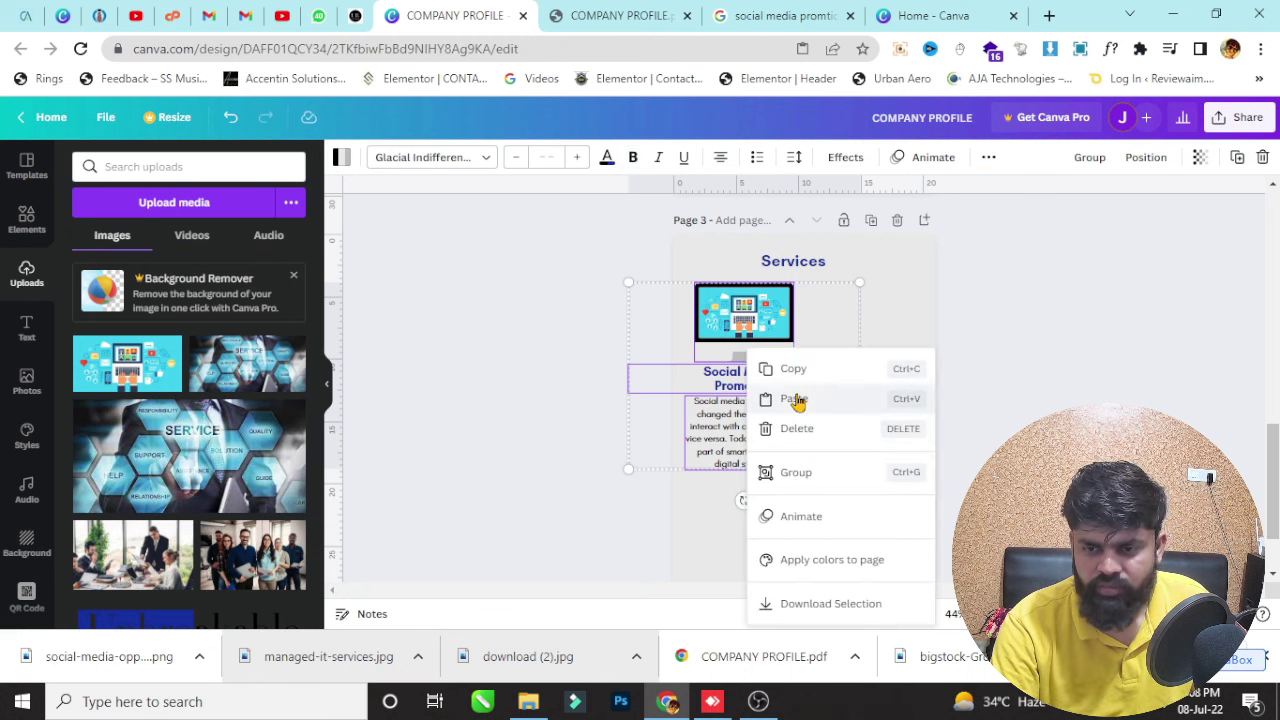
pyautogui.click(795, 399)
pyautogui.moveTo(750, 327); pyautogui.dragTo(869, 316)
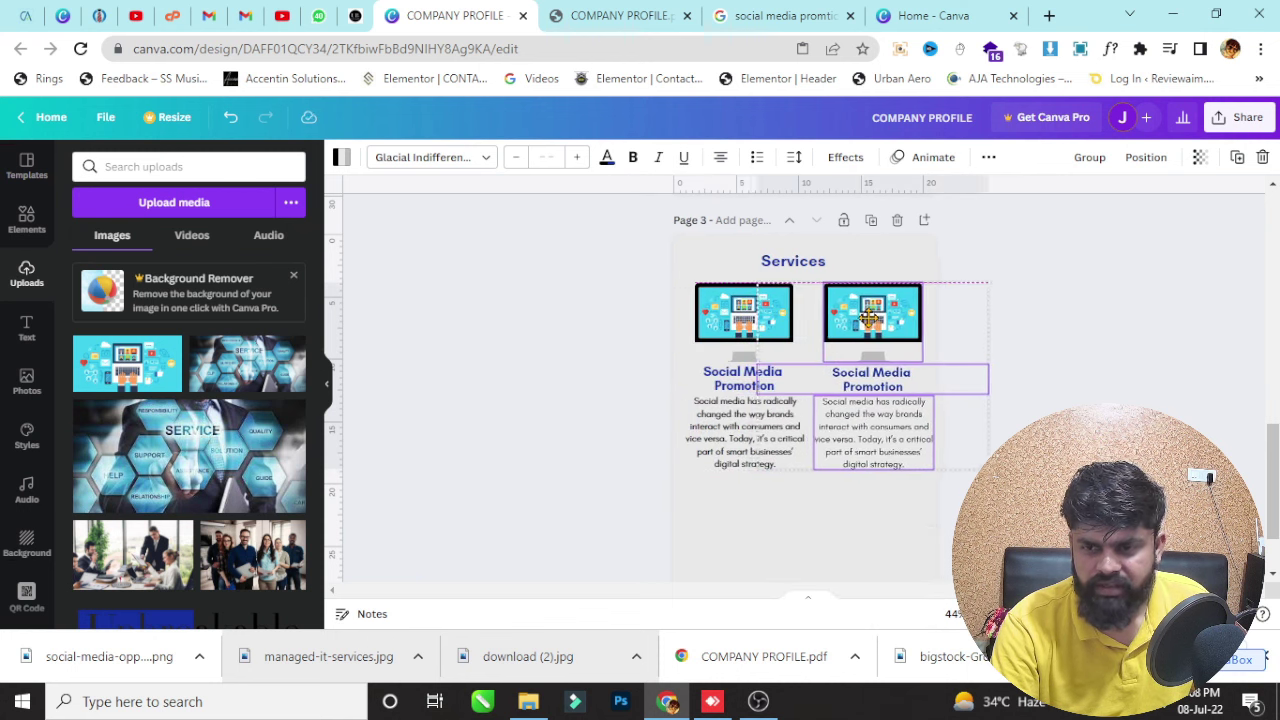
pyautogui.moveTo(869, 316); pyautogui.dragTo(866, 316)
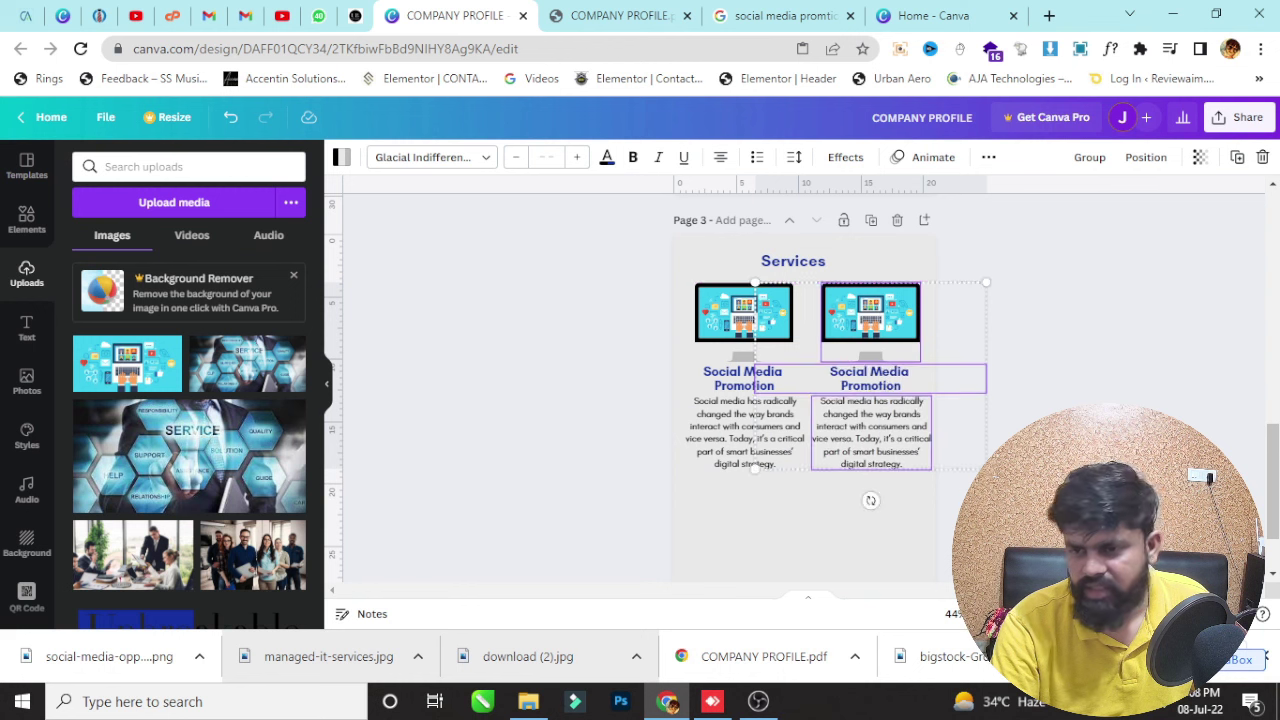
pyautogui.press('Escape')
# - Shift the left card slightly left to balance the spacing
pyautogui.click(778, 440)
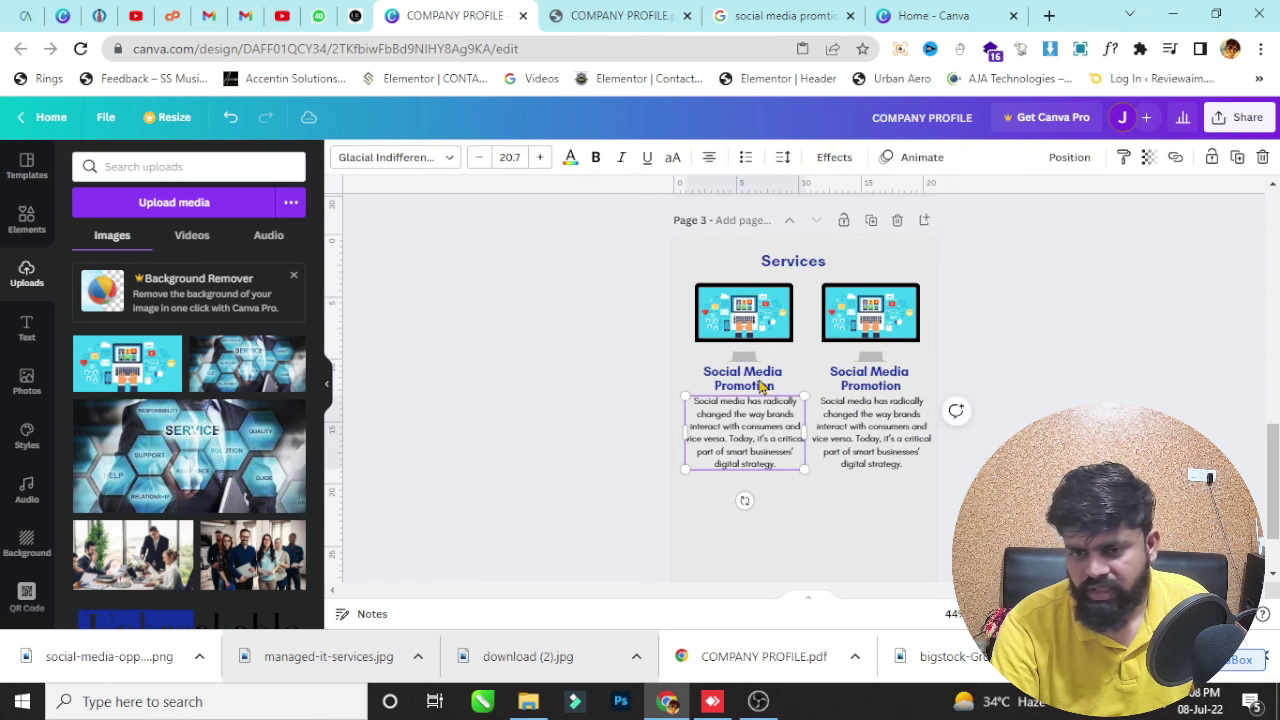
pyautogui.keyDown('shift'); pyautogui.click(755, 378); pyautogui.keyUp('shift')
pyautogui.click(892, 480)
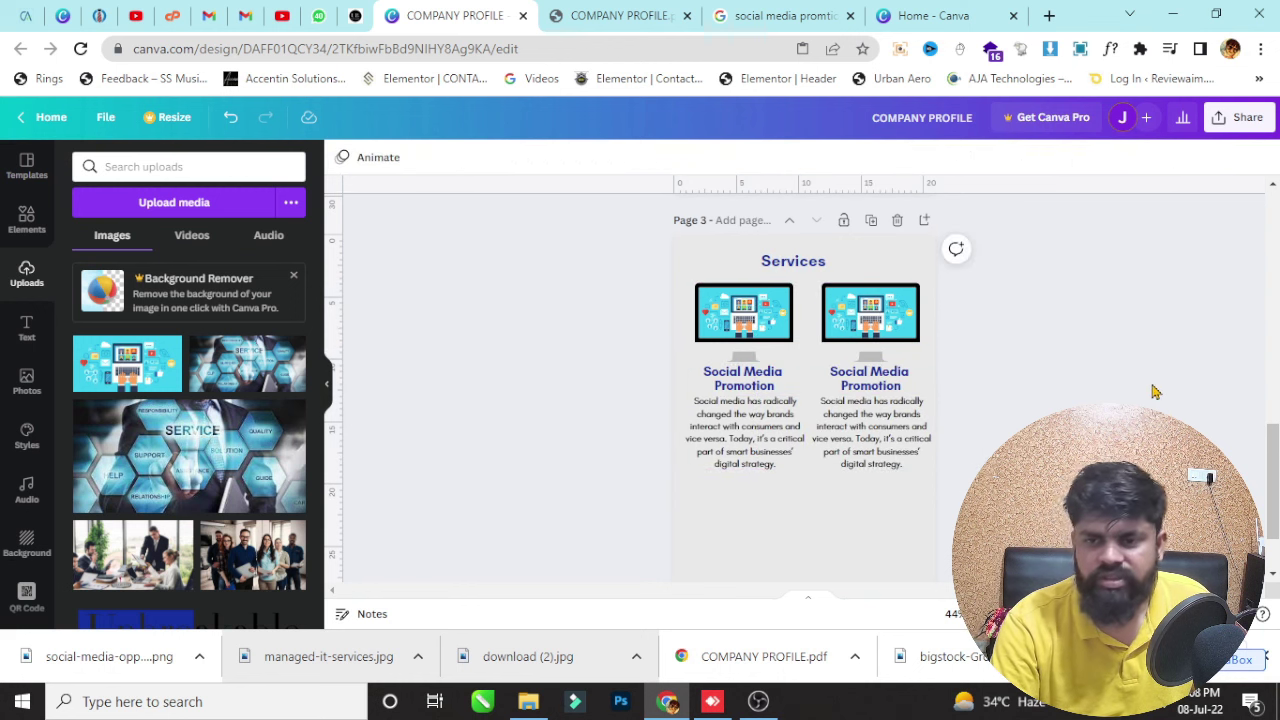
pyautogui.click(730, 455)
pyautogui.keyDown('shift'); pyautogui.click(743, 382); pyautogui.keyUp('shift')
pyautogui.keyDown('shift'); pyautogui.click(752, 336); pyautogui.keyUp('shift')
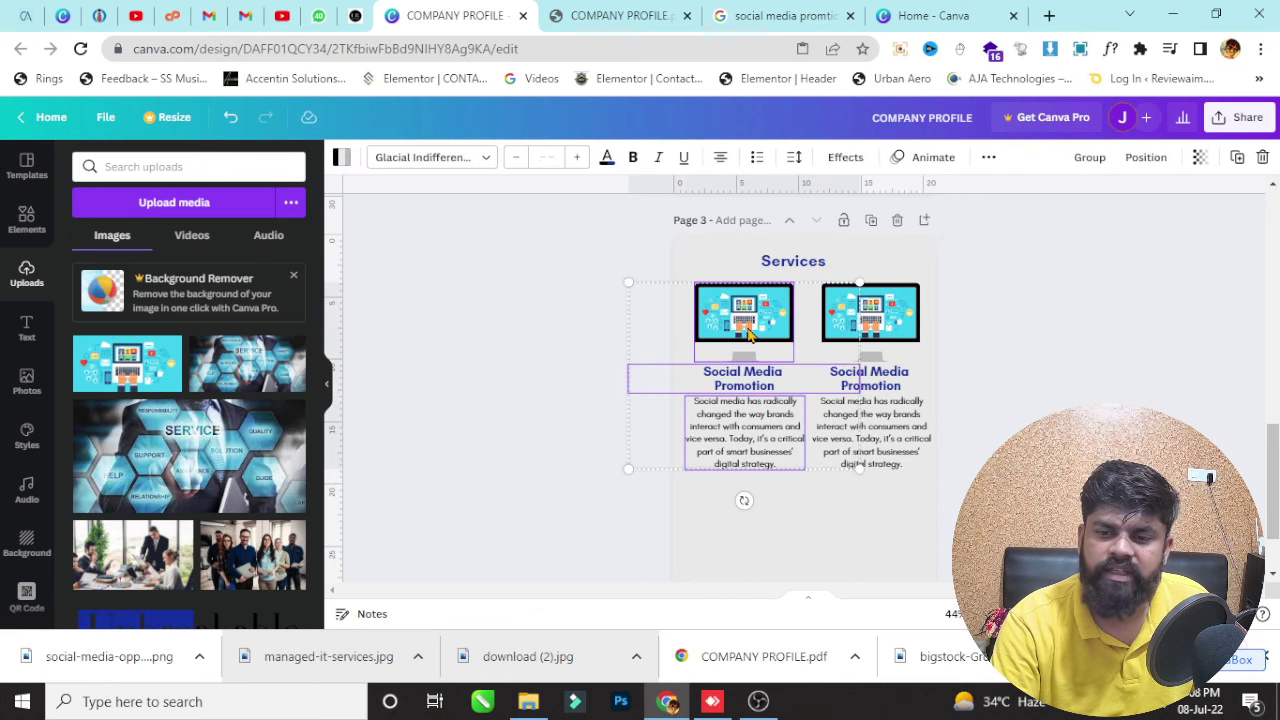
pyautogui.moveTo(752, 336)
pyautogui.mouseDown()
pyautogui.moveTo(724, 325)
pyautogui.moveTo(742, 325)
pyautogui.mouseUp()
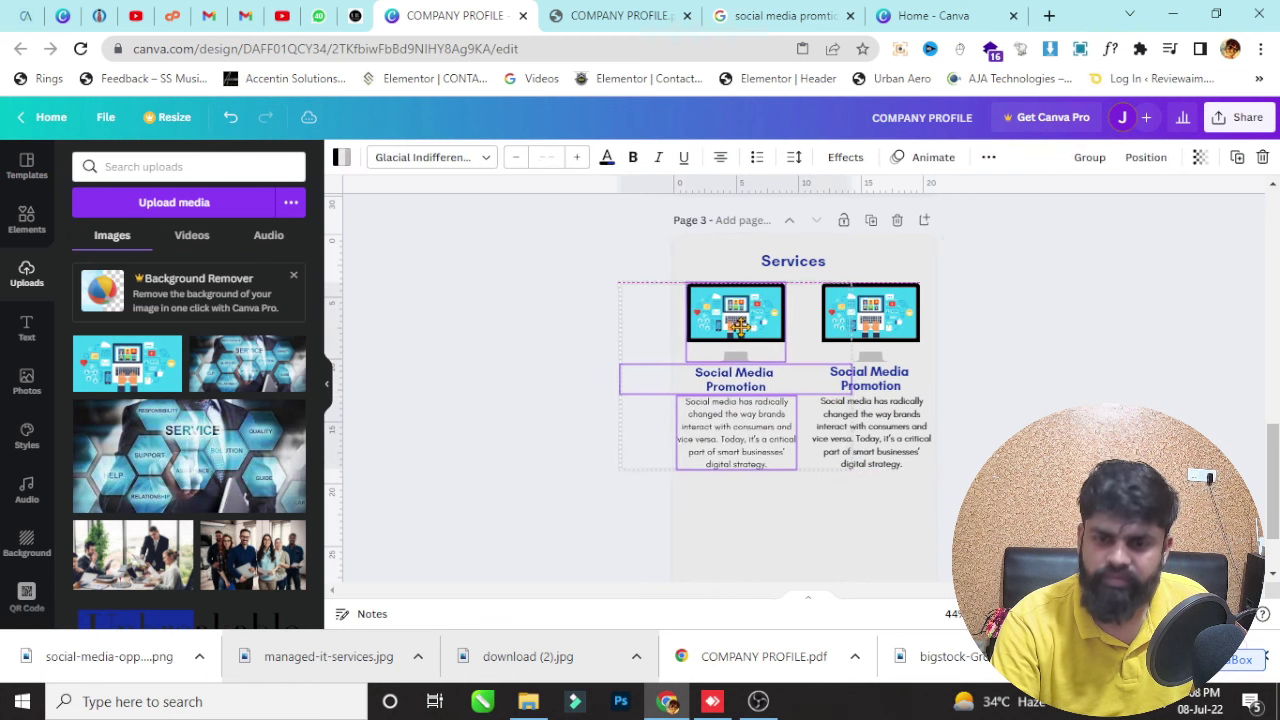
pyautogui.click(737, 500)
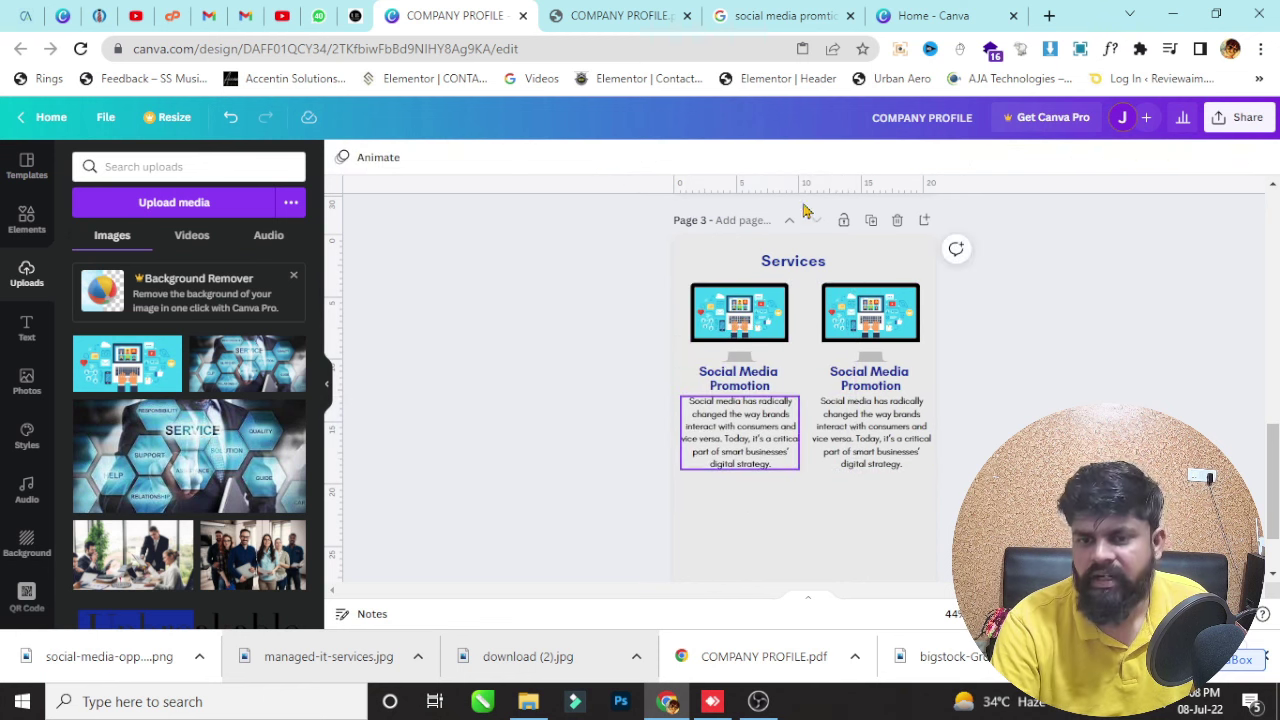
# - Select the right card's heading and check the next service on another tab
pyautogui.click(940, 387)
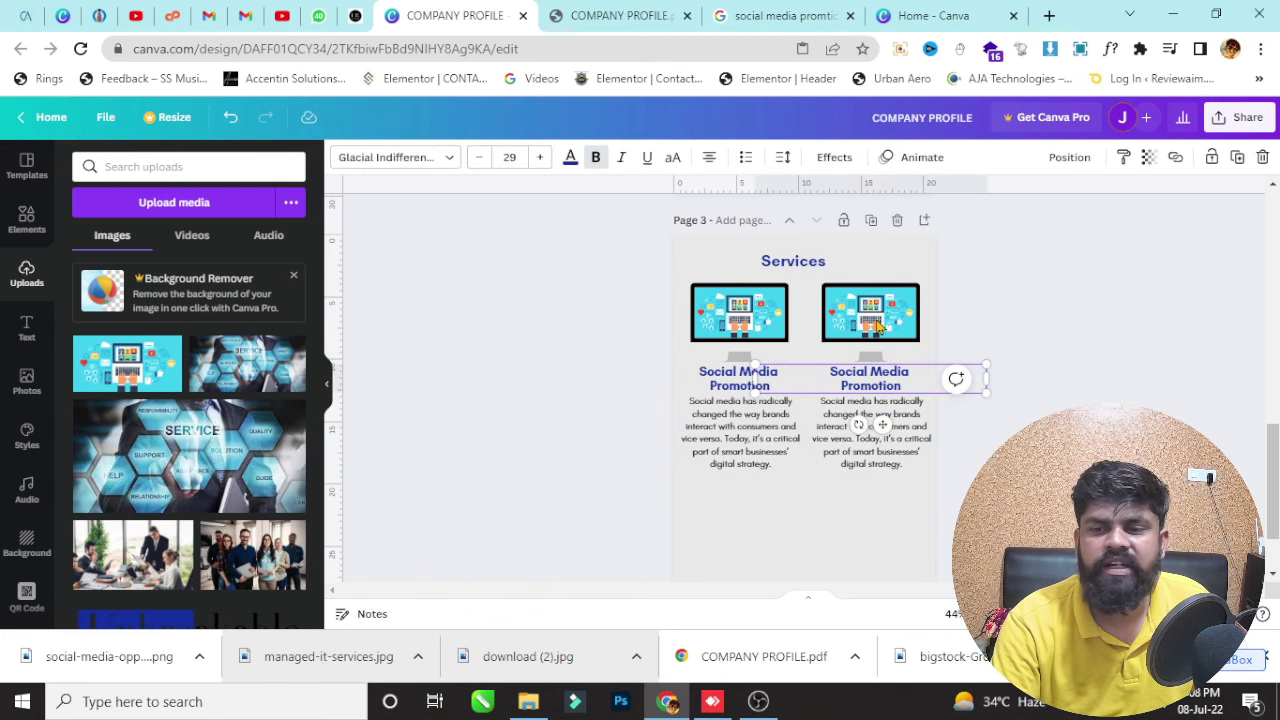
pyautogui.click(355, 16)
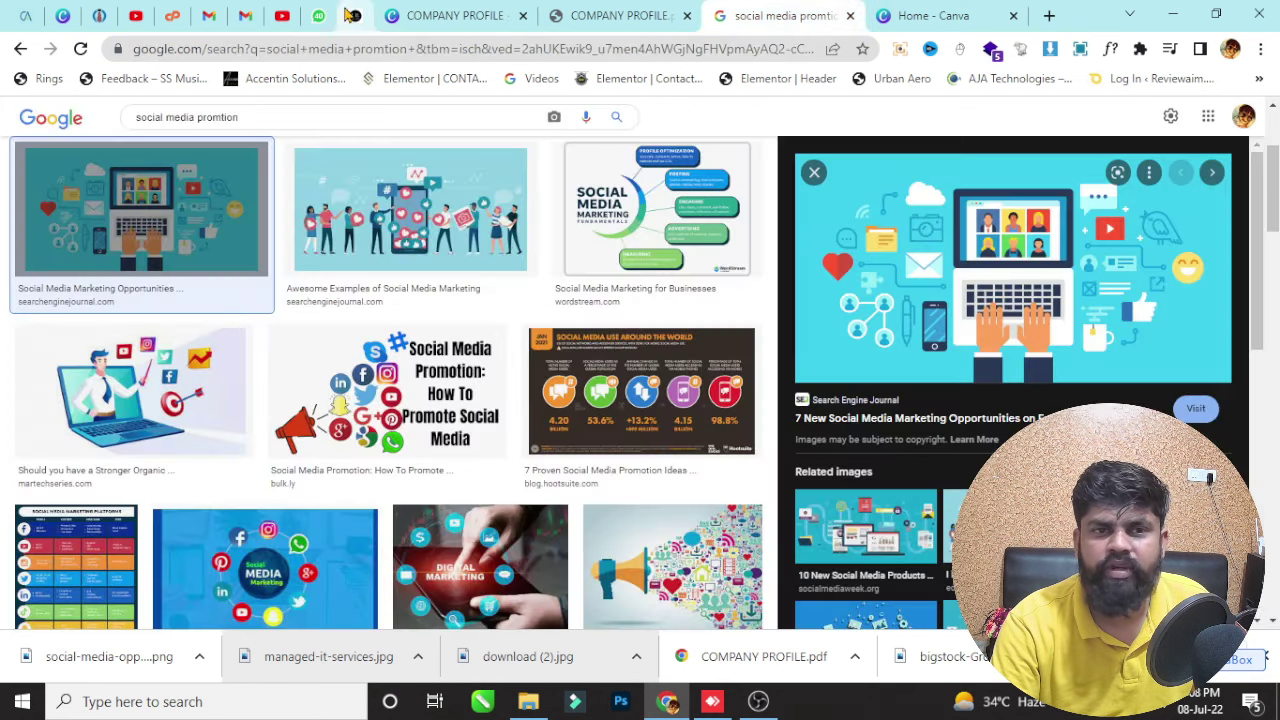
pyautogui.hotkey('ctrl', 'Tab')
pyautogui.hotkey('ctrl', 'Tab')
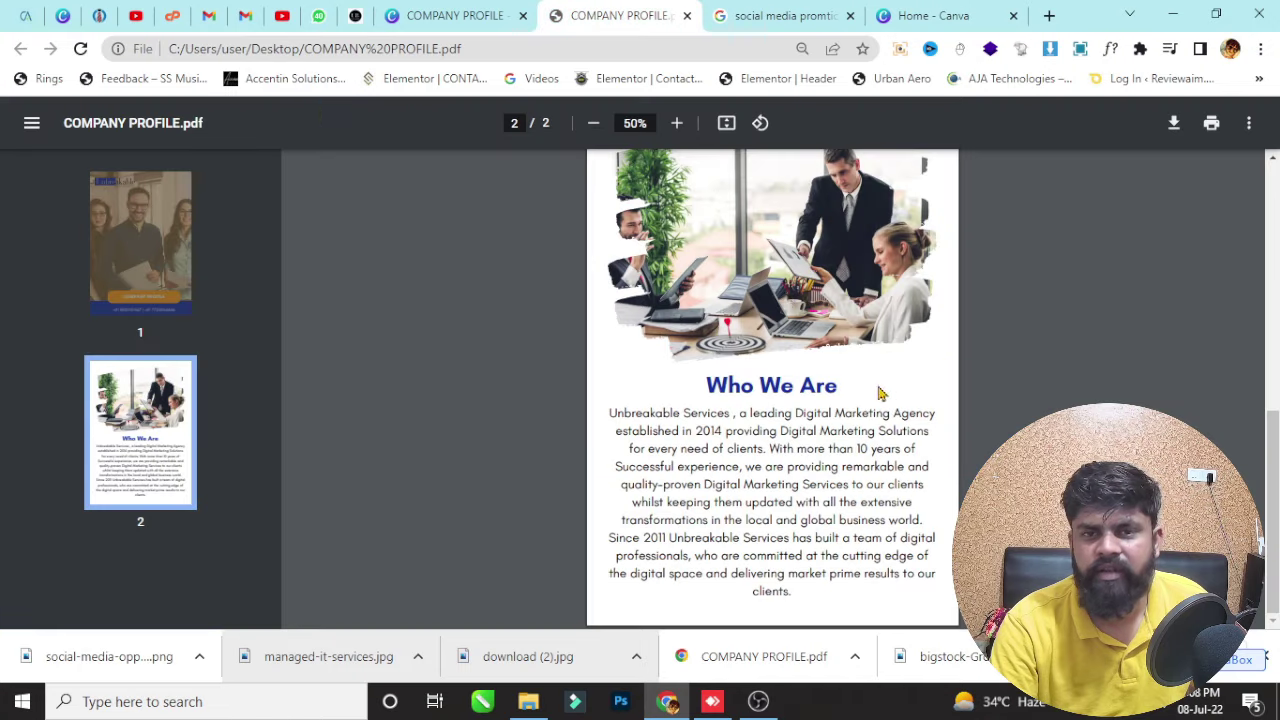
pyautogui.click(435, 10)
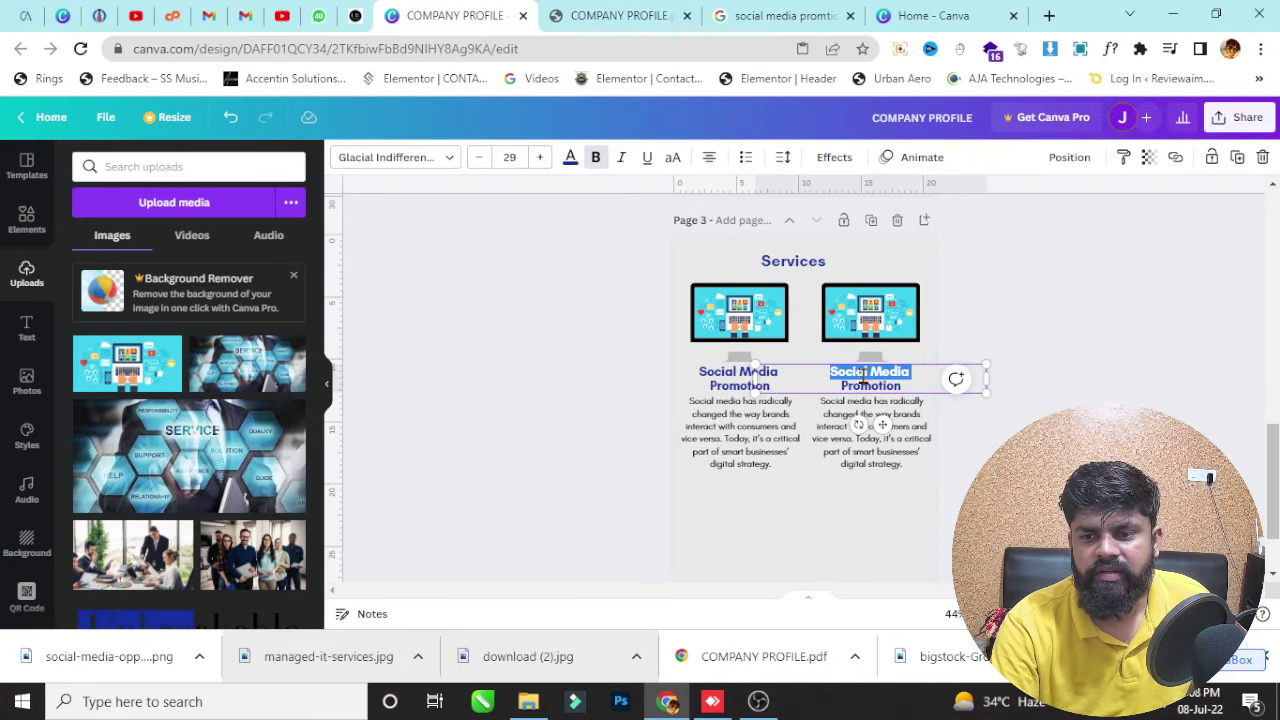
# - Retitle the right card's heading 'Design and Development'
pyautogui.write('Design & Development')
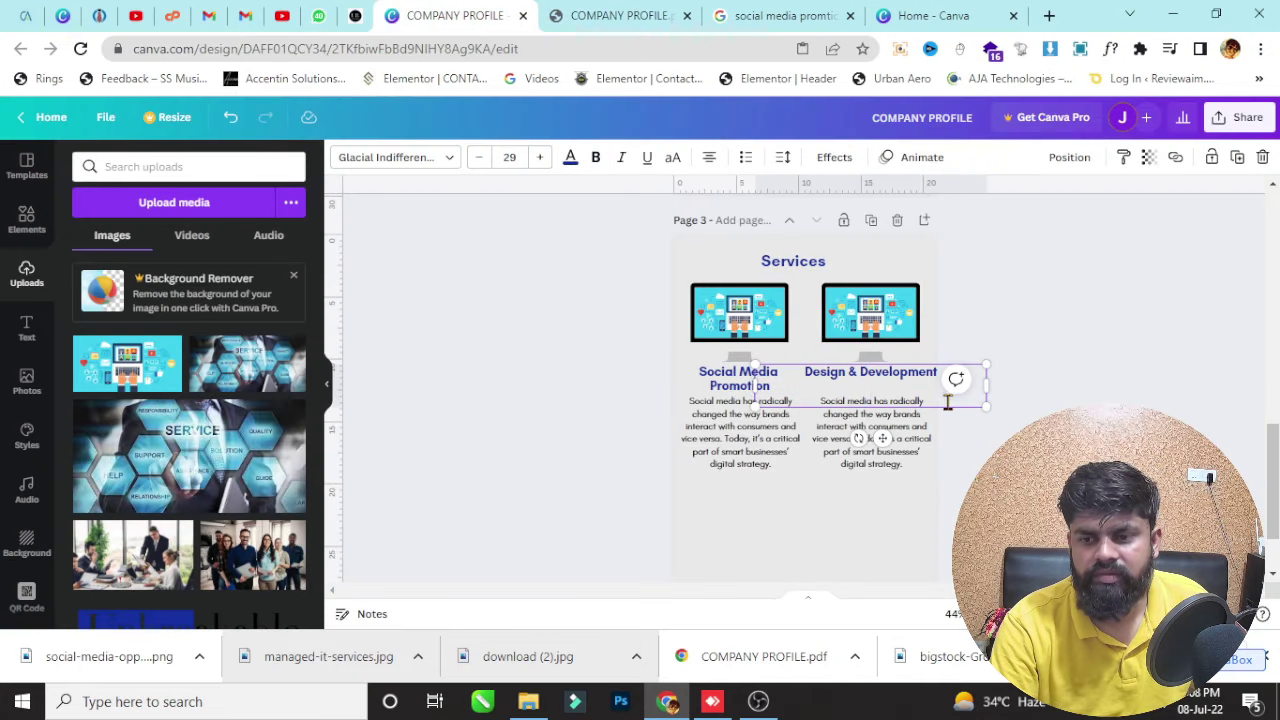
pyautogui.hotkey('ctrl', 'z')
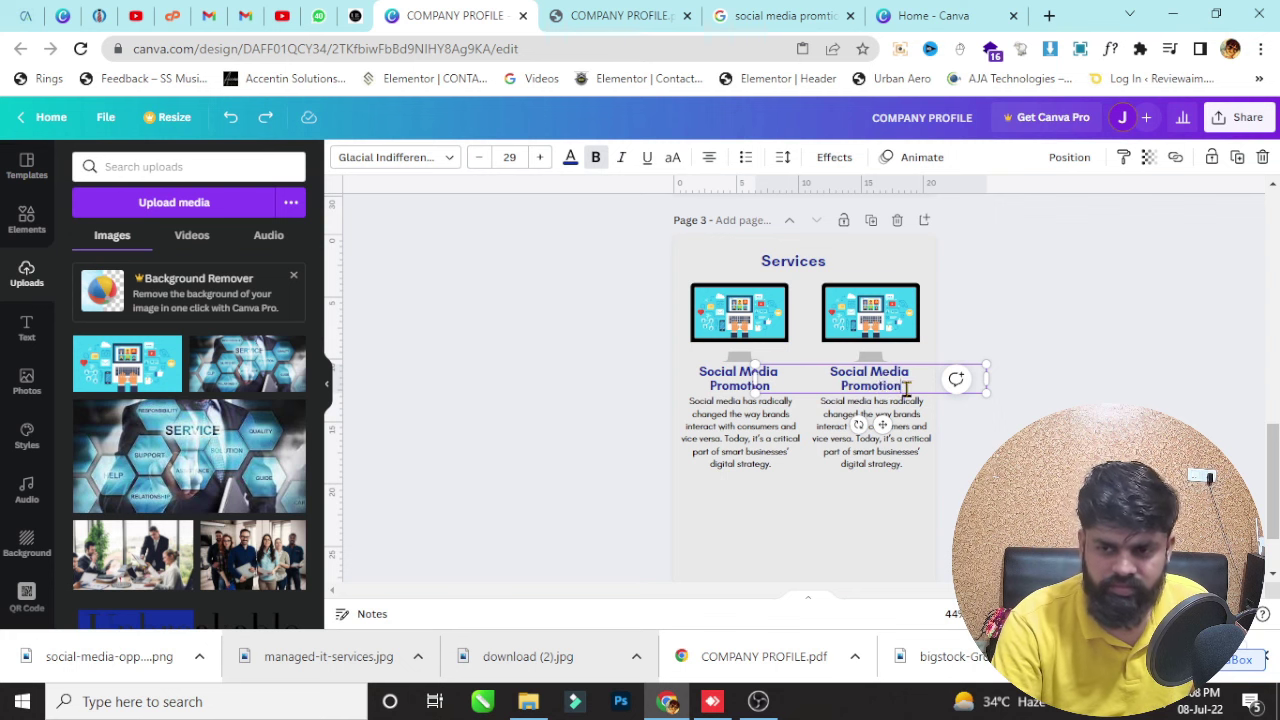
pyautogui.write('Design and De')
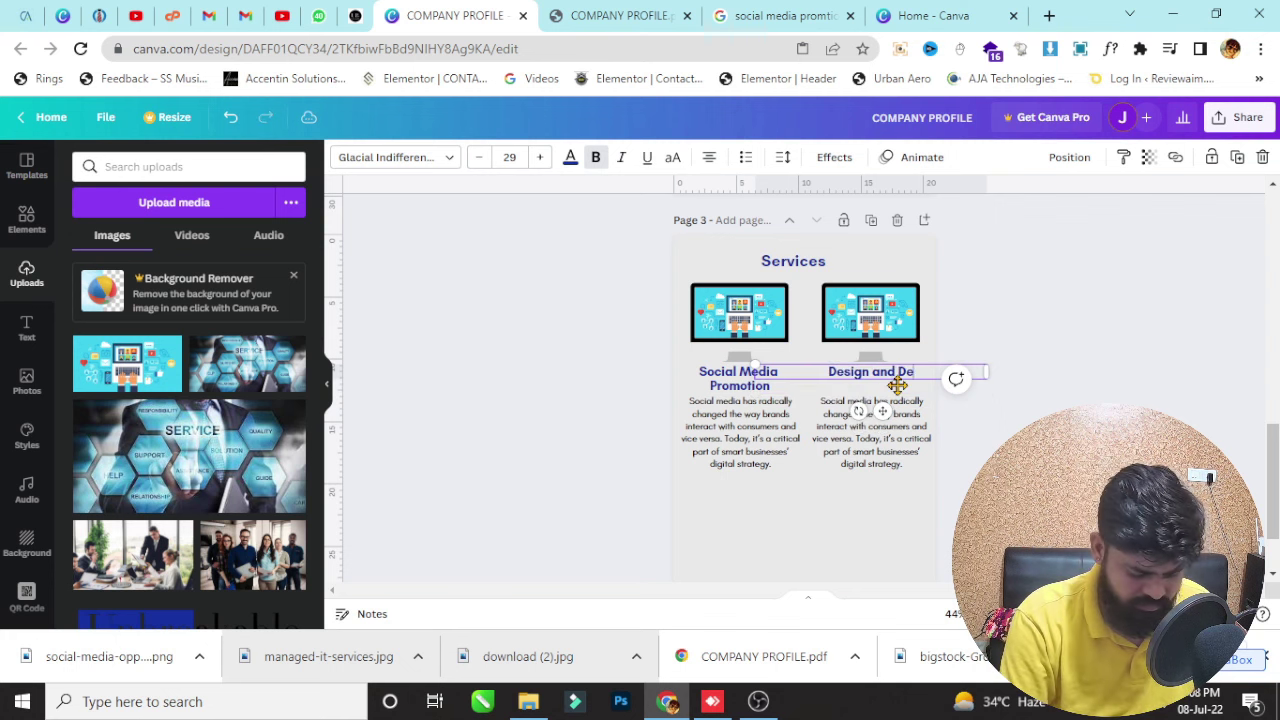
pyautogui.write('velopment')
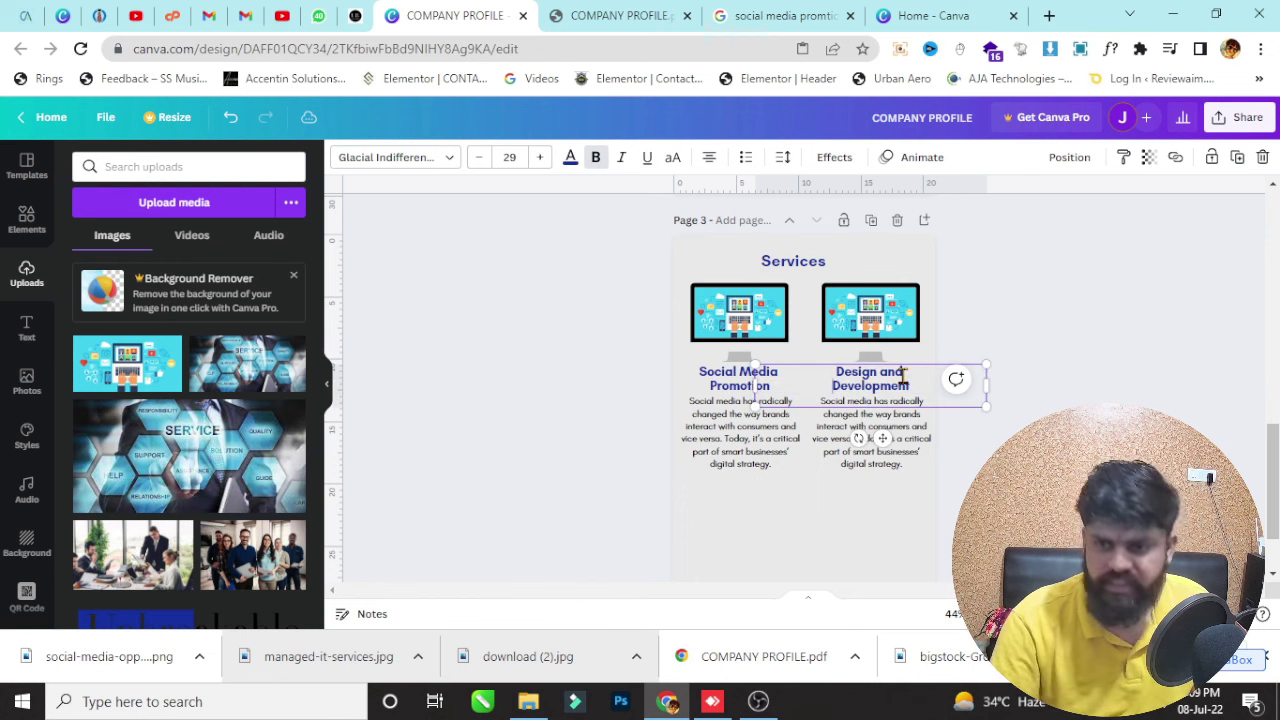
pyautogui.click(1252, 467)
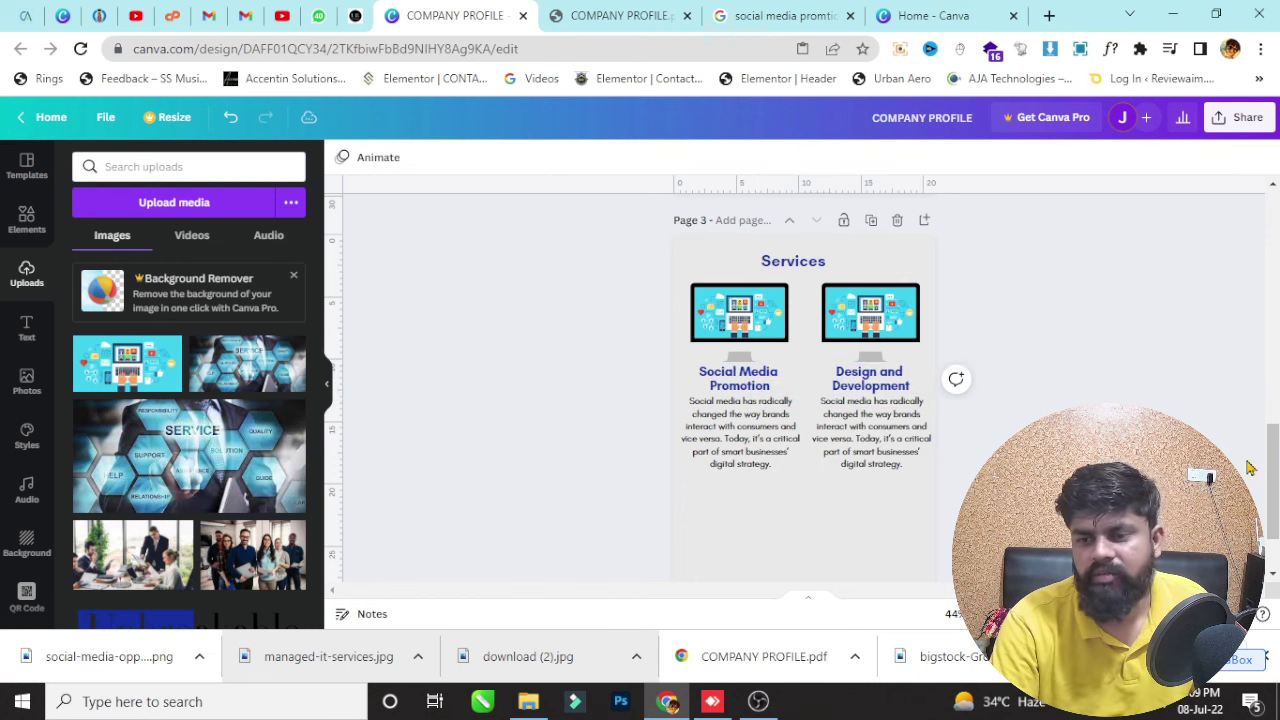
# - Replace the right description with the website's Design and Development paragraph
pyautogui.click(356, 16)
pyautogui.tripleClick(622, 247)
pyautogui.hotkey('ctrl', 'c')
pyautogui.click(588, 15)
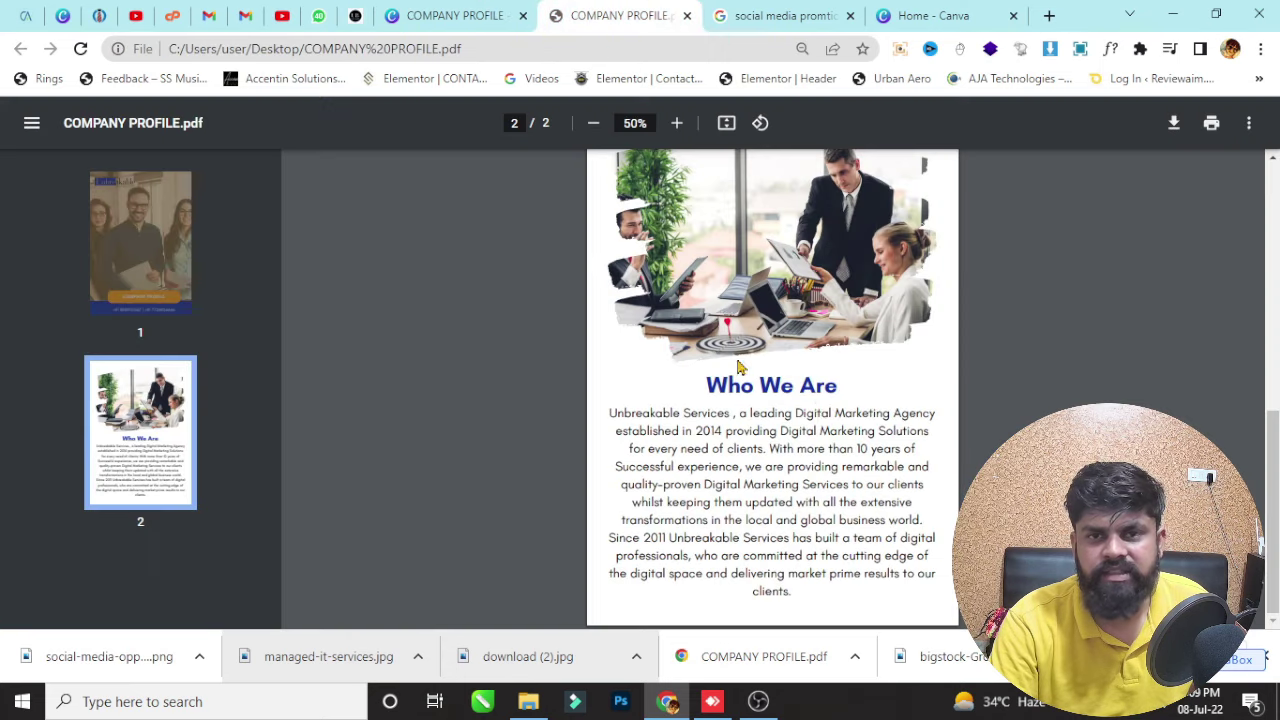
pyautogui.click(500, 15)
pyautogui.doubleClick(882, 425)
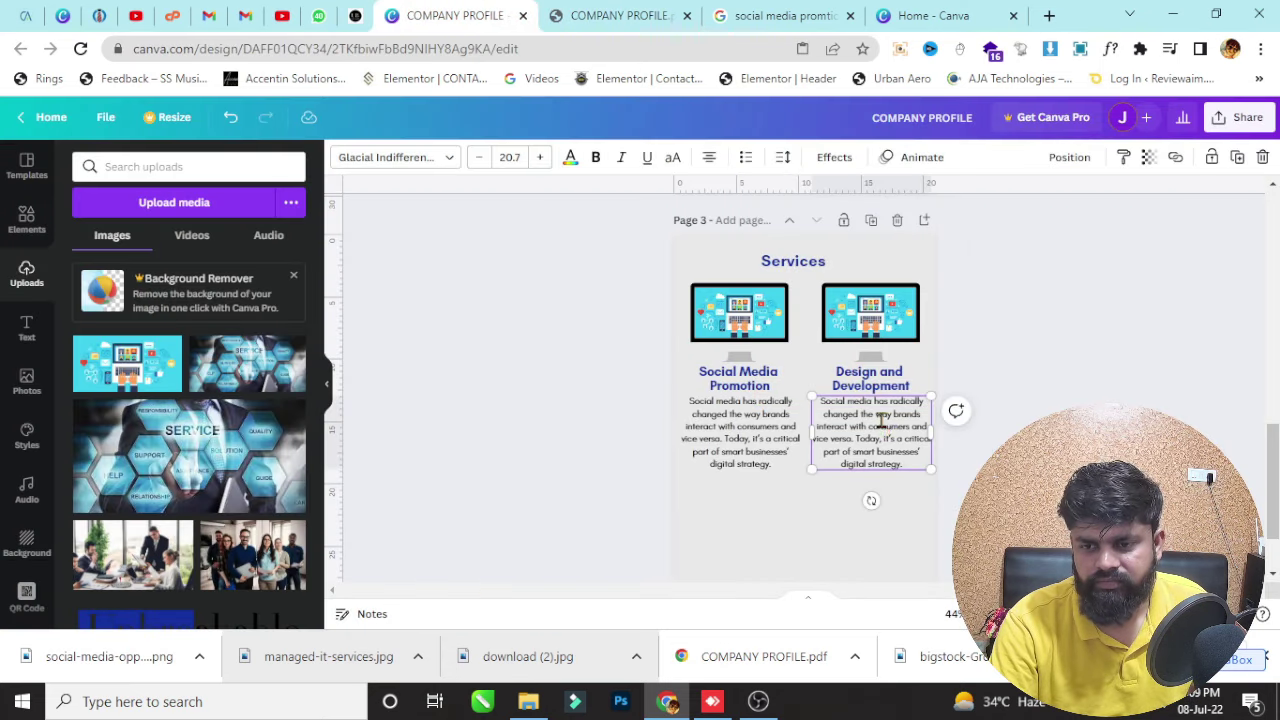
pyautogui.hotkey('ctrl', 'a')
pyautogui.hotkey('ctrl', 'v')
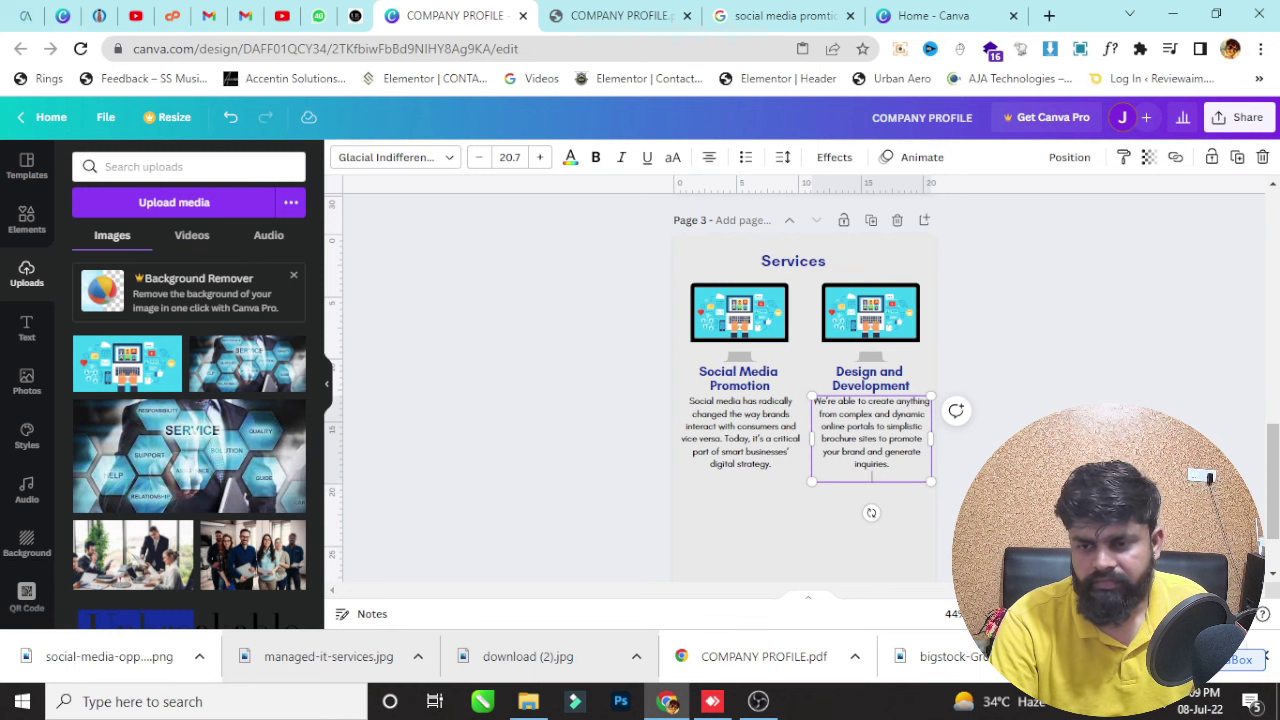
pyautogui.press('Escape')
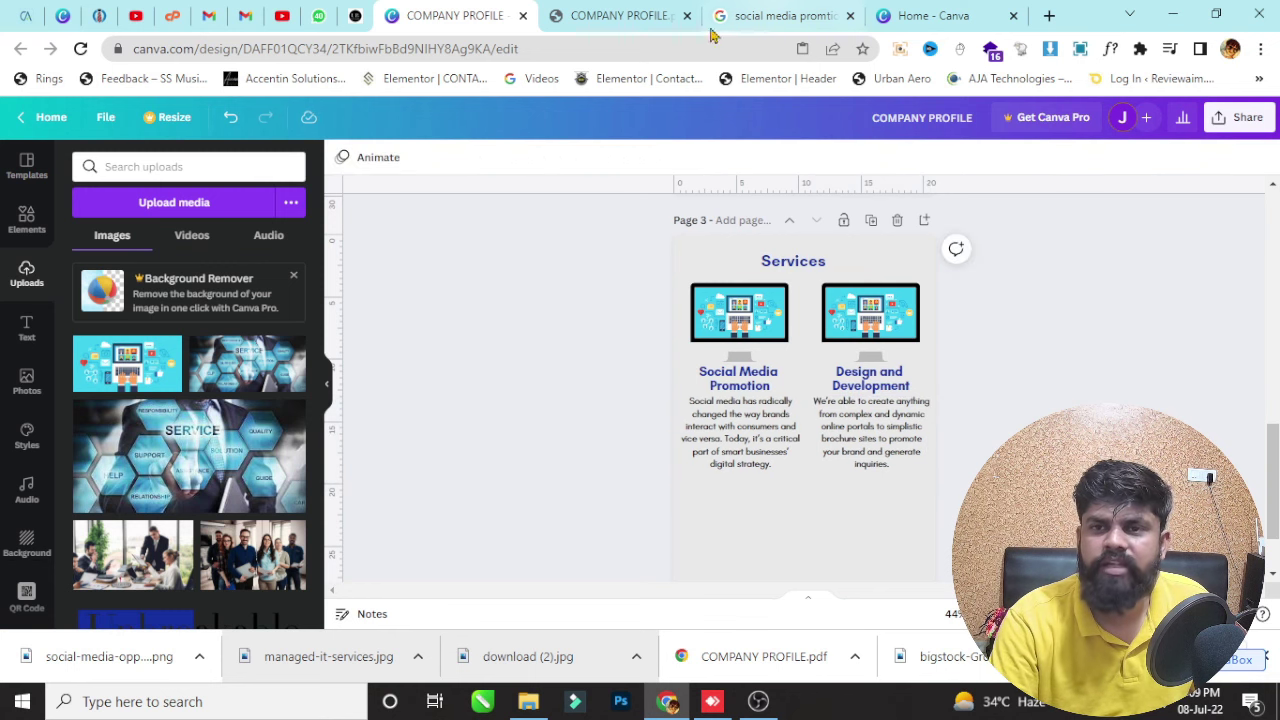
pyautogui.click(715, 18)
# - Search Google Images for 'Web design'
pyautogui.tripleClick(271, 117)
pyautogui.write('Web d')
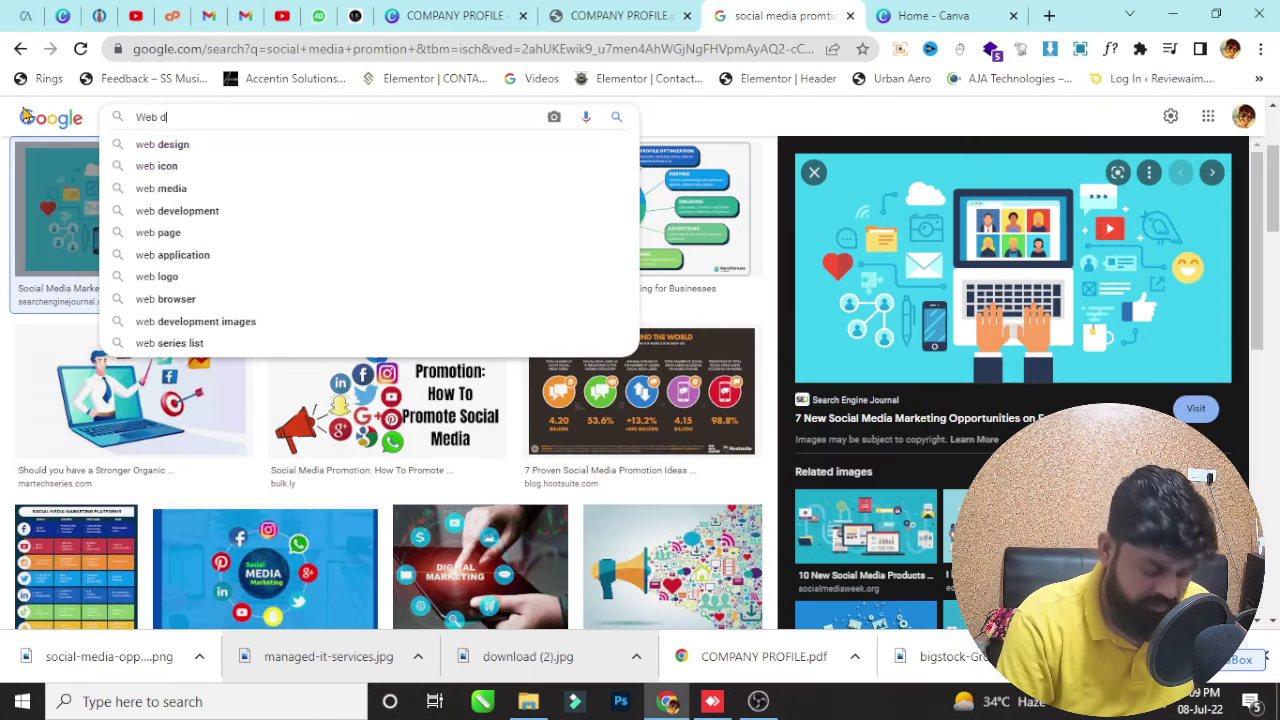
pyautogui.write('esign')
pyautogui.press('Return')
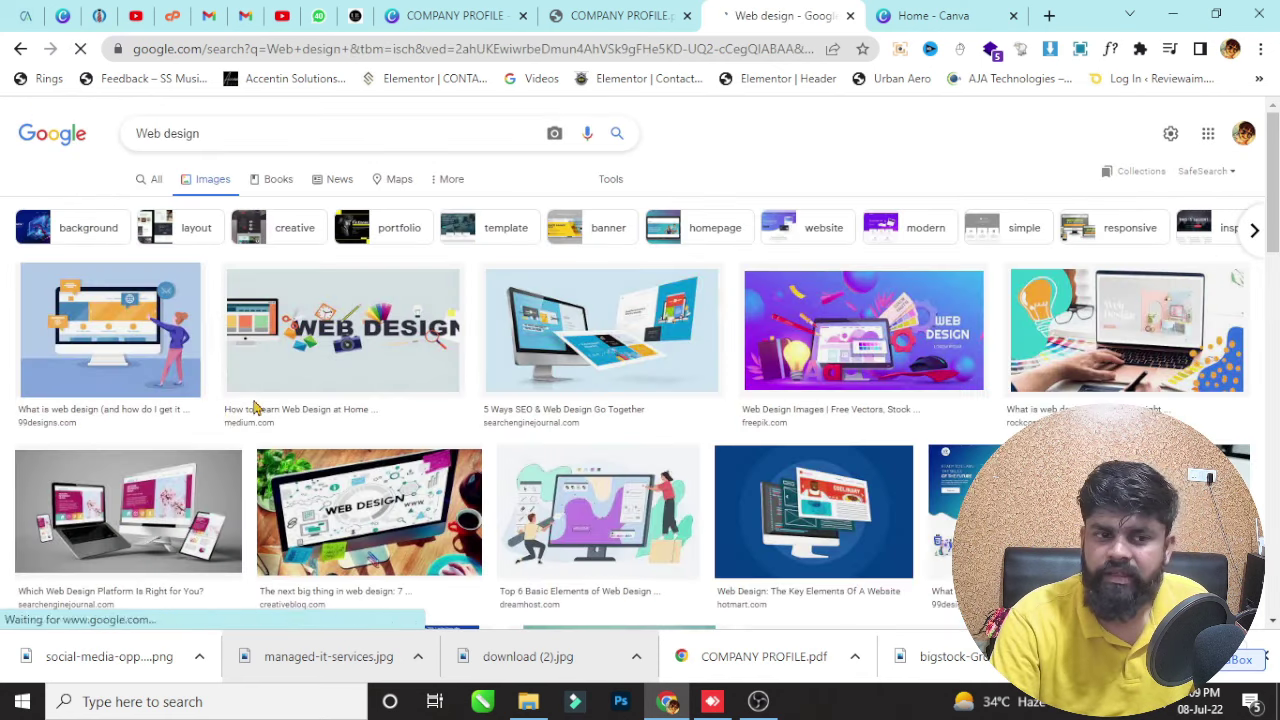
# - Save the '5 Ways SEO & Web Design' image as a PNG and return to Canva
pyautogui.click(110, 330)
pyautogui.rightClick(982, 258)
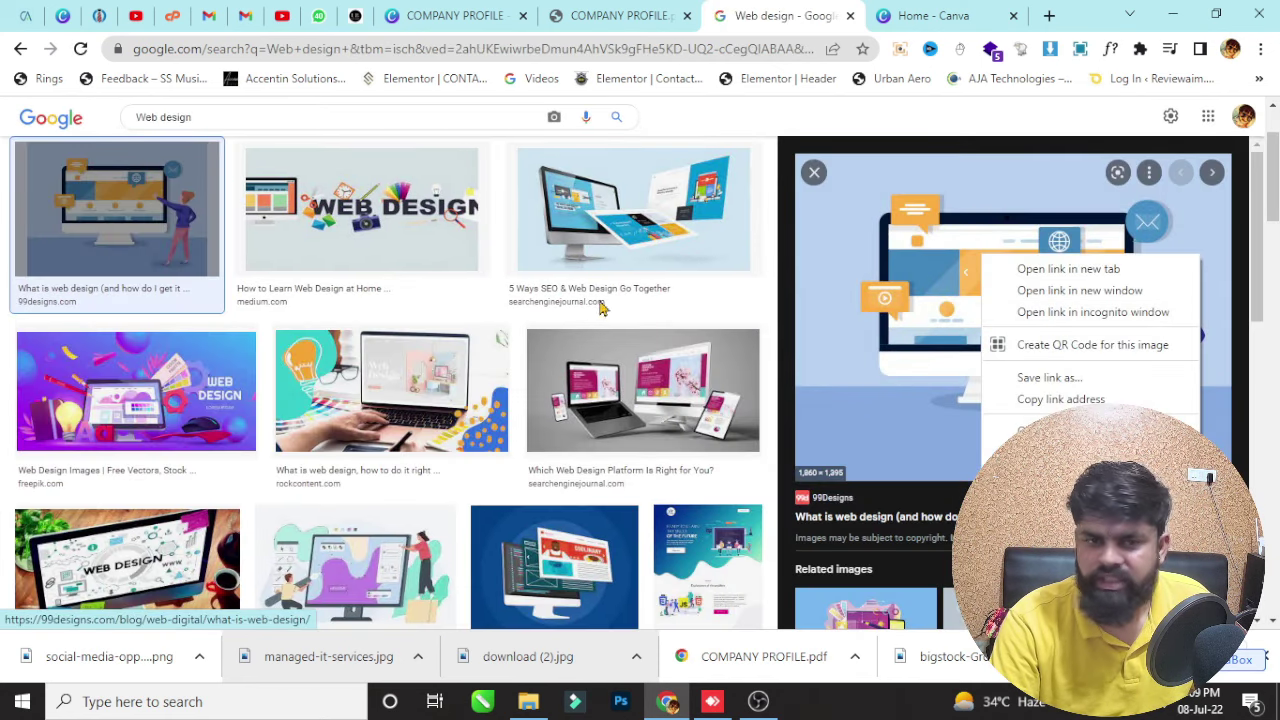
pyautogui.click(360, 210)
pyautogui.click(633, 210)
pyautogui.rightClick(1026, 243)
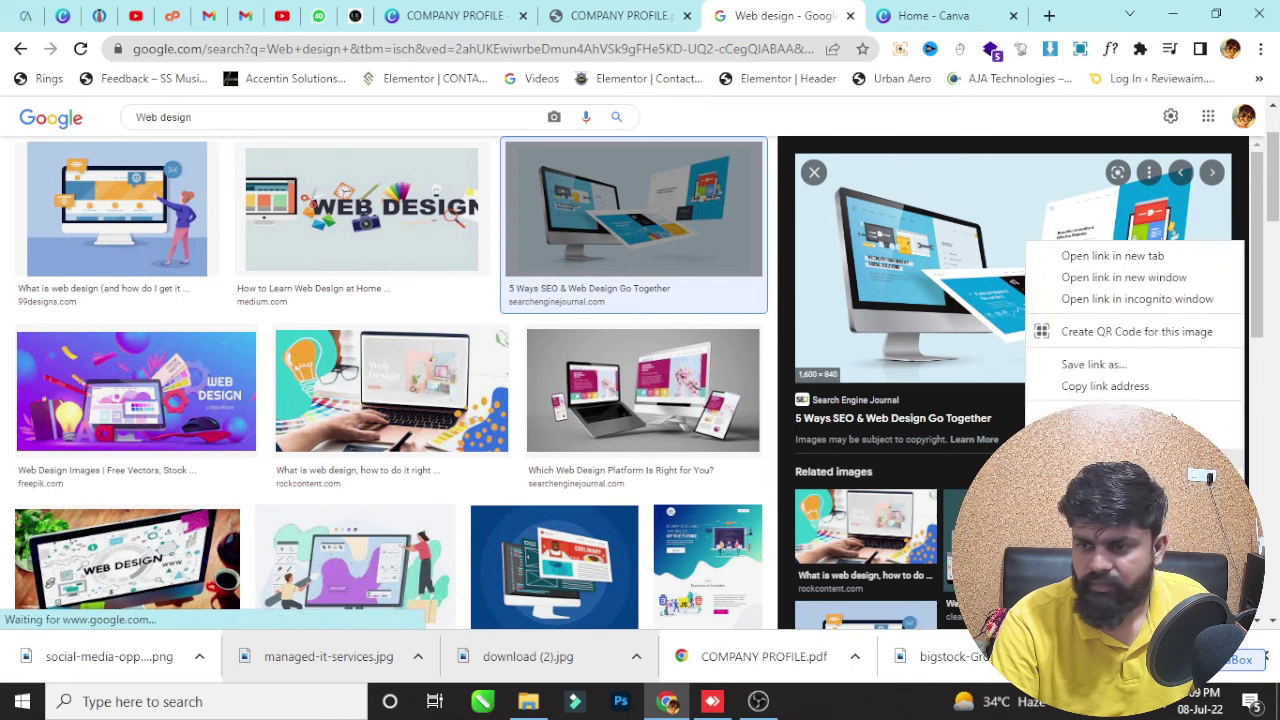
pyautogui.press('Escape')
pyautogui.press('Return')
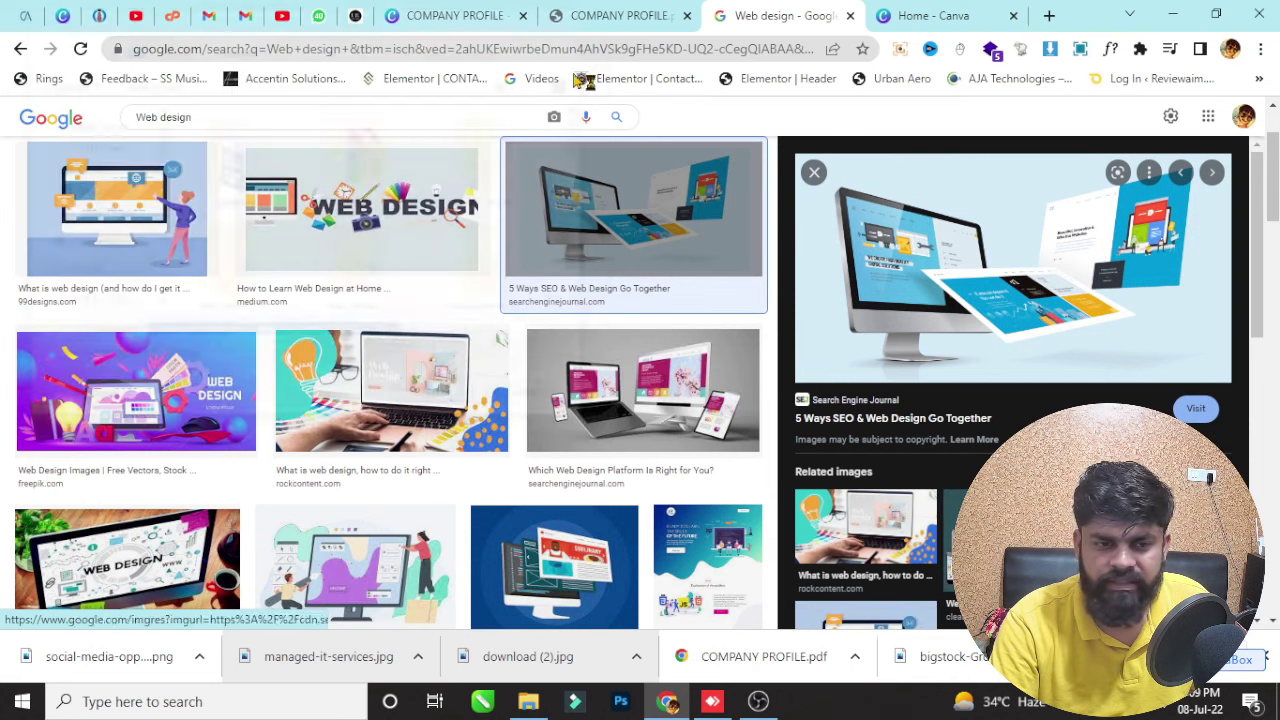
pyautogui.click(455, 15)
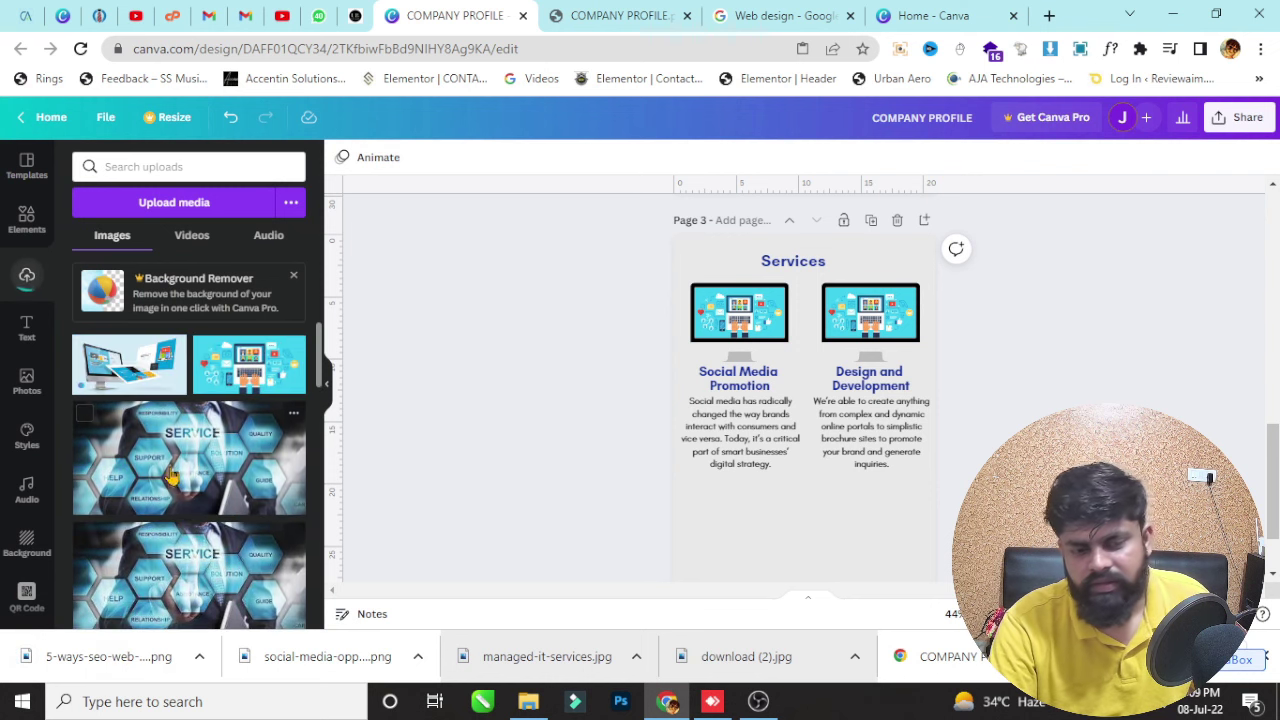
# - Put the laptop image in the right card and centre the Services heading
pyautogui.moveTo(137, 380); pyautogui.dragTo(870, 314)
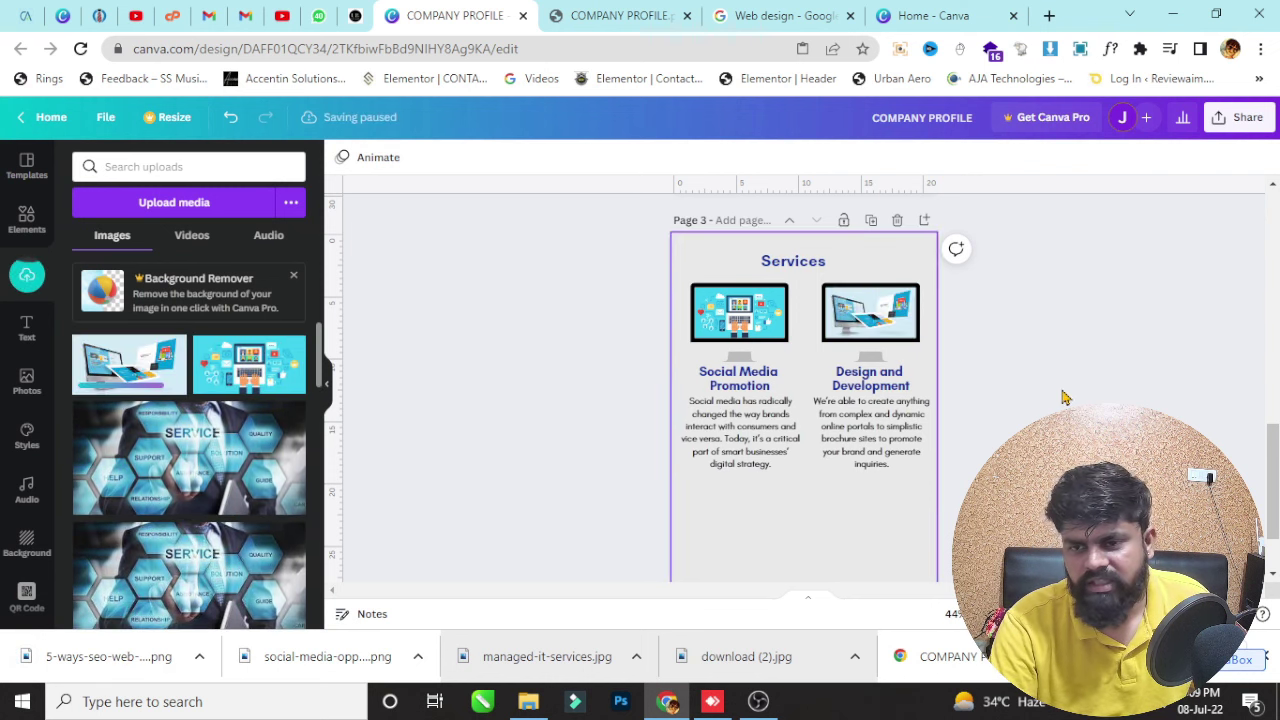
pyautogui.scroll(-2, 891, 406)
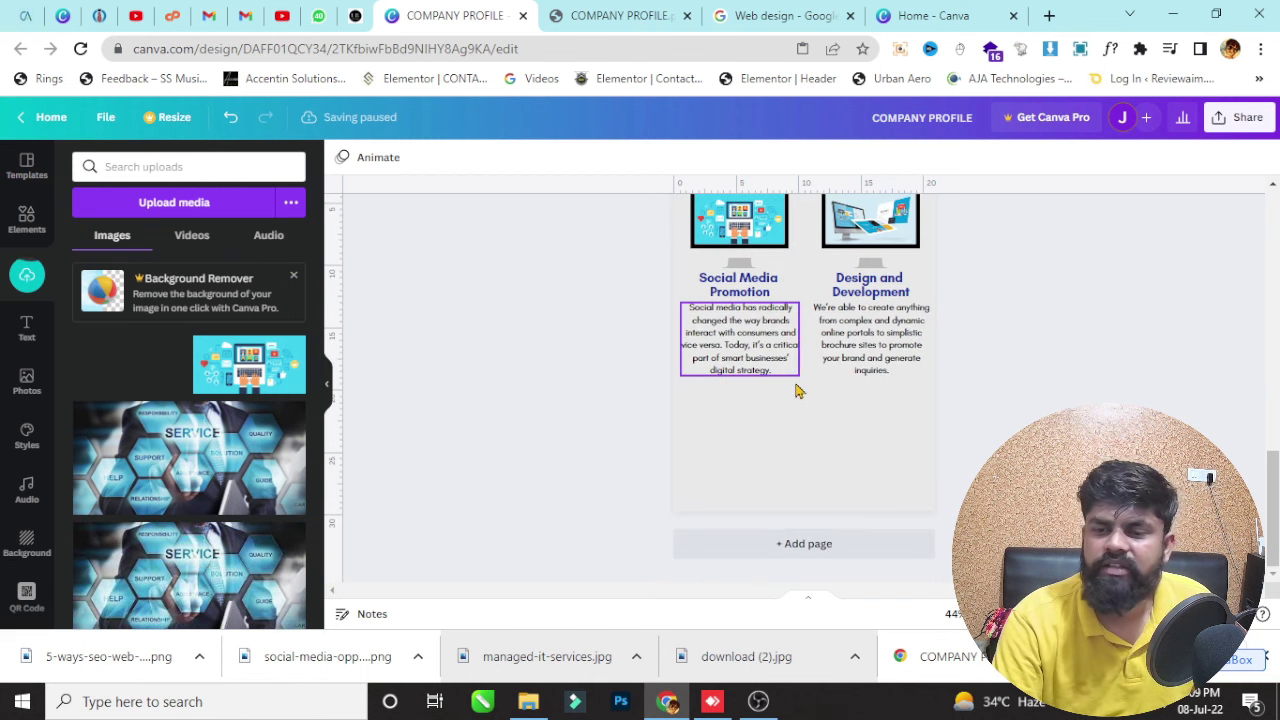
pyautogui.scroll(3, 797, 389)
pyautogui.moveTo(798, 356); pyautogui.dragTo(815, 355)
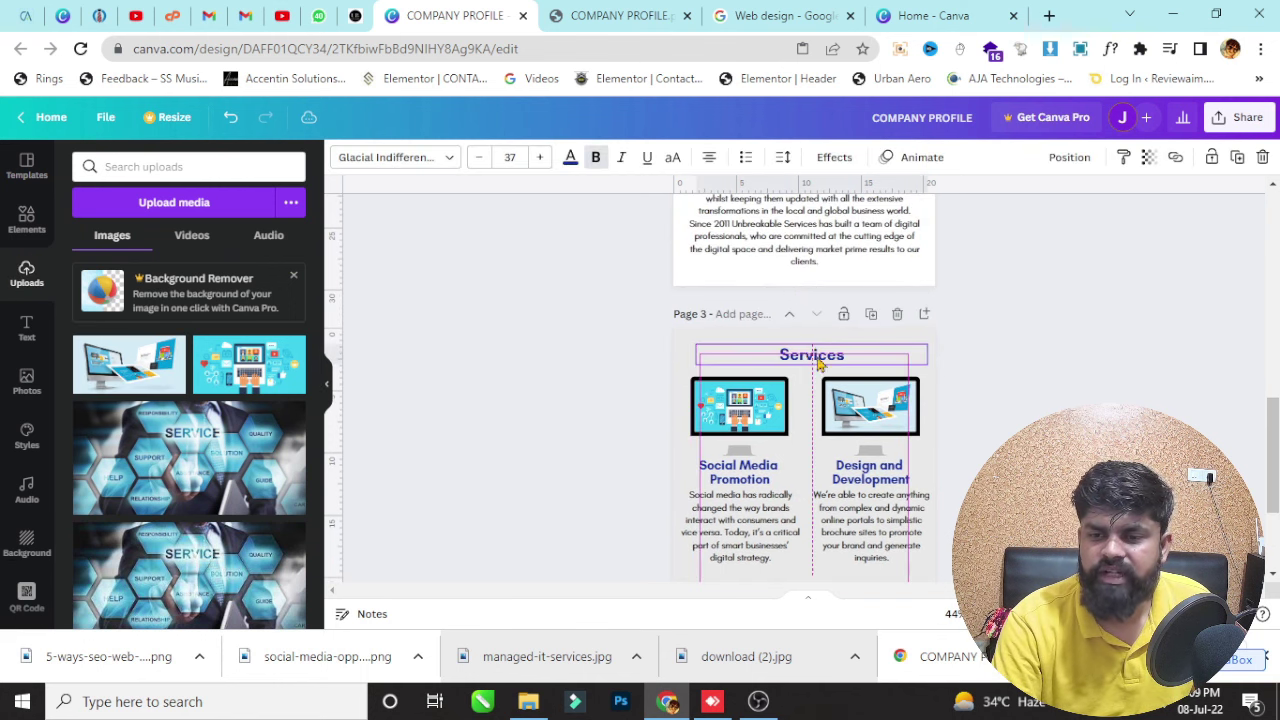
pyautogui.scroll(-2, 950, 410)
# - Duplicate both service cards as a second row below the originals
pyautogui.click(745, 320)
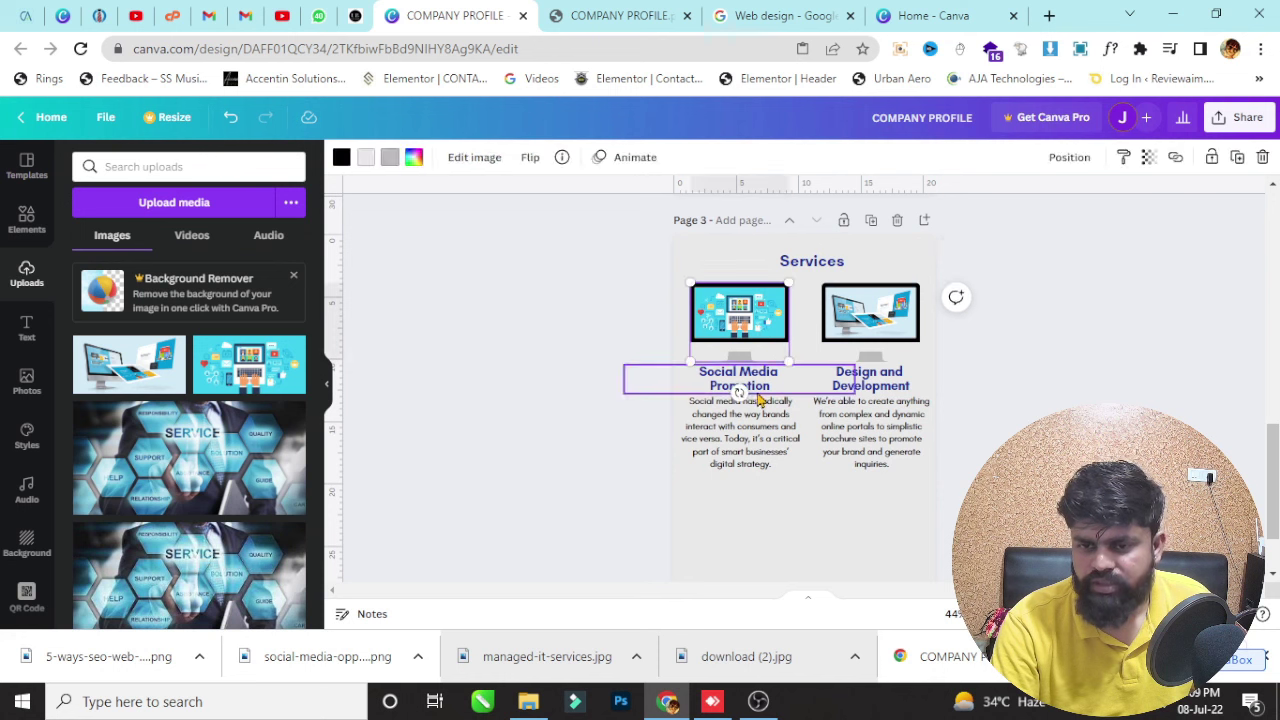
pyautogui.keyDown('shift'); pyautogui.click(760, 399); pyautogui.keyUp('shift')
pyautogui.keyDown('shift'); pyautogui.click(760, 432); pyautogui.keyUp('shift')
pyautogui.keyDown('shift'); pyautogui.click(855, 318); pyautogui.keyUp('shift')
pyautogui.keyDown('shift'); pyautogui.click(870, 380); pyautogui.keyUp('shift')
pyautogui.keyDown('shift'); pyautogui.click(880, 440); pyautogui.keyUp('shift')
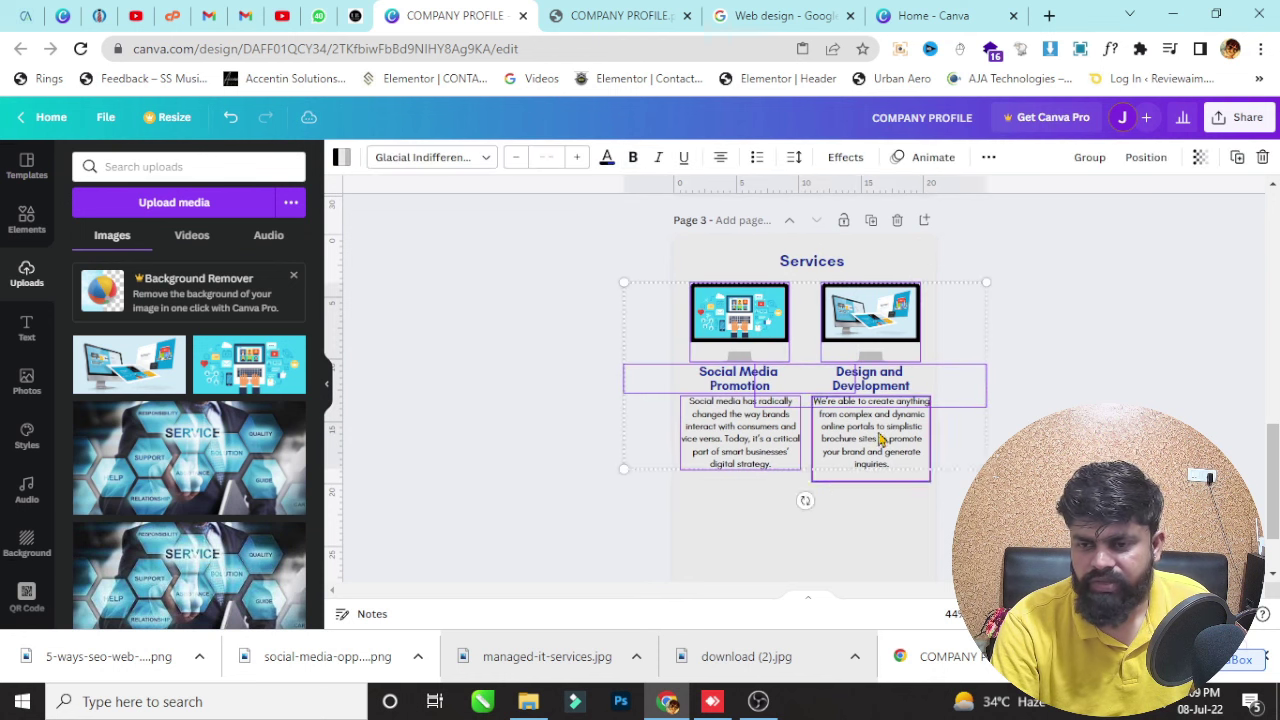
pyautogui.rightClick(773, 340)
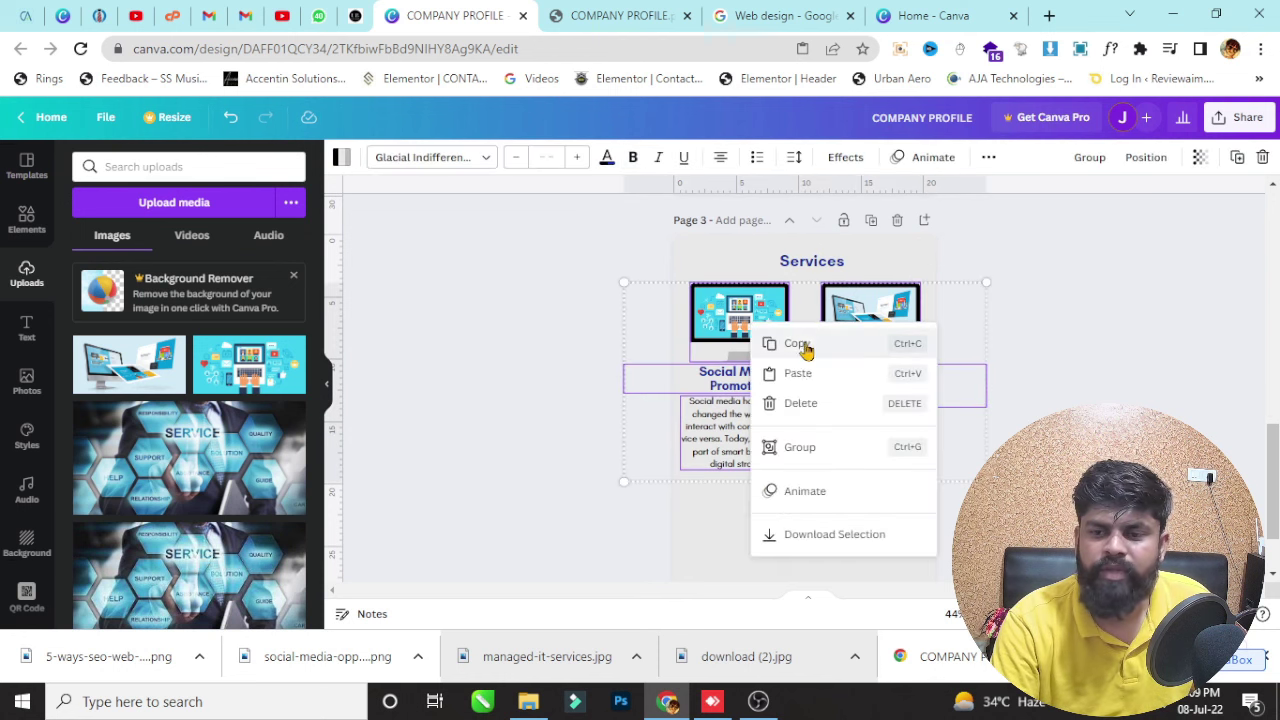
pyautogui.click(778, 343)
pyautogui.rightClick(780, 325)
pyautogui.click(804, 356)
pyautogui.scroll(-2, 1110, 387)
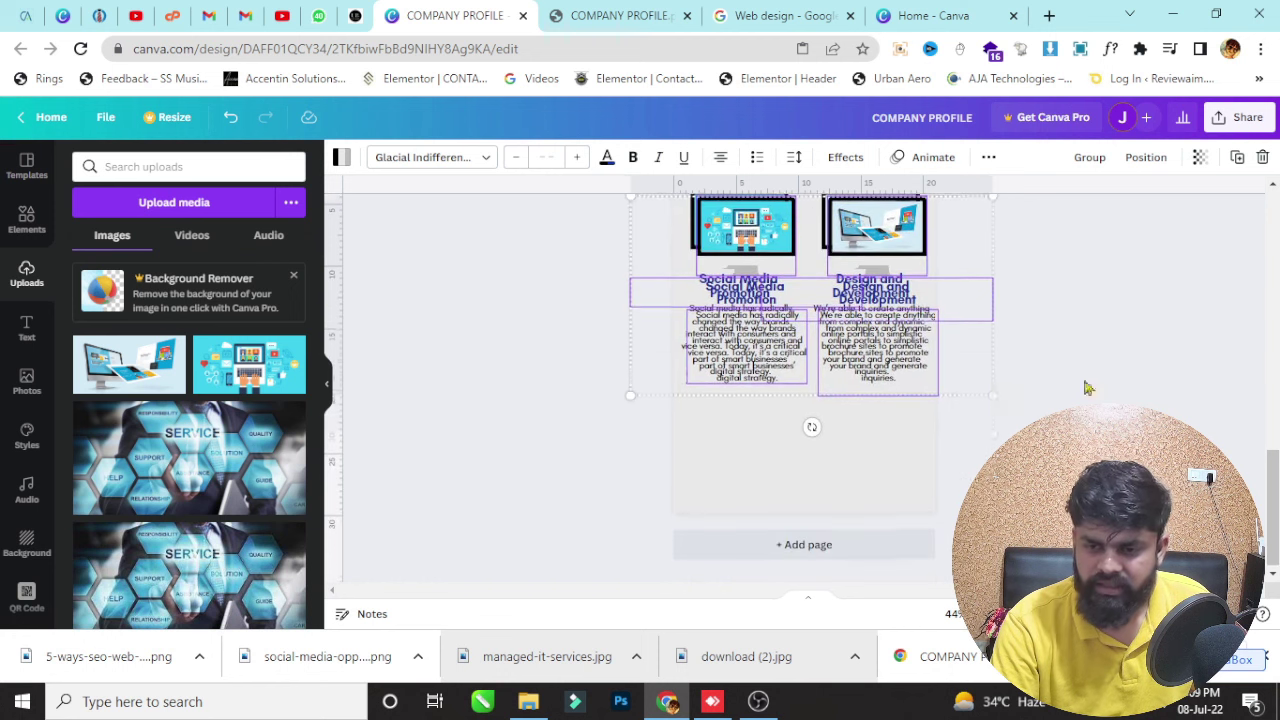
pyautogui.moveTo(880, 350); pyautogui.dragTo(873, 527)
pyautogui.click(1268, 337)
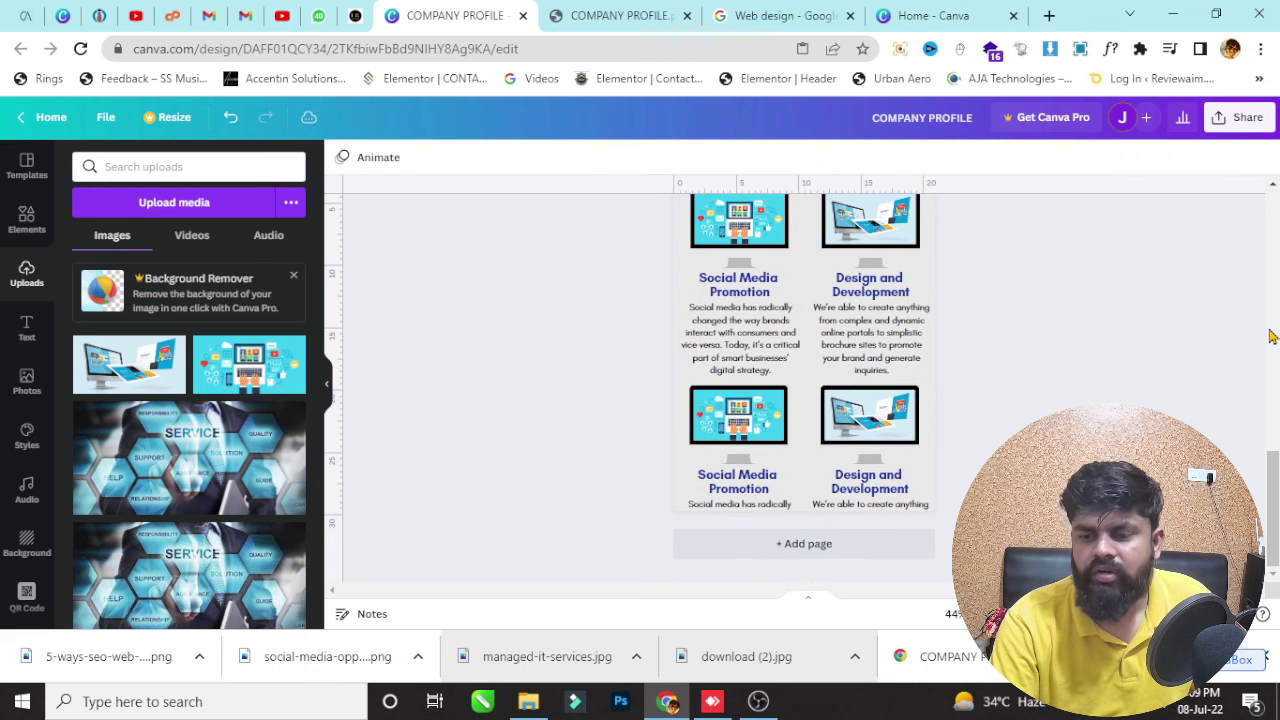
# - Delete the description paragraphs from the service cards
pyautogui.click(896, 512)
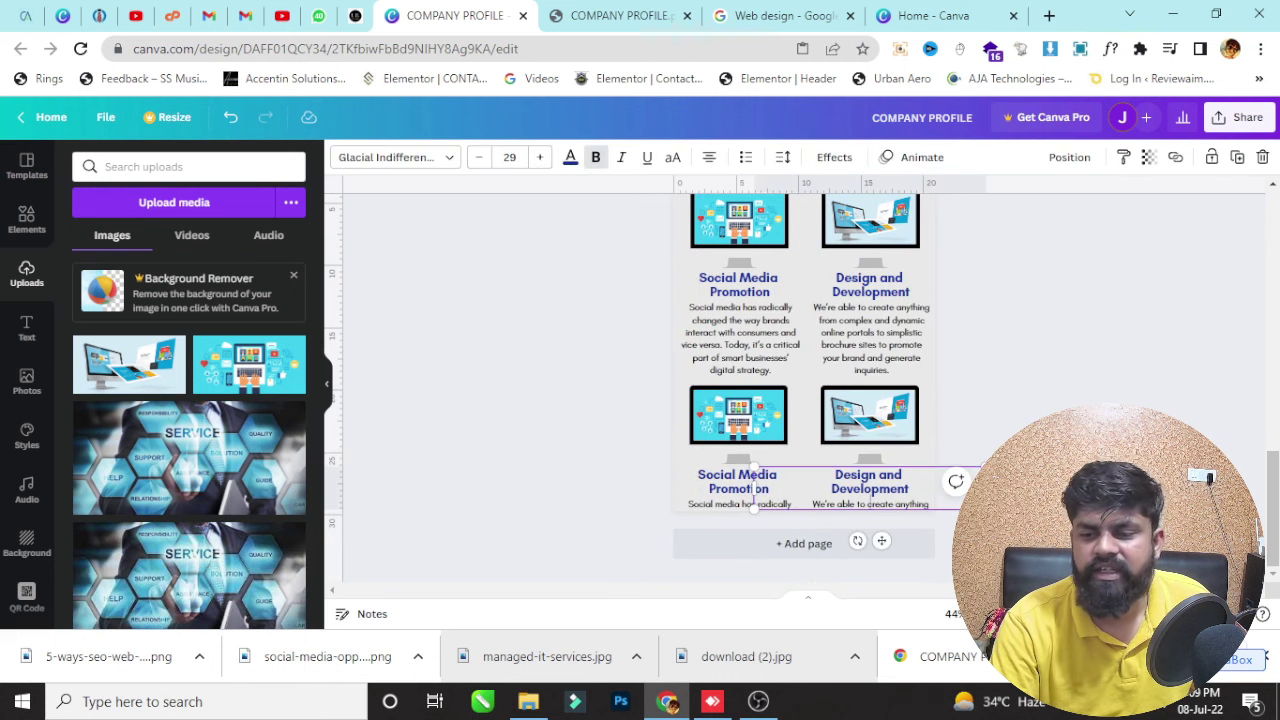
pyautogui.click(891, 347)
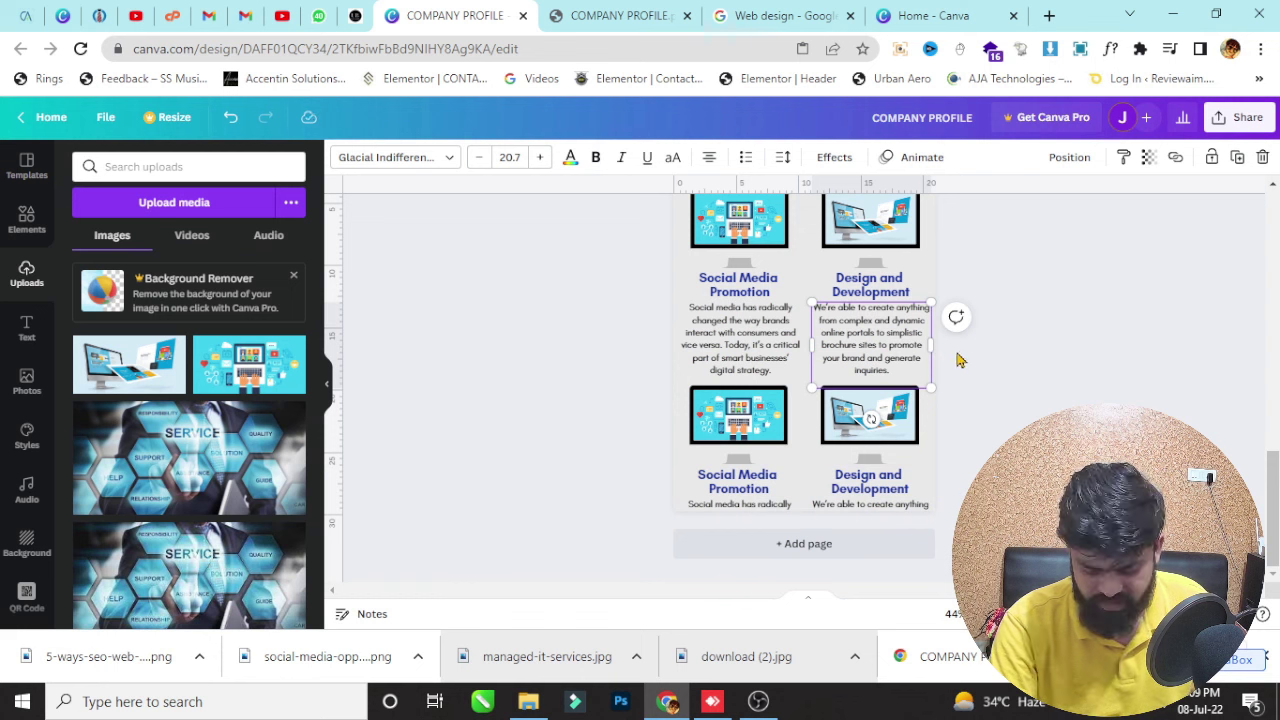
pyautogui.press('Delete')
pyautogui.click(729, 366)
pyautogui.press('Delete')
# - Move the lower row's images and headings up closer to the top row
pyautogui.click(869, 415)
pyautogui.keyDown('shift'); pyautogui.click(740, 425); pyautogui.keyUp('shift')
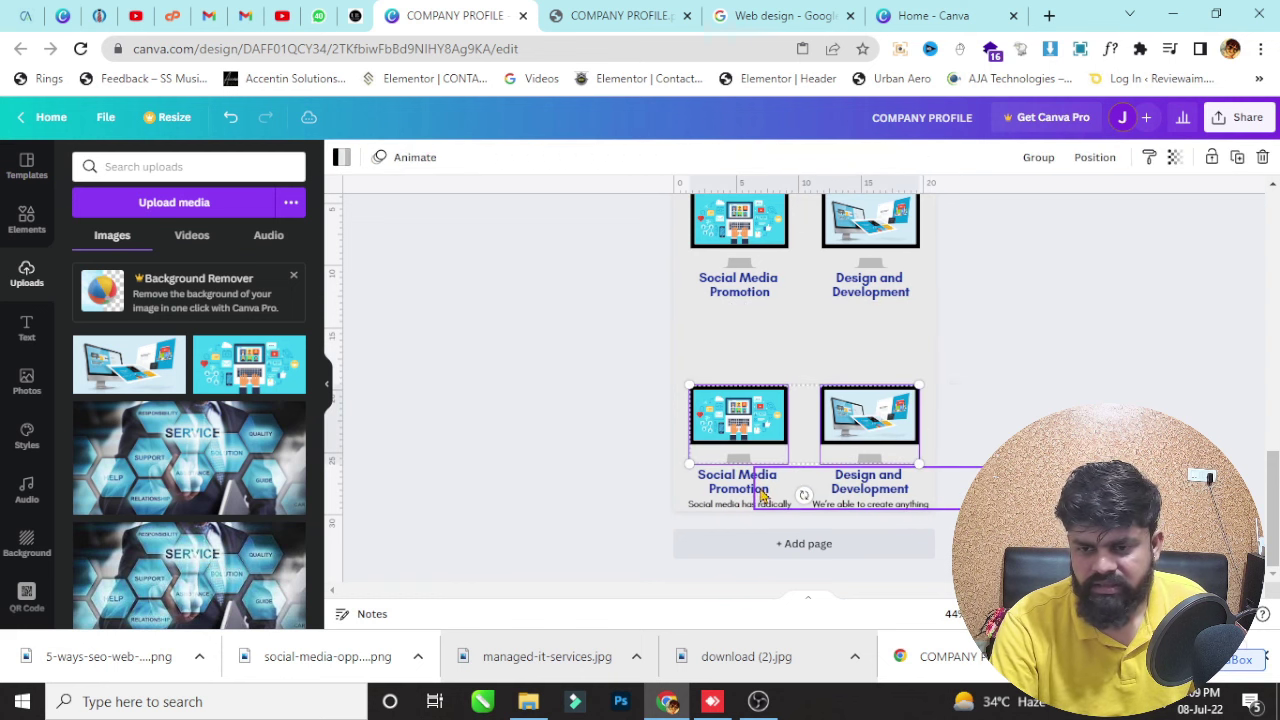
pyautogui.keyDown('shift'); pyautogui.click(762, 493); pyautogui.keyUp('shift')
pyautogui.moveTo(750, 420); pyautogui.dragTo(752, 352)
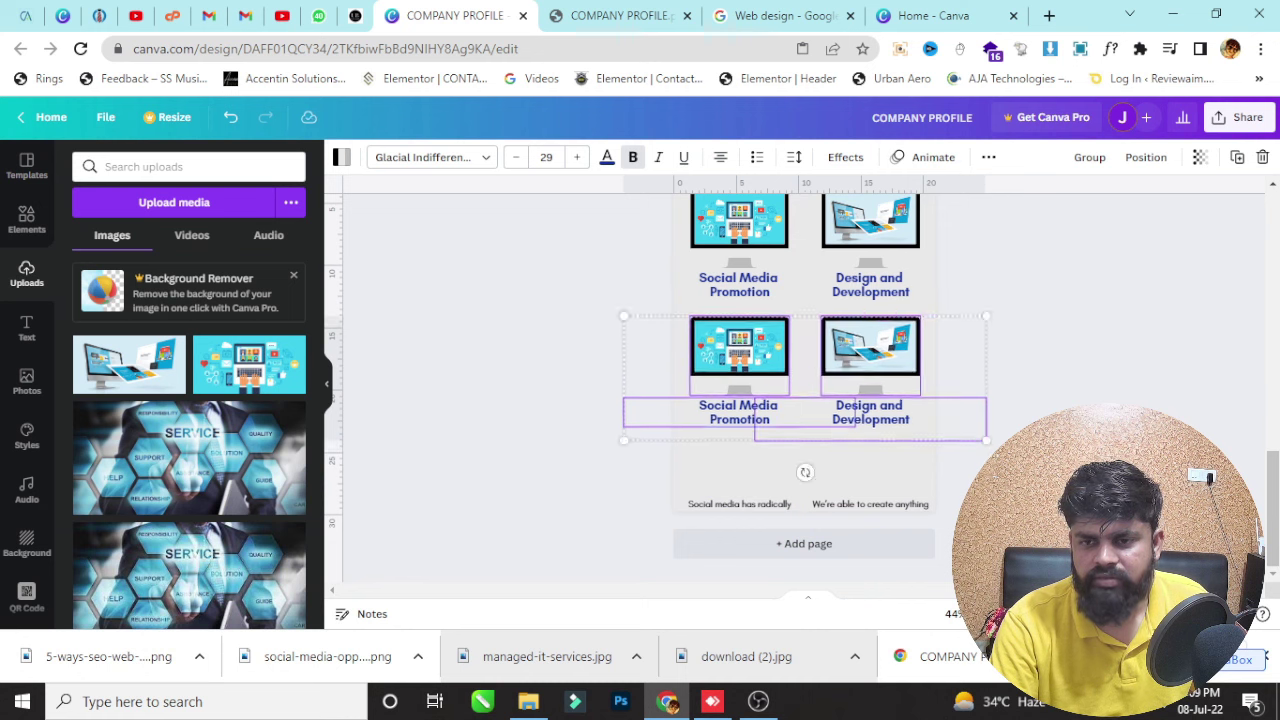
pyautogui.click(783, 508)
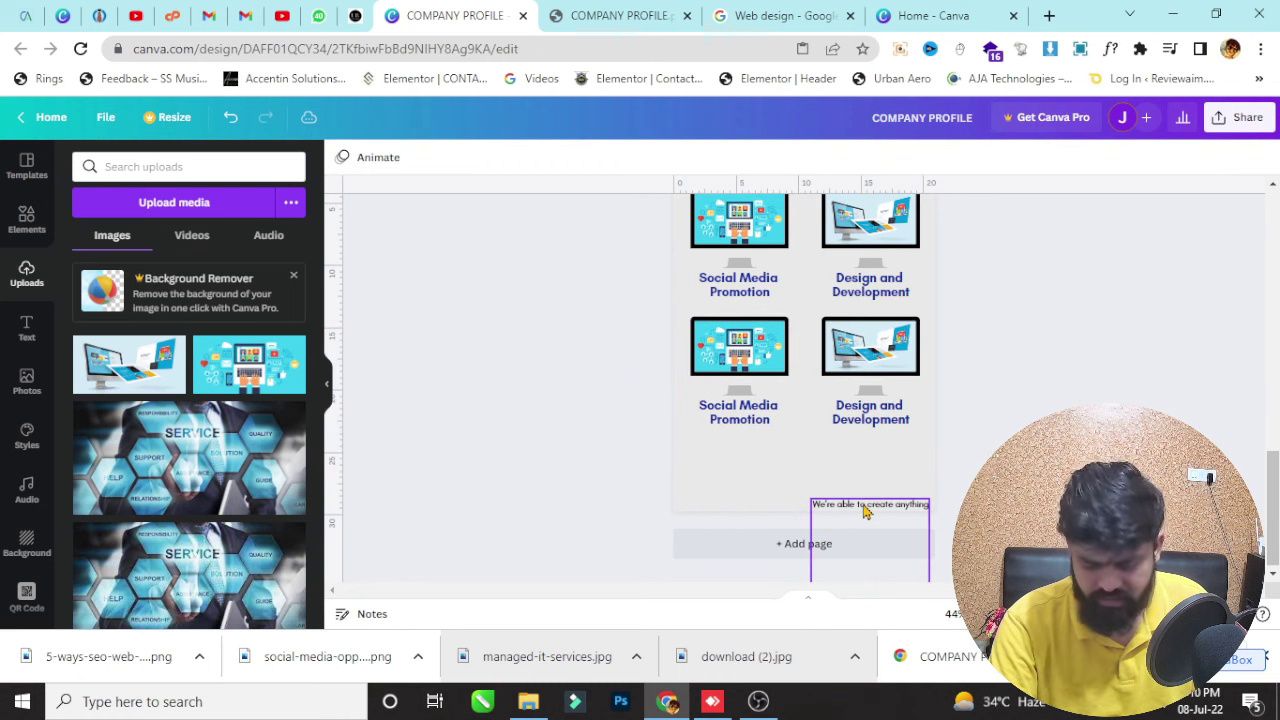
pyautogui.scroll(2, 805, 400)
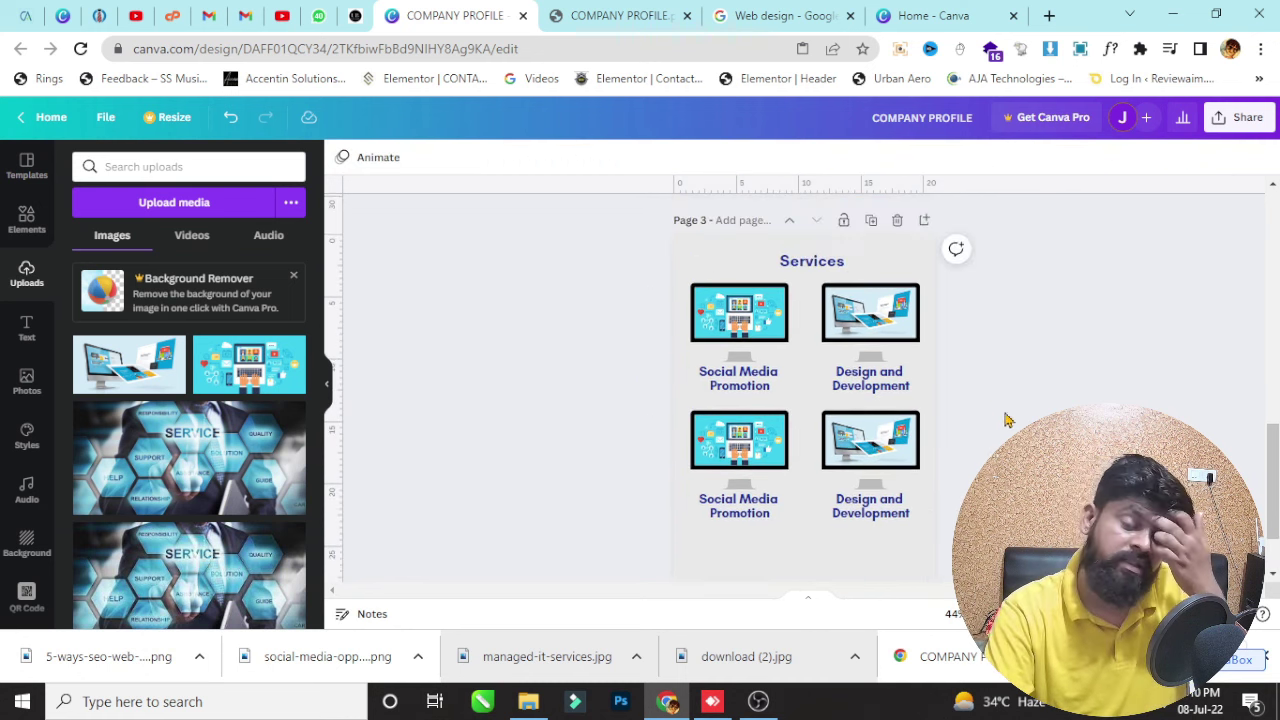
# - Duplicate the lower row of two service cards, place the copy below, and shrink it
pyautogui.click(851, 516)
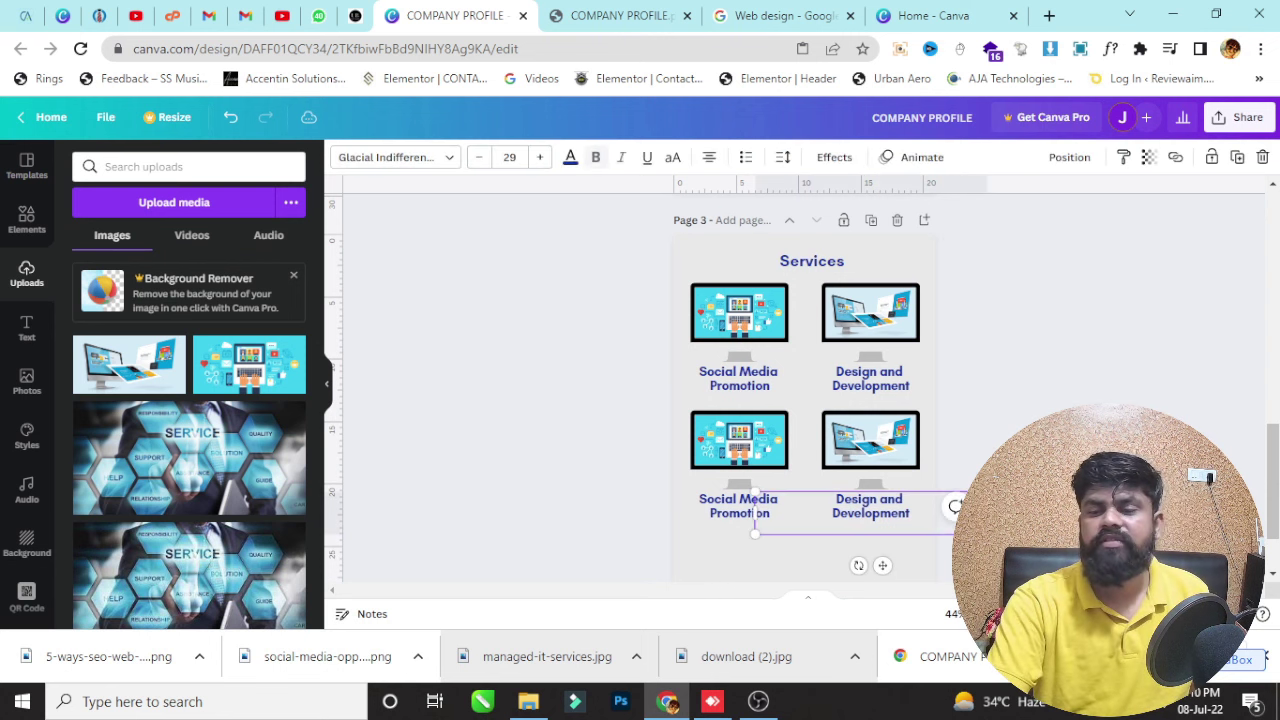
pyautogui.click(700, 440)
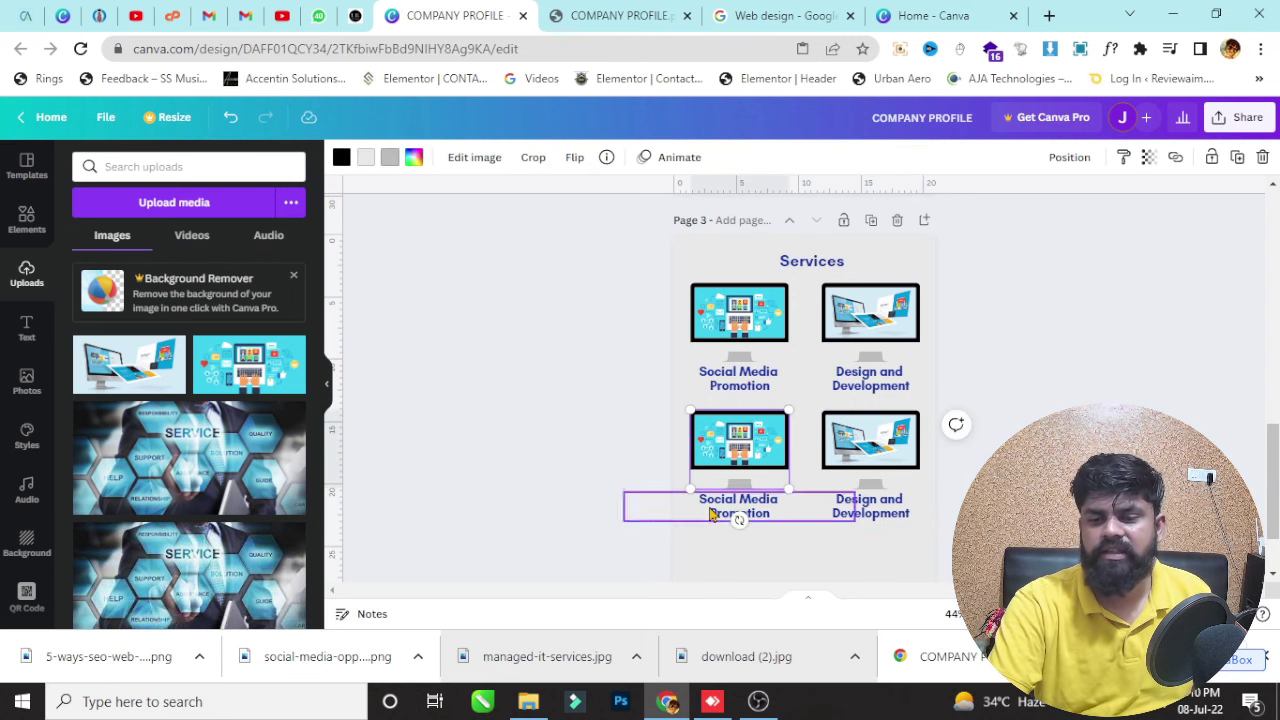
pyautogui.keyDown('shift'); pyautogui.click(731, 512); pyautogui.keyUp('shift')
pyautogui.keyDown('shift'); pyautogui.click(870, 440); pyautogui.keyUp('shift')
pyautogui.keyDown('shift'); pyautogui.click(866, 512); pyautogui.keyUp('shift')
pyautogui.scroll(-2, 850, 450)
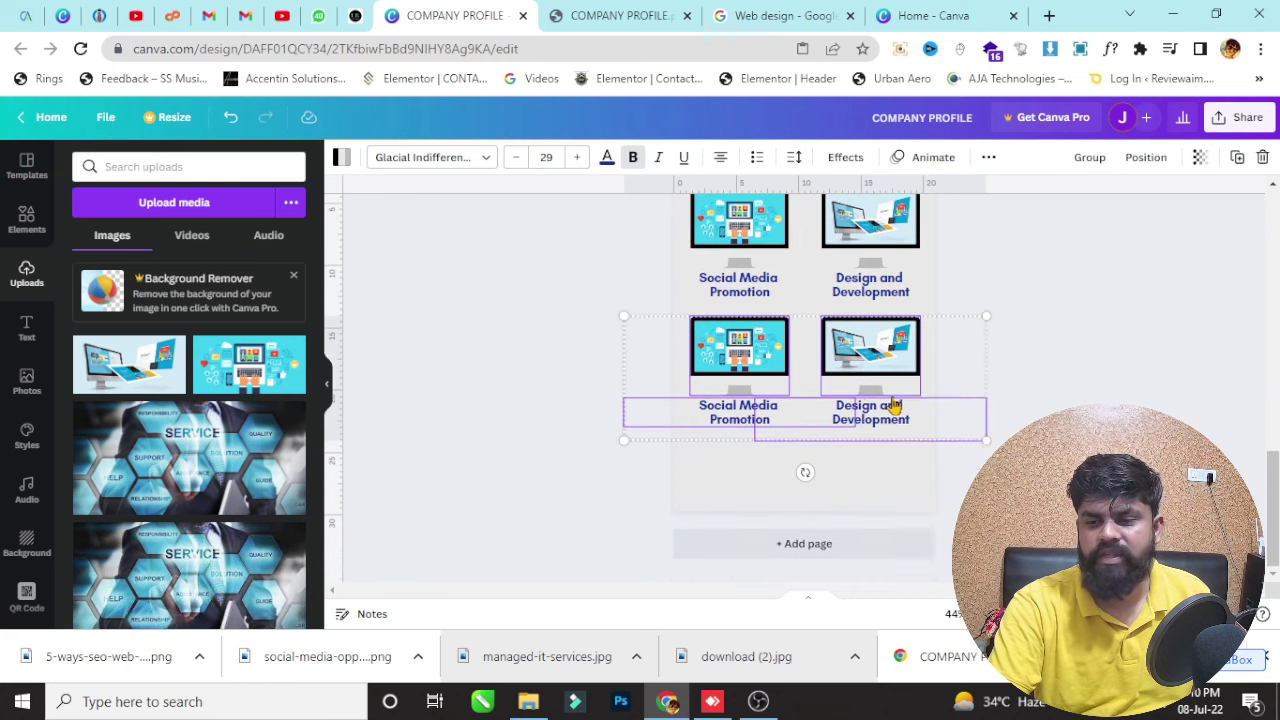
pyautogui.rightClick(890, 400)
pyautogui.click(910, 383)
pyautogui.hotkey('ctrl', 'd')
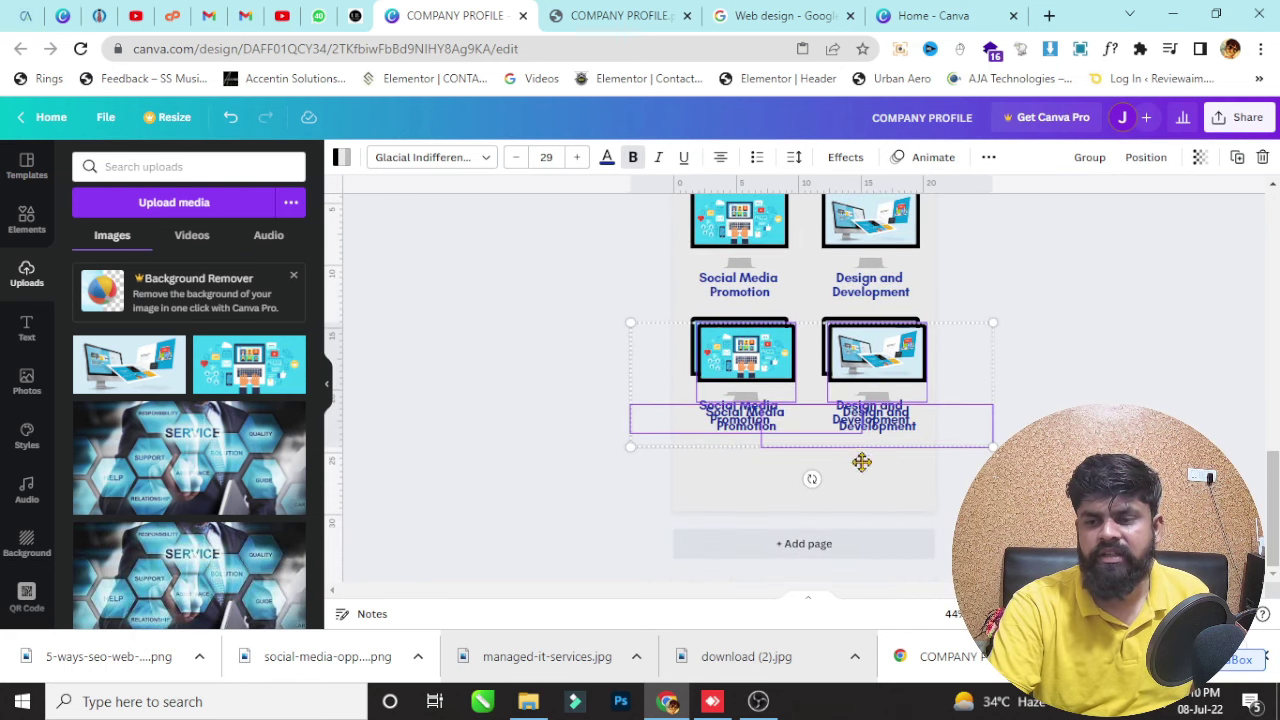
pyautogui.moveTo(862, 462); pyautogui.dragTo(875, 482)
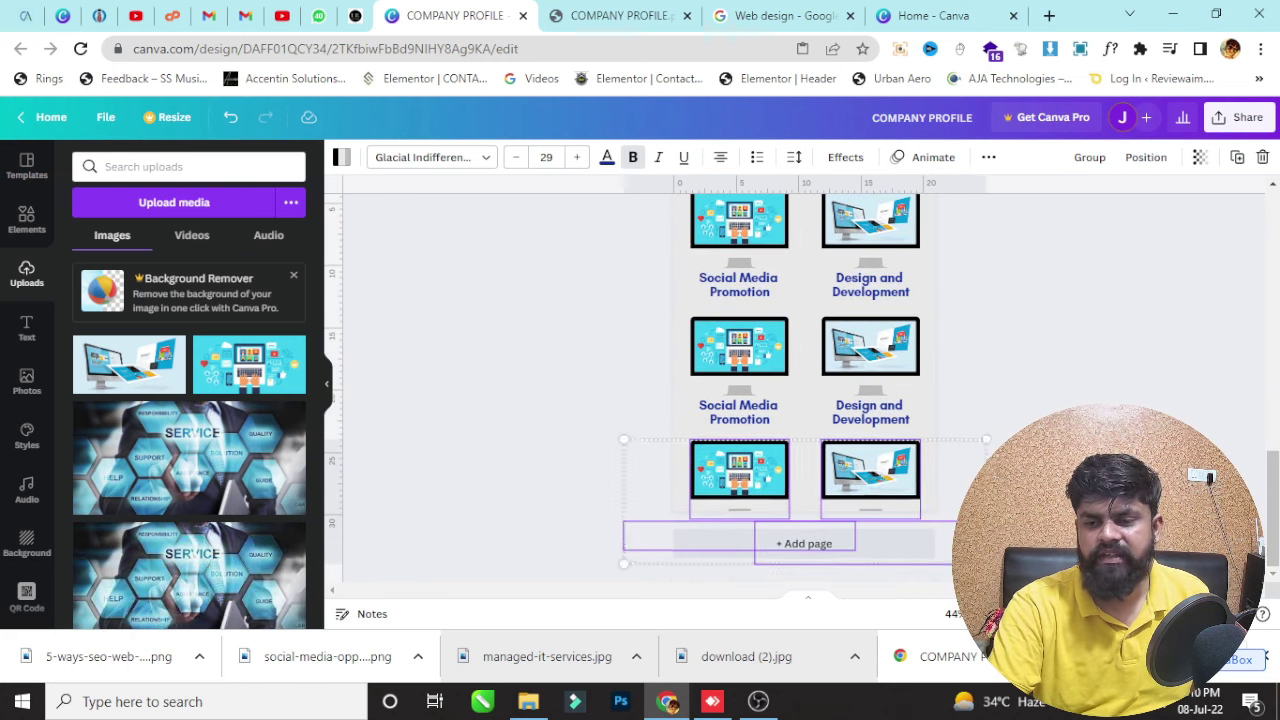
pyautogui.moveTo(986, 565)
pyautogui.mouseDown()
pyautogui.moveTo(877, 470)
pyautogui.moveTo(910, 470)
pyautogui.mouseUp()
# - Shrink the middle row of service cards slightly and reposition it
pyautogui.click(900, 380)
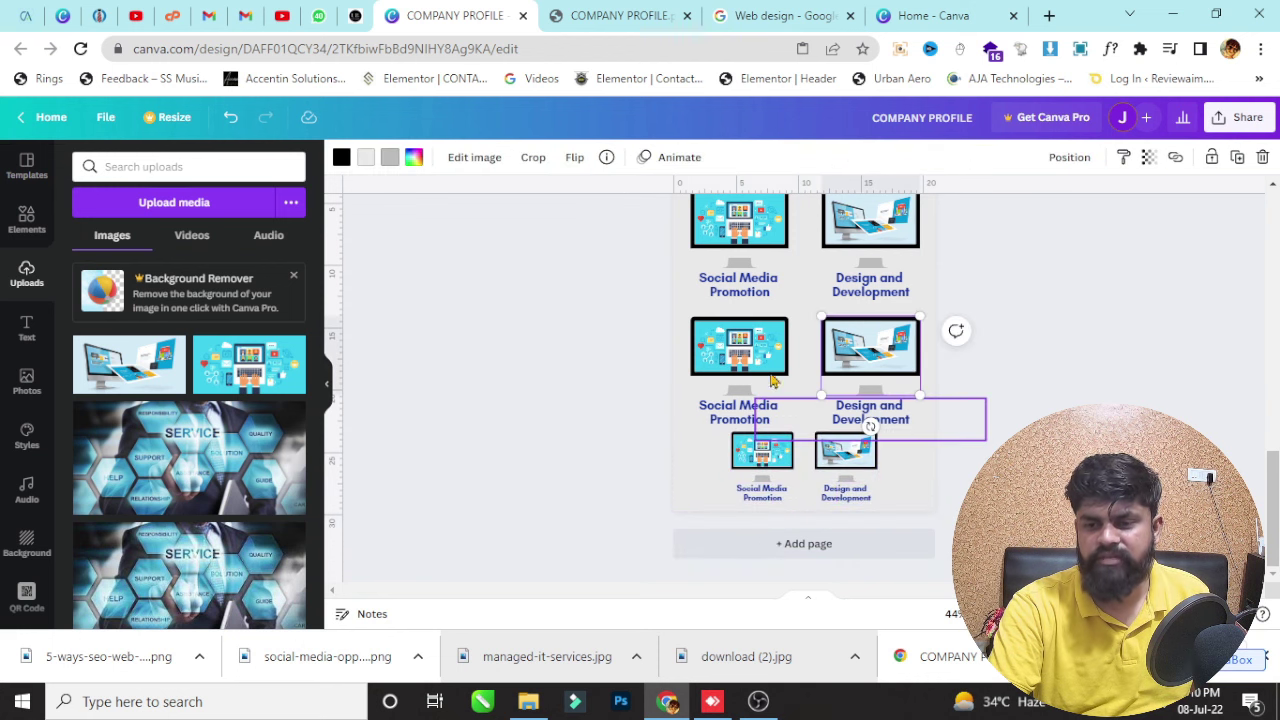
pyautogui.keyDown('shift'); pyautogui.click(790, 406); pyautogui.keyUp('shift')
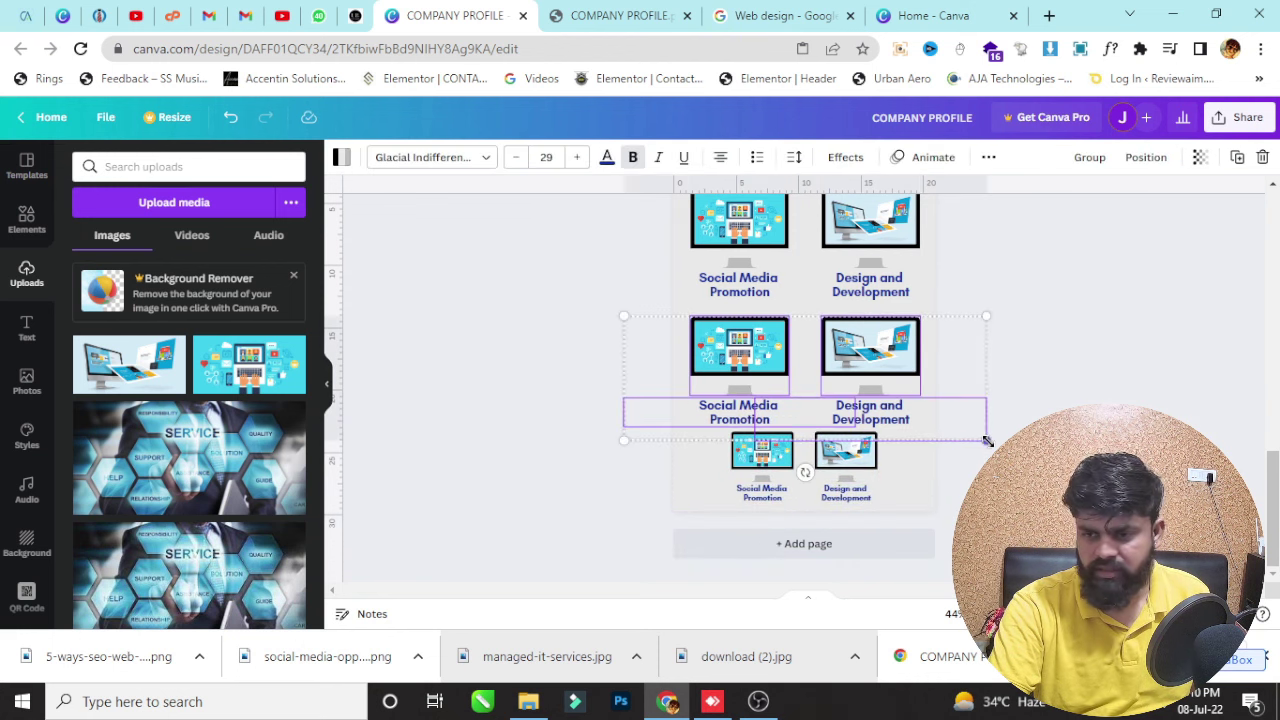
pyautogui.moveTo(987, 441); pyautogui.dragTo(930, 400)
pyautogui.click(948, 444)
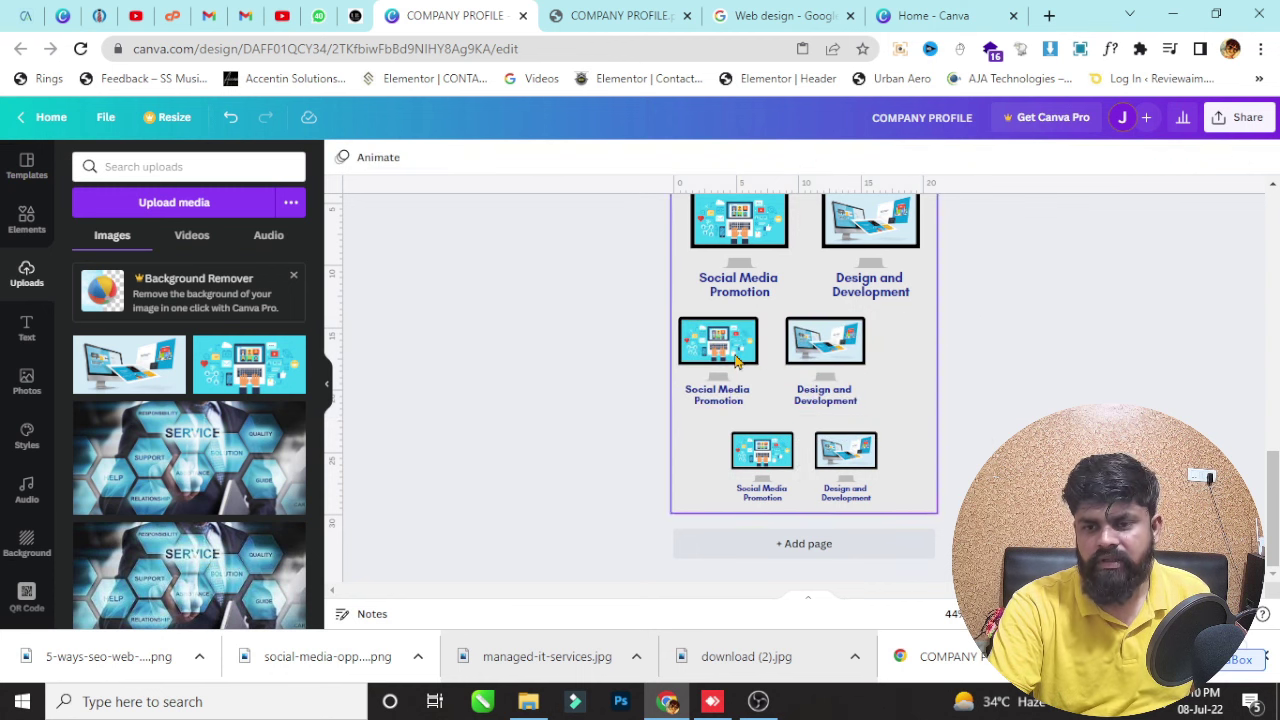
pyautogui.moveTo(940, 320); pyautogui.dragTo(707, 410)
pyautogui.click(745, 245)
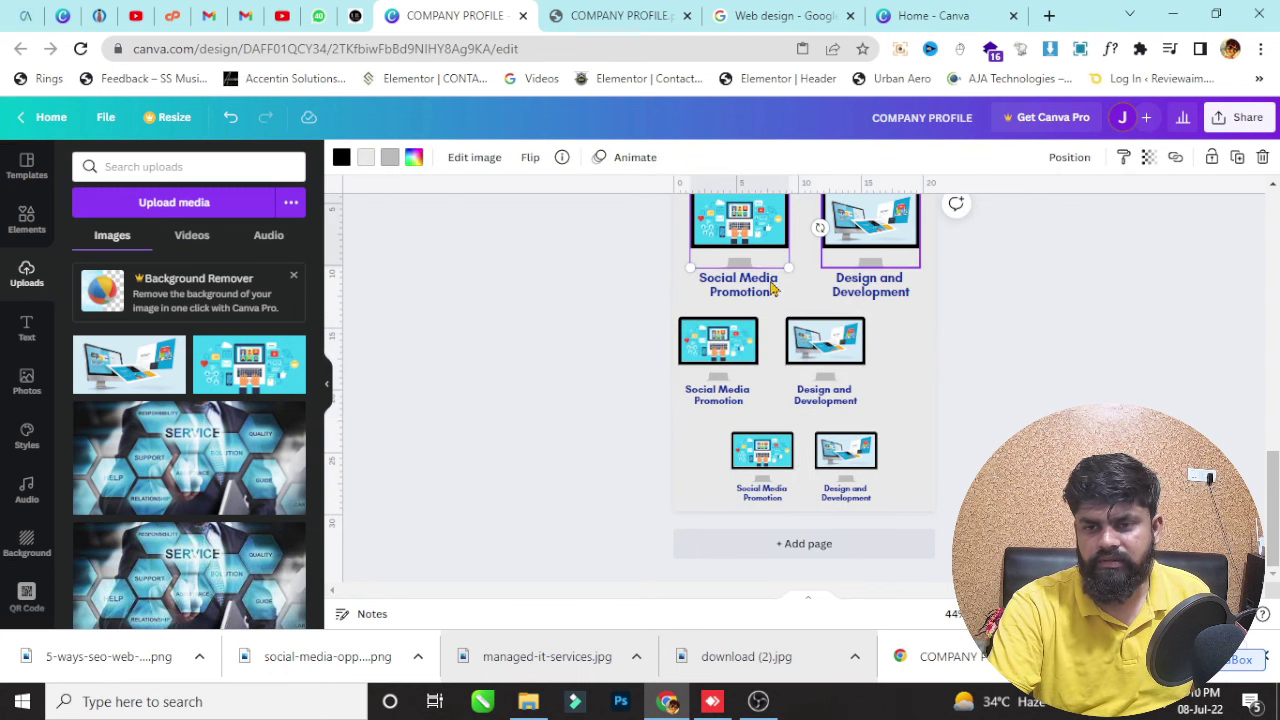
pyautogui.keyDown('shift'); pyautogui.click(772, 298); pyautogui.keyUp('shift')
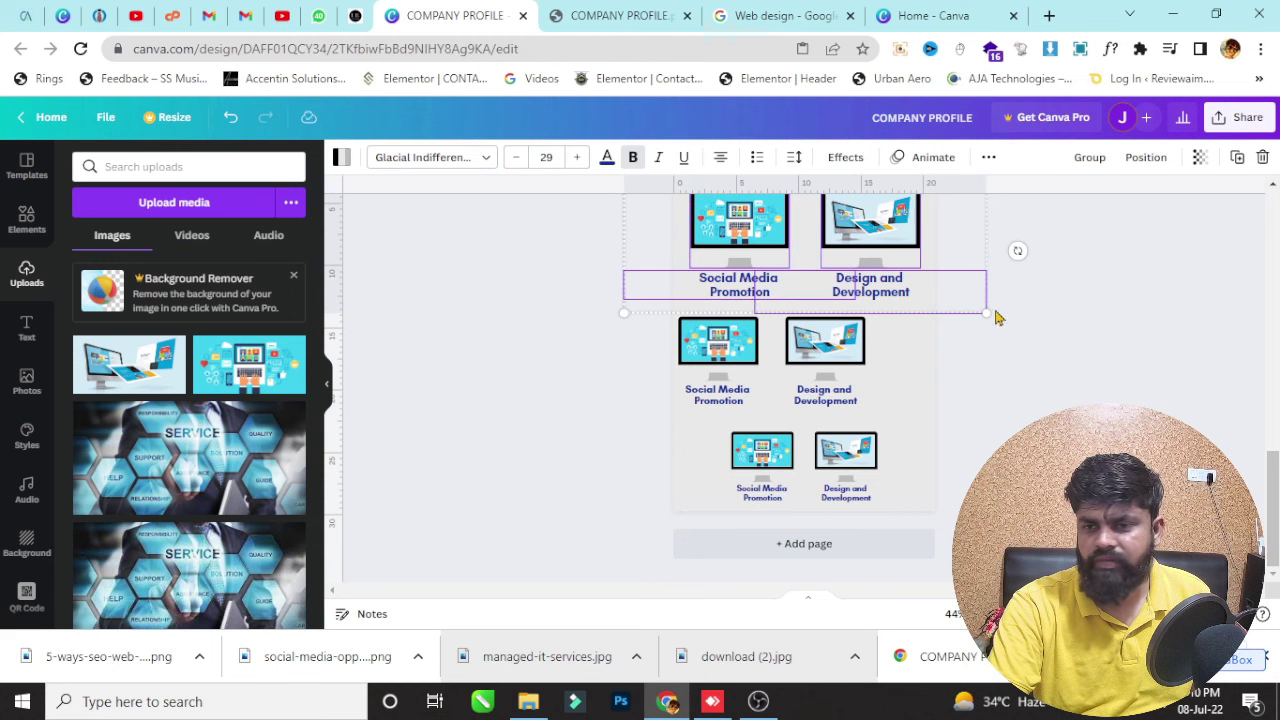
# - Resize the top row of service images and captions and centre it on the page
pyautogui.click(1063, 365)
pyautogui.click(740, 225)
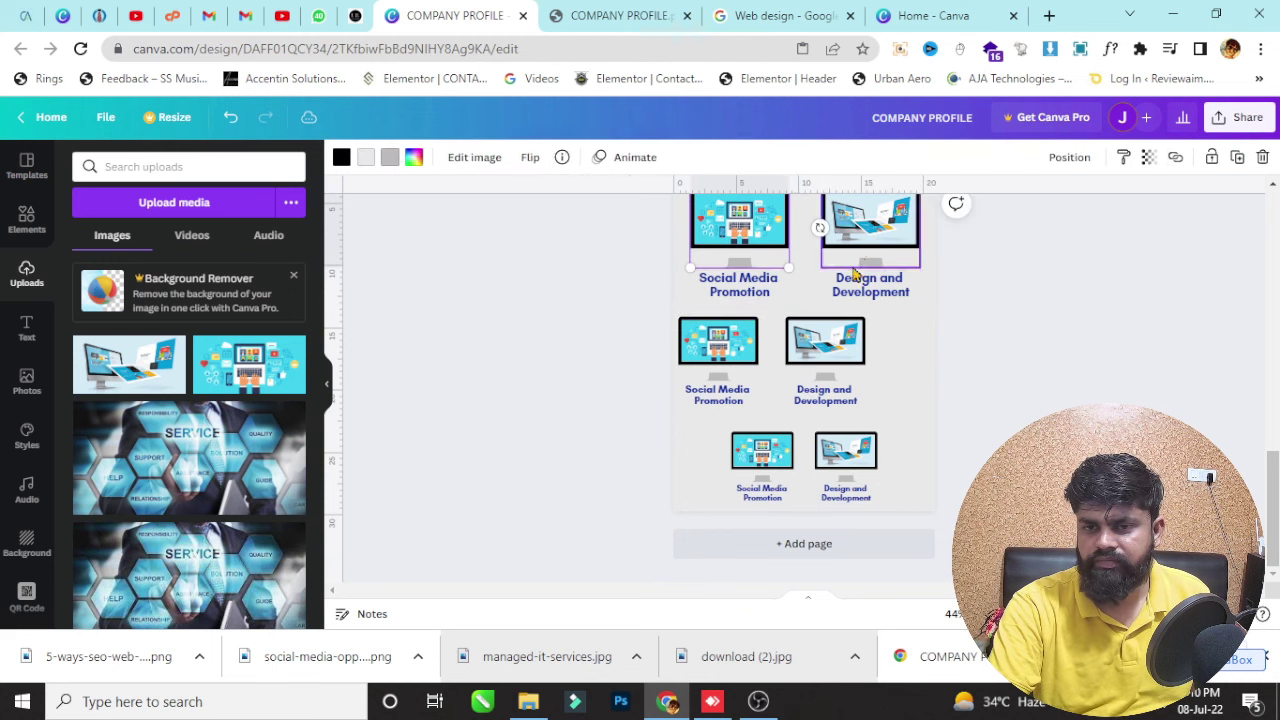
pyautogui.keyDown('shift'); pyautogui.click(752, 297); pyautogui.keyUp('shift')
pyautogui.moveTo(986, 316); pyautogui.dragTo(909, 282)
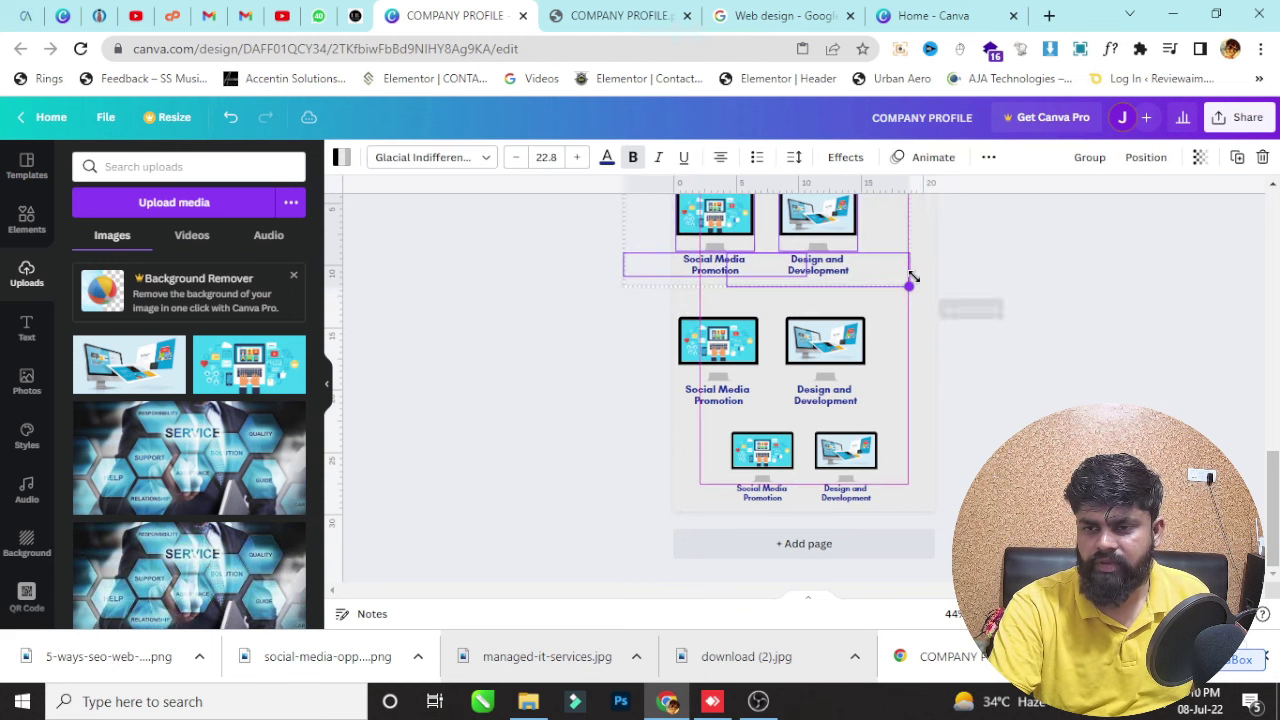
pyautogui.click(1000, 369)
pyautogui.scroll(3, 770, 425)
pyautogui.click(715, 400)
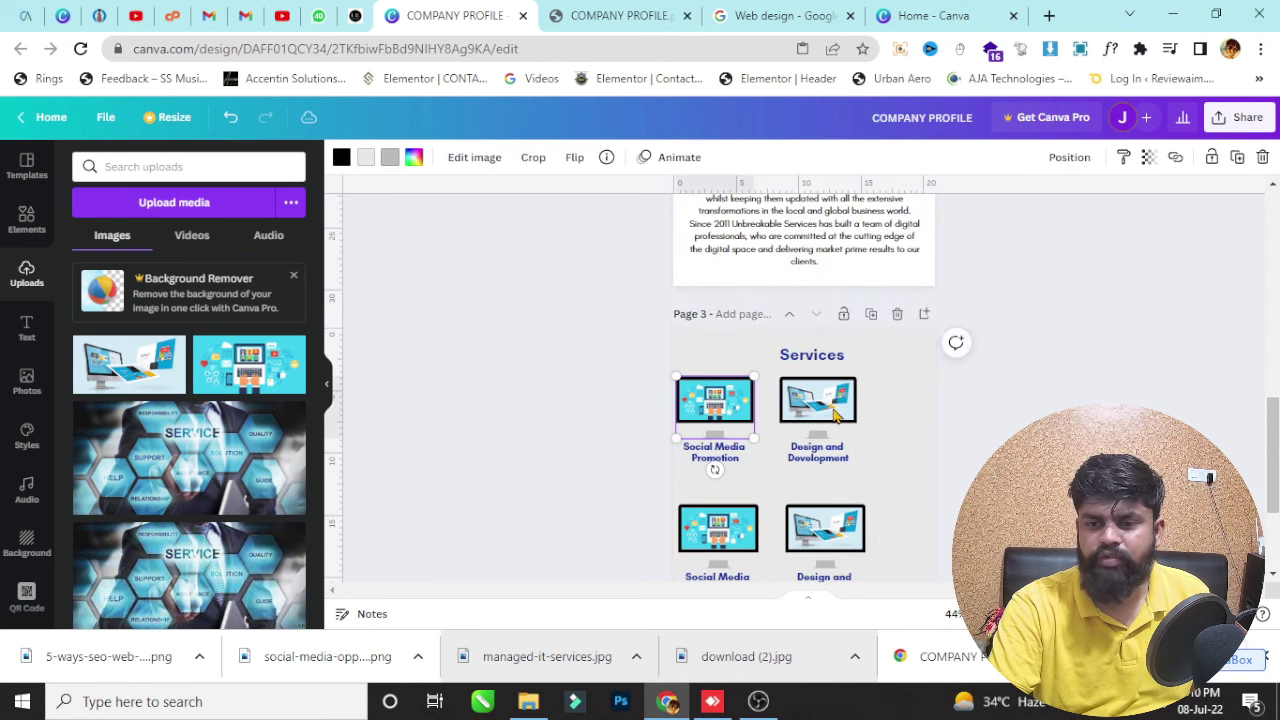
pyautogui.keyDown('shift'); pyautogui.click(817, 400); pyautogui.keyUp('shift')
pyautogui.keyDown('shift'); pyautogui.click(714, 452); pyautogui.keyUp('shift')
pyautogui.moveTo(720, 410); pyautogui.dragTo(753, 415)
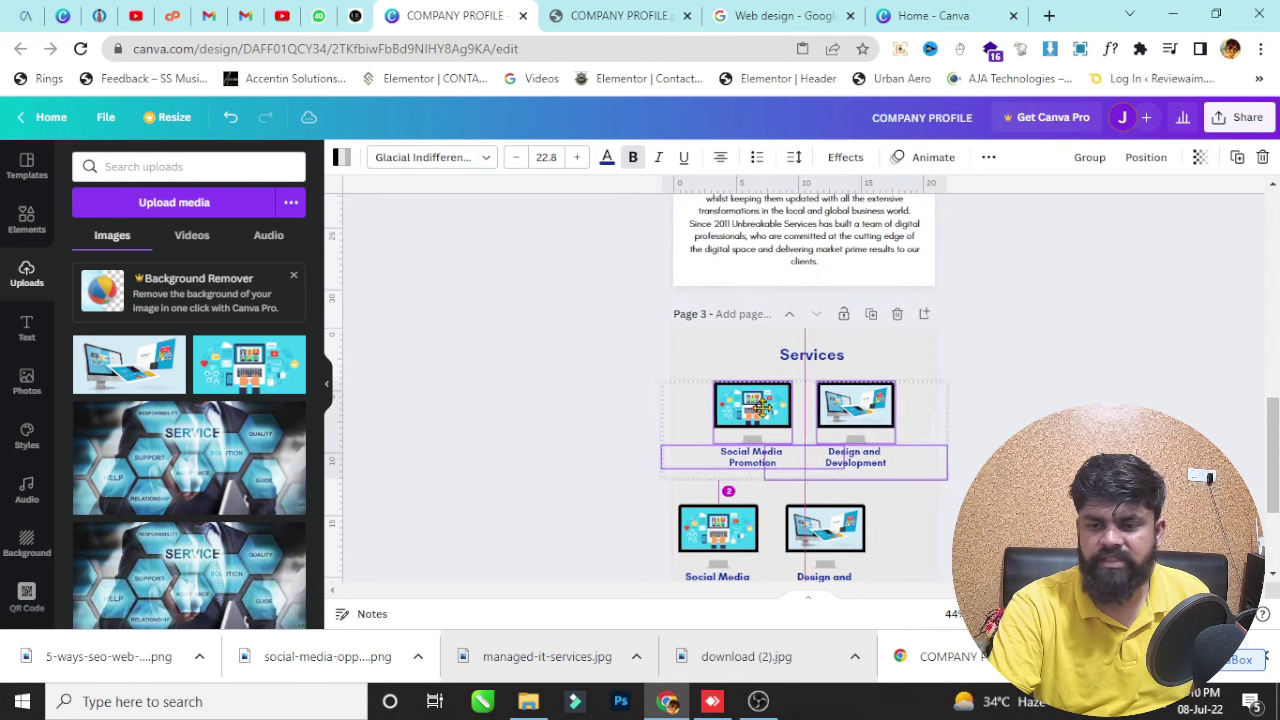
# - Move the middle row of service cards up directly under the top row
pyautogui.scroll(-3, 790, 470)
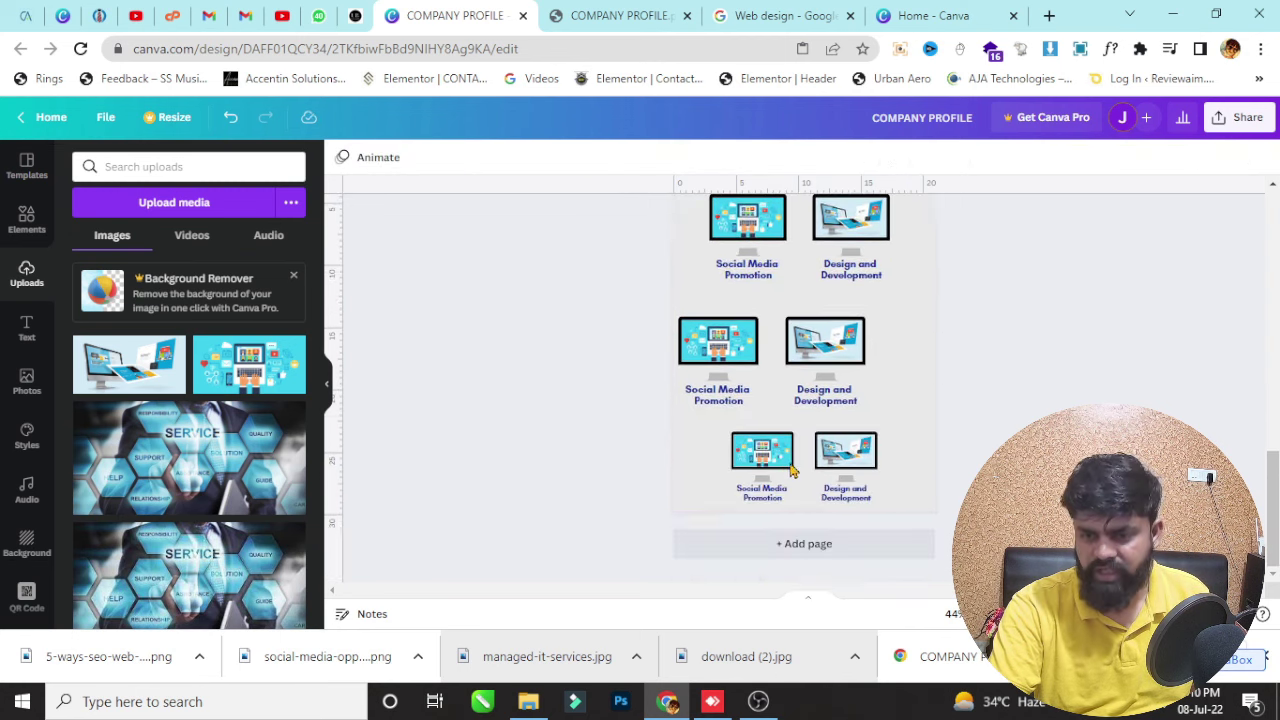
pyautogui.click(735, 360)
pyautogui.keyDown('shift'); pyautogui.click(718, 395); pyautogui.keyUp('shift')
pyautogui.keyDown('shift'); pyautogui.click(825, 340); pyautogui.keyUp('shift')
pyautogui.keyDown('shift'); pyautogui.click(825, 395); pyautogui.keyUp('shift')
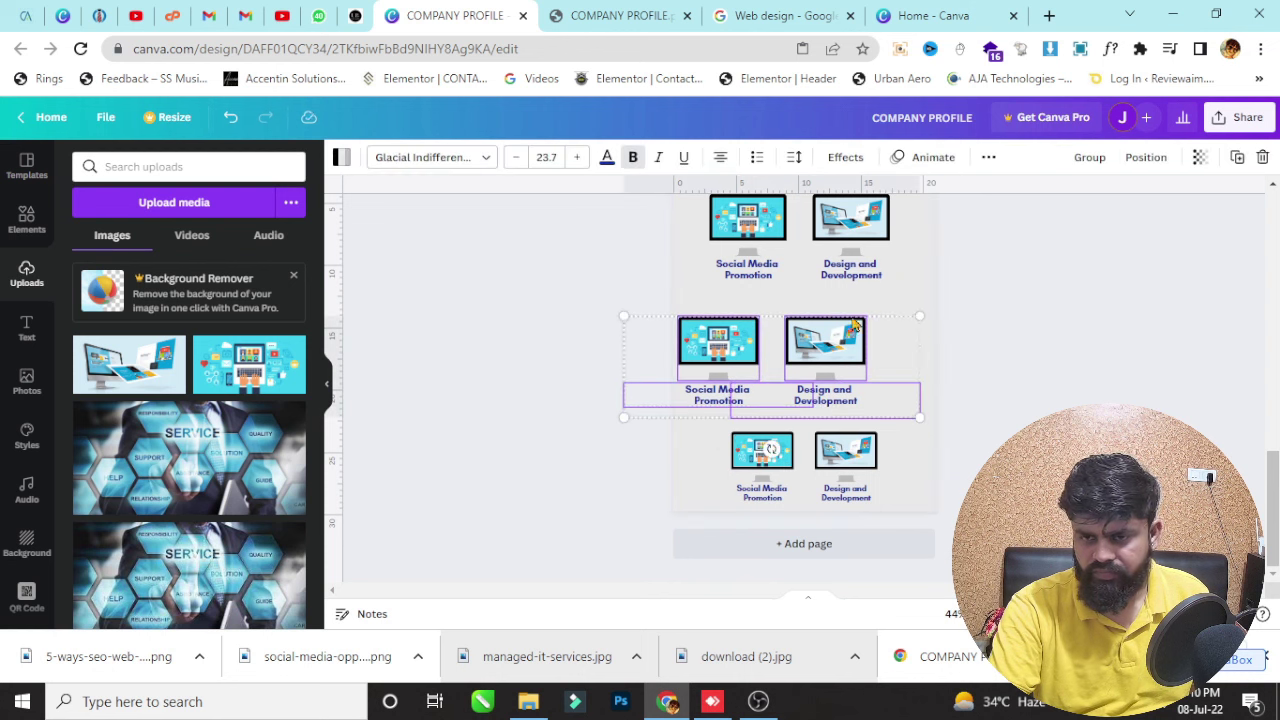
pyautogui.moveTo(855, 340)
pyautogui.mouseDown()
pyautogui.moveTo(860, 307)
pyautogui.moveTo(870, 323)
pyautogui.mouseUp()
pyautogui.click(997, 343)
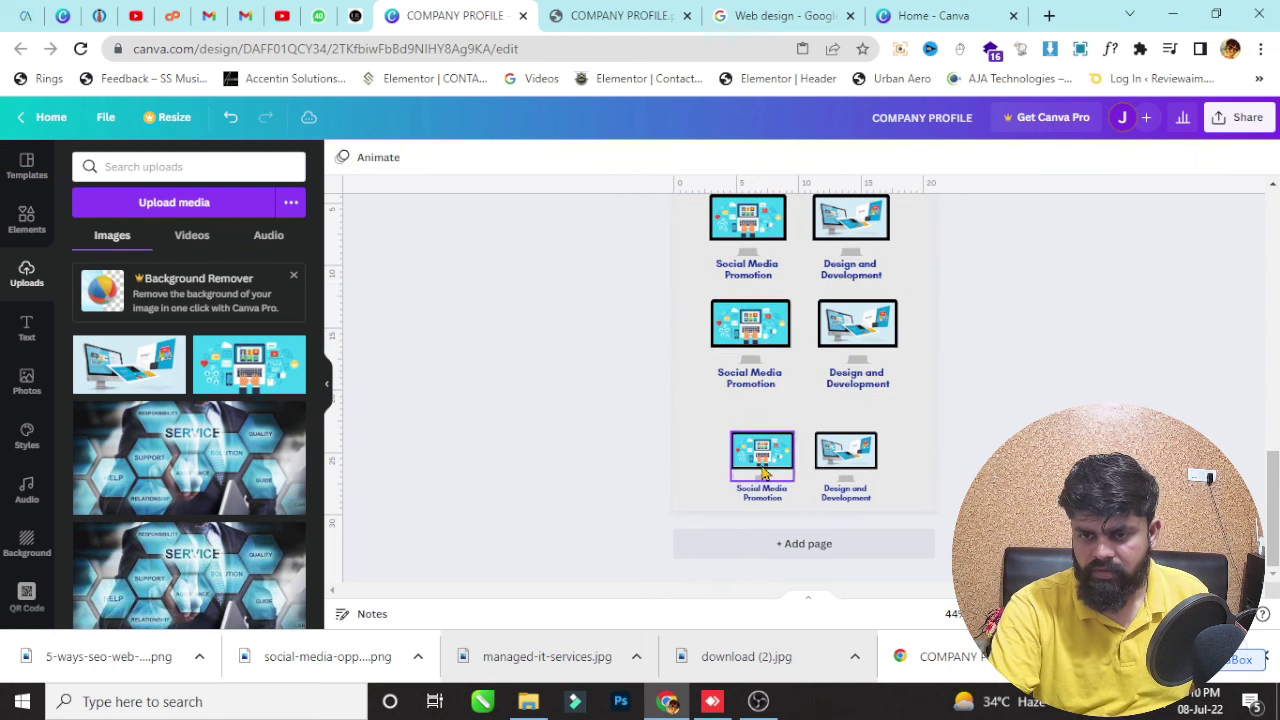
# - Enlarge the bottom row of service cards and align it with the rows above
pyautogui.click(766, 472)
pyautogui.keyDown('shift'); pyautogui.click(763, 495); pyautogui.keyUp('shift')
pyautogui.keyDown('shift'); pyautogui.click(846, 452); pyautogui.keyUp('shift')
pyautogui.keyDown('shift'); pyautogui.click(845, 493); pyautogui.keyUp('shift')
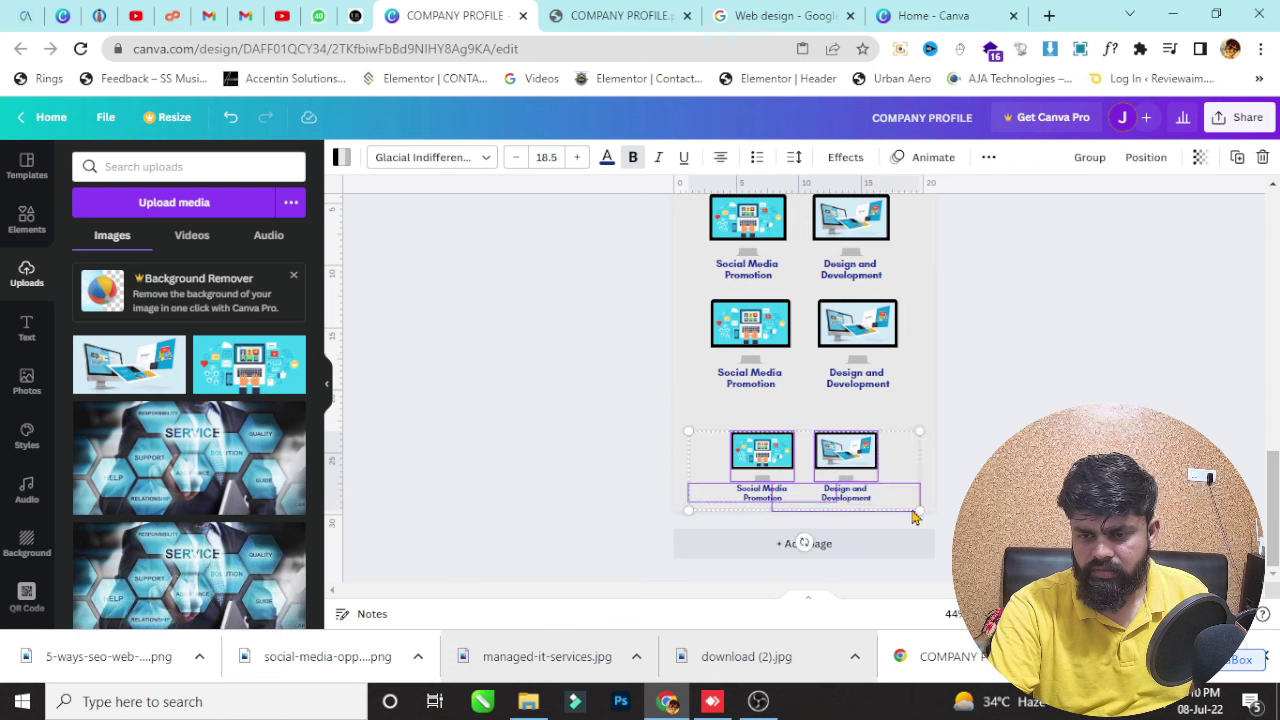
pyautogui.moveTo(920, 512); pyautogui.dragTo(953, 524)
pyautogui.moveTo(861, 448); pyautogui.dragTo(837, 426)
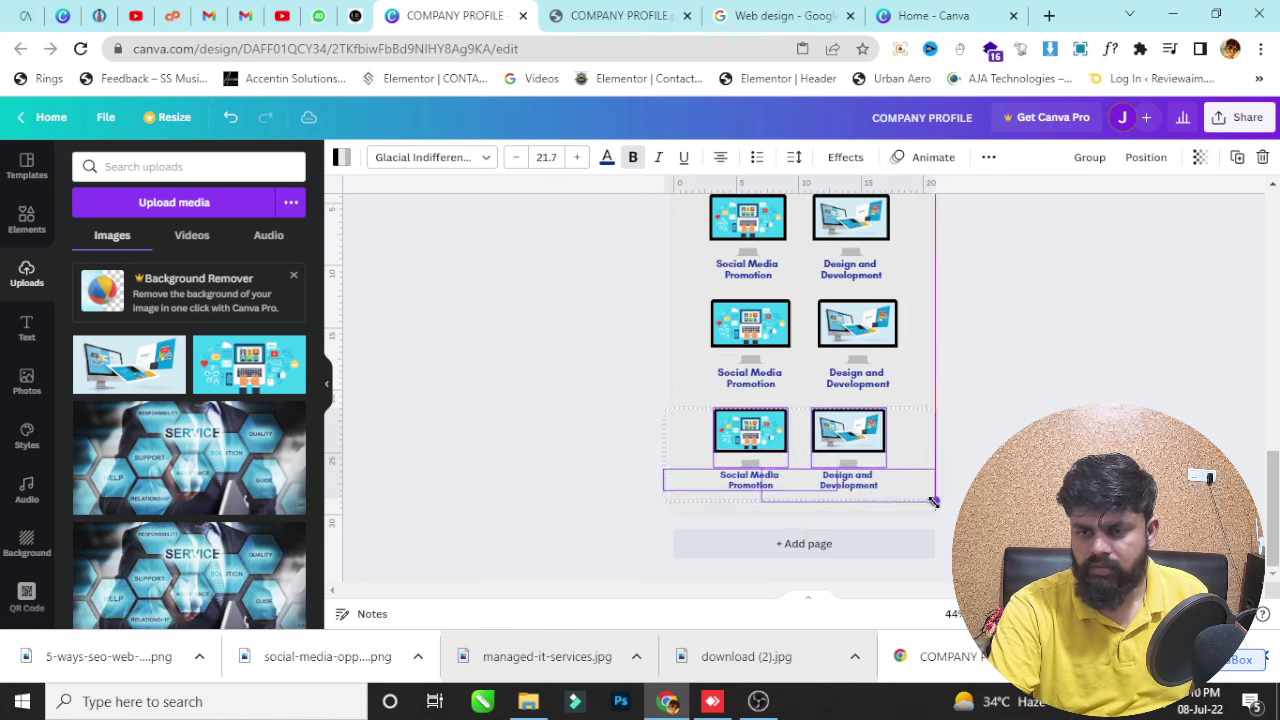
pyautogui.moveTo(923, 495); pyautogui.dragTo(948, 508)
pyautogui.moveTo(862, 442); pyautogui.dragTo(866, 438)
pyautogui.click(1135, 376)
pyautogui.scroll(3, 1133, 373)
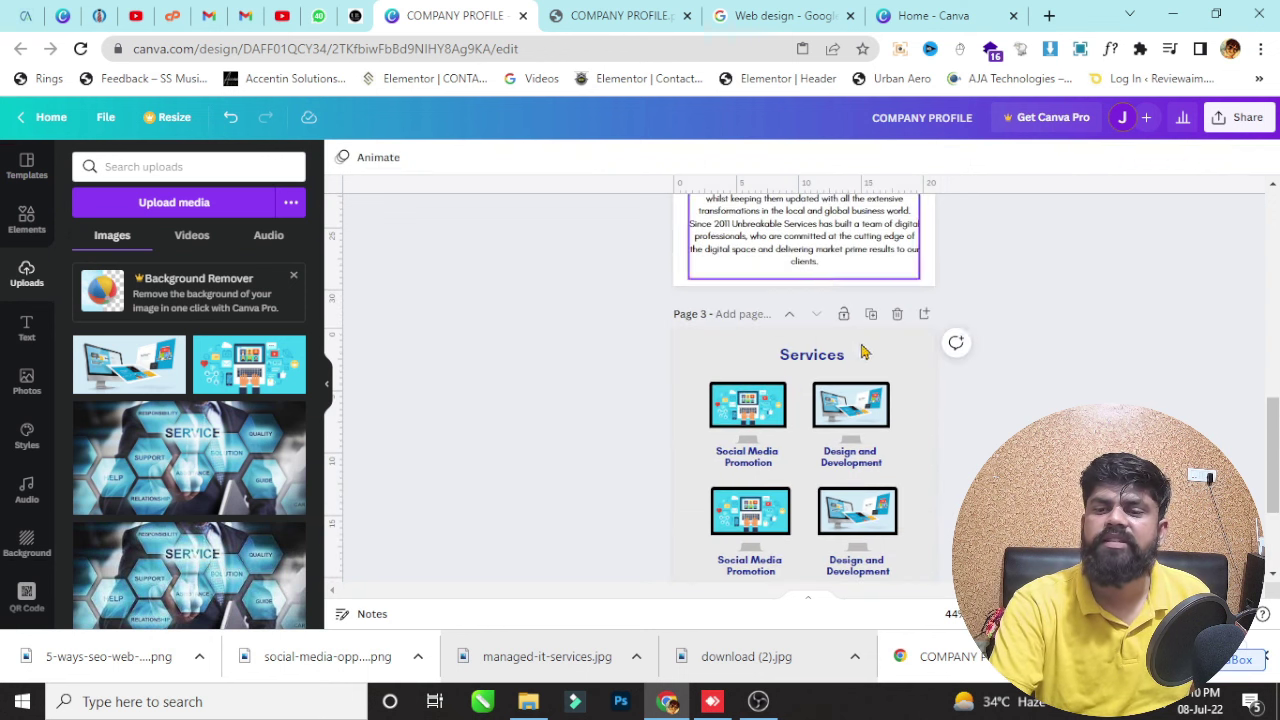
# - Add a blank fourth page with a rounded-square image frame near its centre
pyautogui.scroll(-3, 864, 352)
pyautogui.click(808, 546)
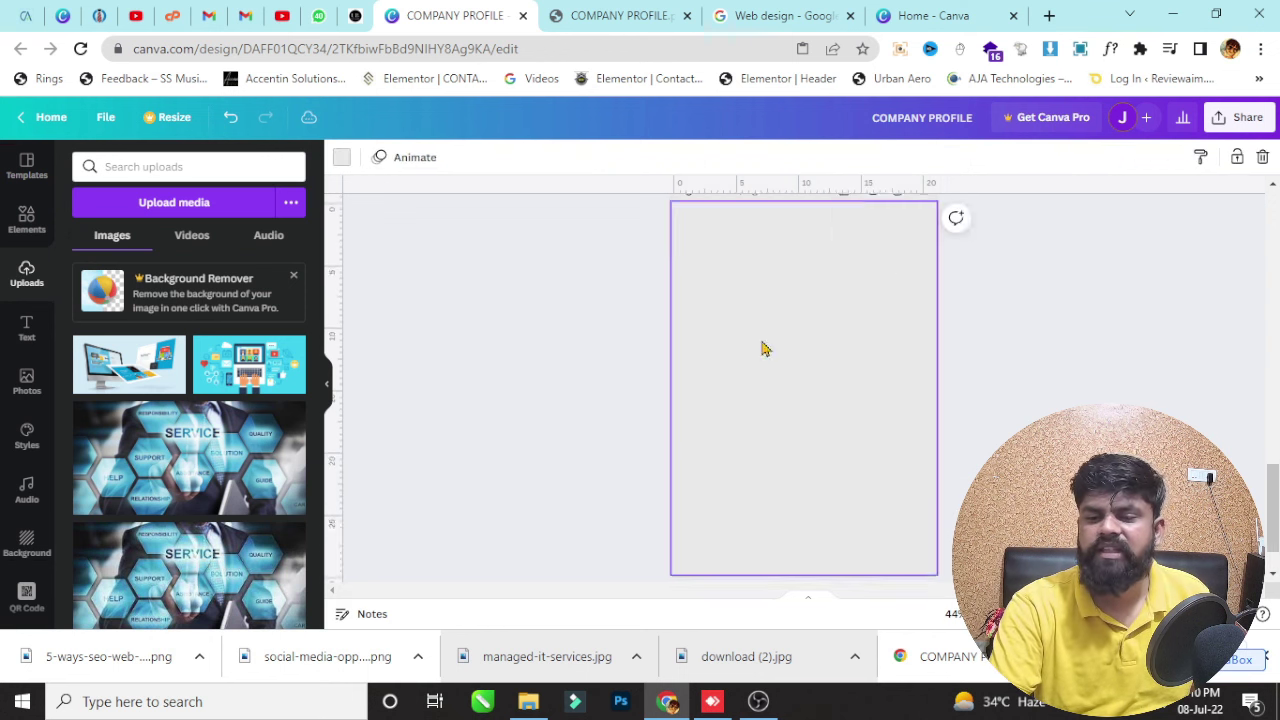
pyautogui.click(26, 218)
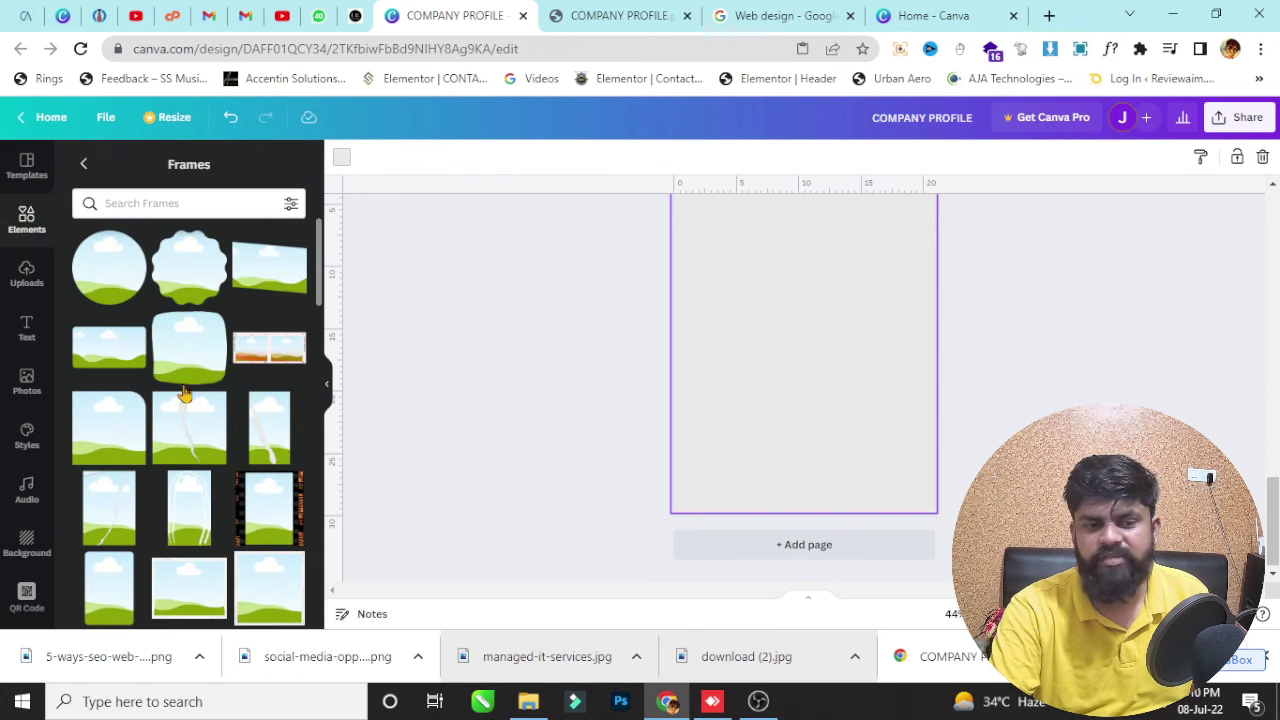
pyautogui.moveTo(185, 372); pyautogui.dragTo(830, 375)
pyautogui.click(165, 205)
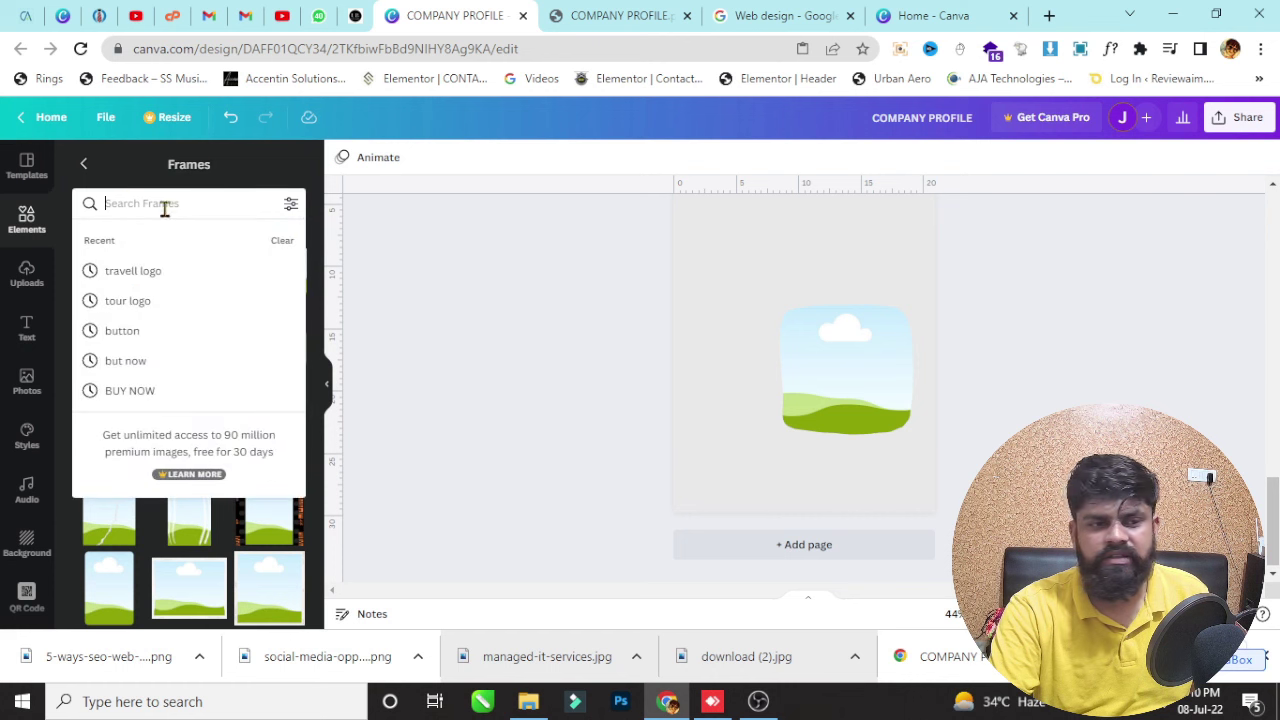
pyautogui.click(762, 18)
# - Search Google Images for 'customer care' and save the call-centre photo as customer-care-1.jpg
pyautogui.click(120, 118)
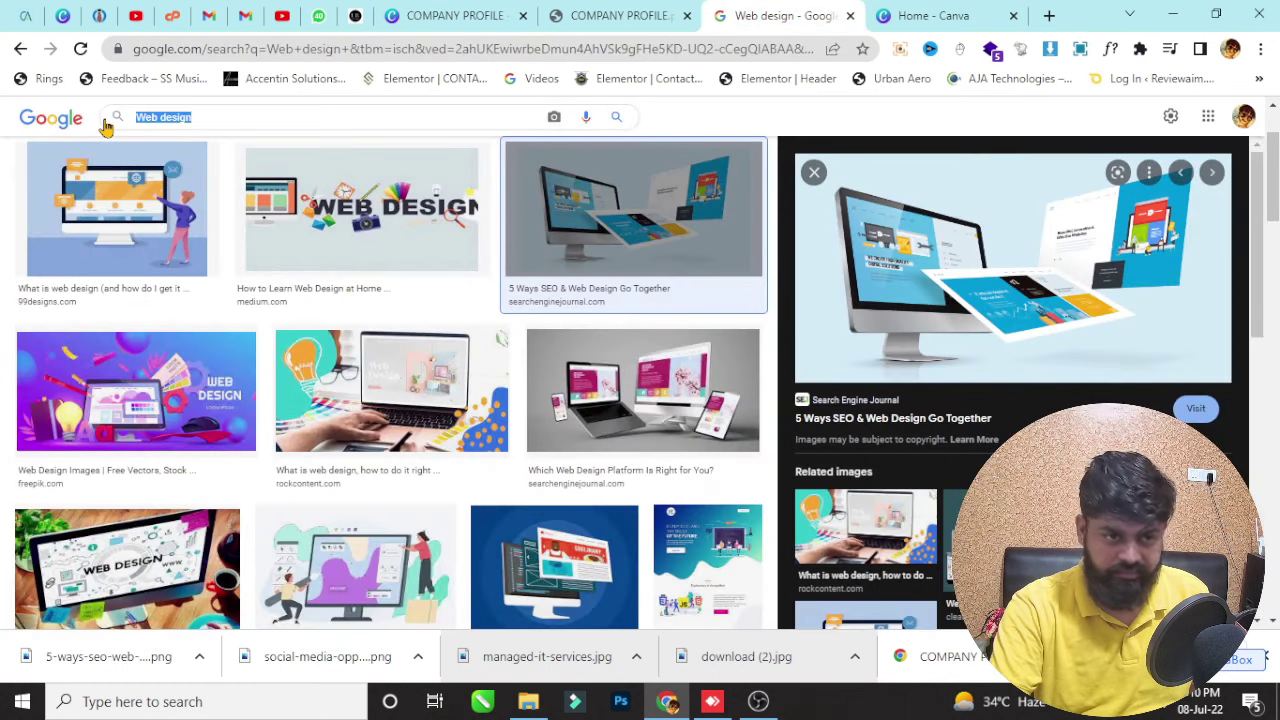
pyautogui.press('BackSpace')
pyautogui.write('customer care')
pyautogui.press('Return')
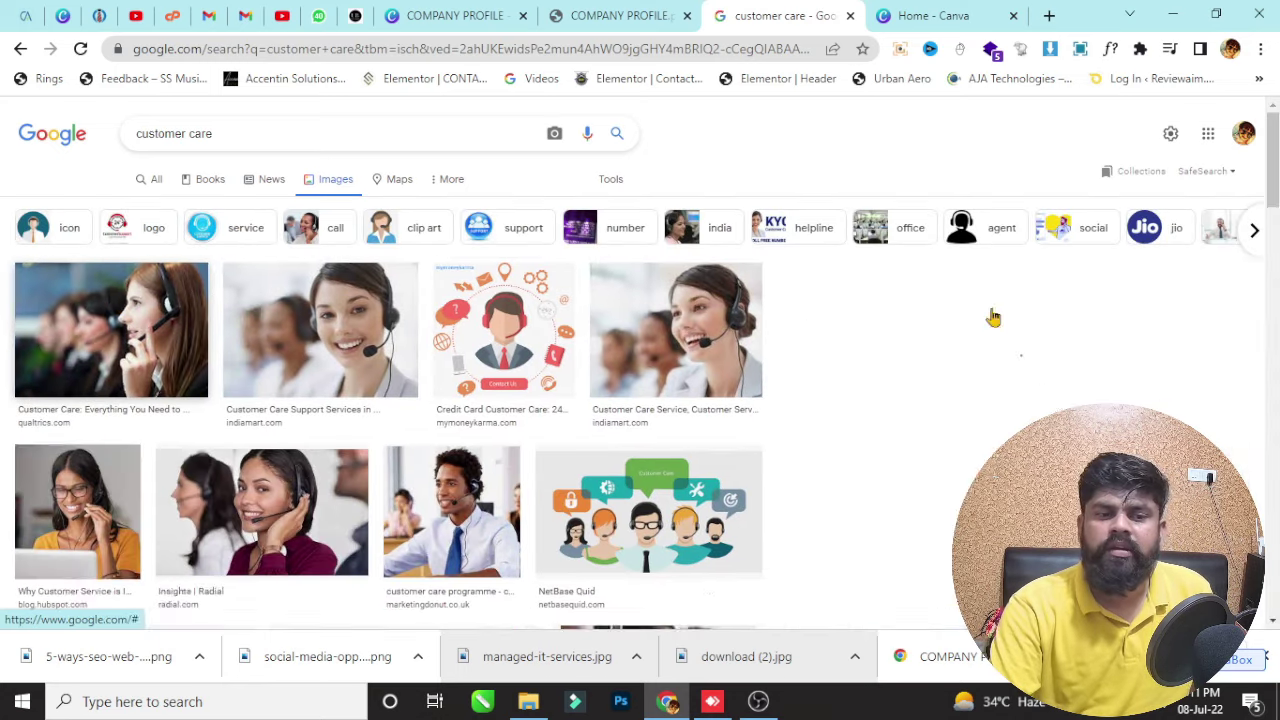
pyautogui.click(110, 320)
pyautogui.rightClick(986, 245)
pyautogui.click(1050, 440)
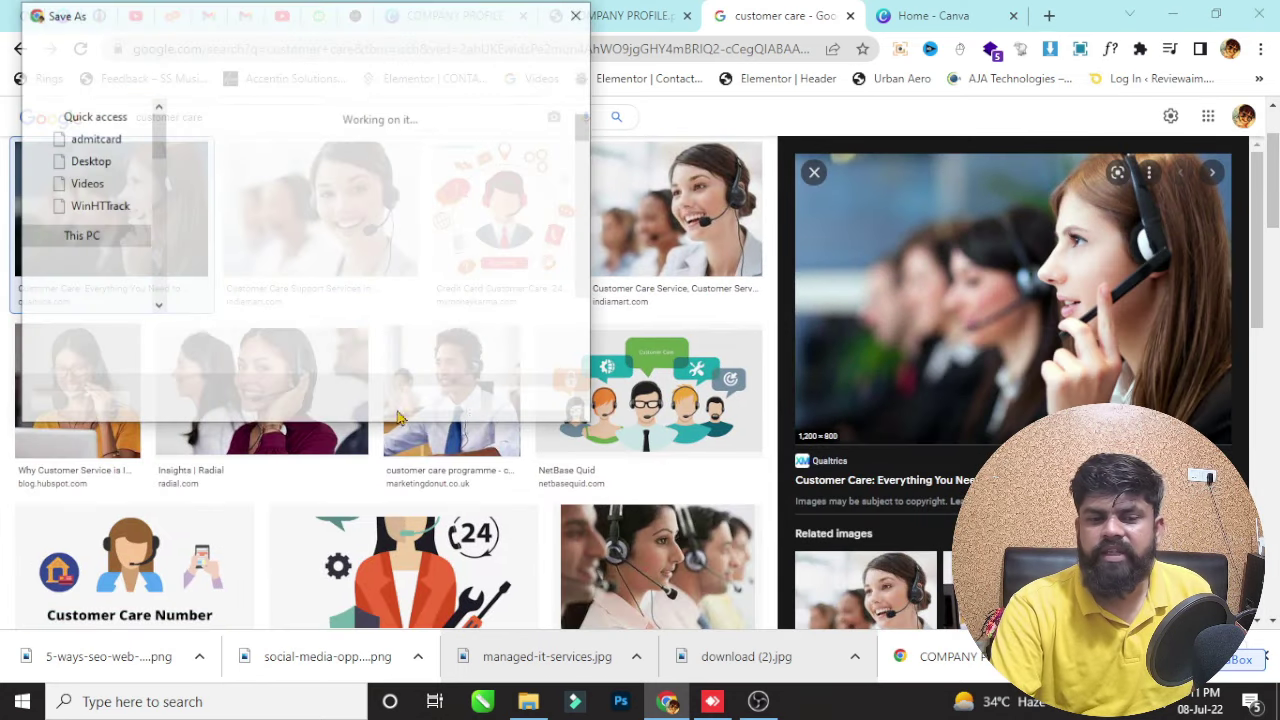
pyautogui.click(437, 400)
pyautogui.click(390, 12)
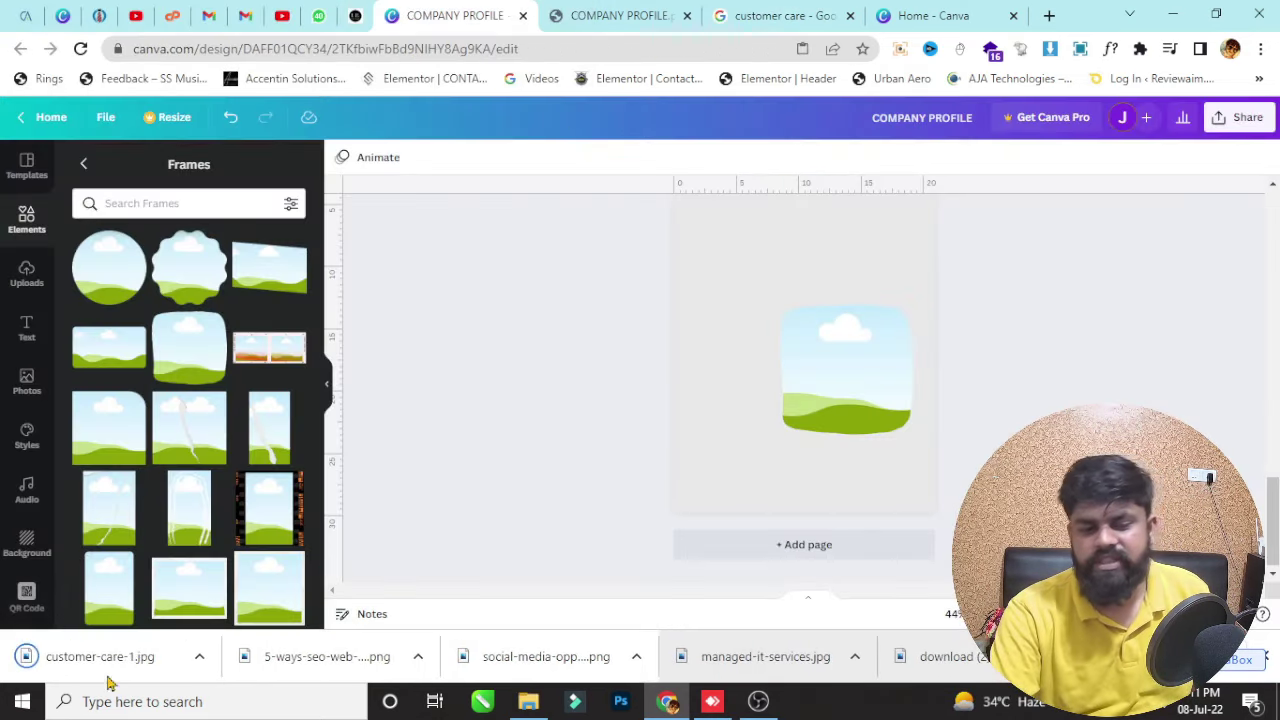
# - Put the uploaded call-centre photo into the page 4 frame, enlarged and repositioned
pyautogui.click(27, 275)
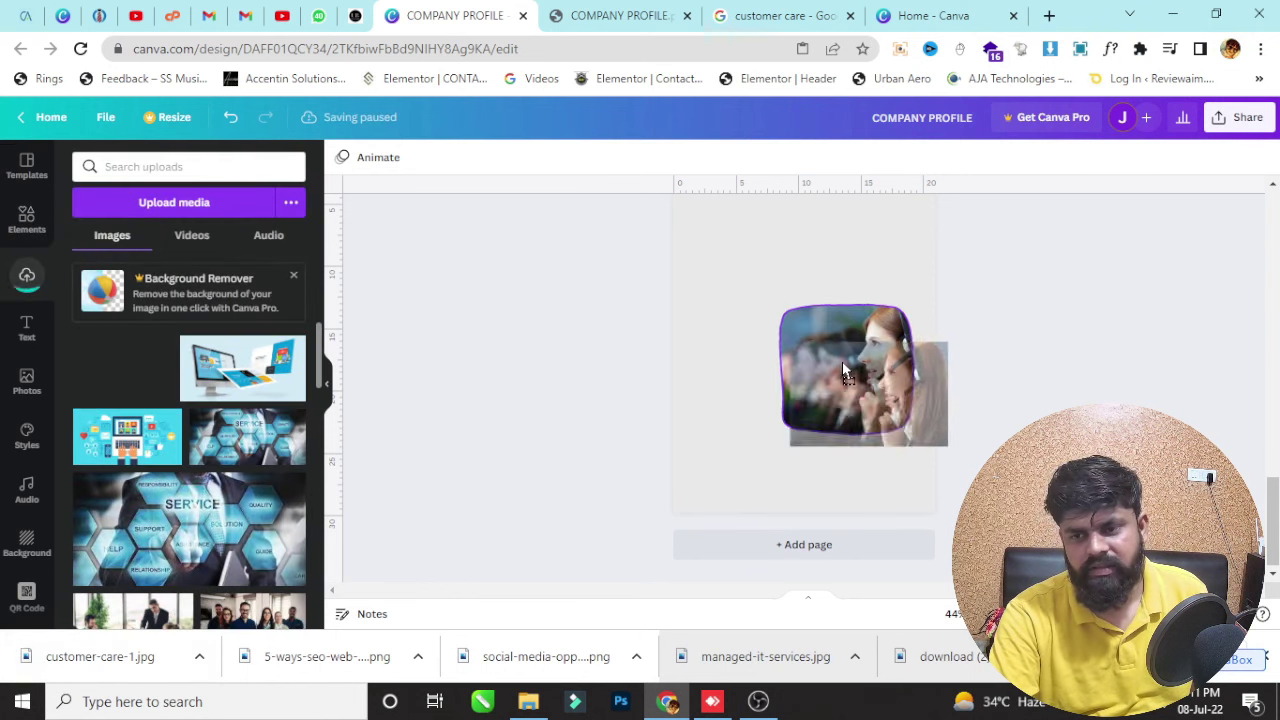
pyautogui.moveTo(958, 349); pyautogui.dragTo(850, 372)
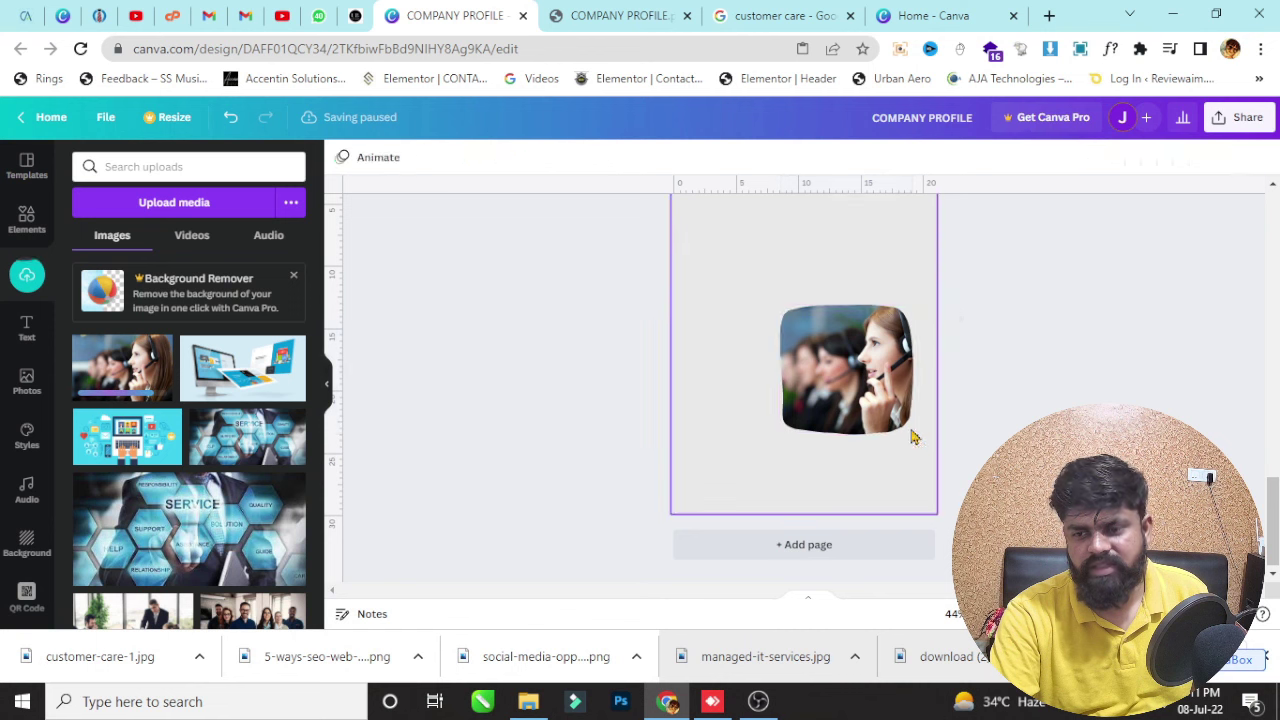
pyautogui.moveTo(912, 435); pyautogui.dragTo(984, 504)
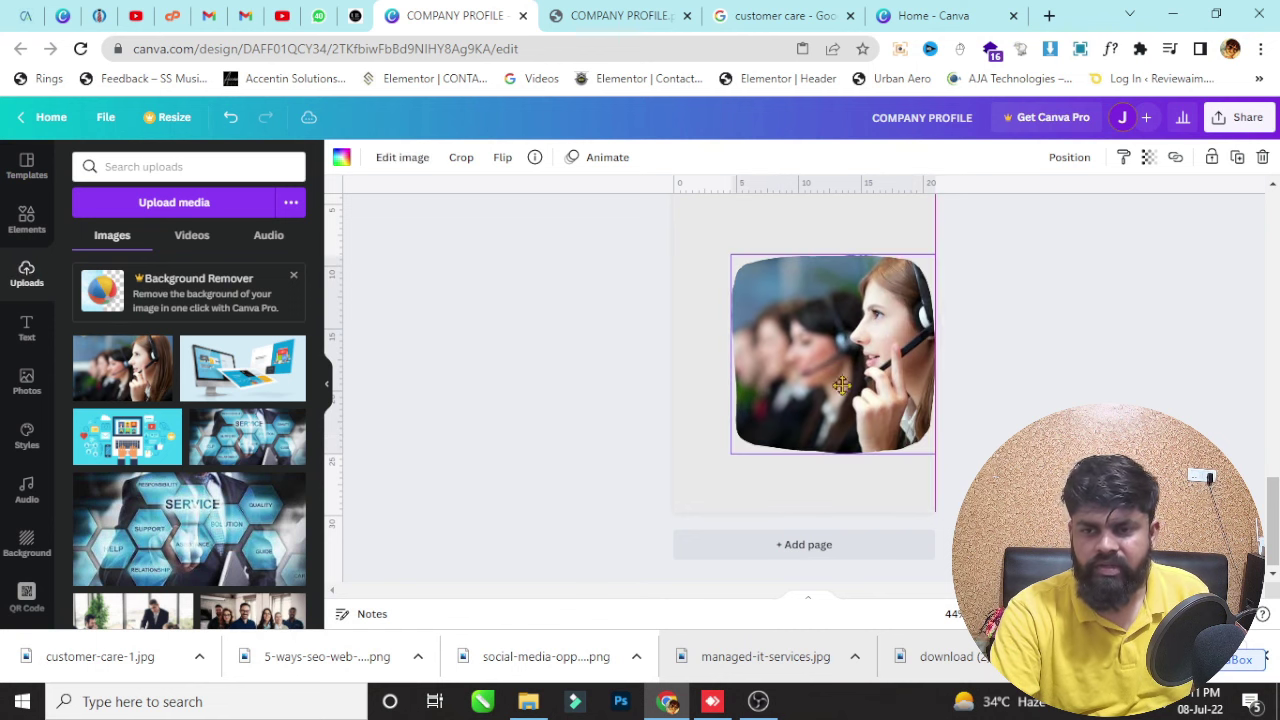
pyautogui.moveTo(836, 370); pyautogui.dragTo(796, 351)
pyautogui.click(1020, 400)
# - Scroll through the design pages, then return to the customer care image results
pyautogui.scroll(3, 872, 418)
pyautogui.scroll(2, 880, 430)
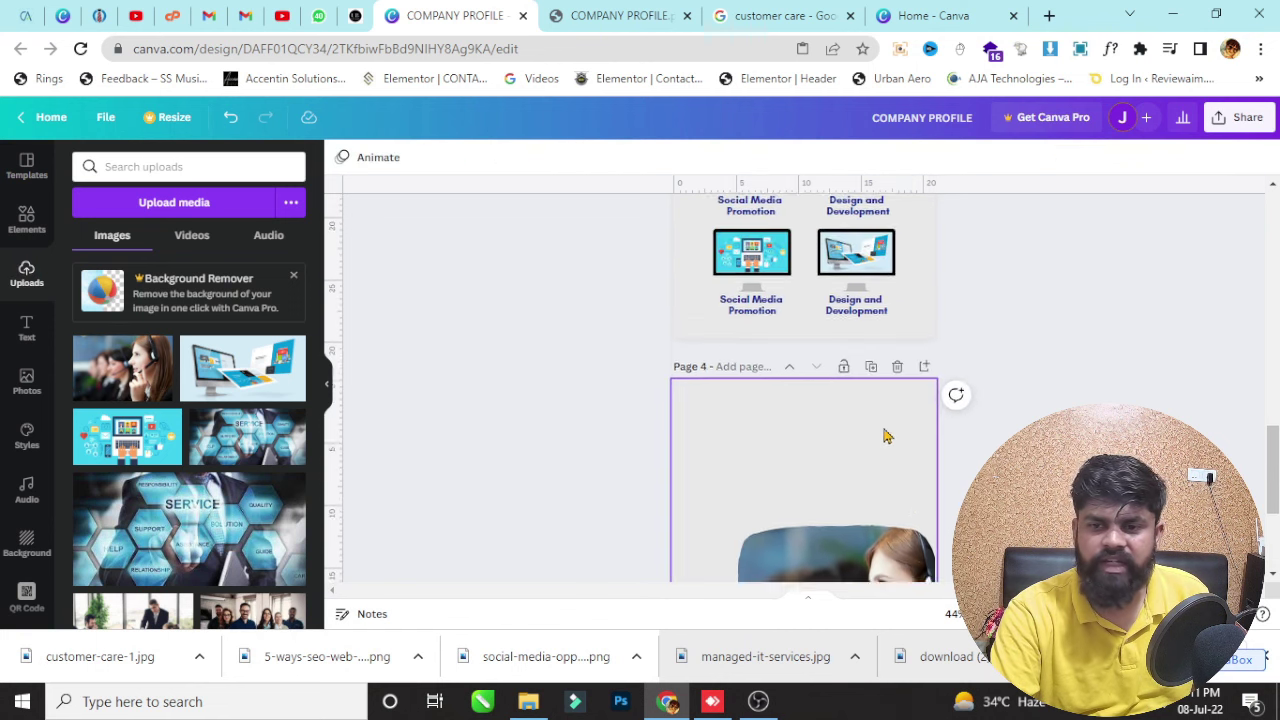
pyautogui.scroll(3, 880, 430)
pyautogui.scroll(5, 830, 400)
pyautogui.scroll(4, 795, 478)
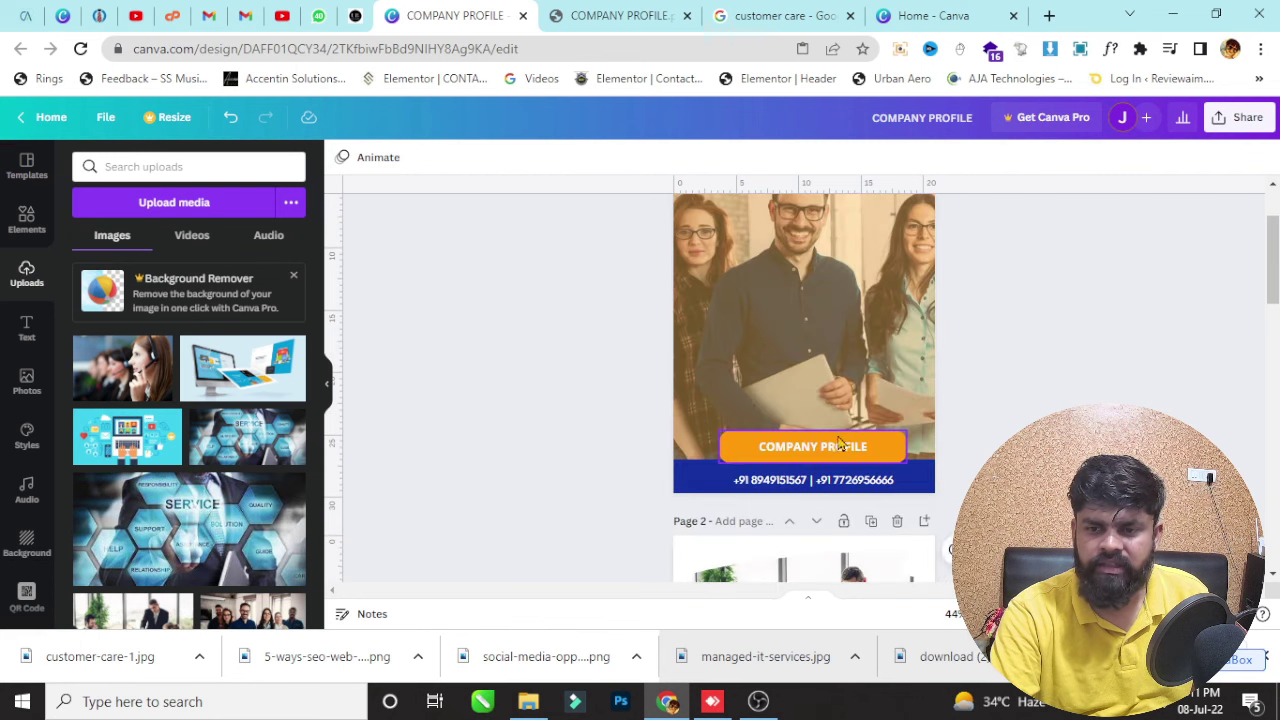
pyautogui.scroll(-5, 795, 478)
pyautogui.scroll(-2, 795, 478)
pyautogui.scroll(-1, 600, 300)
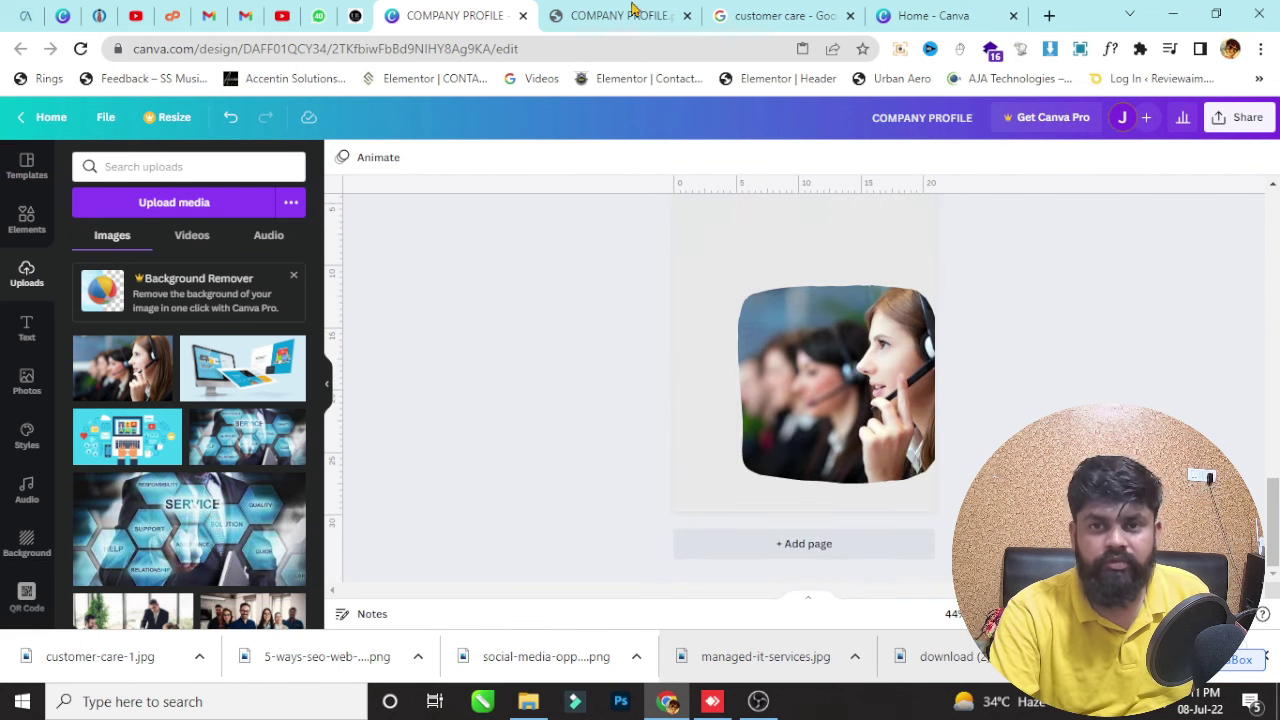
pyautogui.click(632, 15)
pyautogui.click(776, 15)
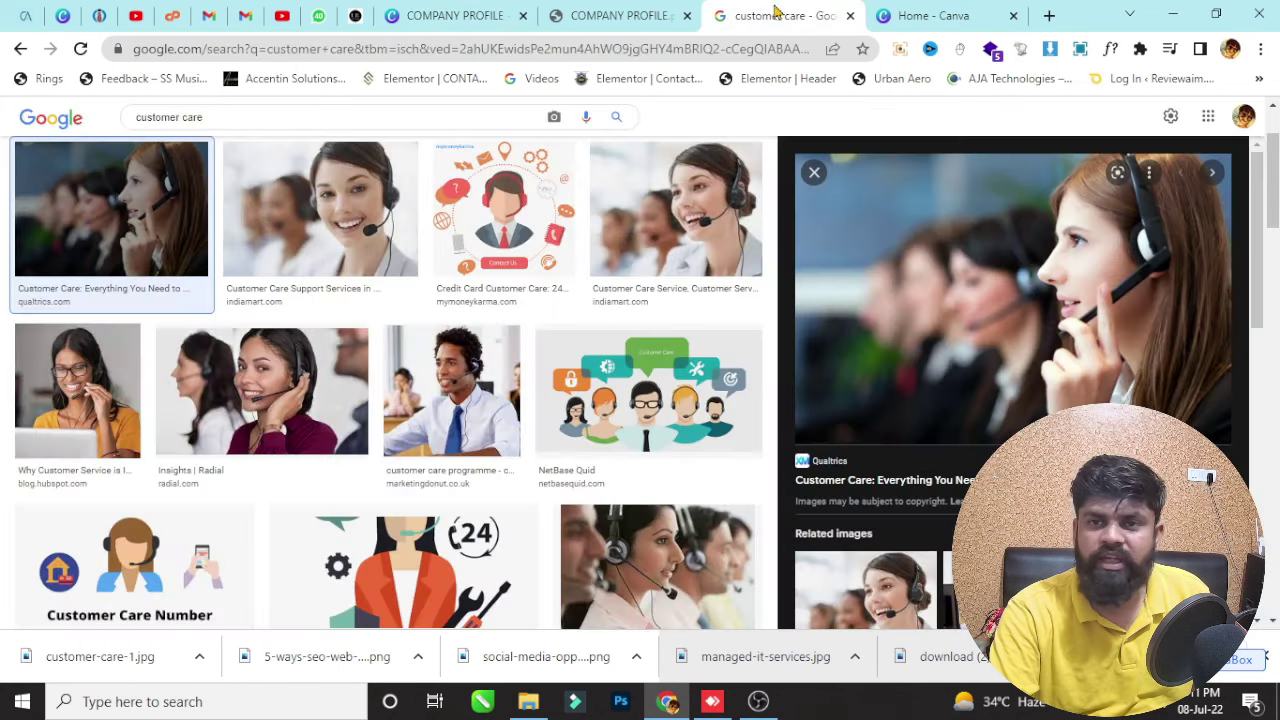
# - Search for 'customer care png' and open the headset agent image on FAVPNG
pyautogui.click(274, 126)
pyautogui.write('png')
pyautogui.press('Return')
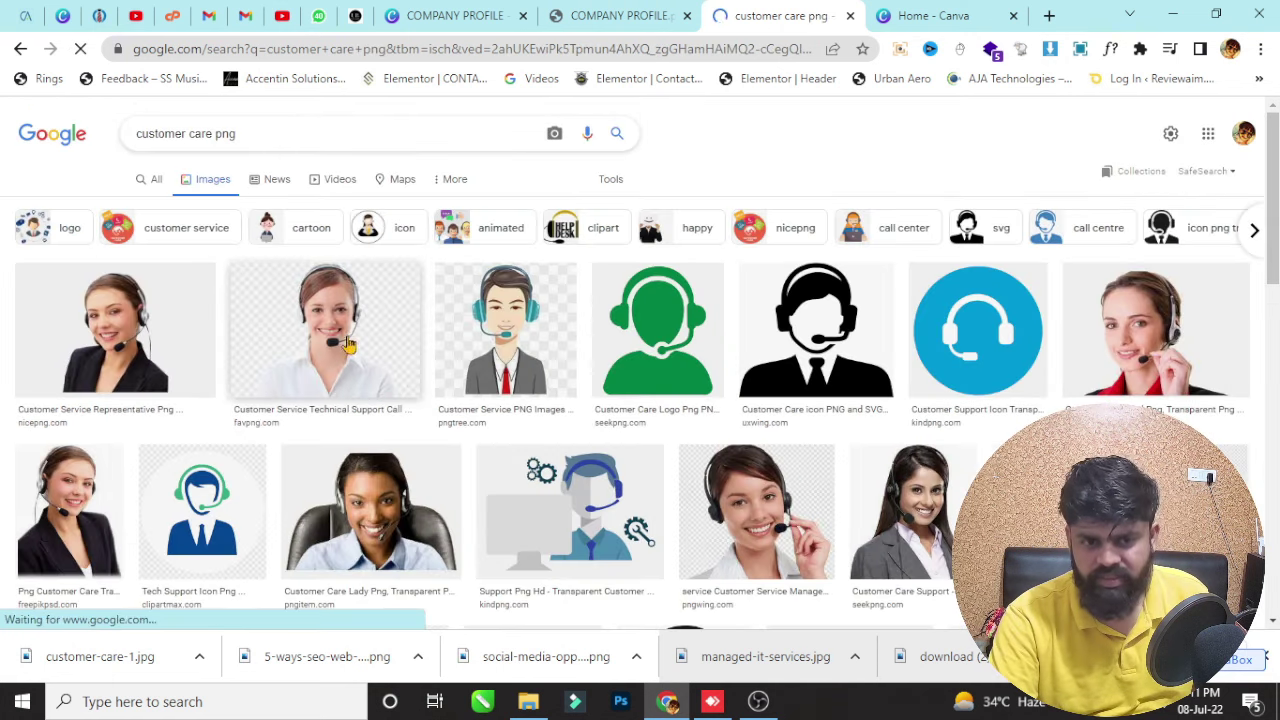
pyautogui.click(384, 393)
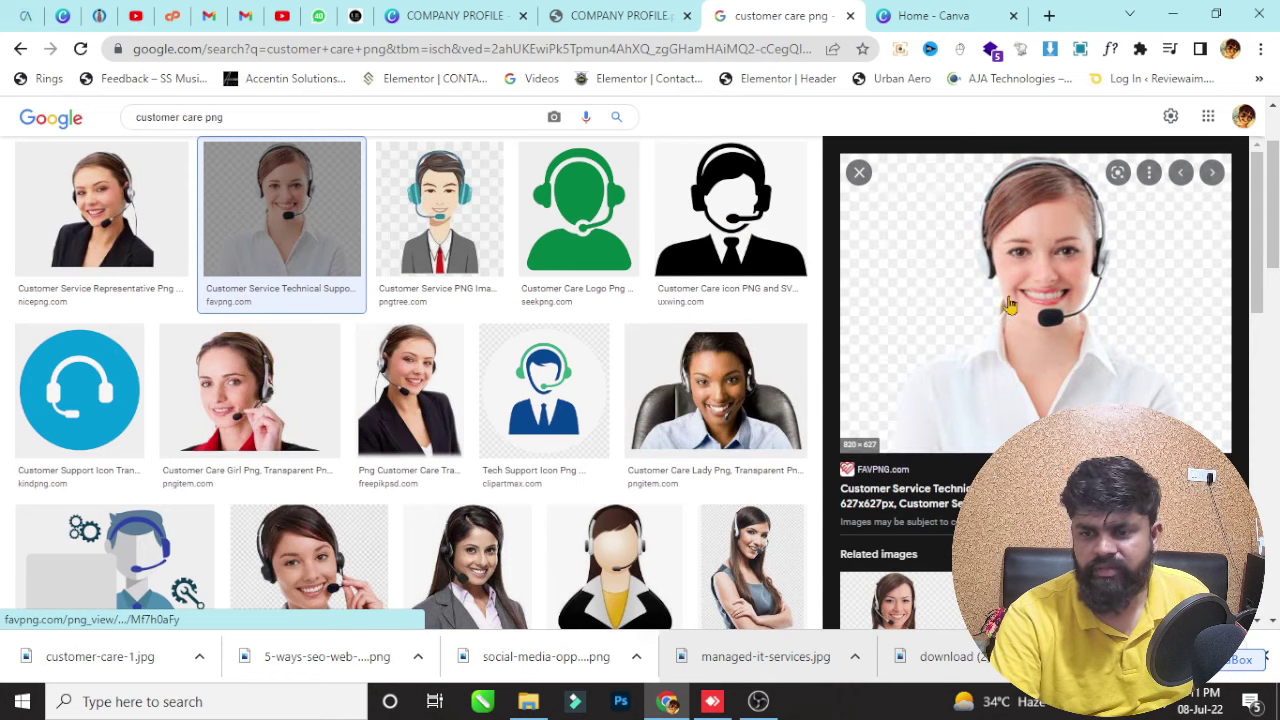
pyautogui.click(1010, 305)
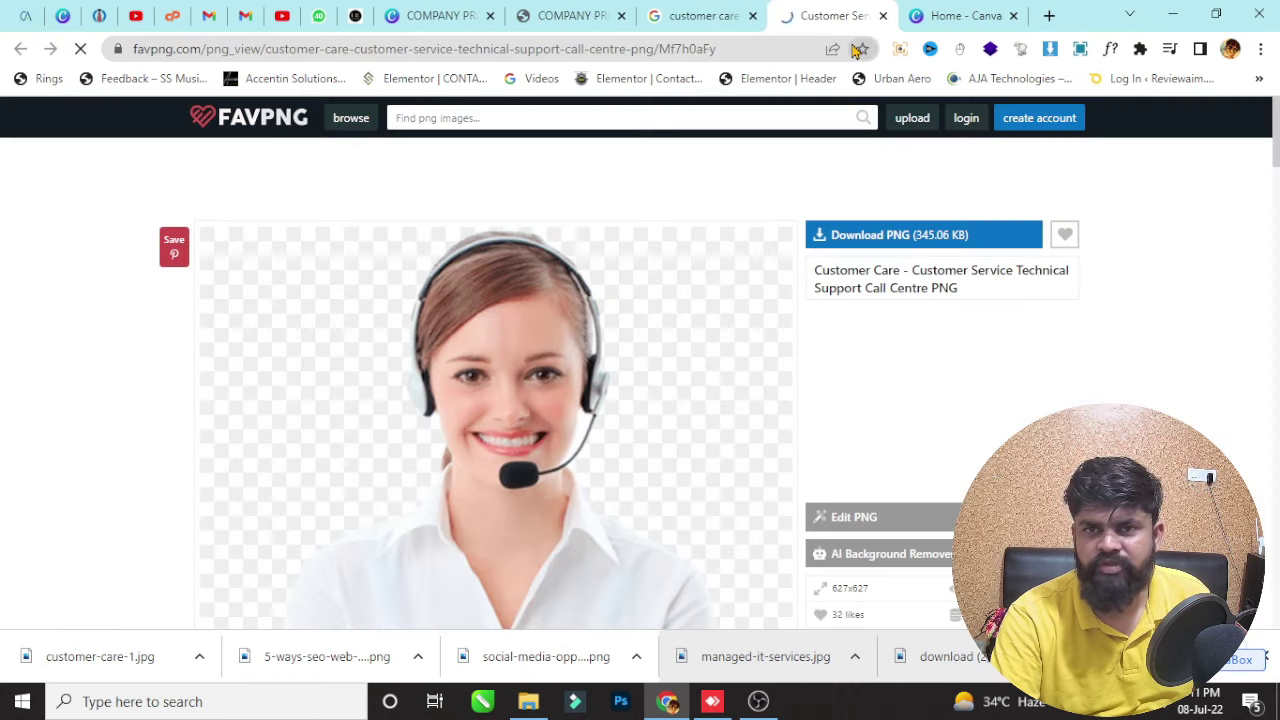
# - Sign in to FAVPNG and save the transparent agent PNG to disk
pyautogui.click(958, 238)
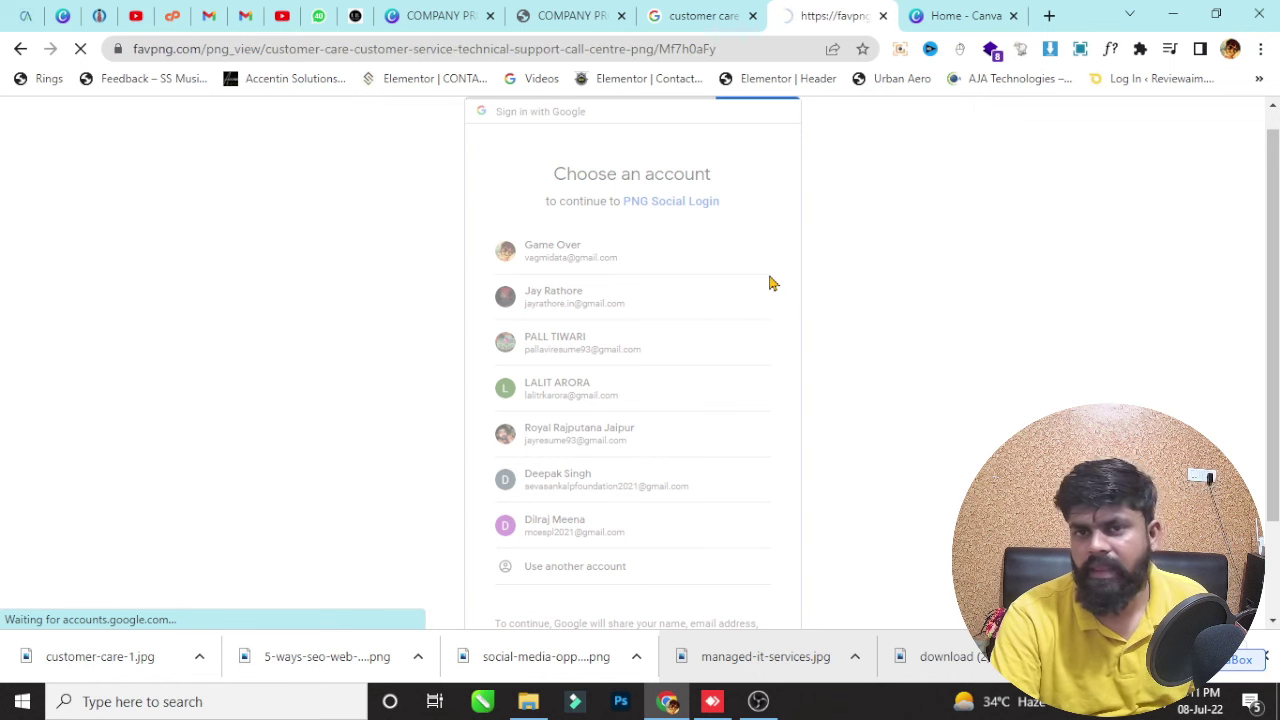
pyautogui.click(918, 240)
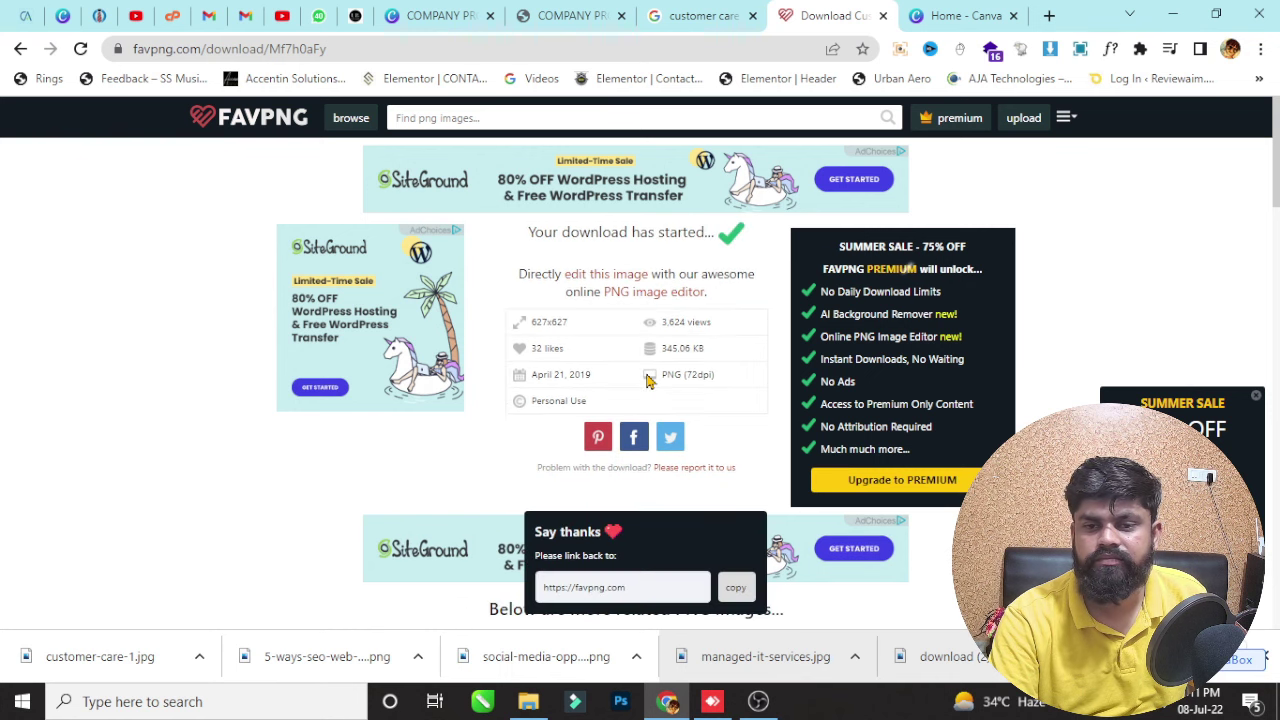
pyautogui.click(443, 400)
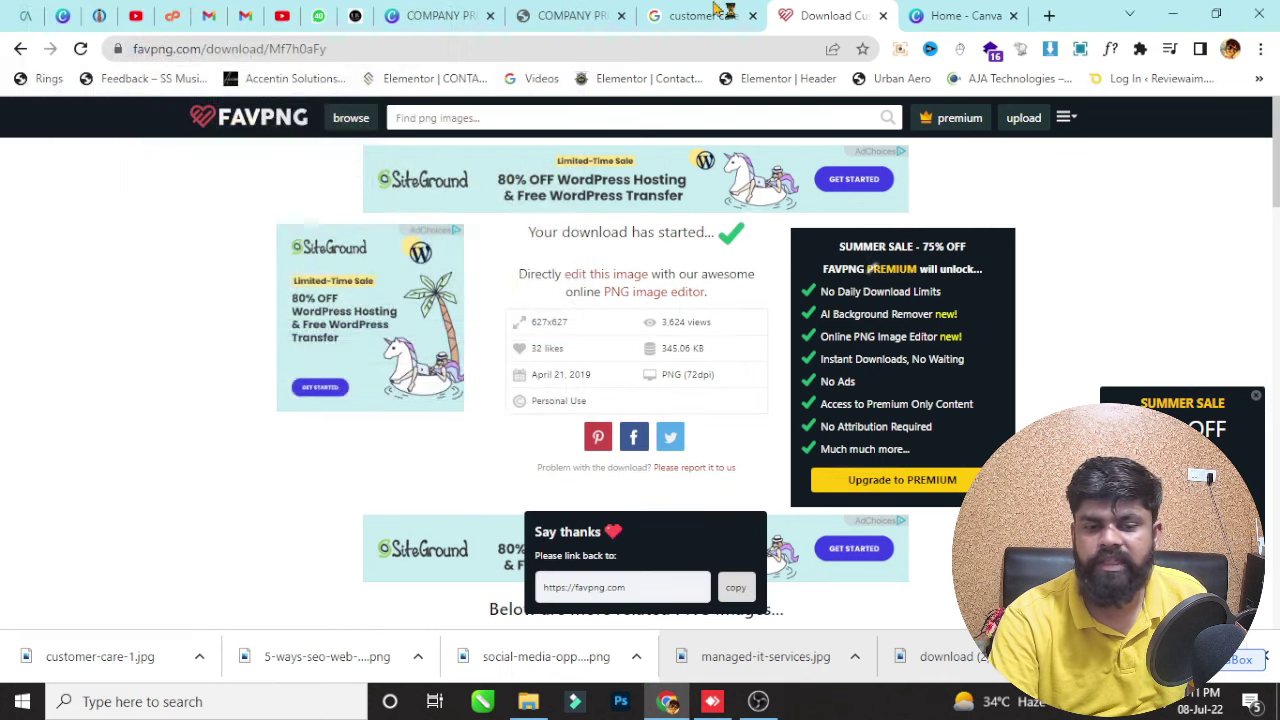
pyautogui.click(700, 15)
pyautogui.click(565, 15)
pyautogui.click(452, 10)
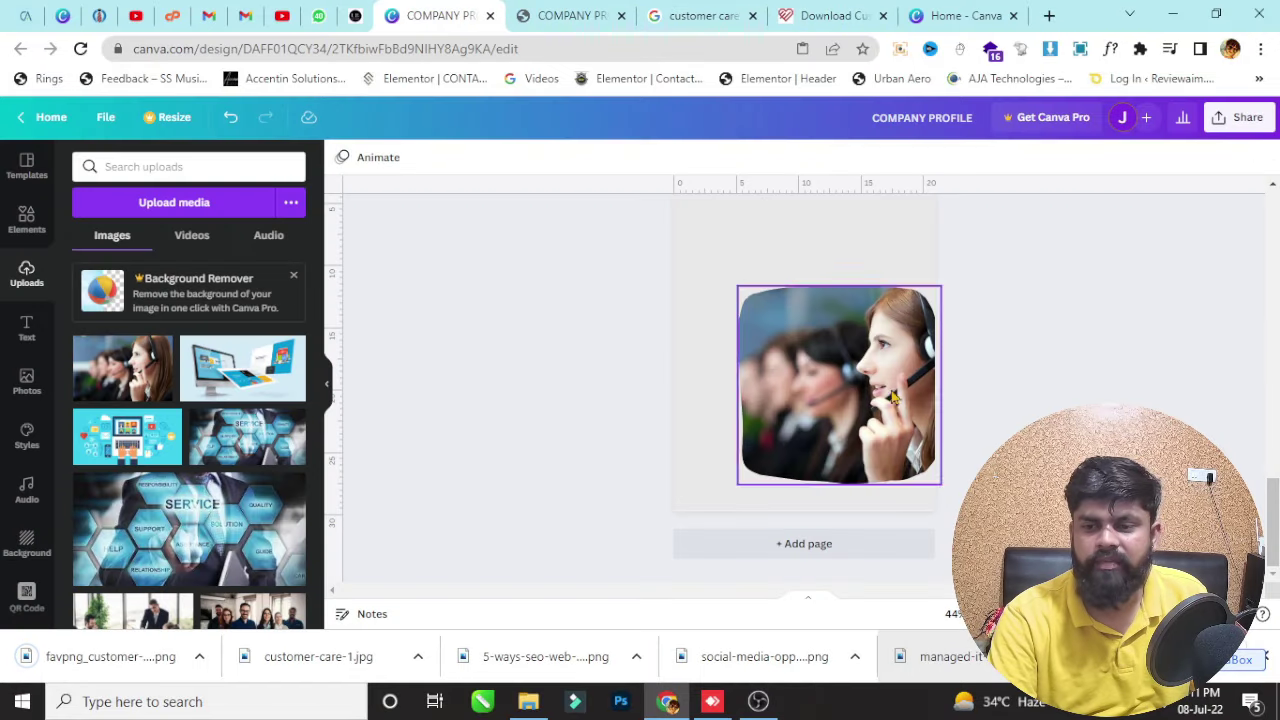
# - Delete the call-centre photo and its empty frame from page 4
pyautogui.click(840, 460)
pyautogui.press('Delete')
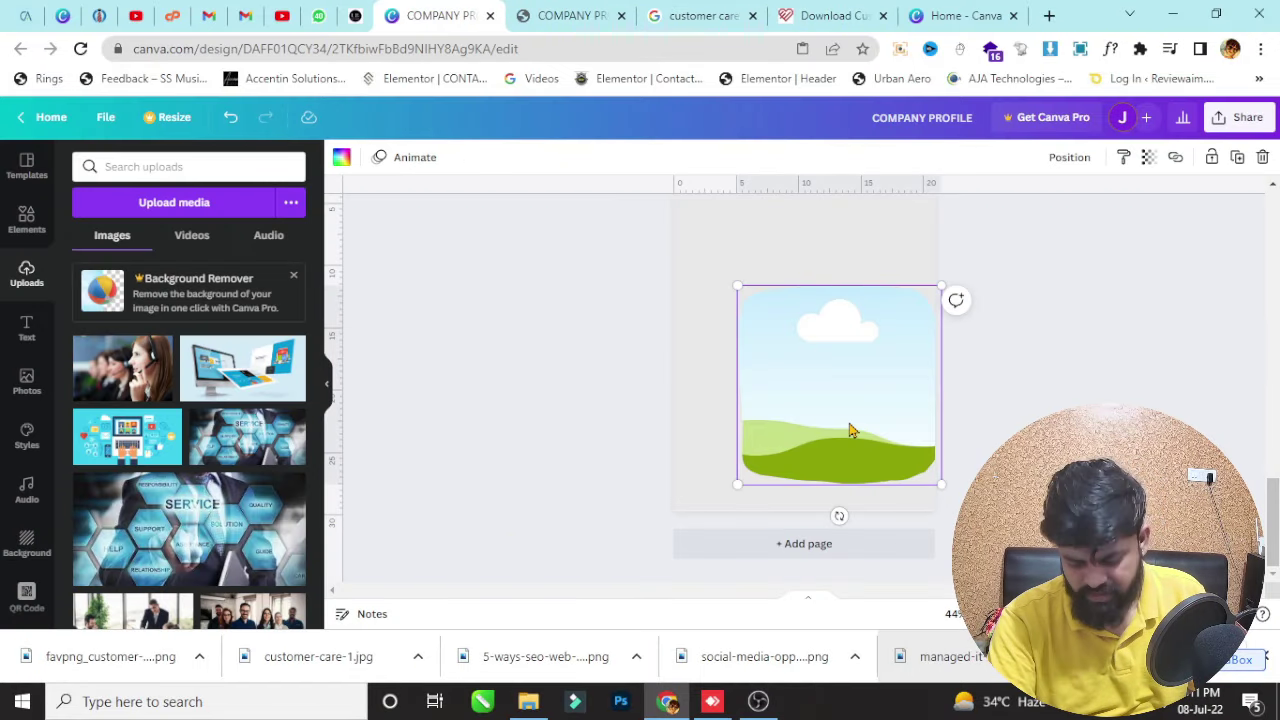
pyautogui.press('Delete')
# - Upload the headset agent PNG and place it at the lower right of page 4
pyautogui.moveTo(110, 656); pyautogui.dragTo(930, 402)
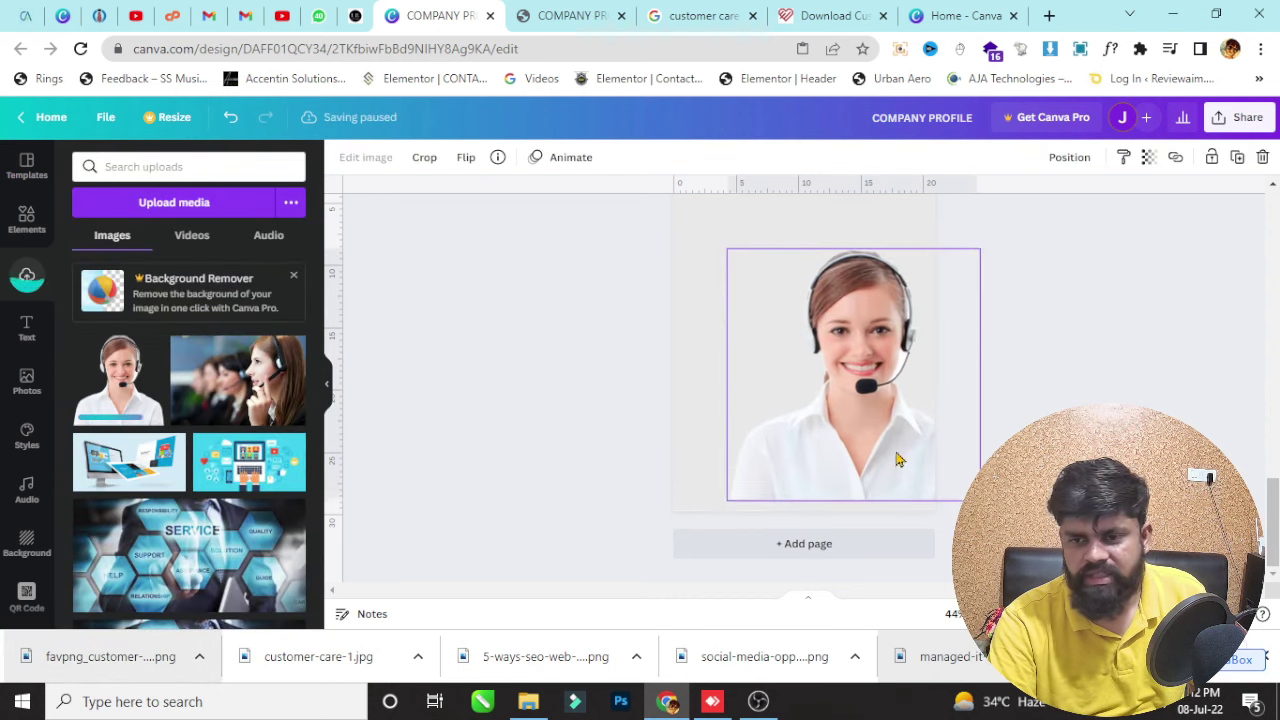
pyautogui.moveTo(894, 457); pyautogui.dragTo(915, 500)
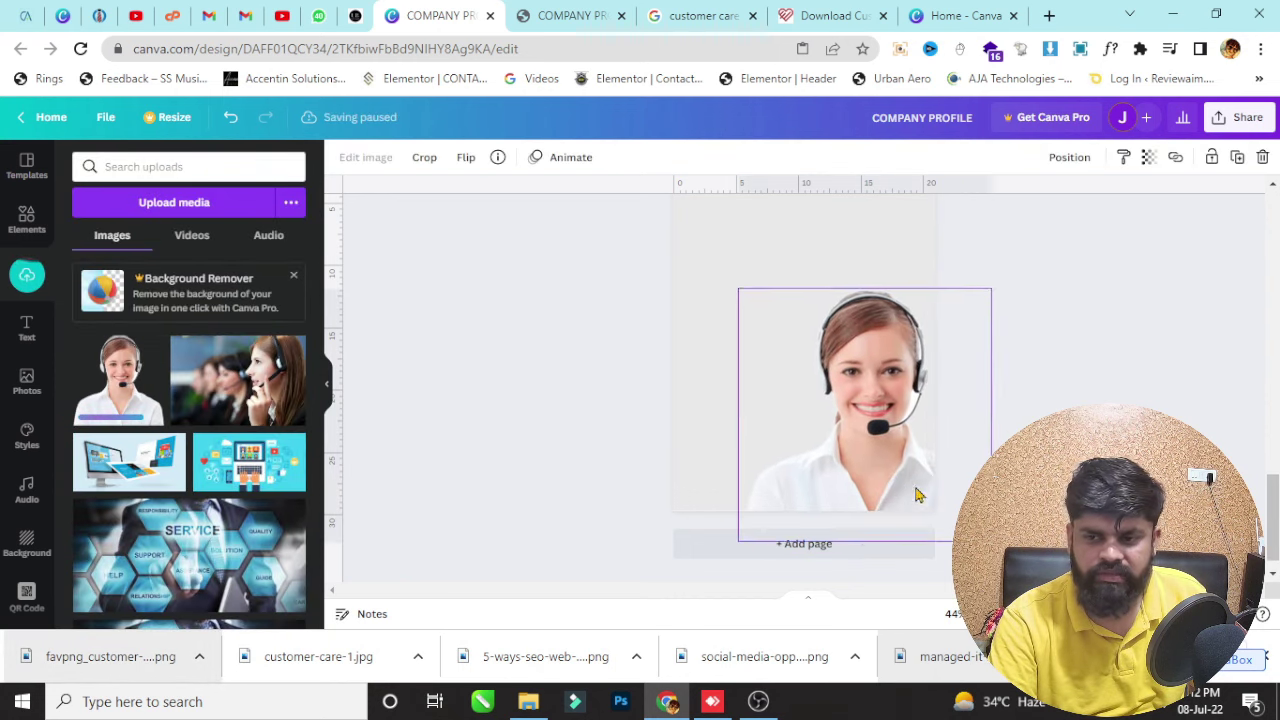
pyautogui.click(1157, 368)
pyautogui.scroll(2, 983, 365)
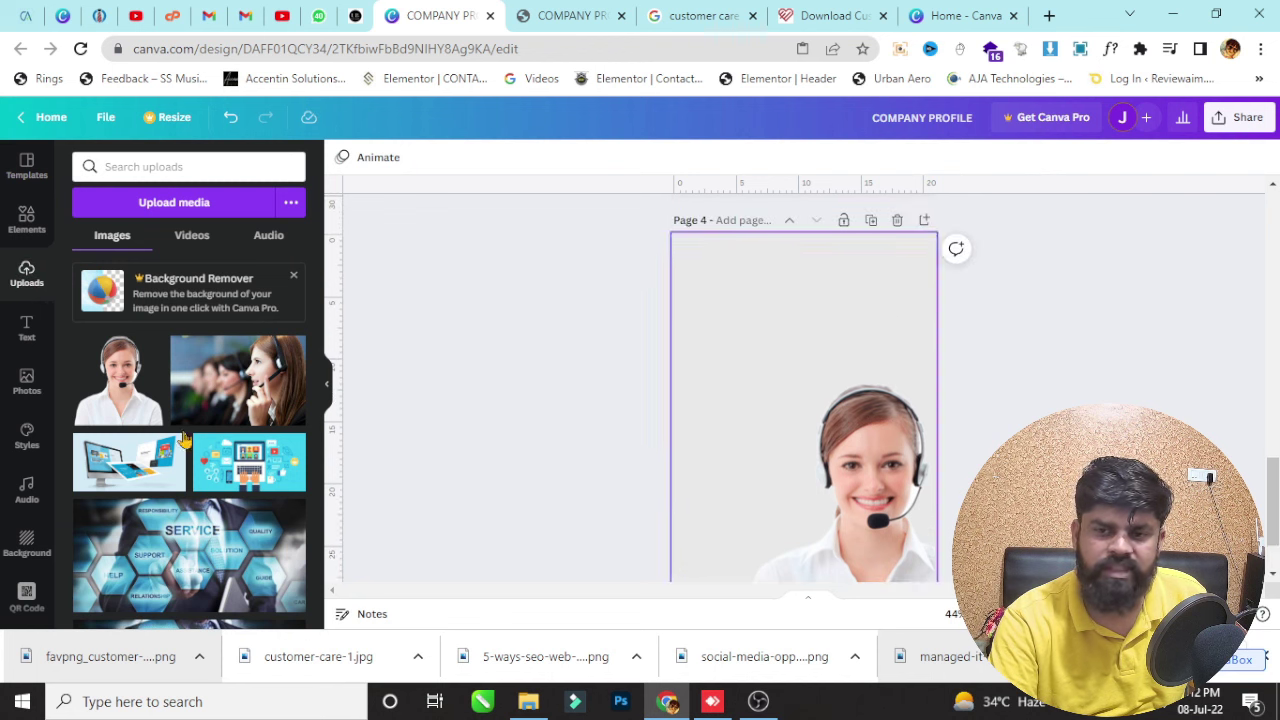
pyautogui.click(27, 327)
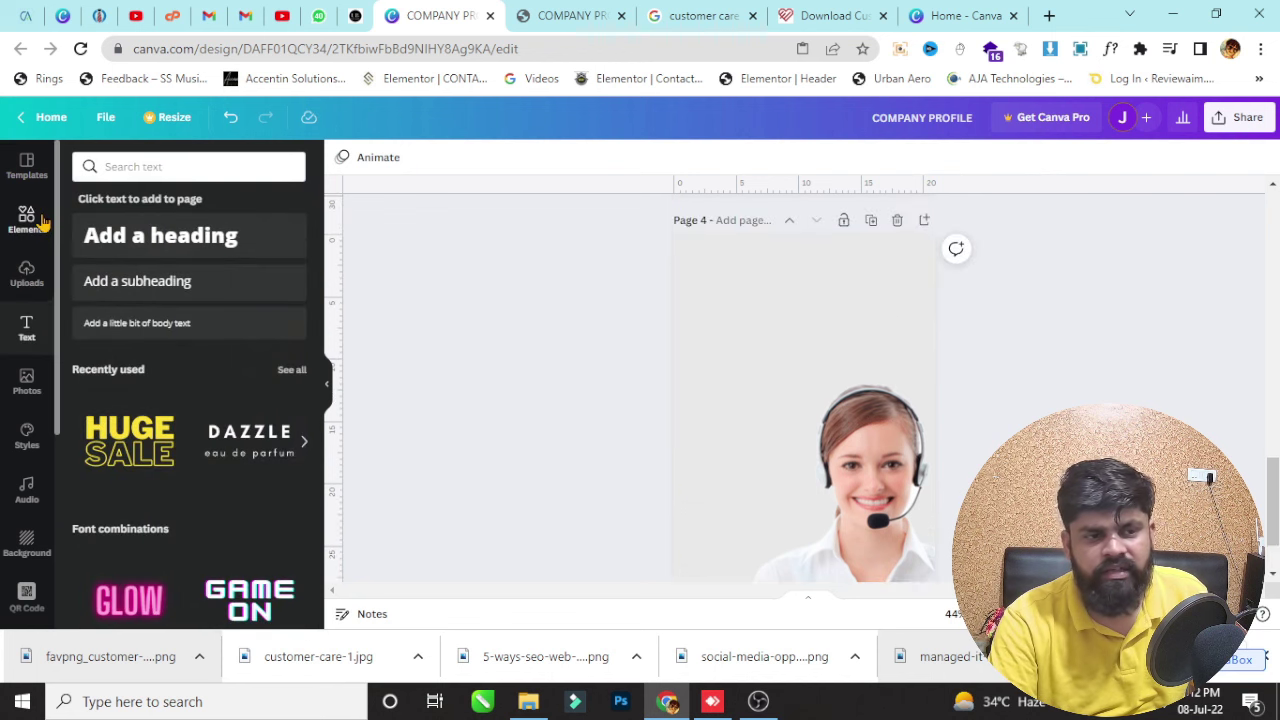
pyautogui.click(27, 220)
pyautogui.click(685, 18)
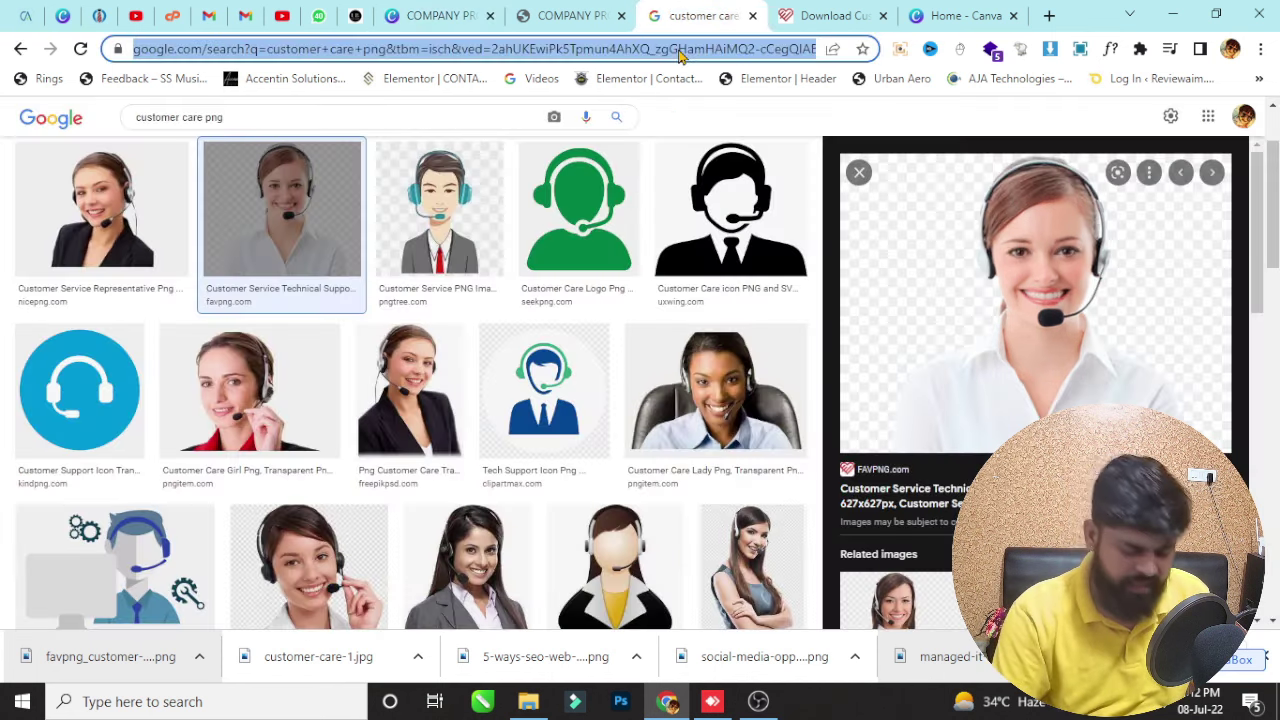
# - Go to Icons8 and browse its phone icons
pyautogui.write('ic')
pyautogui.press('Return')
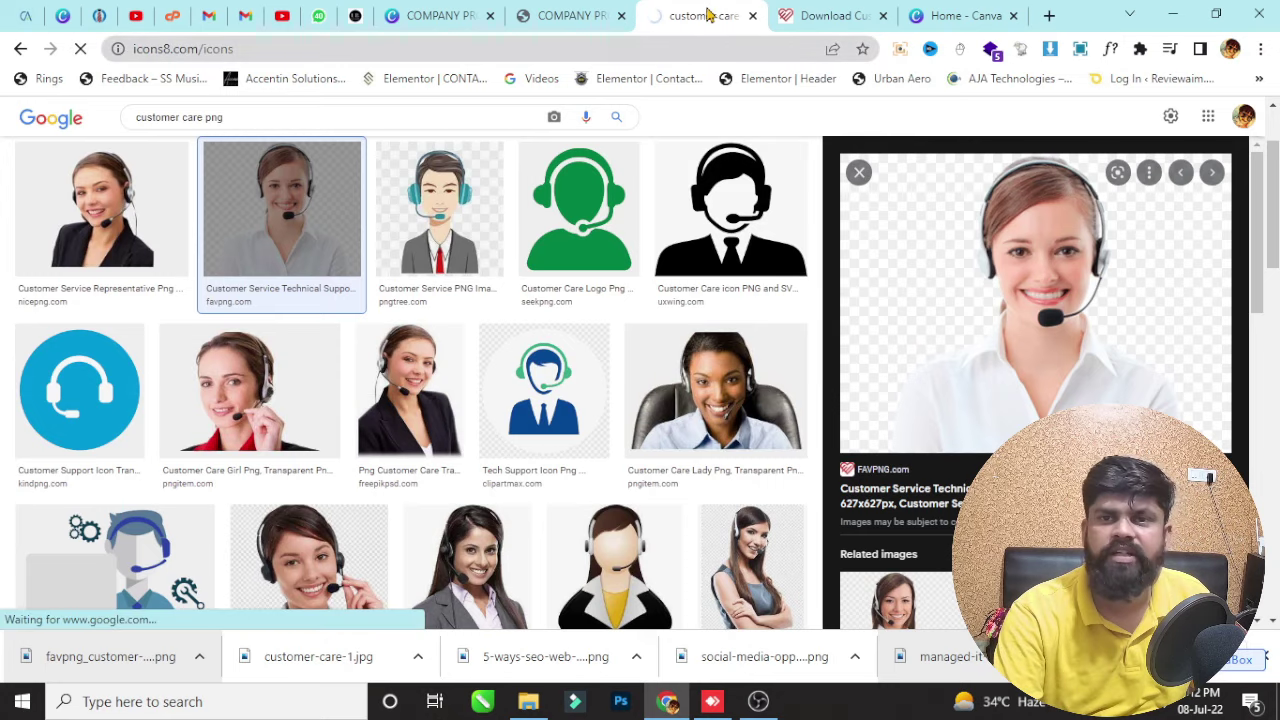
pyautogui.moveTo(706, 14); pyautogui.dragTo(575, 15)
pyautogui.write('phone')
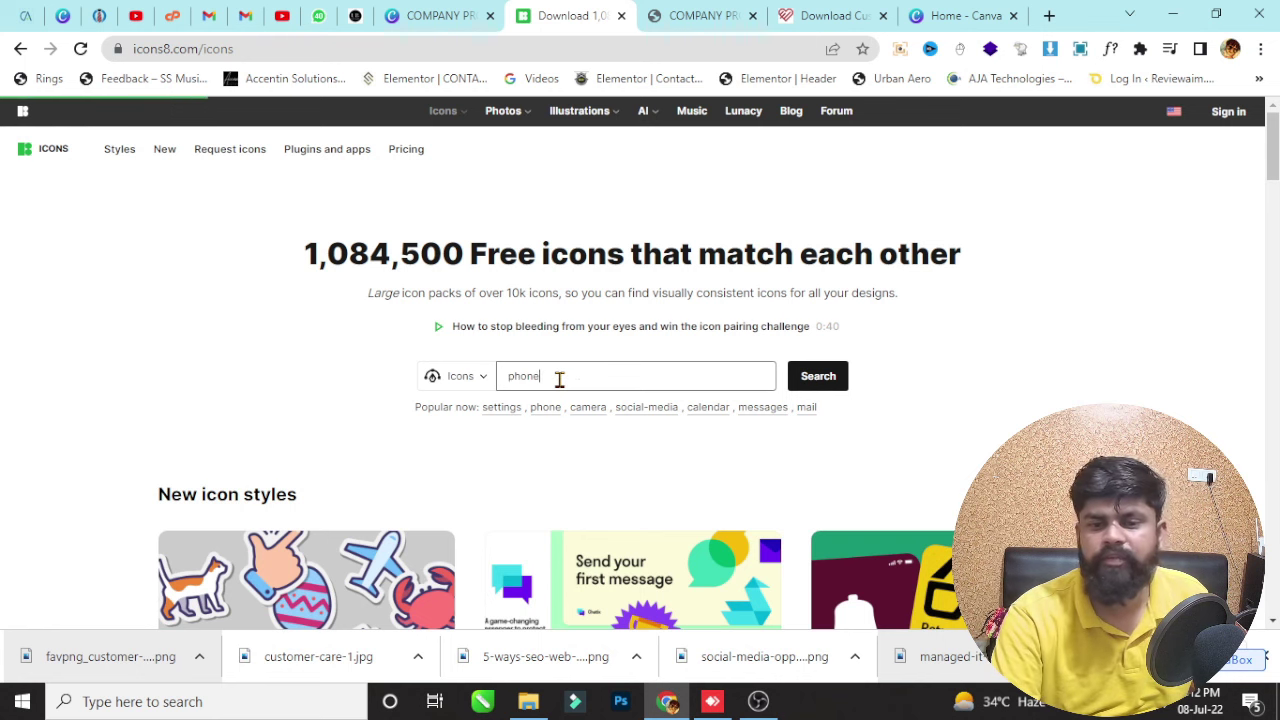
pyautogui.click(810, 377)
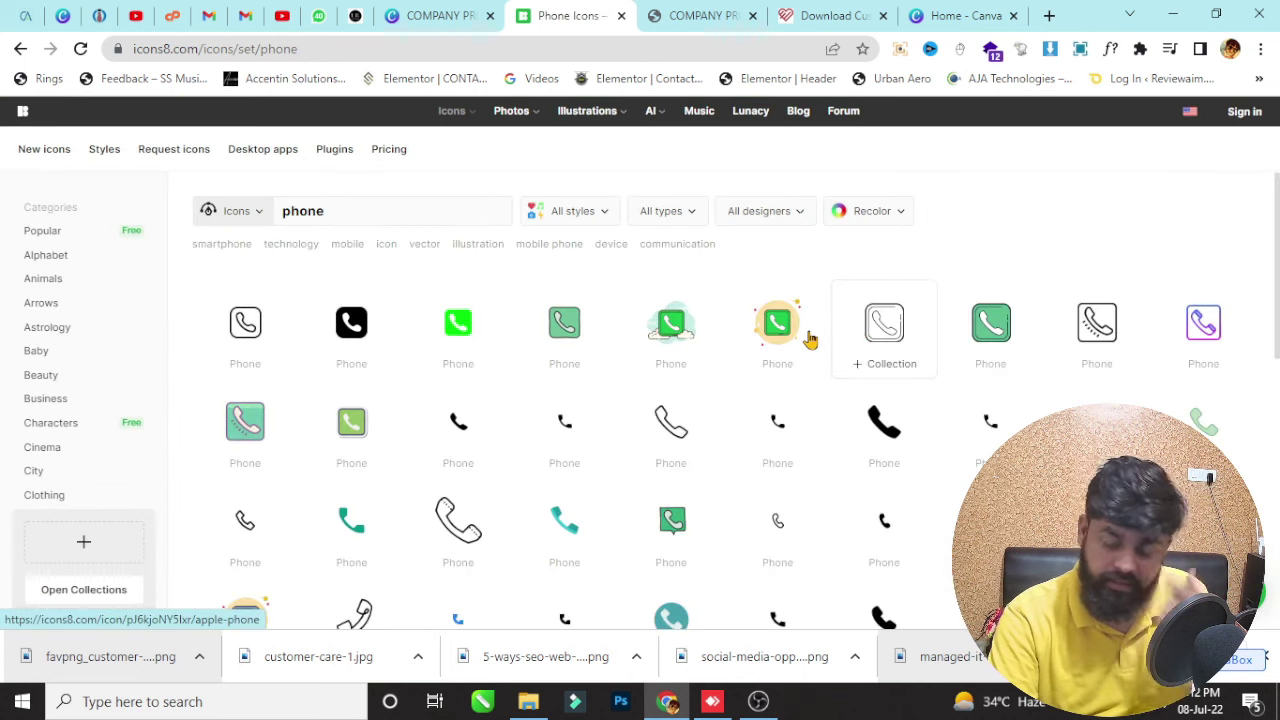
pyautogui.scroll(-1, 720, 334)
pyautogui.scroll(-1, 745, 330)
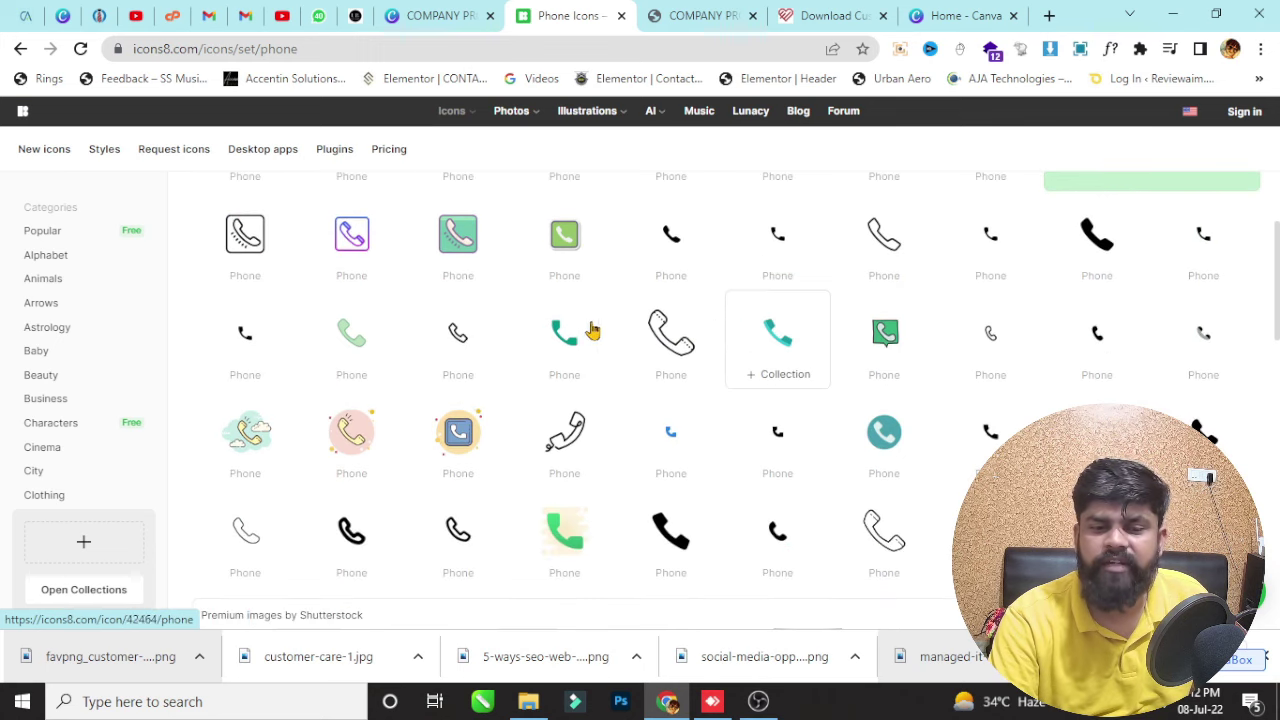
pyautogui.scroll(-1, 265, 385)
# - Download the cloud-style phone icon as a PNG file
pyautogui.click(253, 352)
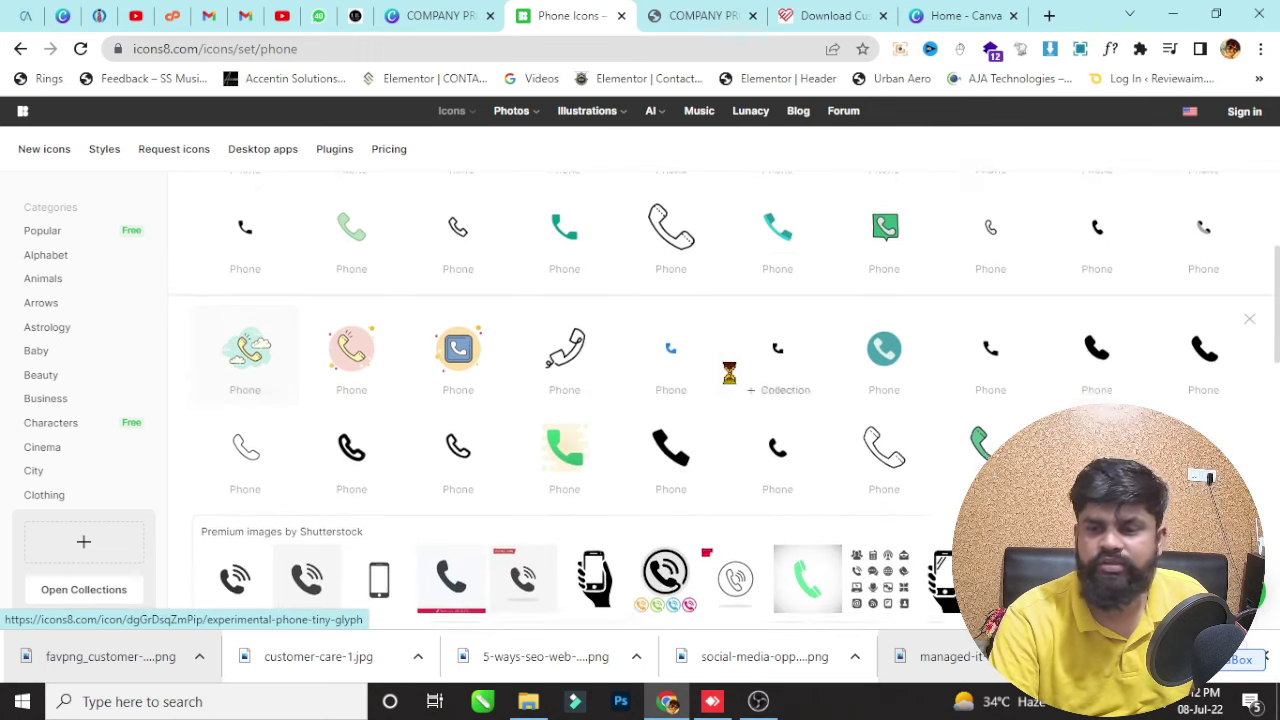
pyautogui.click(587, 302)
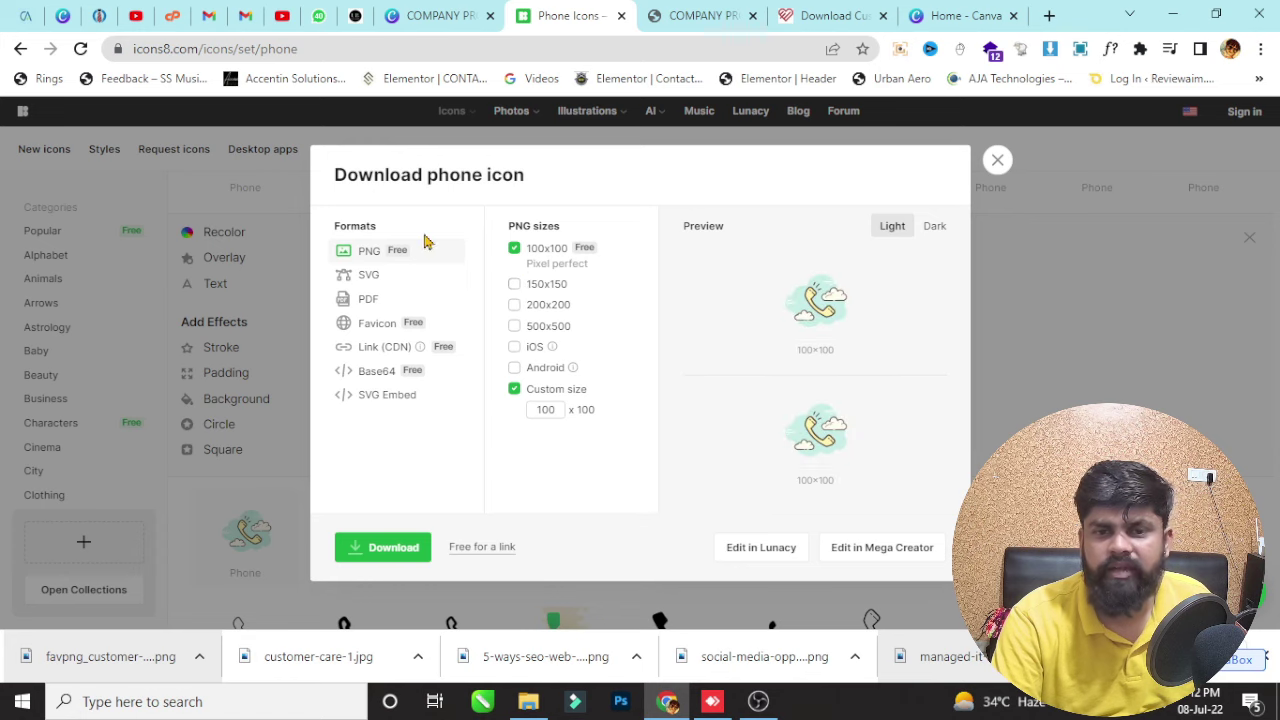
pyautogui.click(514, 249)
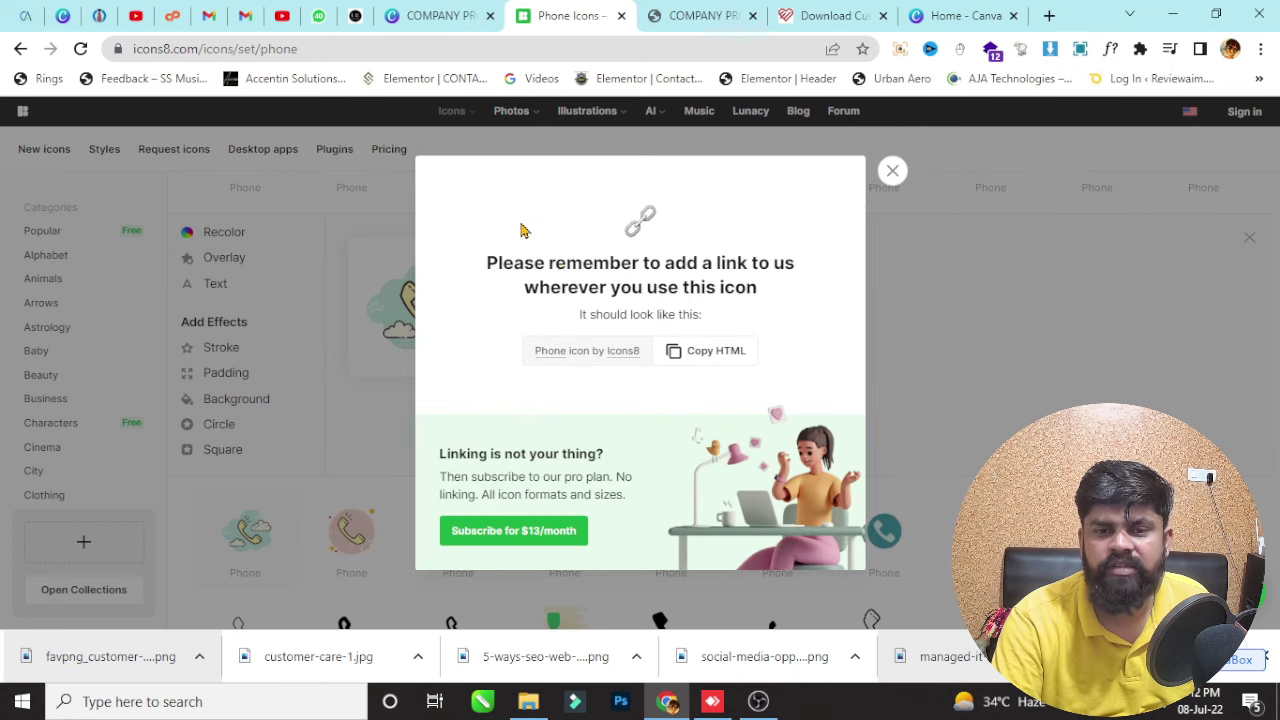
pyautogui.click(442, 402)
# - Place the phone icon PNG small near the top-left of Page 4
pyautogui.hotkey('ctrl', 'shift', 'Tab')
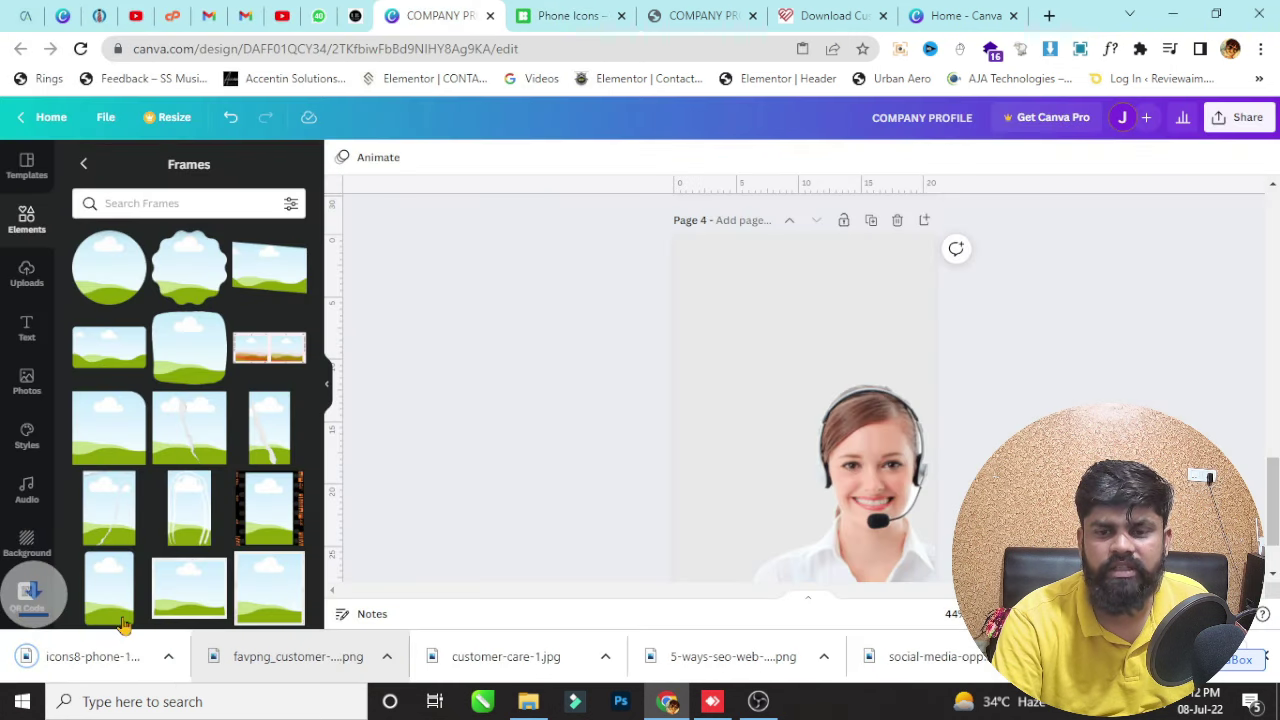
pyautogui.moveTo(112, 673); pyautogui.dragTo(729, 302)
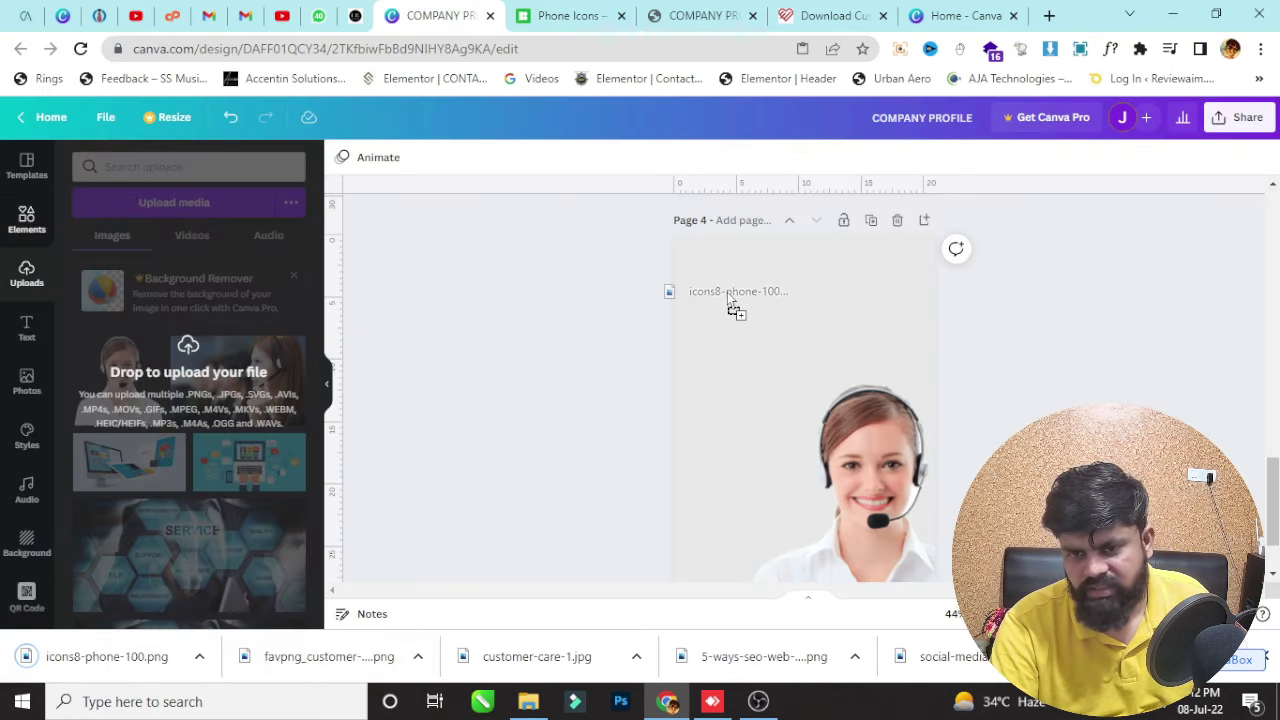
pyautogui.moveTo(788, 428); pyautogui.dragTo(753, 338)
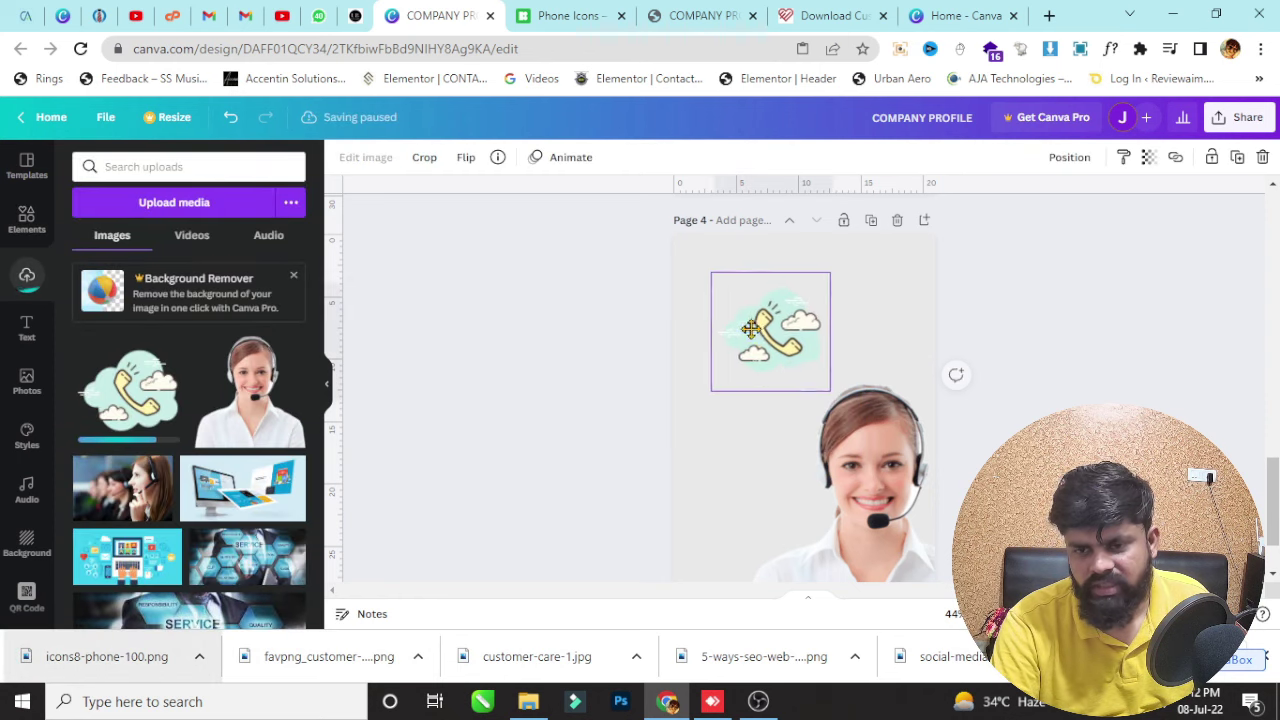
pyautogui.moveTo(825, 385); pyautogui.dragTo(727, 298)
# - Set the Page 4 background colour to orange
pyautogui.click(805, 291)
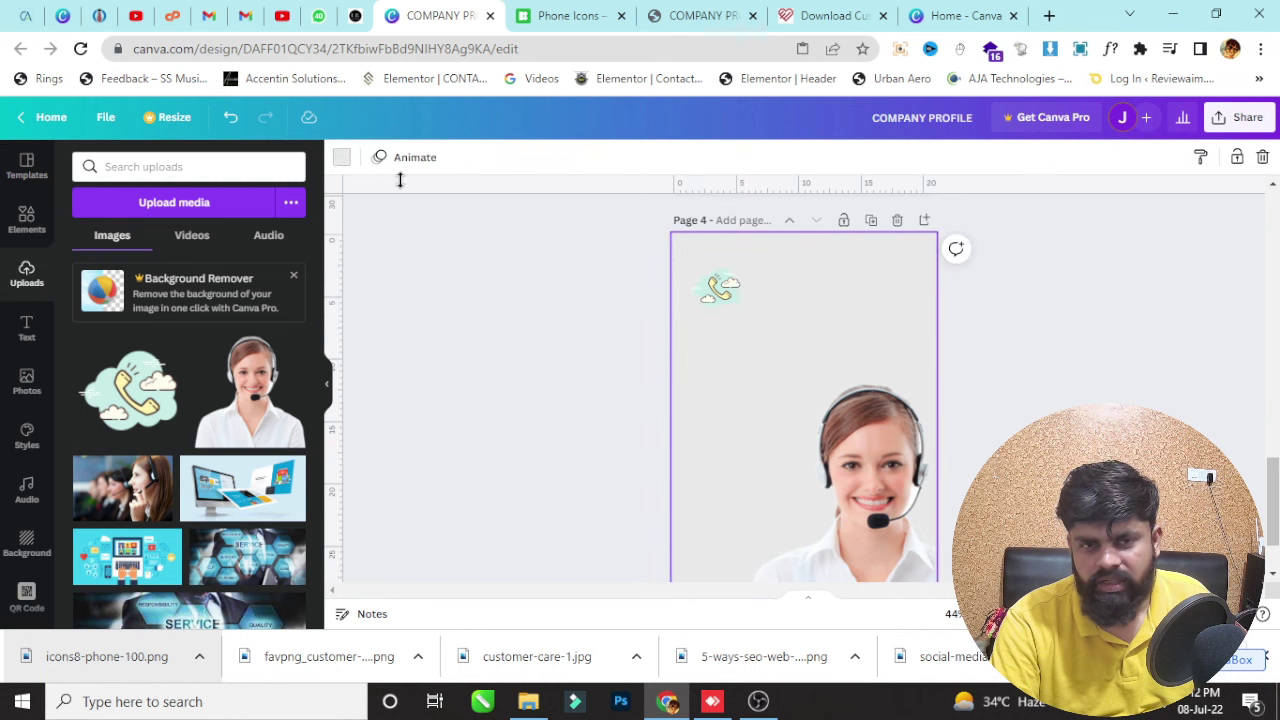
pyautogui.click(341, 157)
pyautogui.click(286, 234)
pyautogui.click(1043, 323)
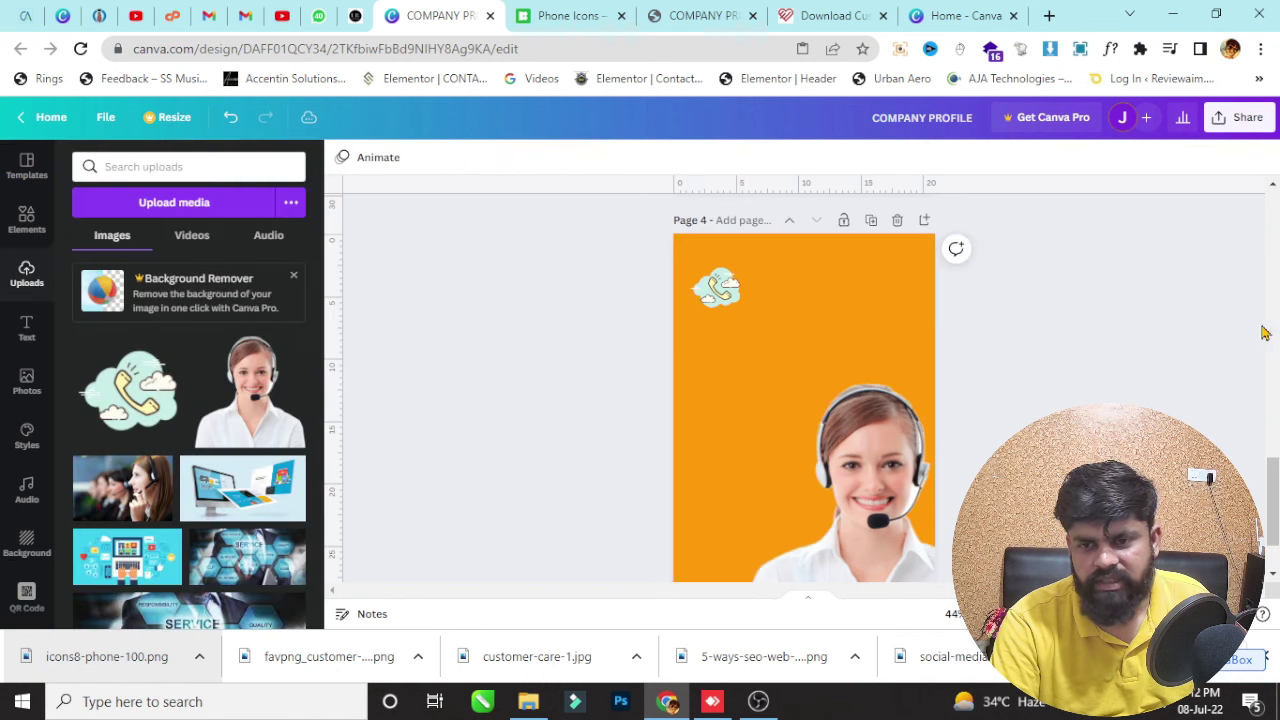
pyautogui.click(694, 289)
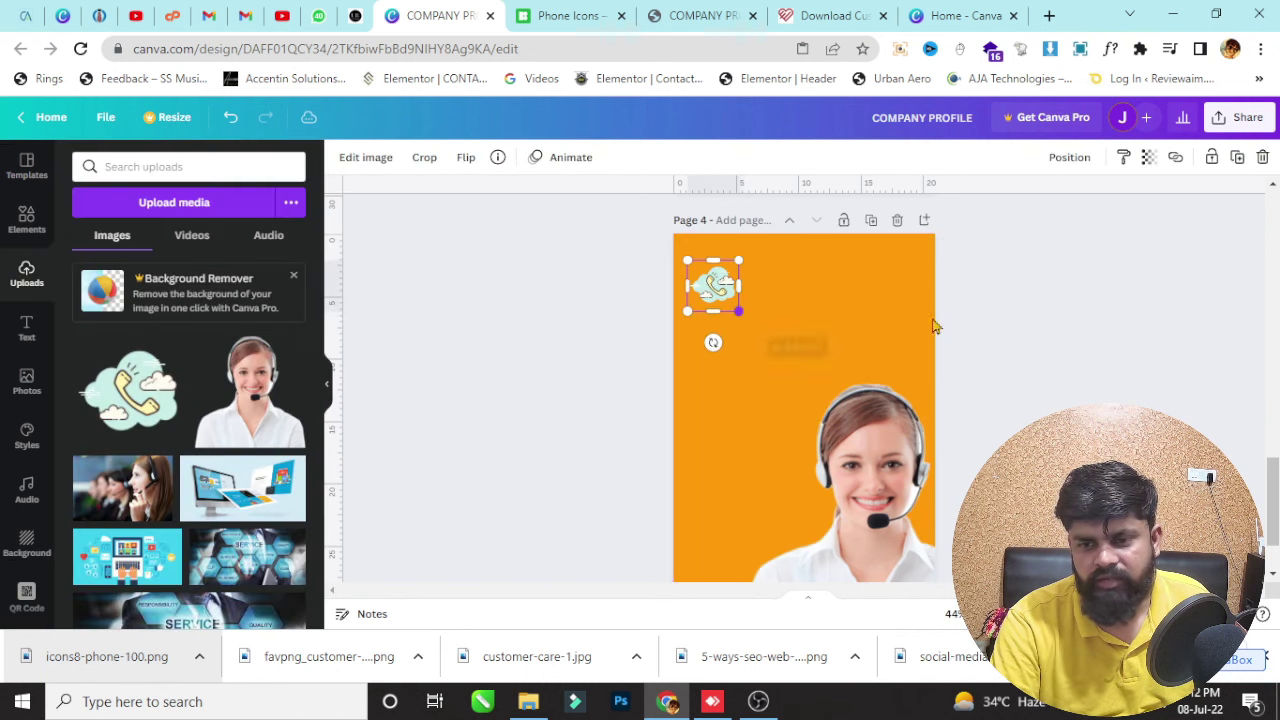
pyautogui.click(737, 323)
pyautogui.click(711, 287)
pyautogui.click(1043, 334)
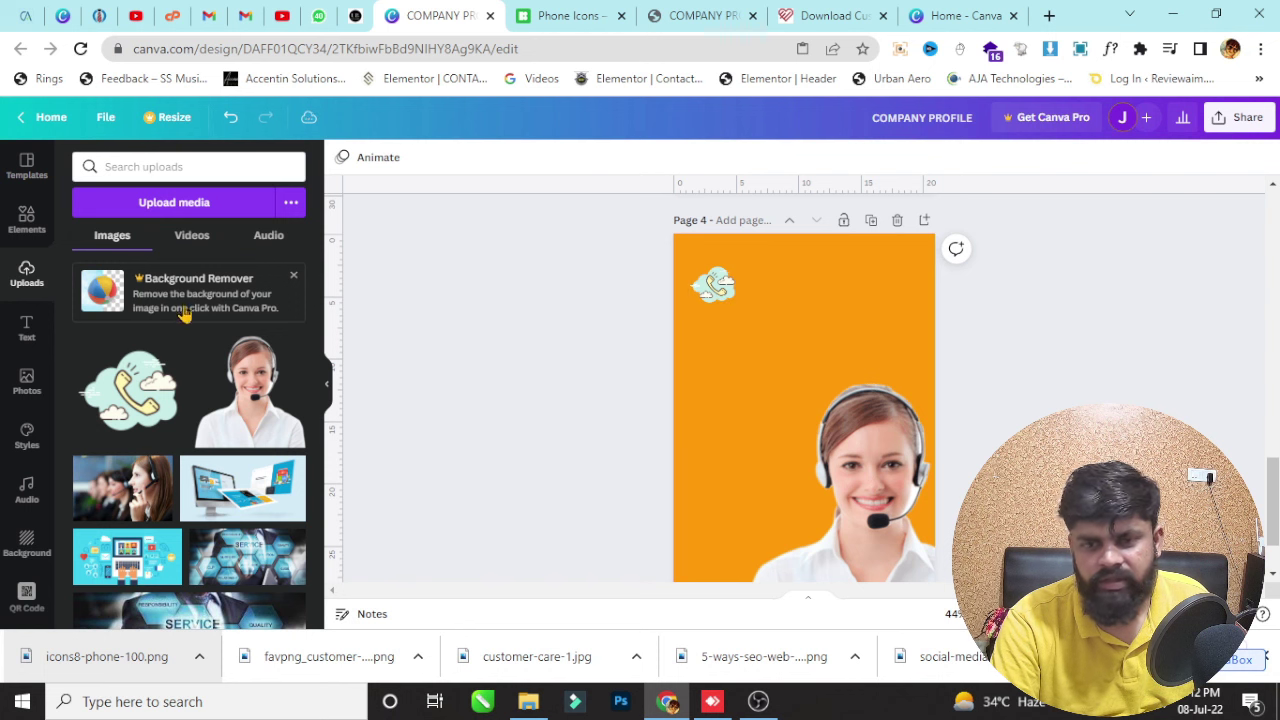
# - Copy the phone-number text from page 1 and paste it beside the Page 4 phone icon
pyautogui.click(22, 333)
pyautogui.scroll(3, 489, 411)
pyautogui.scroll(5, 574, 411)
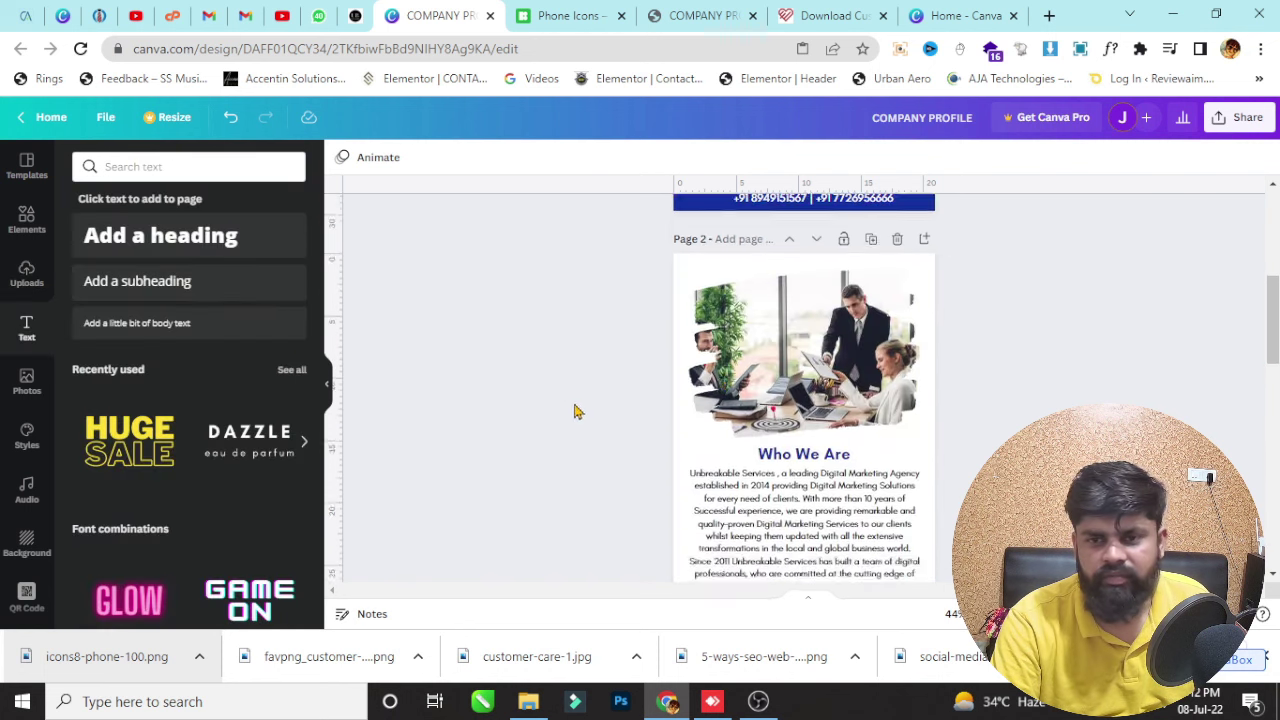
pyautogui.scroll(2, 700, 380)
pyautogui.rightClick(787, 388)
pyautogui.click(835, 366)
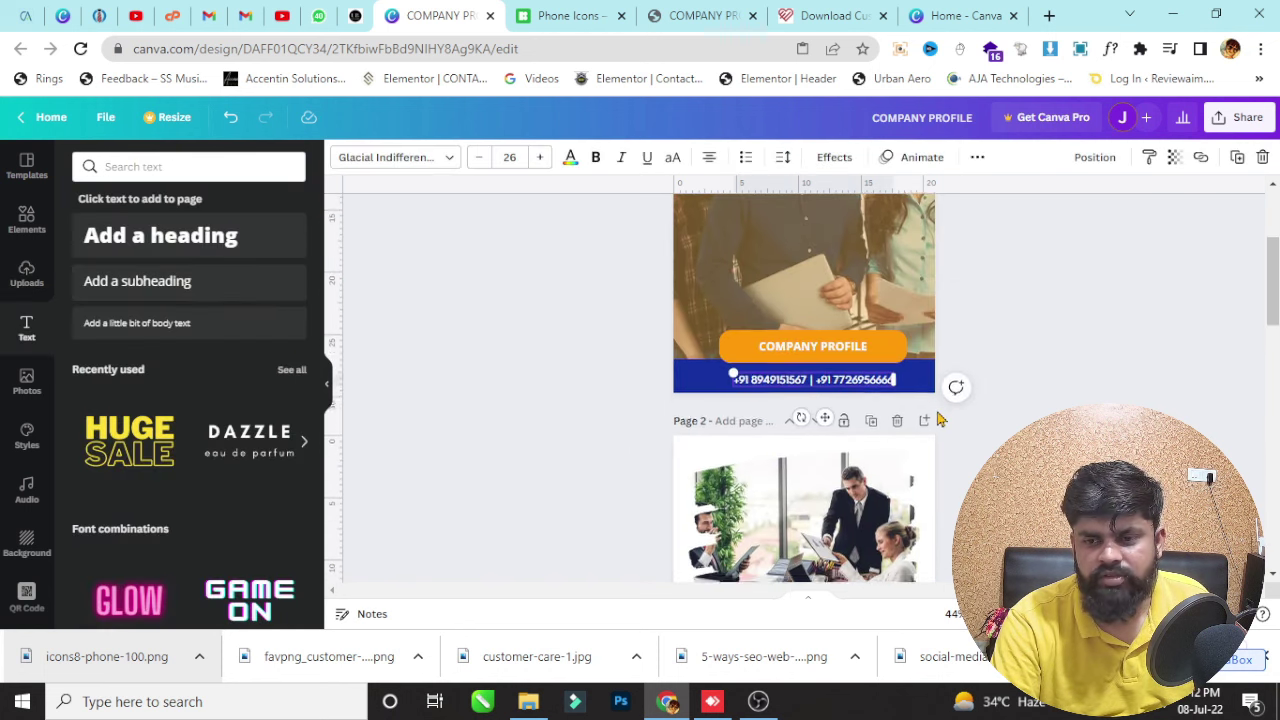
pyautogui.scroll(-6, 926, 408)
pyautogui.scroll(-3, 795, 409)
pyautogui.rightClick(795, 409)
pyautogui.click(850, 451)
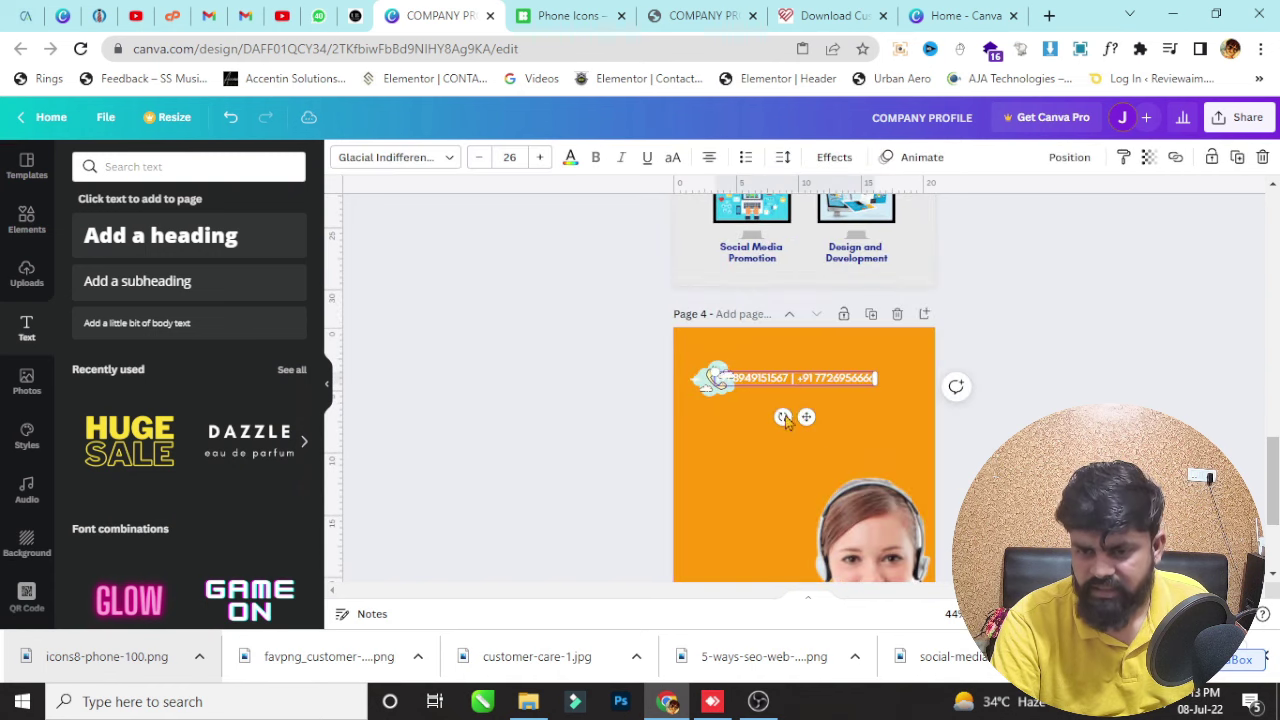
pyautogui.moveTo(822, 377); pyautogui.dragTo(839, 378)
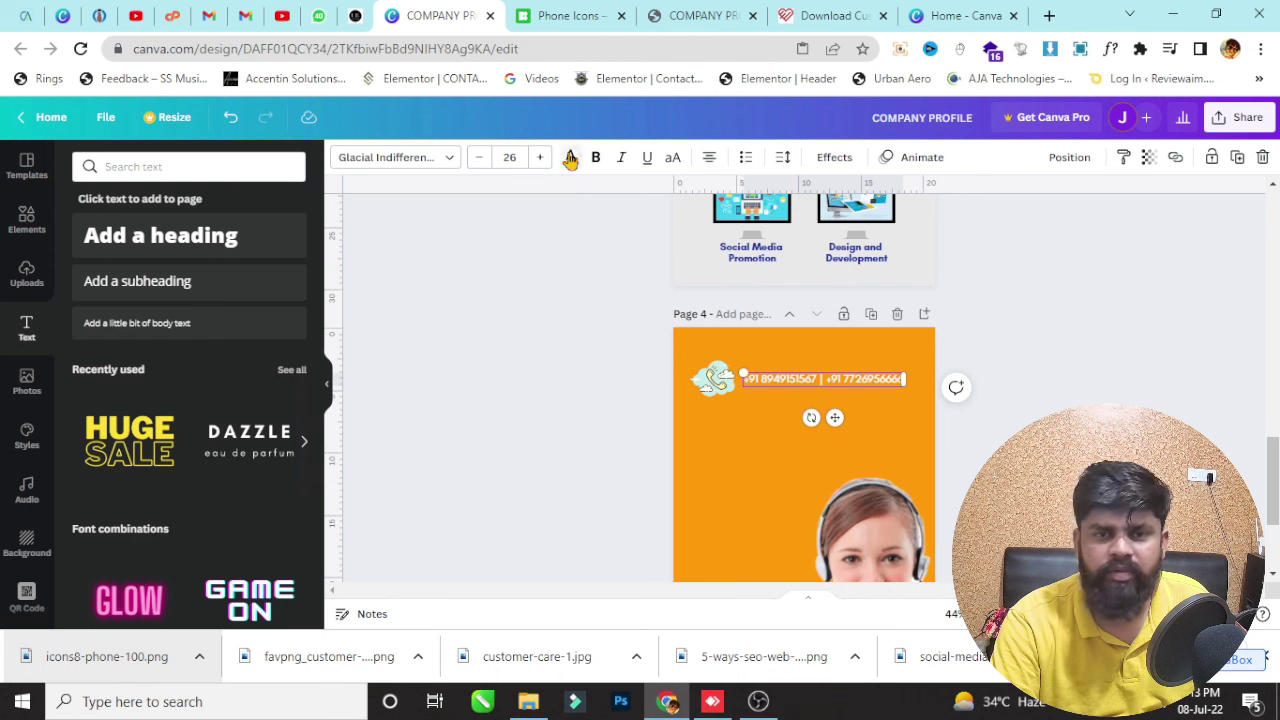
# - Make the phone-number text black
pyautogui.click(570, 160)
pyautogui.click(127, 234)
pyautogui.click(1000, 380)
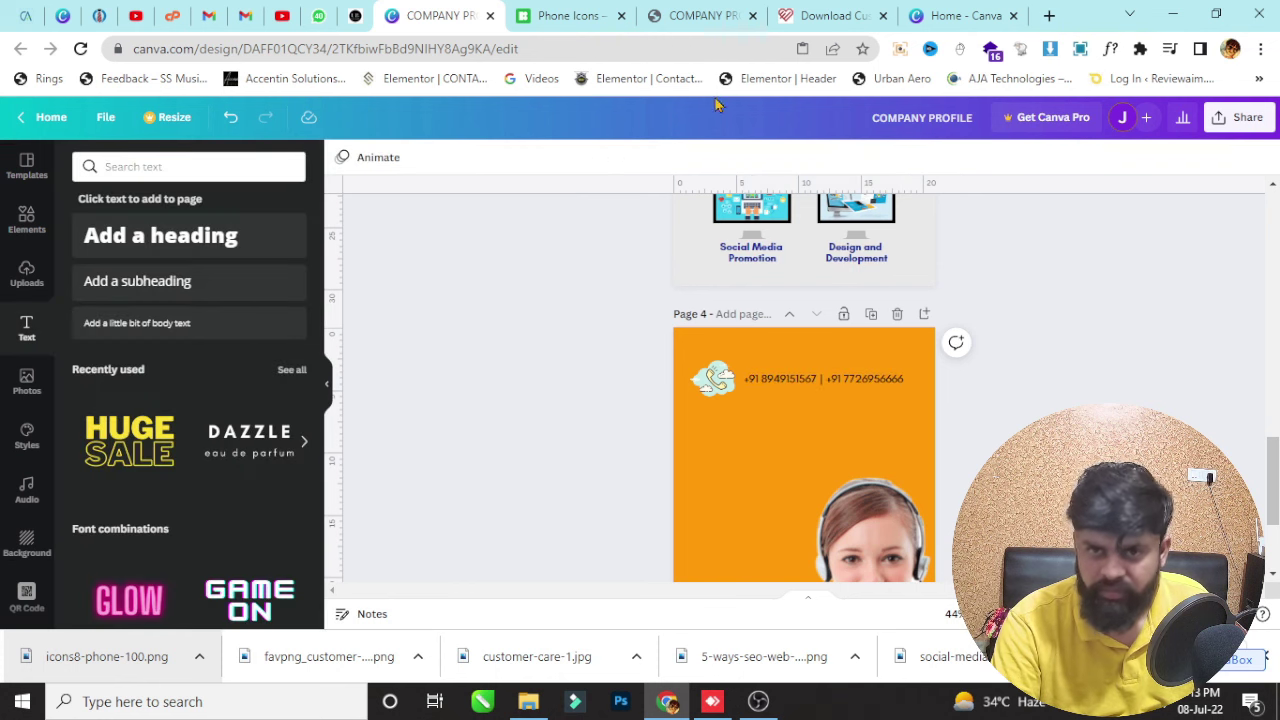
pyautogui.click(700, 15)
pyautogui.click(568, 15)
# - Return from the FAVPNG page to Icons8's phone icons and dismiss the link-reminder message
pyautogui.click(851, 12)
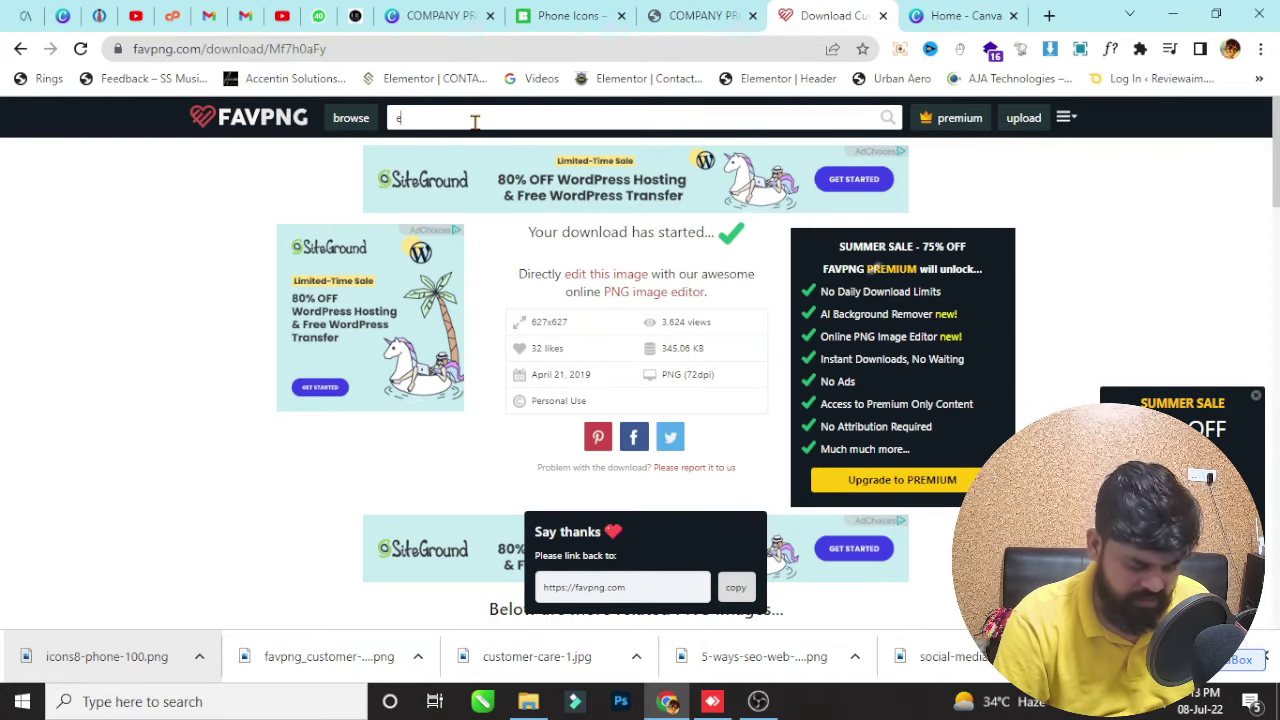
pyautogui.write('e')
pyautogui.click(568, 15)
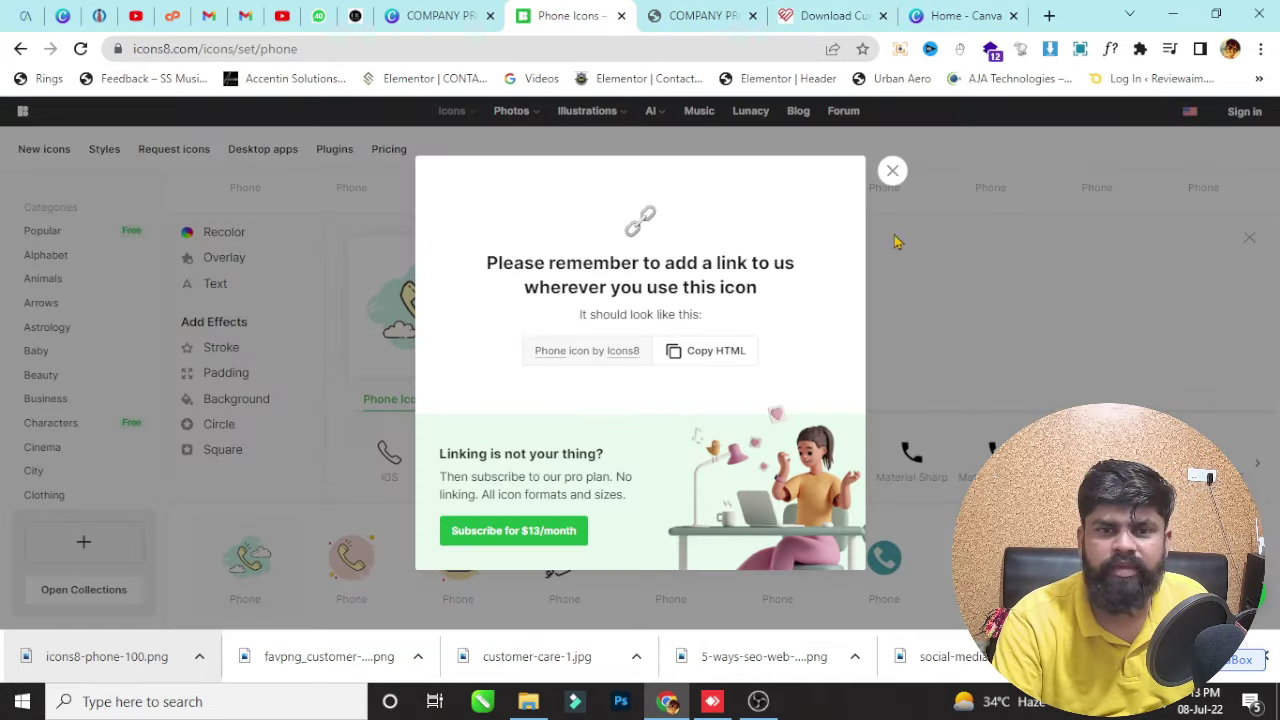
pyautogui.click(400, 234)
pyautogui.scroll(5, 400, 234)
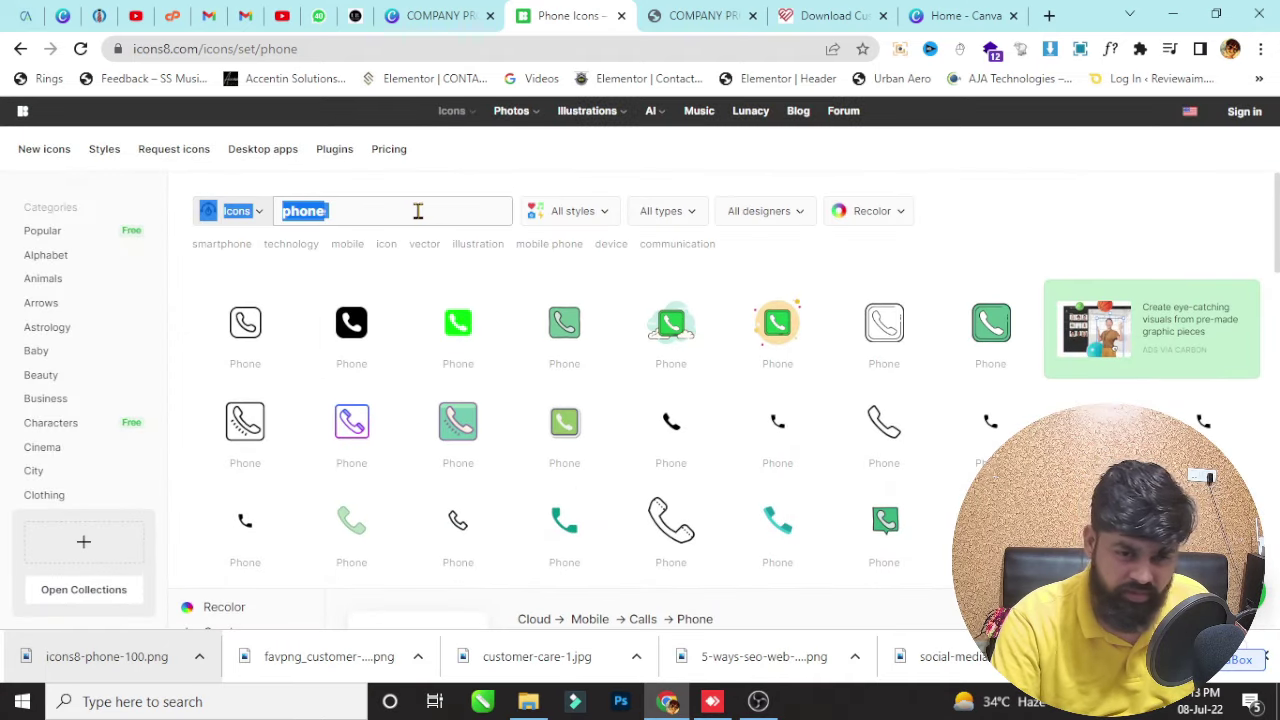
# - Search Icons8 for 'email' and open the cloud mail icon's download options
pyautogui.click(418, 212)
pyautogui.write('email')
pyautogui.press('Return')
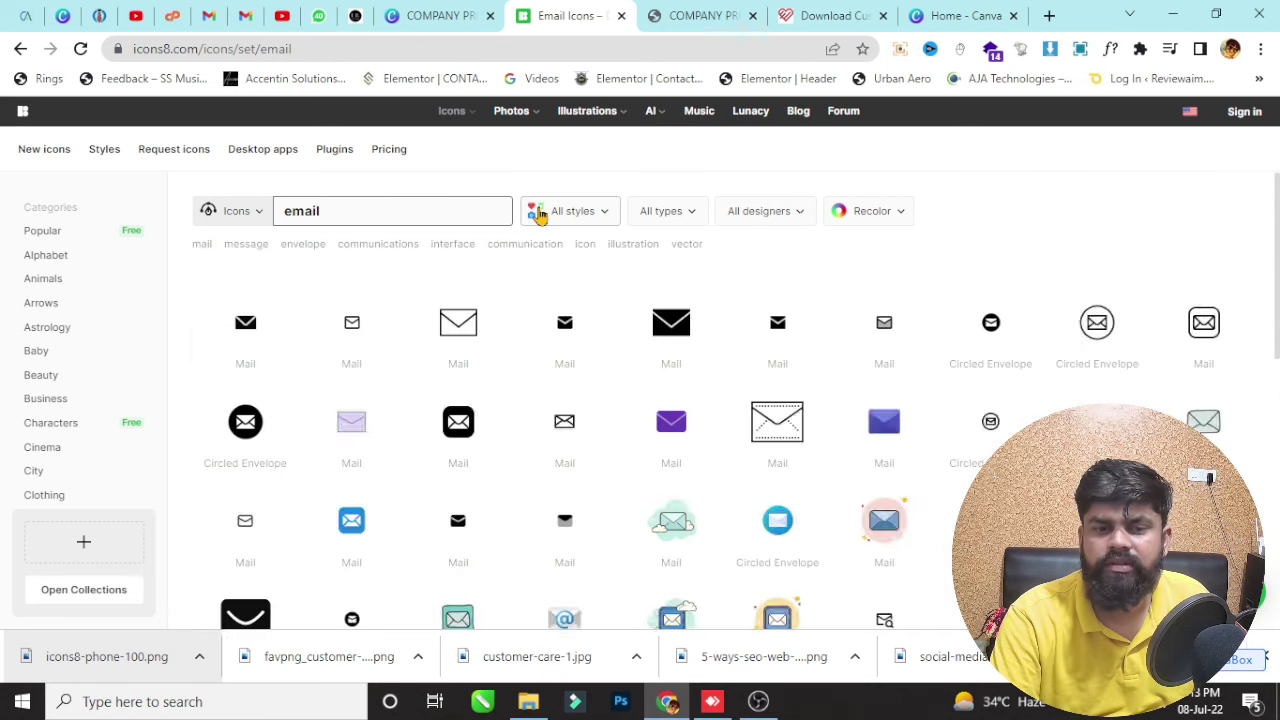
pyautogui.scroll(-1, 884, 432)
pyautogui.click(900, 436)
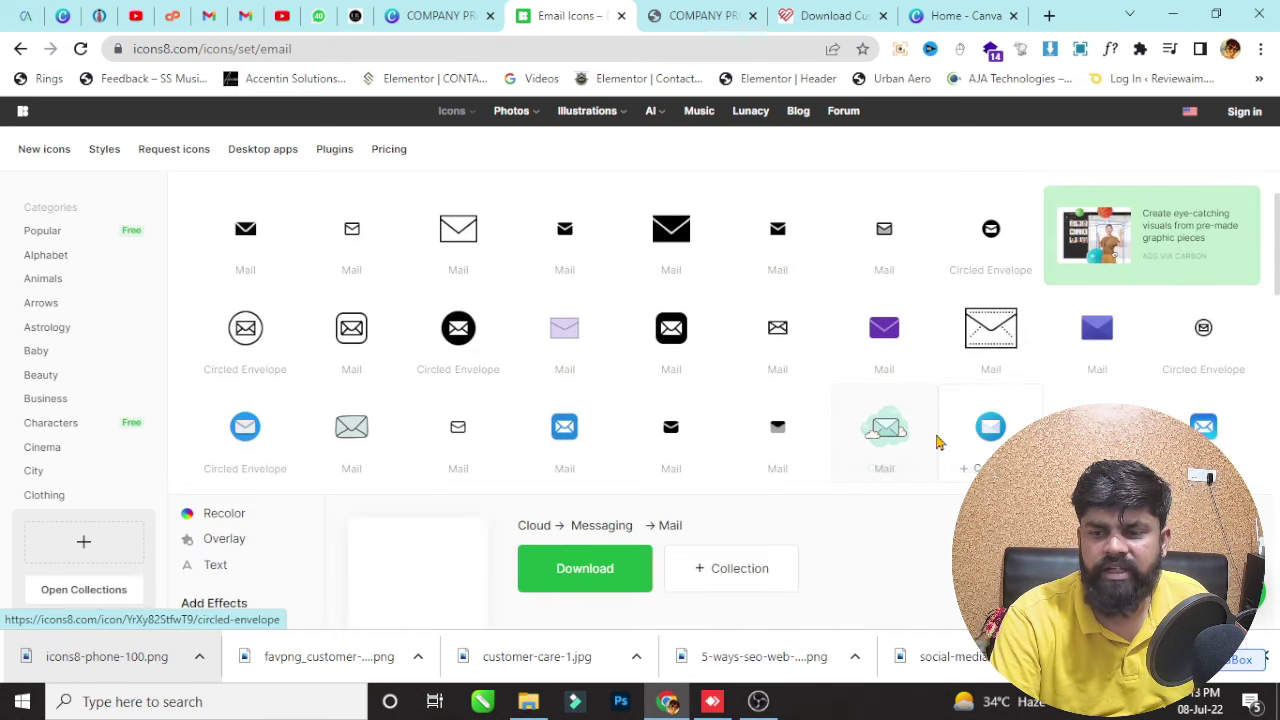
pyautogui.click(588, 270)
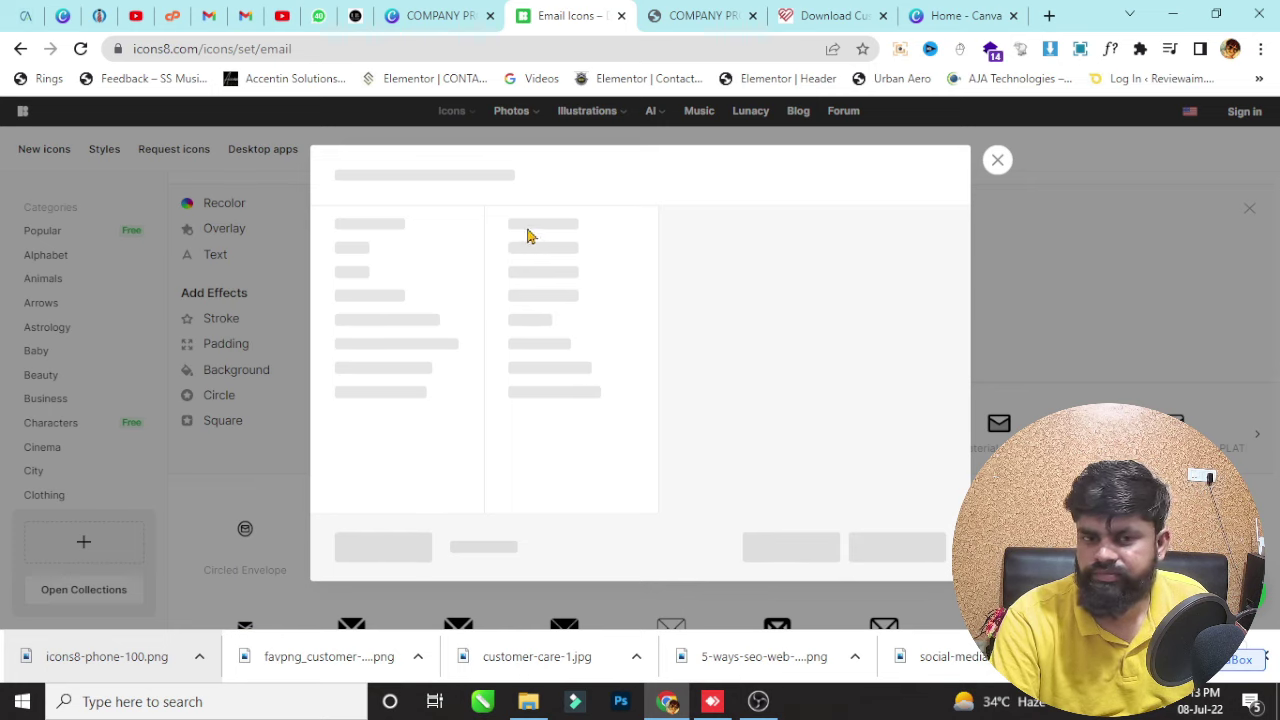
# - Retry the stuck mail icon downloads, reopen the cloud mail download, and copy the page address
pyautogui.click(997, 160)
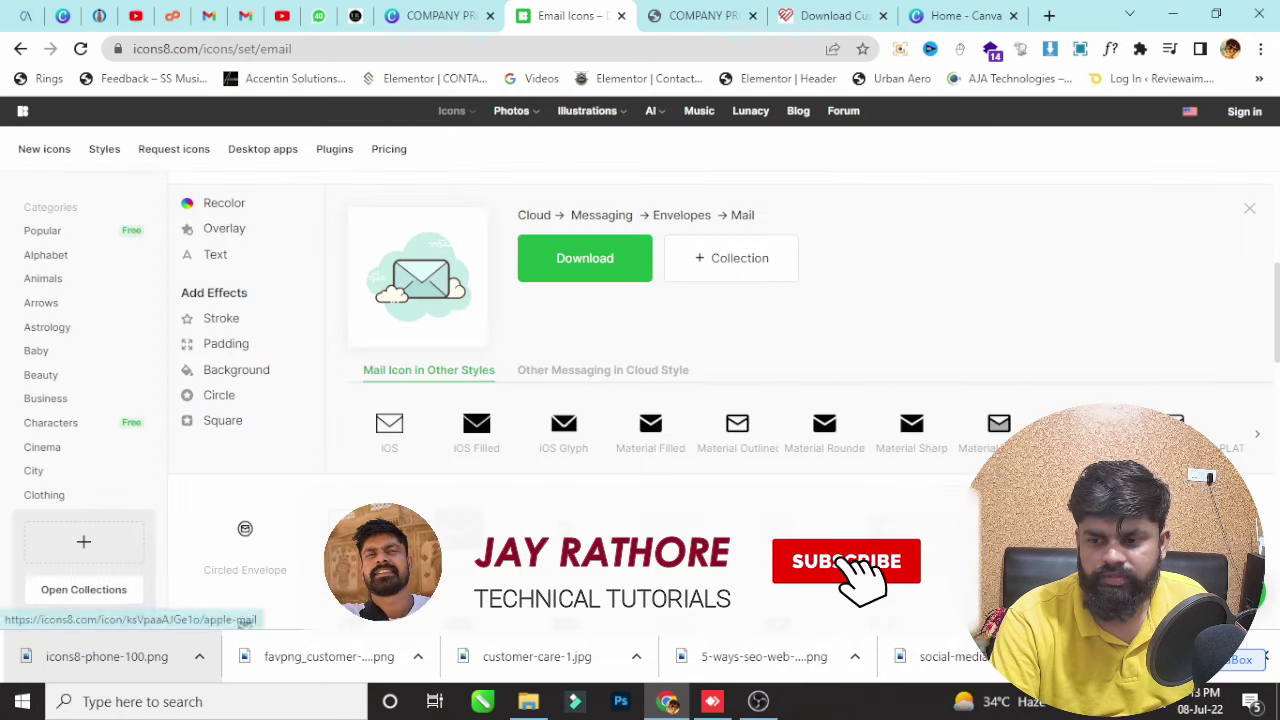
pyautogui.click(585, 258)
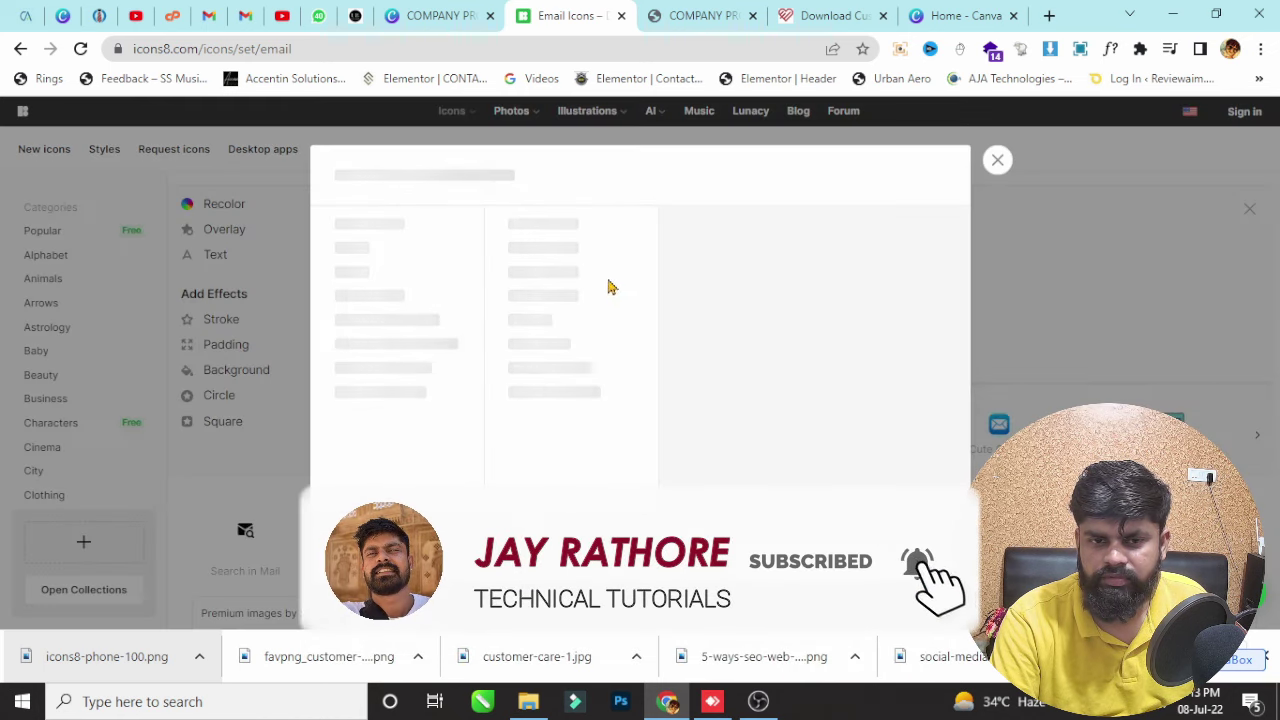
pyautogui.click(997, 162)
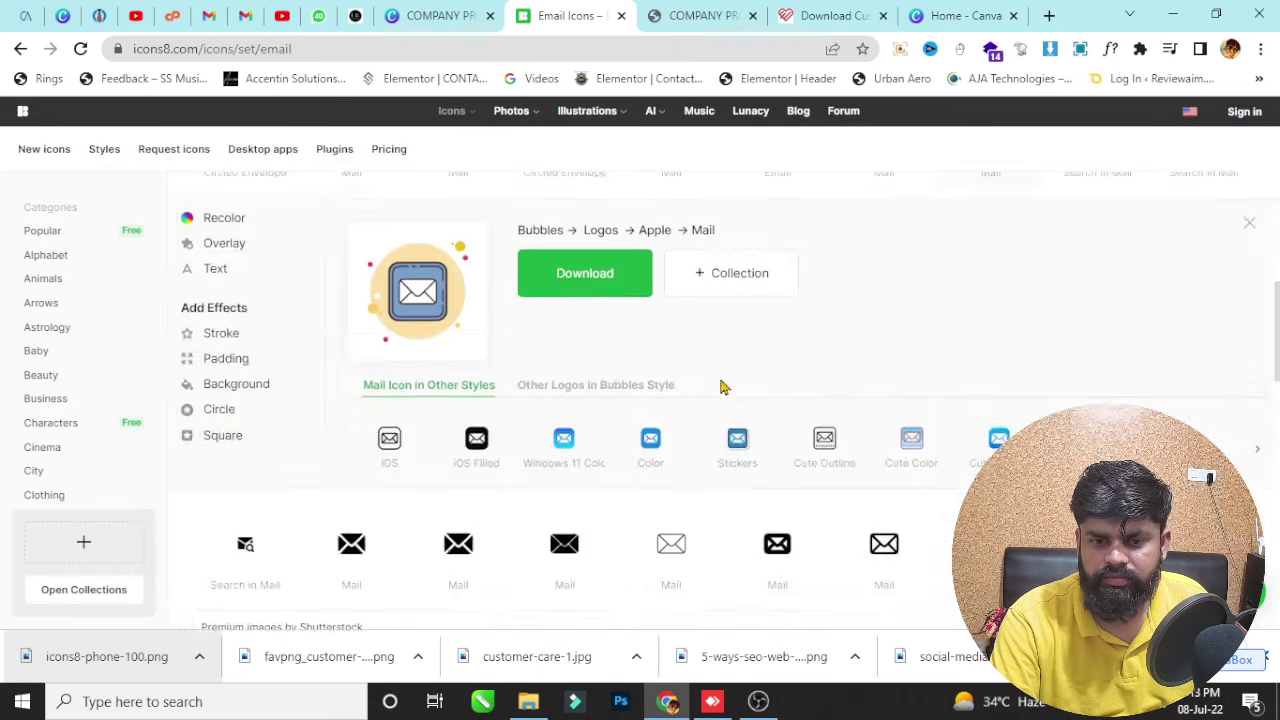
pyautogui.click(884, 318)
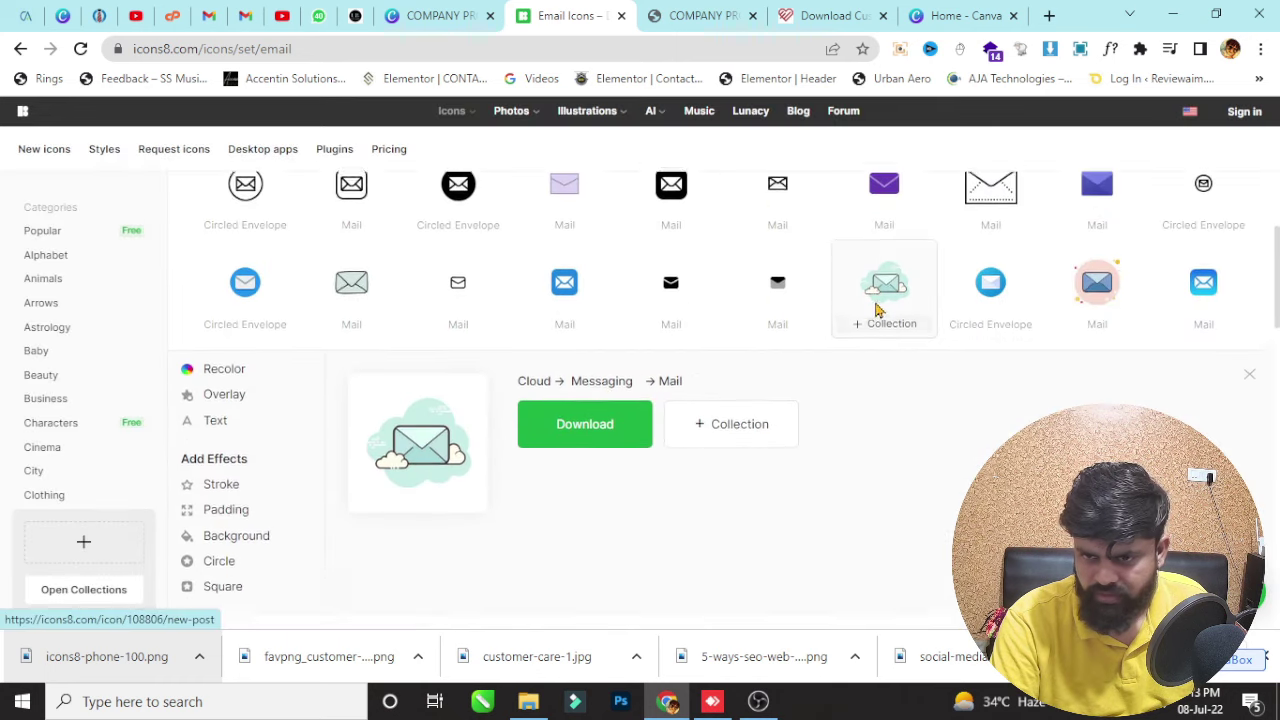
pyautogui.click(586, 270)
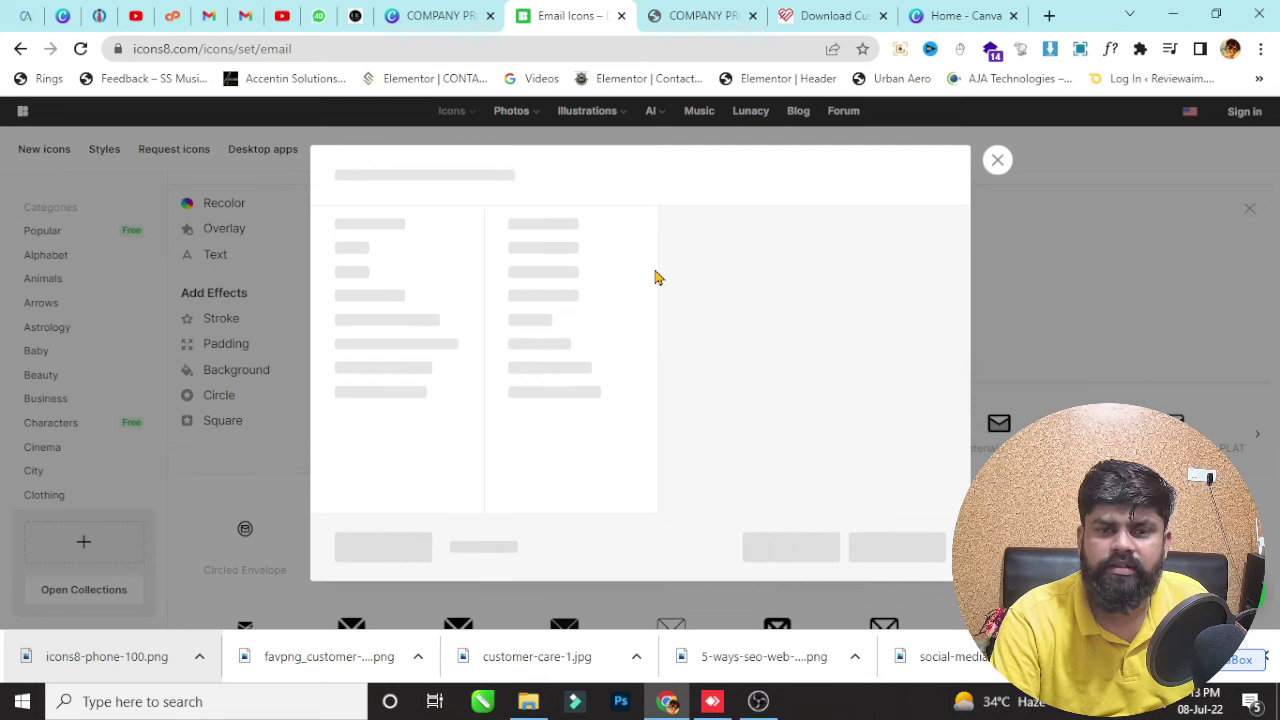
pyautogui.click(337, 48)
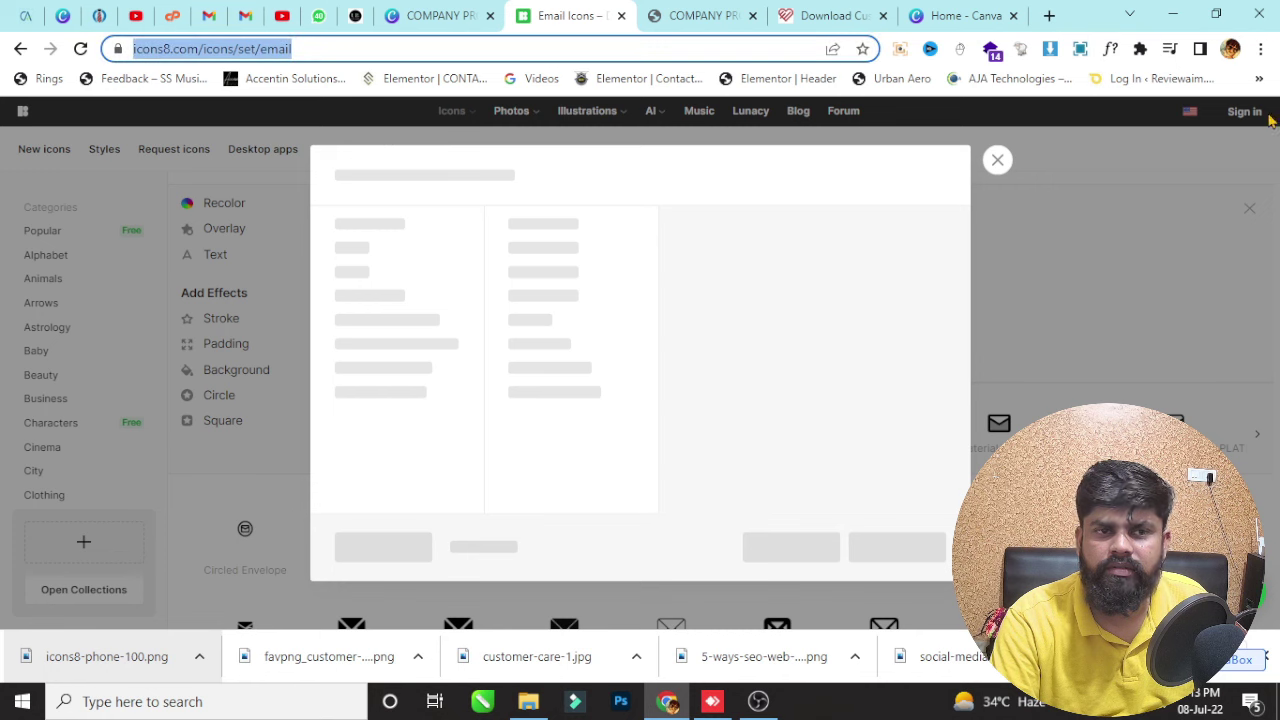
# - Load the copied Icons8 email icons page in a new incognito window
pyautogui.click(1262, 49)
pyautogui.click(1222, 121)
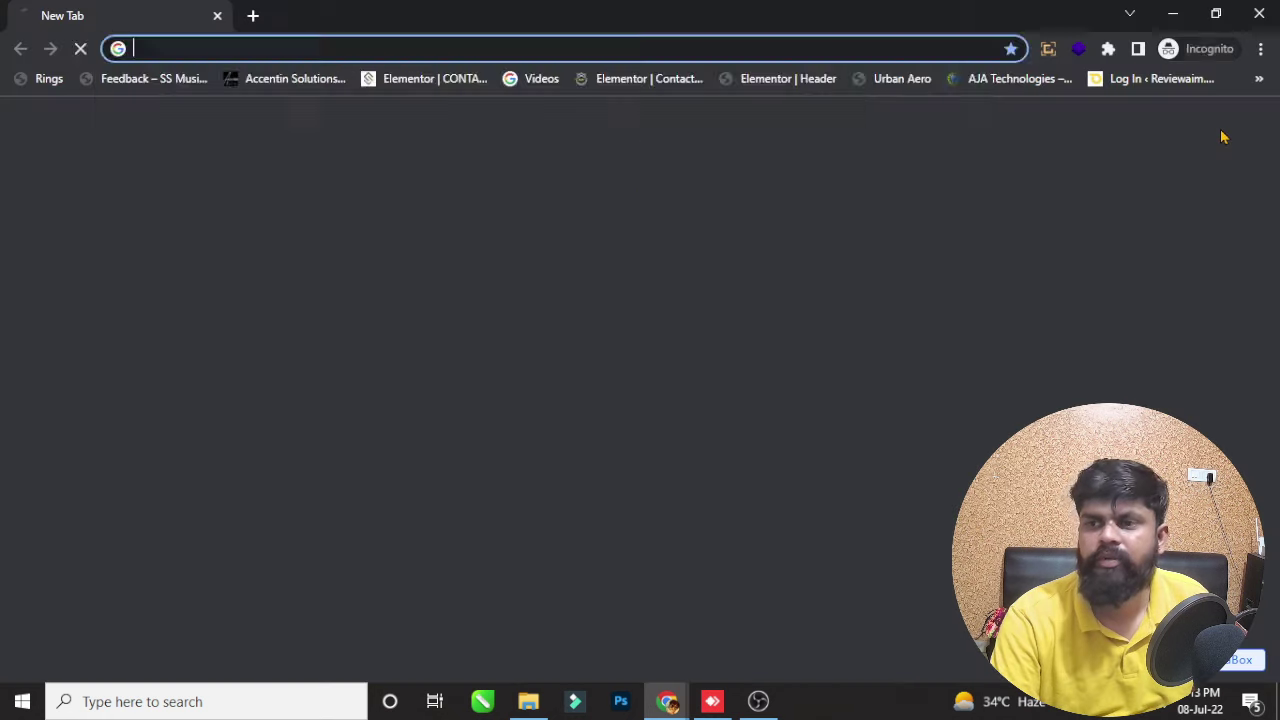
pyautogui.write('https://icons8.com/icons/set/email')
pyautogui.press('Return')
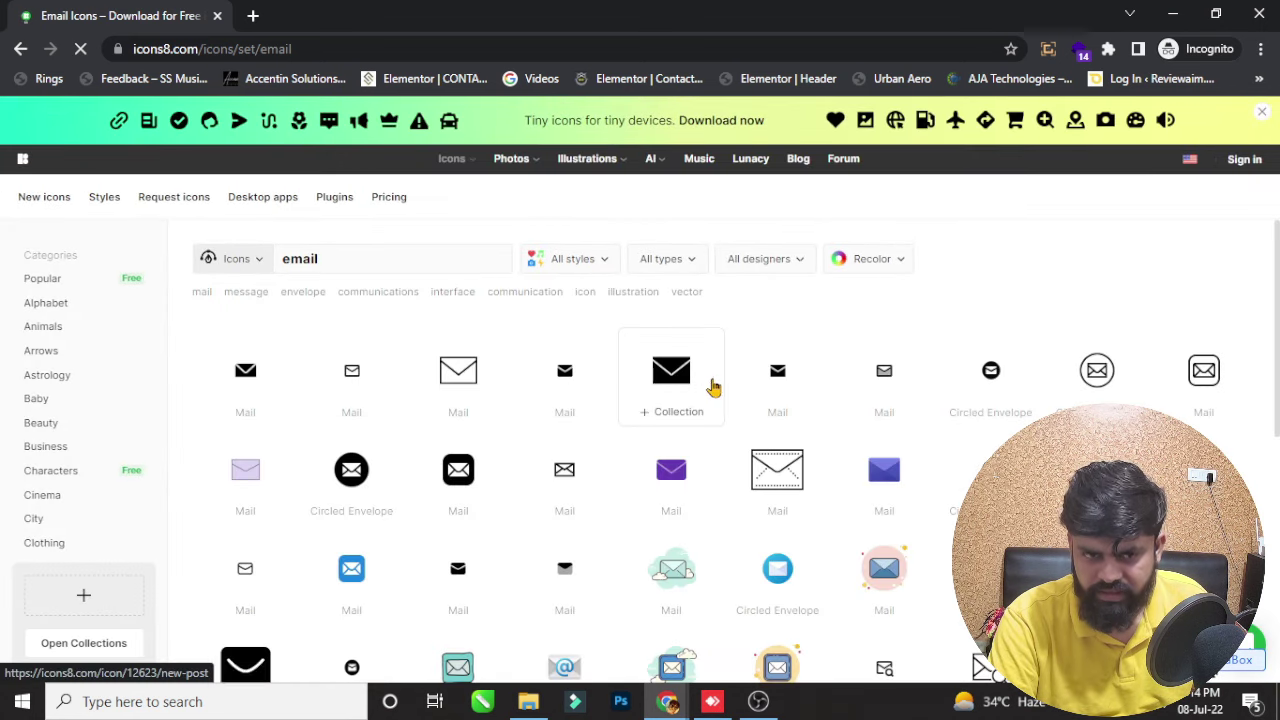
# - Download the cloud mail icon as icons8-mail-100 PNG to the Desktop, then return to Canva
pyautogui.click(884, 568)
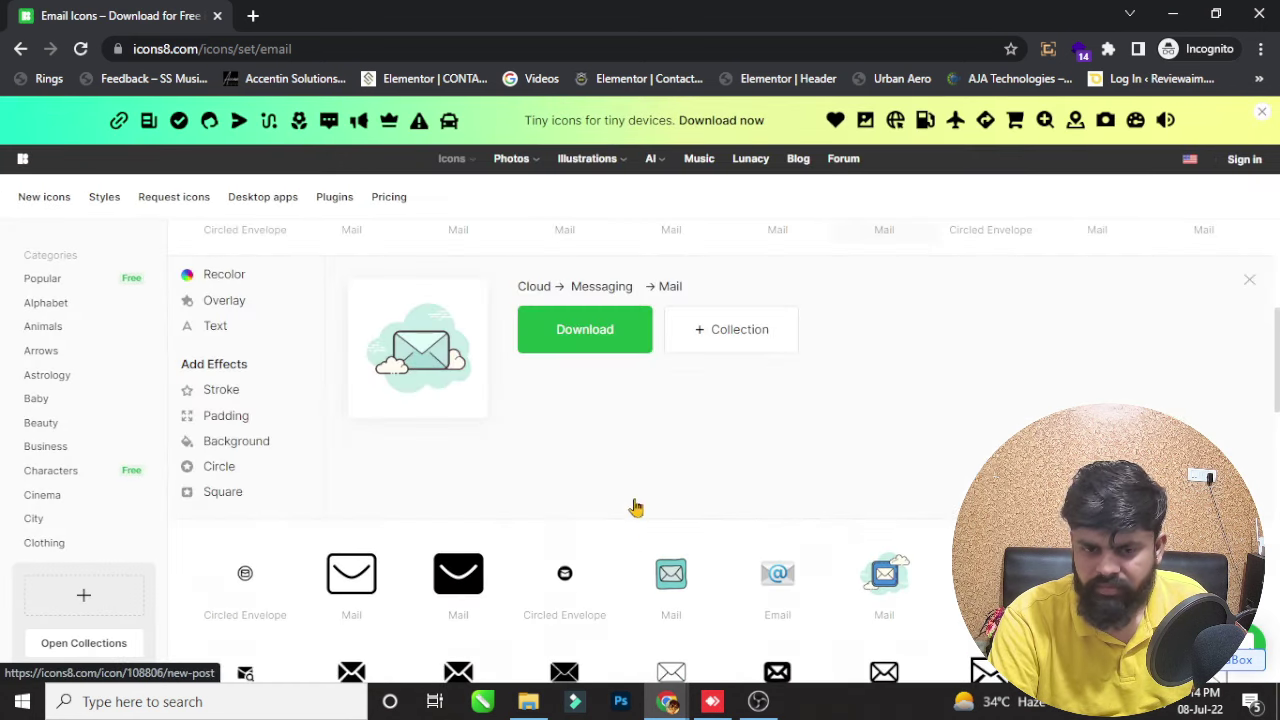
pyautogui.click(598, 315)
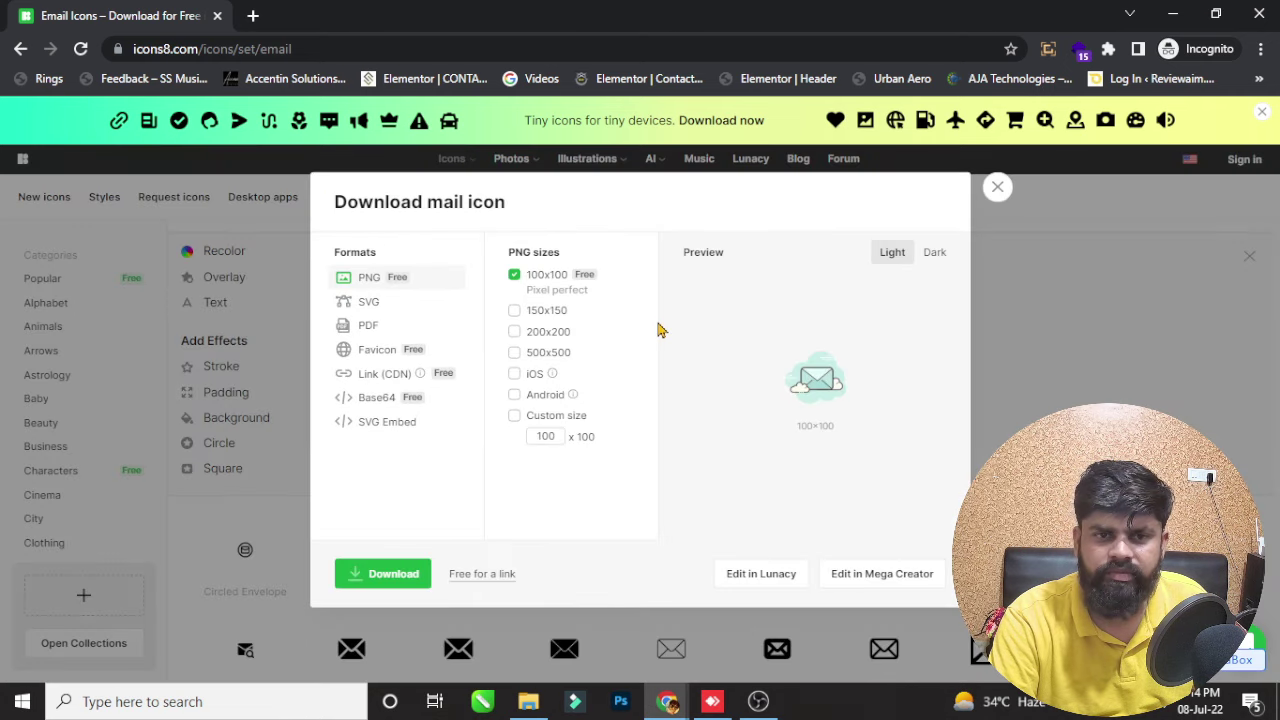
pyautogui.click(513, 284)
pyautogui.click(515, 415)
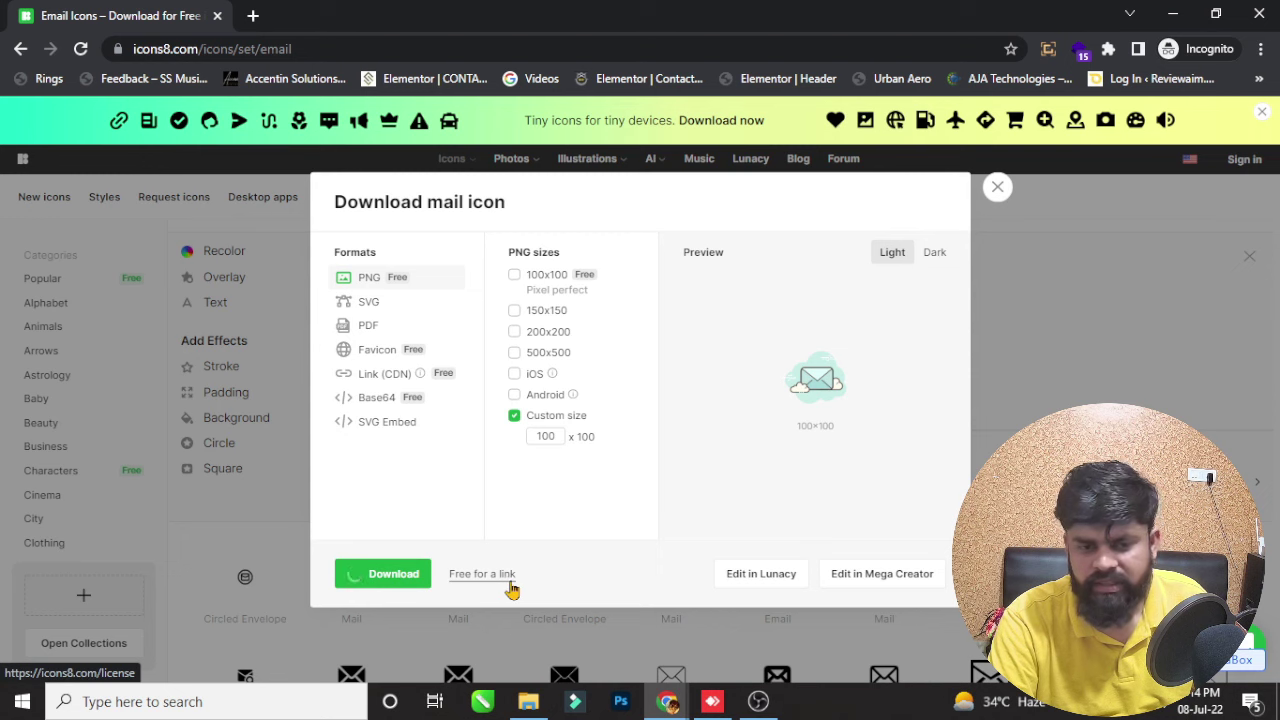
pyautogui.click(100, 169)
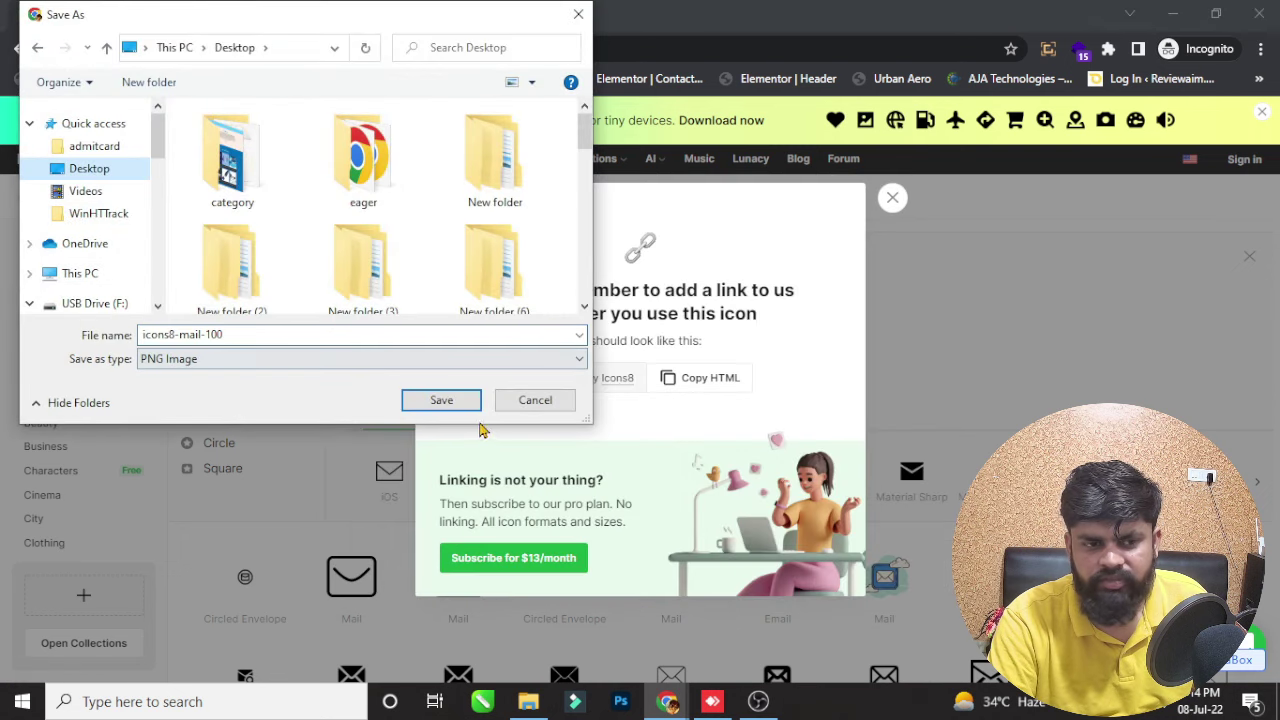
pyautogui.click(470, 406)
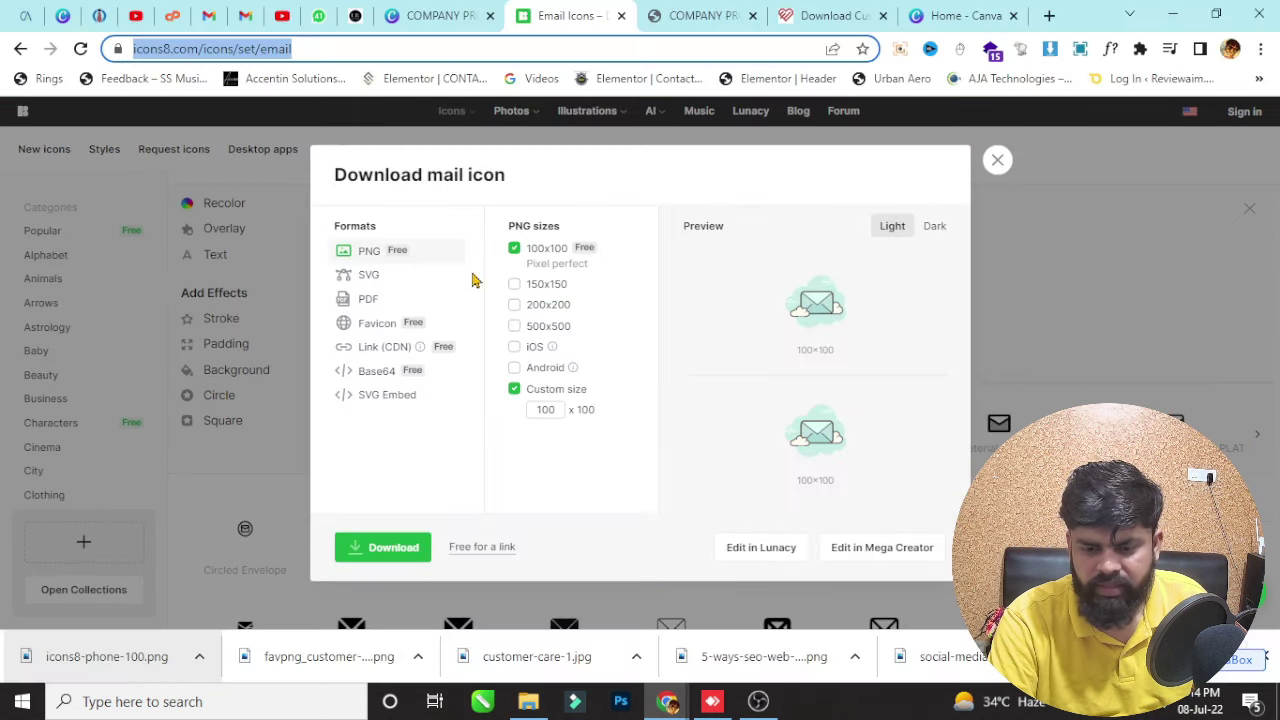
pyautogui.click(443, 18)
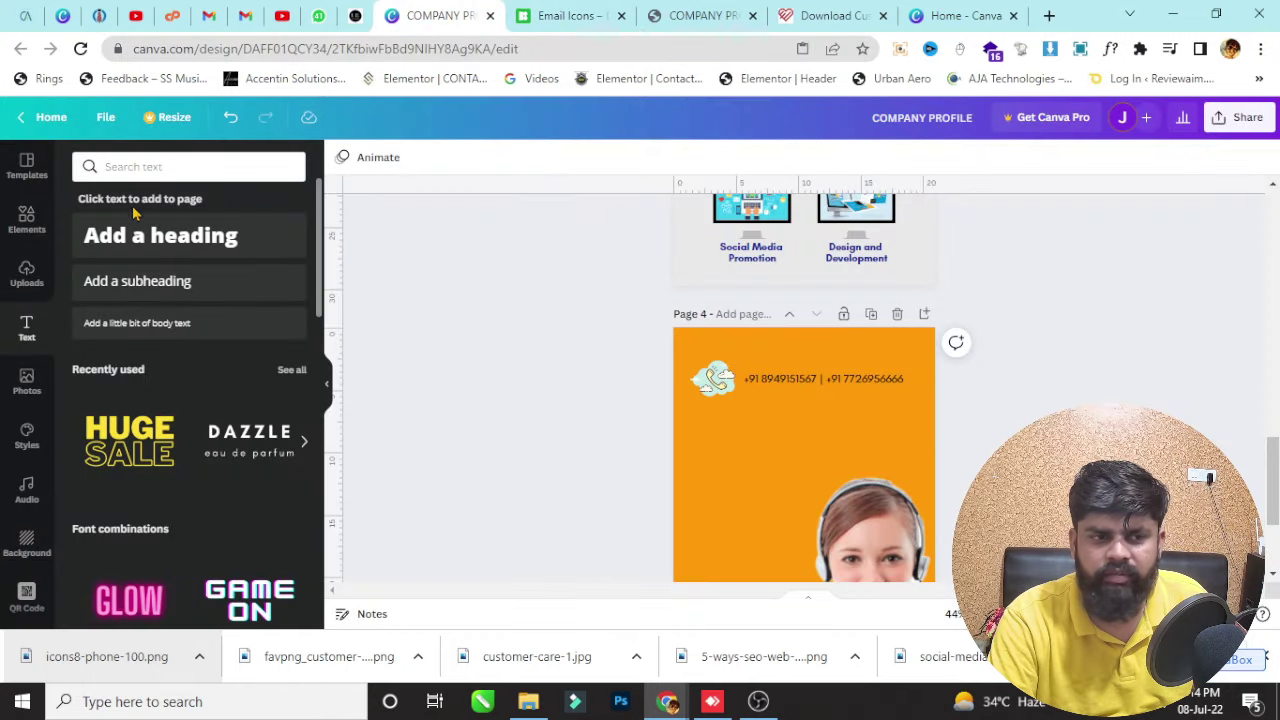
# - In Canva's Uploads, start uploading media from the Desktop folder
pyautogui.click(27, 222)
pyautogui.click(27, 274)
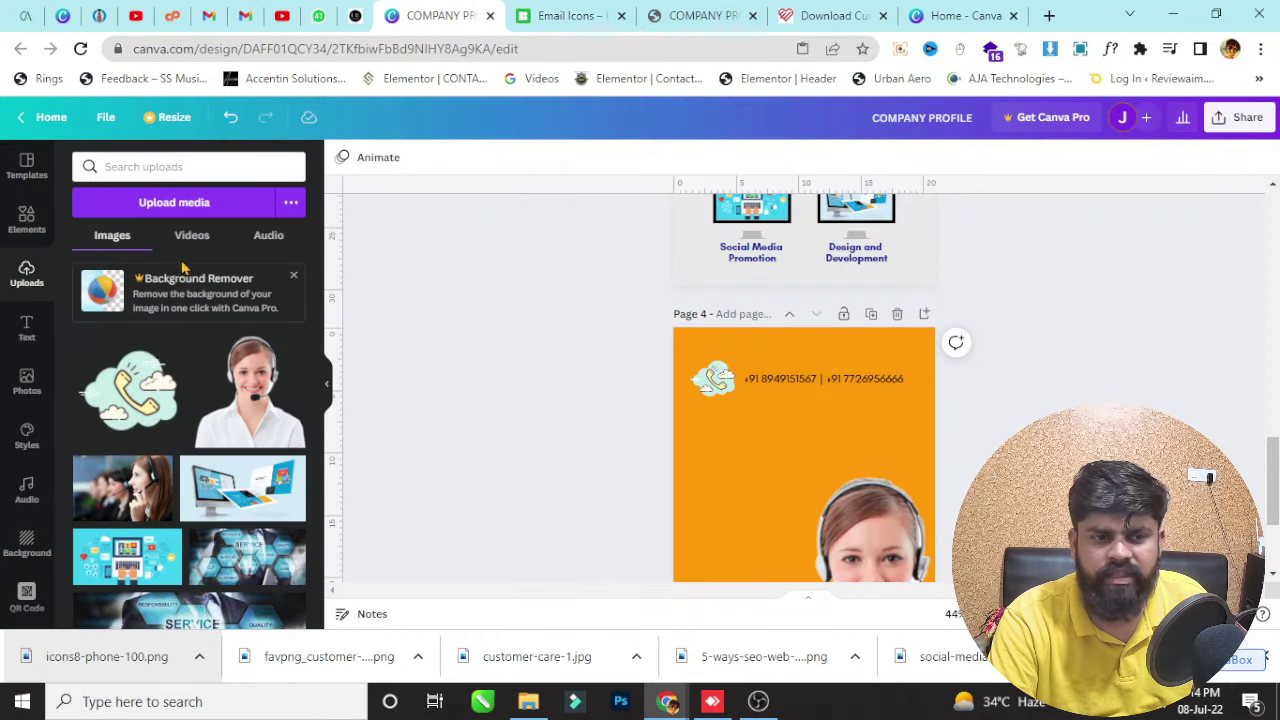
pyautogui.click(181, 204)
pyautogui.click(100, 168)
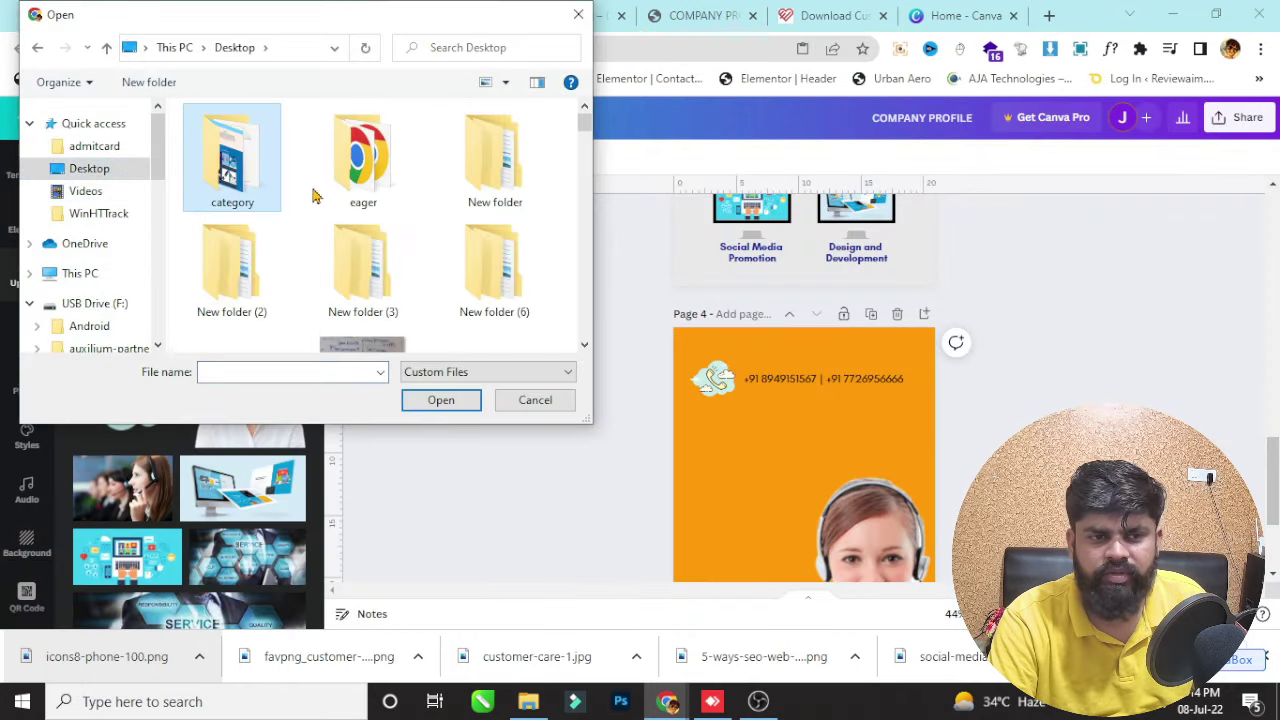
# - Locate icons8-mail-100 among the Desktop files and upload it
pyautogui.press('Right')
pyautogui.press('Down')
pyautogui.press('Down')
pyautogui.press('Down')
pyautogui.press('Right')
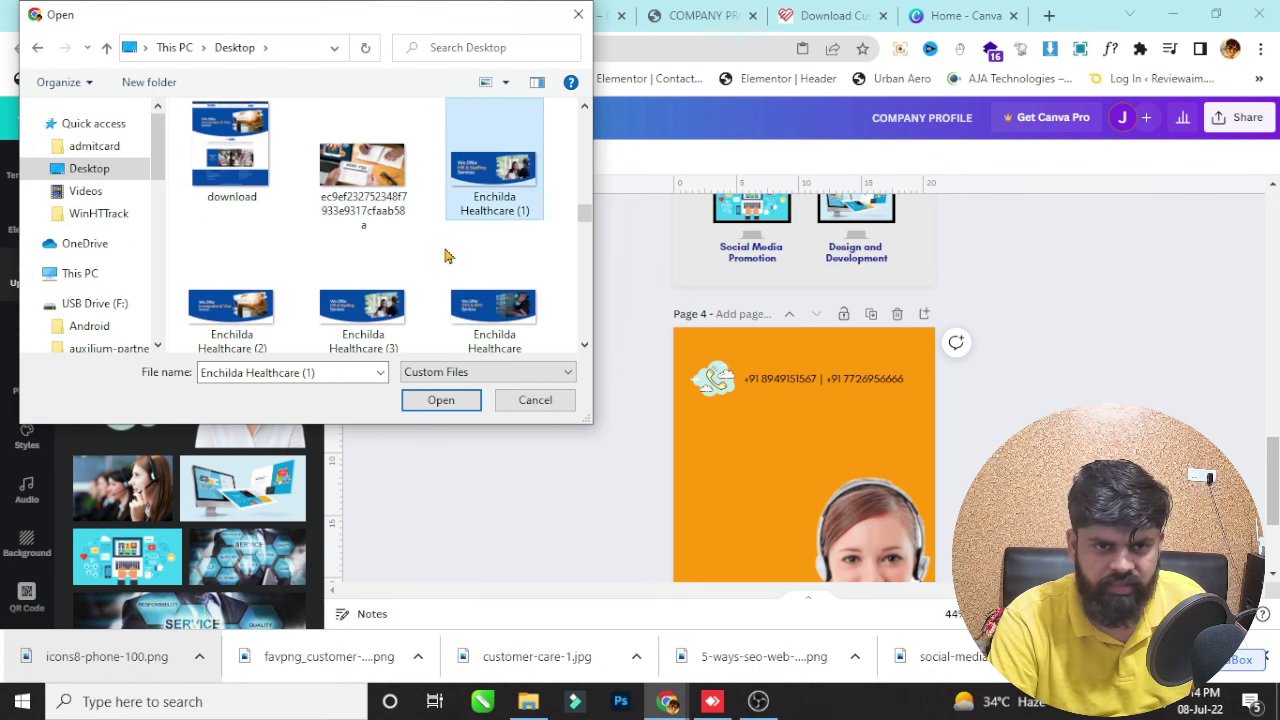
pyautogui.press('Right')
pyautogui.press('Right')
pyautogui.press('Right')
pyautogui.press('Right')
pyautogui.press('Right')
pyautogui.press('Right')
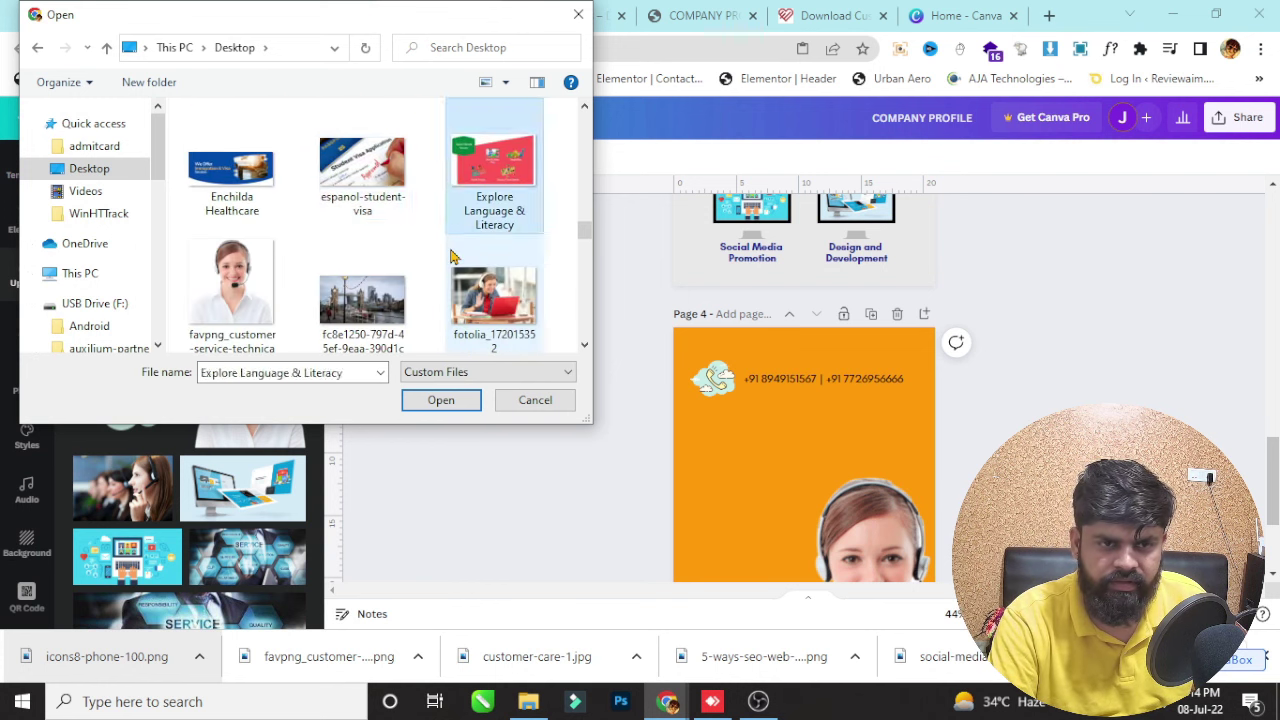
pyautogui.press('Left')
pyautogui.press('Up')
pyautogui.press('Up')
pyautogui.click(760, 630)
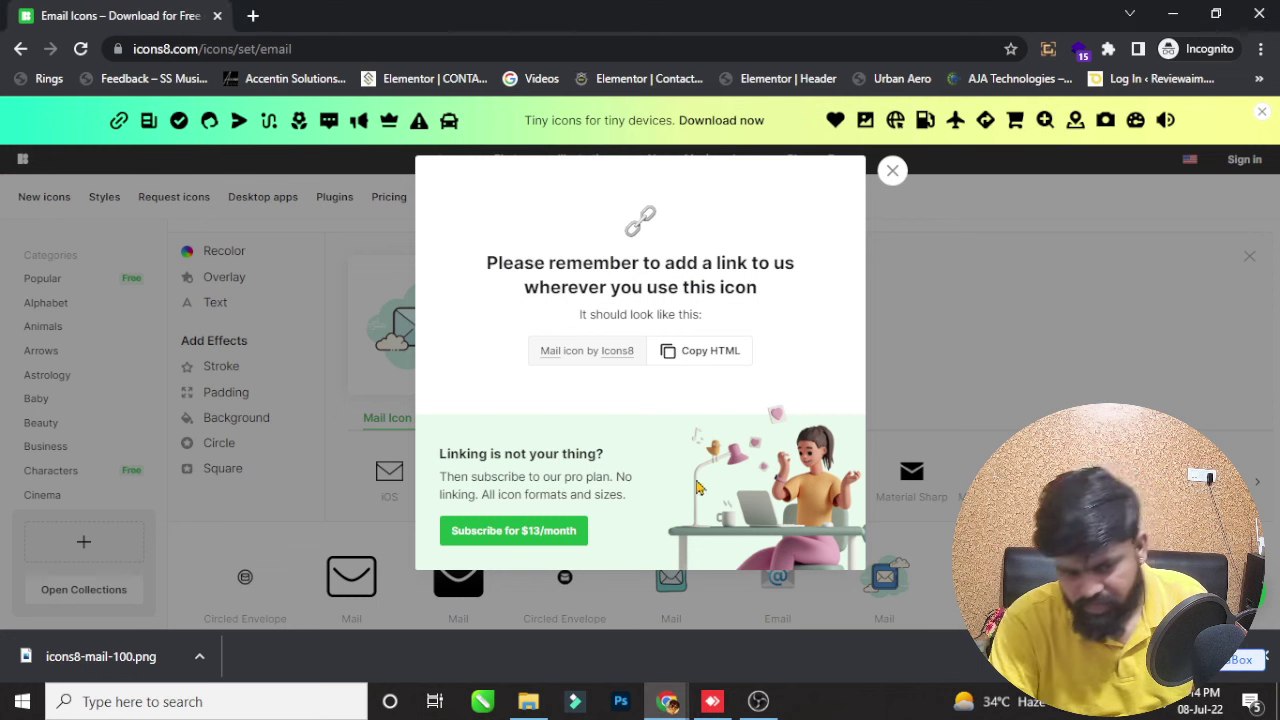
pyautogui.click(1176, 12)
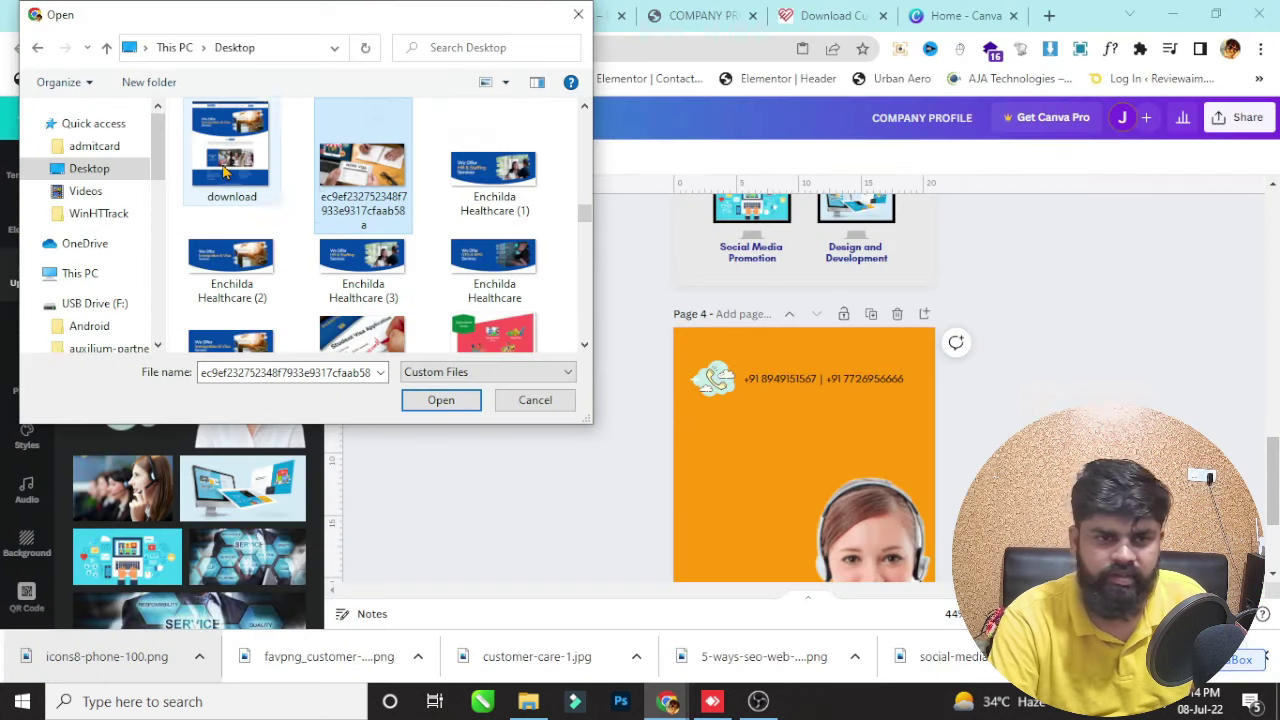
pyautogui.click(228, 168)
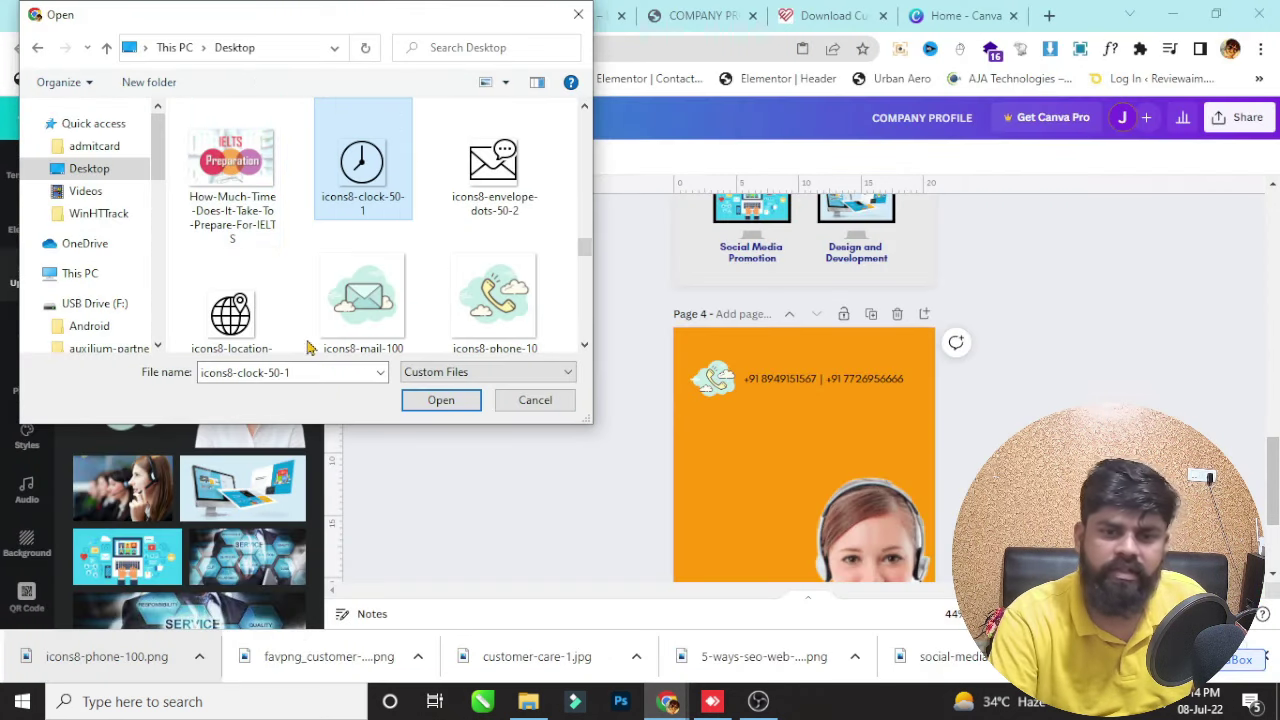
pyautogui.doubleClick(380, 318)
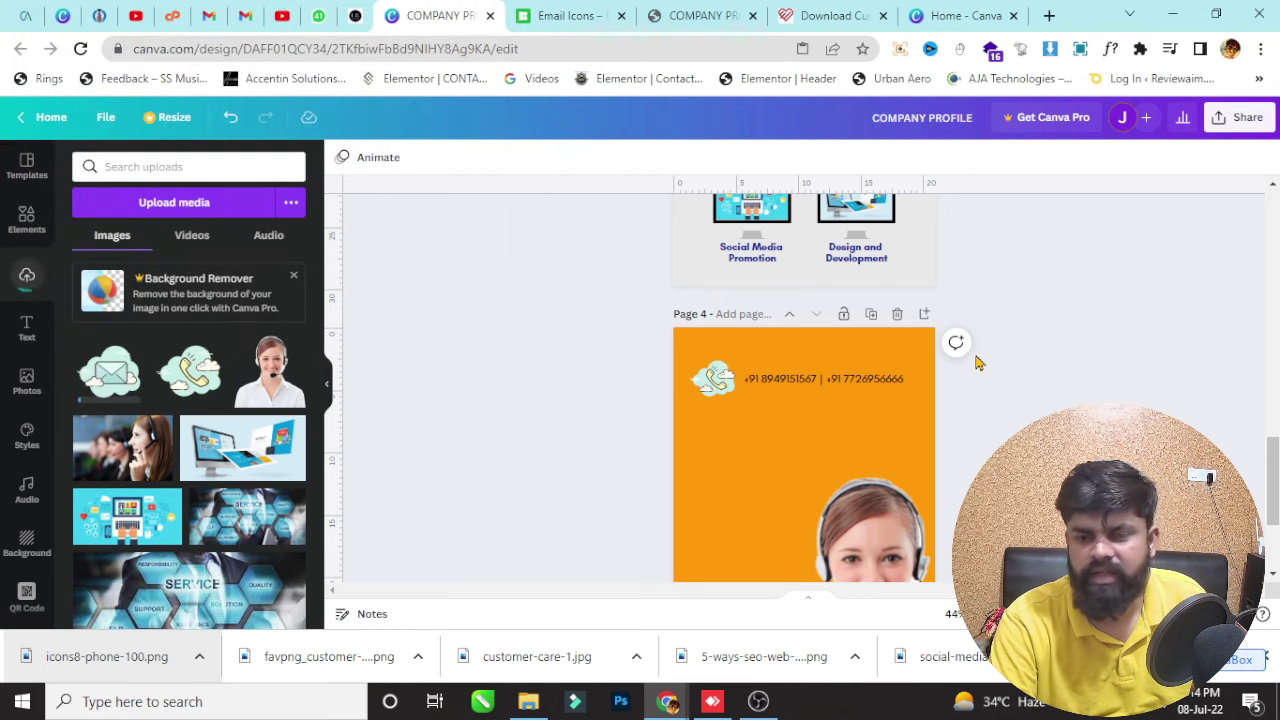
# - Place the shrunken mail icon below the phone icon and duplicate the phone text beside it
pyautogui.click(130, 375)
pyautogui.moveTo(866, 452)
pyautogui.mouseDown()
pyautogui.moveTo(811, 508)
pyautogui.moveTo(735, 457)
pyautogui.moveTo(723, 418)
pyautogui.moveTo(716, 443)
pyautogui.mouseUp()
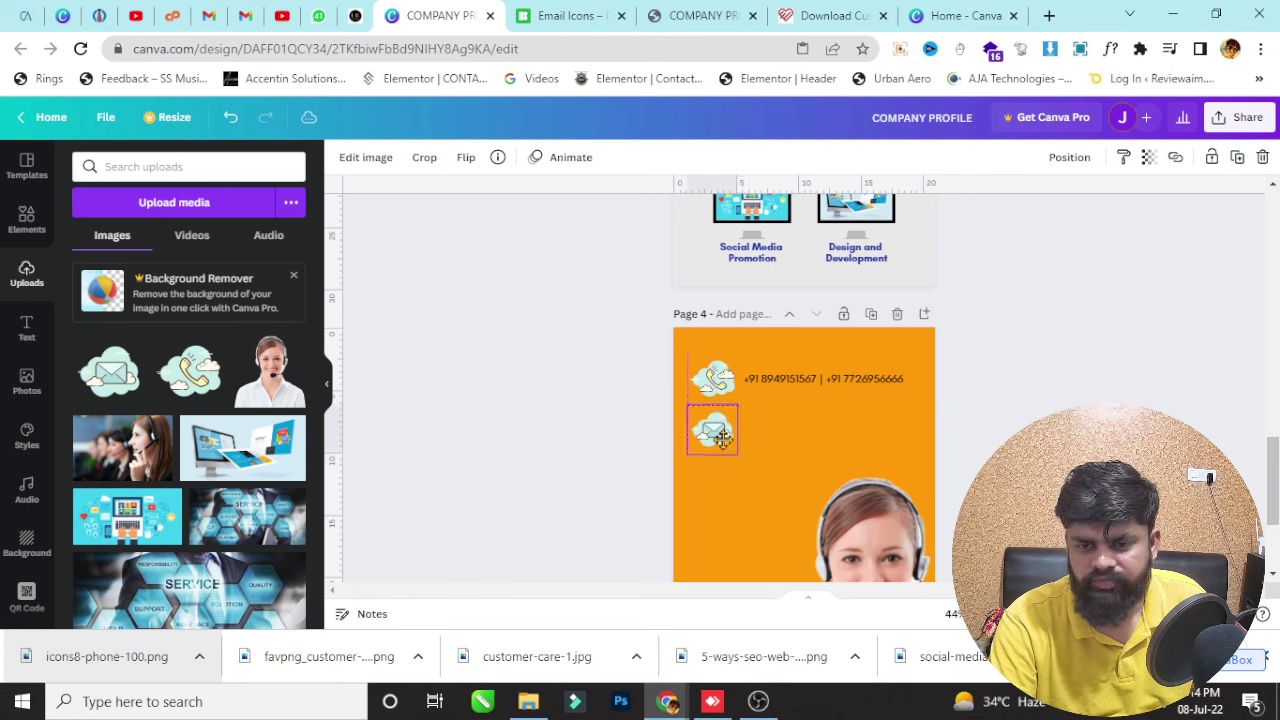
pyautogui.rightClick(797, 379)
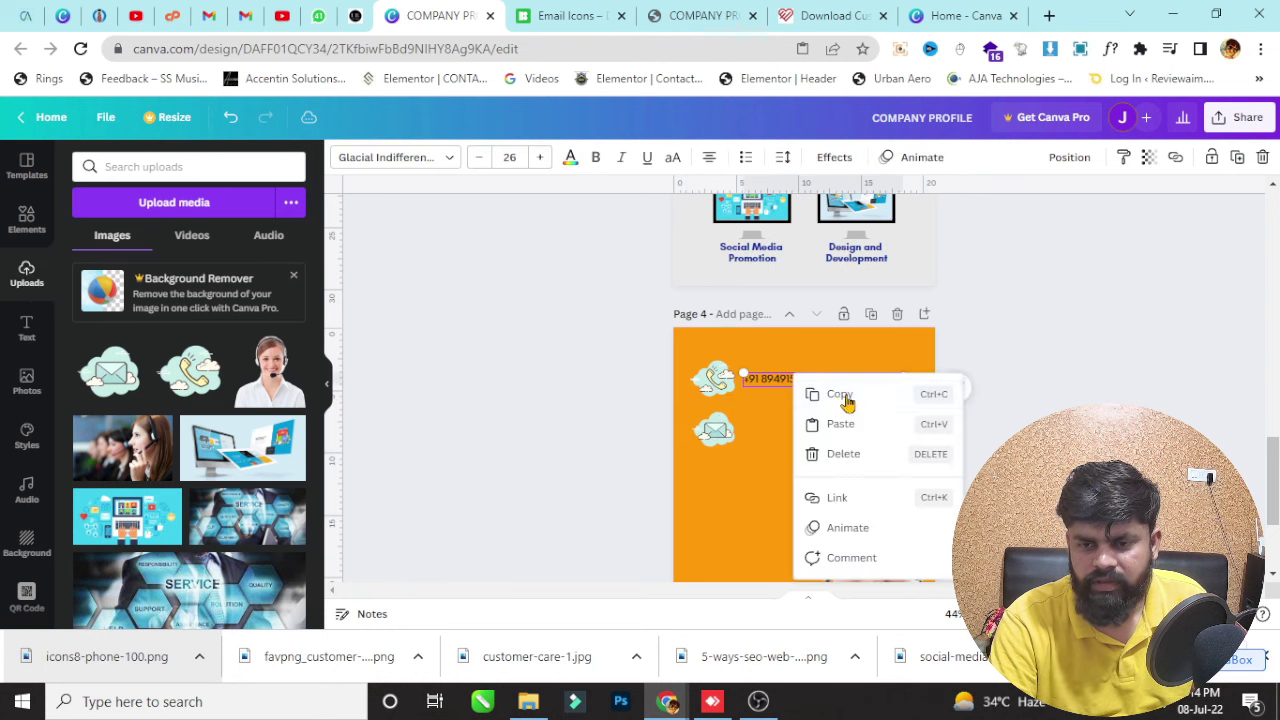
pyautogui.click(828, 421)
pyautogui.moveTo(816, 385); pyautogui.dragTo(801, 435)
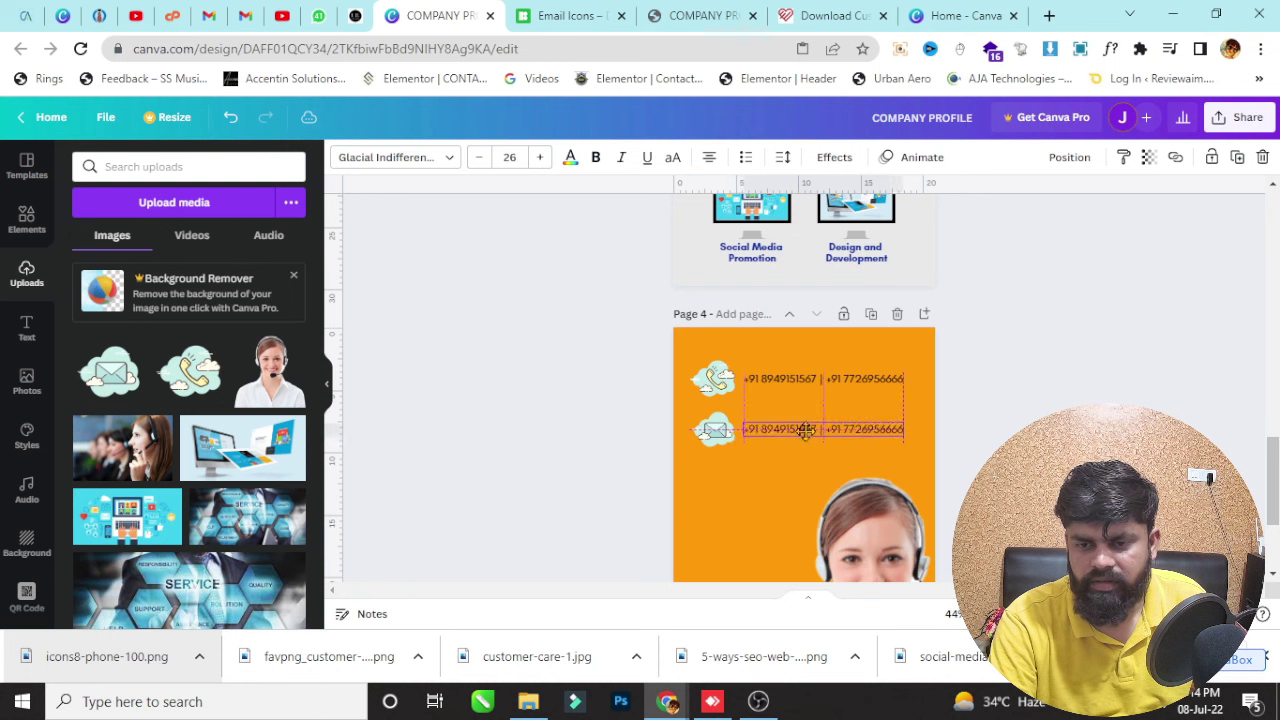
# - Replace the copied phone numbers with the company e-mail address, aligned beside the mail icon
pyautogui.press('BackSpace')
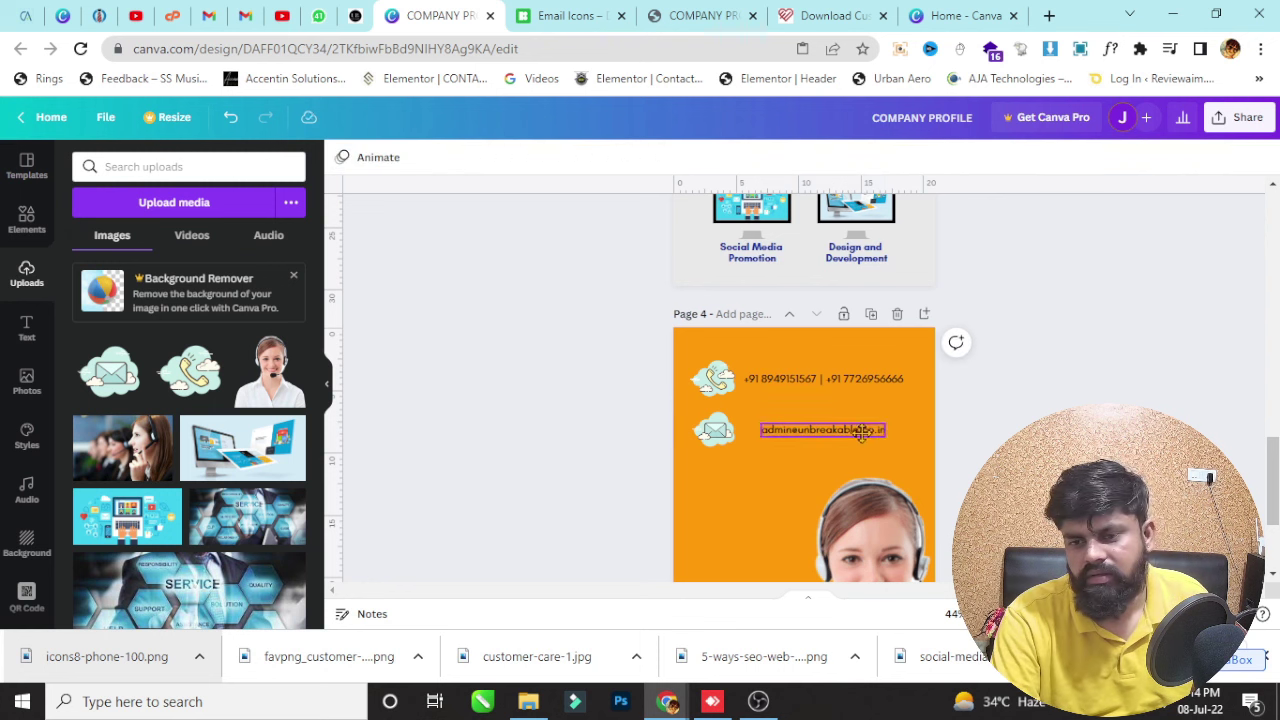
pyautogui.moveTo(870, 430); pyautogui.dragTo(862, 430)
pyautogui.scroll(-3, 1028, 328)
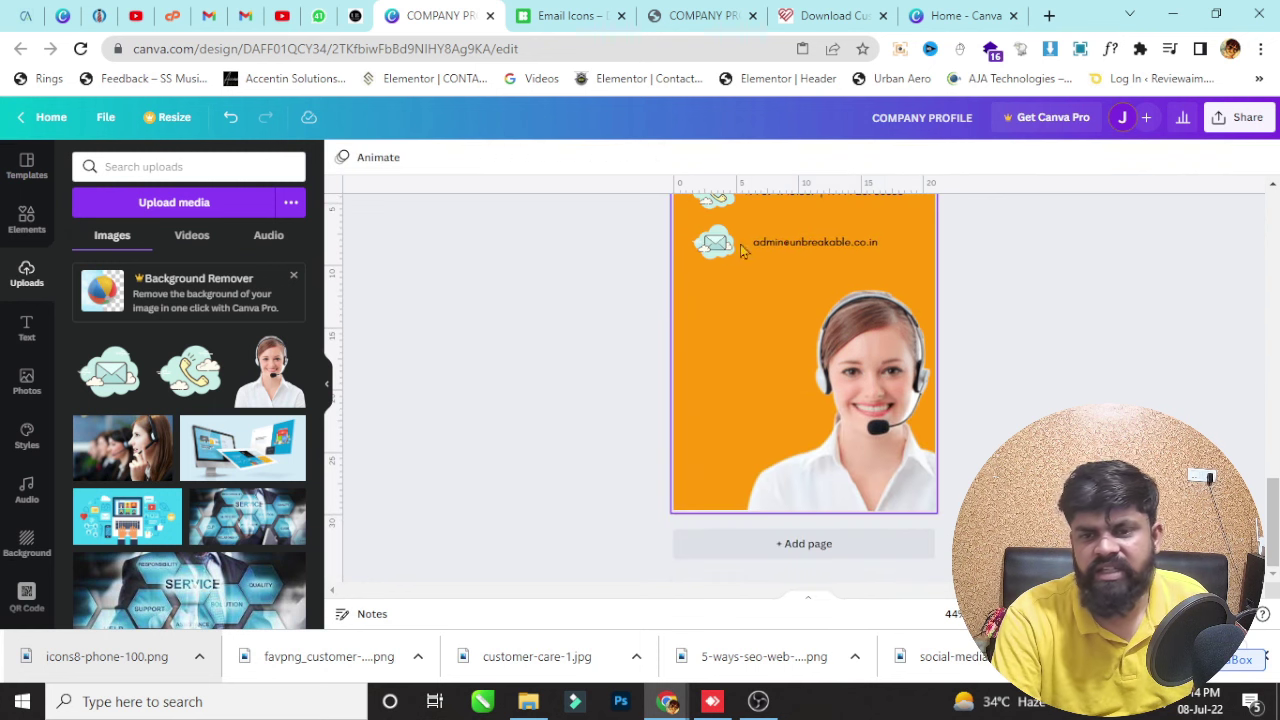
pyautogui.scroll(5, 1100, 340)
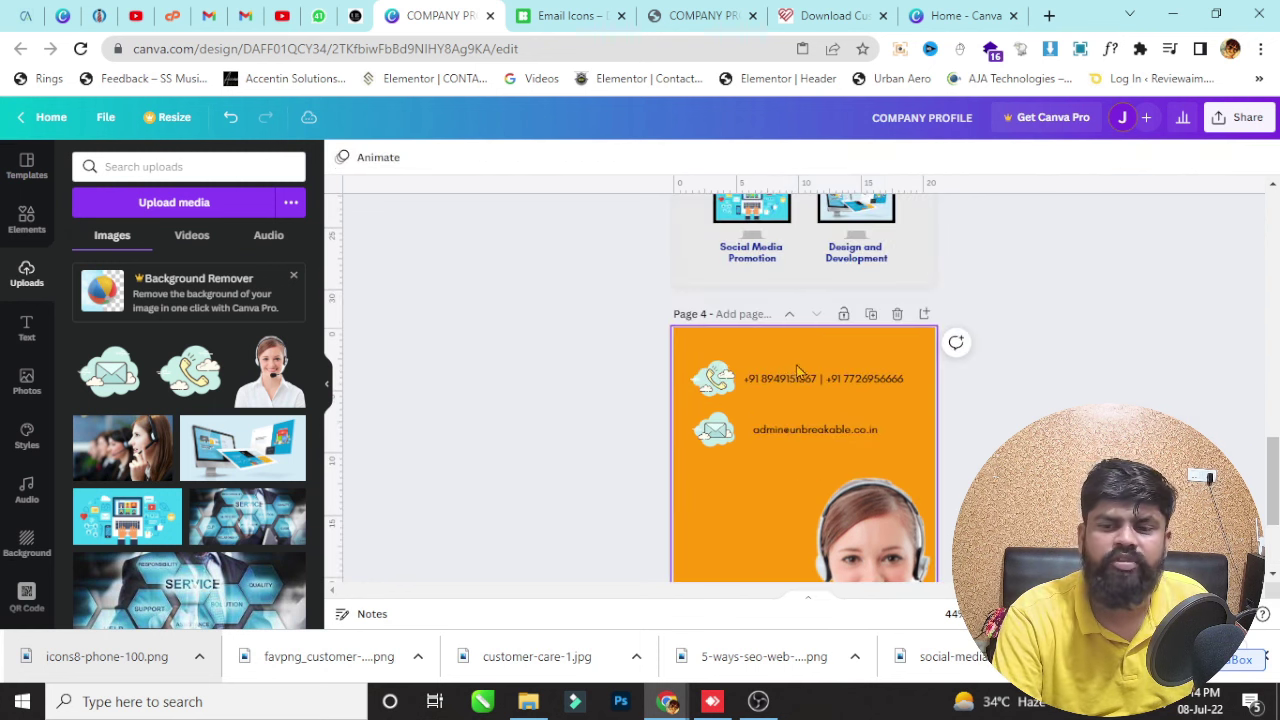
pyautogui.scroll(-5, 1100, 340)
pyautogui.scroll(10, 1163, 341)
pyautogui.scroll(5, 1163, 341)
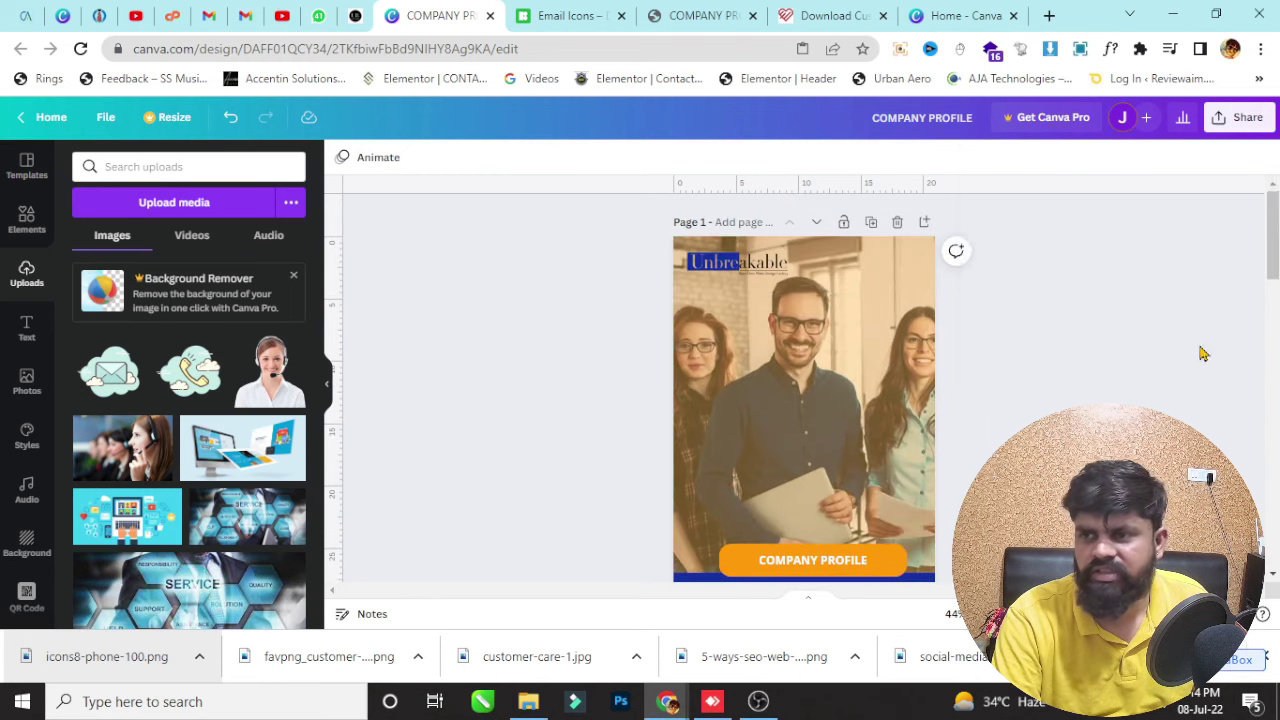
# - Download all four pages as a PDF Standard file, saved as COMPANY PROFILE (1)
pyautogui.click(1240, 117)
pyautogui.click(1006, 470)
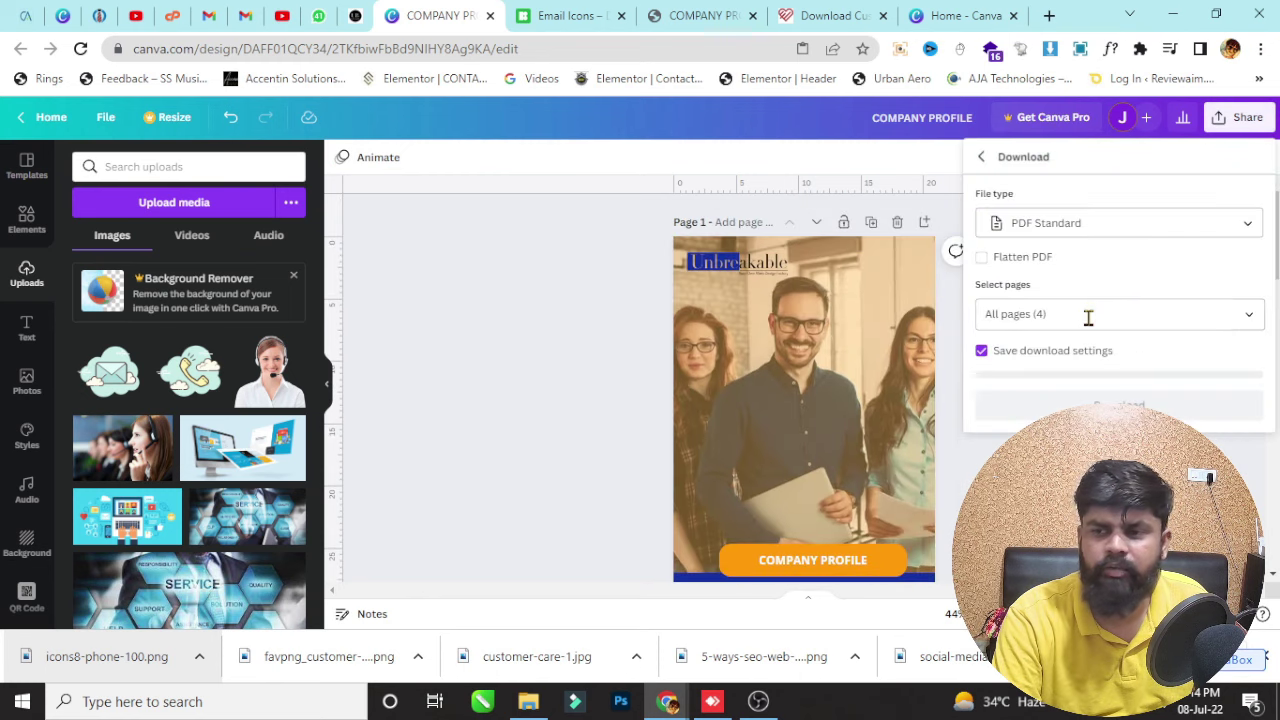
pyautogui.click(1090, 223)
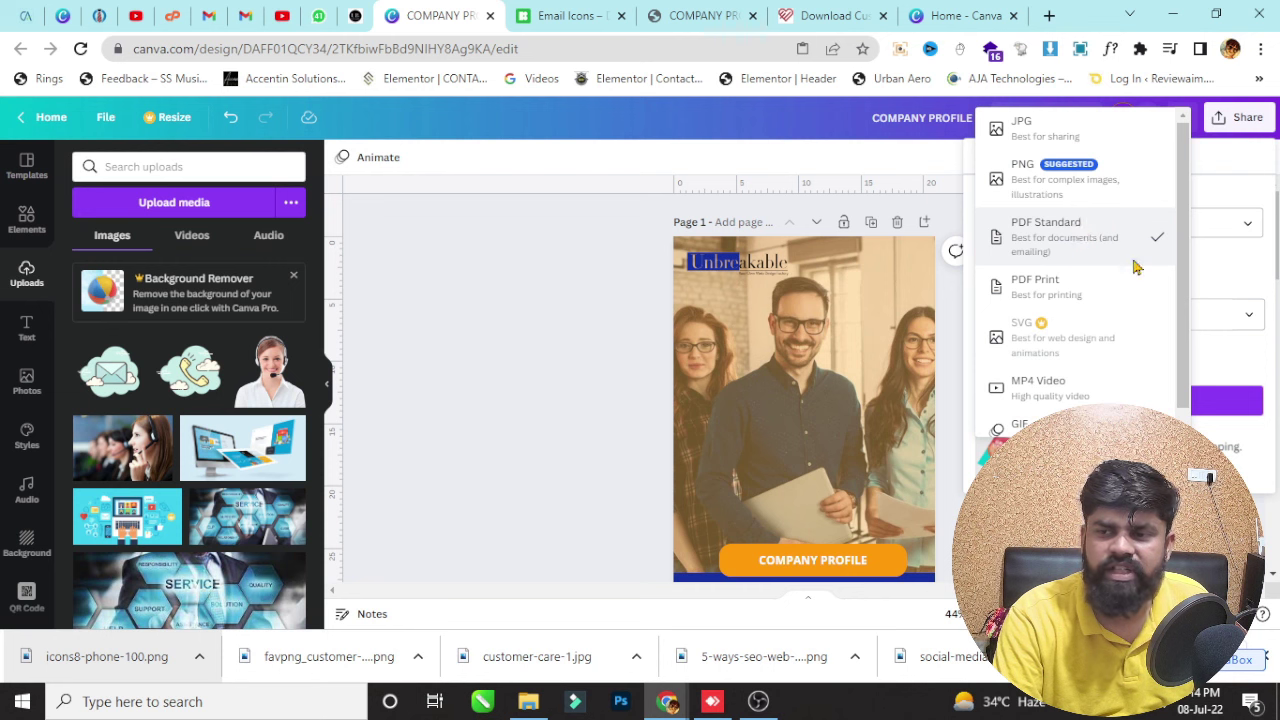
pyautogui.click(1137, 262)
pyautogui.click(1200, 400)
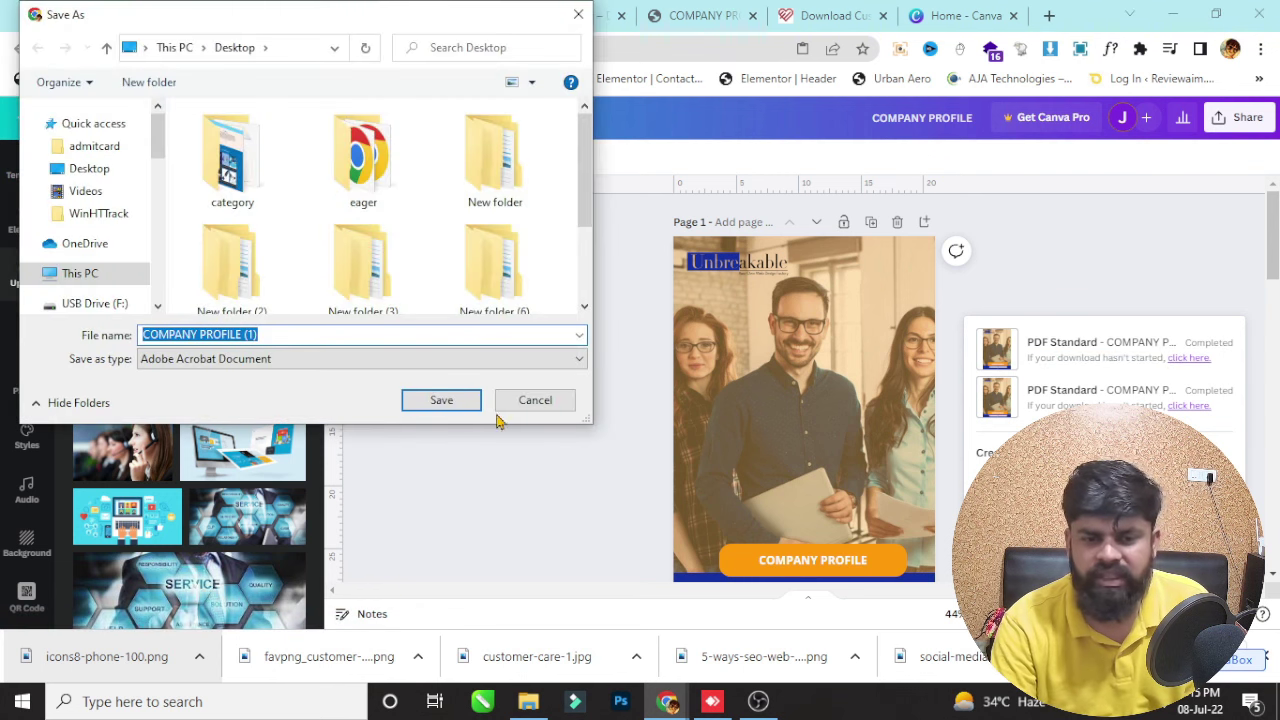
pyautogui.click(460, 403)
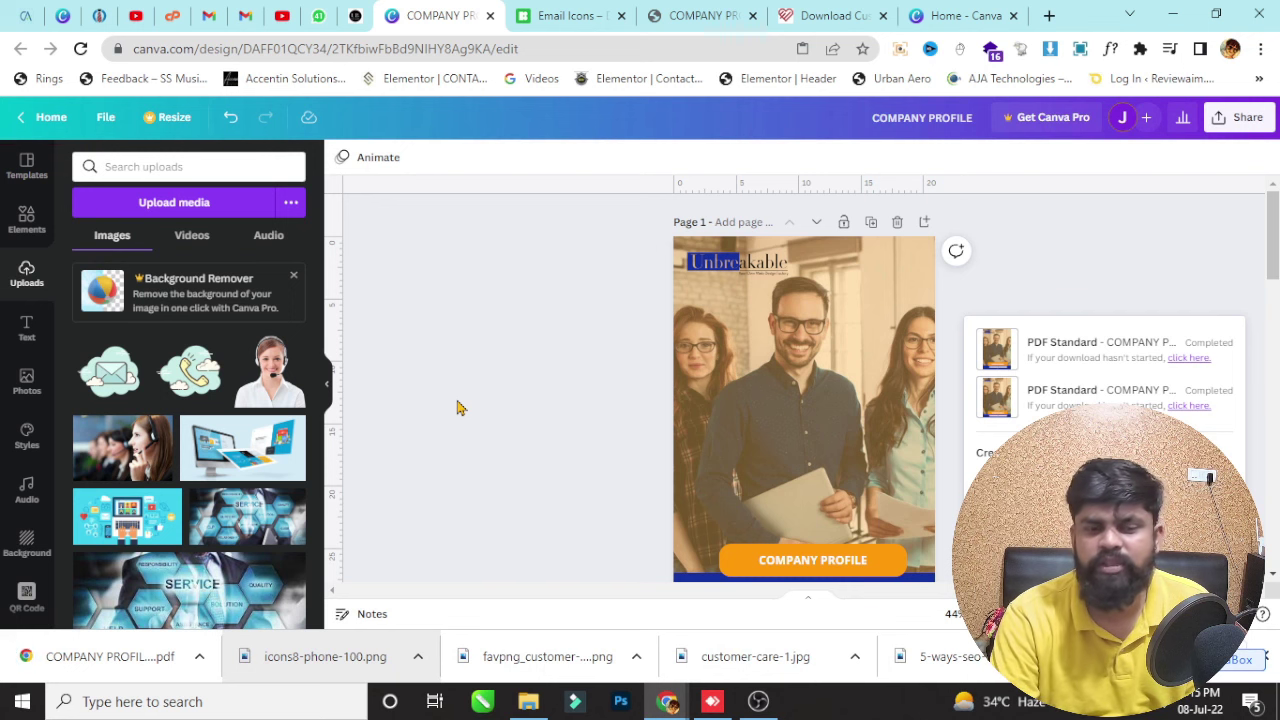
# - Open COMPANY PROFILE (1).pdf in Chrome's PDF viewer and zoom out
pyautogui.click(110, 657)
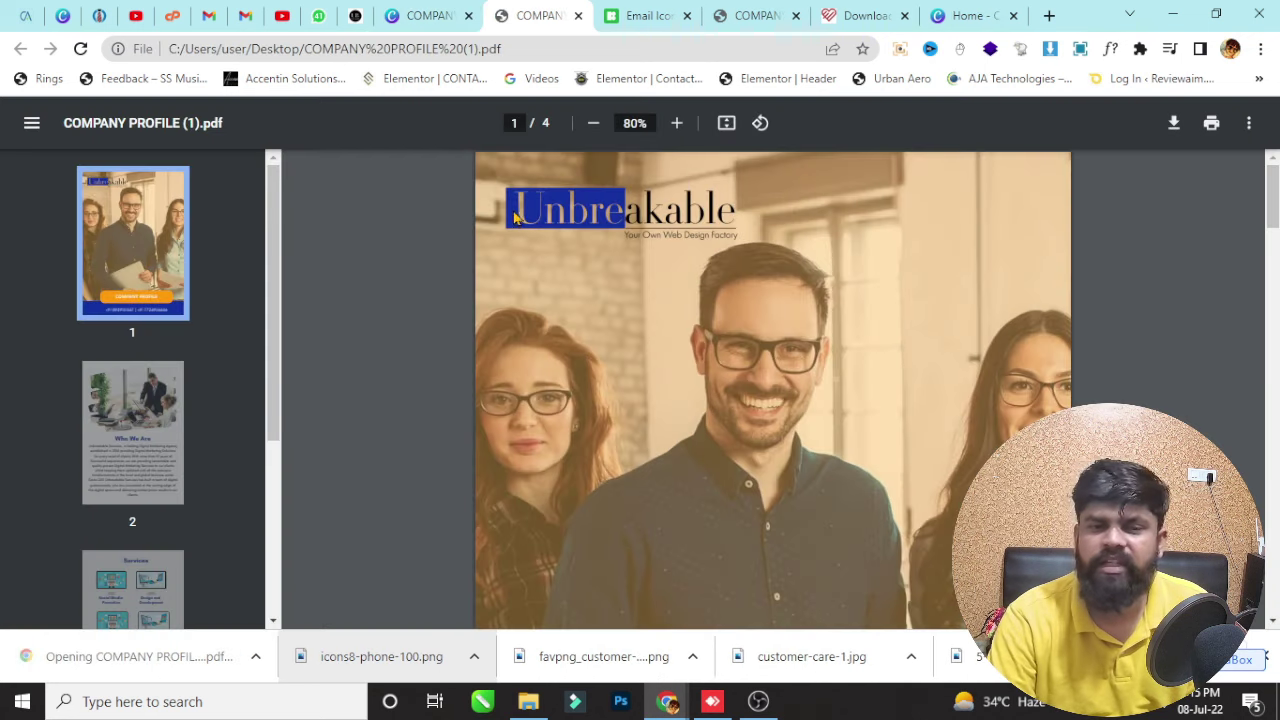
pyautogui.scroll(-1, 514, 218)
pyautogui.click(605, 127)
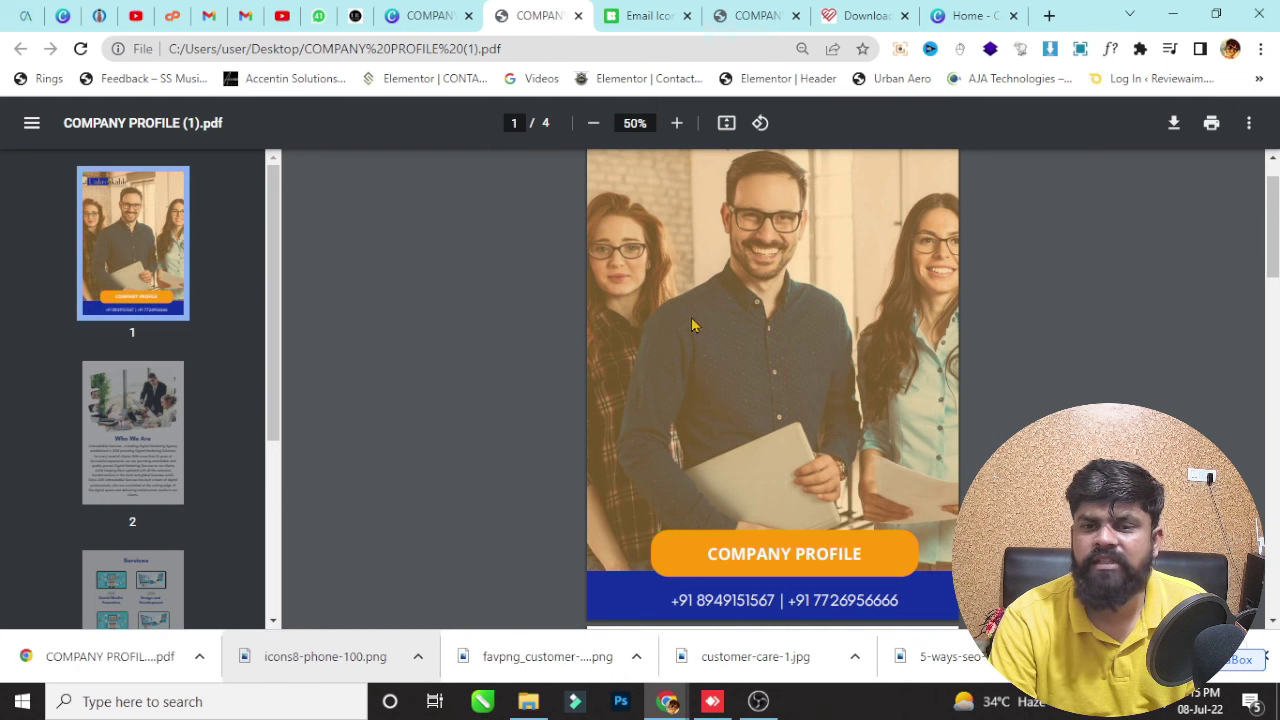
pyautogui.scroll(-3, 82, 397)
# - Scroll through the PDF's pages from page 2 onward to review the profile
pyautogui.click(133, 185)
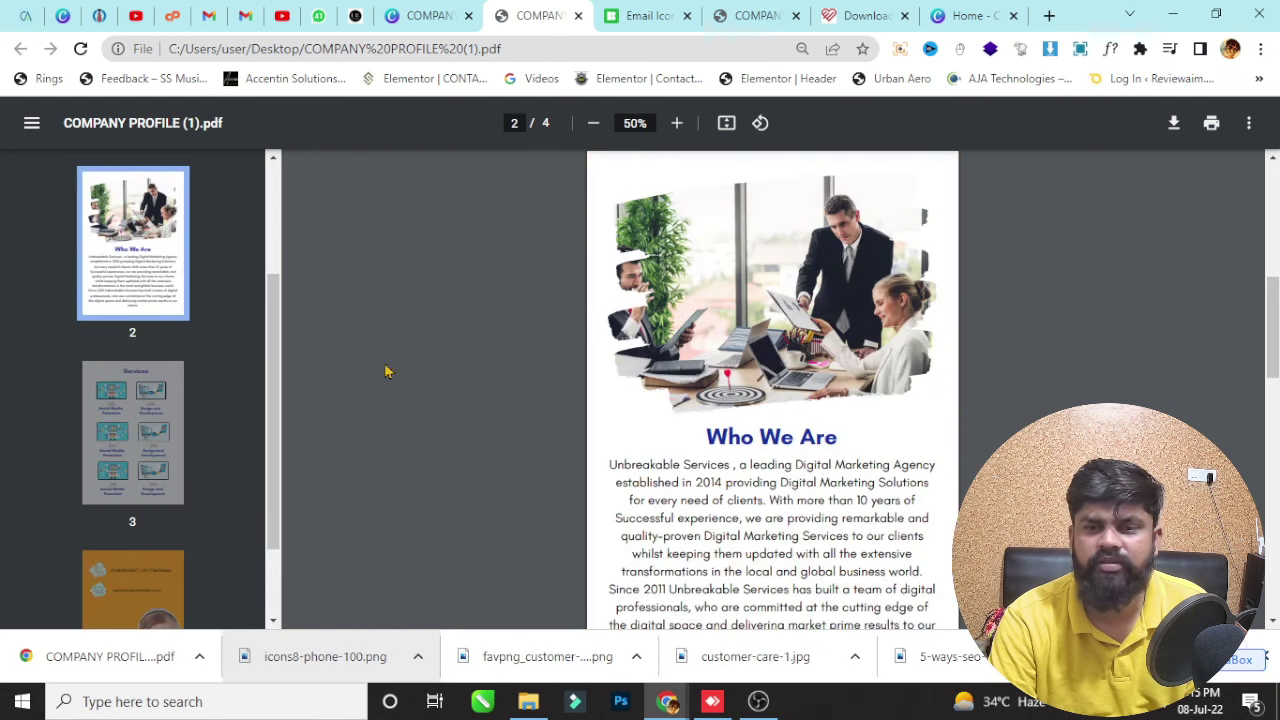
pyautogui.scroll(-3, 847, 420)
pyautogui.scroll(-2, 800, 420)
pyautogui.scroll(-2, 740, 420)
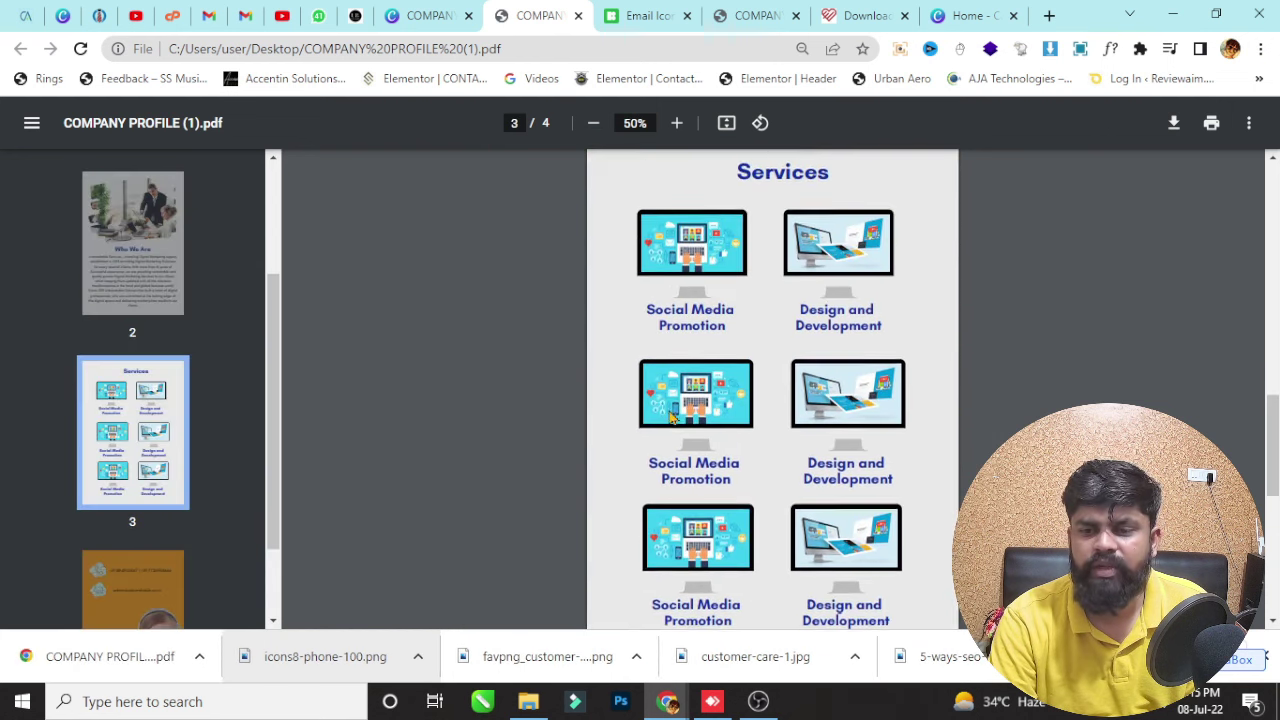
pyautogui.scroll(-2, 672, 418)
pyautogui.scroll(-3, 674, 440)
pyautogui.scroll(-2, 677, 480)
pyautogui.scroll(4, 677, 480)
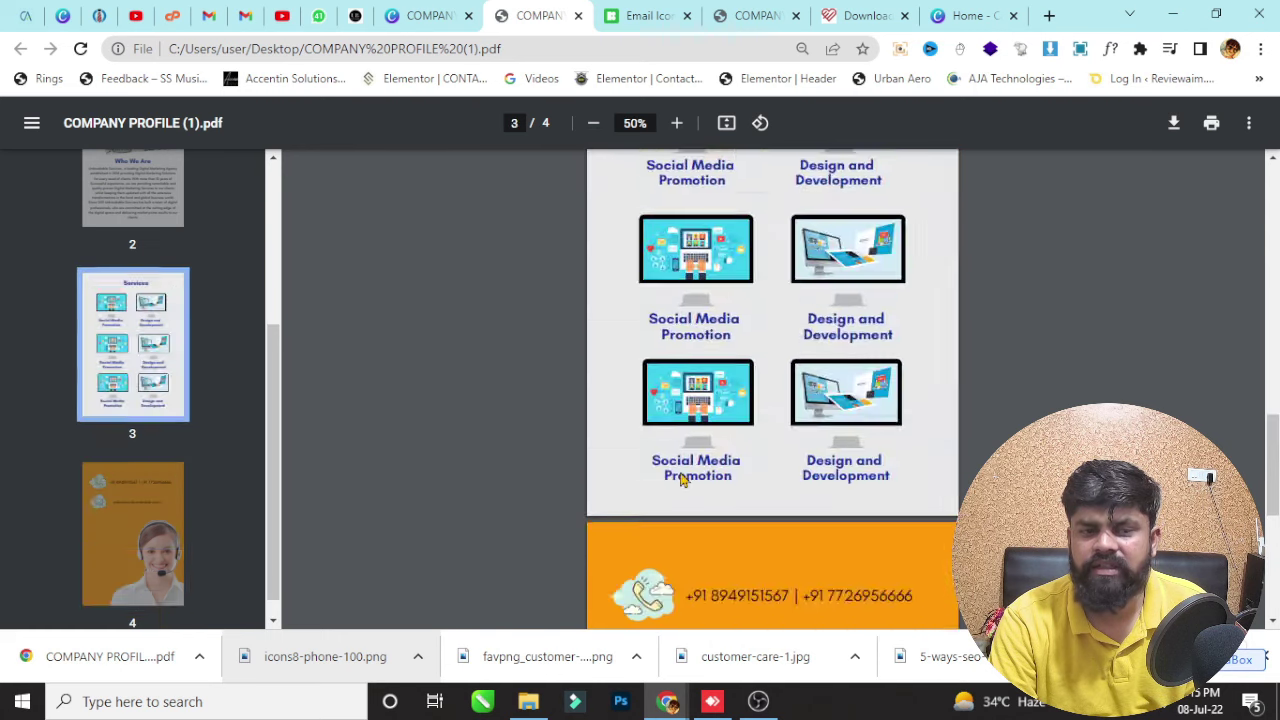
pyautogui.scroll(5, 680, 480)
pyautogui.scroll(5, 680, 480)
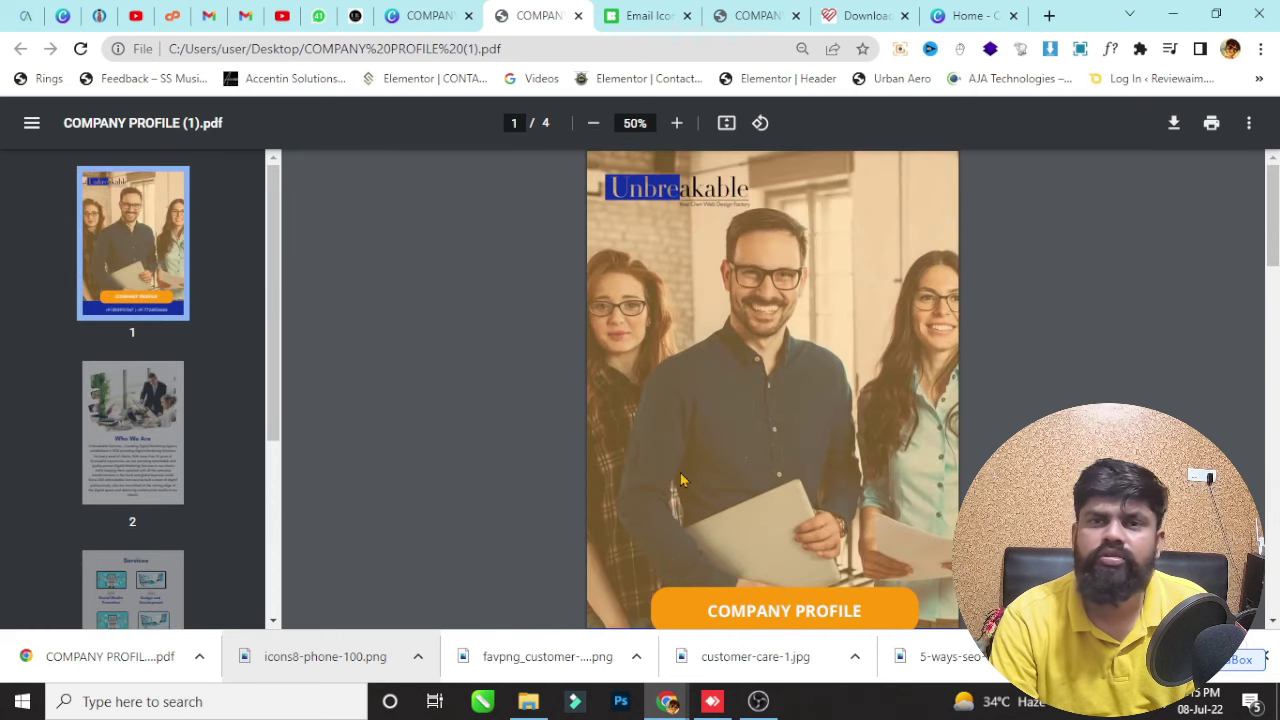